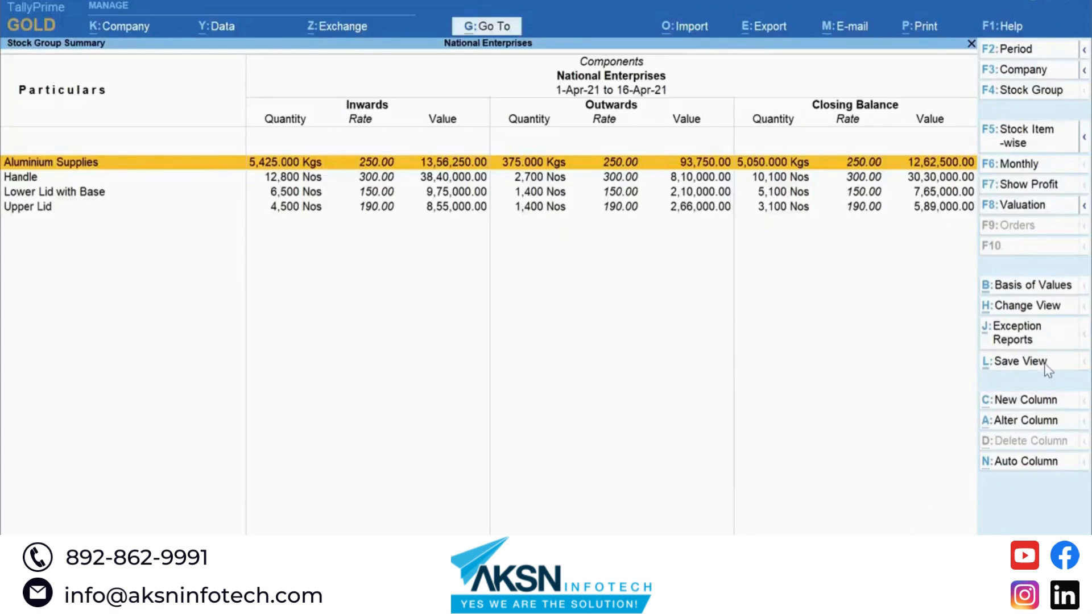
Step: Save the Components stock summary as view 'Stock Group Summary for Raw Materials' for This Company, with master saved
{"action": "left_click", "coordinate": [1048, 371]}
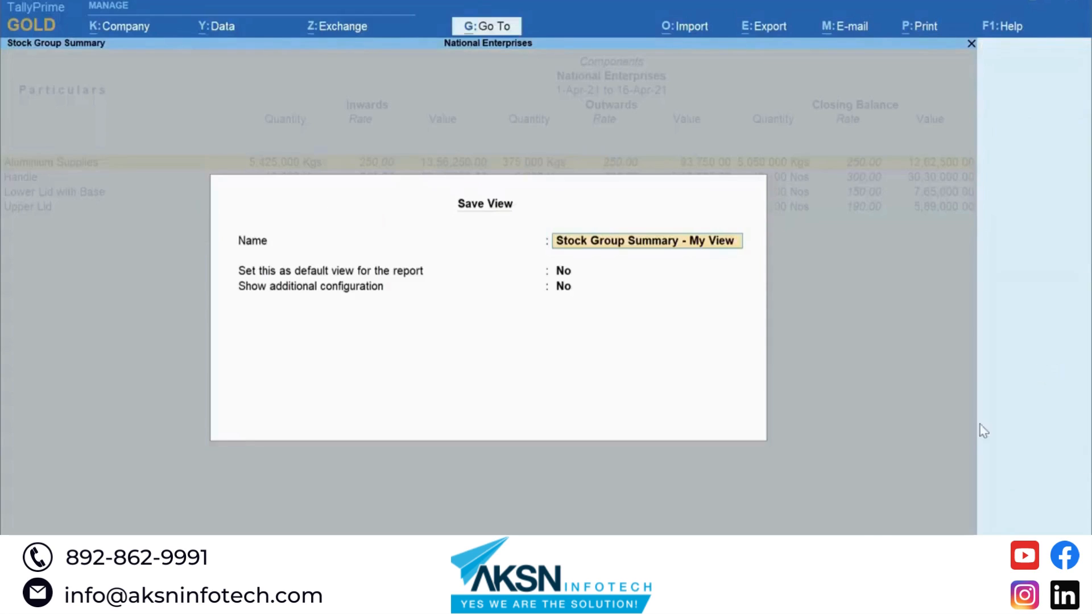
{"action": "type", "text": "Stock Group Summary for Raw Materials"}
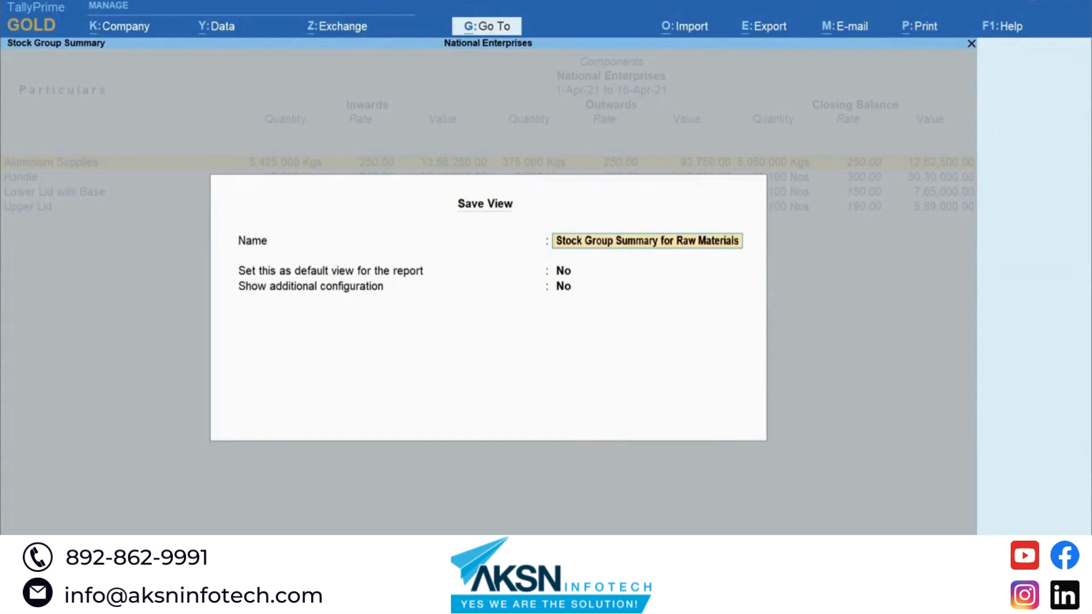
{"action": "key", "text": "Return"}
{"action": "key", "text": "Return"}
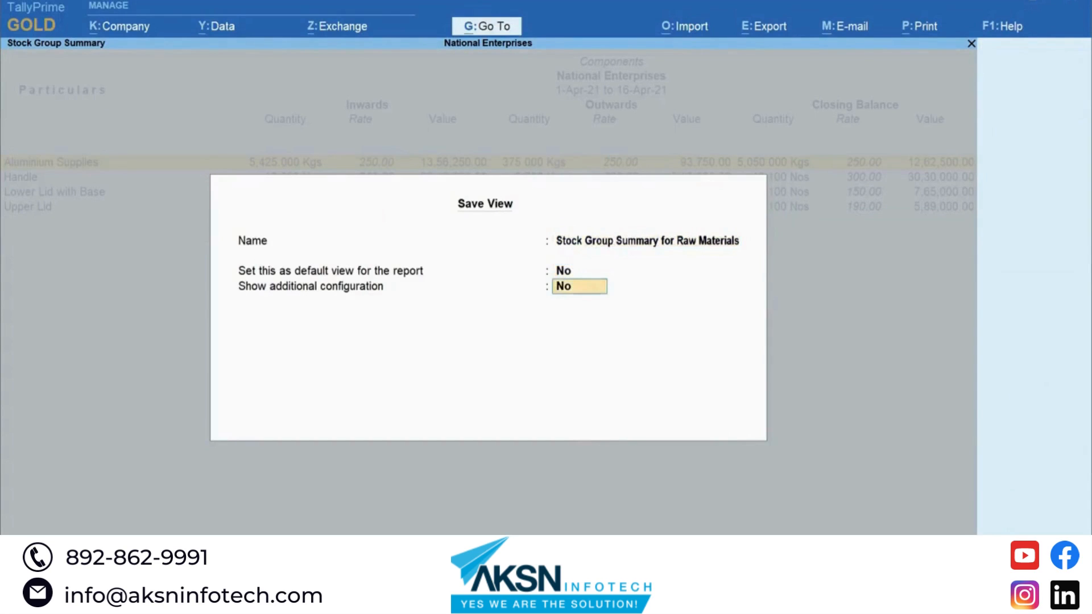
{"action": "type", "text": "Yes"}
{"action": "key", "text": "Return"}
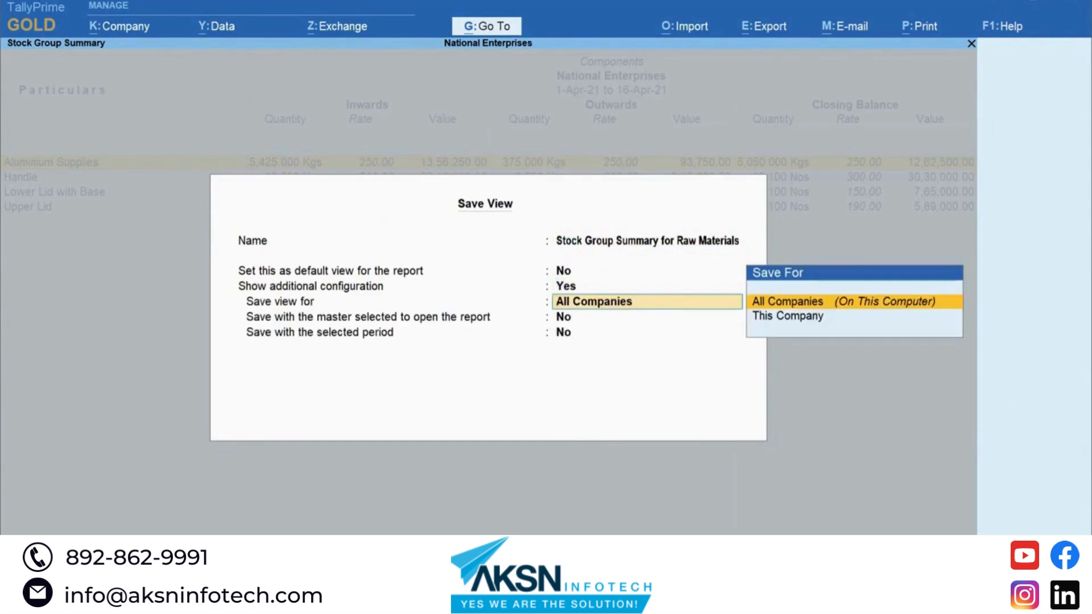
{"action": "key", "text": "Down"}
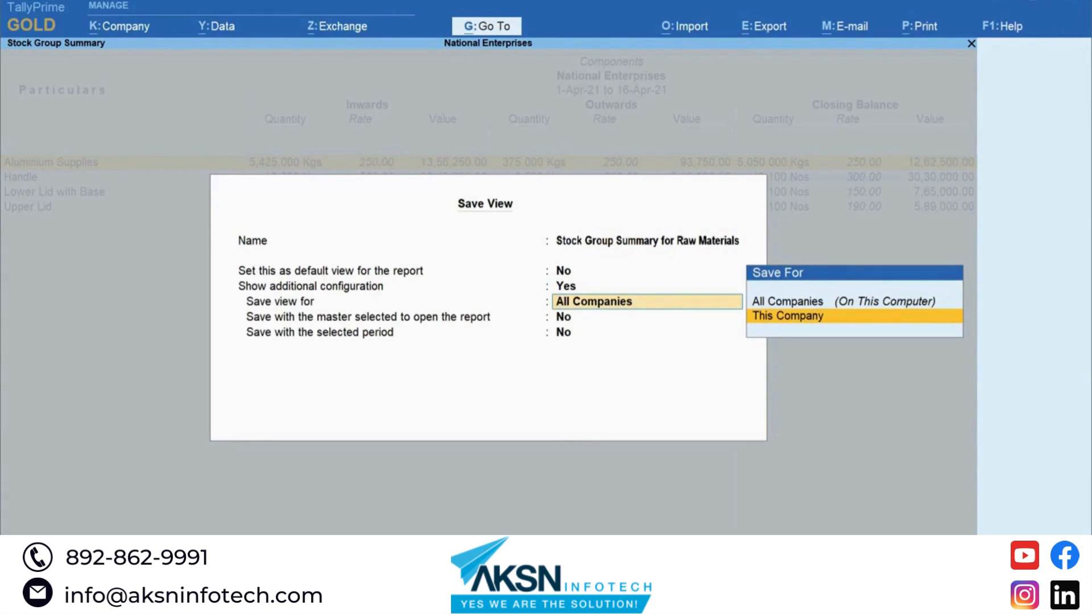
{"action": "key", "text": "Return"}
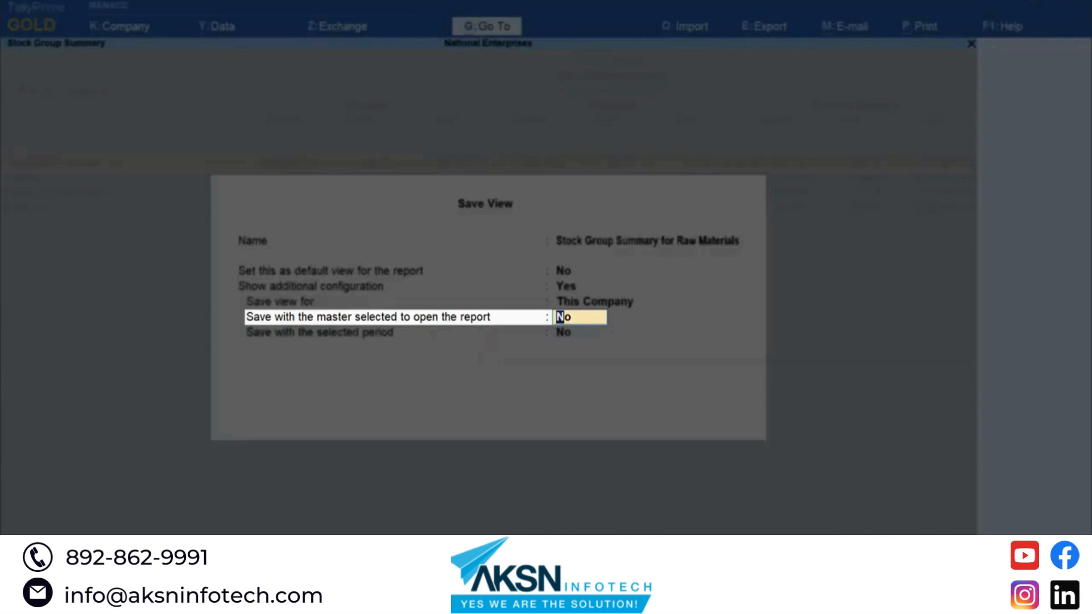
{"action": "type", "text": "Yes"}
{"action": "key", "text": "Return"}
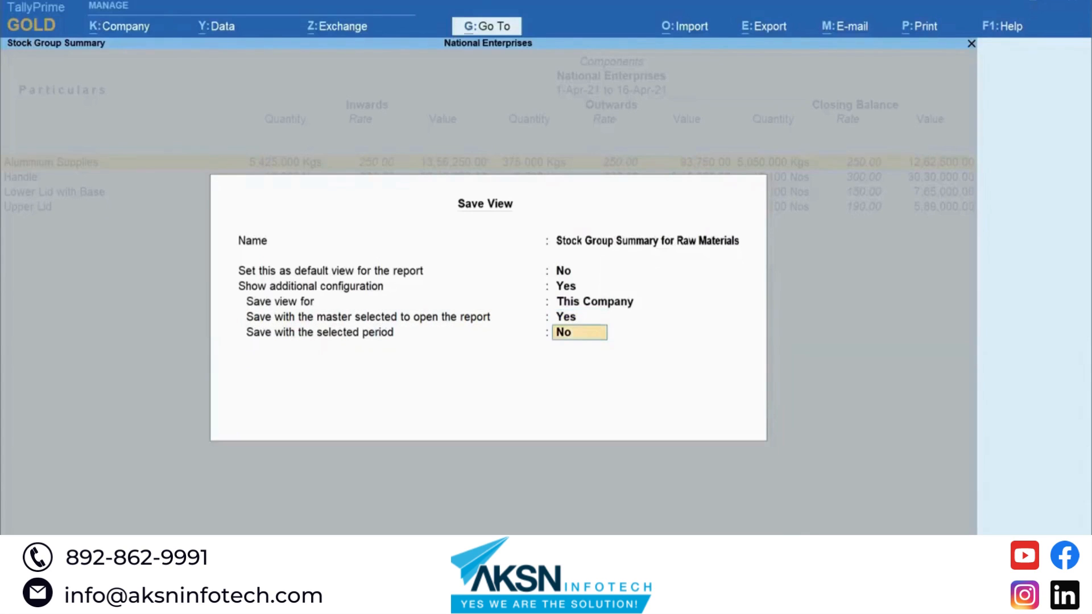
{"action": "key", "text": "Return"}
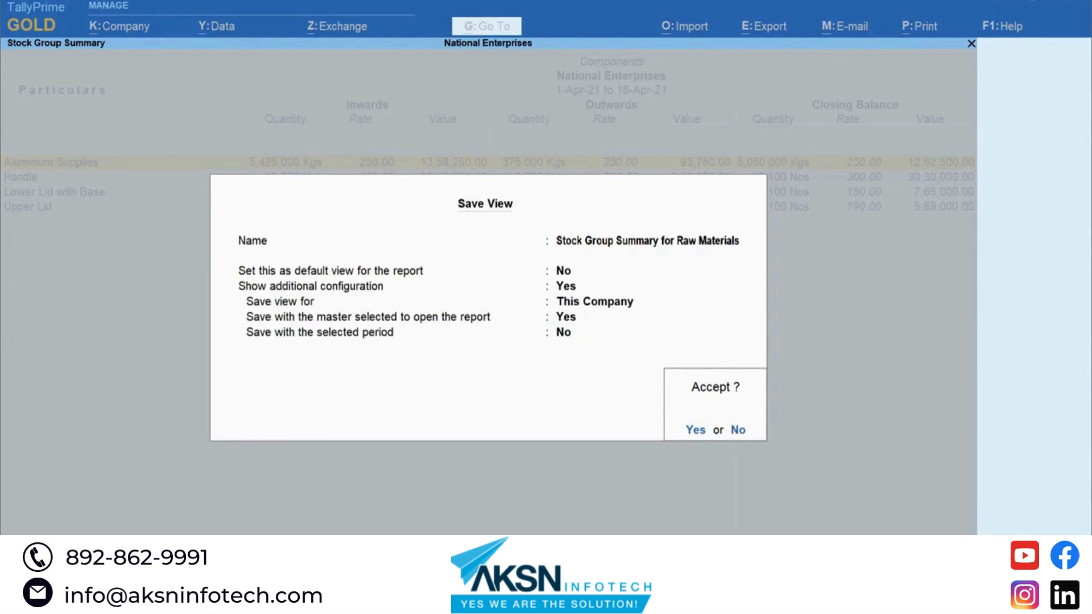
Step: Accept the new view, then reopen 'Stock Group Summary for Raw Materials' from the report list
{"action": "key", "text": "Return"}
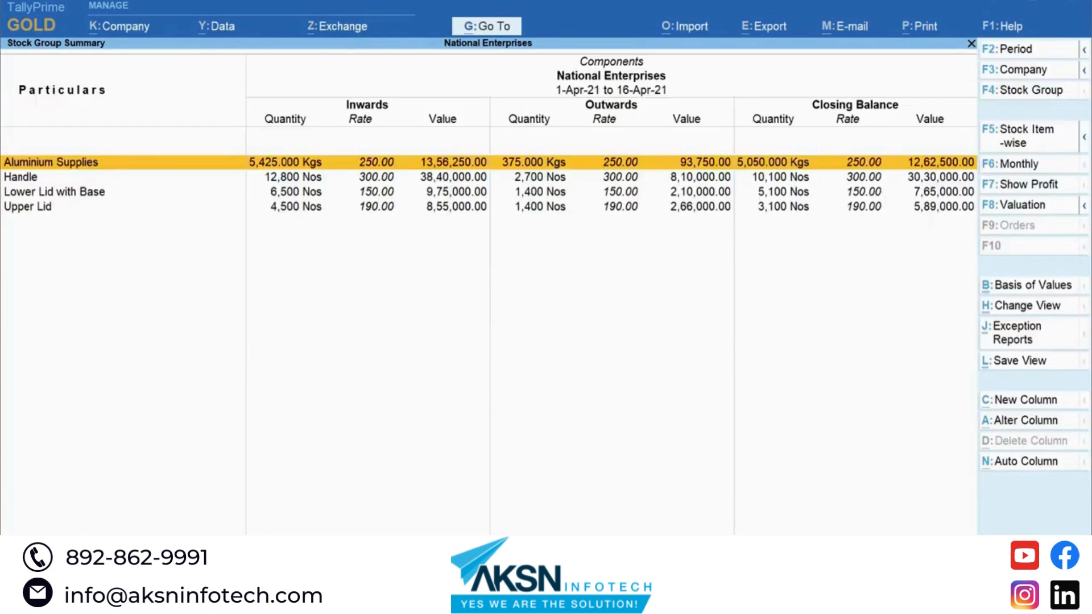
{"action": "key", "text": "Escape"}
{"action": "key", "text": "Escape"}
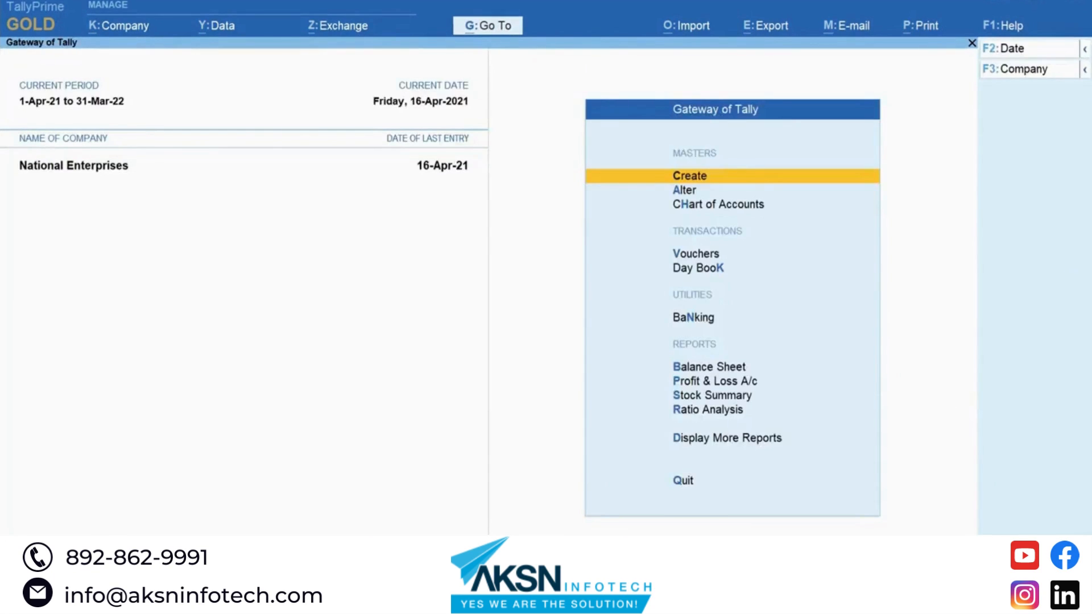
{"action": "key", "text": "alt+g"}
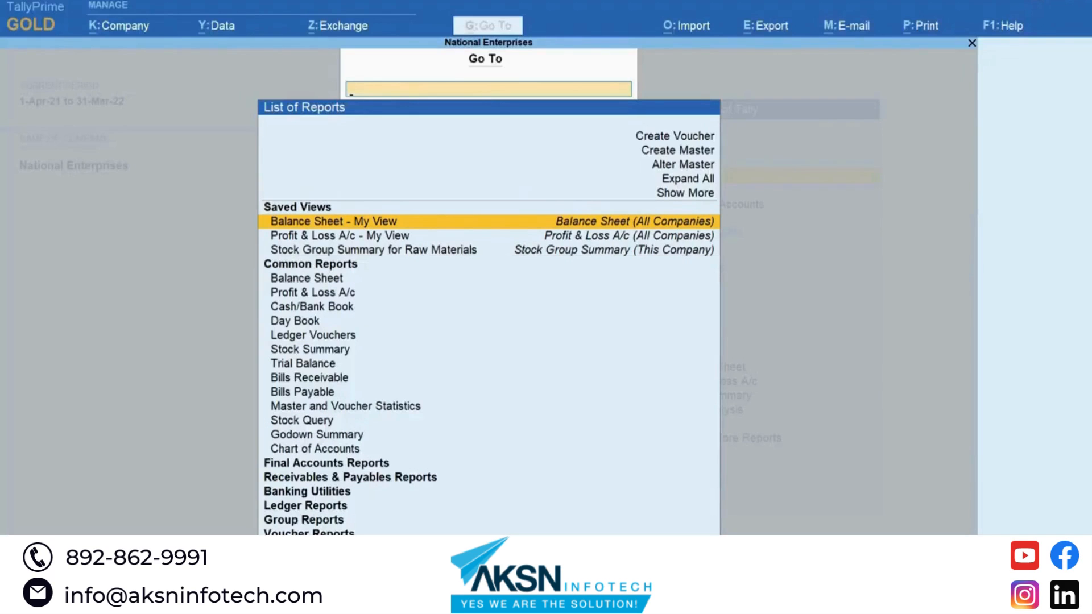
{"action": "type", "text": "Stock Gr"}
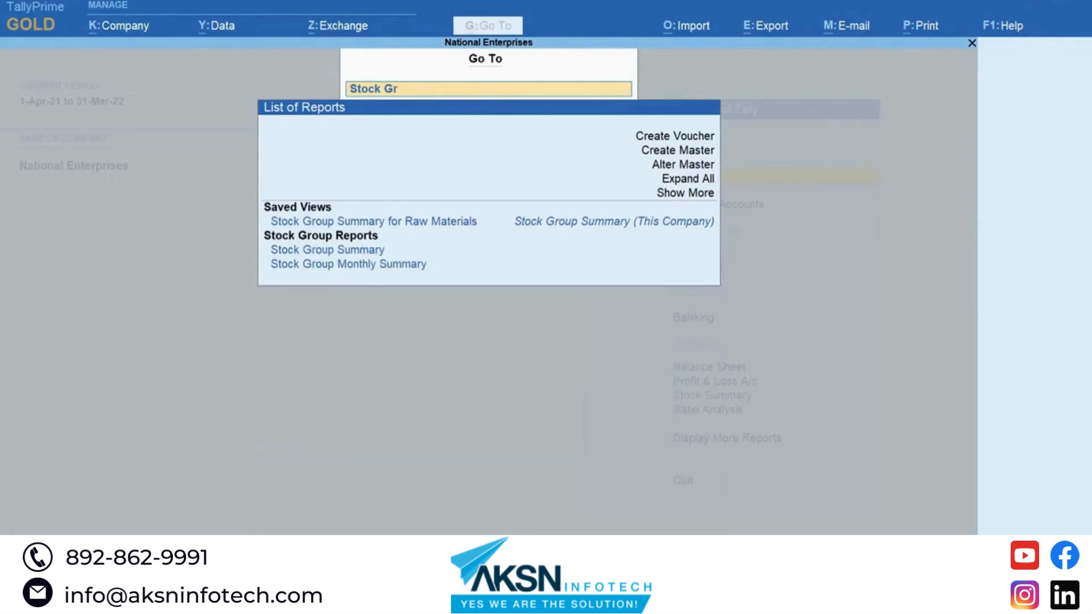
{"action": "type", "text": "oup"}
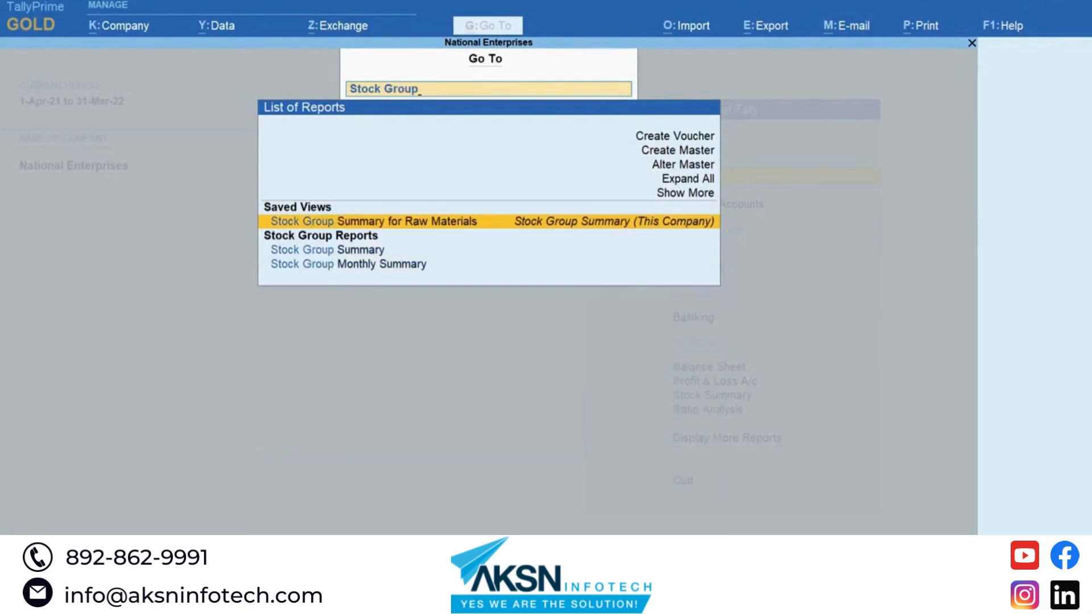
{"action": "key", "text": "Return"}
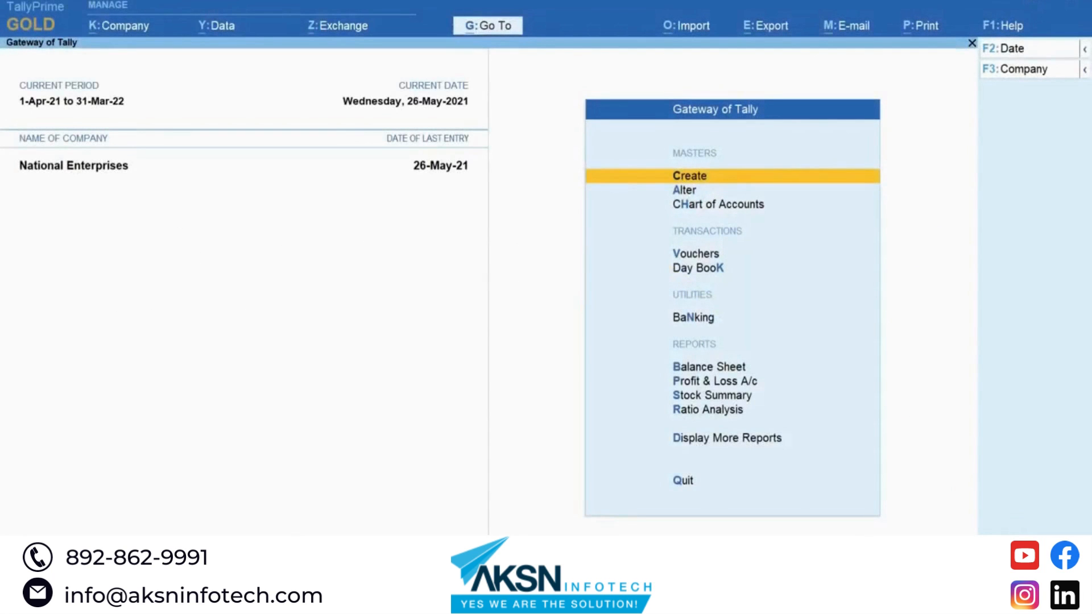
Step: Open the Balance Sheet report from the report list
{"action": "key", "text": "alt+g"}
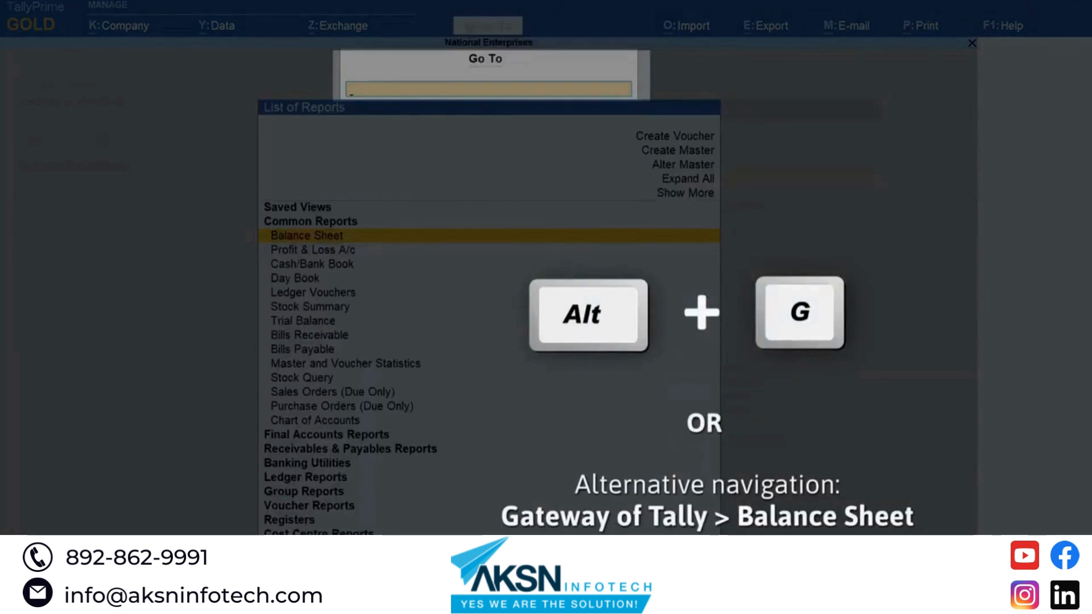
{"action": "type", "text": "Balan"}
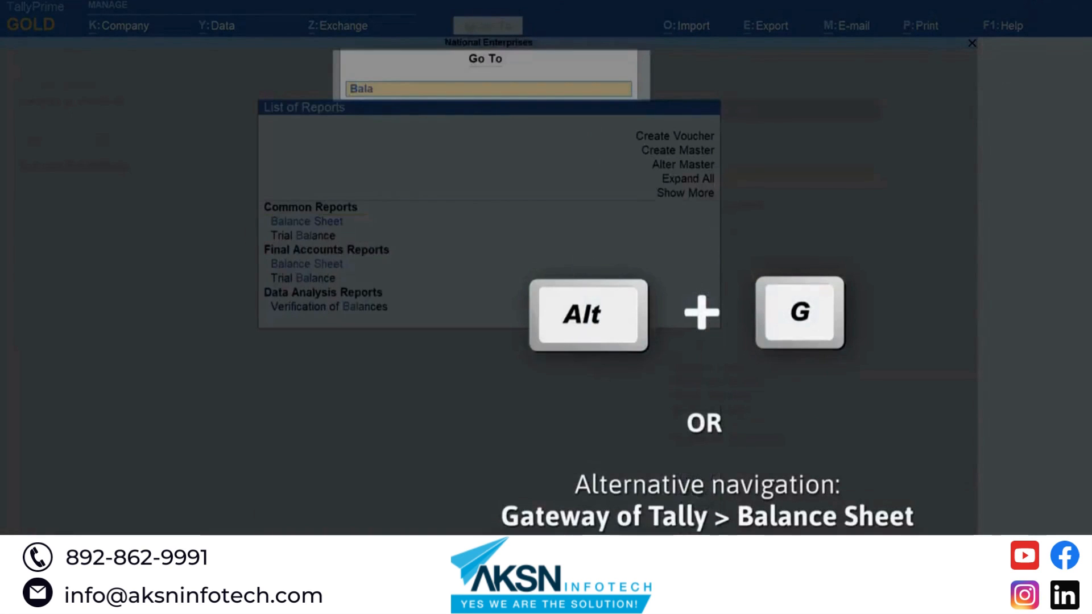
{"action": "key", "text": "Return"}
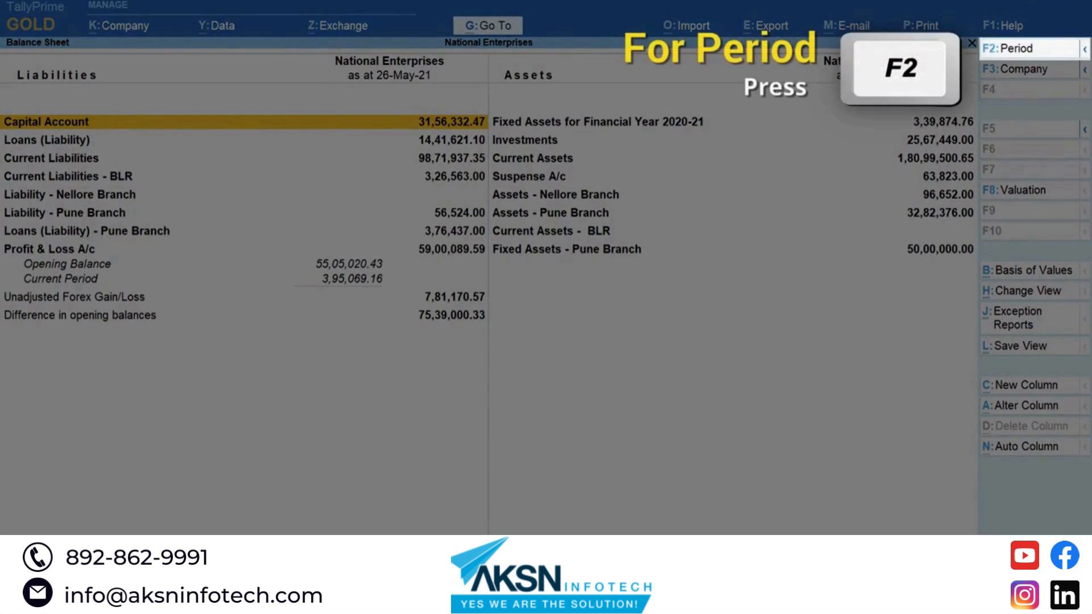
Step: Set the Balance Sheet period from 1 May 2021 to 31 May 2021
{"action": "key", "text": "F2"}
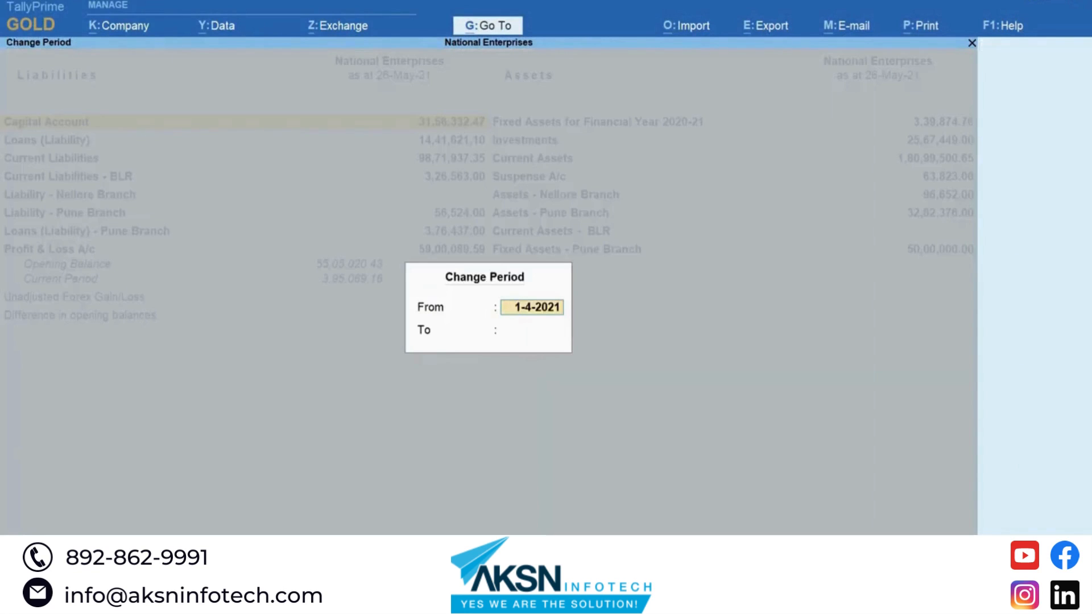
{"action": "type", "text": "1 may 21"}
{"action": "key", "text": "Return"}
{"action": "type", "text": "31 may 21"}
{"action": "key", "text": "Return"}
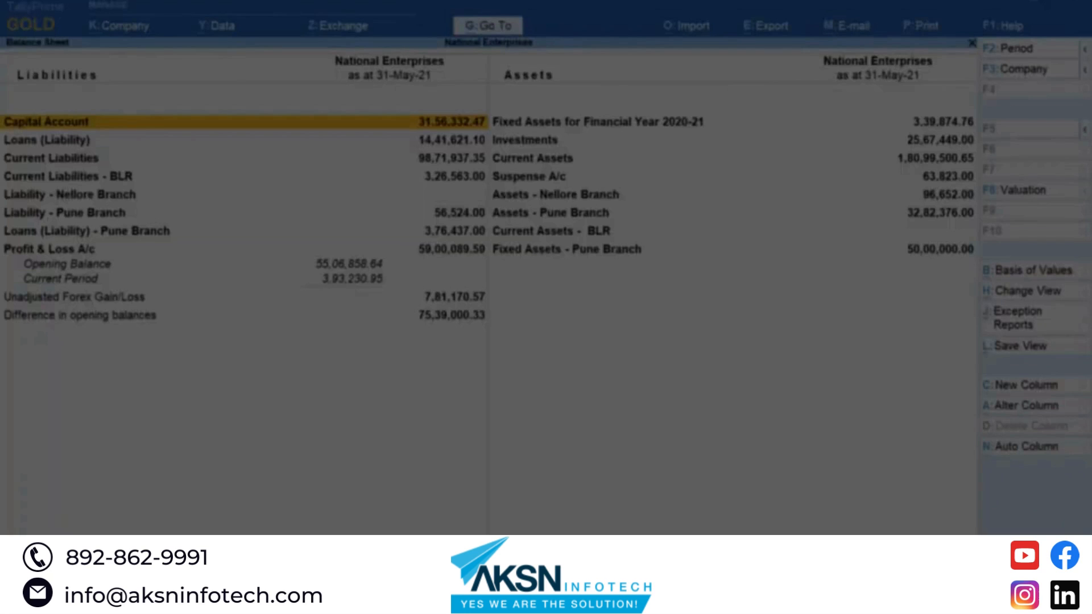
Step: Switch the Balance Sheet's report format to Detailed
{"action": "key", "text": "F12"}
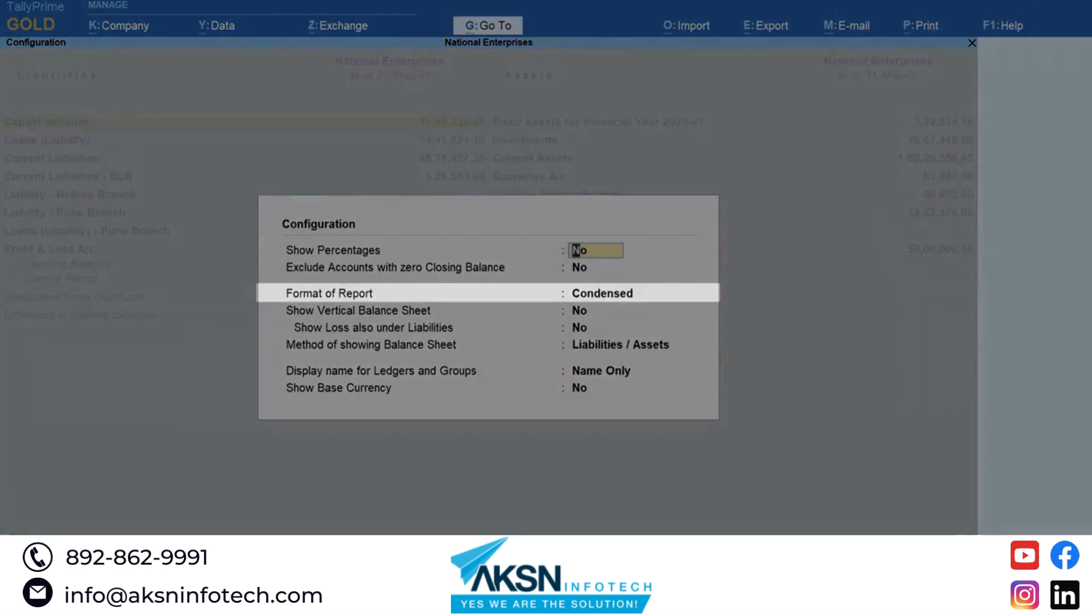
{"action": "key", "text": "Return"}
{"action": "key", "text": "Return"}
{"action": "key", "text": "Down"}
{"action": "key", "text": "Return"}
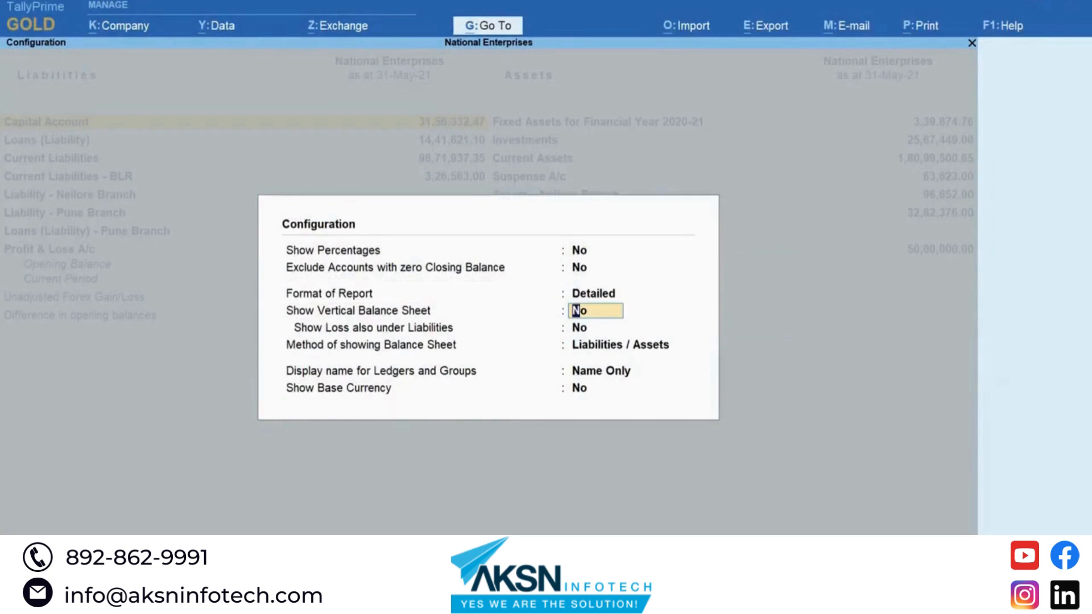
{"action": "key", "text": "ctrl+a"}
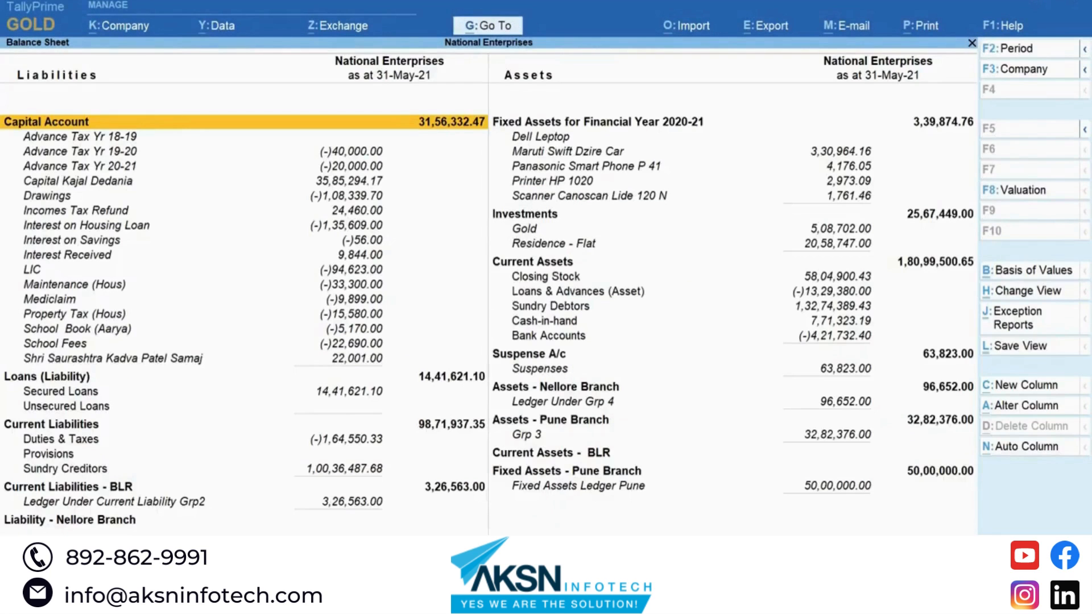
Step: Turn on Include Working Capital in the Balance Sheet's basis of values
{"action": "key", "text": "ctrl+b"}
{"action": "left_click", "coordinate": [1048, 271]}
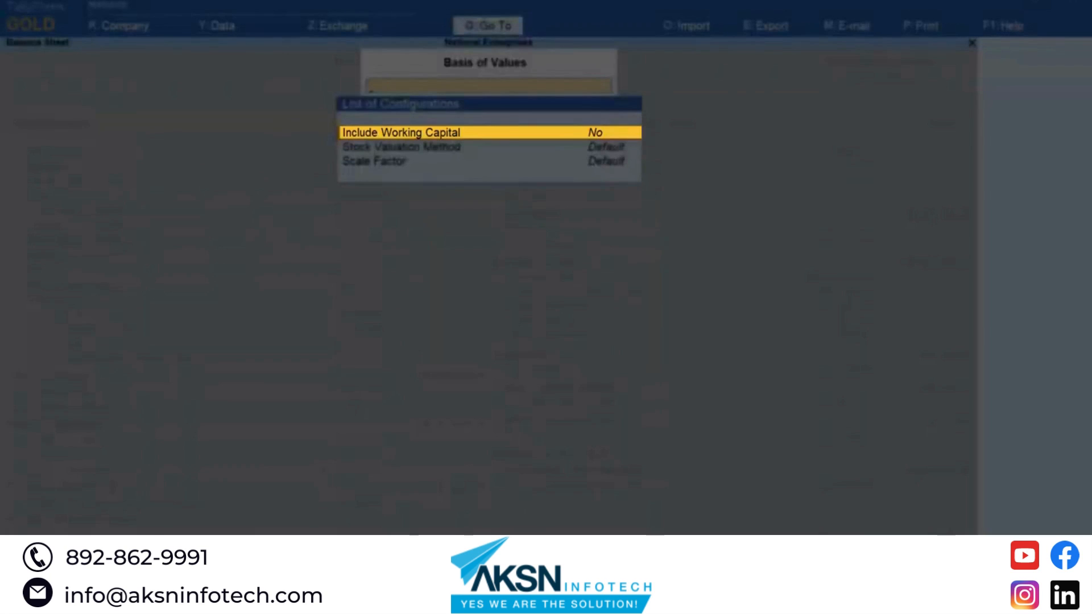
{"action": "key", "text": "Return"}
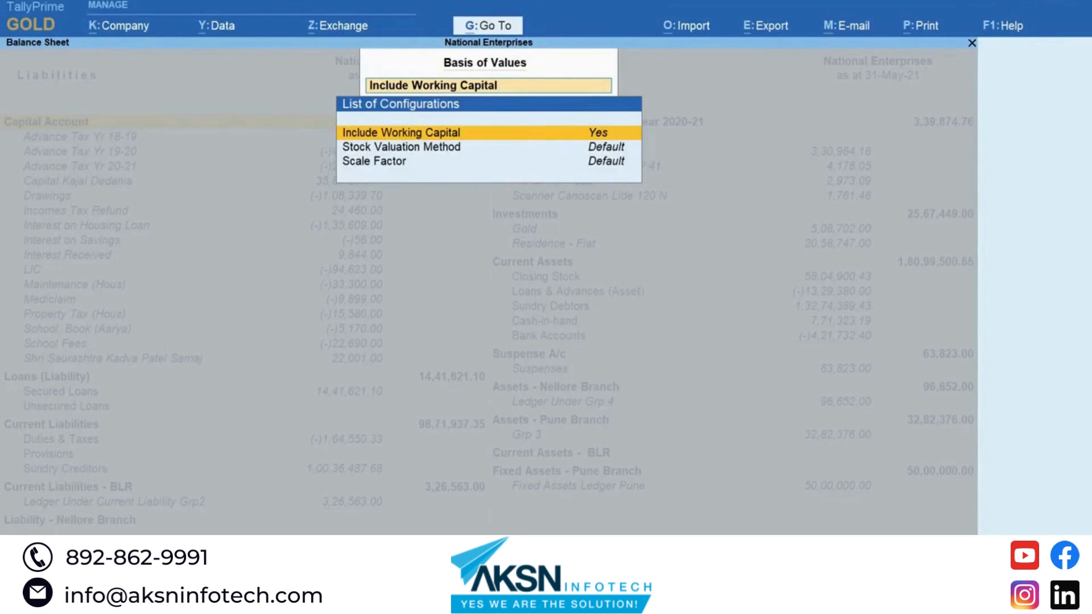
{"action": "key", "text": "ctrl+a"}
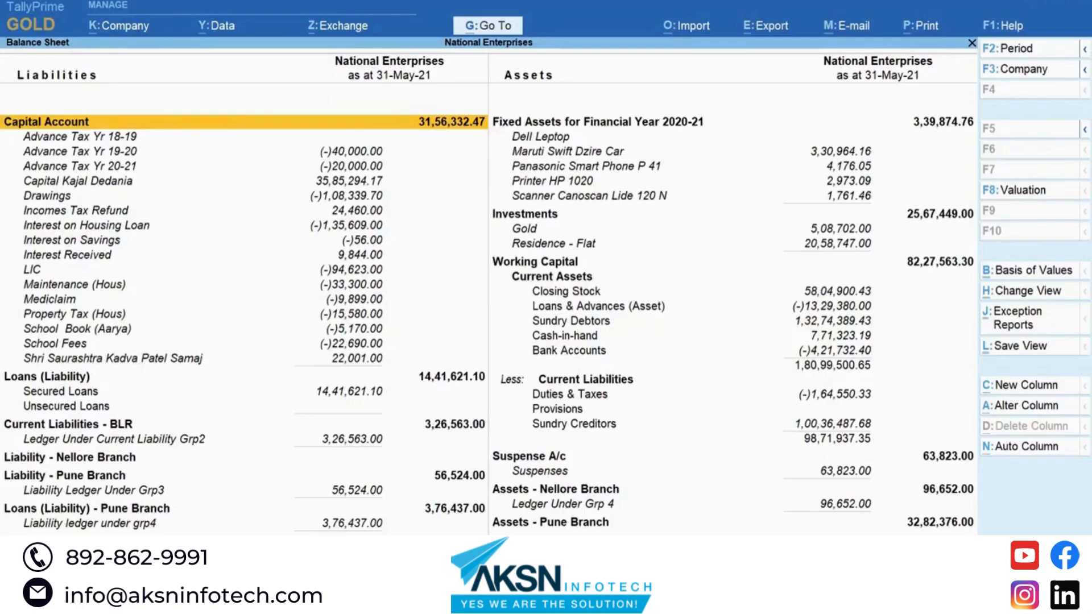
Step: Save the view 'Balance Sheet for May with Working Capital' for this company, then close the report
{"action": "left_click", "coordinate": [1050, 346]}
{"action": "type", "text": "B"}
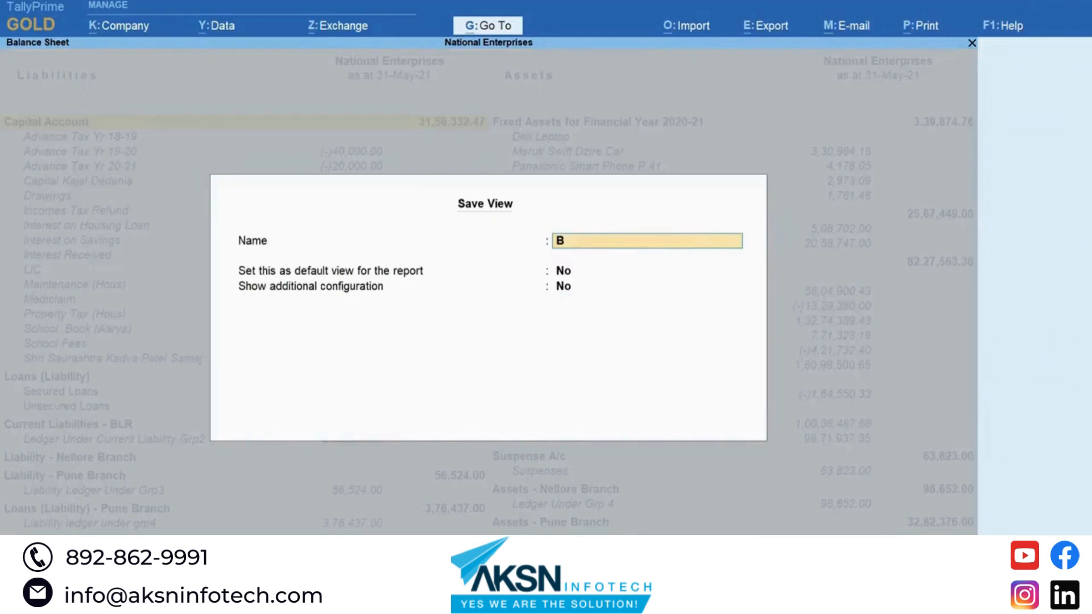
{"action": "type", "text": "alance Sheet for May"}
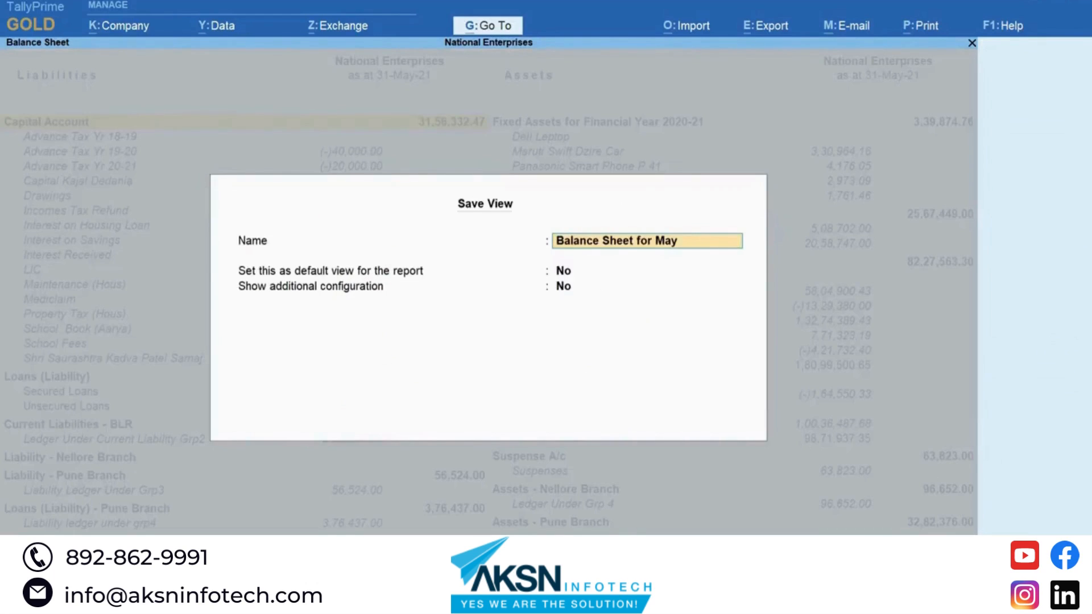
{"action": "type", "text": " with Working Capital"}
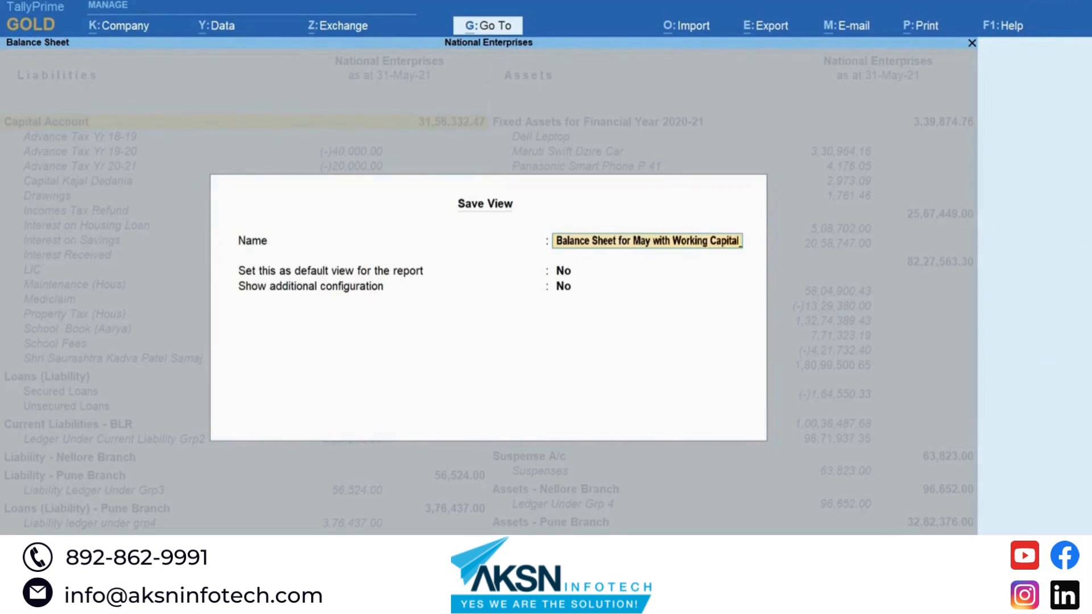
{"action": "key", "text": "Return"}
{"action": "key", "text": "Return"}
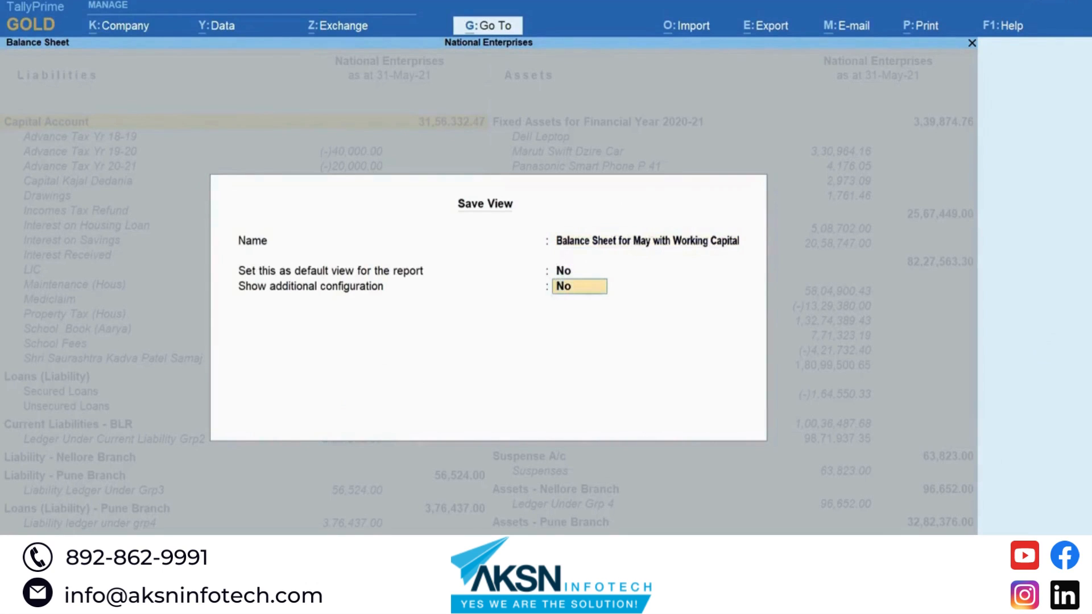
{"action": "type", "text": "y"}
{"action": "key", "text": "Return"}
{"action": "key", "text": "Down"}
{"action": "key", "text": "Return"}
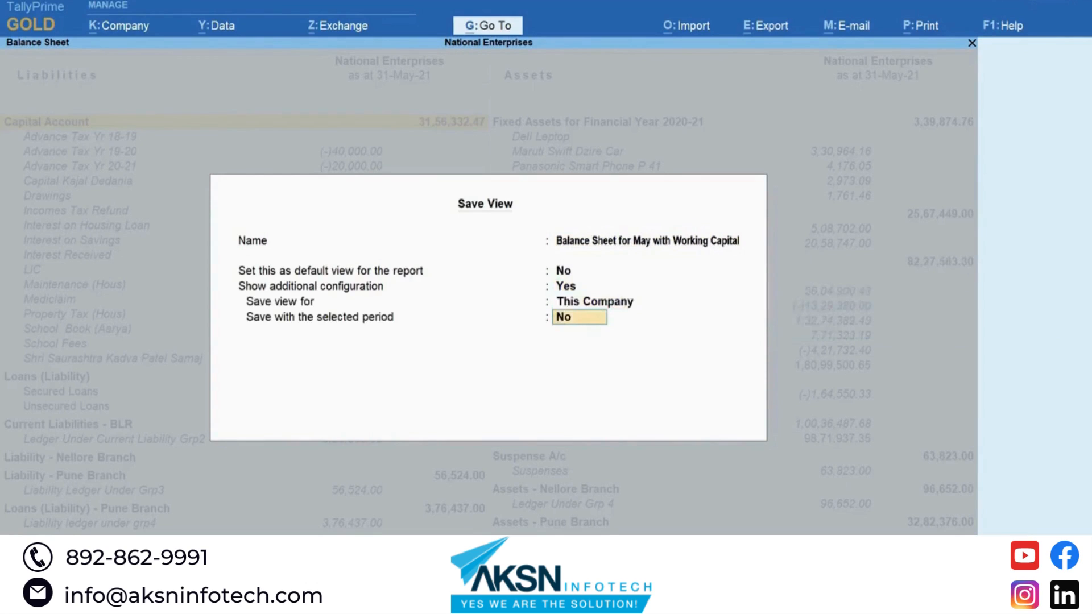
{"action": "type", "text": "y"}
{"action": "key", "text": "Return"}
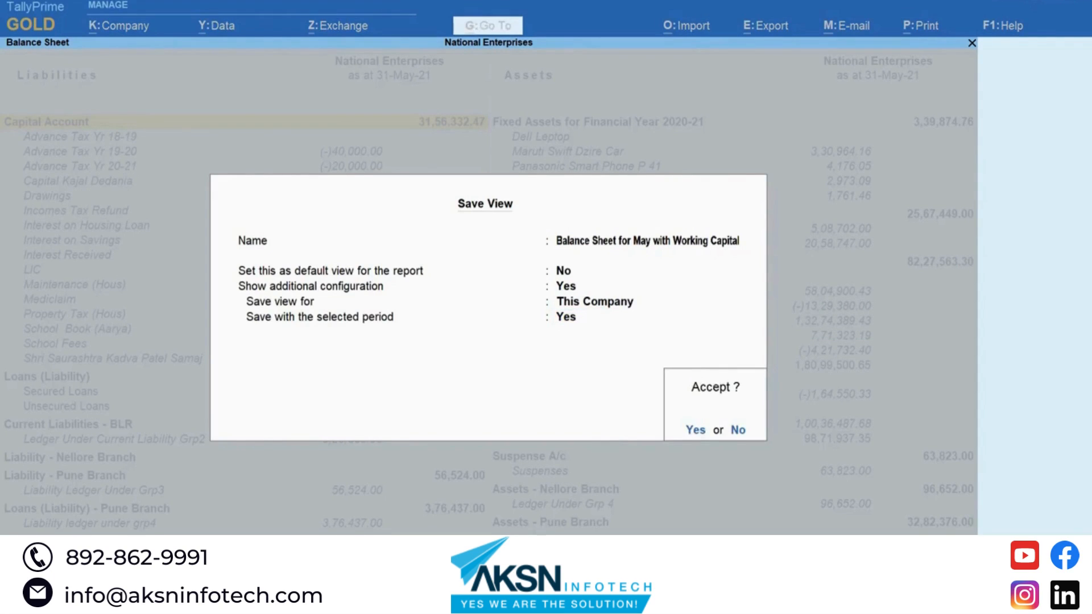
{"action": "key", "text": "Return"}
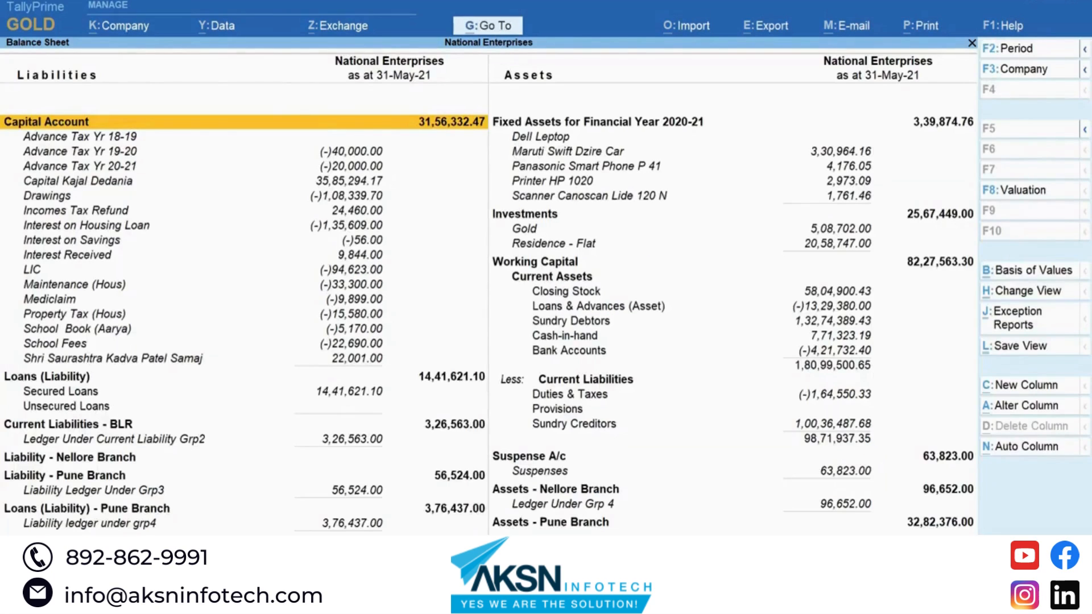
{"action": "key", "text": "ctrl"}
{"action": "key", "text": "Escape"}
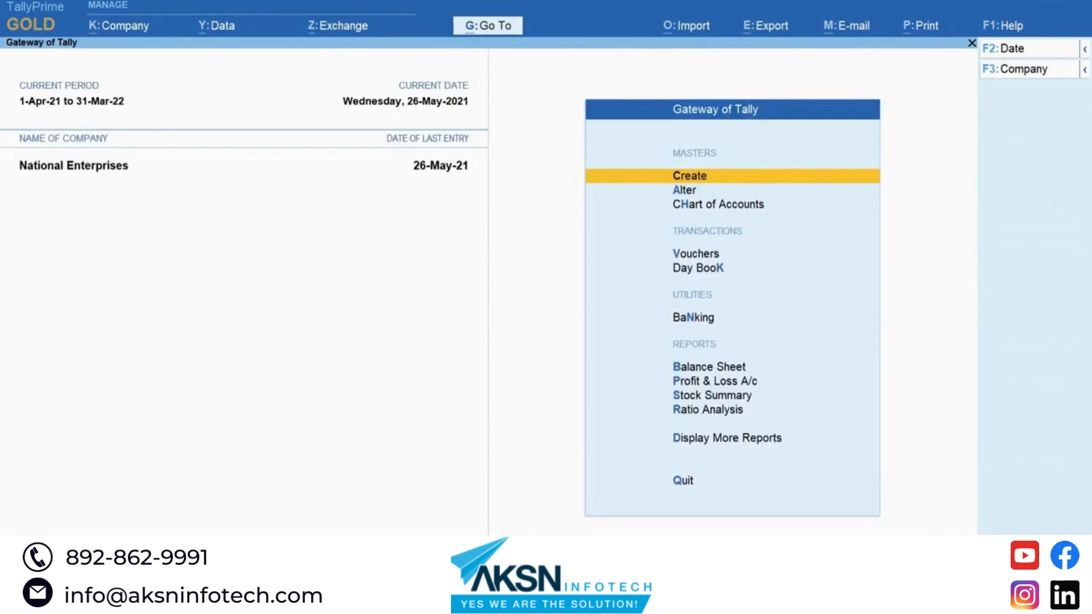
Step: Reopen the saved 'Balance Sheet for May with Working Capital' view by searching 'bal'
{"action": "key", "text": "alt+g"}
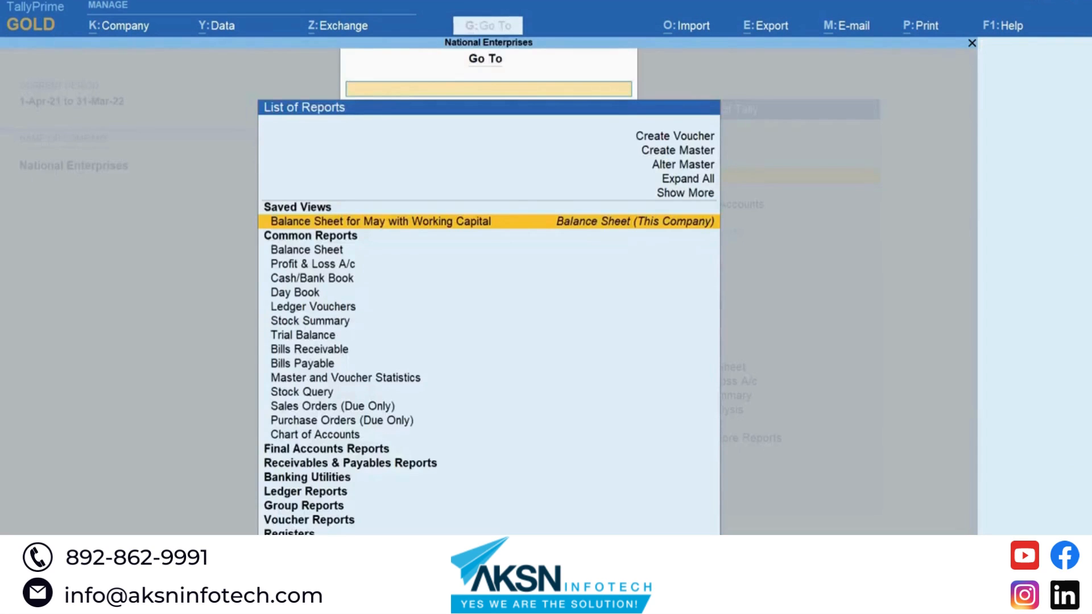
{"action": "type", "text": "bal"}
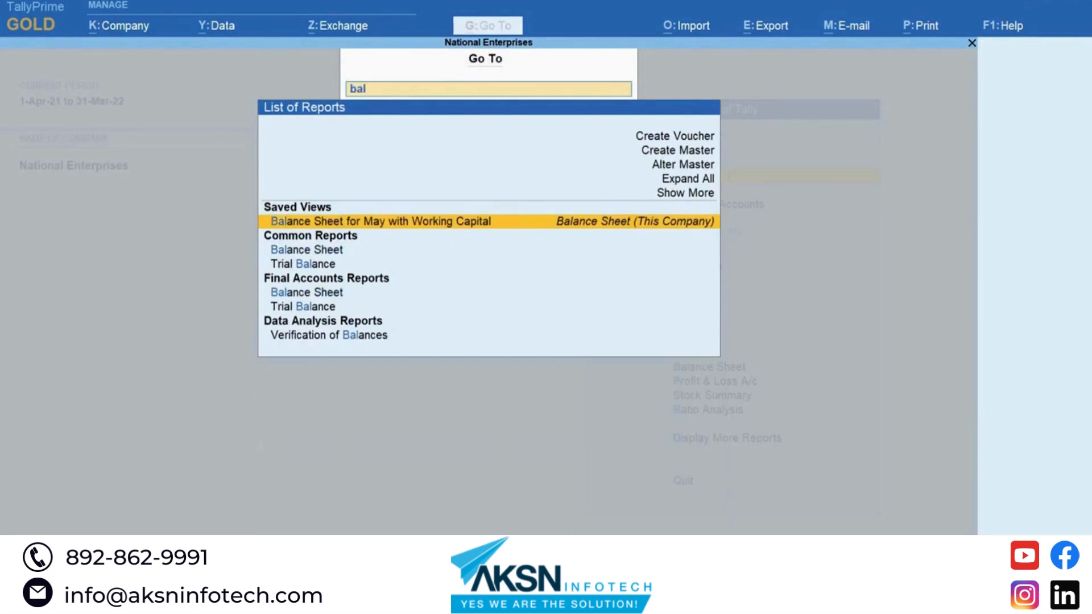
{"action": "key", "text": "Return"}
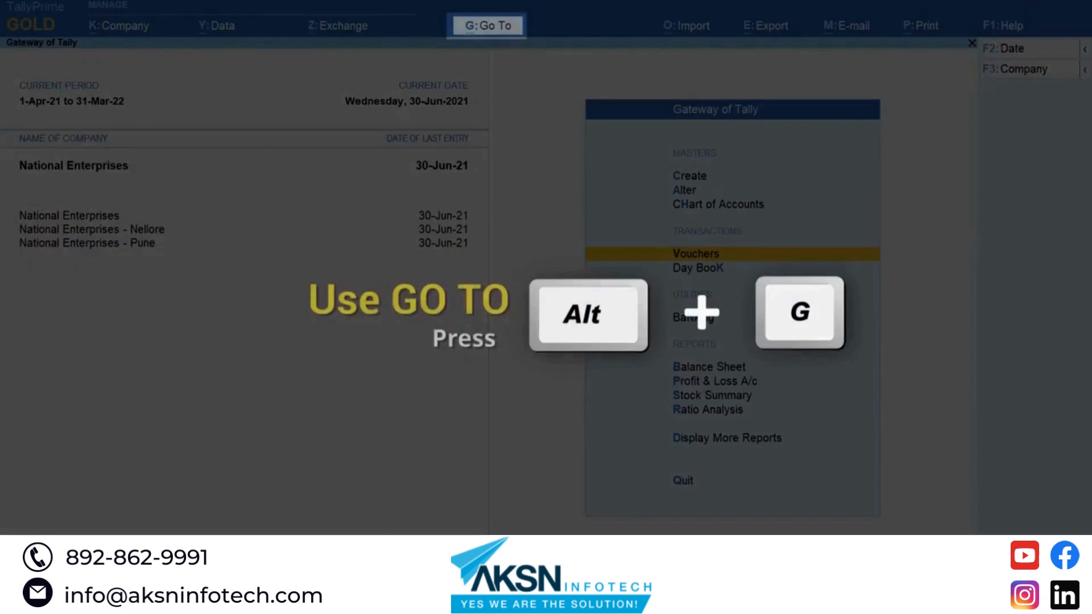
Step: Open the Profit & Loss A/c report by searching 'Pro'
{"action": "key", "text": "alt+g"}
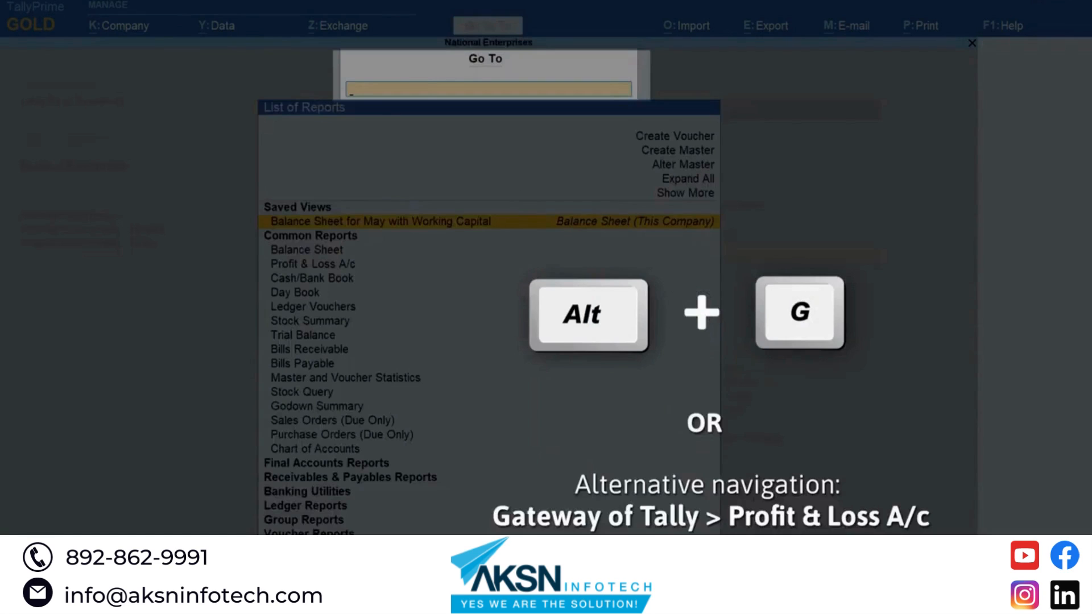
{"action": "type", "text": "Pro"}
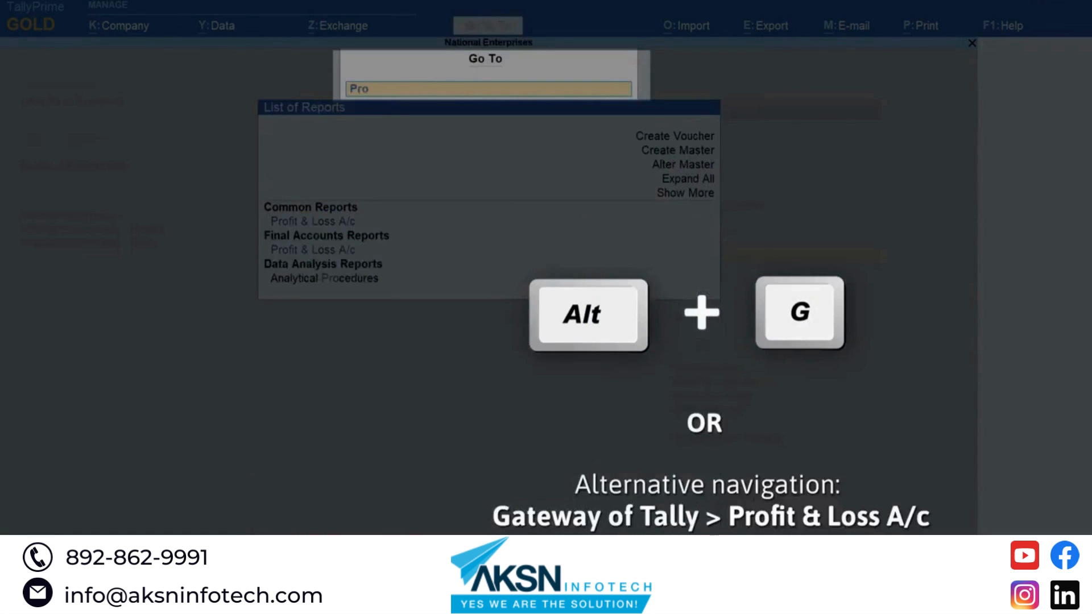
{"action": "key", "text": "Return"}
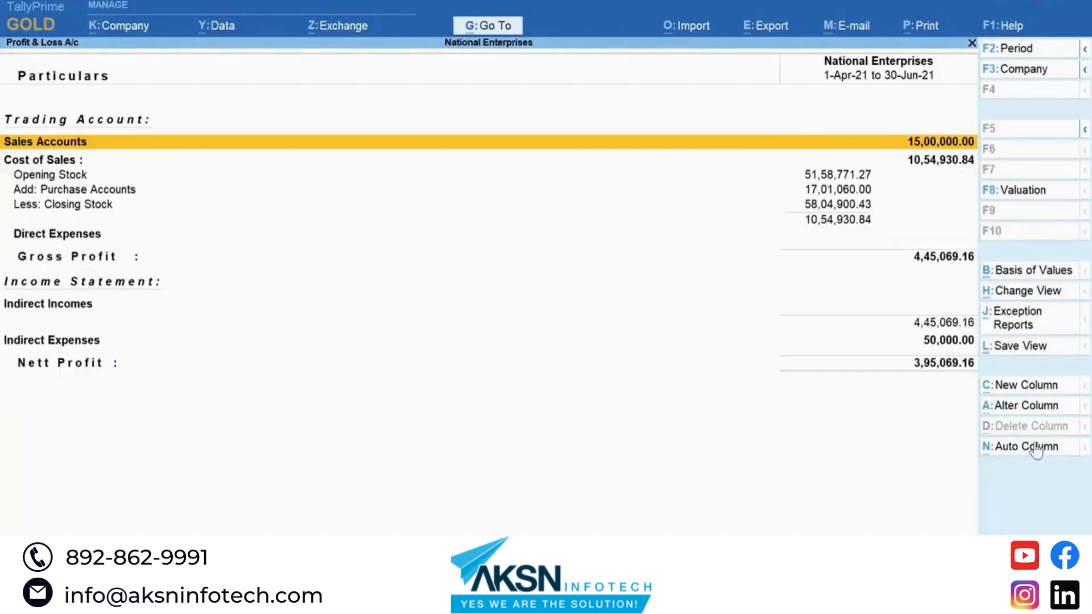
Step: Add a National Enterprises - Pune column for 1-Apr-21 to 30-Jun-21, Base Currency, Default valuation, Actuals
{"action": "left_click", "coordinate": [1045, 387]}
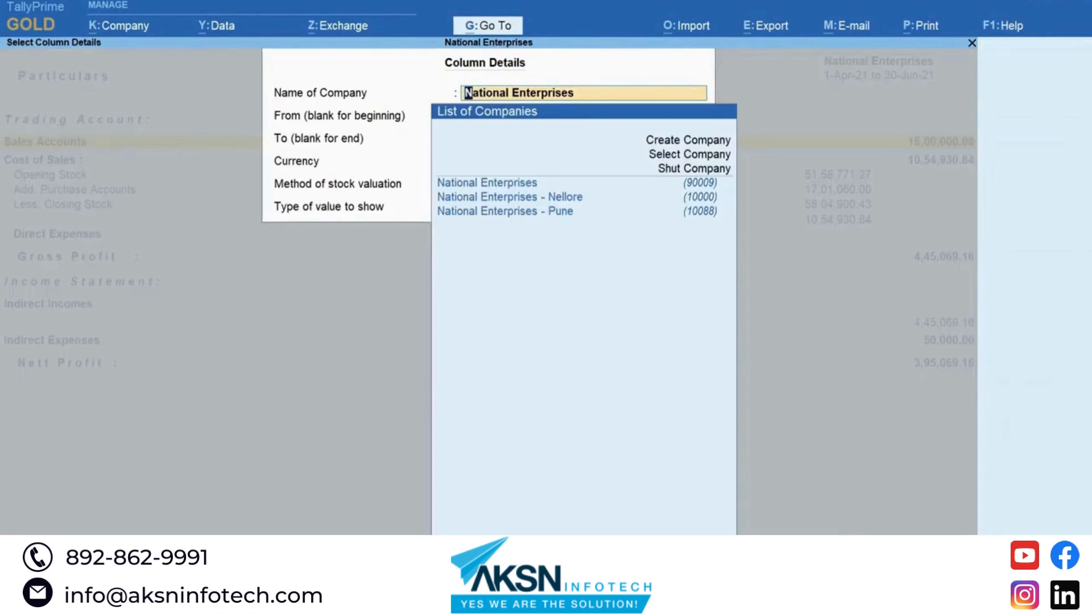
{"action": "key", "text": "Down"}
{"action": "key", "text": "Down"}
{"action": "key", "text": "Down"}
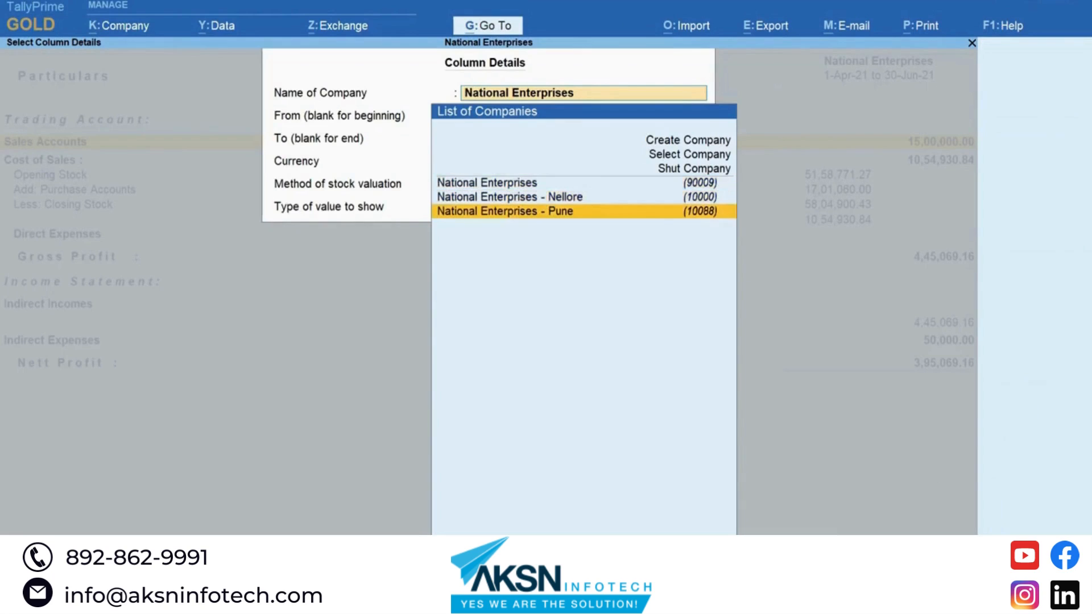
{"action": "key", "text": "Return"}
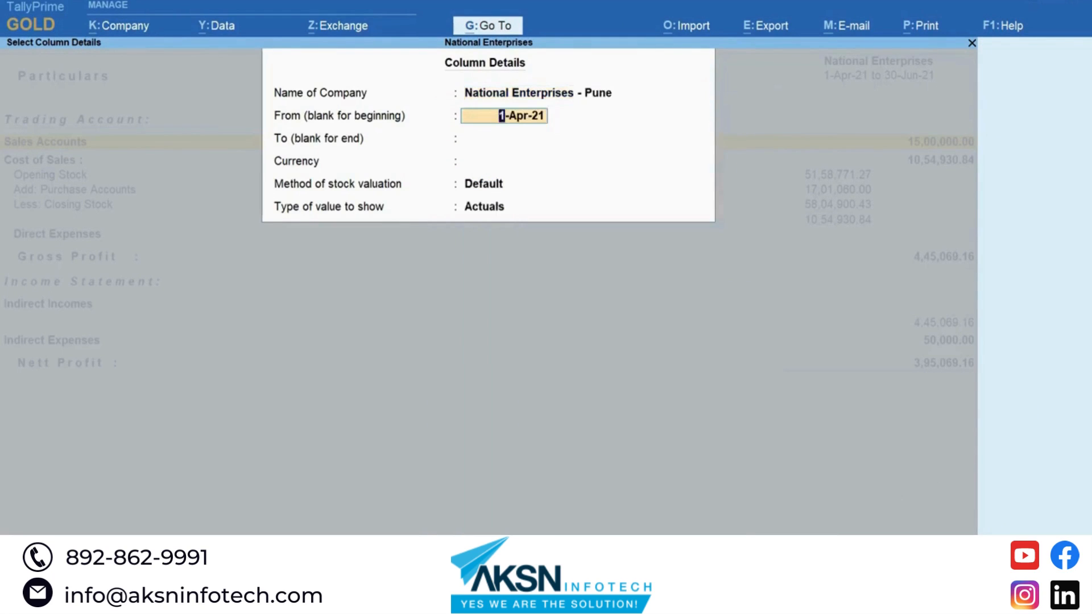
{"action": "key", "text": "Return"}
{"action": "type", "text": "3"}
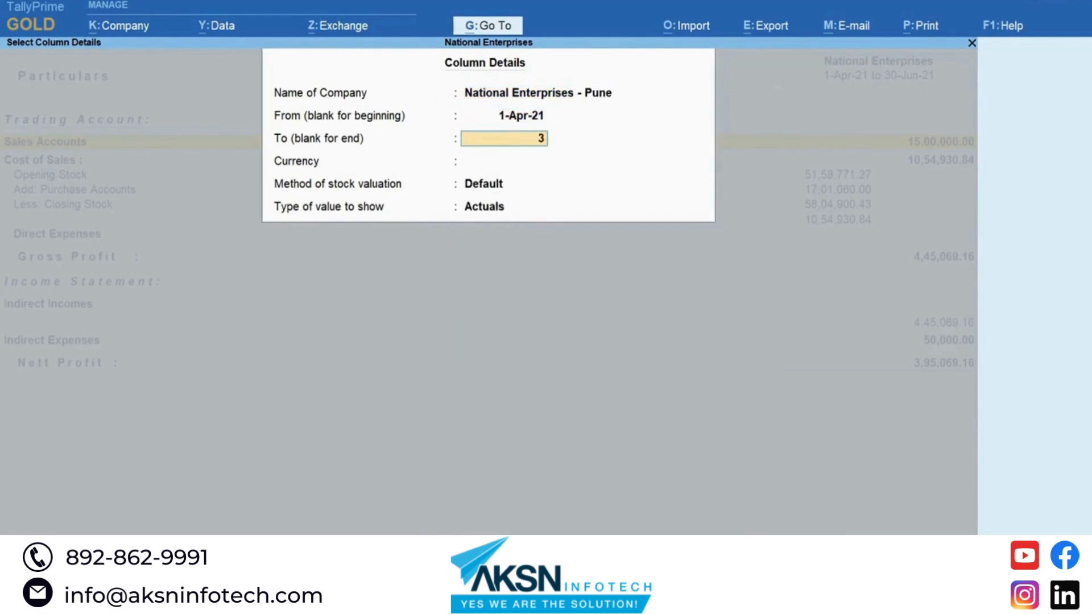
{"action": "type", "text": "0 jun 21"}
{"action": "key", "text": "Return"}
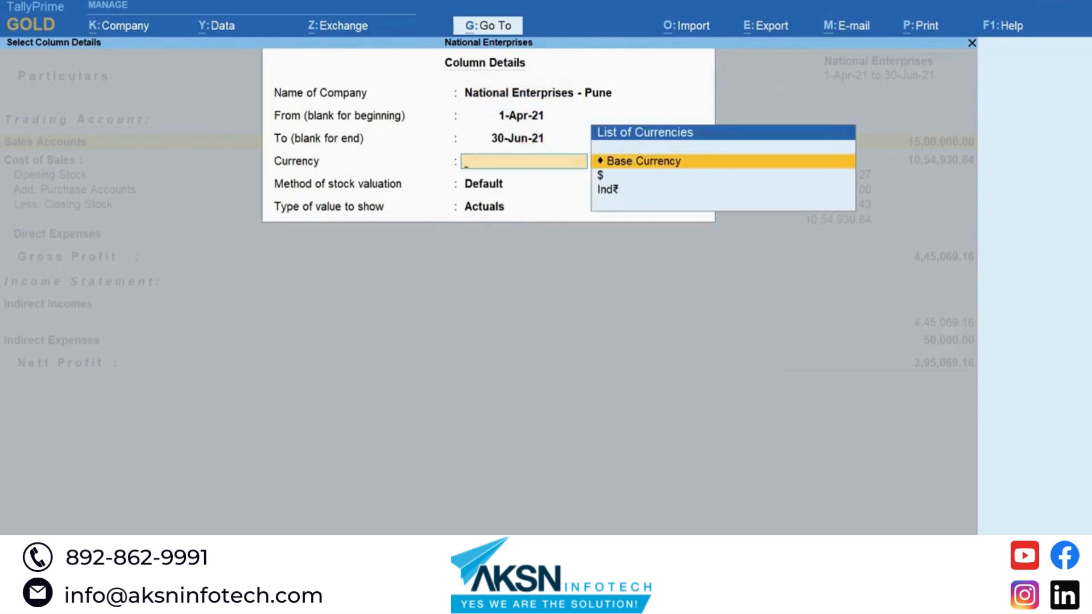
{"action": "key", "text": "Return"}
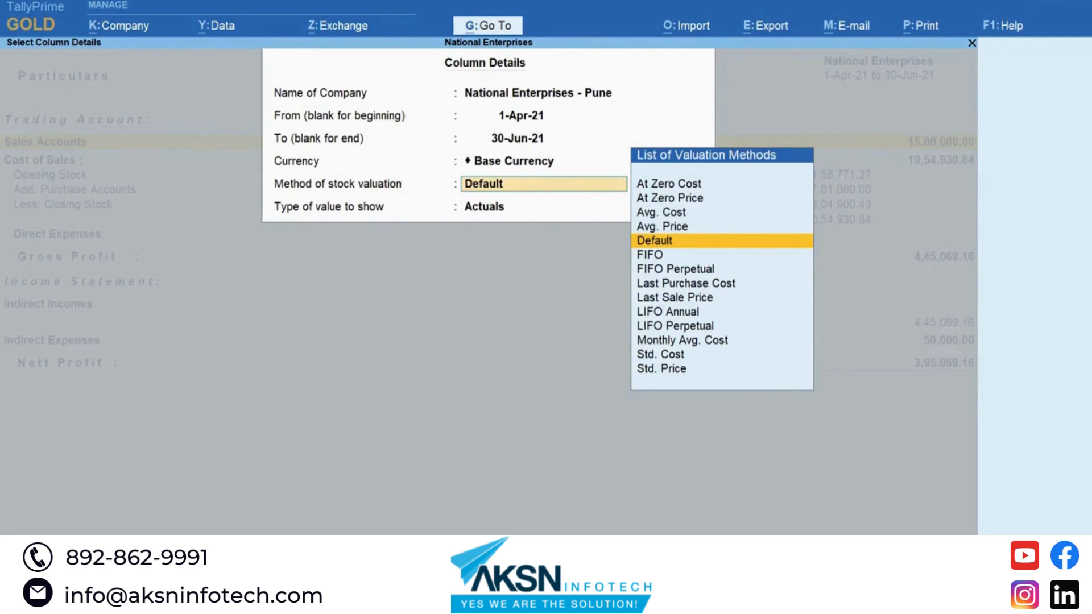
{"action": "key", "text": "Return"}
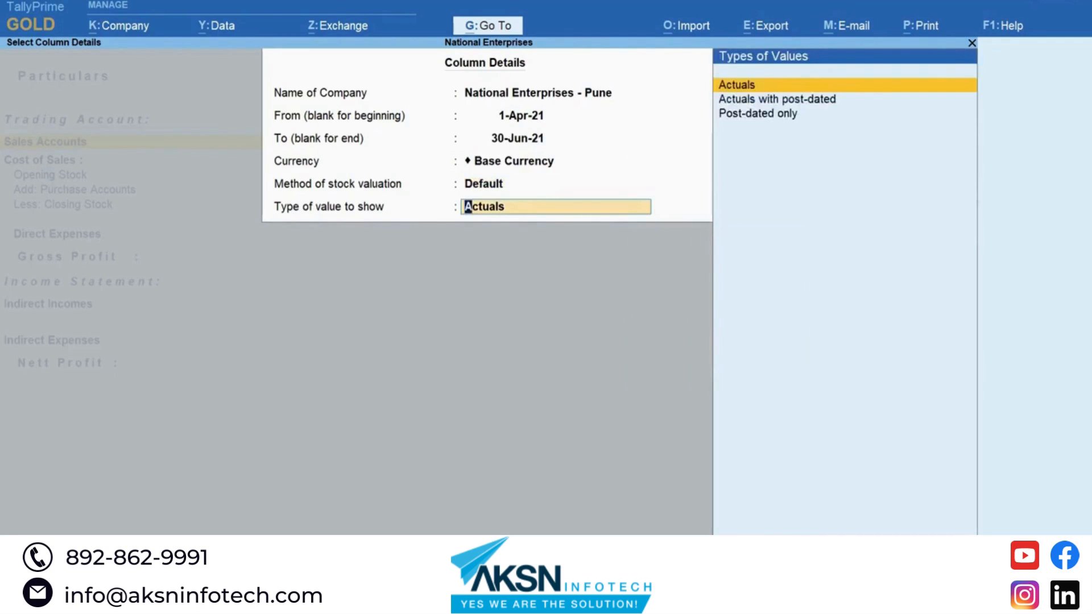
{"action": "key", "text": "Return"}
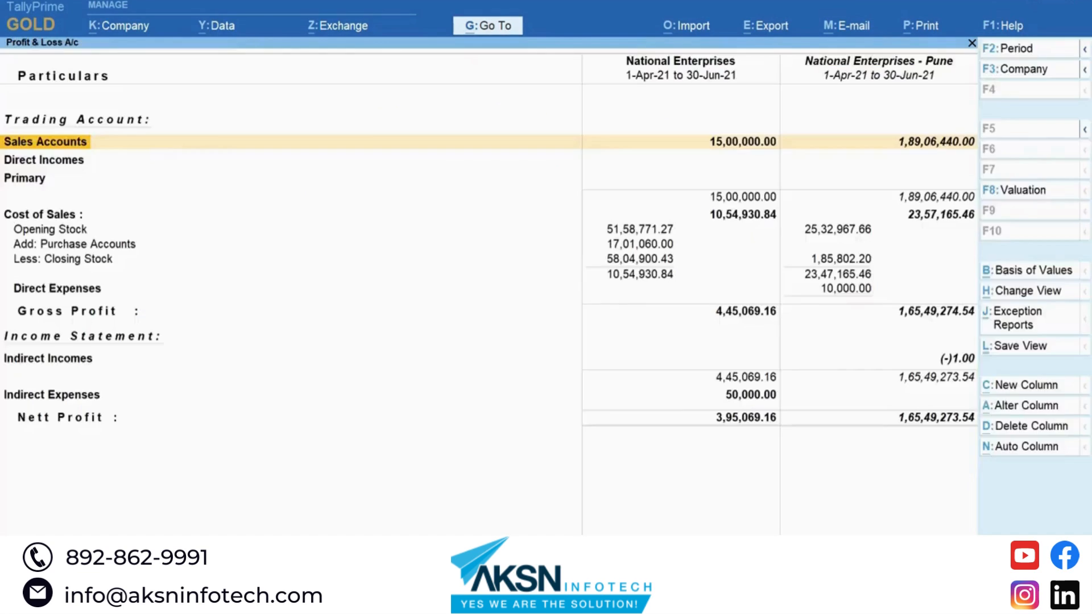
Step: Fill in a National Enterprises - Nellore column ending 30-Jun-21 with Base Currency and Default valuation
{"action": "left_click", "coordinate": [1024, 385]}
{"action": "key", "text": "Down"}
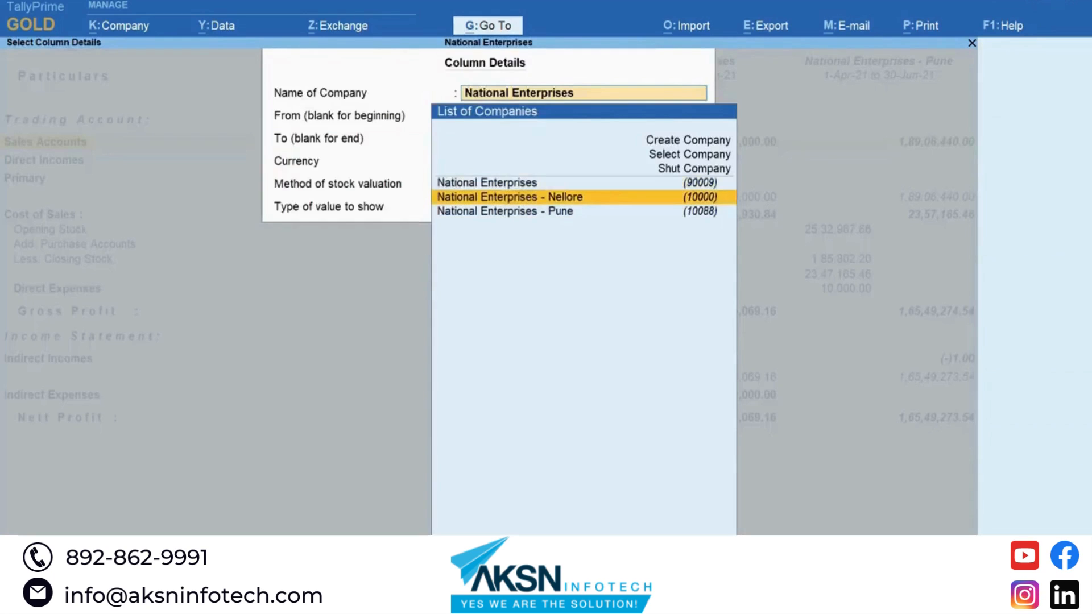
{"action": "key", "text": "Return"}
{"action": "key", "text": "Return"}
{"action": "type", "text": "30"}
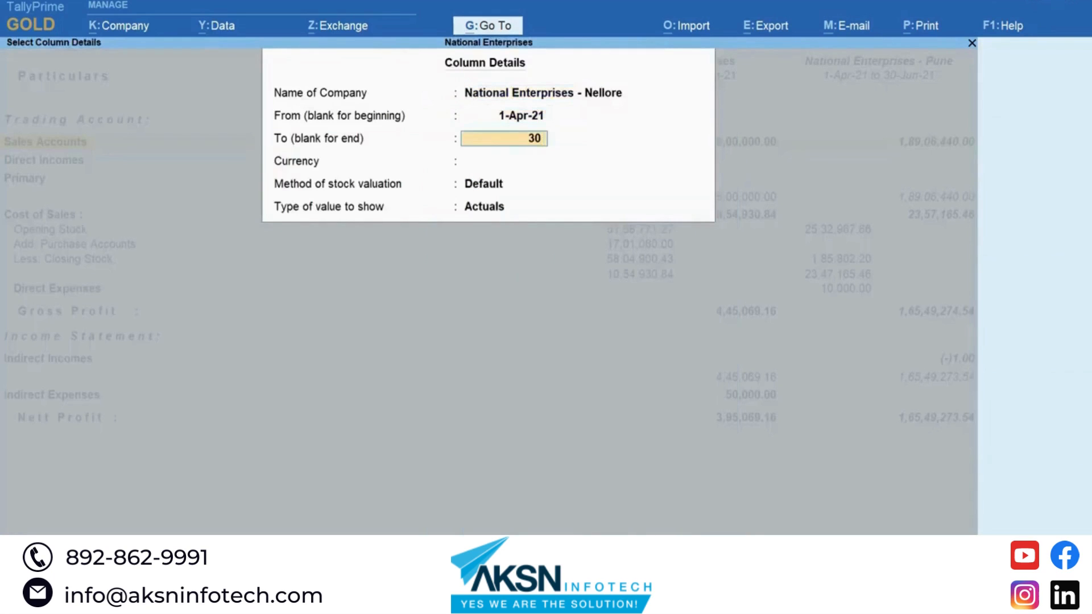
{"action": "type", "text": " ju"}
{"action": "key", "text": "Return"}
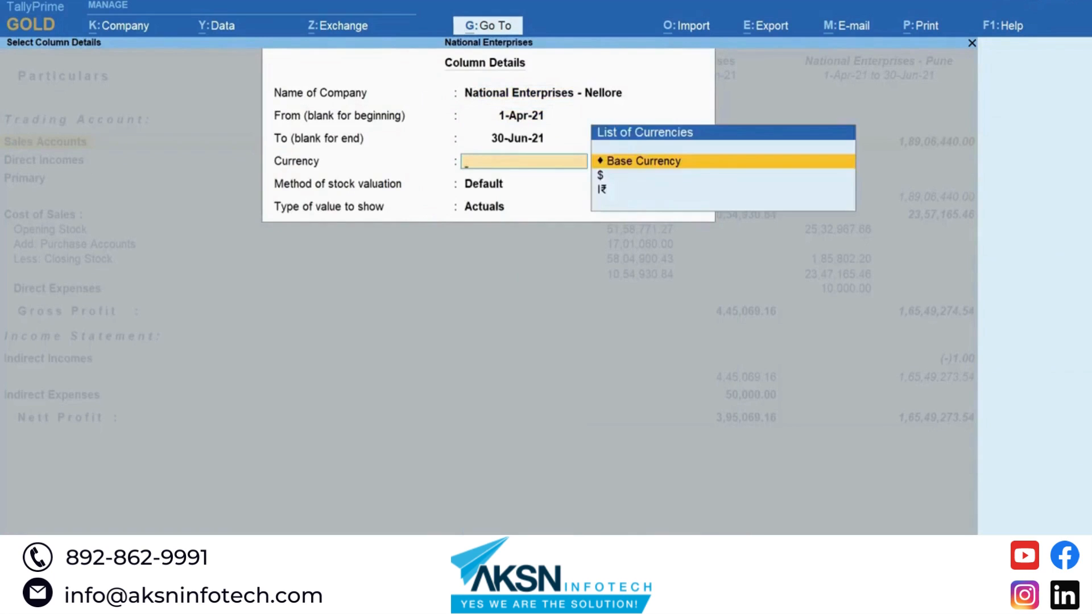
{"action": "key", "text": "Return"}
{"action": "key", "text": "Return"}
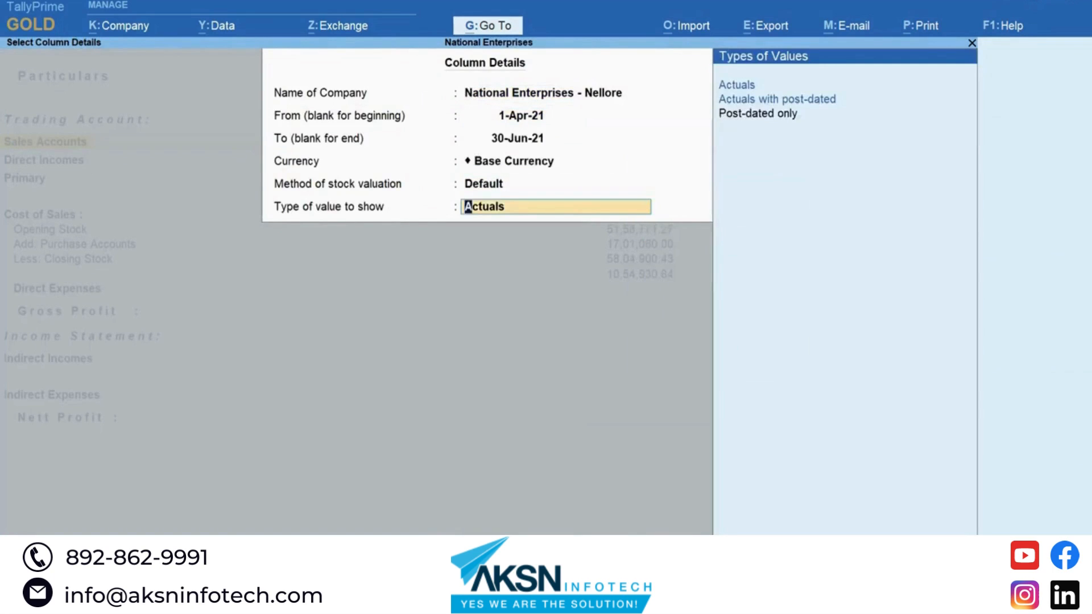
{"action": "key", "text": "Return"}
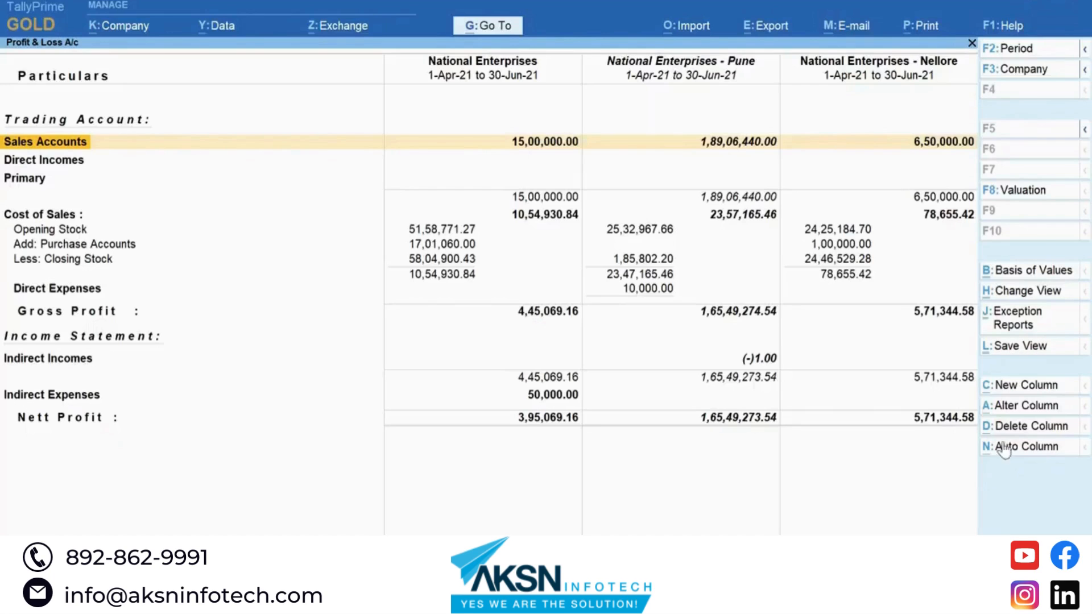
Step: Save the view 'Comparative Study of All Branches' for All Companies, then close the Profit & Loss report
{"action": "left_click", "coordinate": [1049, 348]}
{"action": "type", "text": "C"}
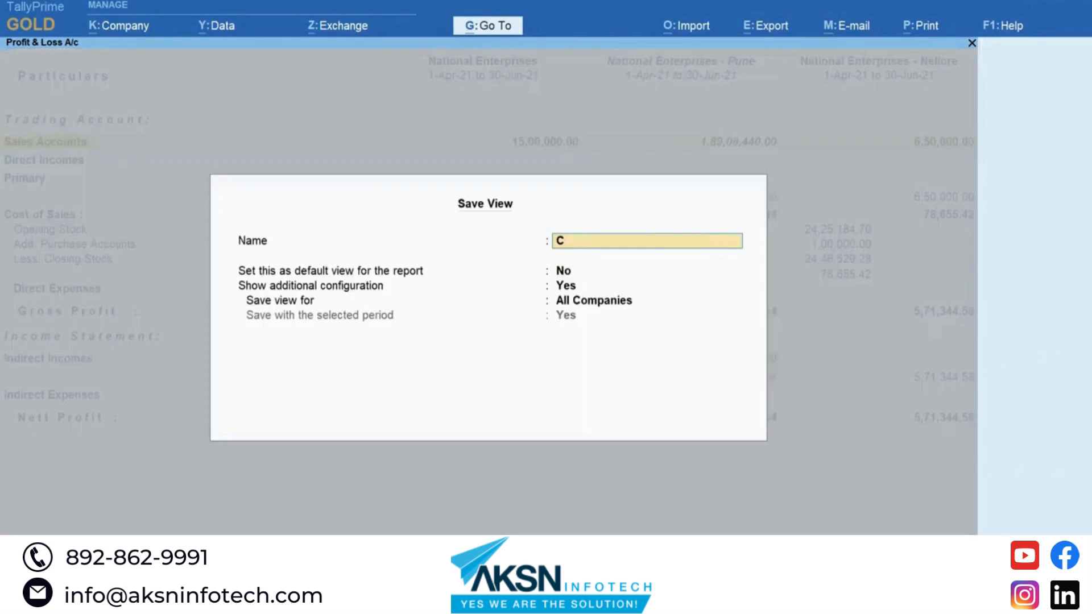
{"action": "type", "text": "omparative Study of All "}
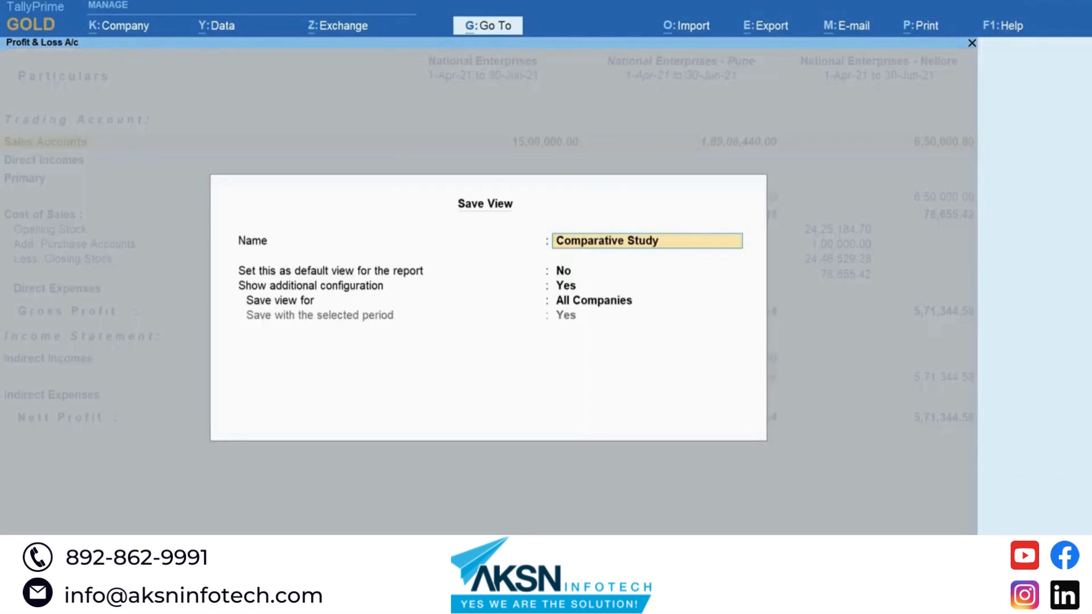
{"action": "type", "text": "Branches"}
{"action": "key", "text": "Return"}
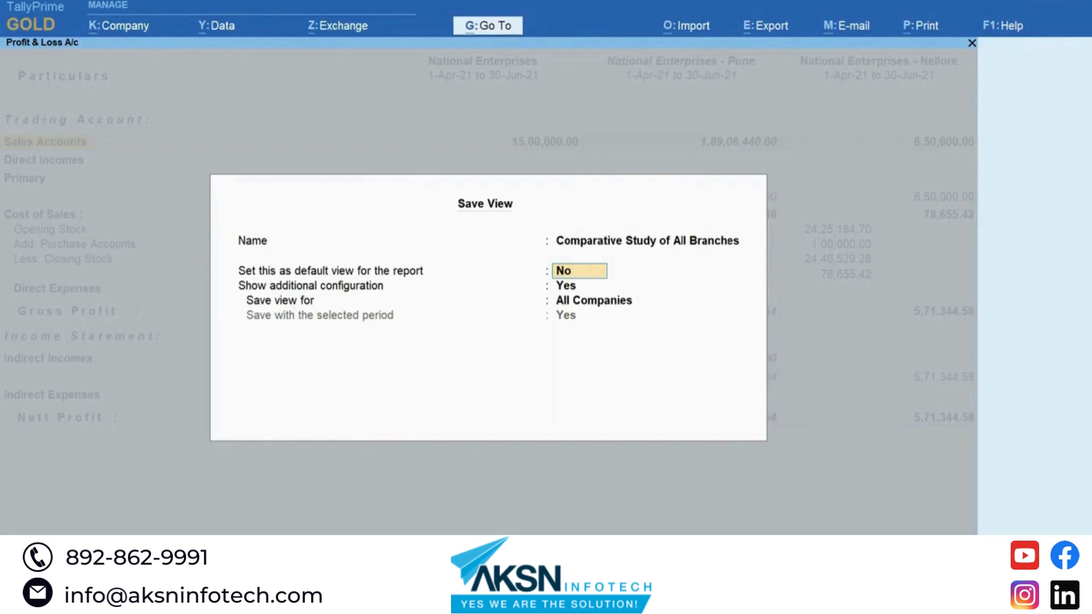
{"action": "key", "text": "Return"}
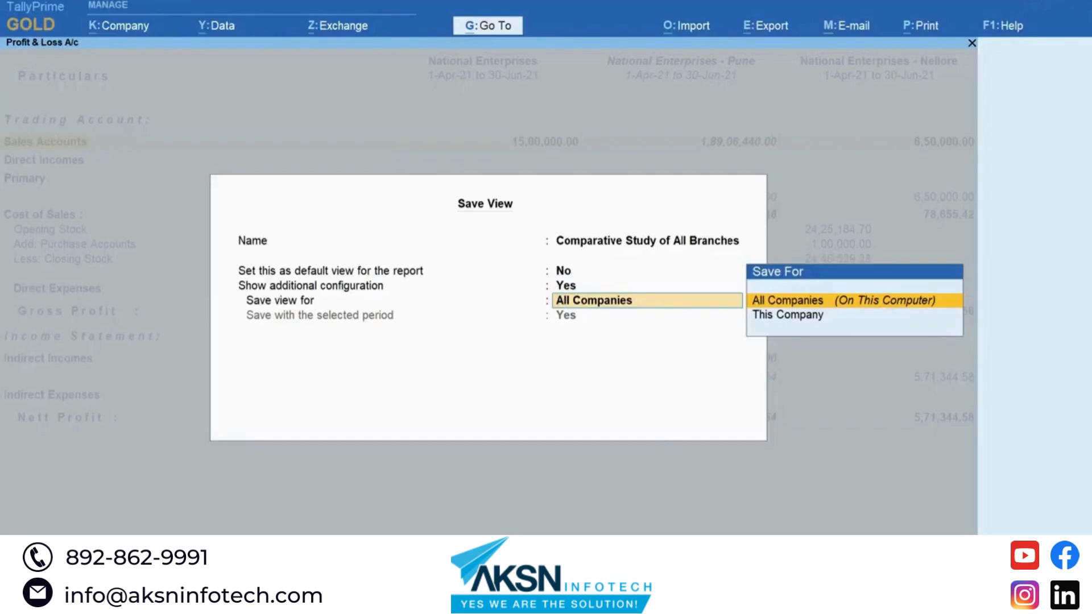
{"action": "key", "text": "Return"}
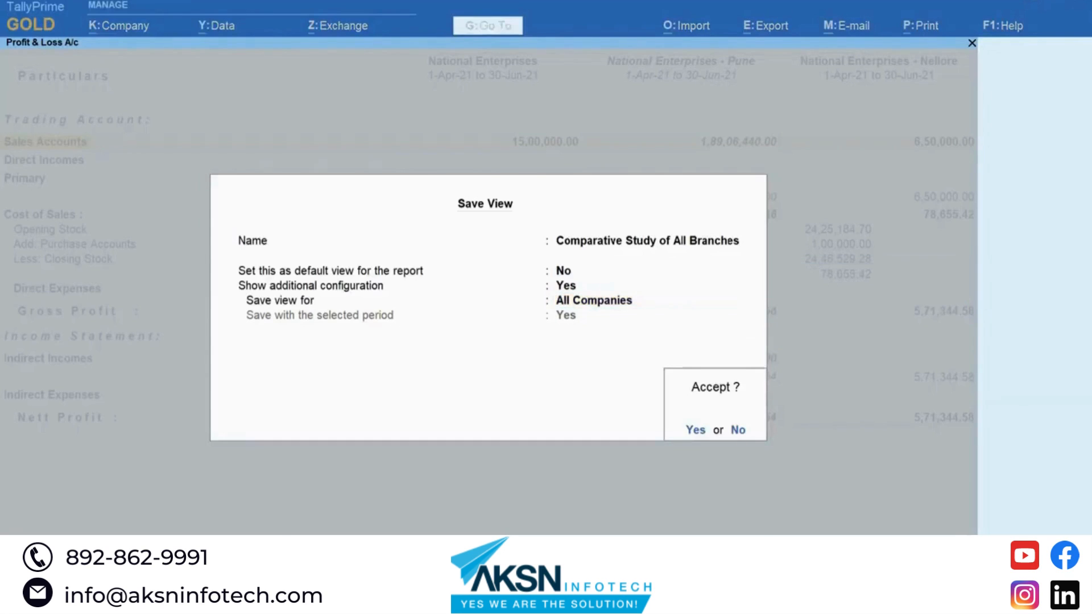
{"action": "key", "text": "Return"}
{"action": "key", "text": "Escape"}
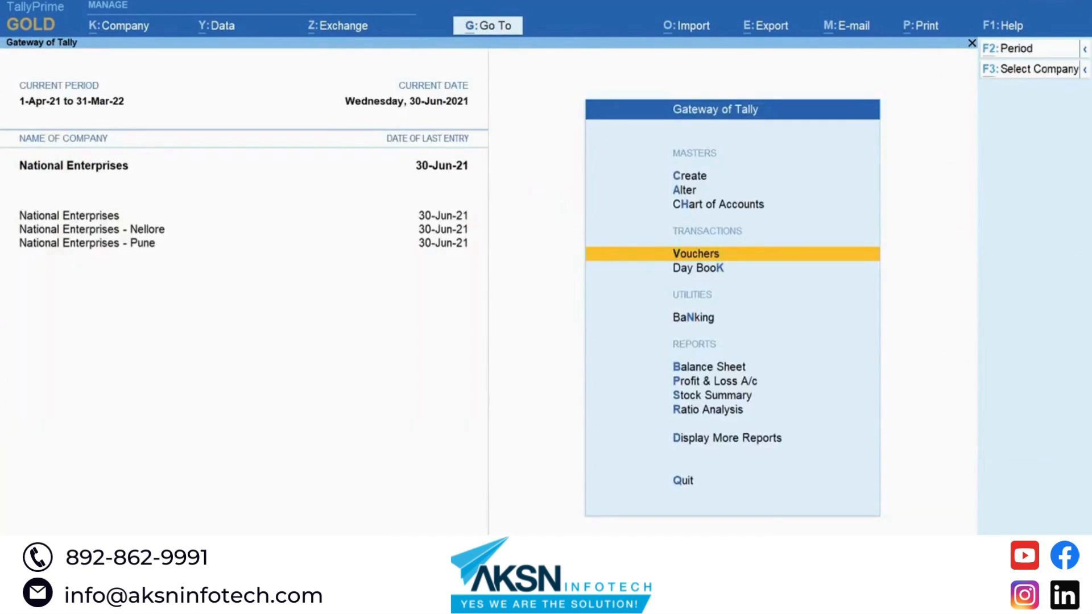
Step: Load the saved 'Comparative Study of All Branches' P&L comparing National Enterprises, Pune and Nellore
{"action": "key", "text": "alt+g"}
{"action": "type", "text": "Compa"}
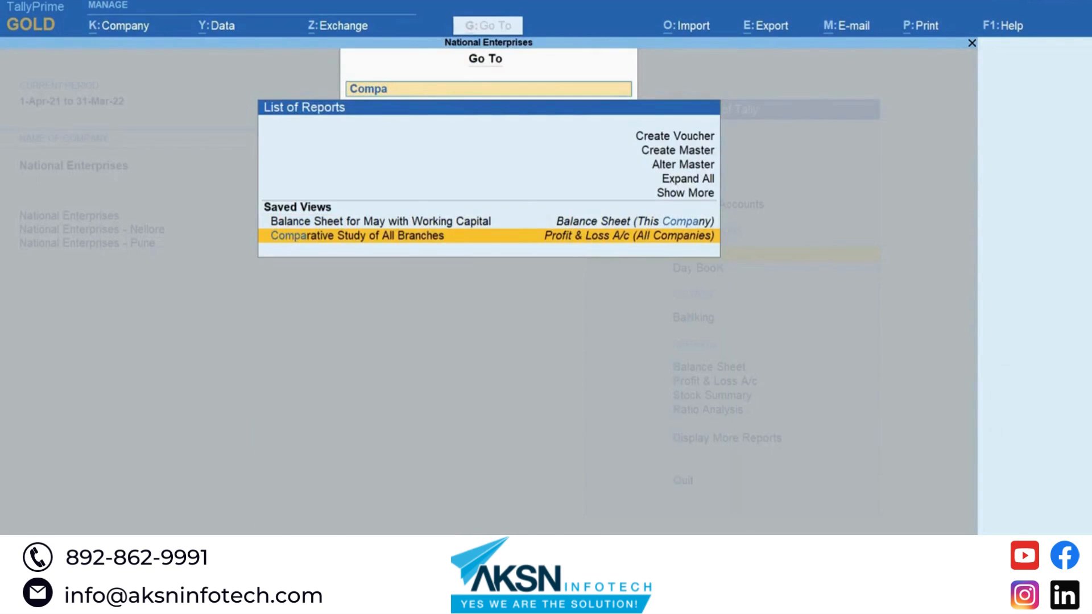
{"action": "key", "text": "Return"}
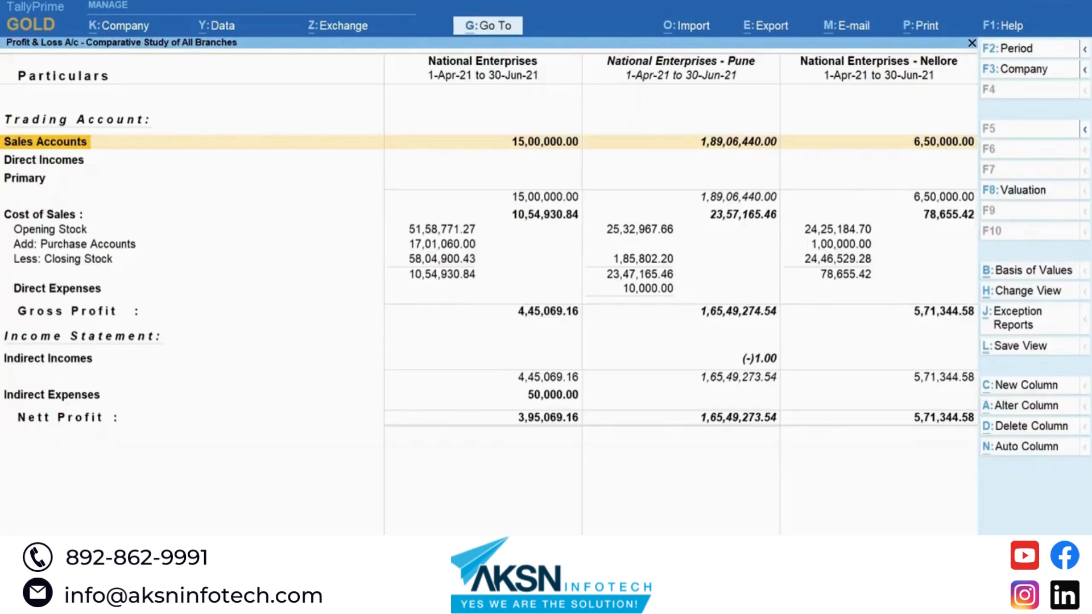
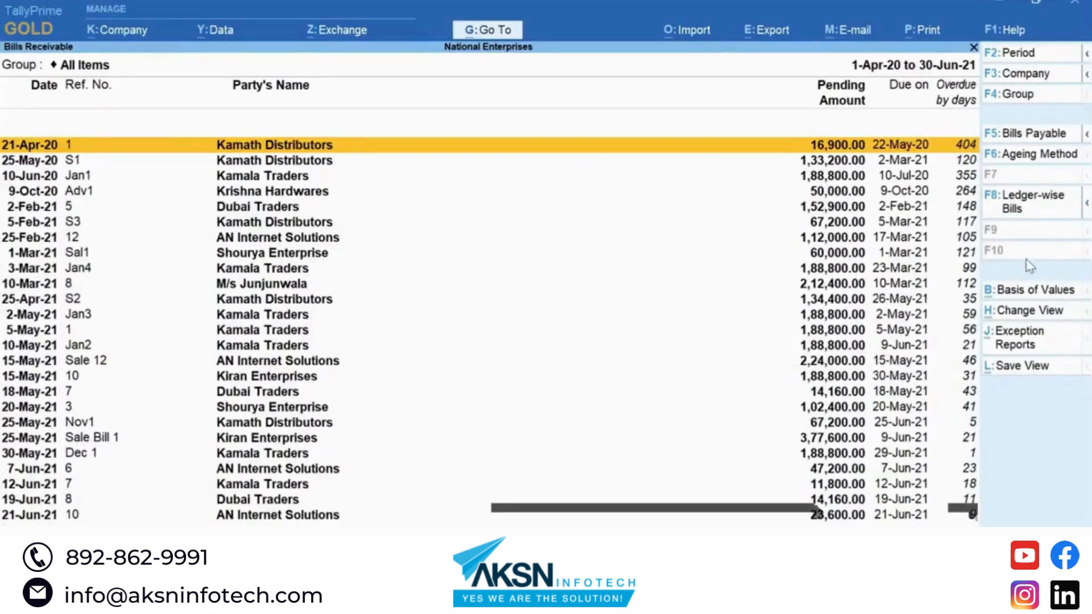
Step: Switch Bills Receivable to ledger-wise bills and set Show Opening Amount to Yes
{"action": "left_click", "coordinate": [1033, 218]}
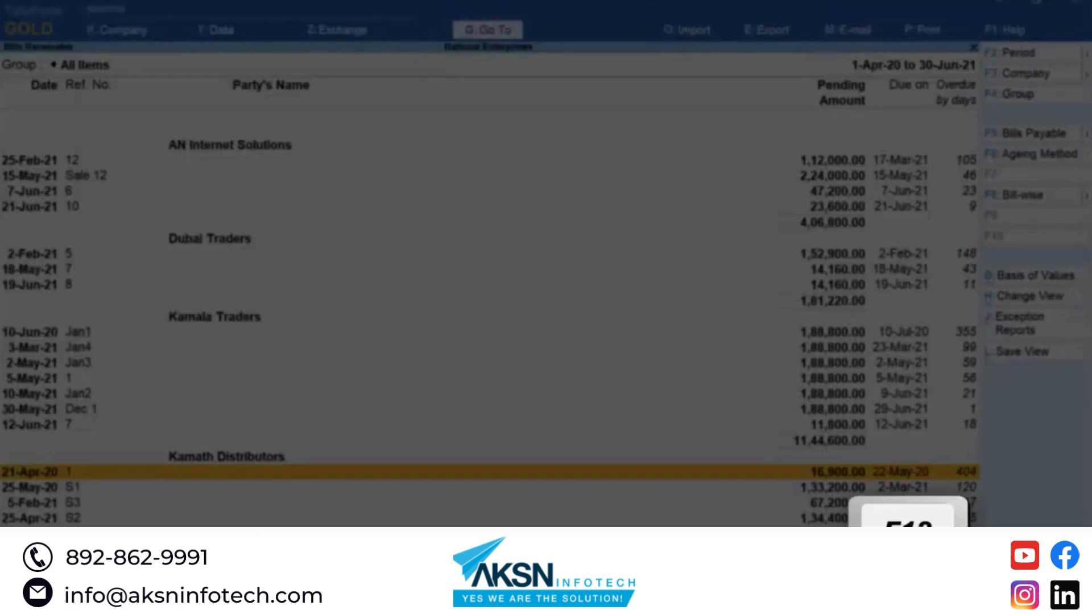
{"action": "key", "text": "F12"}
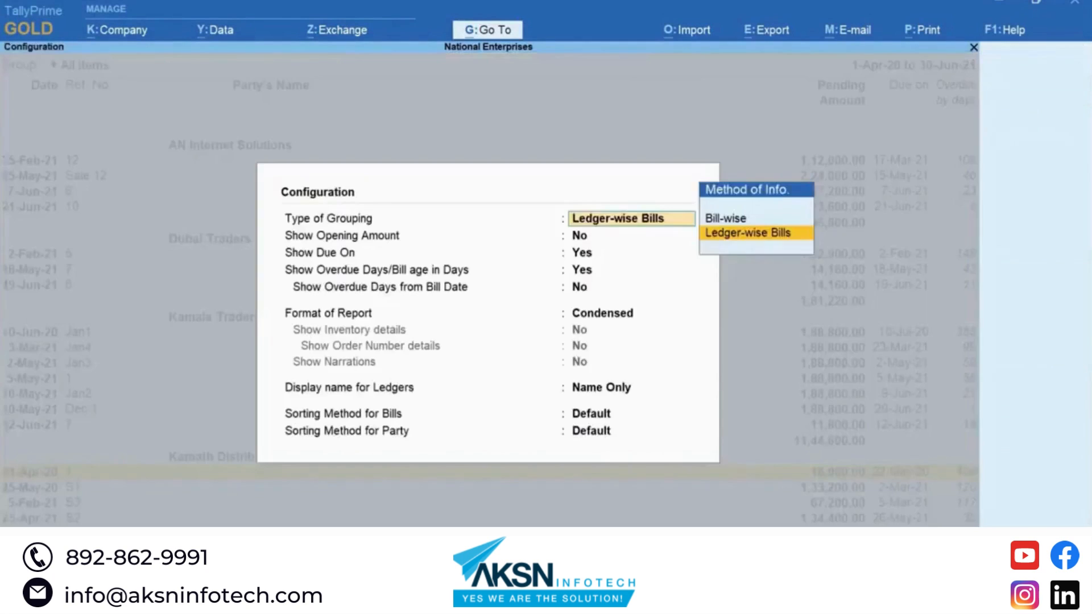
{"action": "key", "text": "Return"}
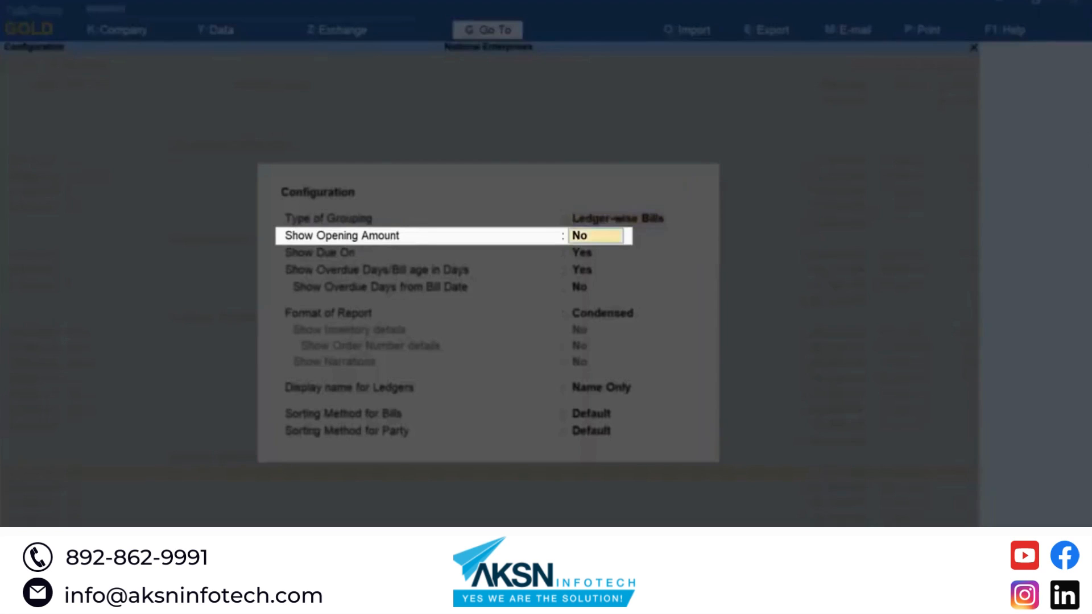
{"action": "key", "text": "y"}
{"action": "key", "text": "Return"}
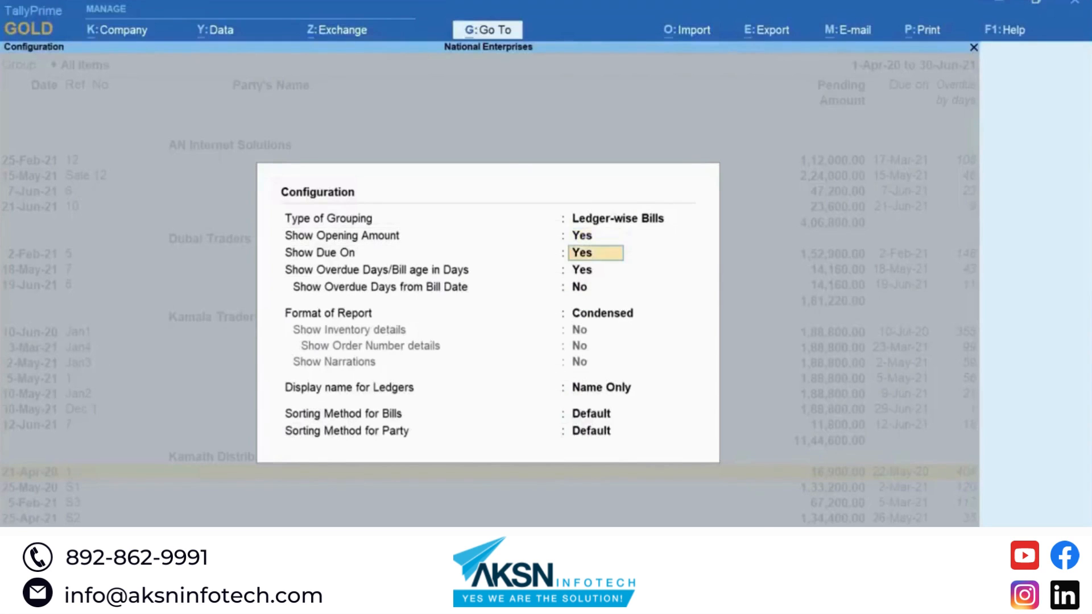
{"action": "key", "text": "ctrl+a"}
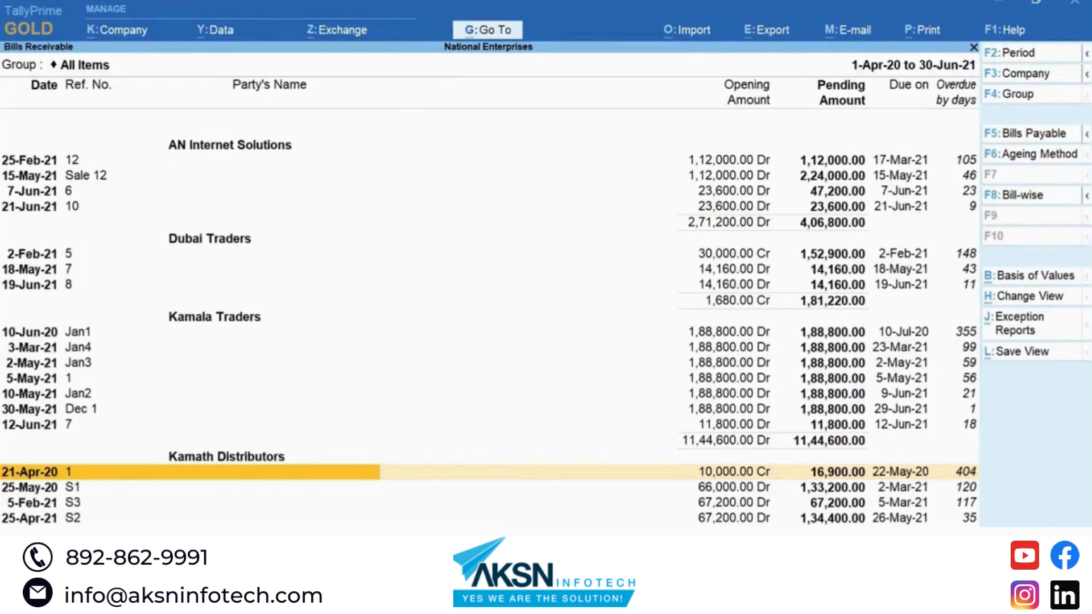
{"action": "key", "text": "F6"}
Step: Choose Ageing by Due Date with period ends of 15, 30, 45 and 60 days
{"action": "left_click", "coordinate": [1031, 154]}
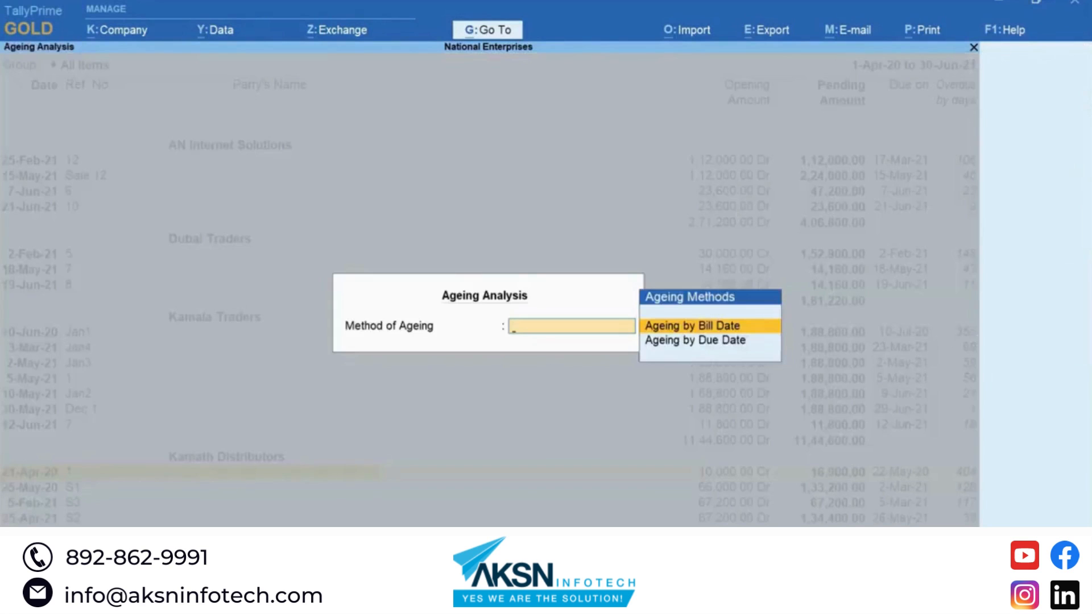
{"action": "key", "text": "Down"}
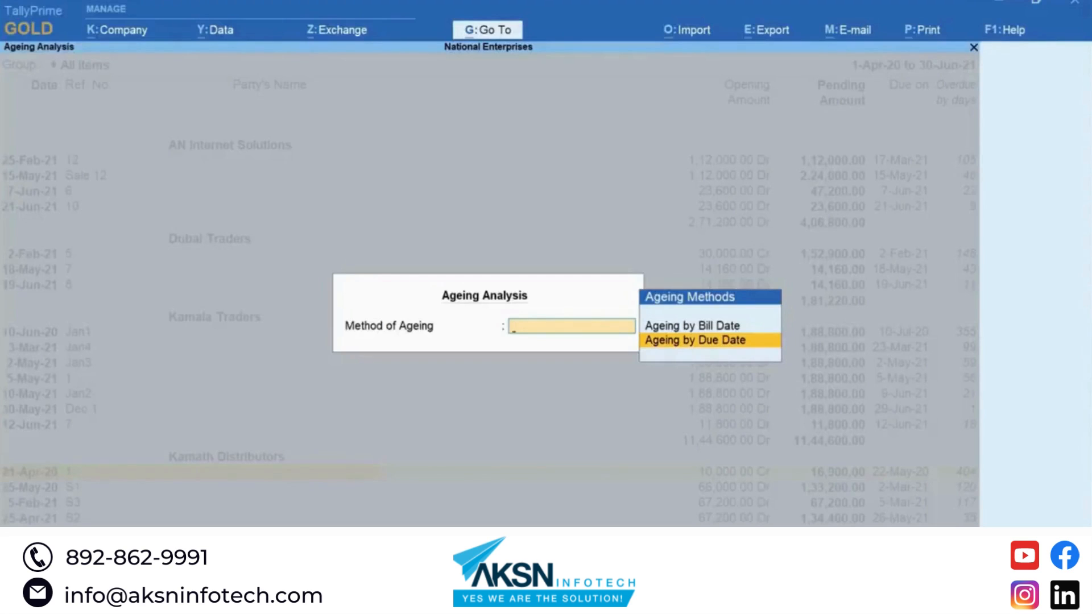
{"action": "key", "text": "Return"}
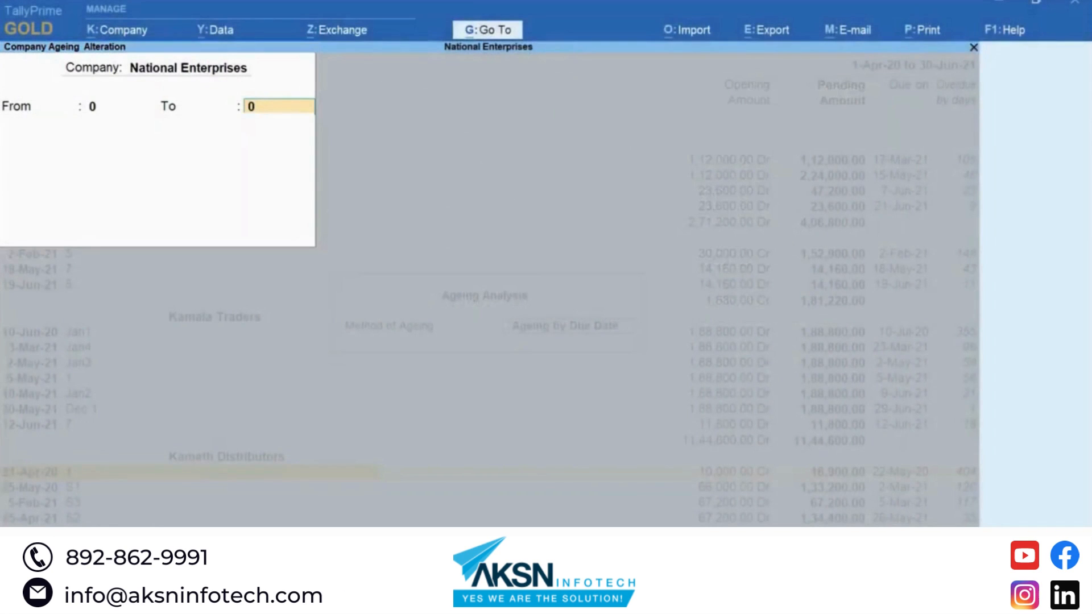
{"action": "type", "text": "15"}
{"action": "key", "text": "Return"}
{"action": "type", "text": "30"}
{"action": "key", "text": "Return"}
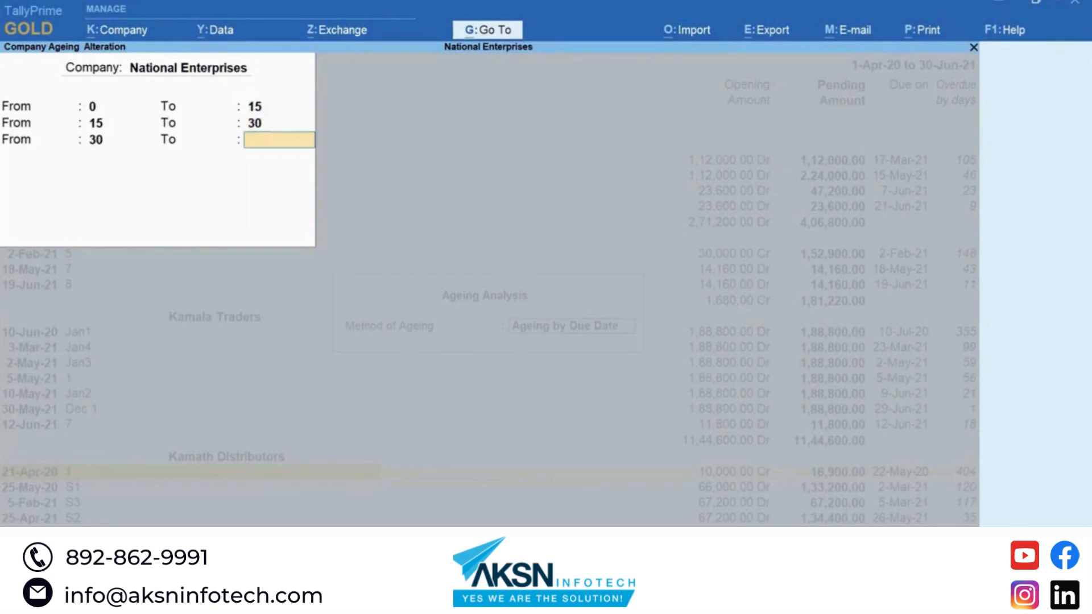
{"action": "type", "text": "45"}
{"action": "key", "text": "Return"}
{"action": "type", "text": "60"}
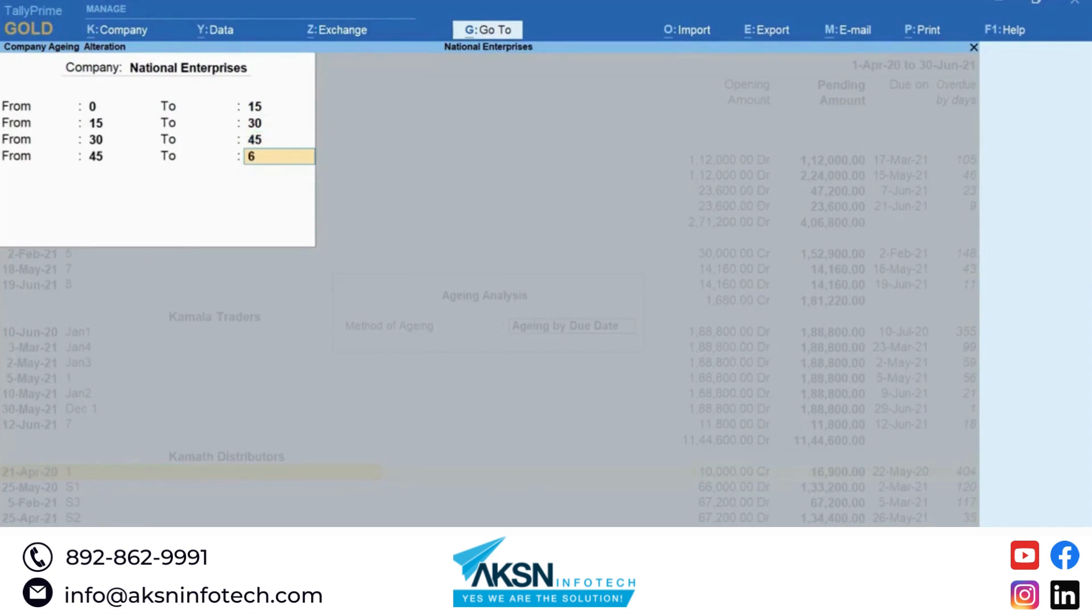
{"action": "key", "text": "Return"}
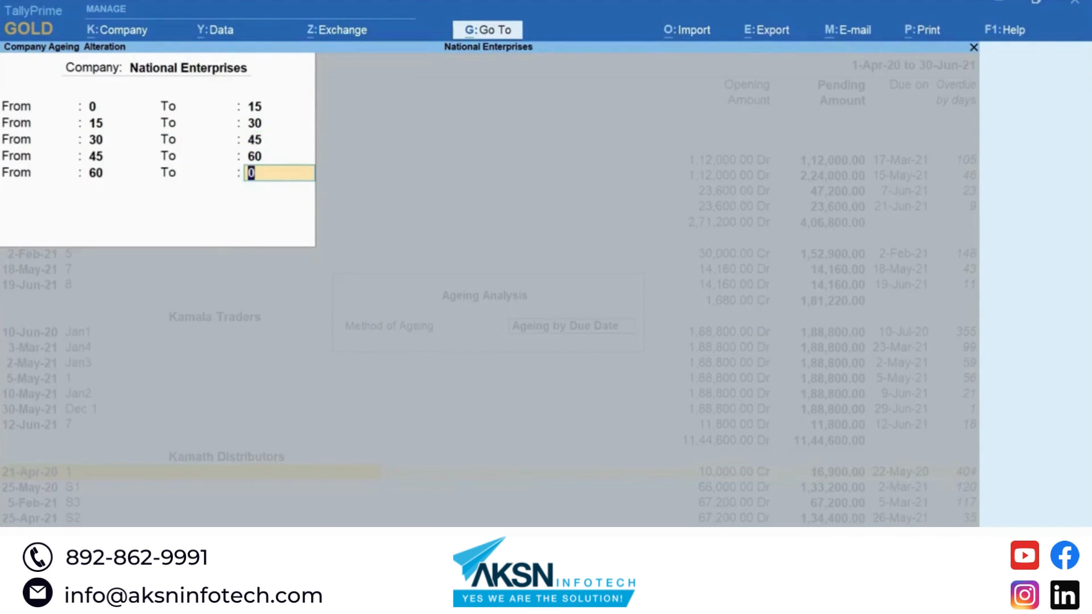
{"action": "key", "text": "Return"}
{"action": "key", "text": "Return"}
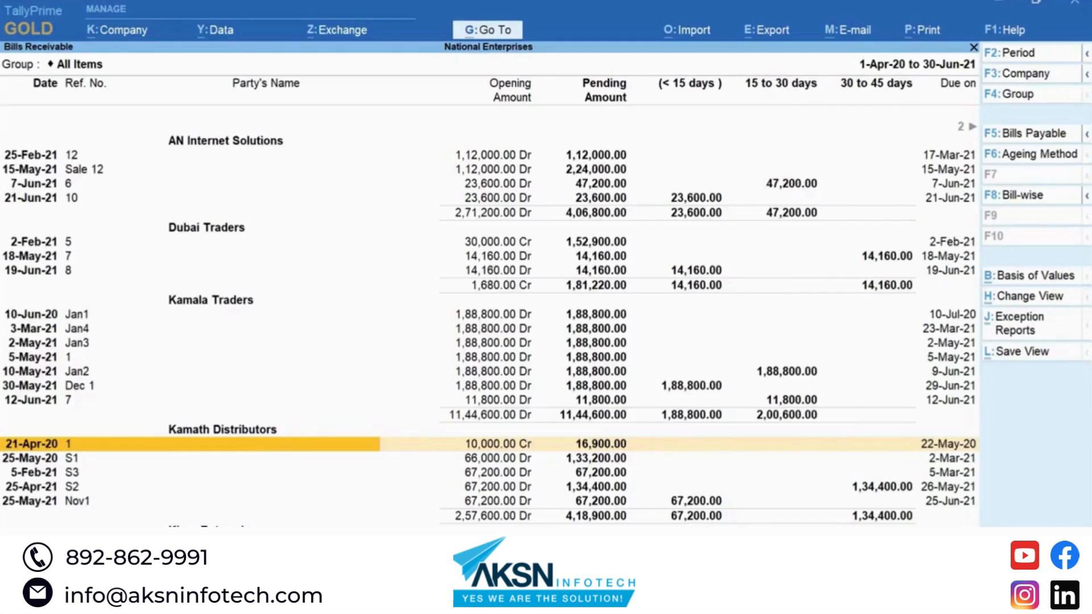
{"action": "key", "text": "Right"}
{"action": "key", "text": "Right"}
{"action": "key", "text": "Right"}
{"action": "key", "text": "Right"}
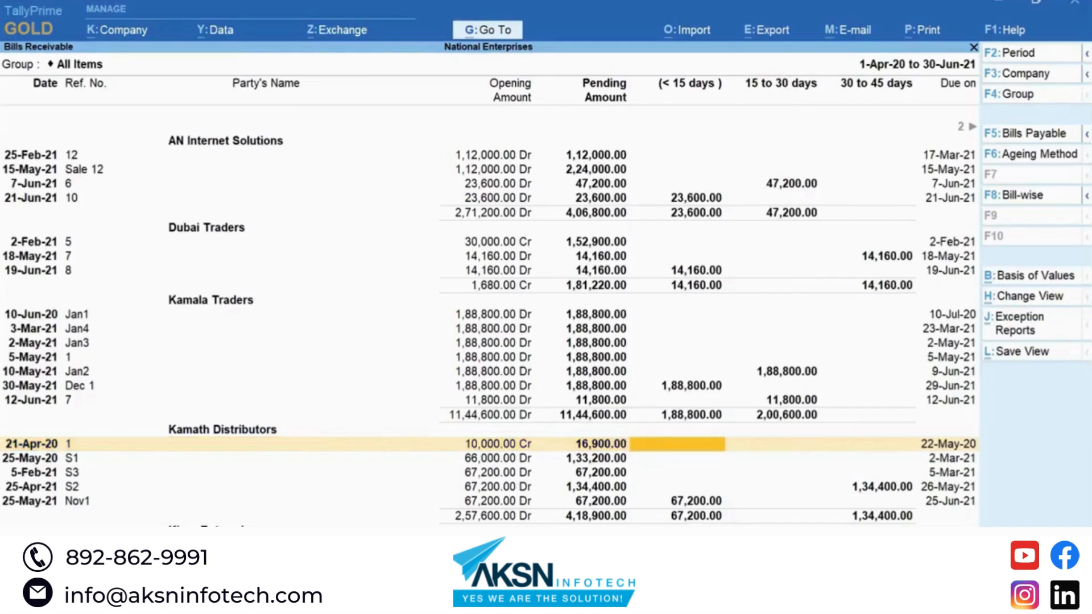
{"action": "key", "text": "Right"}
{"action": "key", "text": "Right"}
{"action": "key", "text": "Right"}
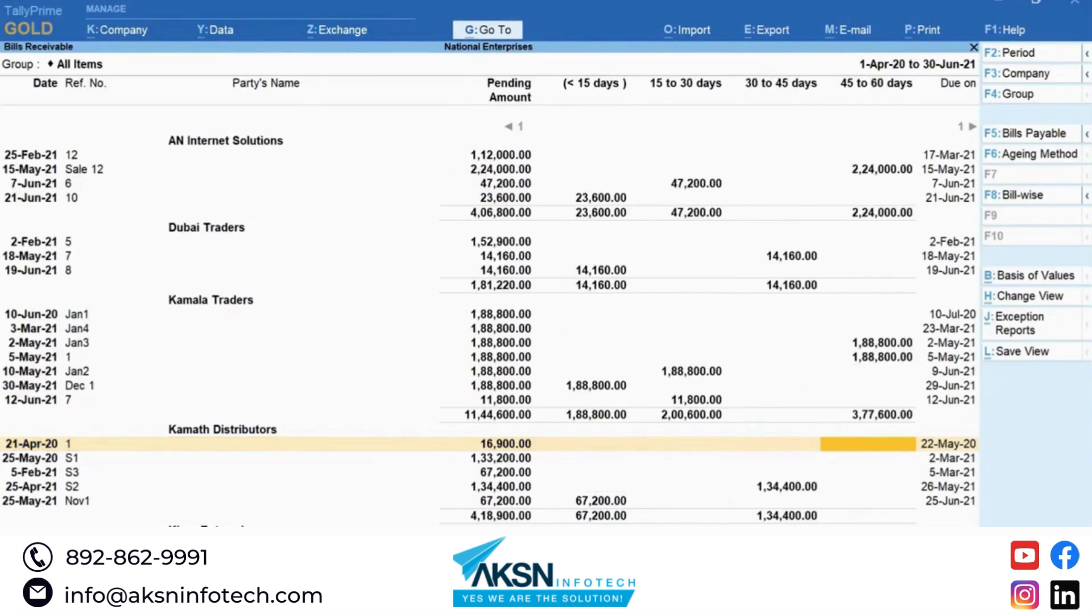
{"action": "key", "text": "Right"}
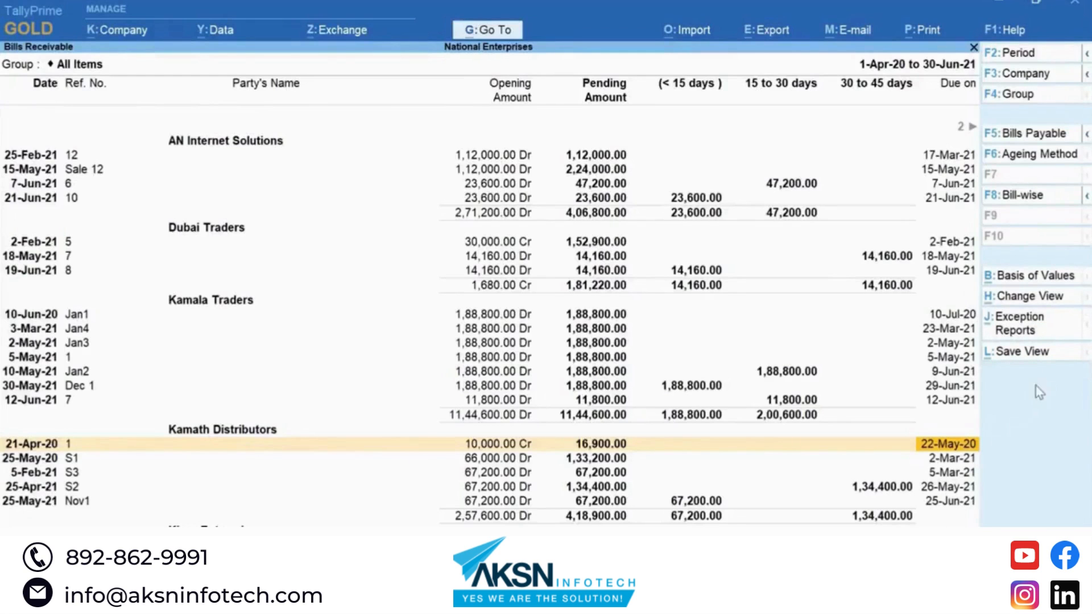
Step: Save the aged report layout as the view 'Ledger-Wise Bills Receivables - My View'
{"action": "left_click", "coordinate": [1046, 357]}
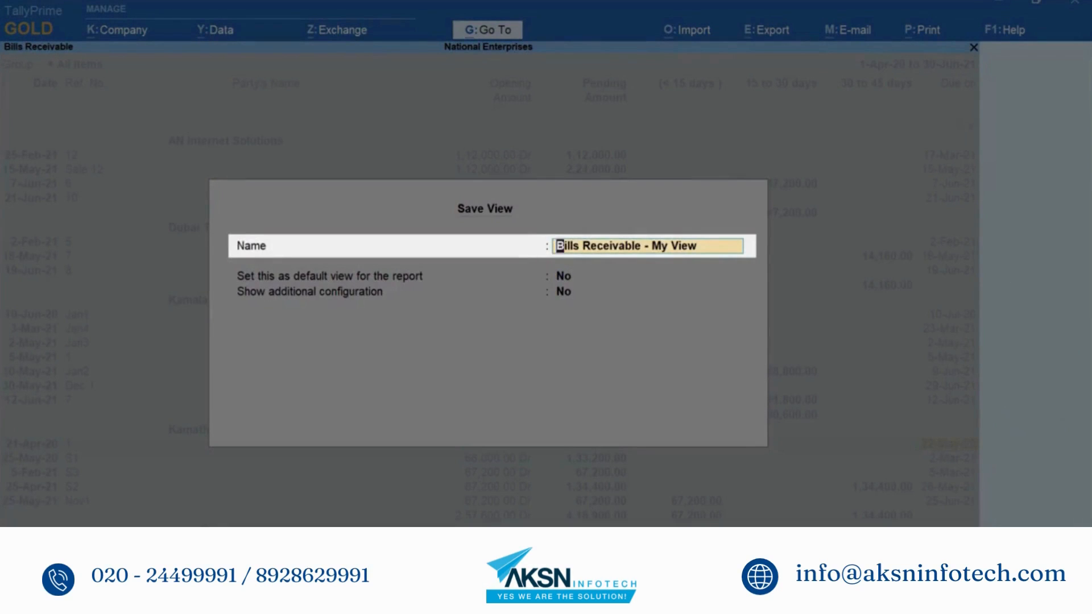
{"action": "type", "text": "Ledger-Wise"}
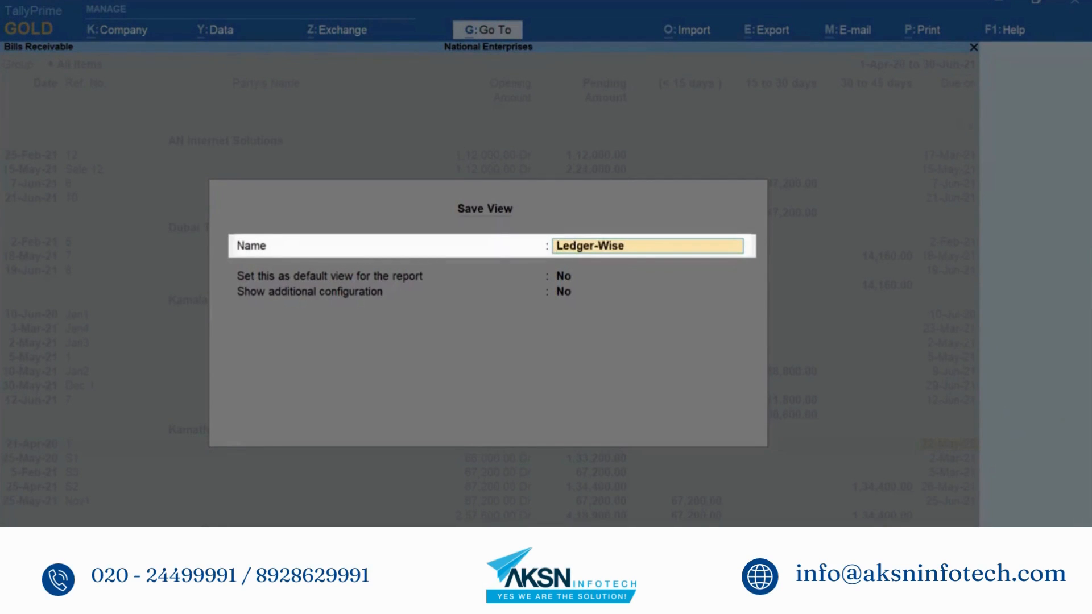
{"action": "type", "text": " Bills Receivables - My View"}
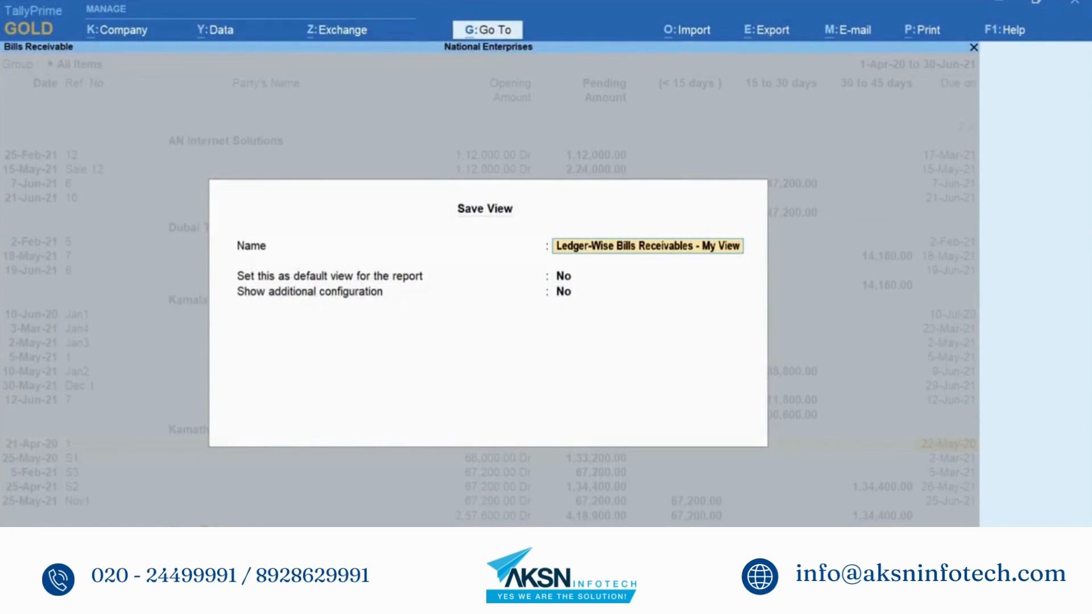
{"action": "key", "text": "Return"}
{"action": "key", "text": "Return"}
{"action": "key", "text": "Return"}
{"action": "key", "text": "Return"}
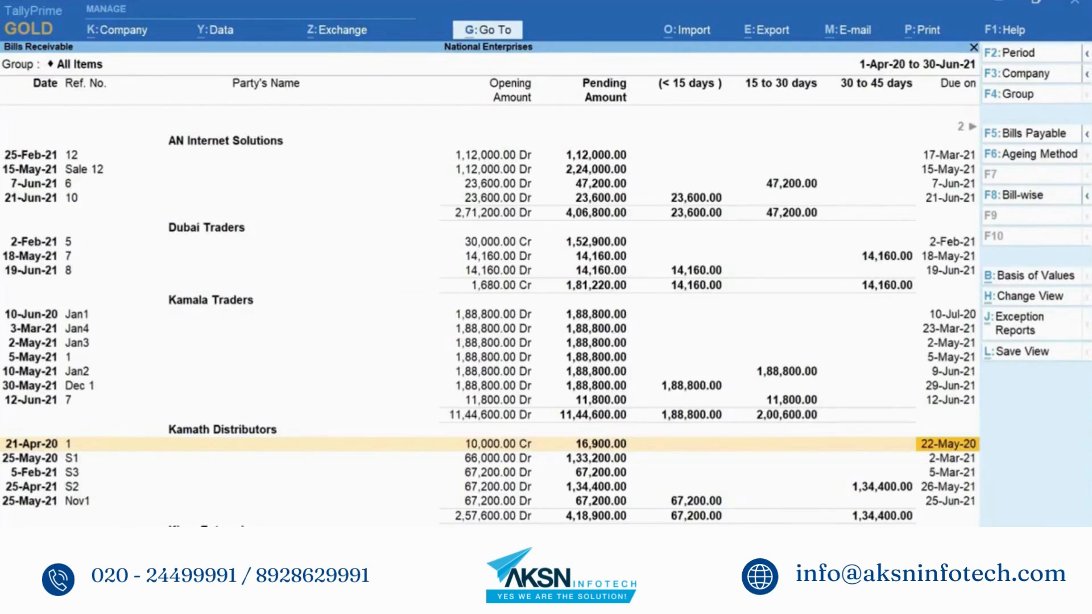
Step: Reopen the saved 'Ledger-Wise Bills Receivables - My View' via Go To, then close it
{"action": "key", "text": "Escape"}
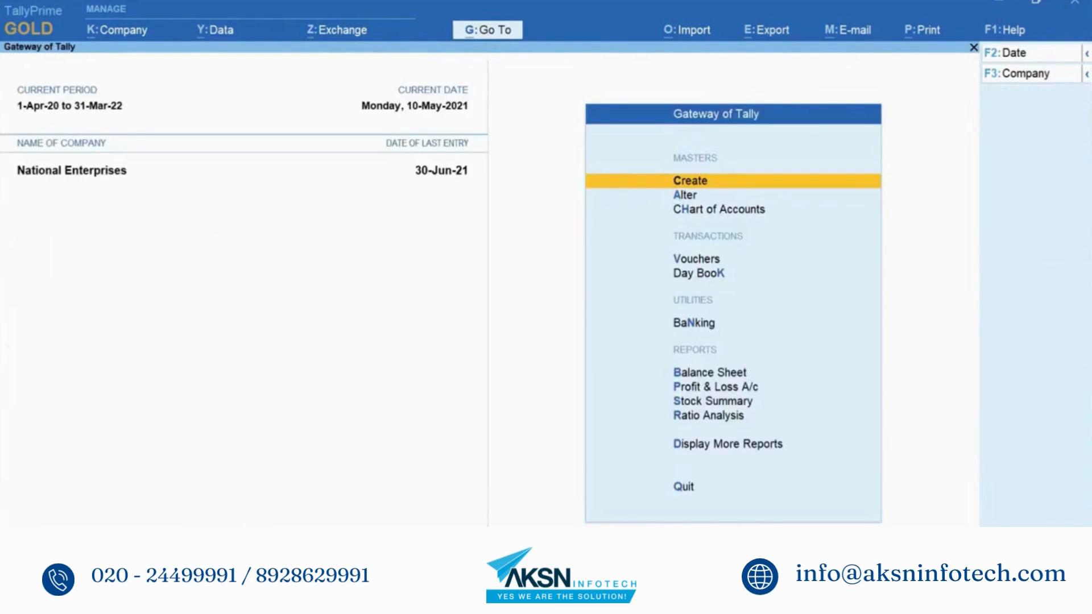
{"action": "key", "text": "alt+g"}
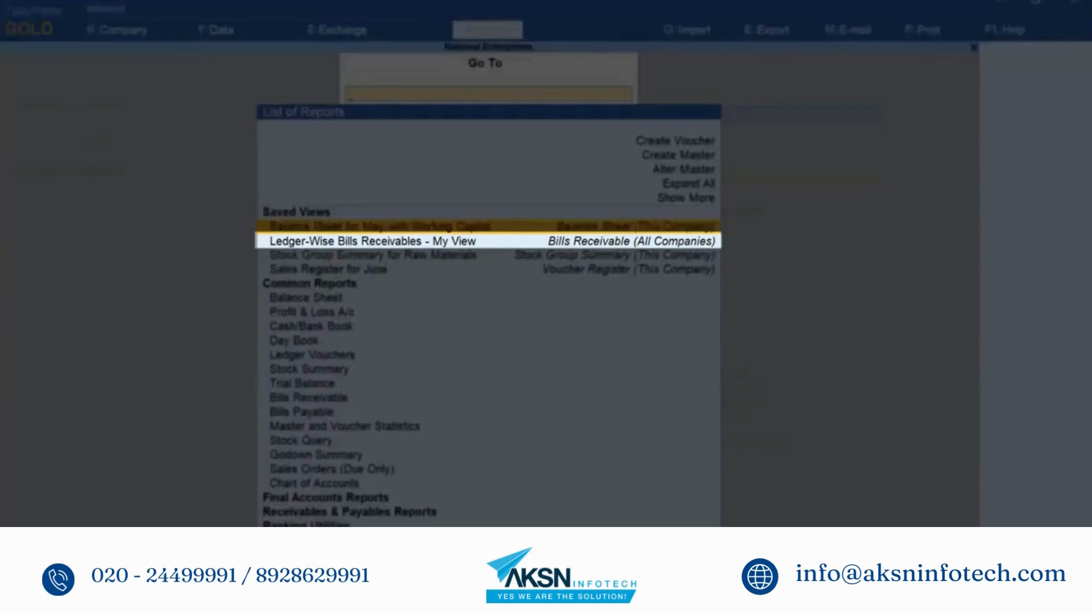
{"action": "type", "text": "Ledge"}
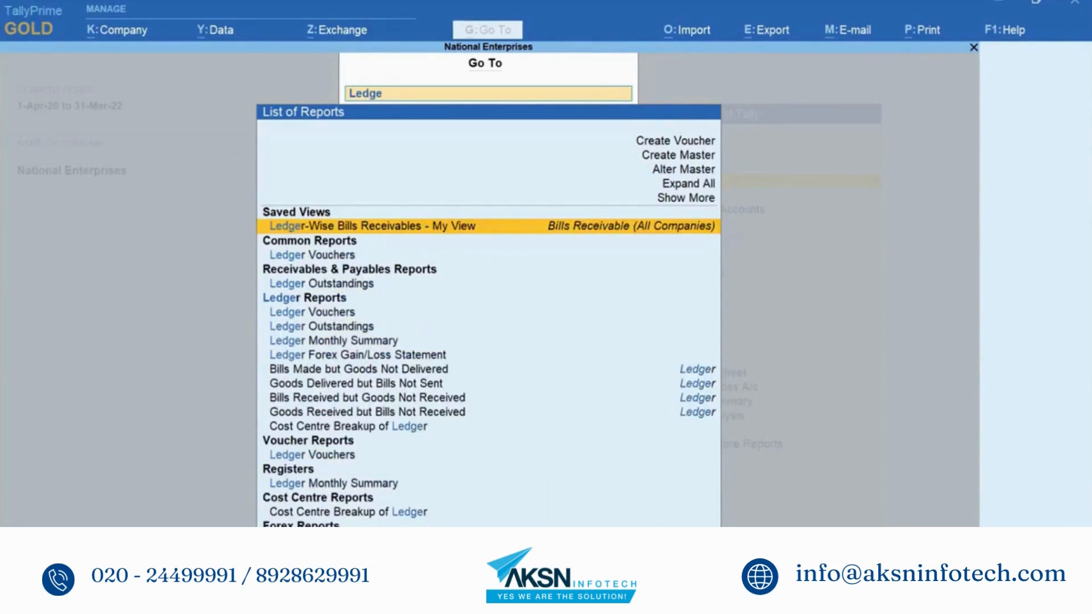
{"action": "key", "text": "Return"}
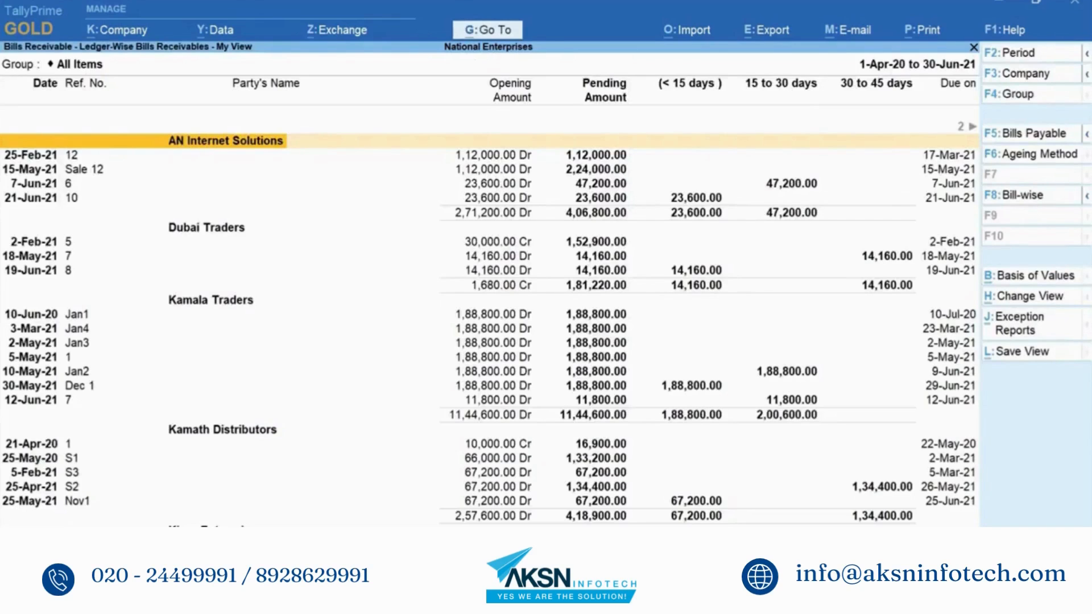
{"action": "key", "text": "Escape"}
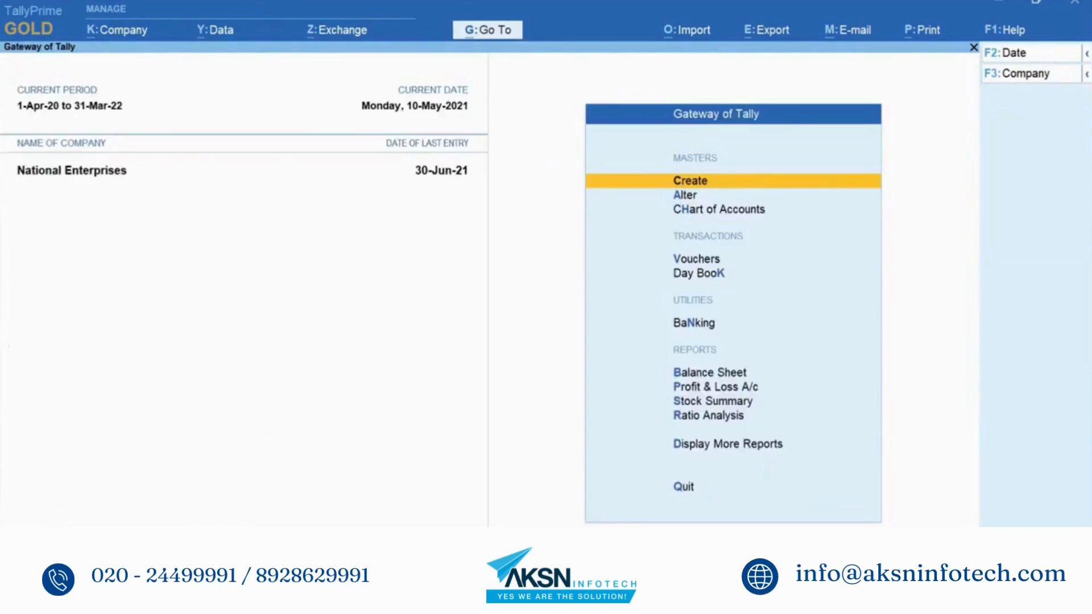
Step: Open the plain Bills Receivable report for comparison, then return to the Gateway
{"action": "key", "text": "alt+g"}
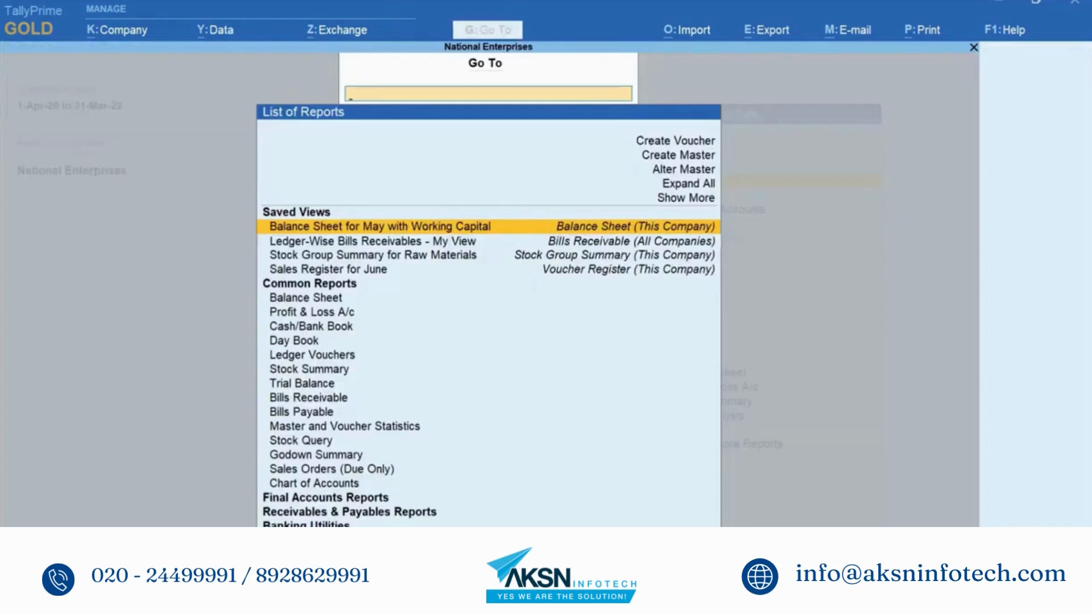
{"action": "type", "text": "Bills"}
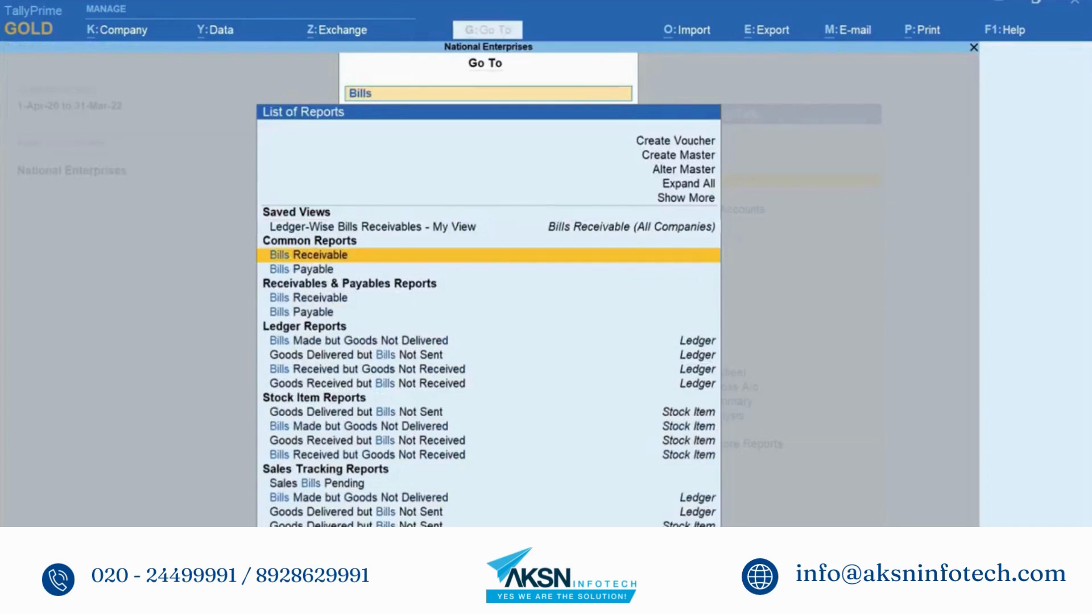
{"action": "key", "text": "Return"}
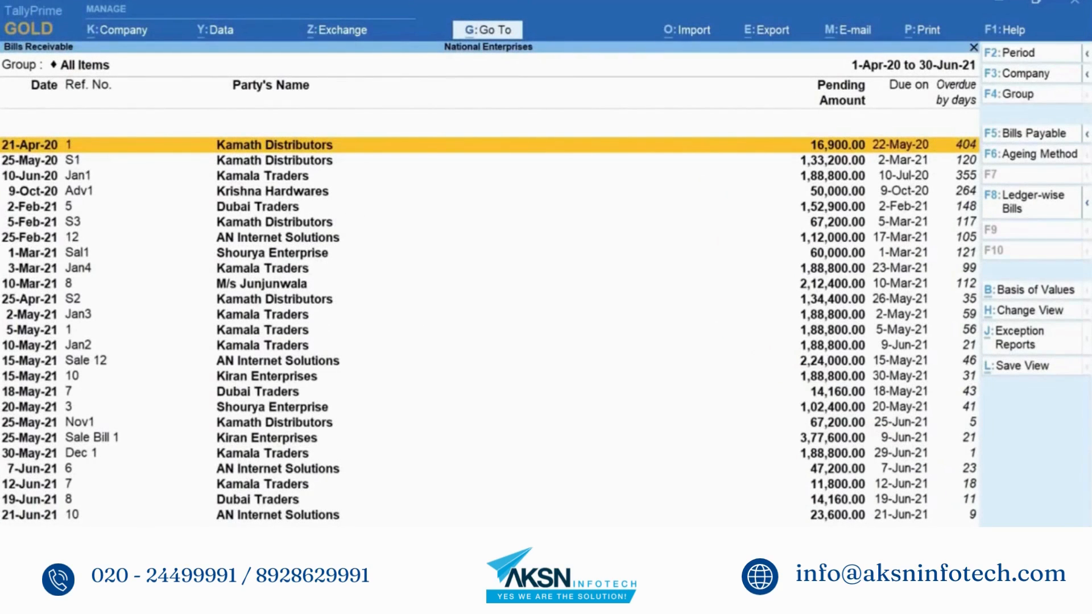
{"action": "key", "text": "Escape"}
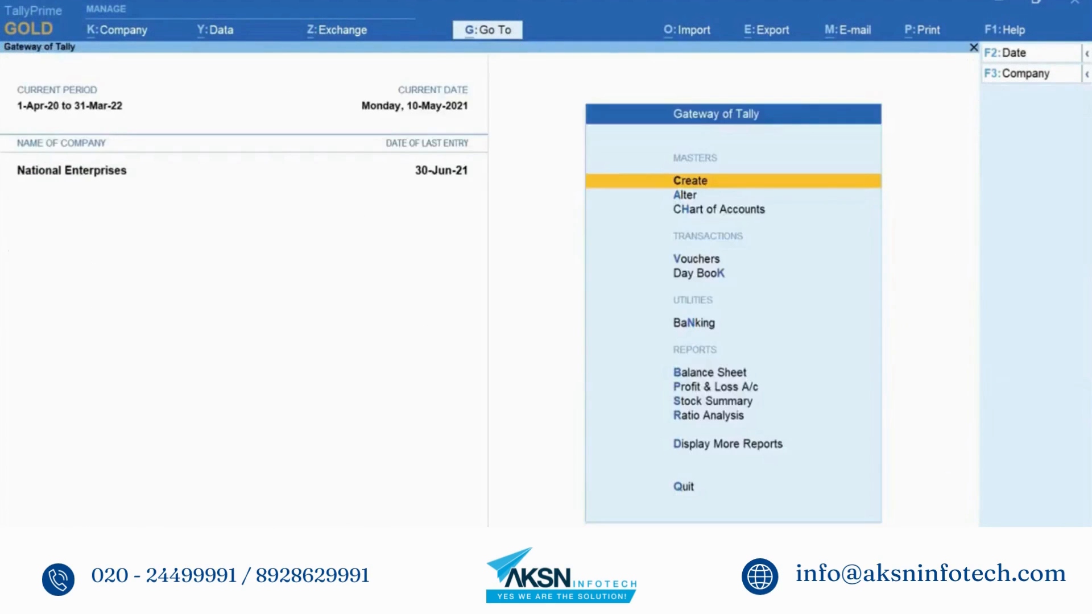
Step: Open the saved 'Ledger-Wise Bills Receivables - My View' report via Go To
{"action": "key", "text": "alt+g"}
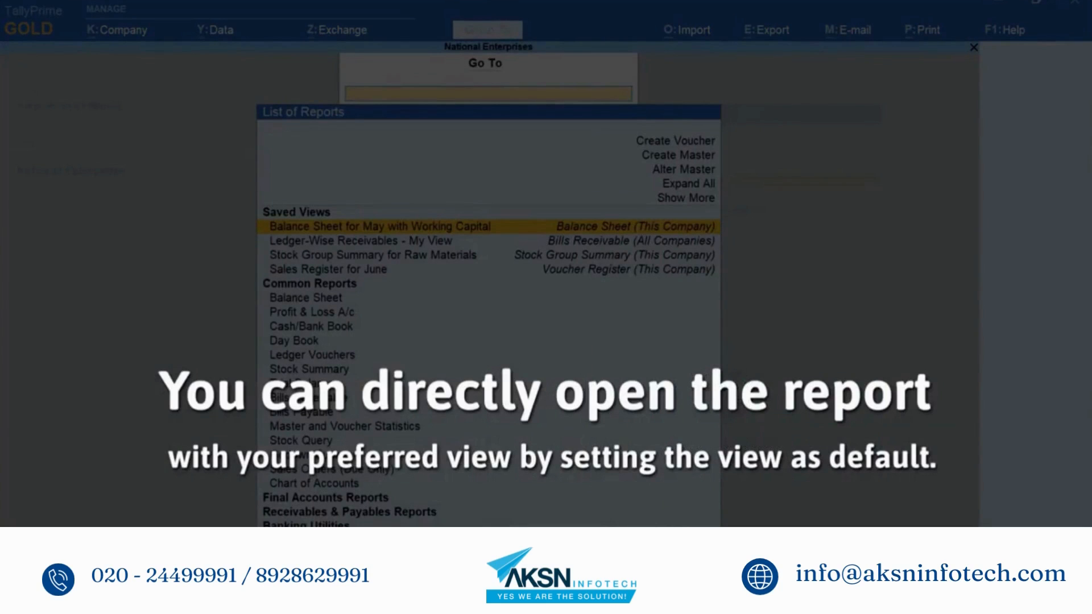
{"action": "key", "text": "Down"}
{"action": "key", "text": "Return"}
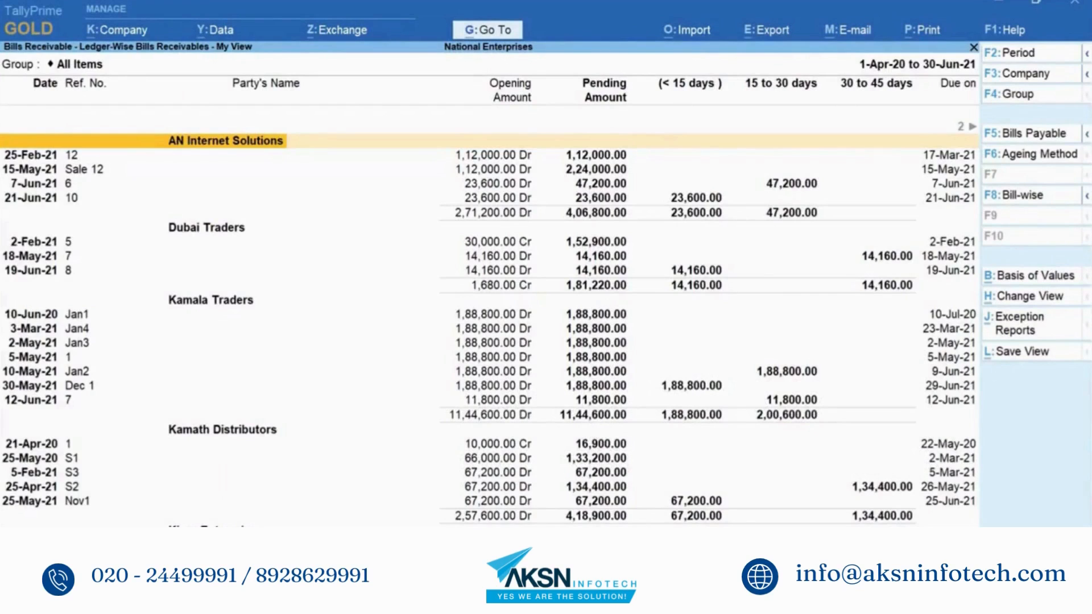
Step: Resave the view with 'Set this as default view' set to Yes, then return to the Gateway
{"action": "left_click", "coordinate": [1042, 359]}
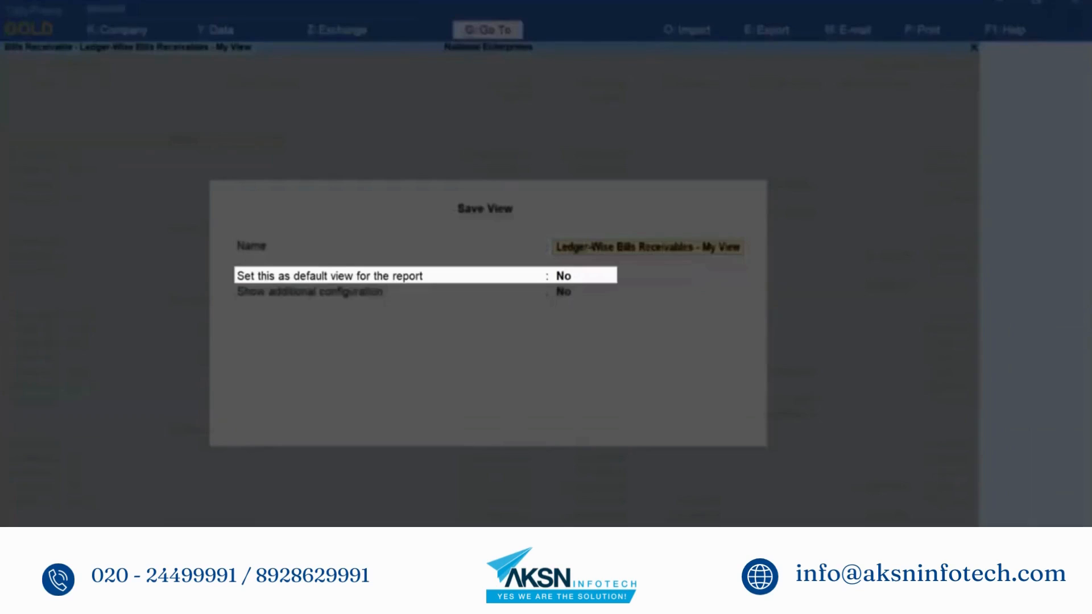
{"action": "key", "text": "Return"}
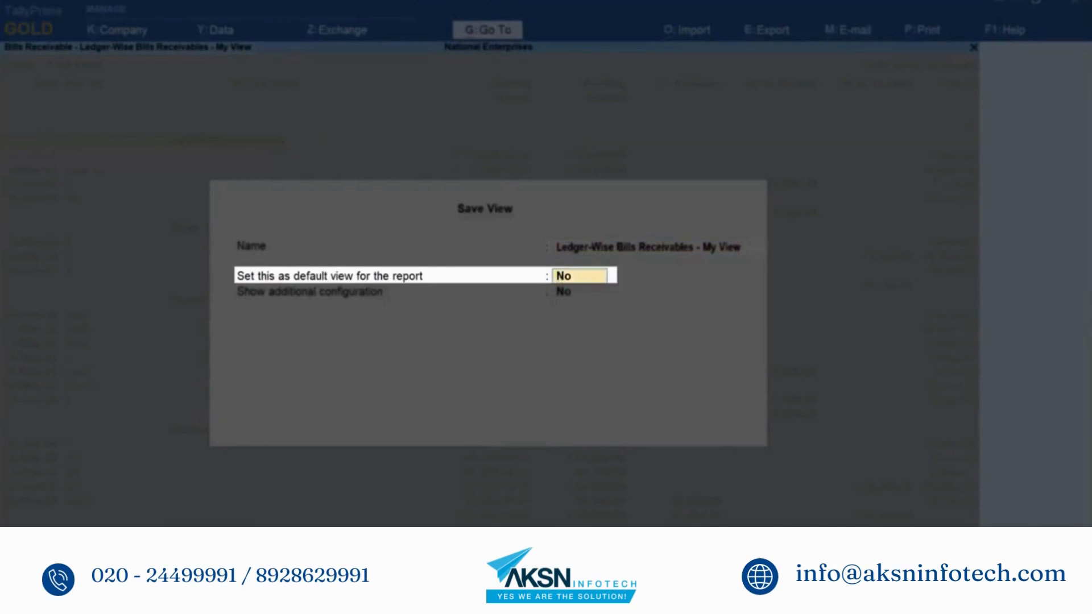
{"action": "key", "text": "y"}
{"action": "key", "text": "Return"}
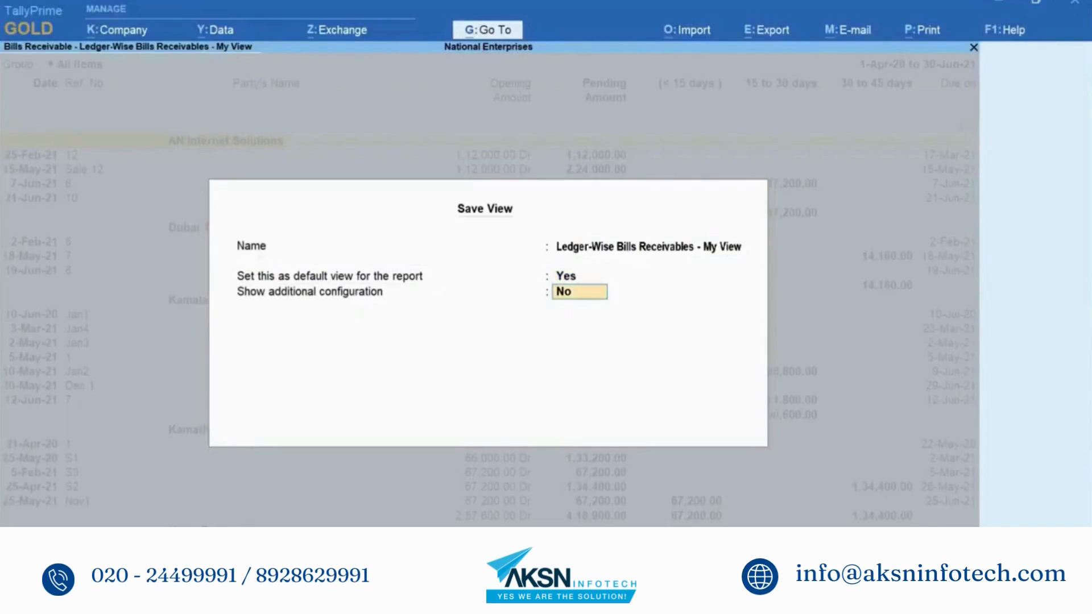
{"action": "key", "text": "Return"}
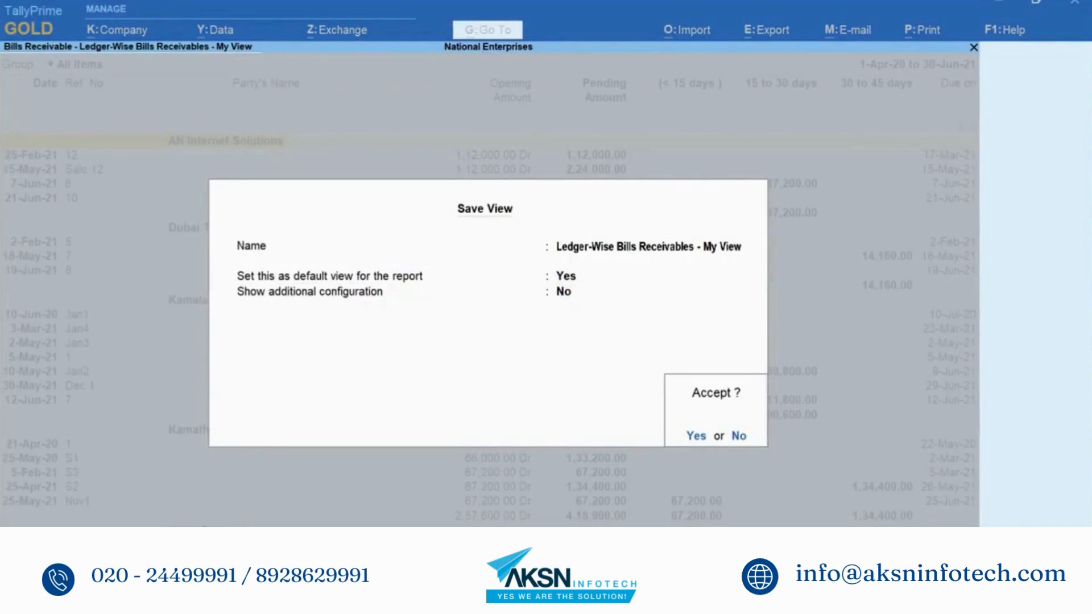
{"action": "key", "text": "Return"}
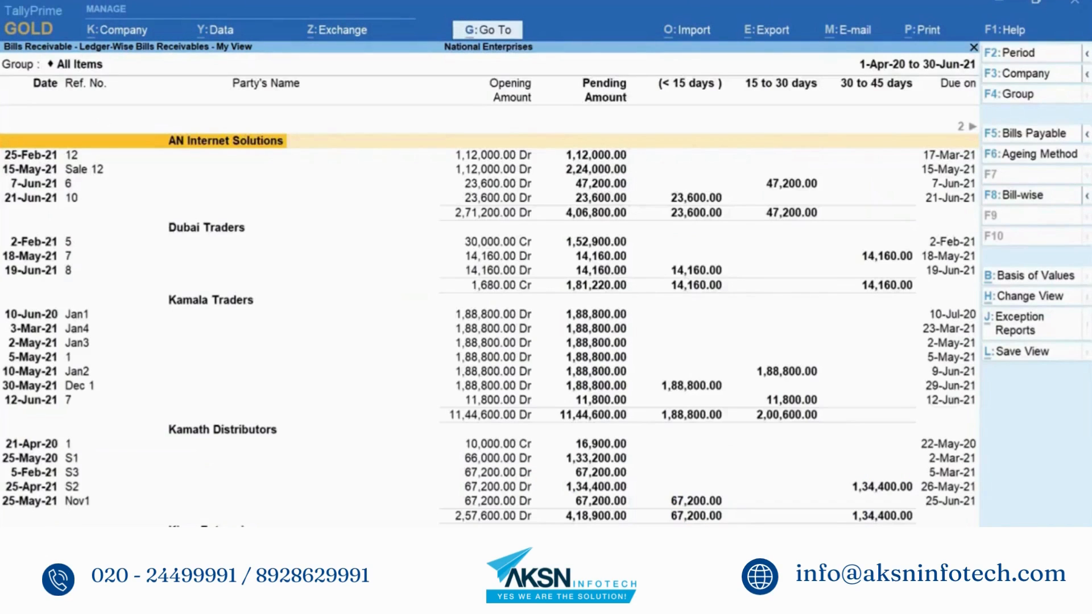
{"action": "key", "text": "Escape"}
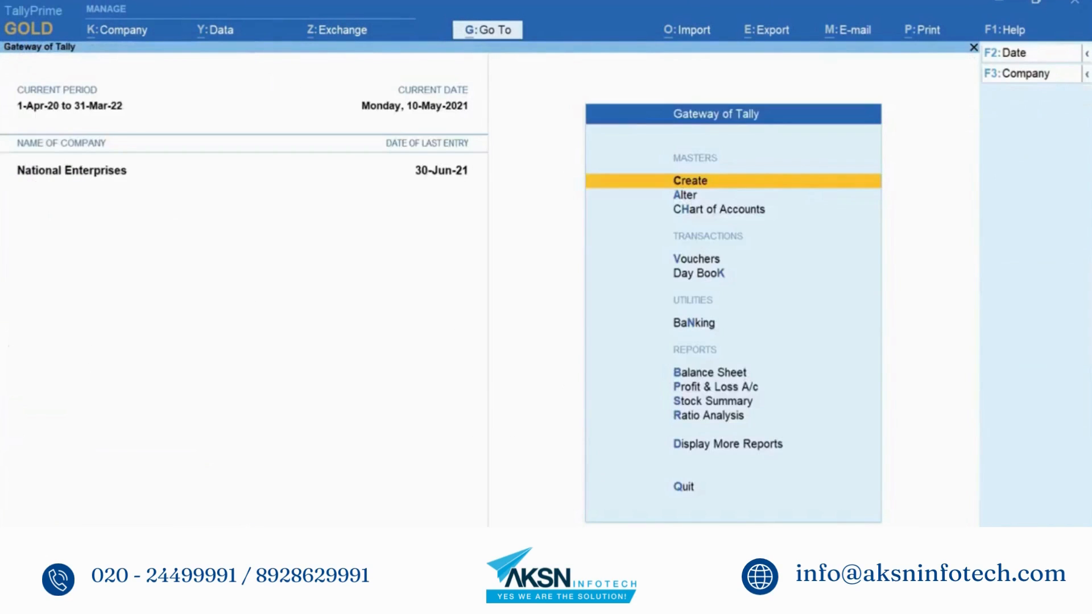
Step: Open Bills Receivable, which loads My View by default, and choose Show Original View
{"action": "key", "text": "alt+g"}
{"action": "type", "text": "B"}
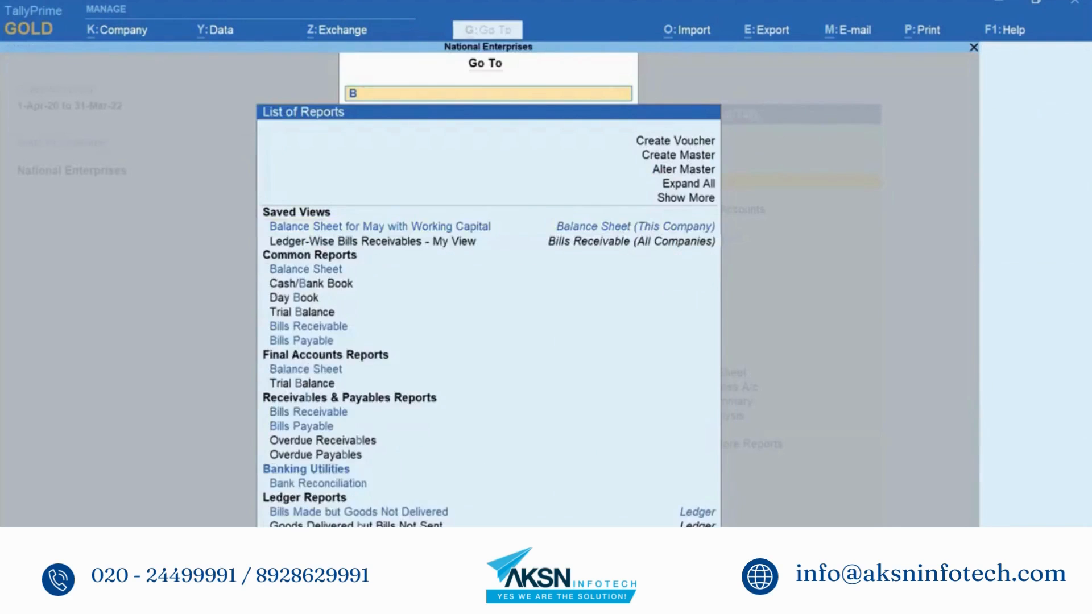
{"action": "type", "text": "ills"}
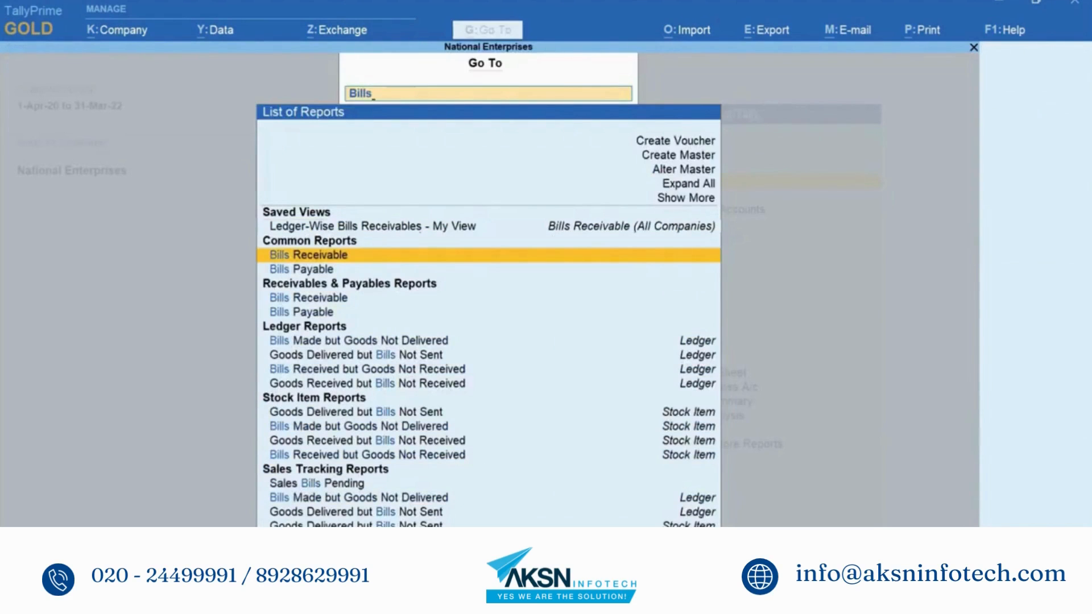
{"action": "key", "text": "Return"}
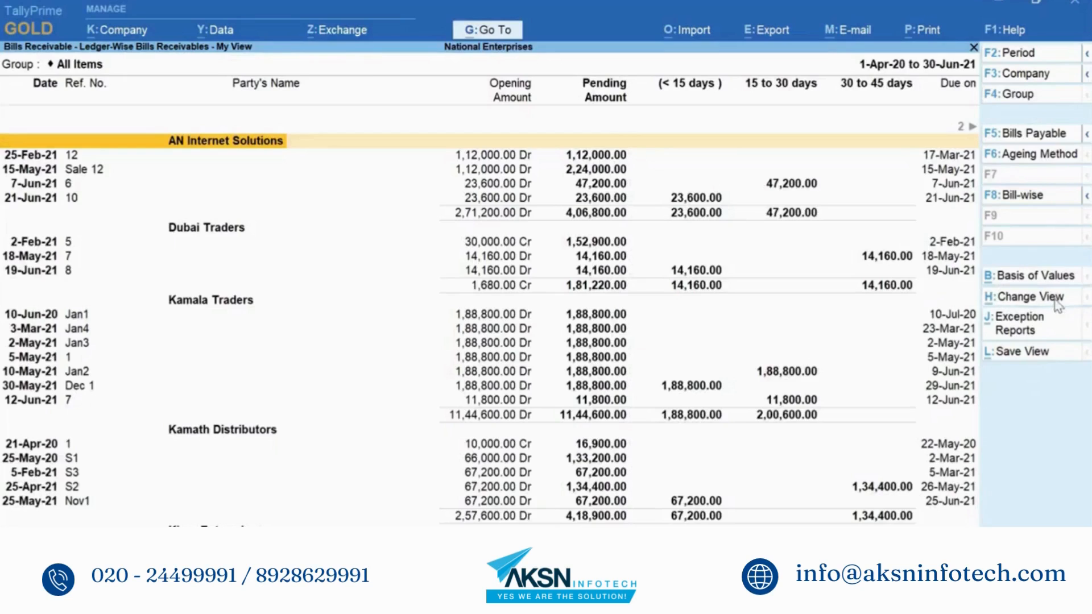
{"action": "left_click", "coordinate": [1056, 302]}
{"action": "key", "text": "Up"}
{"action": "key", "text": "Up"}
{"action": "key", "text": "Up"}
{"action": "key", "text": "Up"}
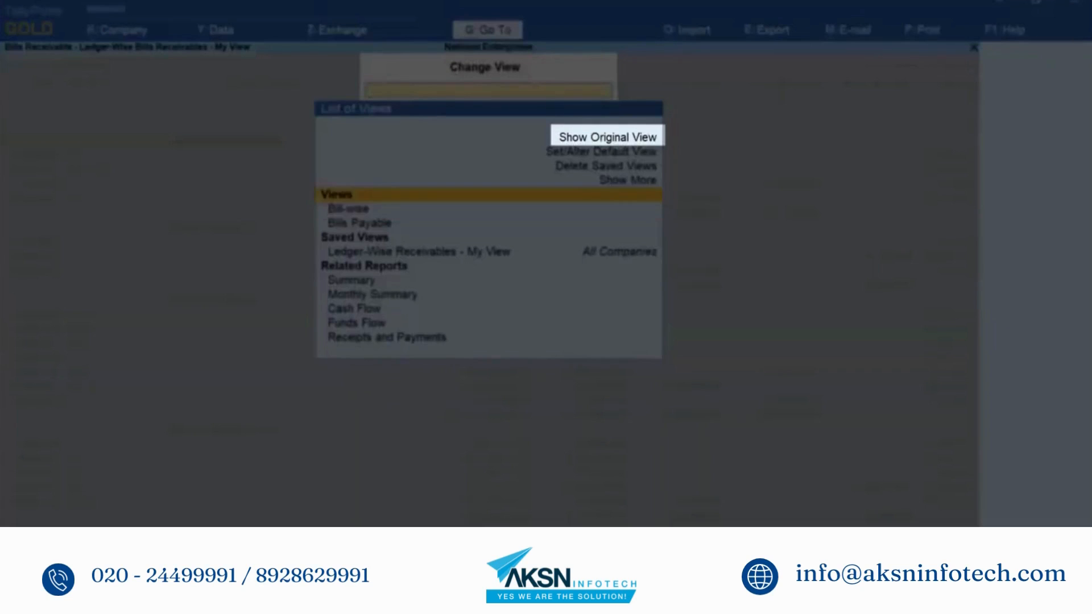
{"action": "key", "text": "Return"}
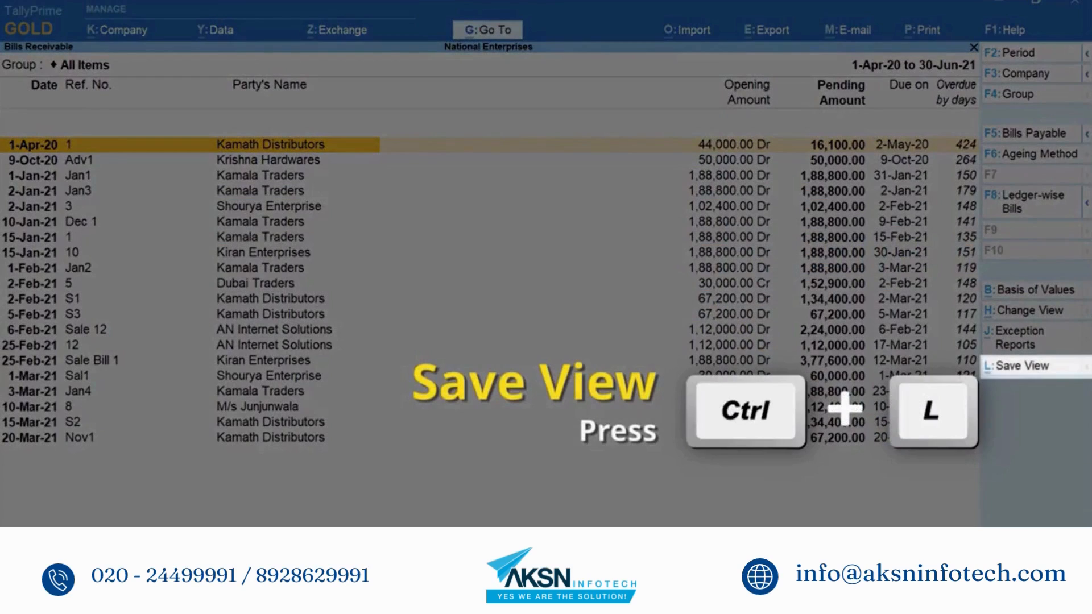
Step: Name the new view 'Ledger-Wise Bills Receivable for Sharing' and set Show additional configuration to Yes
{"action": "left_click", "coordinate": [1018, 366]}
{"action": "type", "text": "Ledger-Wise Bills Receivable for Sharing"}
{"action": "key", "text": "Return"}
{"action": "key", "text": "Return"}
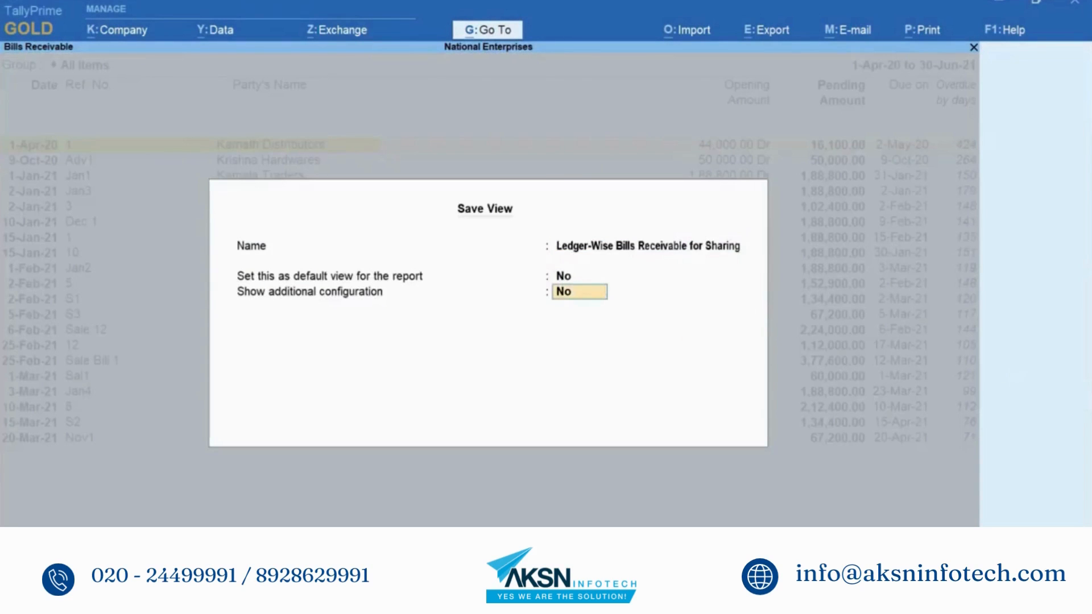
{"action": "type", "text": "Yes"}
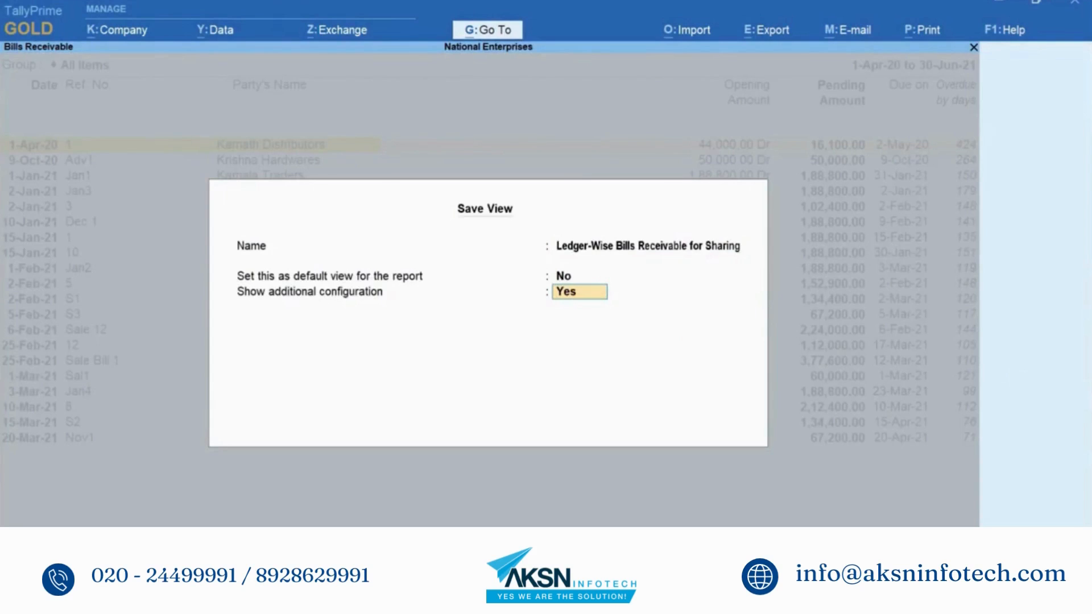
{"action": "key", "text": "Return"}
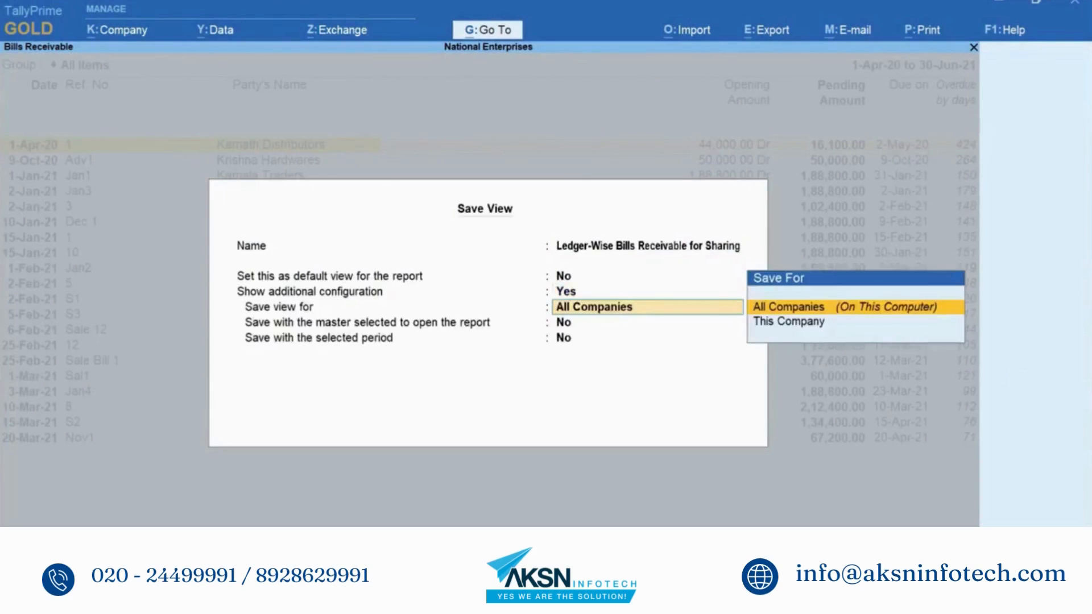
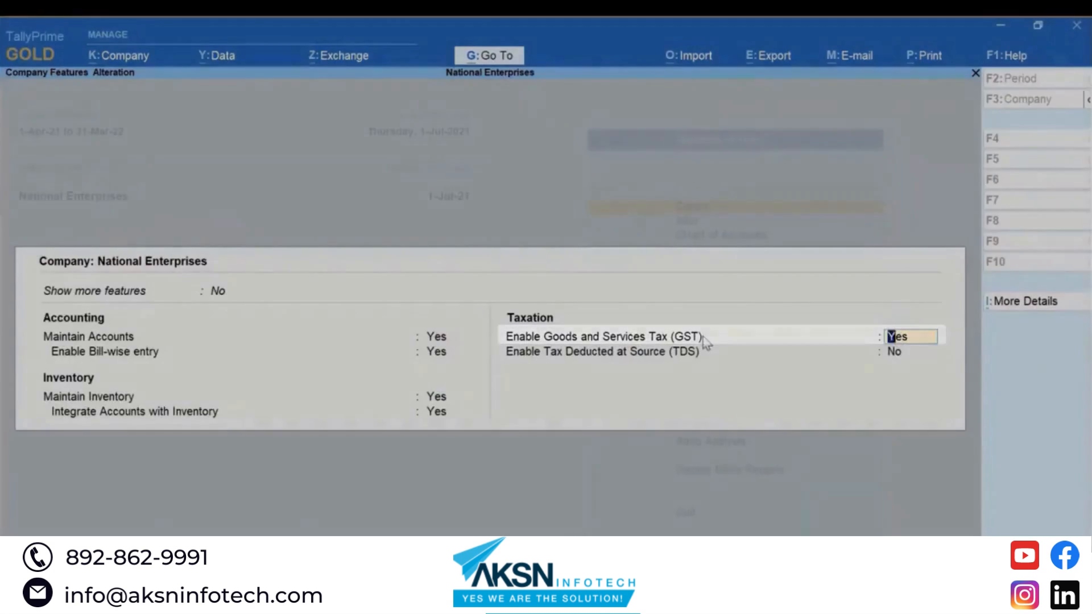
Step: Enable e-Way Bill for Uttarakhand Regular GST on an invoice-value threshold, printed with invoices, and save
{"action": "key", "text": "Return"}
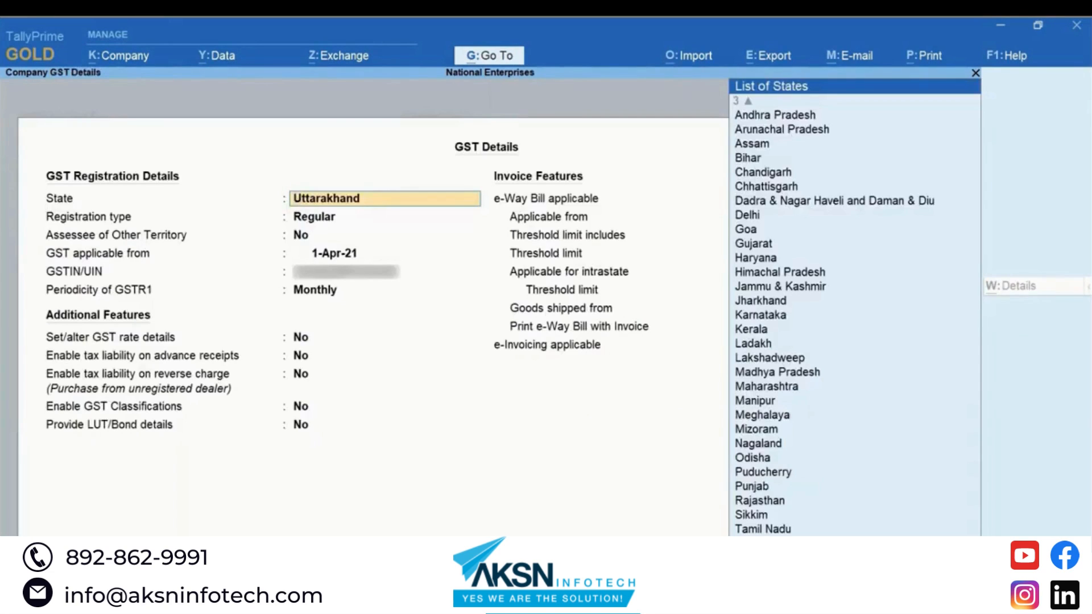
{"action": "key", "text": "Return"}
{"action": "key", "text": "Return"}
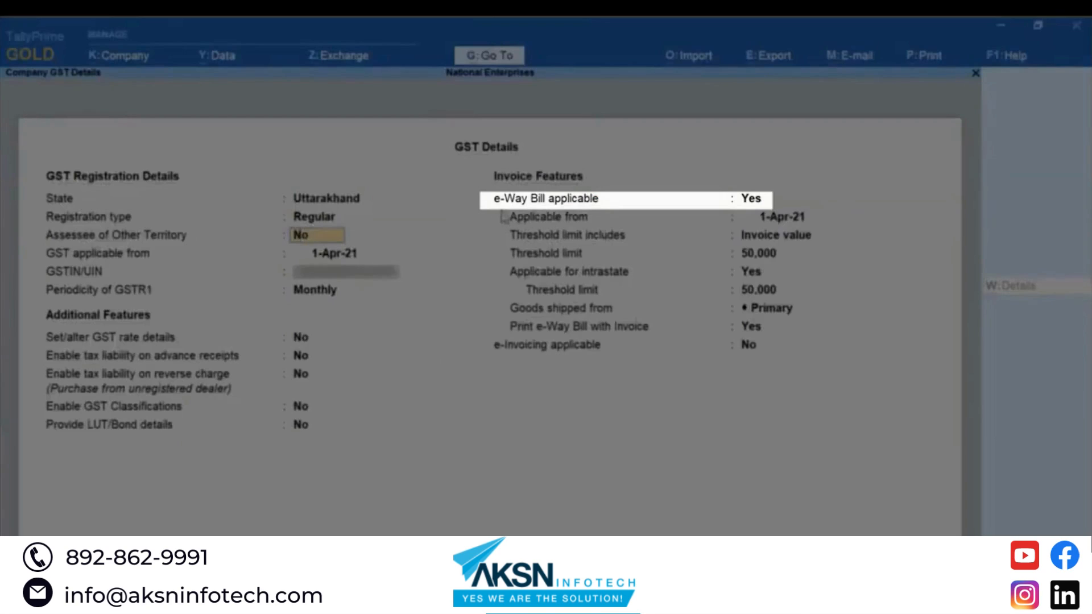
{"action": "left_click", "coordinate": [742, 200]}
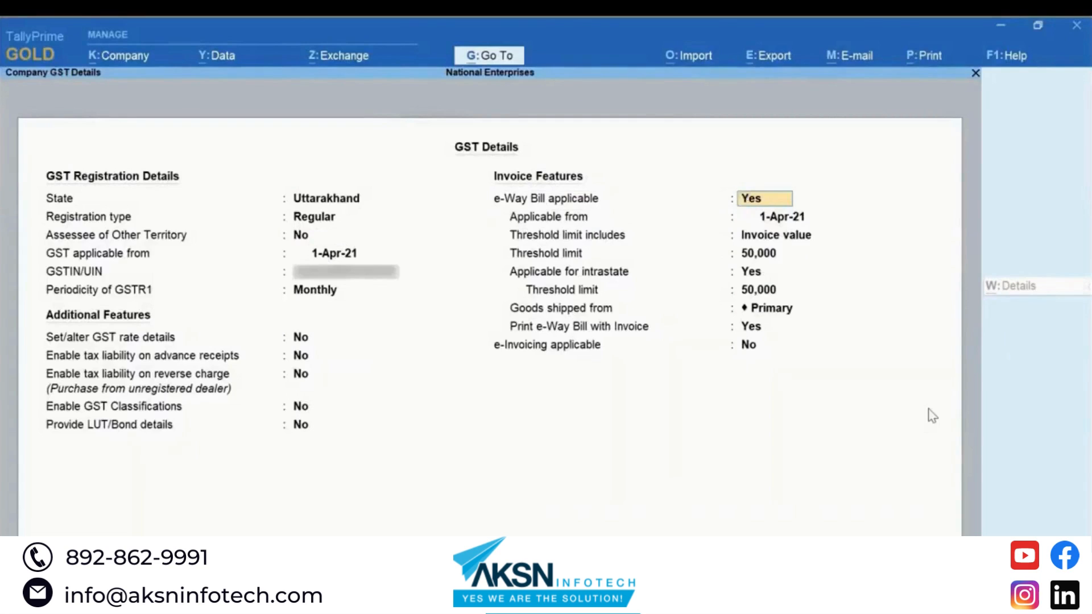
{"action": "key", "text": "Return"}
{"action": "key", "text": "Return"}
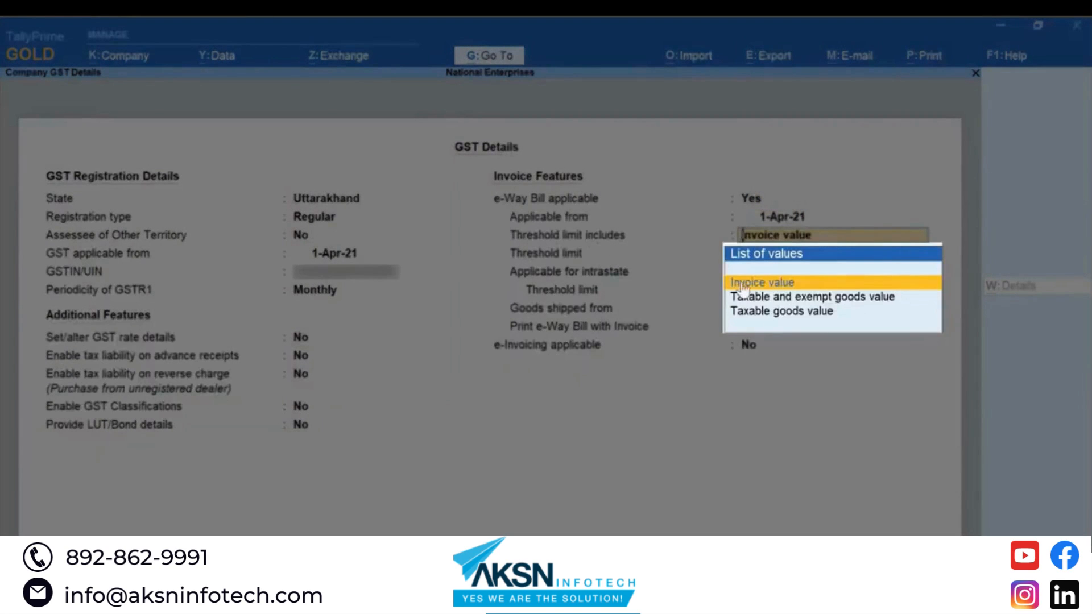
{"action": "key", "text": "Down"}
{"action": "key", "text": "Down"}
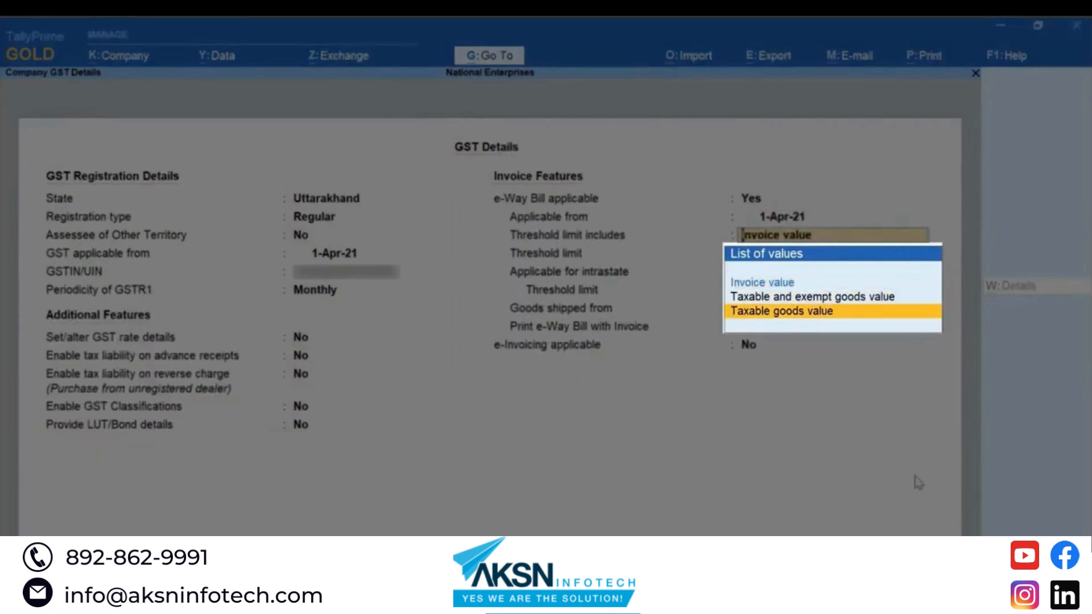
{"action": "key", "text": "Up"}
{"action": "key", "text": "Up"}
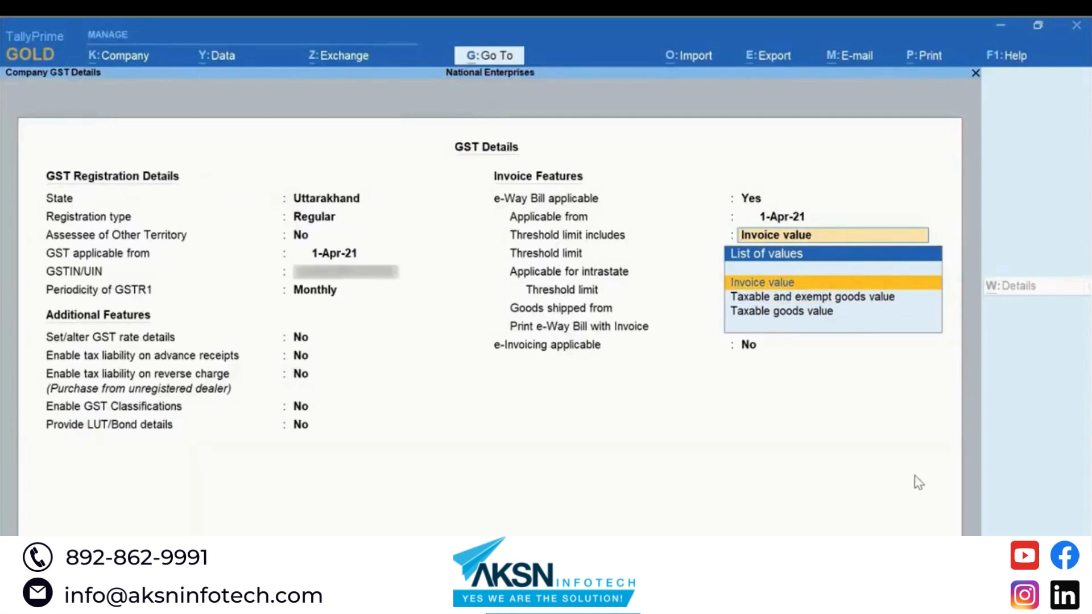
{"action": "key", "text": "Return"}
{"action": "key", "text": "Return"}
{"action": "key", "text": "Return"}
{"action": "key", "text": "Return"}
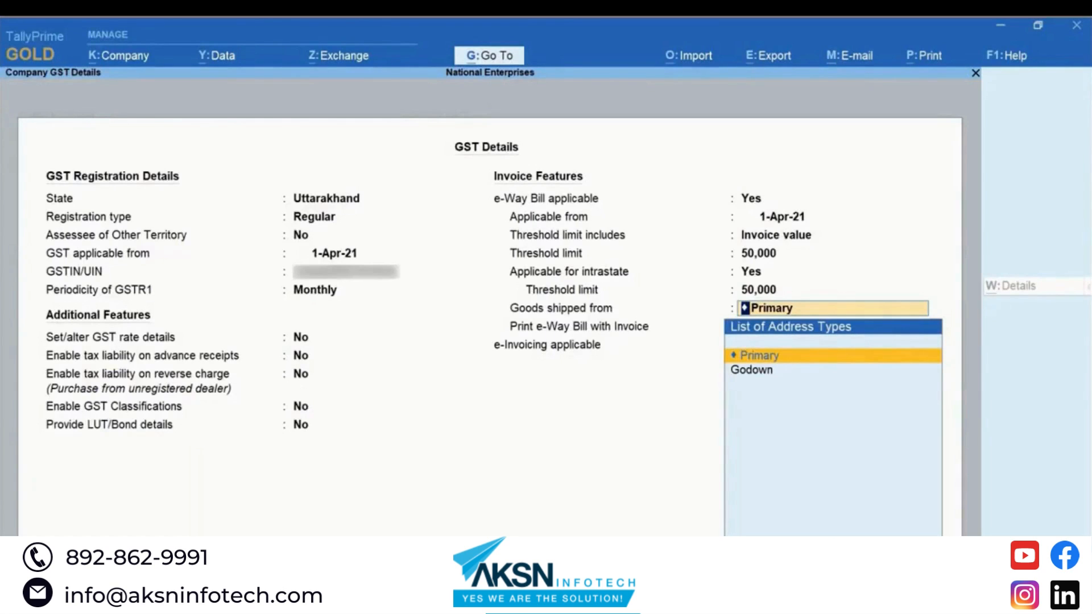
{"action": "key", "text": "Return"}
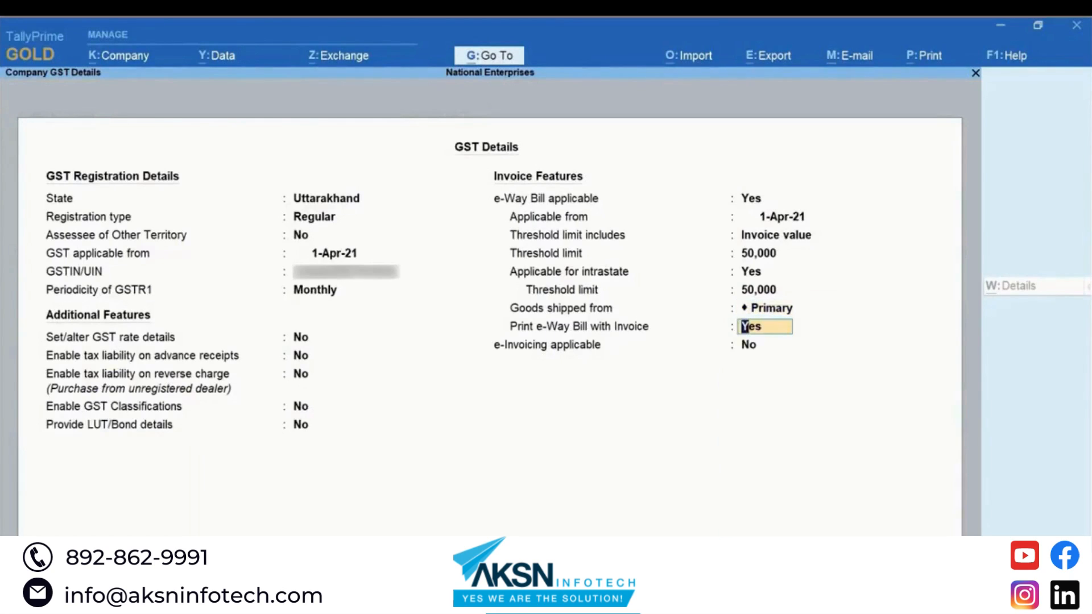
{"action": "key", "text": "Return"}
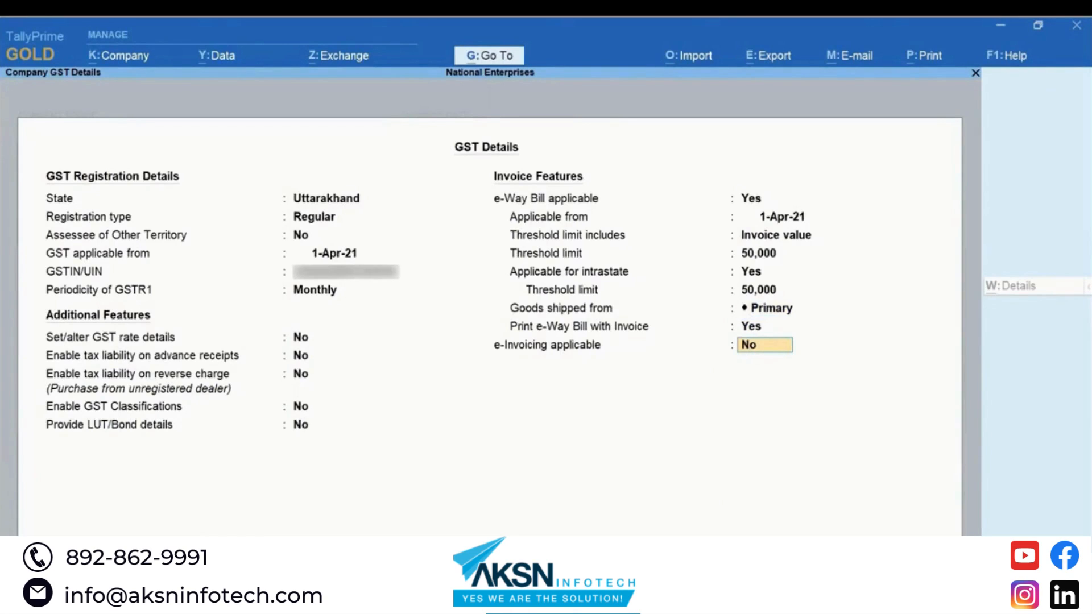
{"action": "key", "text": "ctrl"}
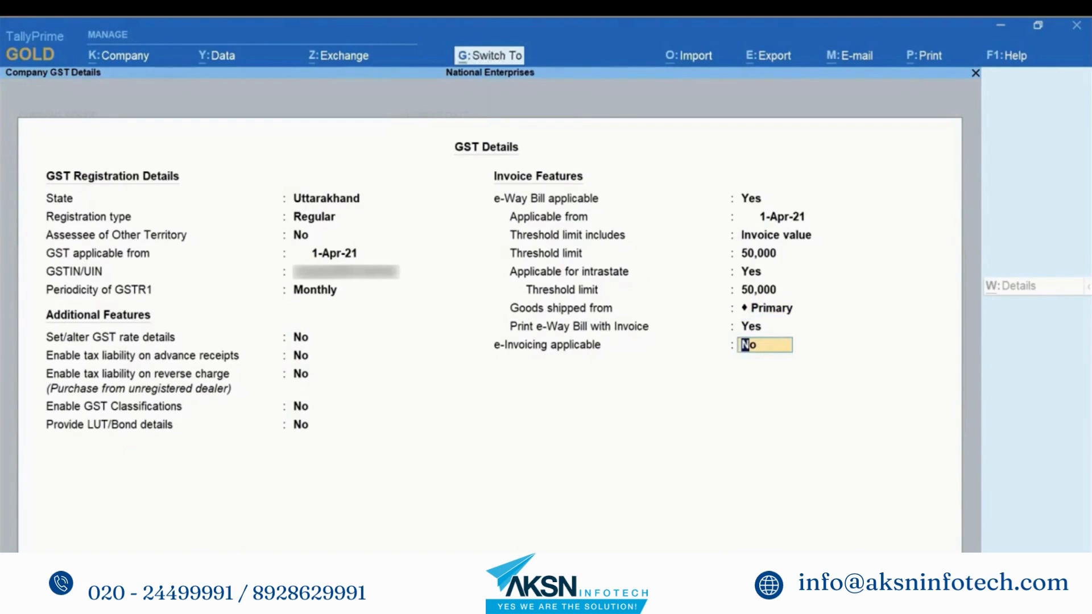
{"action": "key", "text": "ctrl+a"}
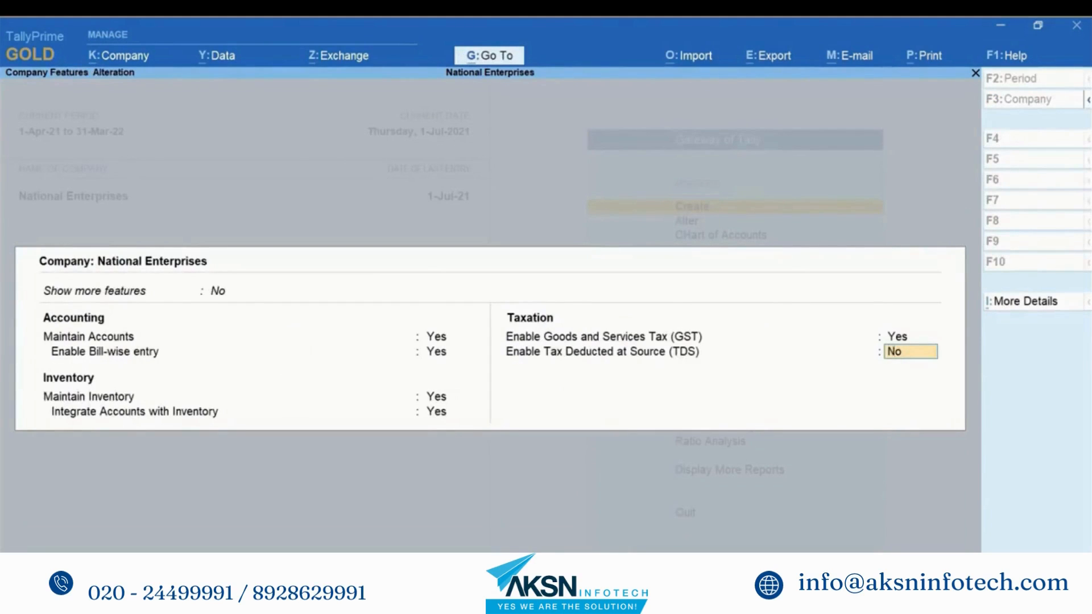
Step: Save the company features and start a new voucher, Payment No. 2 dated 1-Jul-21
{"action": "key", "text": "ctrl"}
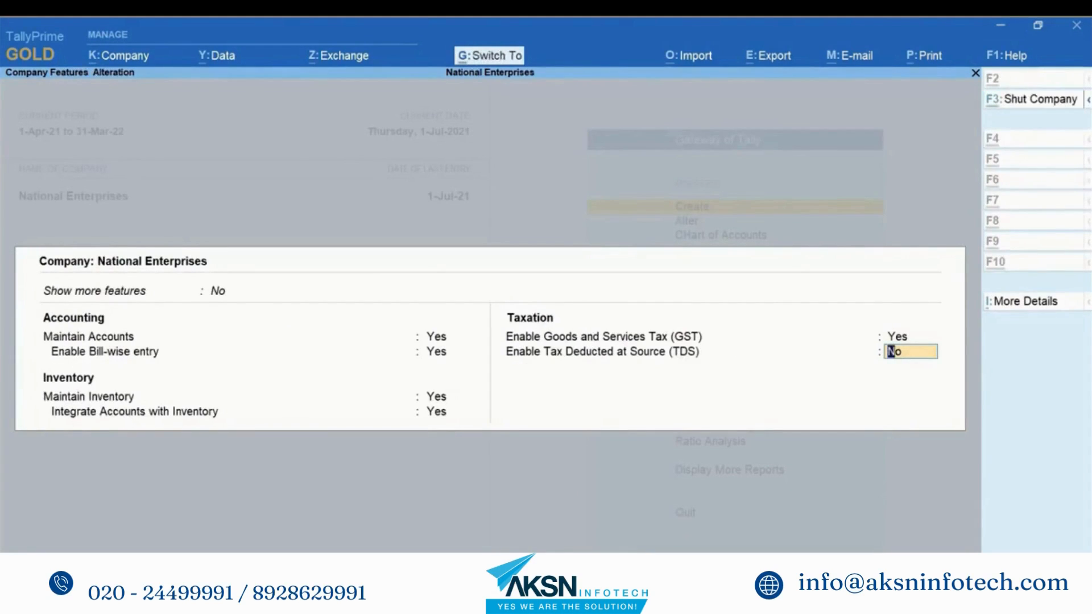
{"action": "key", "text": "ctrl+a"}
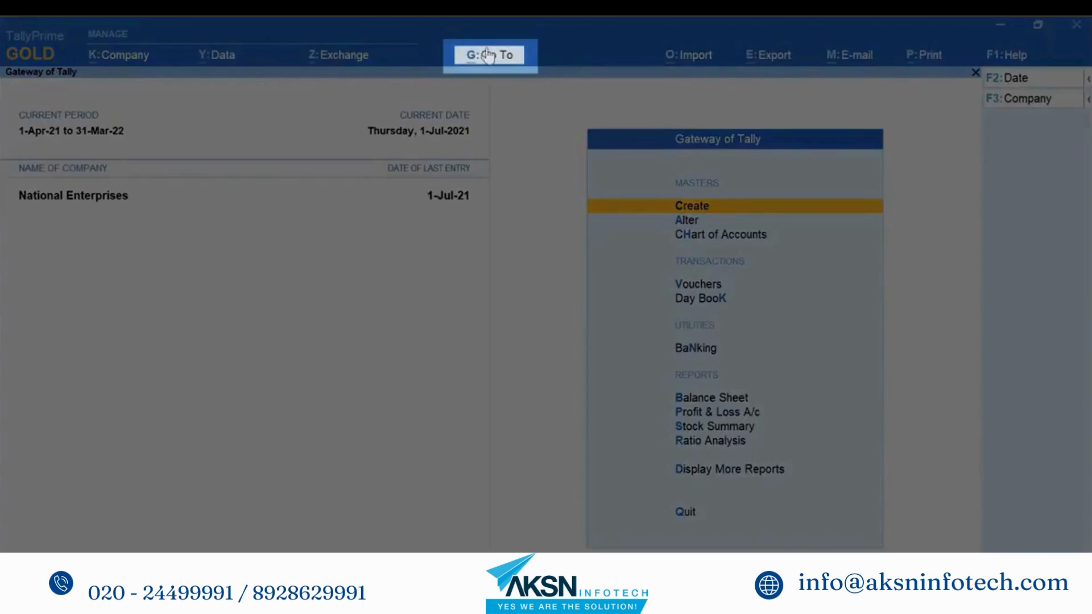
{"action": "key", "text": "alt+g"}
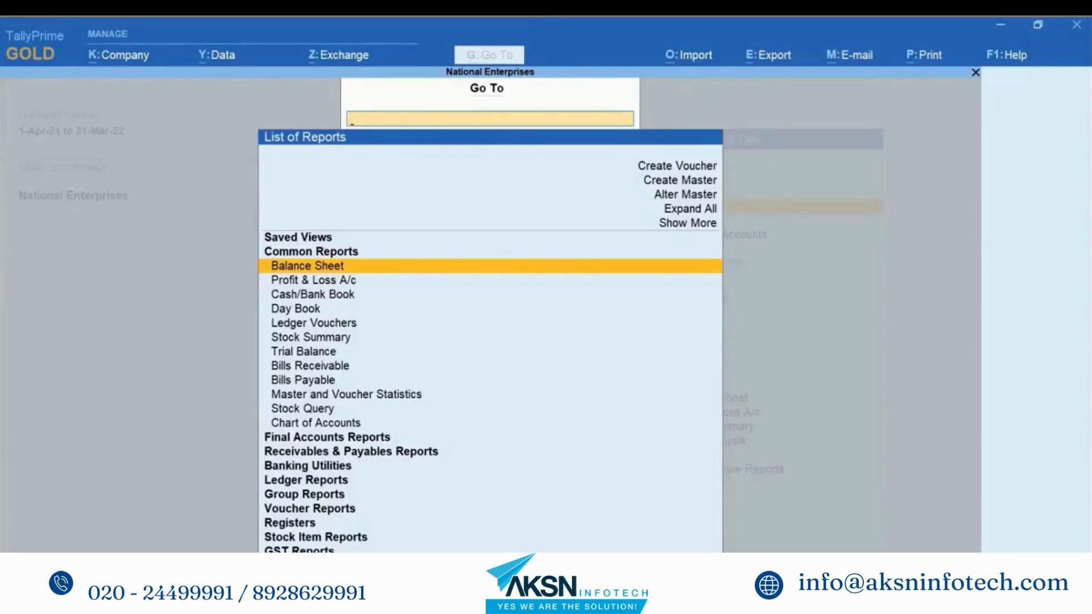
{"action": "key", "text": "Up"}
{"action": "key", "text": "Up"}
{"action": "key", "text": "Up"}
{"action": "key", "text": "Up"}
{"action": "key", "text": "Up"}
{"action": "key", "text": "Up"}
{"action": "key", "text": "Up"}
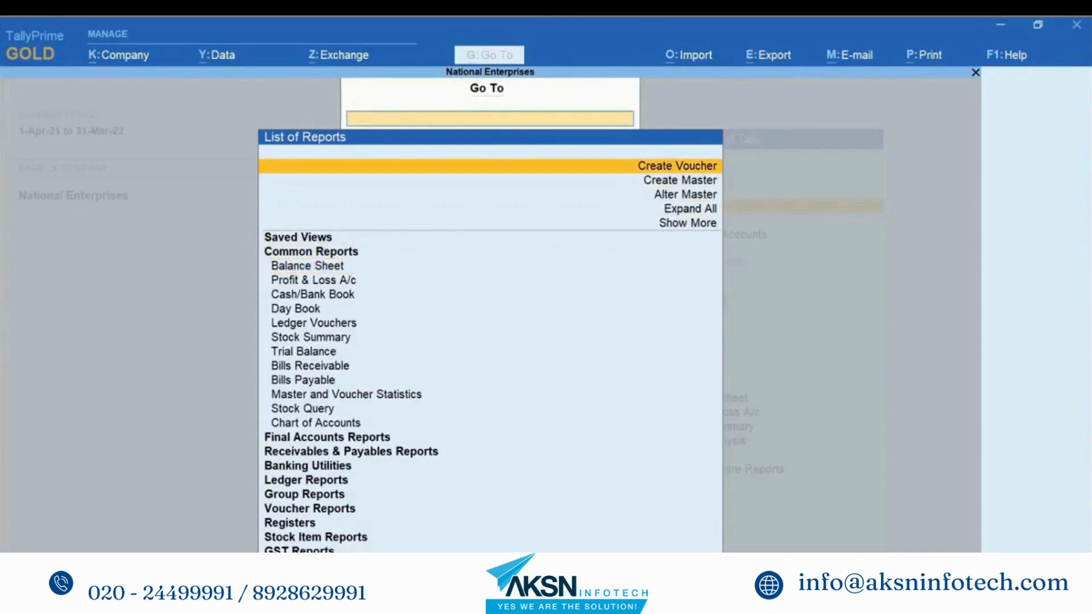
{"action": "key", "text": "Return"}
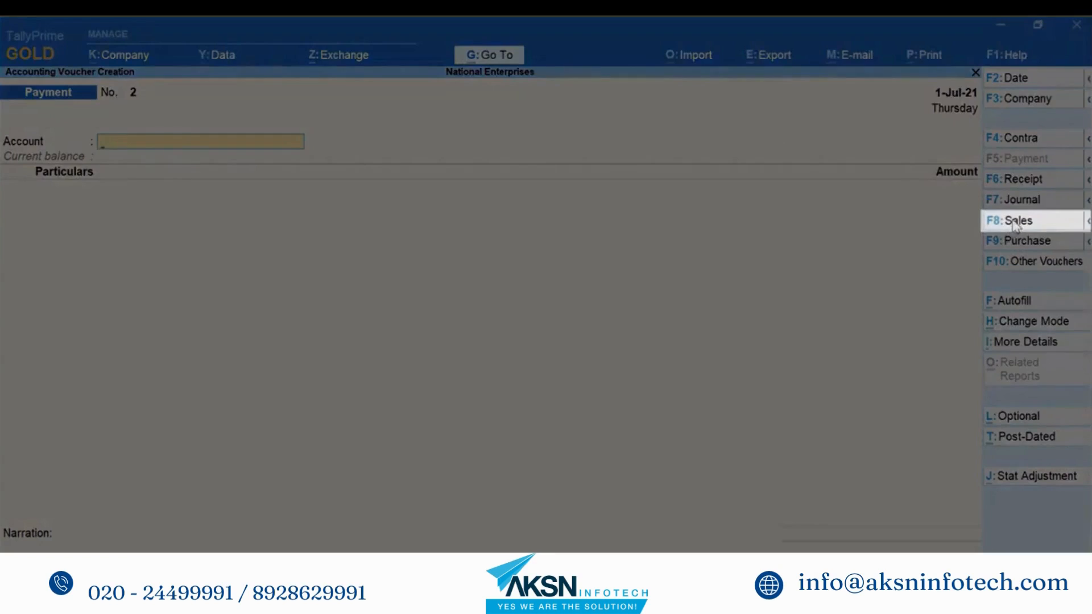
Step: Switch to a Sales voucher in Item Invoice mode with Ganeshji Enterprises as party
{"action": "left_click", "coordinate": [998, 220]}
{"action": "left_click", "coordinate": [1021, 321]}
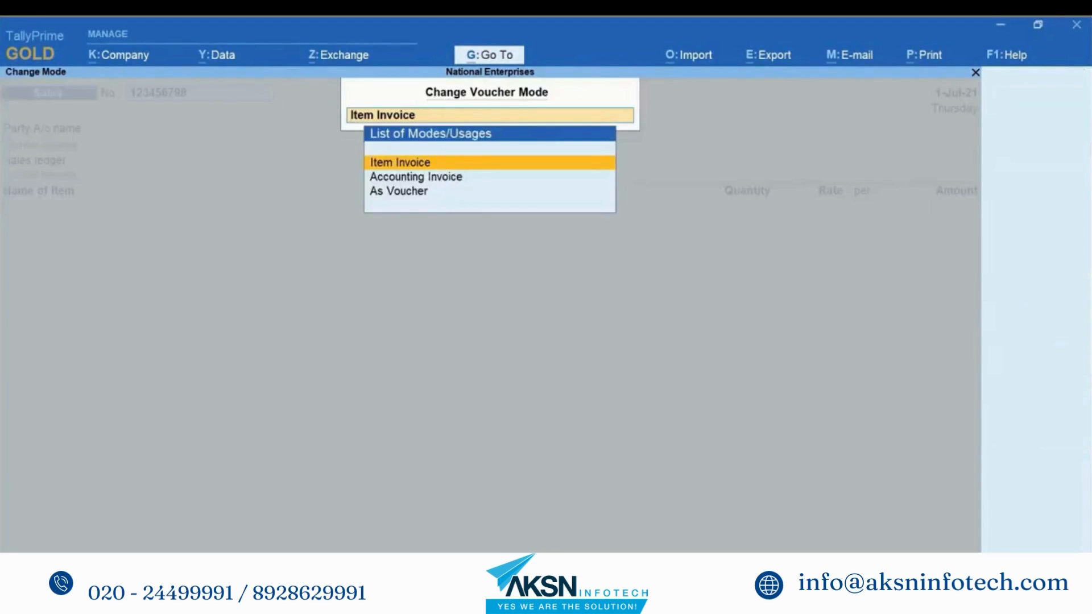
{"action": "key", "text": "Return"}
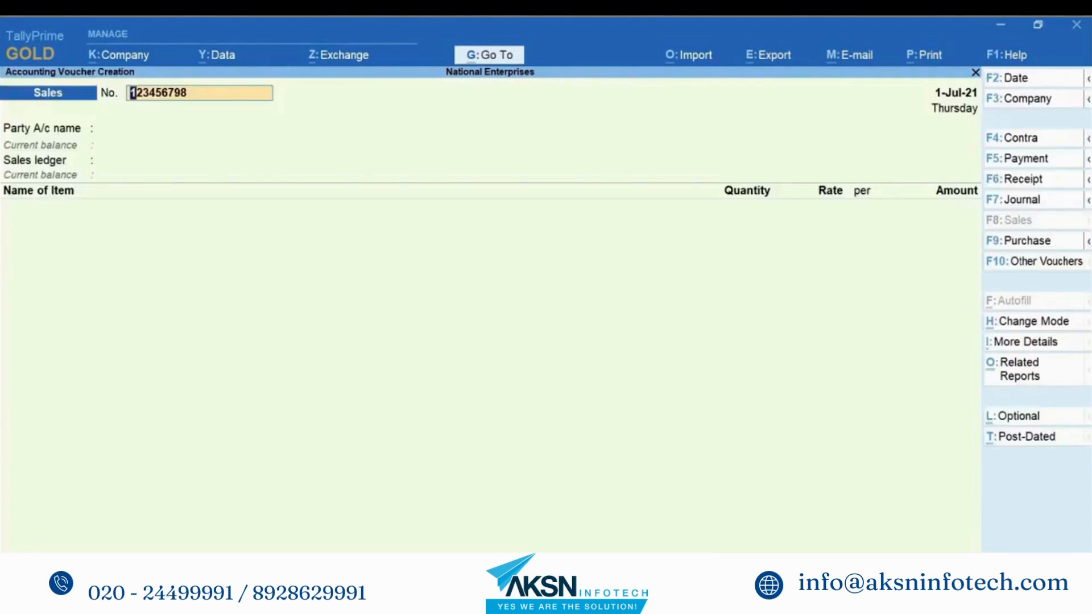
{"action": "key", "text": "Return"}
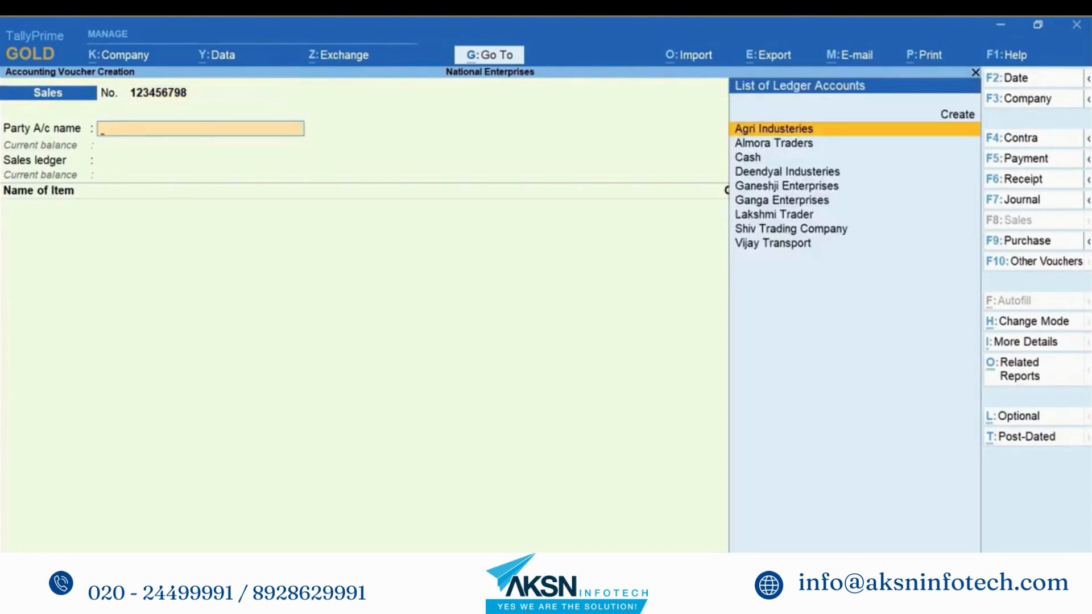
{"action": "key", "text": "Down"}
{"action": "key", "text": "Down"}
{"action": "key", "text": "Down"}
{"action": "key", "text": "Down"}
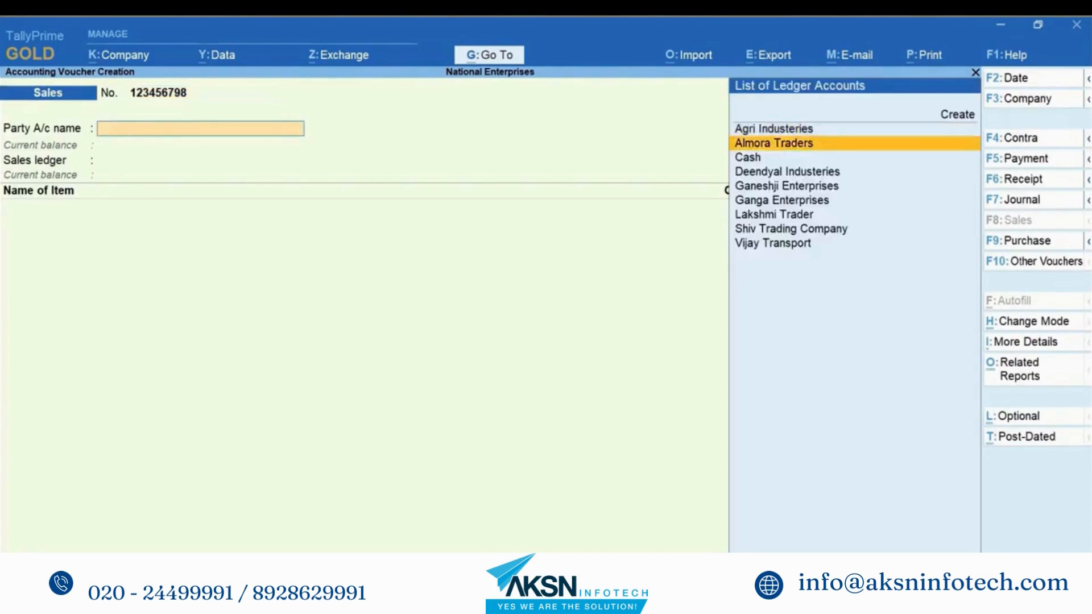
{"action": "key", "text": "Return"}
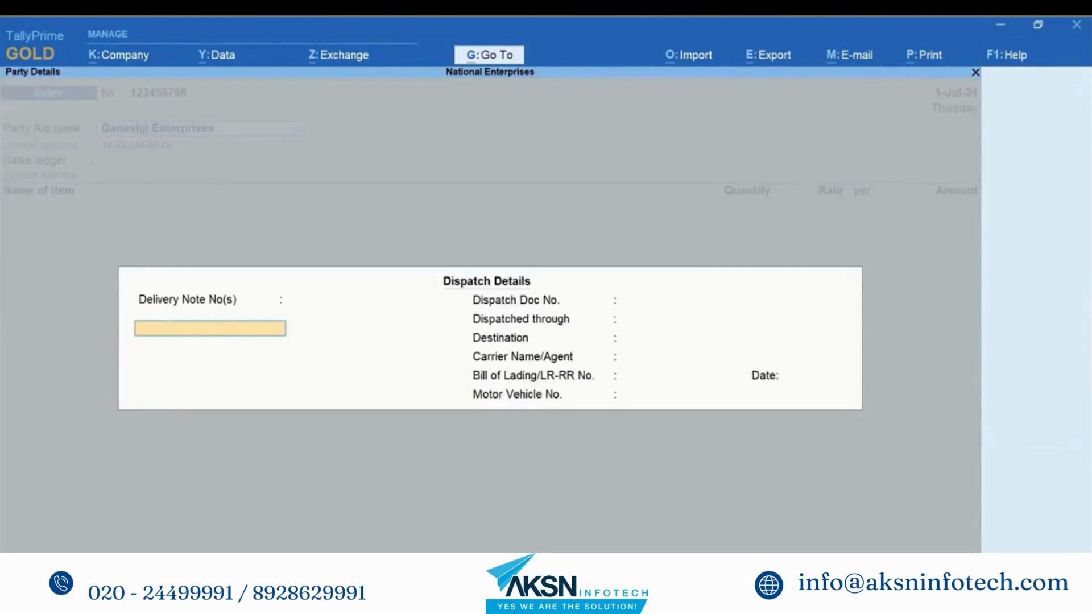
{"action": "type", "text": "123"}
{"action": "key", "text": "Return"}
{"action": "key", "text": "Return"}
{"action": "type", "text": "UK-4532"}
{"action": "key", "text": "Return"}
{"action": "type", "text": "Tempo"}
{"action": "key", "text": "Return"}
{"action": "type", "text": "Bengaluru"}
{"action": "key", "text": "Return"}
{"action": "type", "text": "Vijay Transport"}
{"action": "key", "text": "Return"}
{"action": "key", "text": "Return"}
{"action": "key", "text": "Return"}
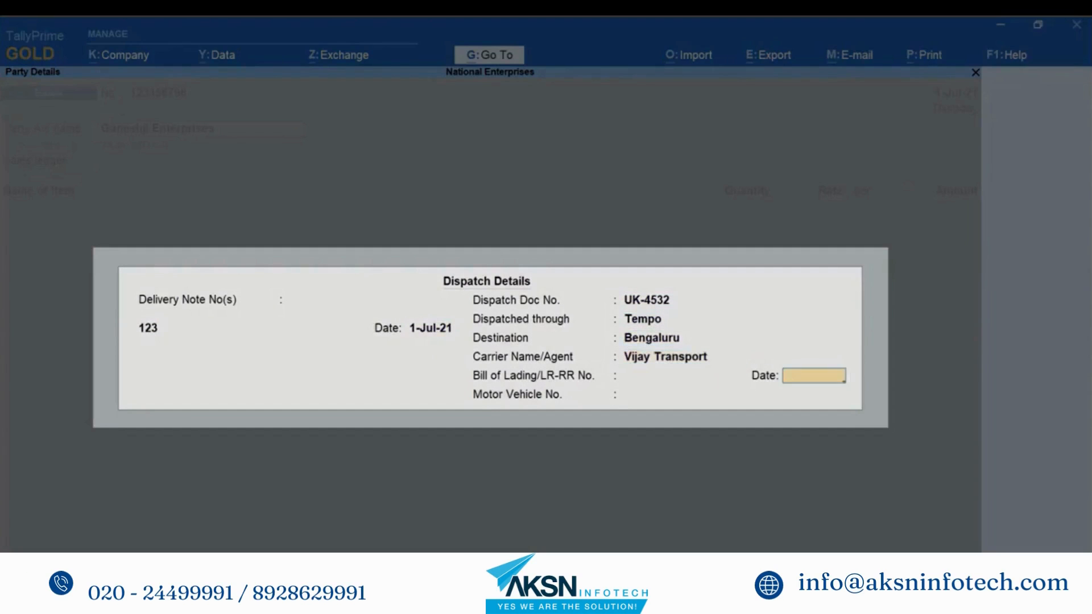
{"action": "type", "text": "KA05D3452"}
{"action": "key", "text": "Return"}
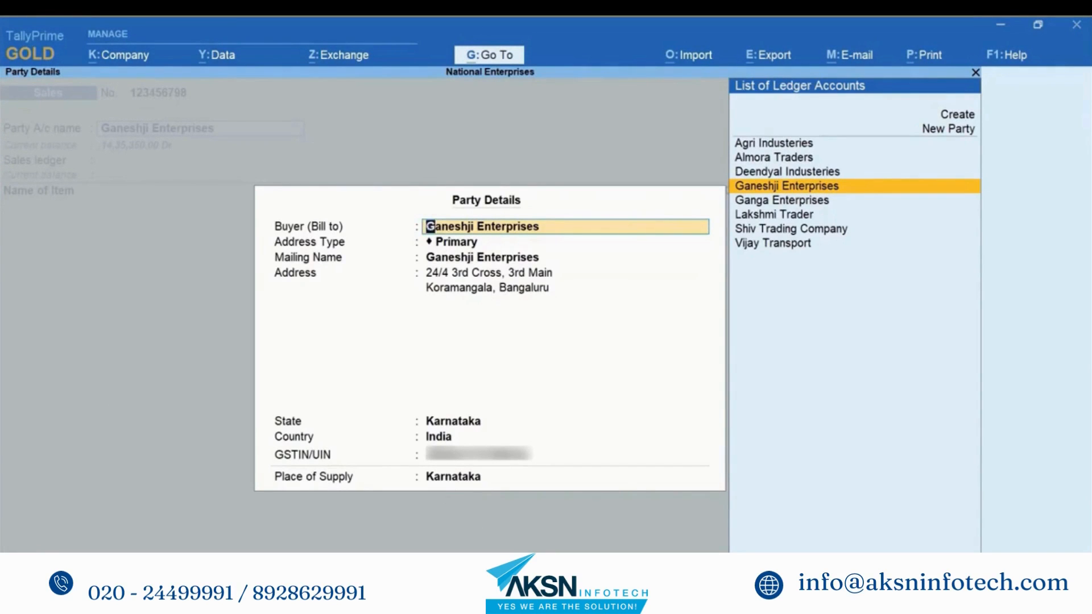
Step: Accept Ganeshji Enterprises as buyer with Karnataka as place of supply
{"action": "key", "text": "Return"}
{"action": "key", "text": "Return"}
{"action": "key", "text": "Return"}
{"action": "key", "text": "Return"}
{"action": "key", "text": "Return"}
{"action": "key", "text": "Return"}
{"action": "key", "text": "Return"}
{"action": "key", "text": "Return"}
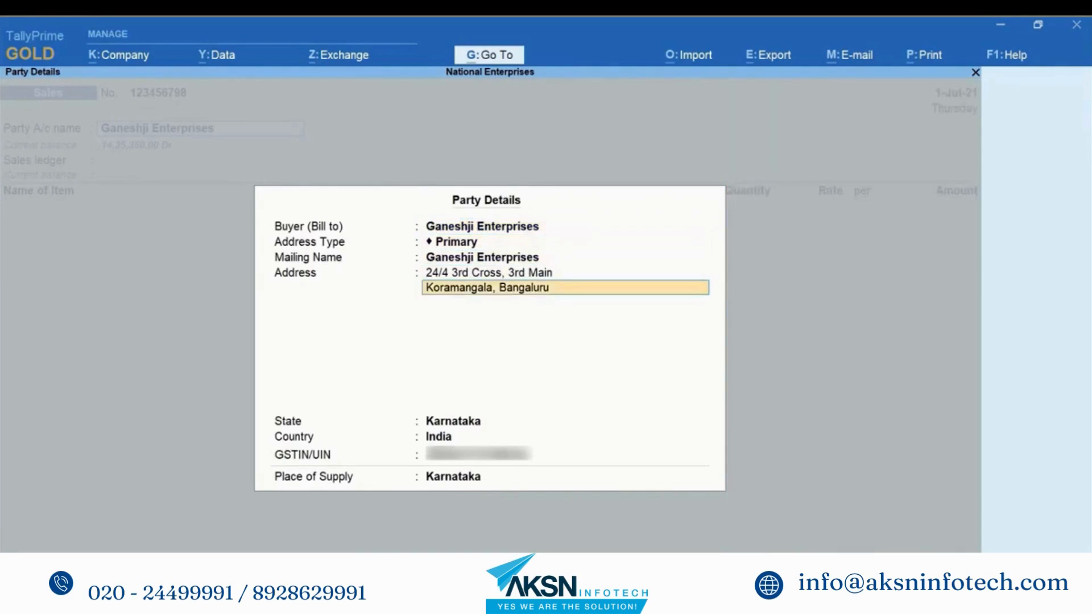
{"action": "key", "text": "Return"}
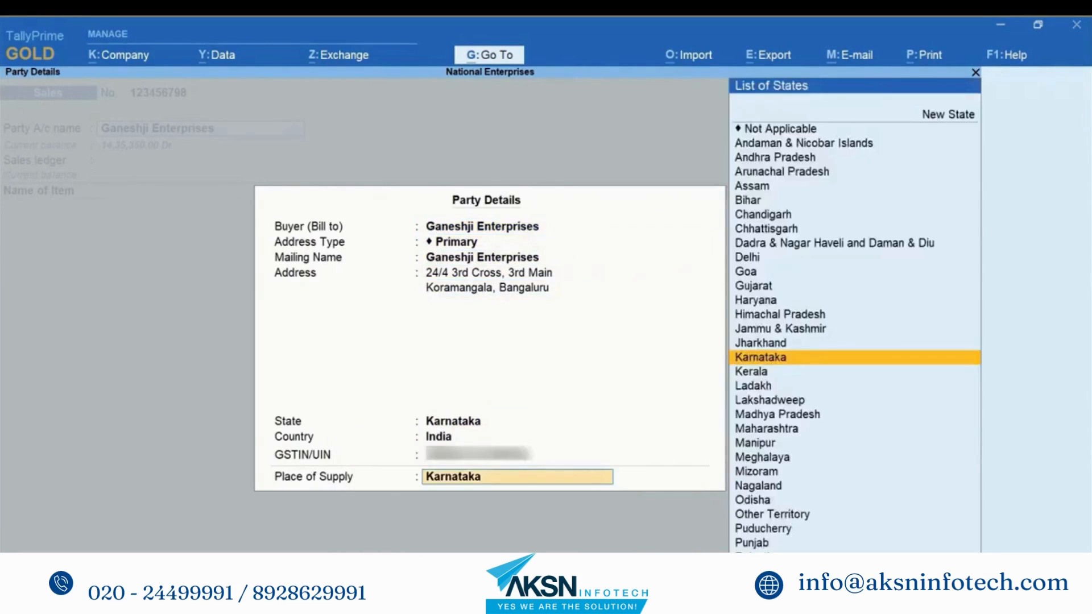
{"action": "key", "text": "Return"}
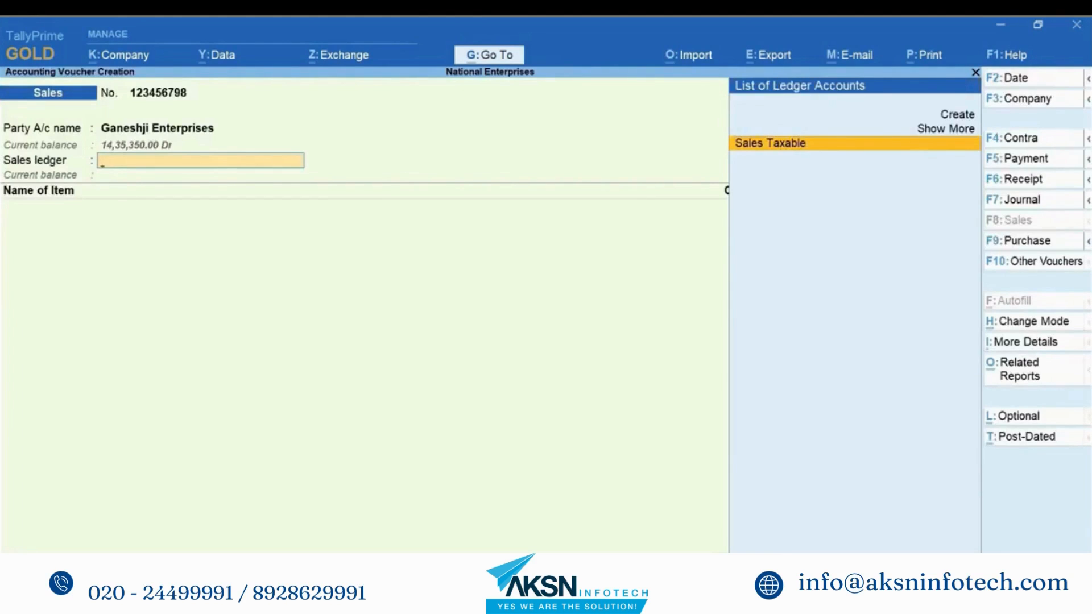
Step: Bill 300 KG of Synthetic Polyester Yarn (Bright) at 175.00 under Sales Taxable, totalling 52,500.00
{"action": "key", "text": "Return"}
{"action": "type", "text": "Sy"}
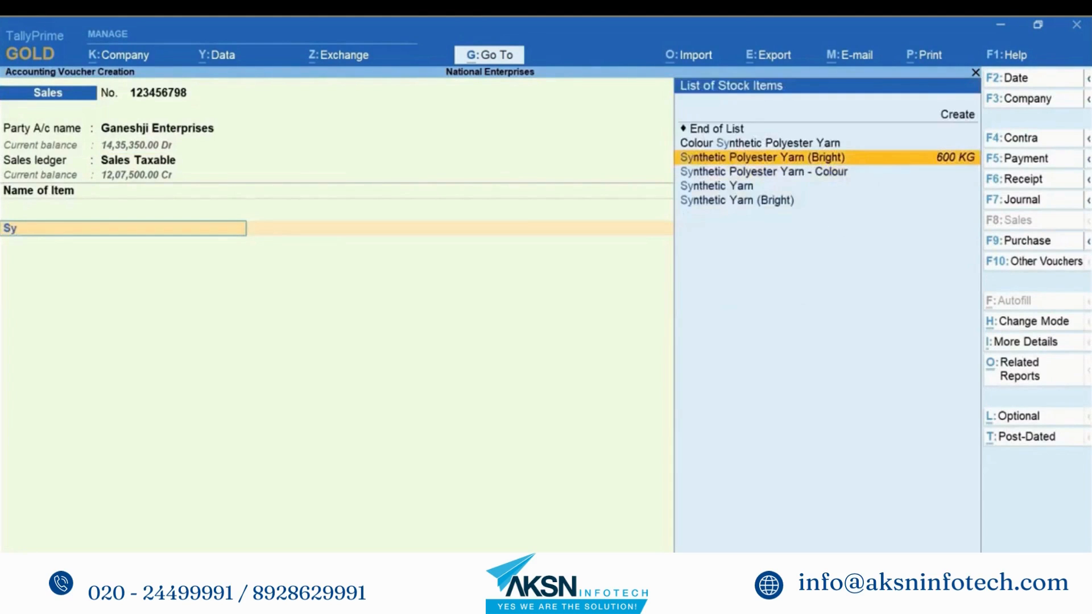
{"action": "key", "text": "Return"}
{"action": "type", "text": "300"}
{"action": "key", "text": "Return"}
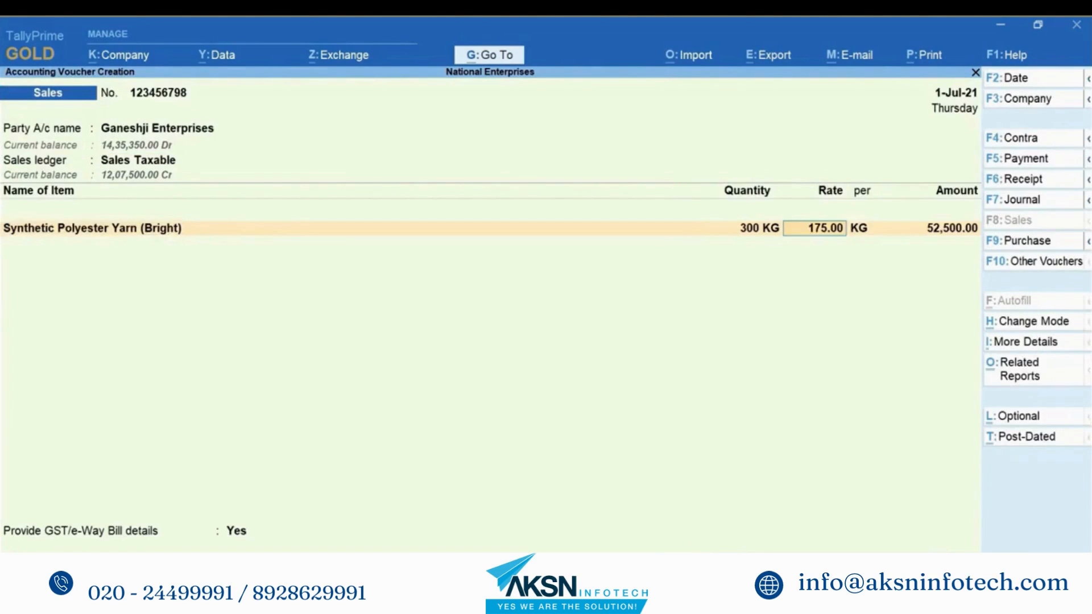
{"action": "key", "text": "Return"}
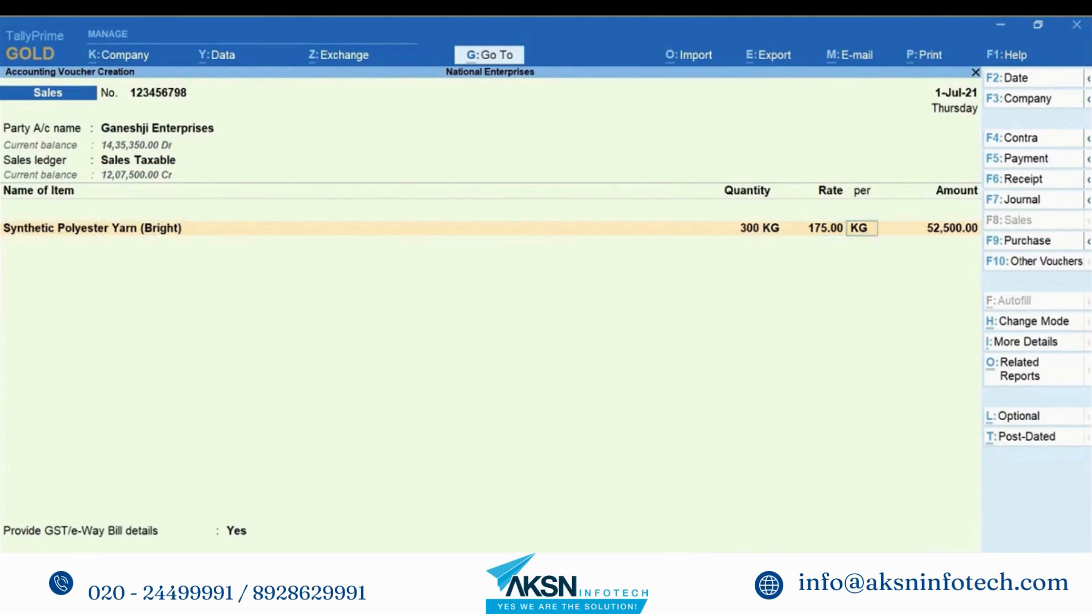
{"action": "key", "text": "Return"}
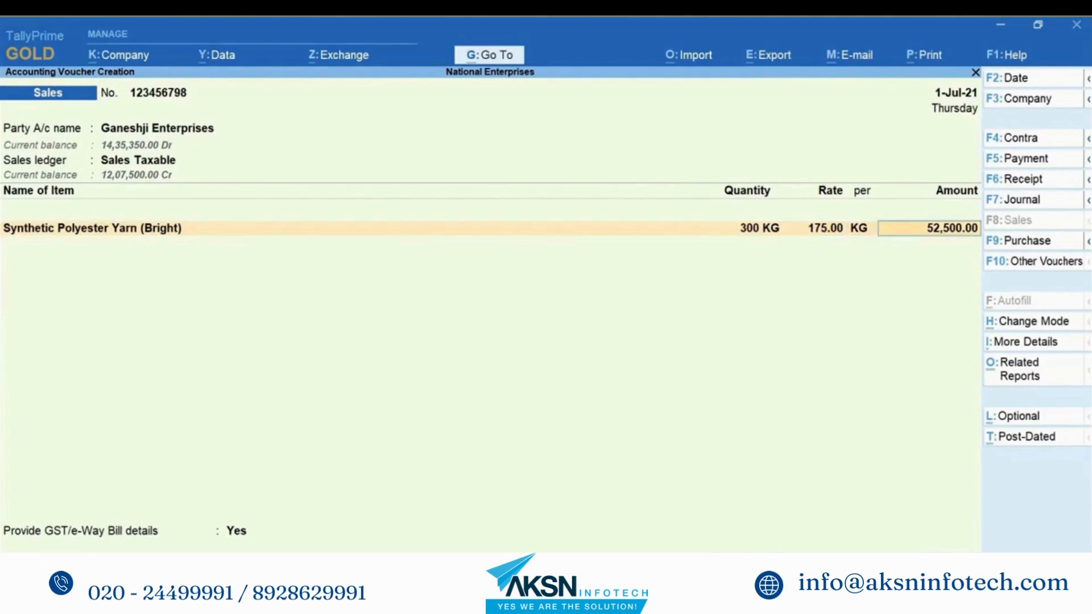
{"action": "key", "text": "Return"}
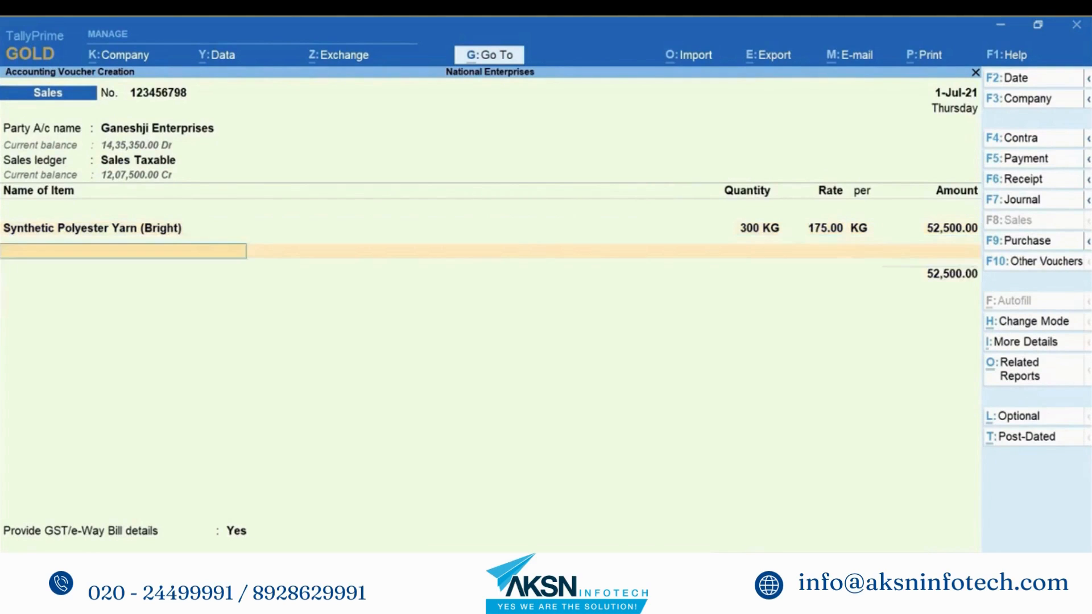
{"action": "key", "text": "Return"}
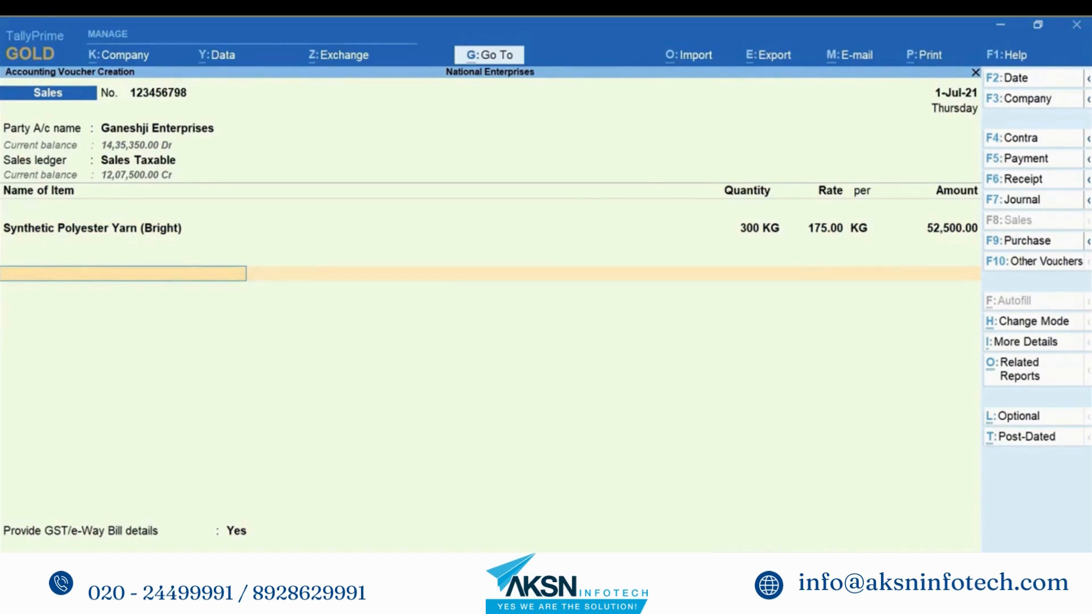
Step: Add the IGST ledger at 9,450.00 and keep Yes for GST/e-Way Bill details
{"action": "type", "text": "Igs"}
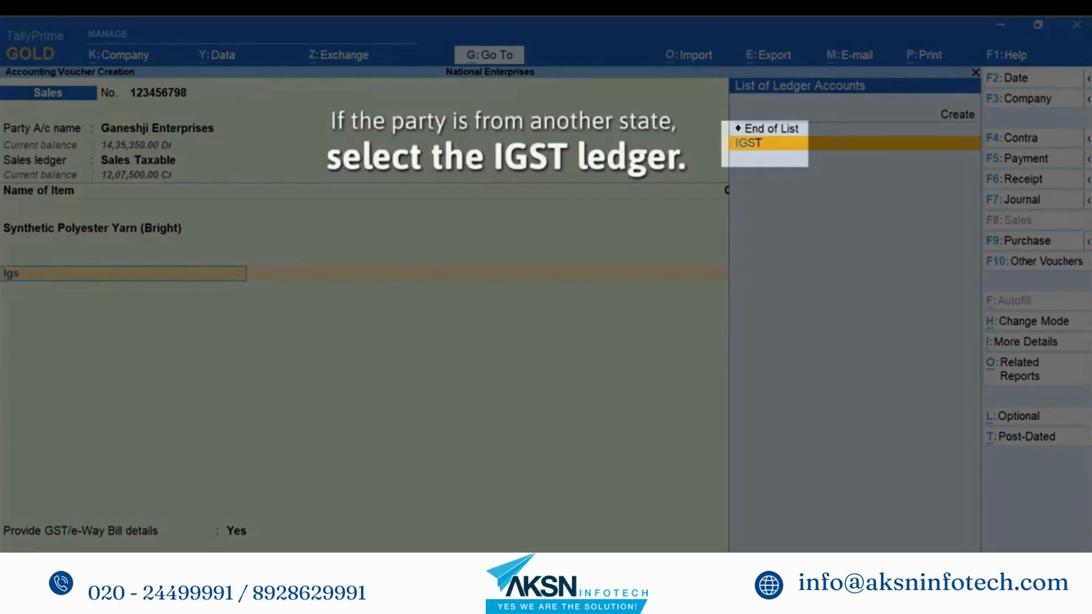
{"action": "key", "text": "Return"}
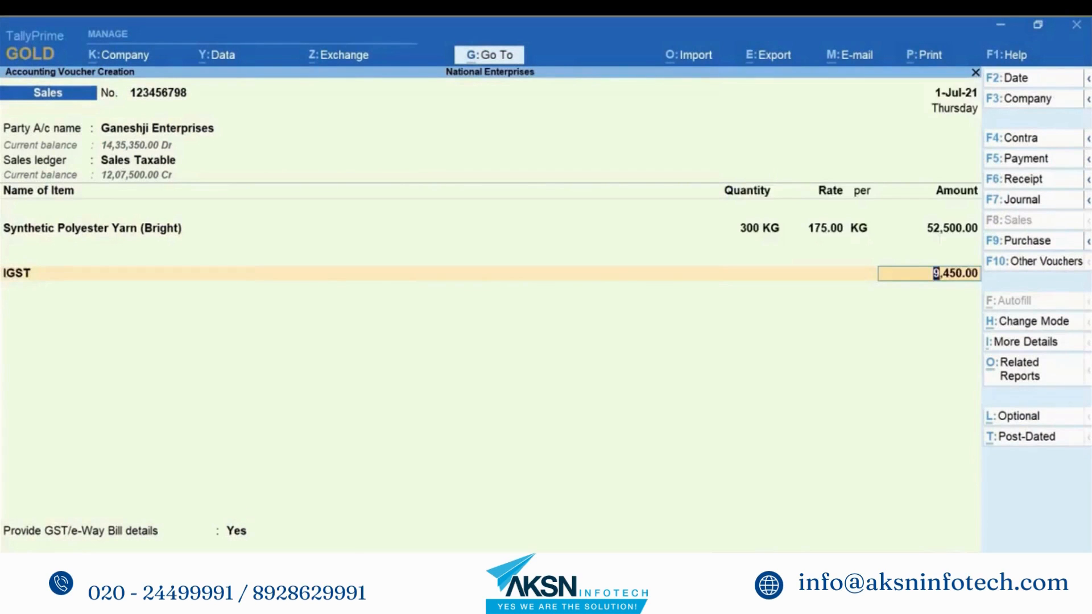
{"action": "key", "text": "Return"}
{"action": "key", "text": "Return"}
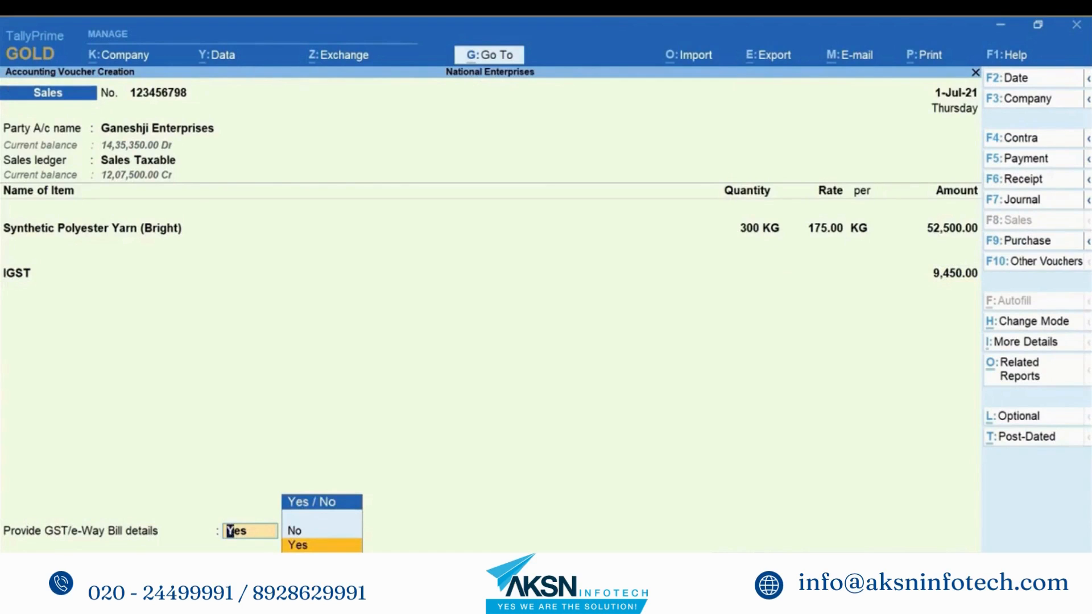
{"action": "key", "text": "Up"}
{"action": "key", "text": "Down"}
Step: Keep Dehradun and Bangalore in the e-Way Bill details and correct the distance to 2481 KM
{"action": "key", "text": "Return"}
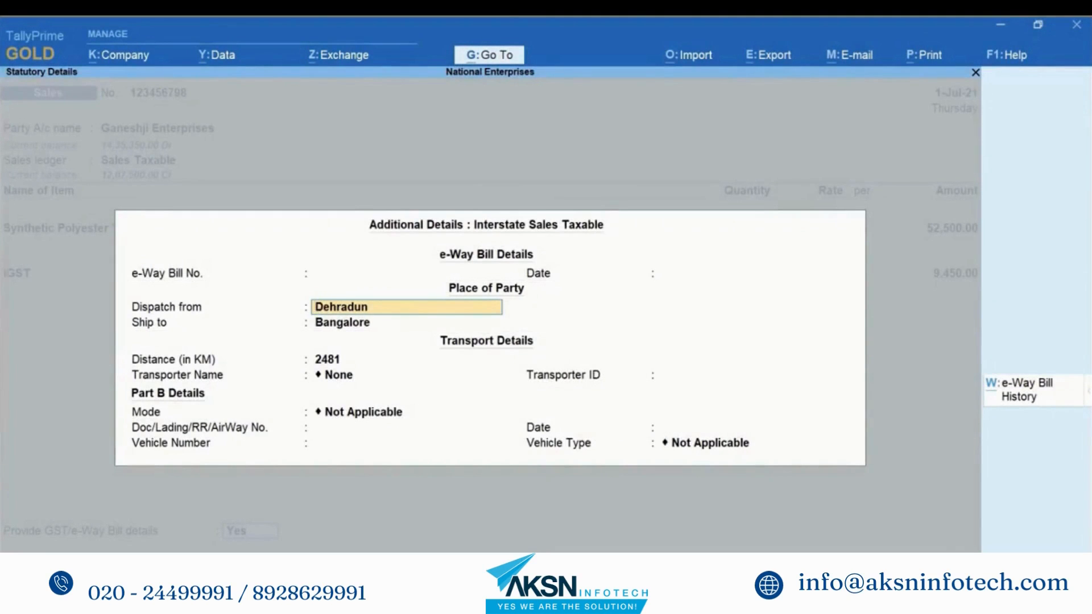
{"action": "key", "text": "Return"}
{"action": "key", "text": "Return"}
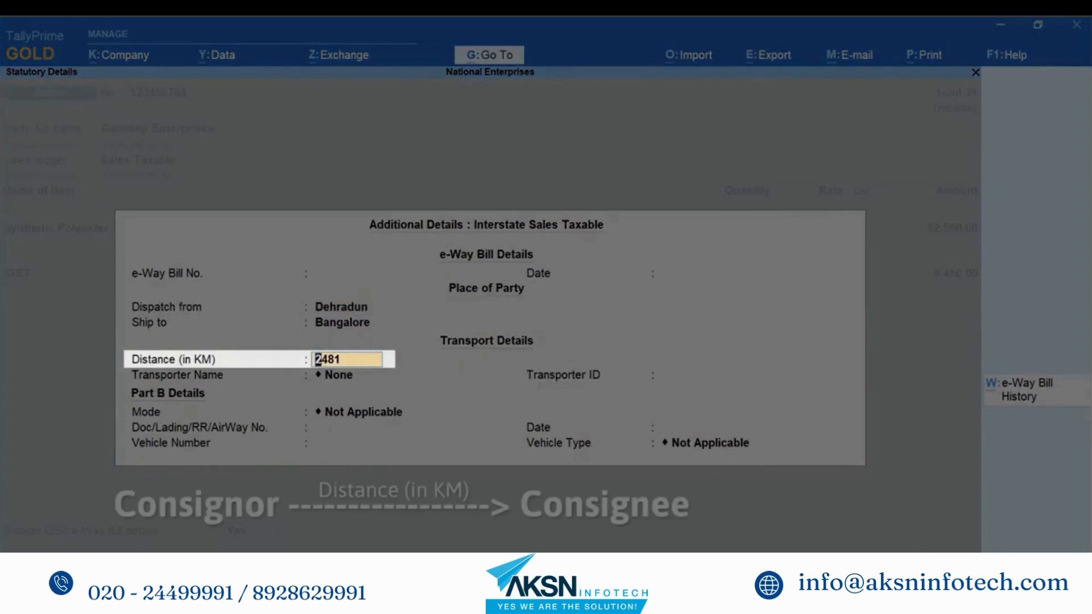
{"action": "key", "text": "BackSpace"}
{"action": "key", "text": "BackSpace"}
{"action": "type", "text": "81"}
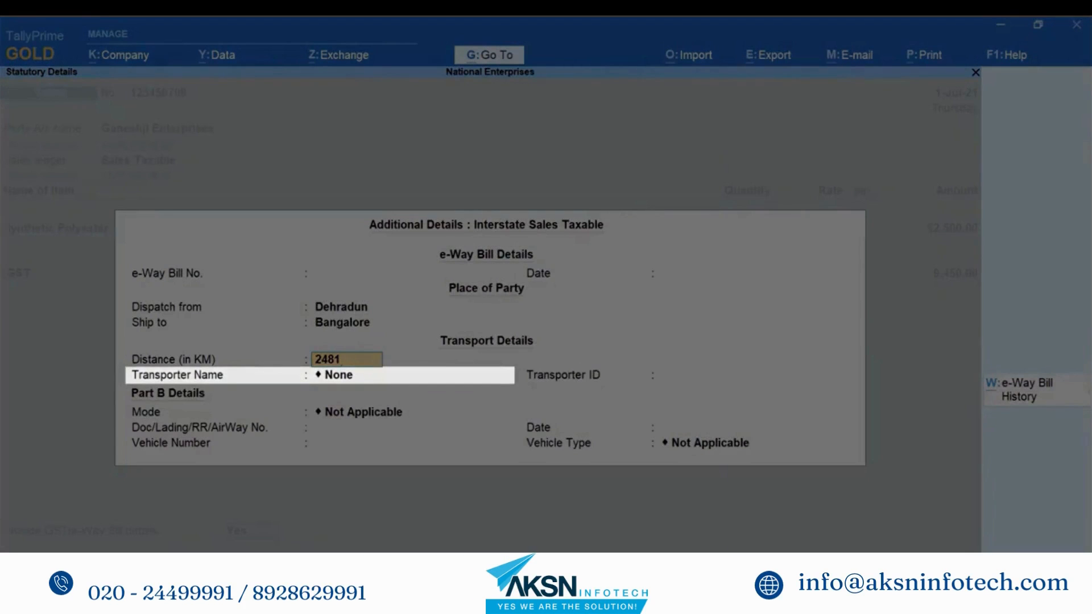
{"action": "key", "text": "Return"}
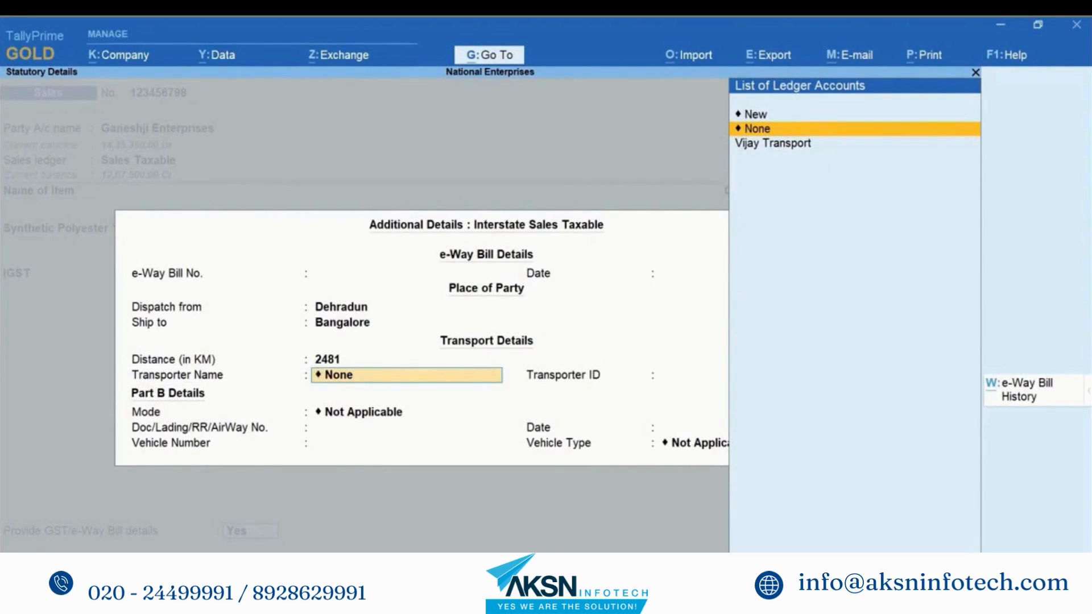
{"action": "key", "text": "Down"}
{"action": "key", "text": "Return"}
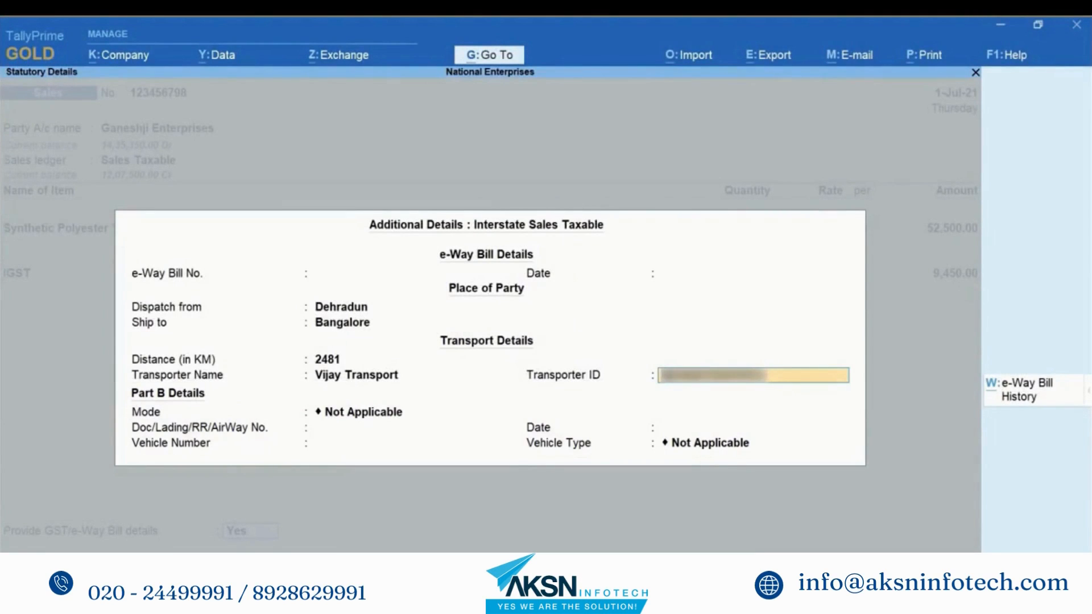
{"action": "key", "text": "Return"}
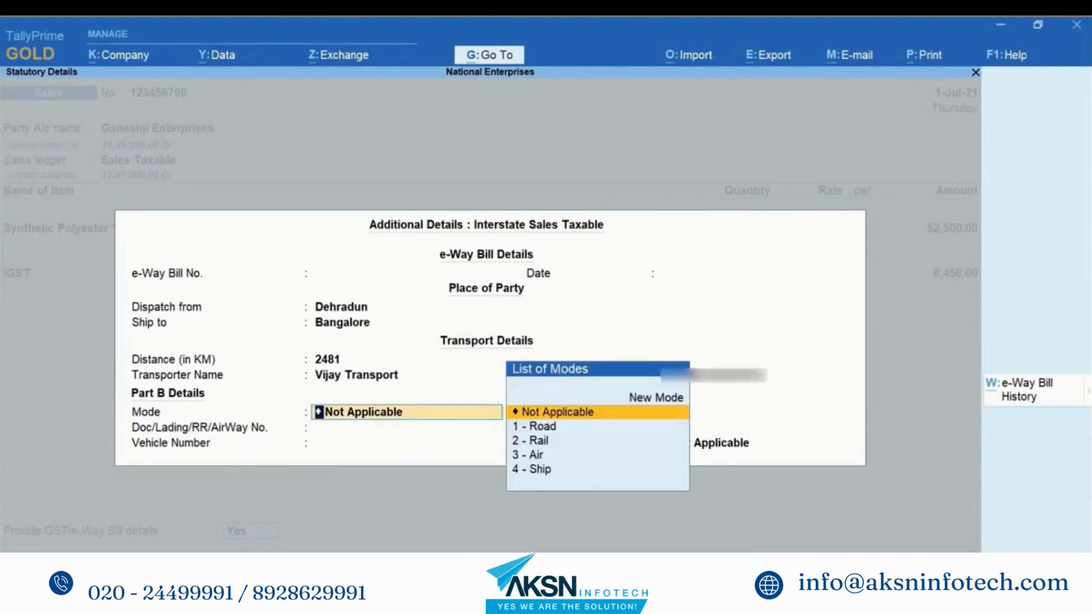
{"action": "key", "text": "Down"}
{"action": "key", "text": "Return"}
{"action": "key", "text": "Return"}
{"action": "type", "text": "KA05D3452"}
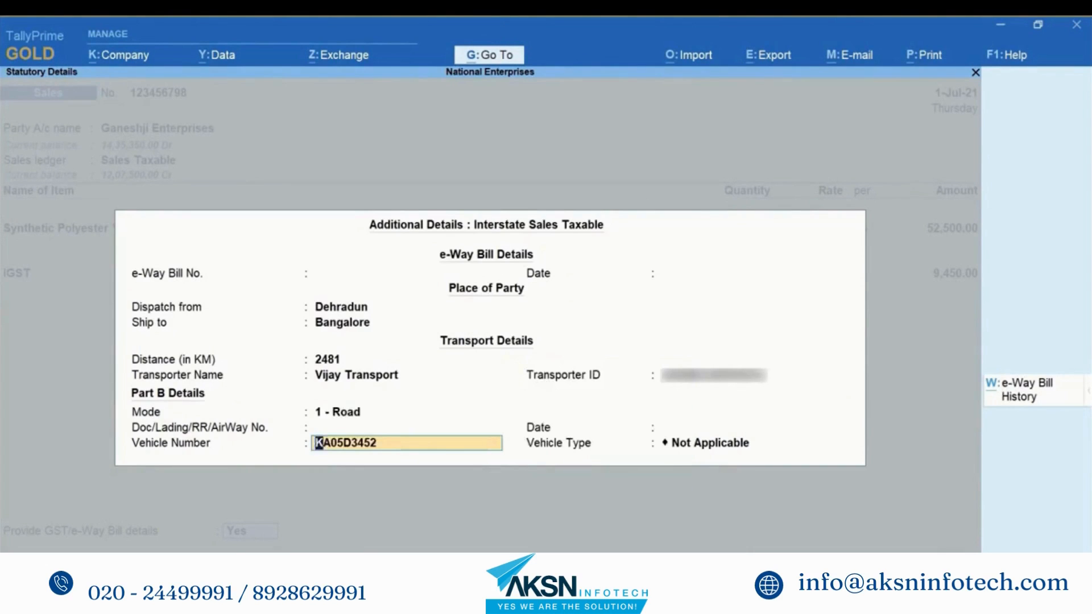
{"action": "key", "text": "Return"}
{"action": "key", "text": "Down"}
{"action": "key", "text": "Down"}
{"action": "key", "text": "Return"}
{"action": "key", "text": "Return"}
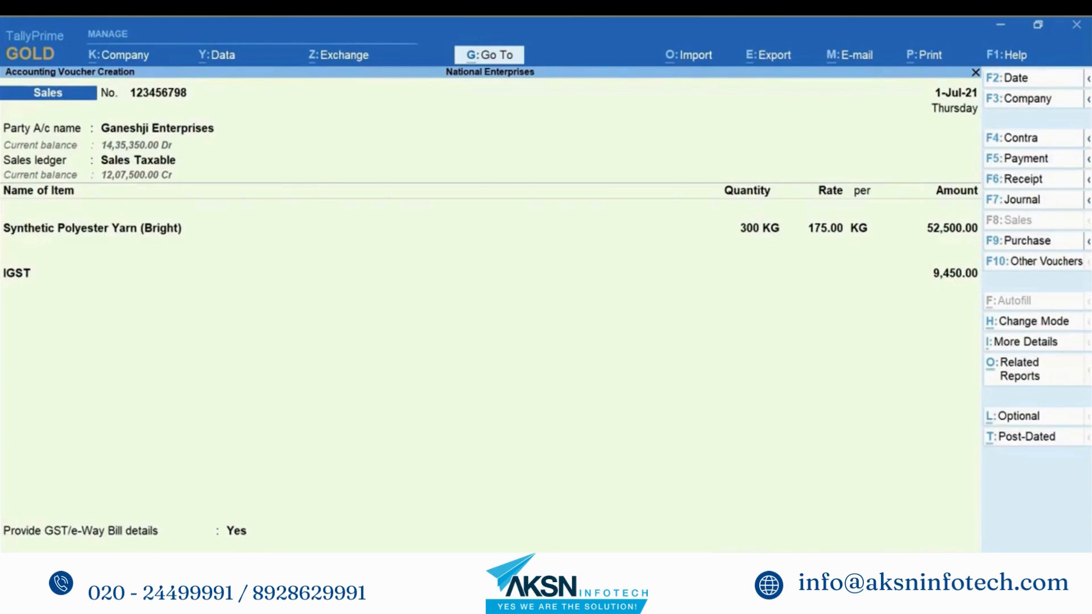
Step: Save invoice 123456798 and log in with the portal username and password to generate its e-Way Bill
{"action": "key", "text": "ctrl"}
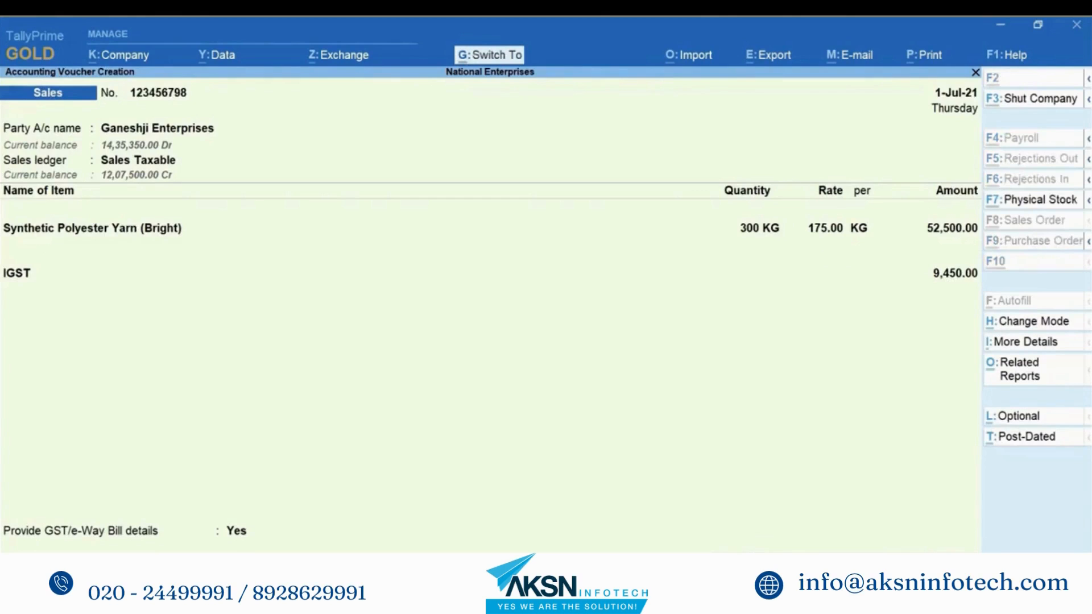
{"action": "key", "text": "ctrl+a"}
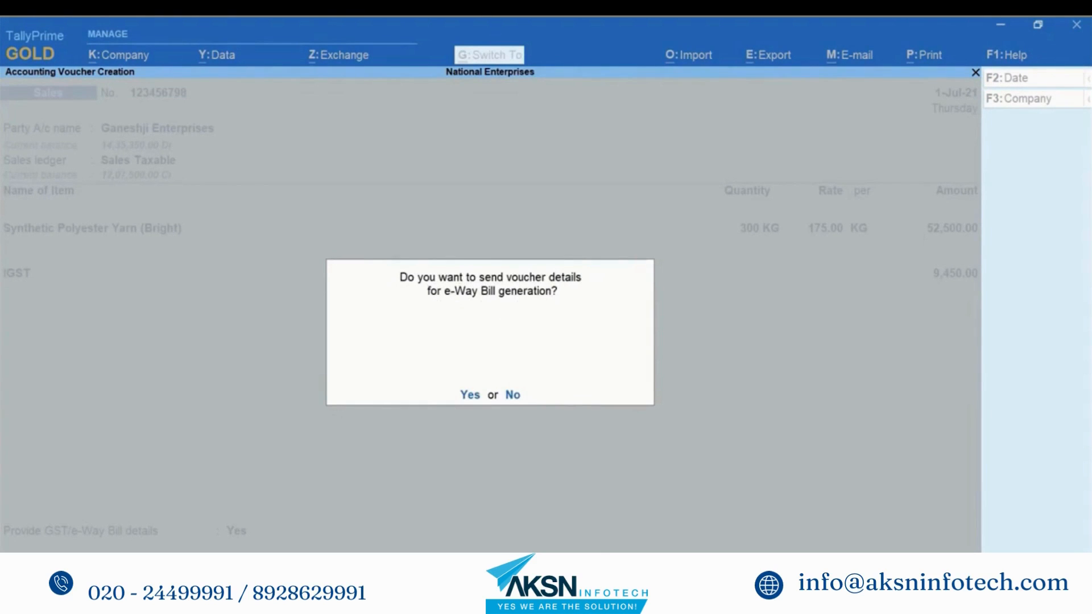
{"action": "key", "text": "y"}
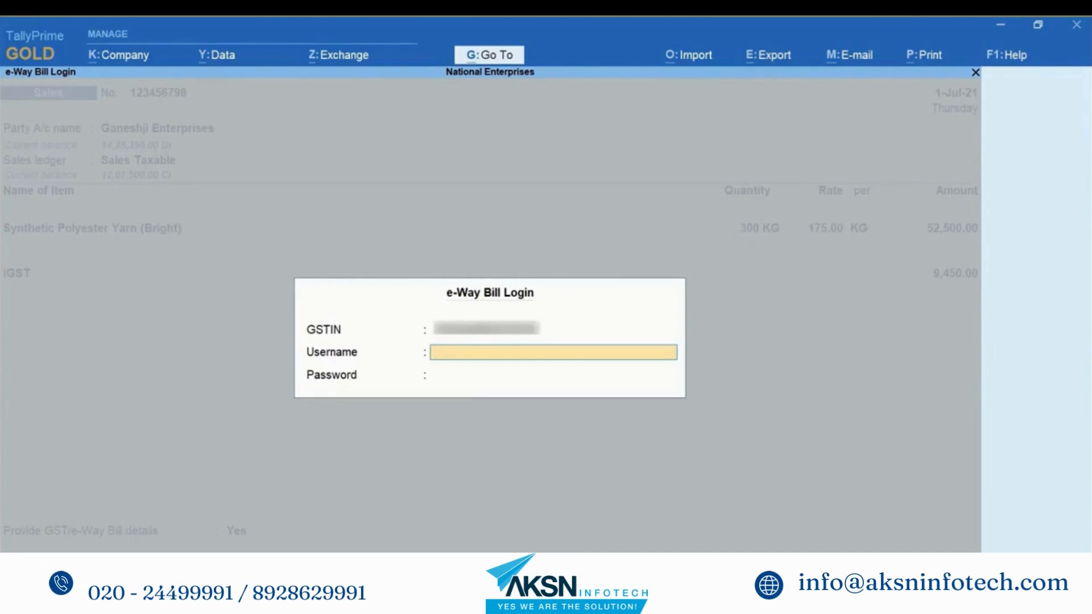
{"action": "type", "text": "usernameusername"}
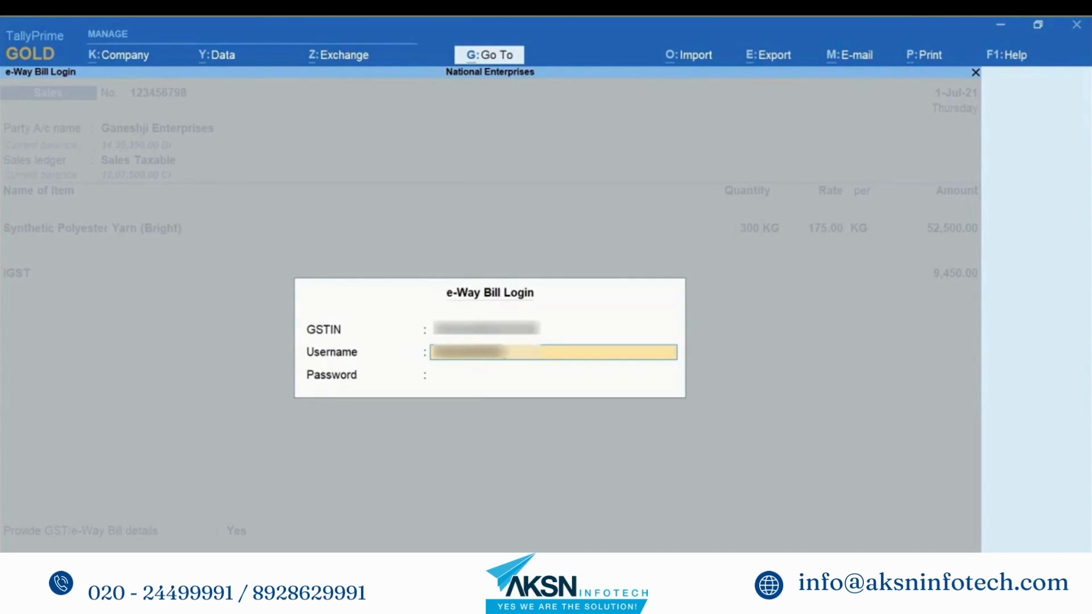
{"action": "key", "text": "Return"}
{"action": "type", "text": "*********"}
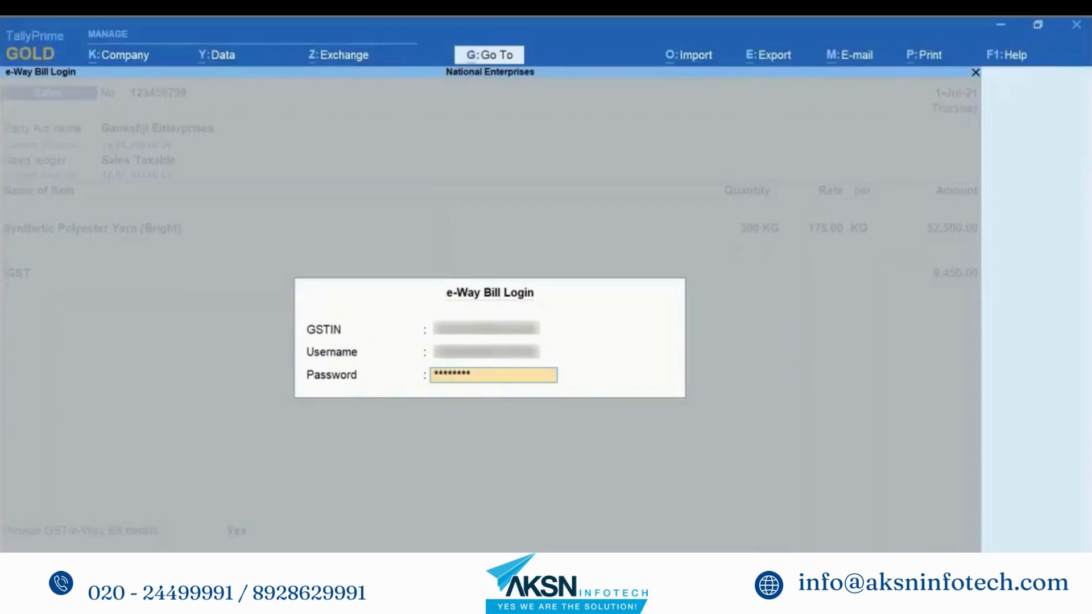
{"action": "key", "text": "Return"}
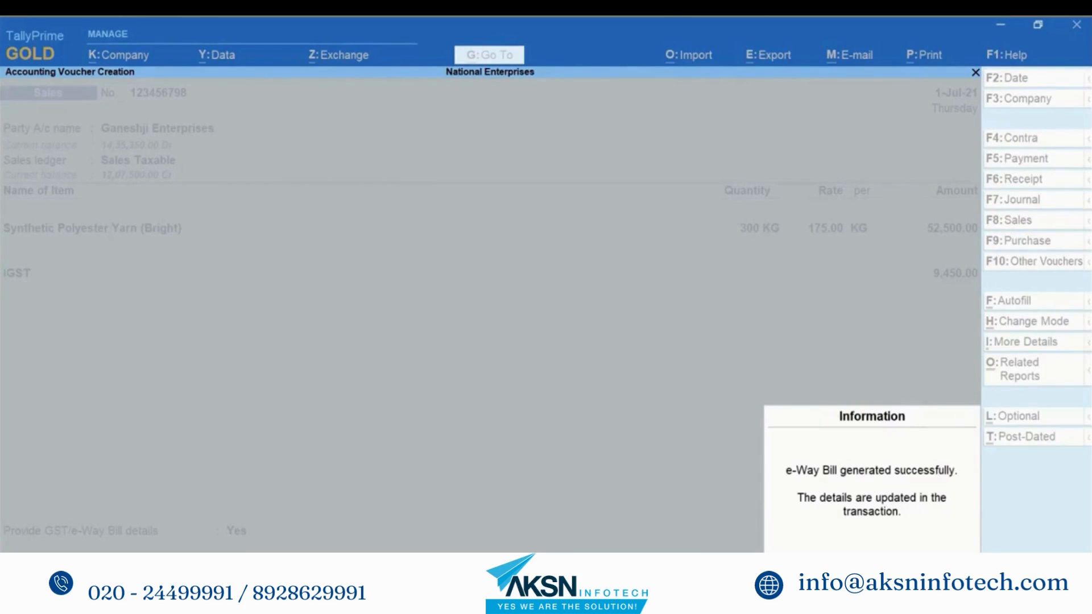
Step: Preview the printed invoice and view its e-Way Bill page with QR code enlarged
{"action": "key", "text": "Return"}
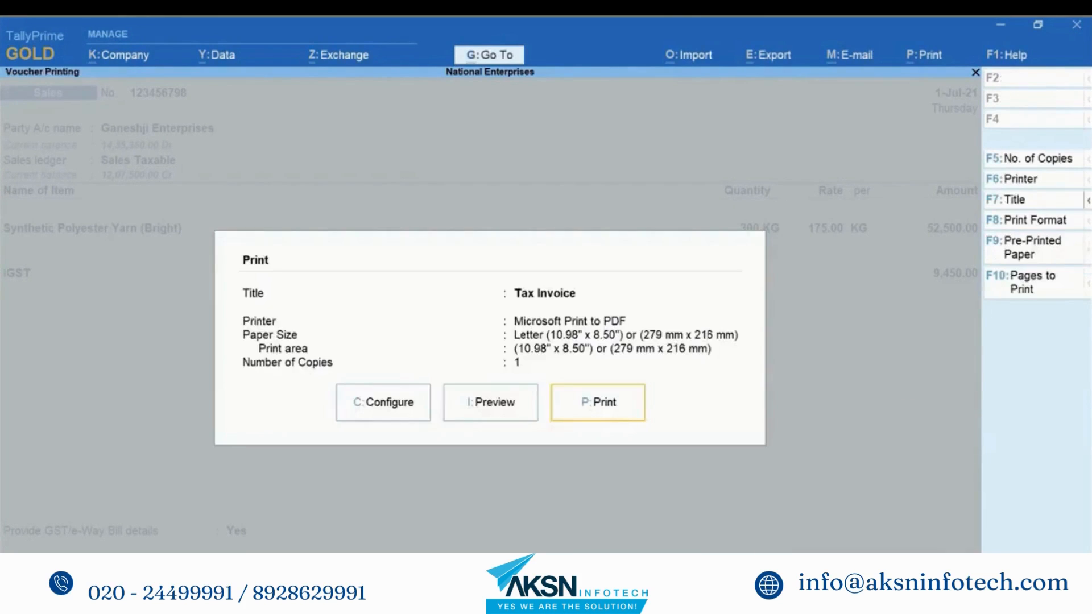
{"action": "left_click", "coordinate": [494, 414]}
{"action": "key", "text": "Page_Down"}
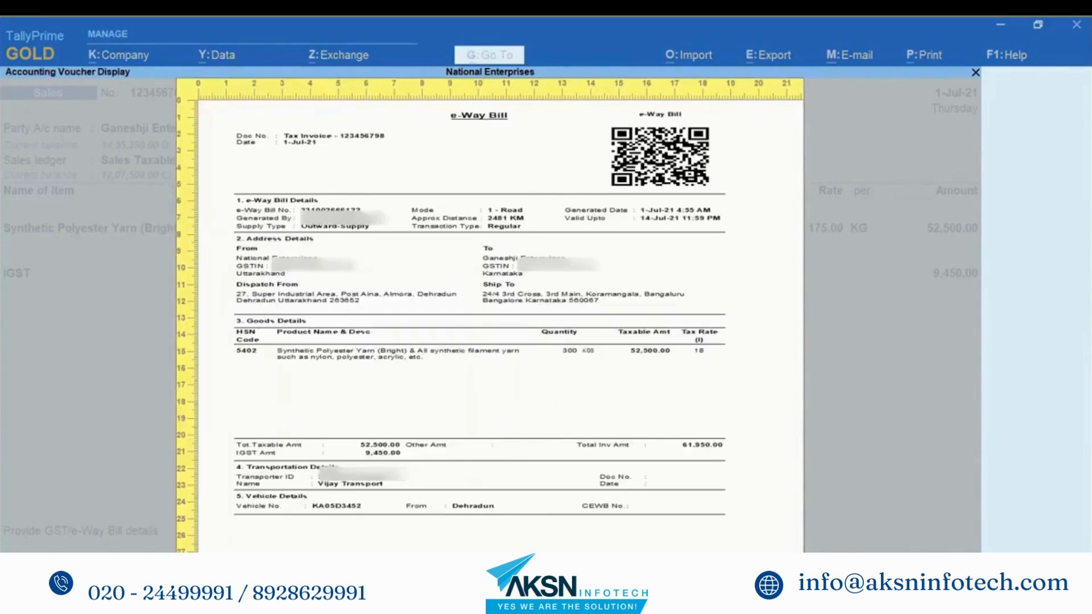
{"action": "key", "text": "alt+z"}
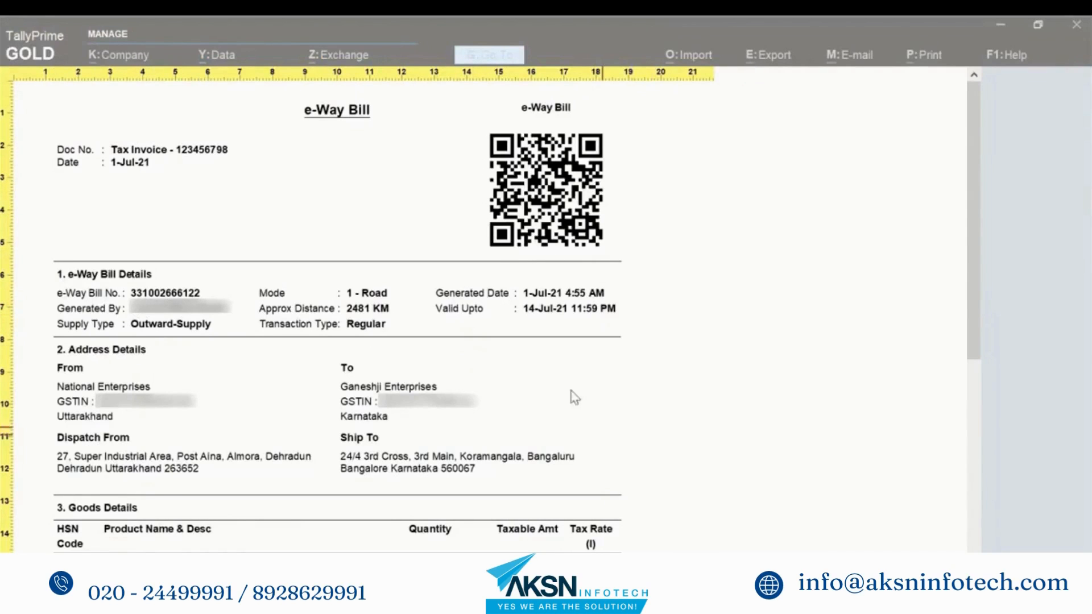
{"action": "key", "text": "Escape"}
{"action": "key", "text": "Escape"}
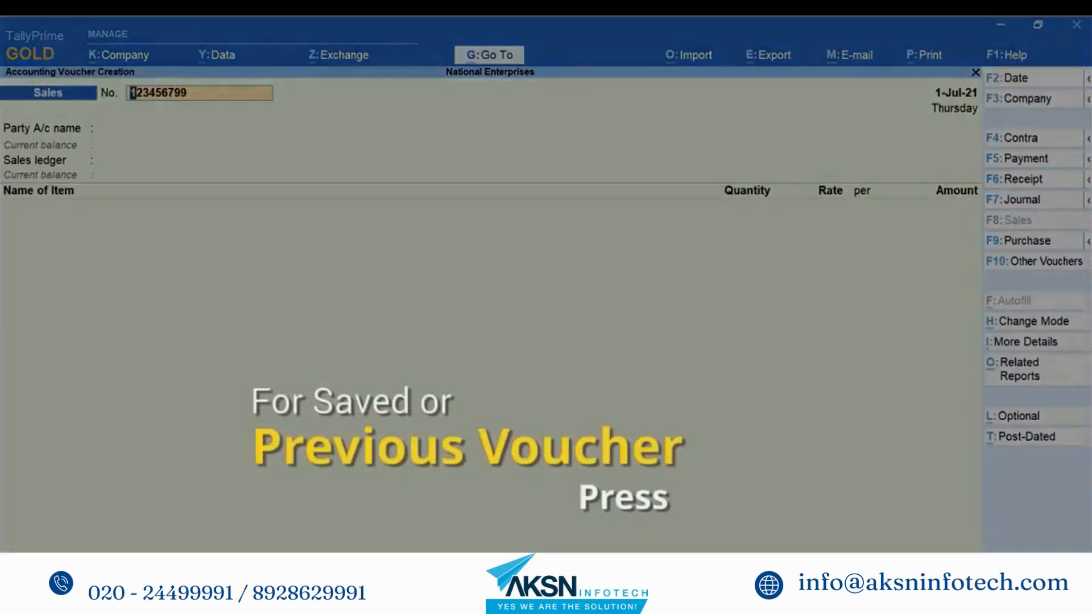
Step: Go back to the previously saved invoice and reopen its e-Way Bill details
{"action": "left_click", "coordinate": [234, 532]}
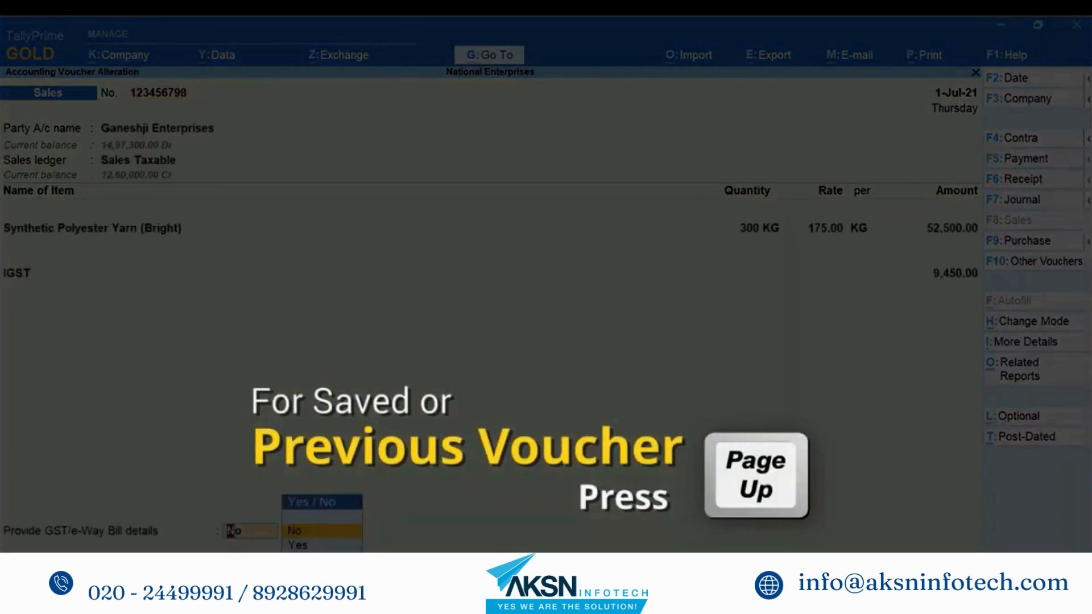
{"action": "left_click", "coordinate": [295, 546]}
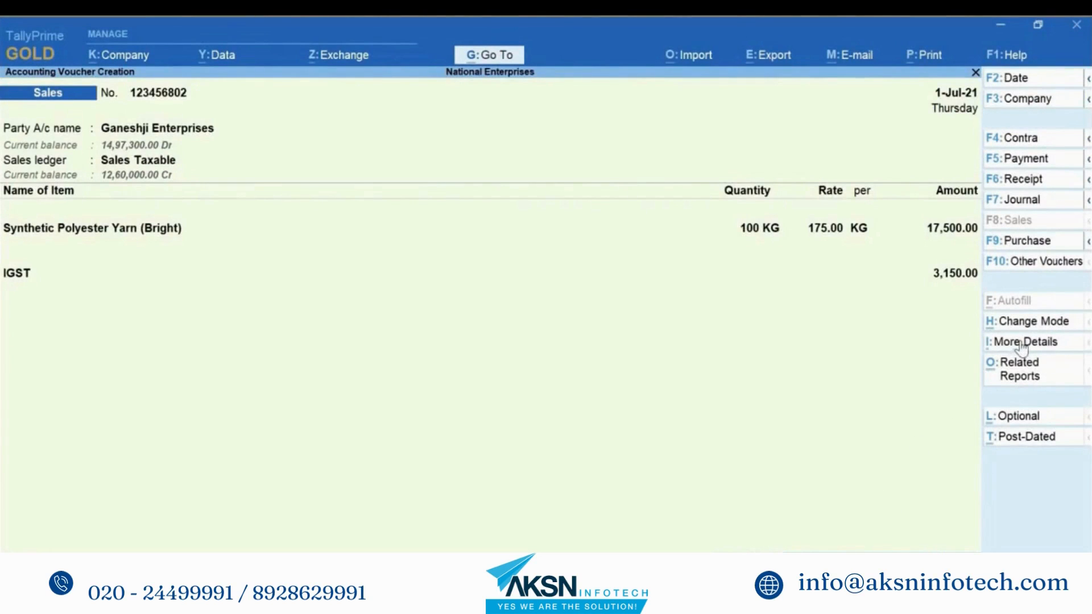
Step: Set e-Way Bill Applicability on voucher 123456802 to ignore the threshold limit
{"action": "left_click", "coordinate": [1022, 343]}
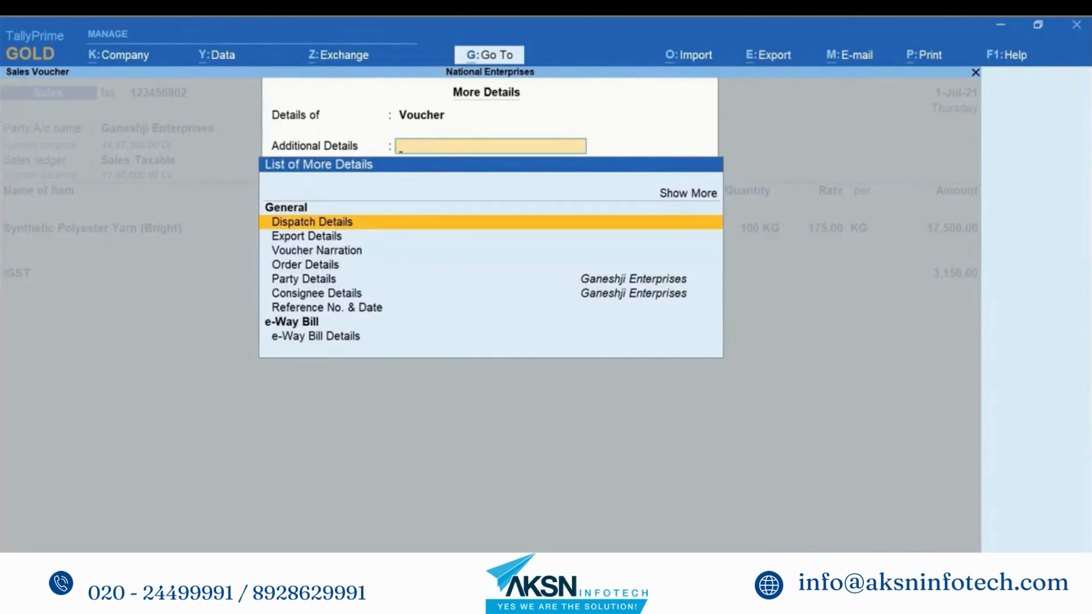
{"action": "key", "text": "Up"}
{"action": "key", "text": "Return"}
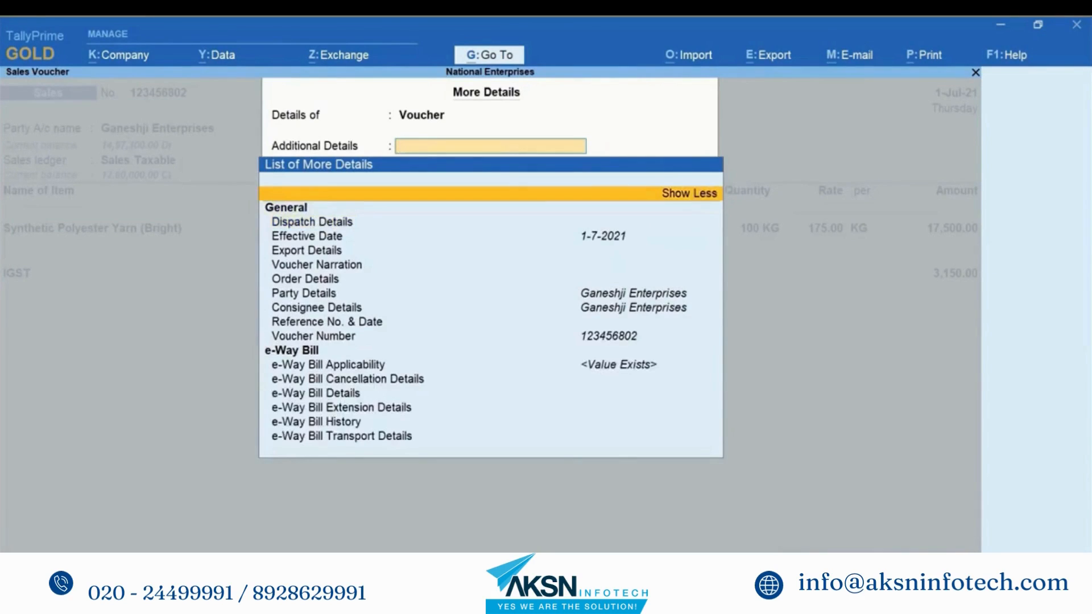
{"action": "key", "text": "Down"}
{"action": "key", "text": "Down"}
{"action": "key", "text": "Down"}
{"action": "key", "text": "Down"}
{"action": "key", "text": "Down"}
{"action": "key", "text": "Down"}
{"action": "key", "text": "Down"}
{"action": "key", "text": "Down"}
{"action": "key", "text": "Down"}
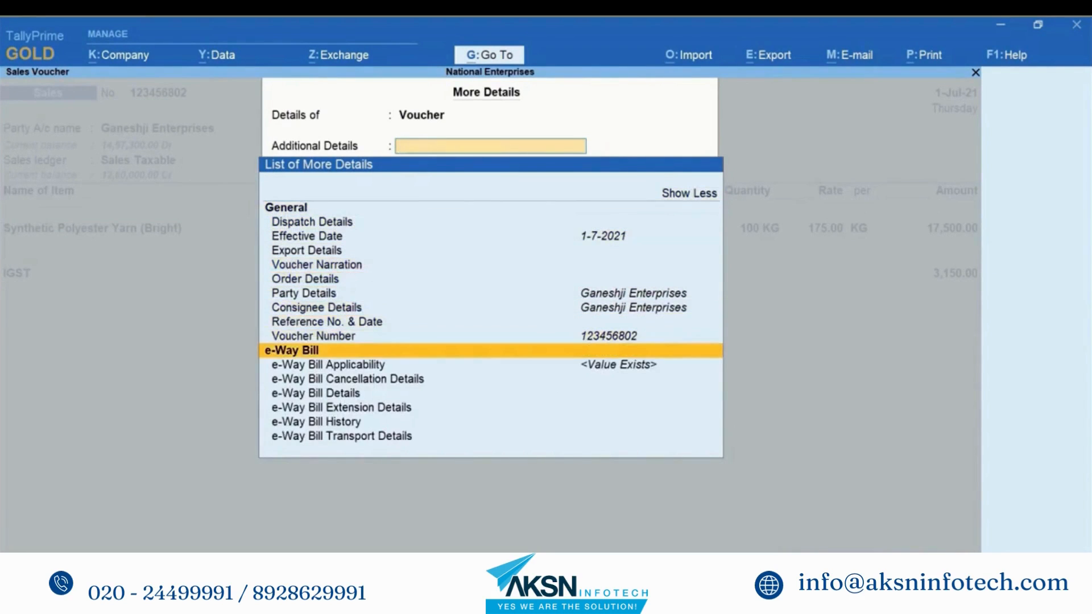
{"action": "key", "text": "Down"}
{"action": "key", "text": "Return"}
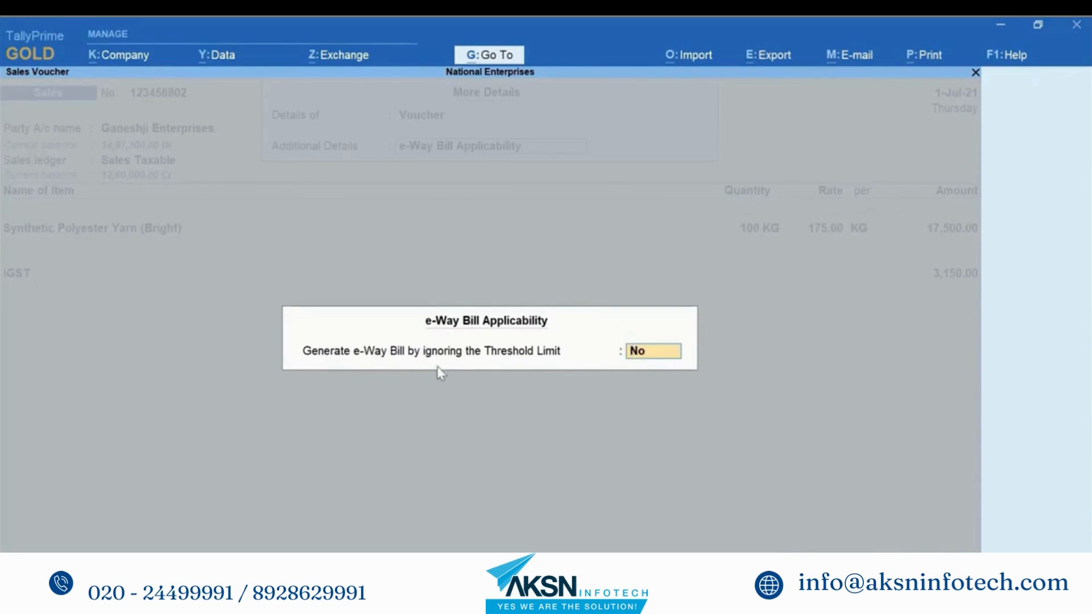
{"action": "type", "text": "y"}
{"action": "key", "text": "Return"}
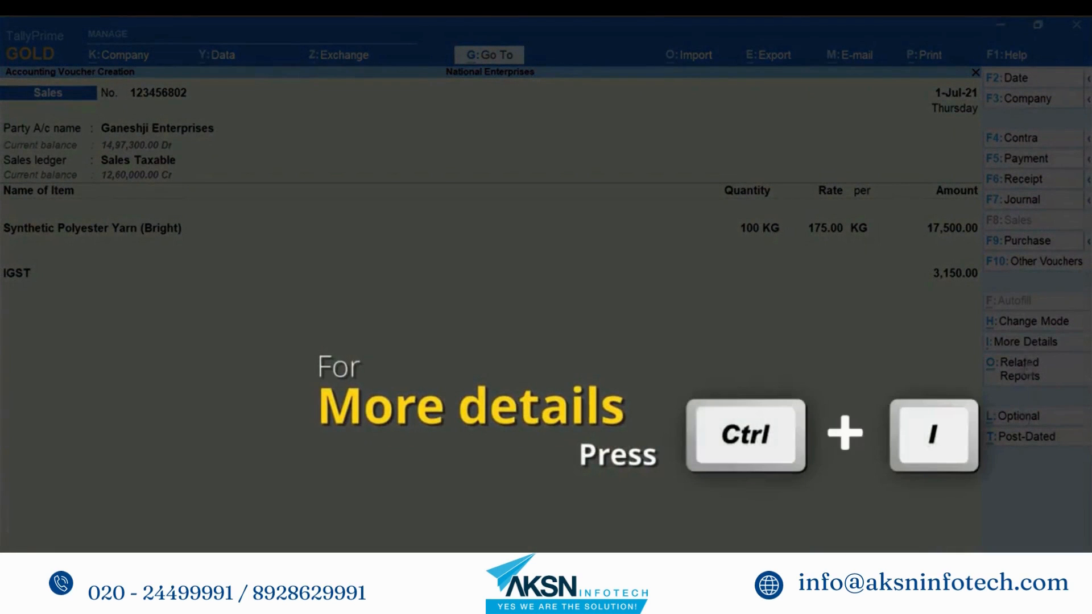
Step: Change the vehicle number in the e-Way Bill details to KA05T2345
{"action": "left_click", "coordinate": [1028, 344]}
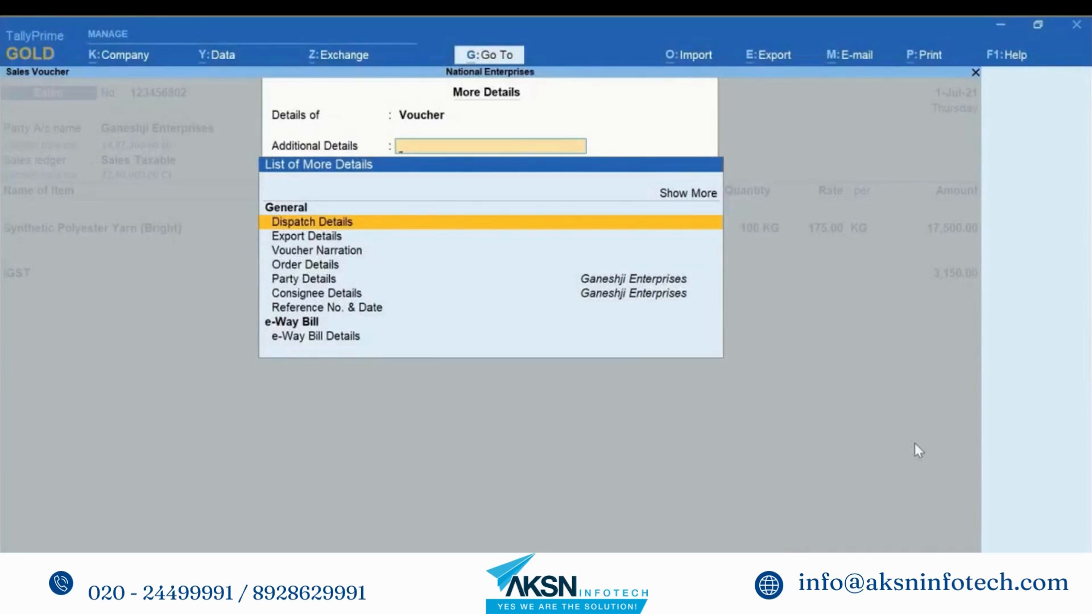
{"action": "key", "text": "Down"}
{"action": "key", "text": "Down"}
{"action": "key", "text": "Down"}
{"action": "key", "text": "Down"}
{"action": "key", "text": "Down"}
{"action": "key", "text": "Down"}
{"action": "key", "text": "Down"}
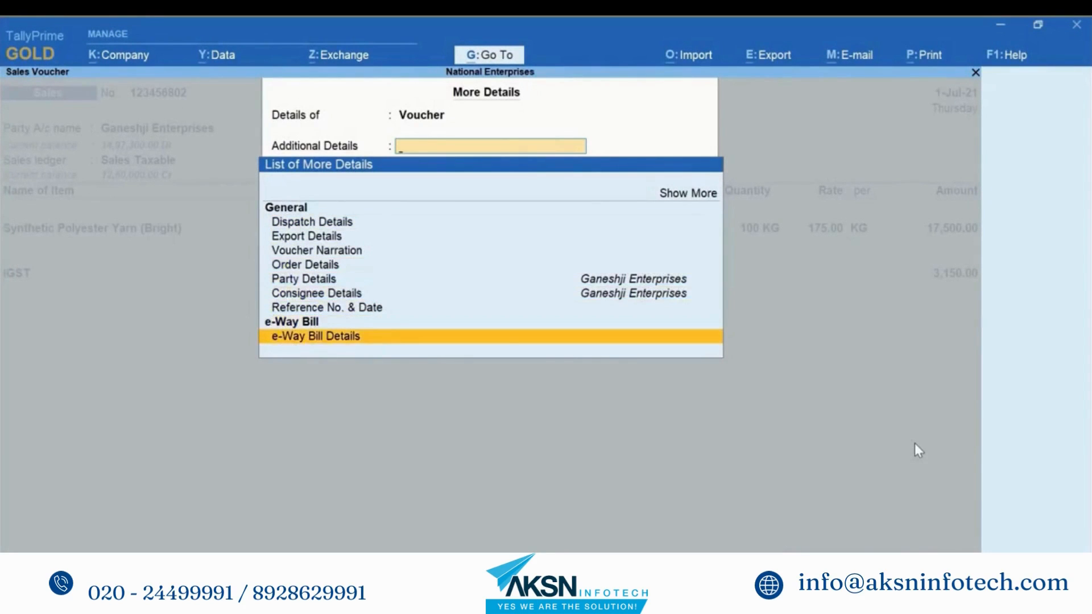
{"action": "key", "text": "Return"}
{"action": "key", "text": "Return"}
{"action": "key", "text": "Return"}
{"action": "key", "text": "Return"}
{"action": "key", "text": "Return"}
{"action": "key", "text": "Return"}
{"action": "key", "text": "Return"}
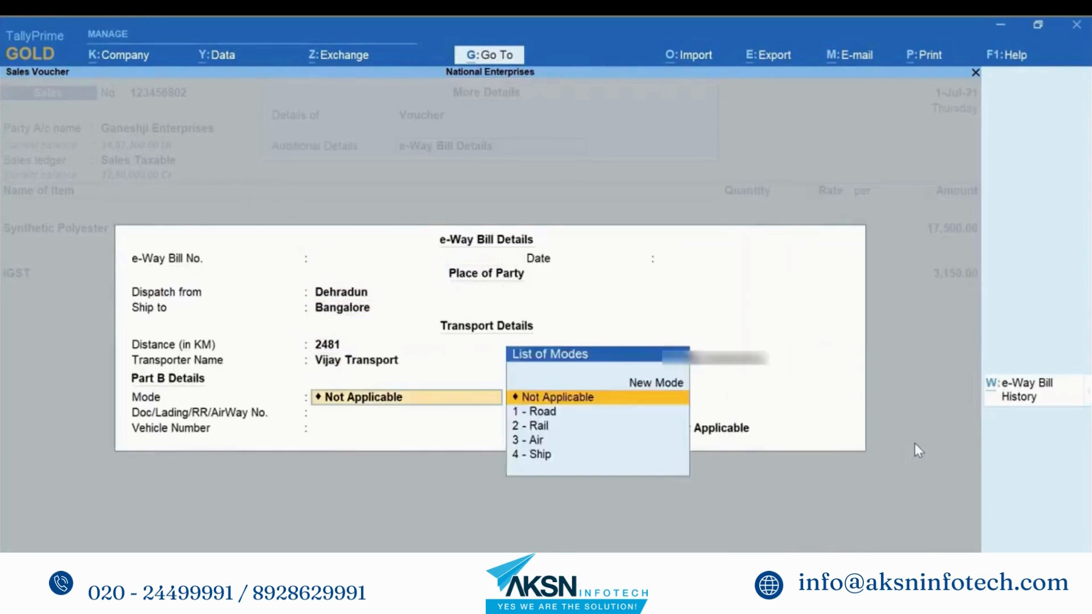
{"action": "key", "text": "Return"}
{"action": "key", "text": "Return"}
{"action": "key", "text": "Return"}
{"action": "key", "text": "Return"}
{"action": "type", "text": "KA05T2345"}
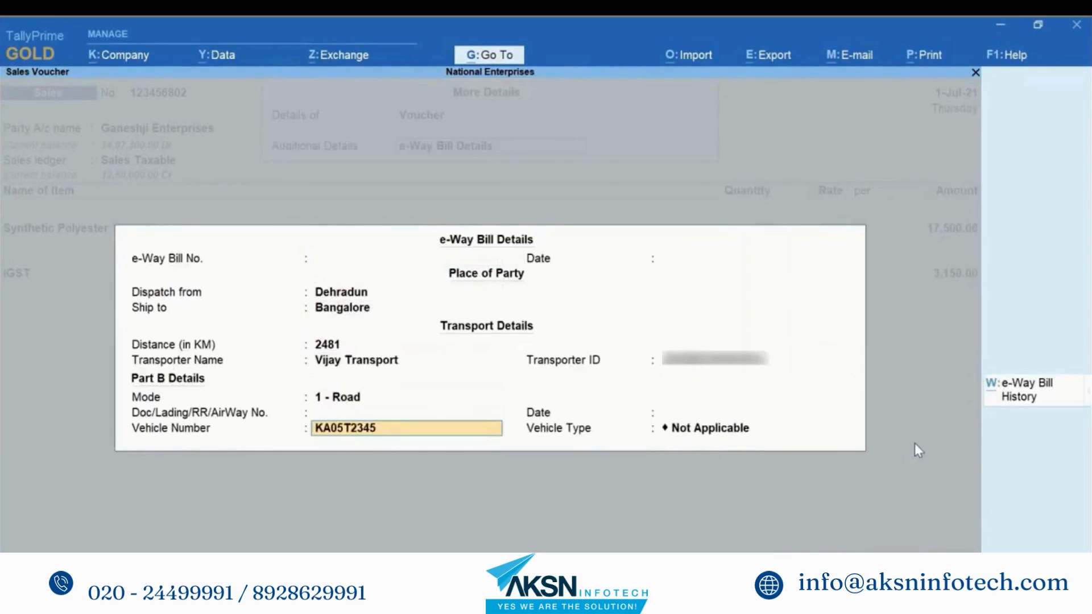
{"action": "key", "text": "Return"}
{"action": "key", "text": "Return"}
{"action": "key", "text": "Return"}
{"action": "key", "text": "Return"}
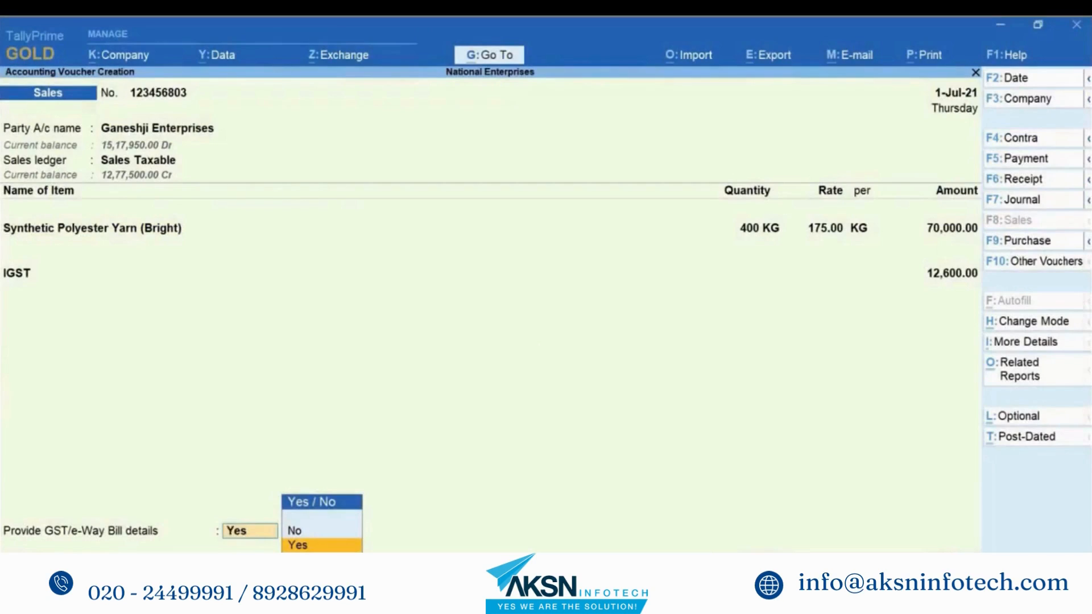
Step: Provide e-Way Bill details and turn on Show Consolidated e-Way Bill No. and Date in F12 configuration
{"action": "key", "text": "Return"}
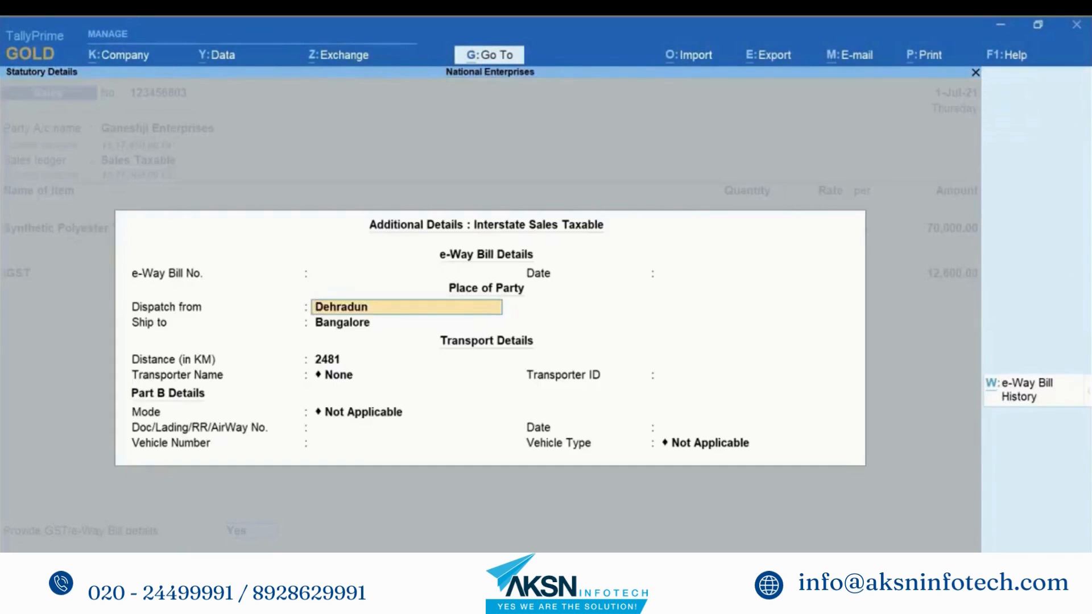
{"action": "key", "text": "F12"}
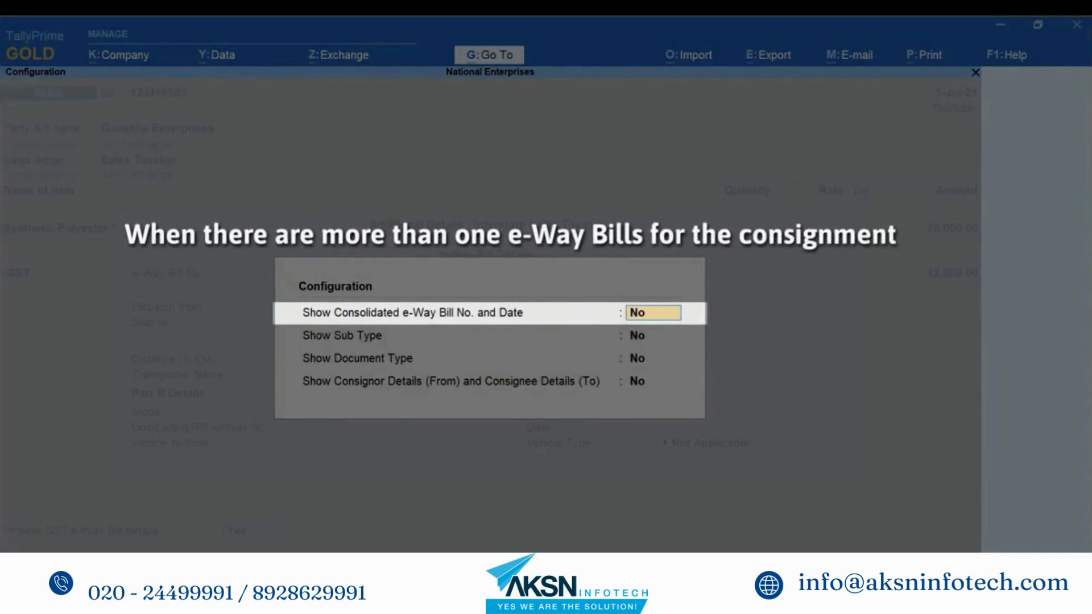
{"action": "type", "text": "Yes"}
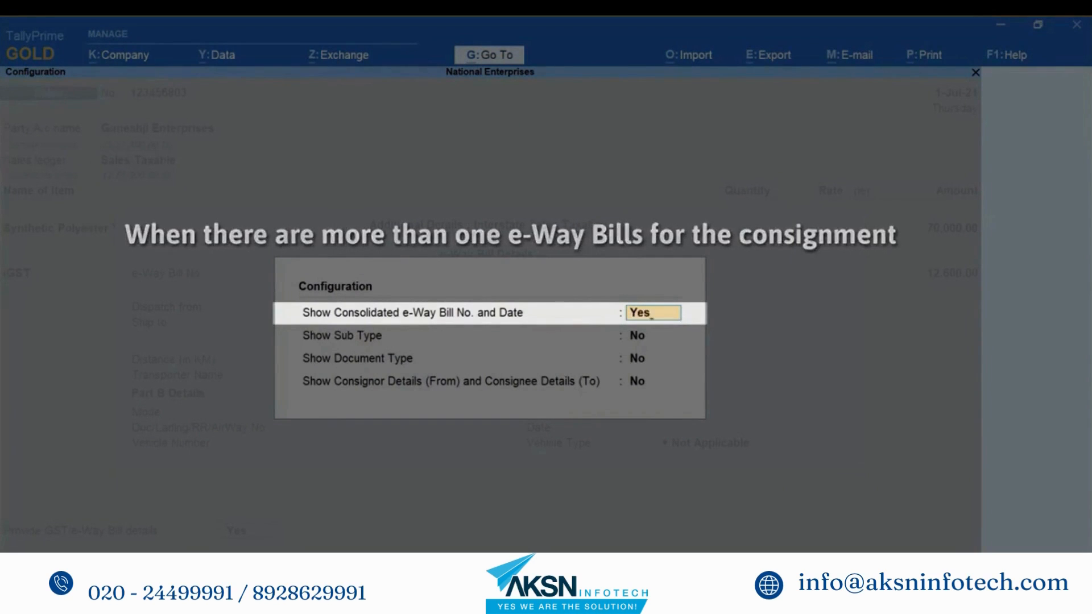
{"action": "key", "text": "Return"}
{"action": "key", "text": "Return"}
{"action": "key", "text": "Return"}
{"action": "key", "text": "Return"}
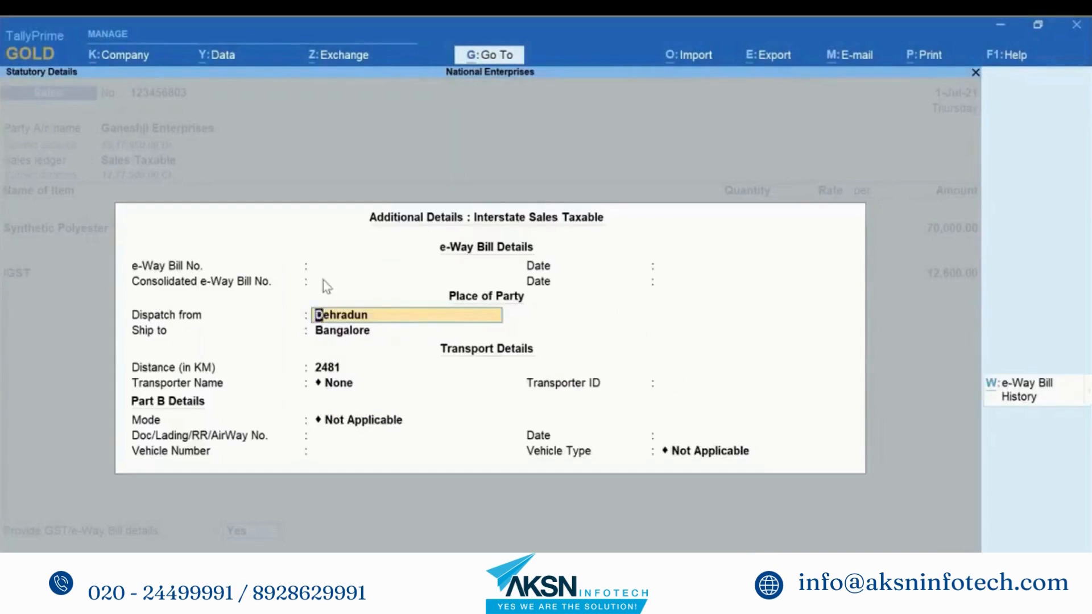
{"action": "left_click", "coordinate": [324, 285]}
{"action": "key", "text": "Return"}
Step: Switch Show Consolidated e-Way Bill No. and Date back to No
{"action": "key", "text": "BackSpace"}
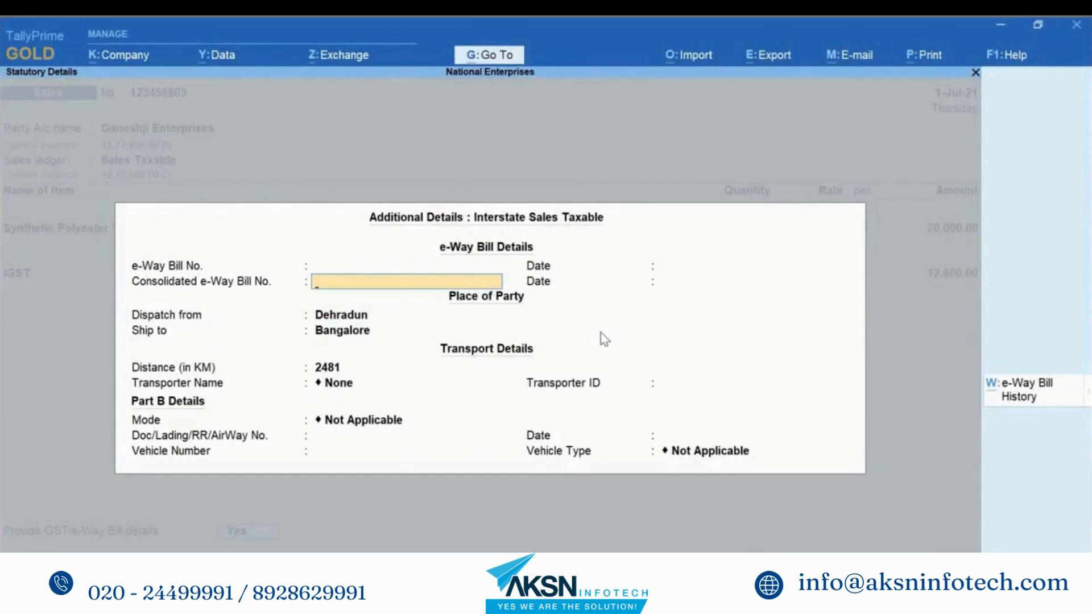
{"action": "key", "text": "F12"}
{"action": "key", "text": "n"}
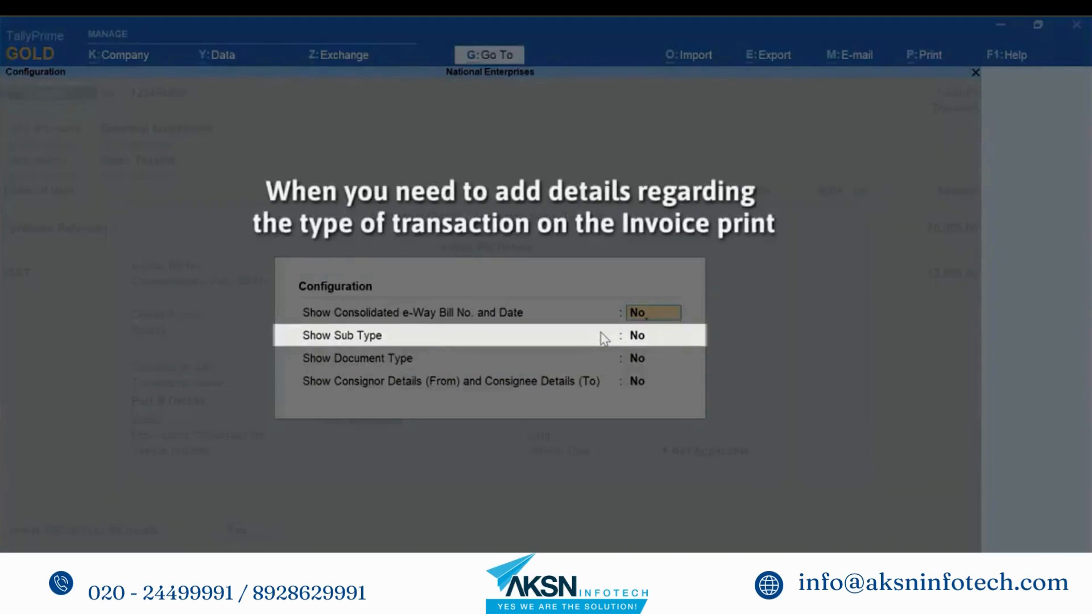
Step: Turn on Show Sub Type in the e-Way Bill configuration and keep Supply as the sub type
{"action": "key", "text": "Return"}
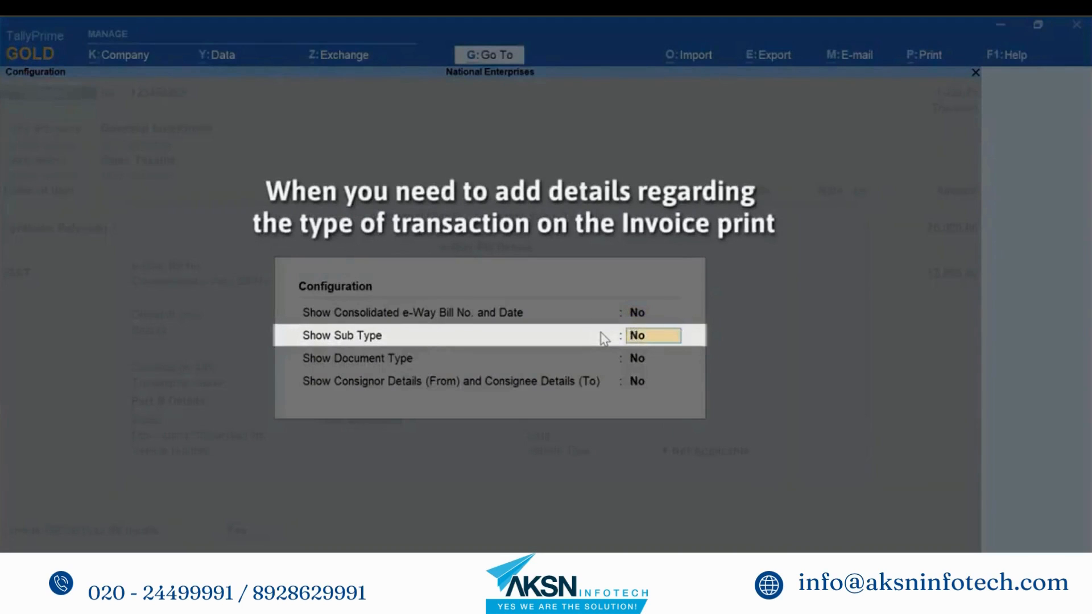
{"action": "key", "text": "y"}
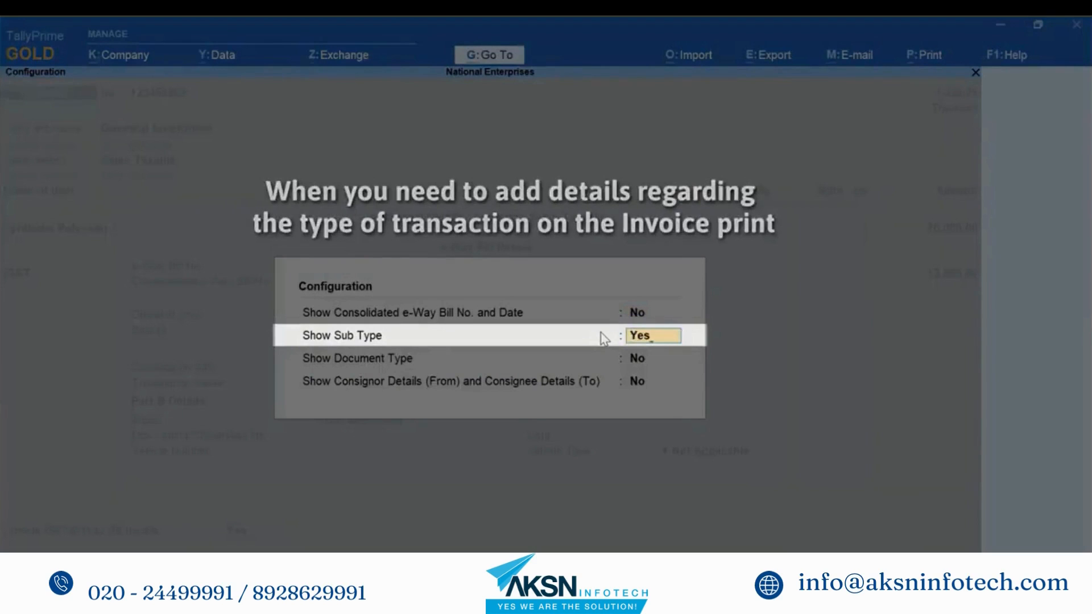
{"action": "key", "text": "Return"}
{"action": "key", "text": "ctrl+a"}
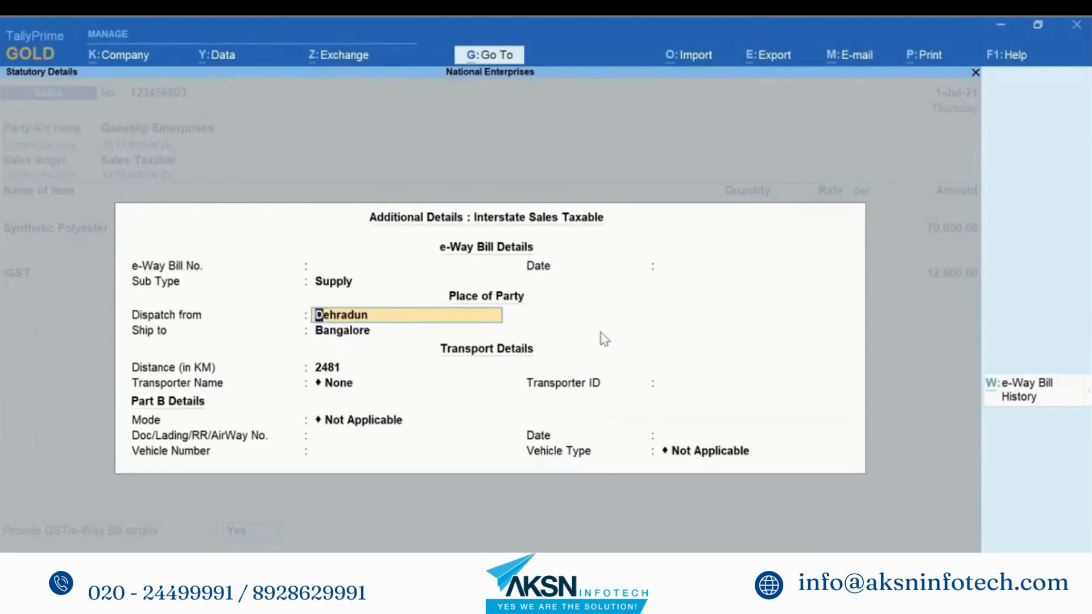
{"action": "key", "text": "BackSpace"}
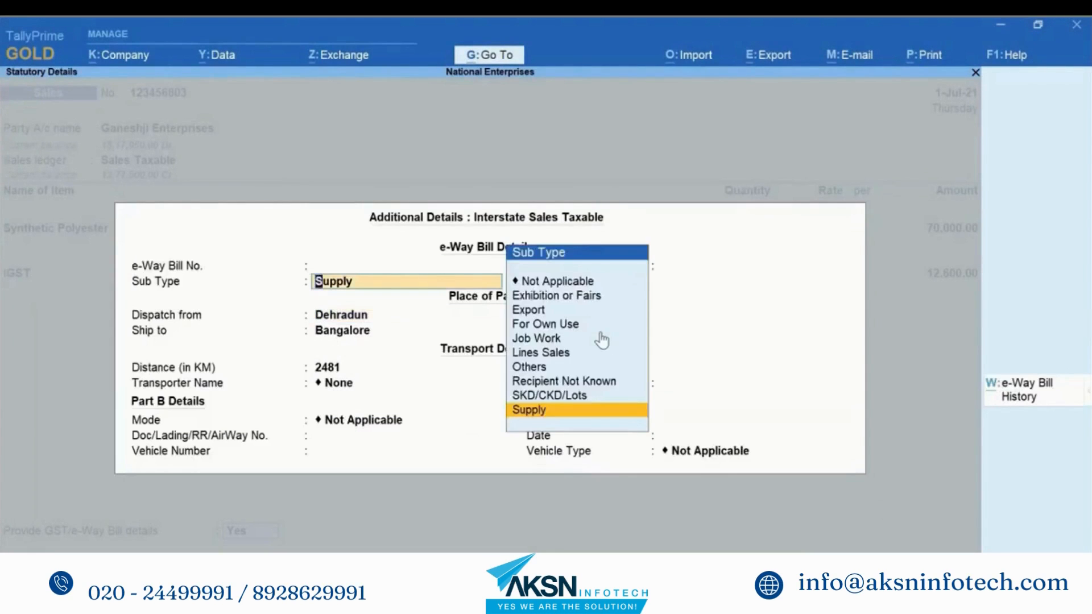
{"action": "key", "text": "Up"}
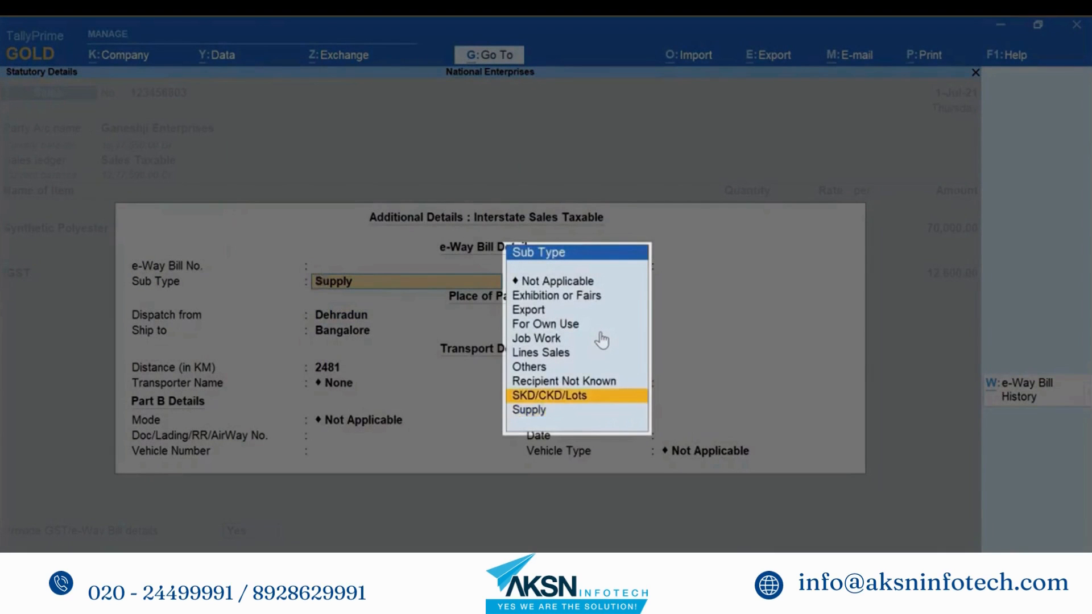
{"action": "key", "text": "Up"}
{"action": "key", "text": "Up"}
{"action": "key", "text": "Up"}
{"action": "key", "text": "Up"}
{"action": "key", "text": "Up"}
{"action": "key", "text": "Up"}
{"action": "key", "text": "Down"}
{"action": "key", "text": "Down"}
{"action": "key", "text": "Down"}
{"action": "key", "text": "Down"}
{"action": "key", "text": "Down"}
{"action": "key", "text": "Down"}
{"action": "key", "text": "Down"}
{"action": "key", "text": "Return"}
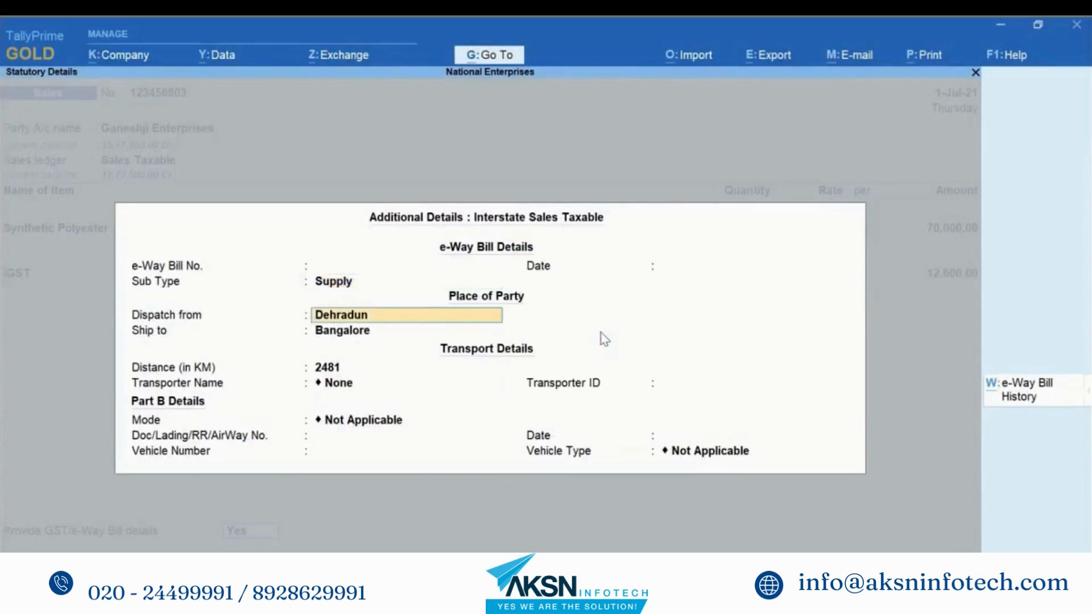
Step: Turn on Show Document Type and set the document type to Tax Invoice
{"action": "key", "text": "F12"}
{"action": "key", "text": "Return"}
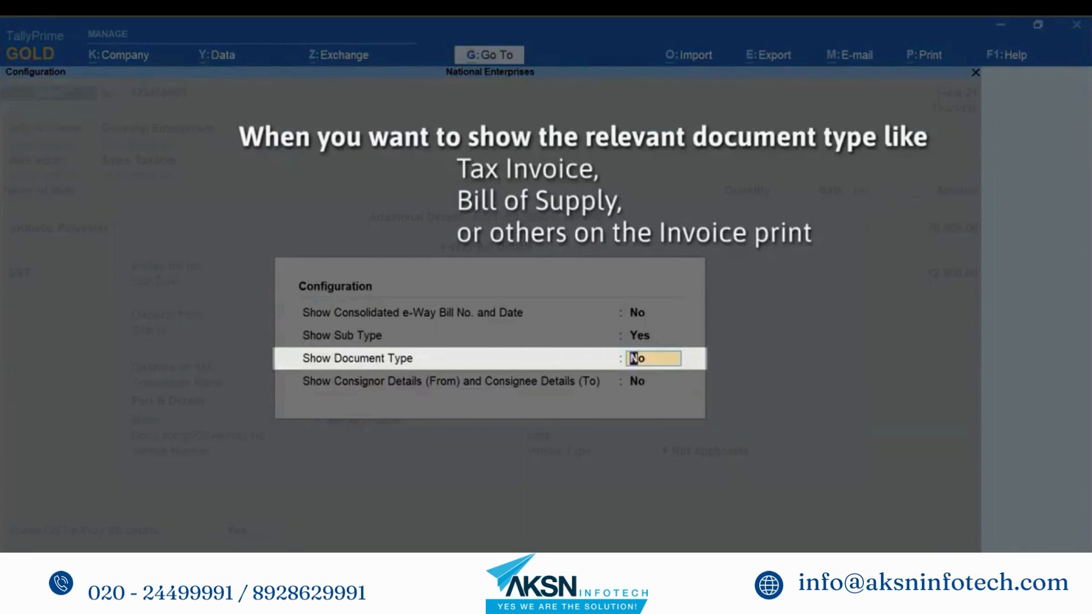
{"action": "type", "text": "y"}
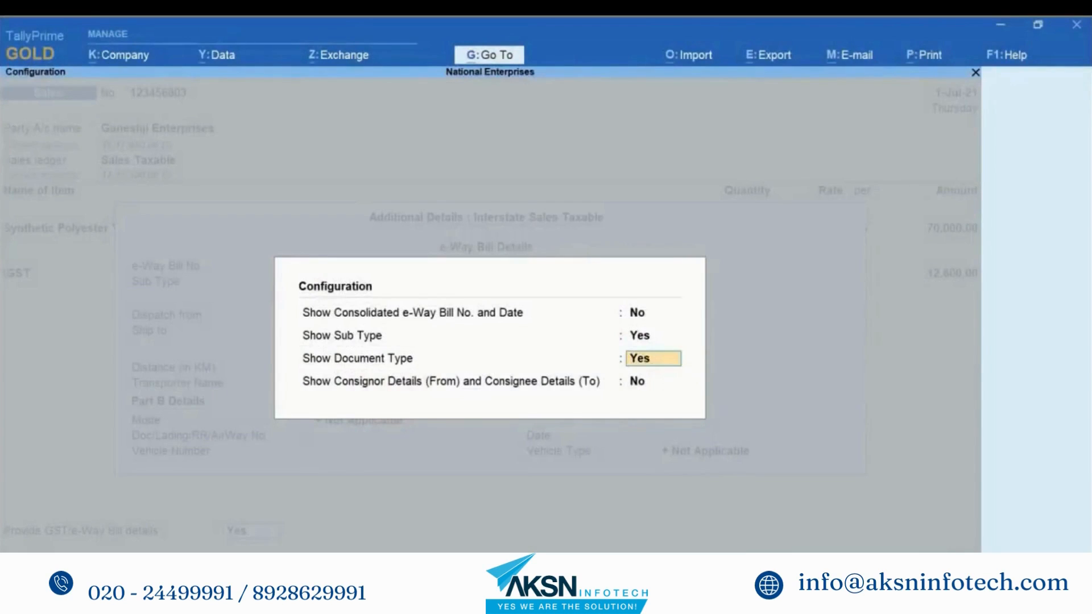
{"action": "key", "text": "Return"}
{"action": "key", "text": "Return"}
{"action": "left_click", "coordinate": [751, 281]}
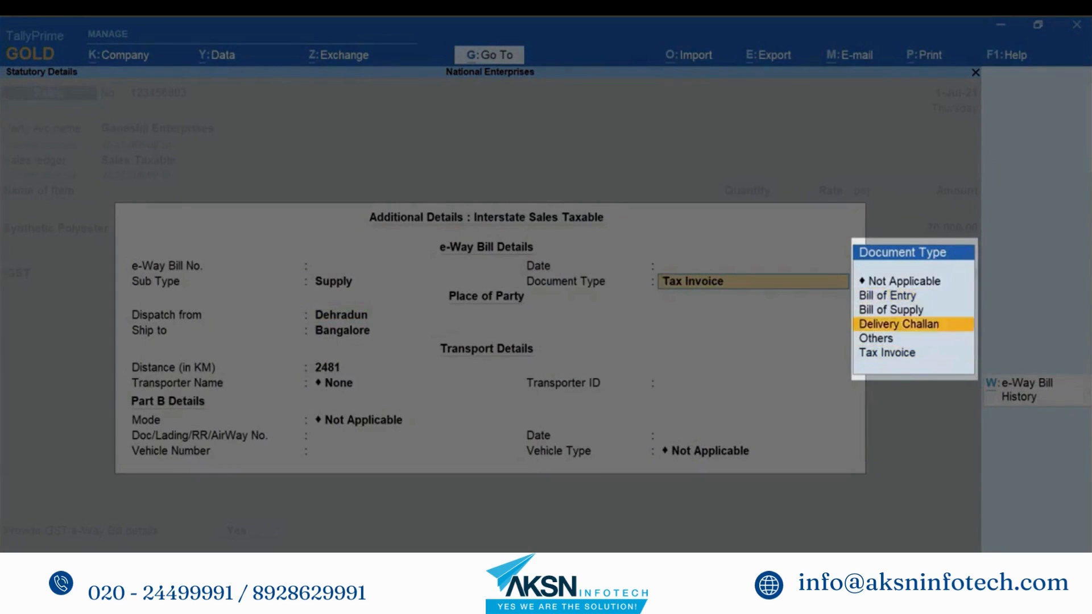
{"action": "key", "text": "Down"}
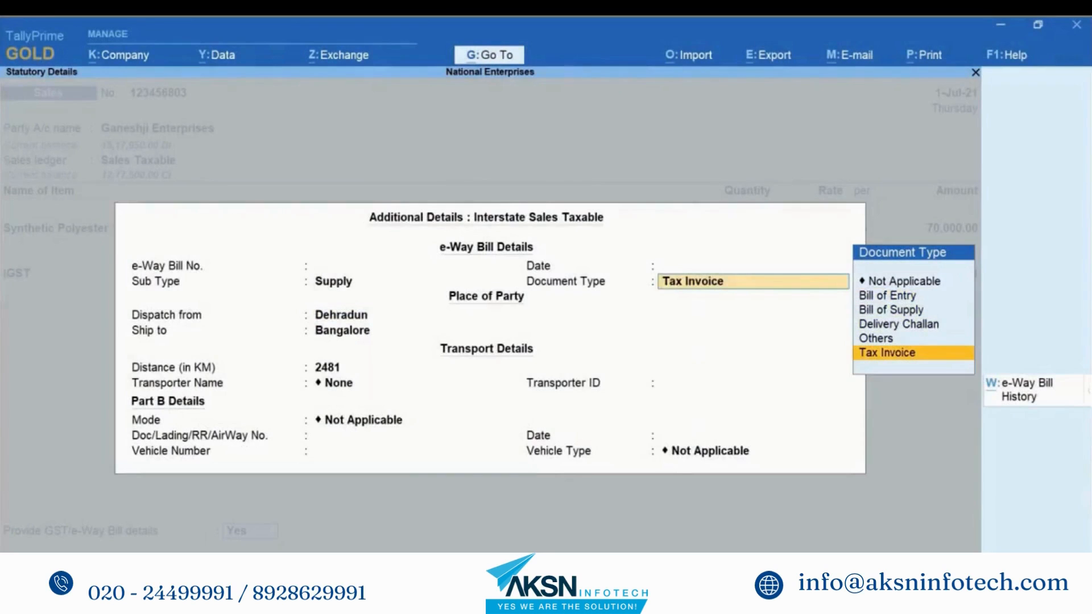
{"action": "key", "text": "Return"}
{"action": "key", "text": "F12"}
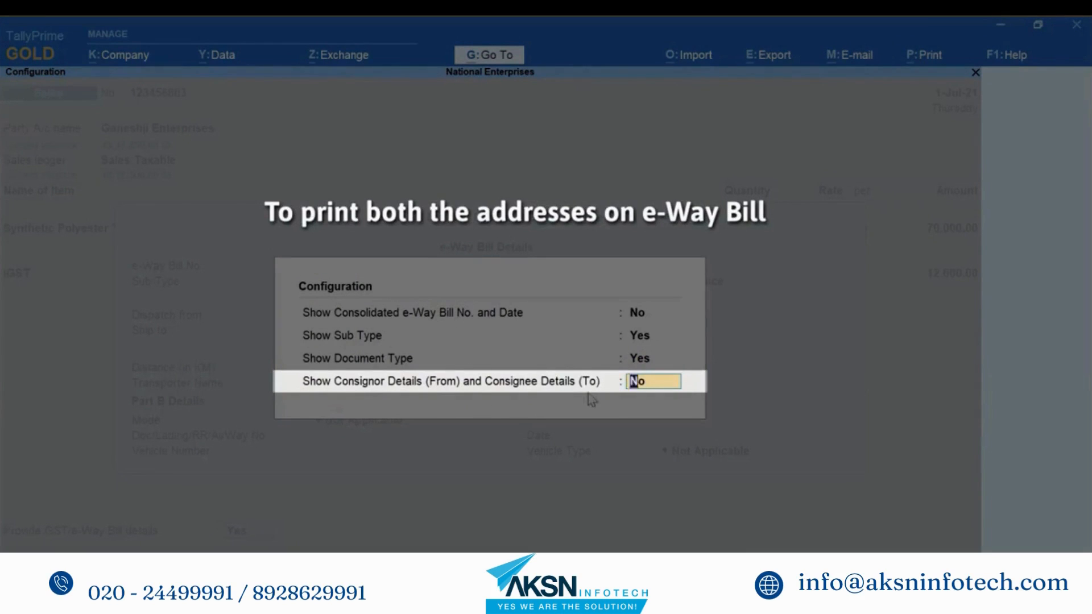
Step: Show consignor/consignee details and accept the Primary addresses, keeping Supply and Tax Invoice
{"action": "type", "text": "Yes"}
{"action": "key", "text": "Return"}
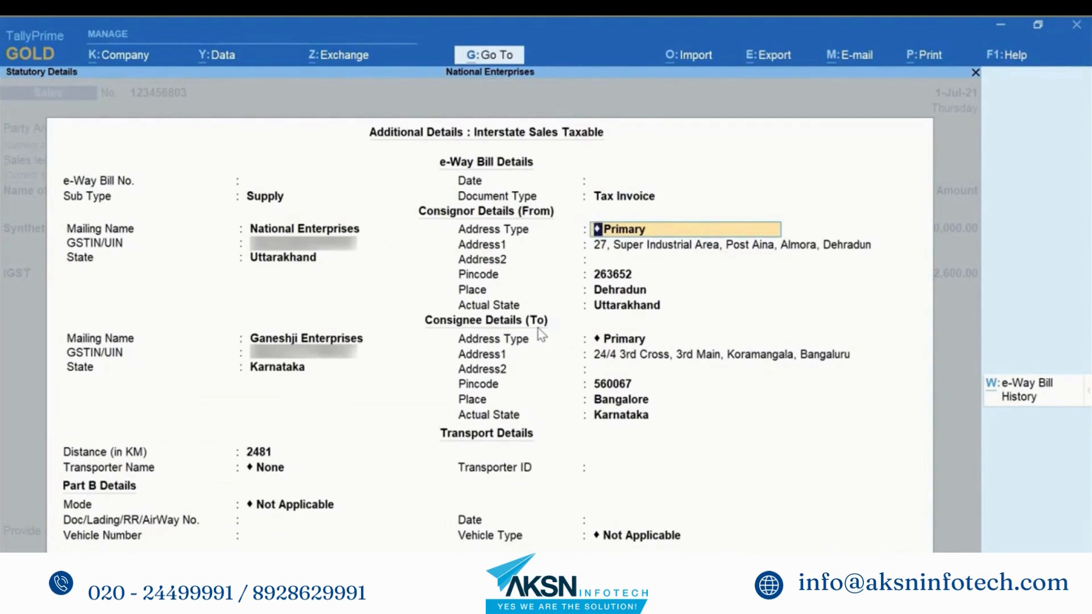
{"action": "key", "text": "BackSpace"}
{"action": "key", "text": "BackSpace"}
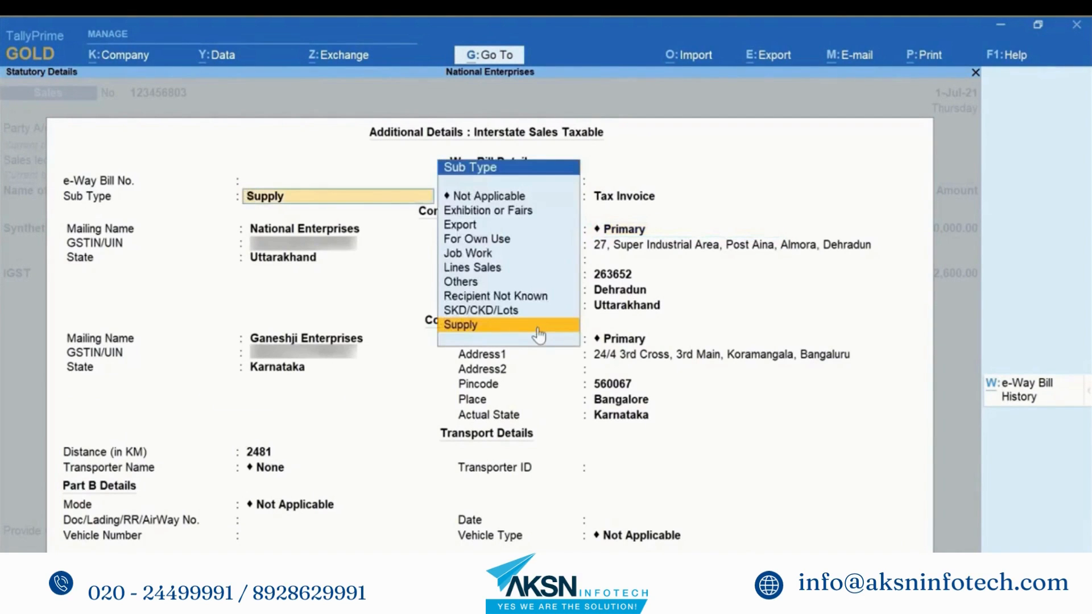
{"action": "key", "text": "Return"}
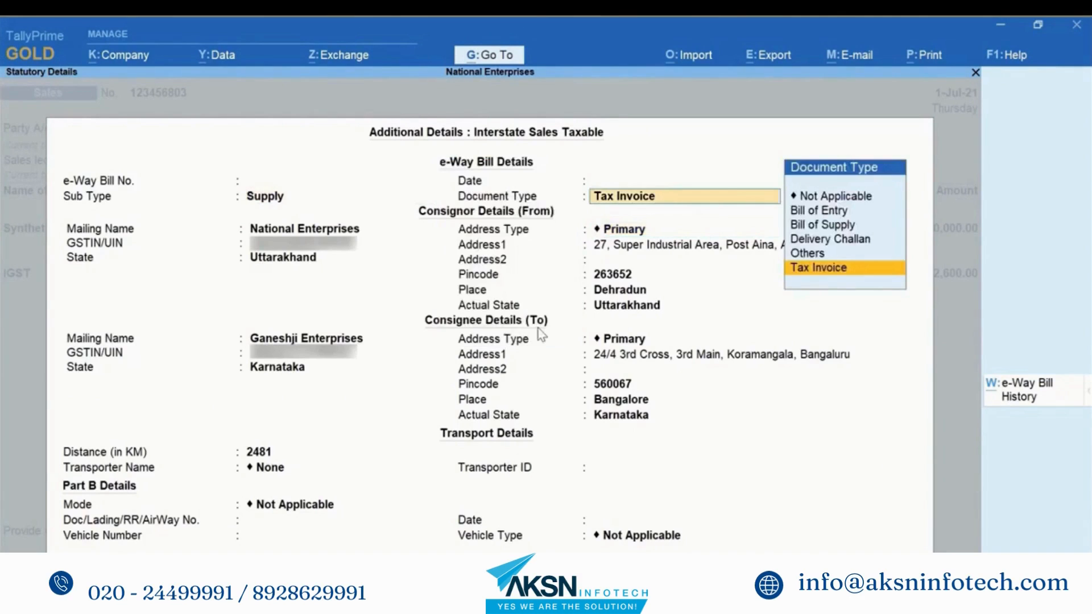
{"action": "key", "text": "Return"}
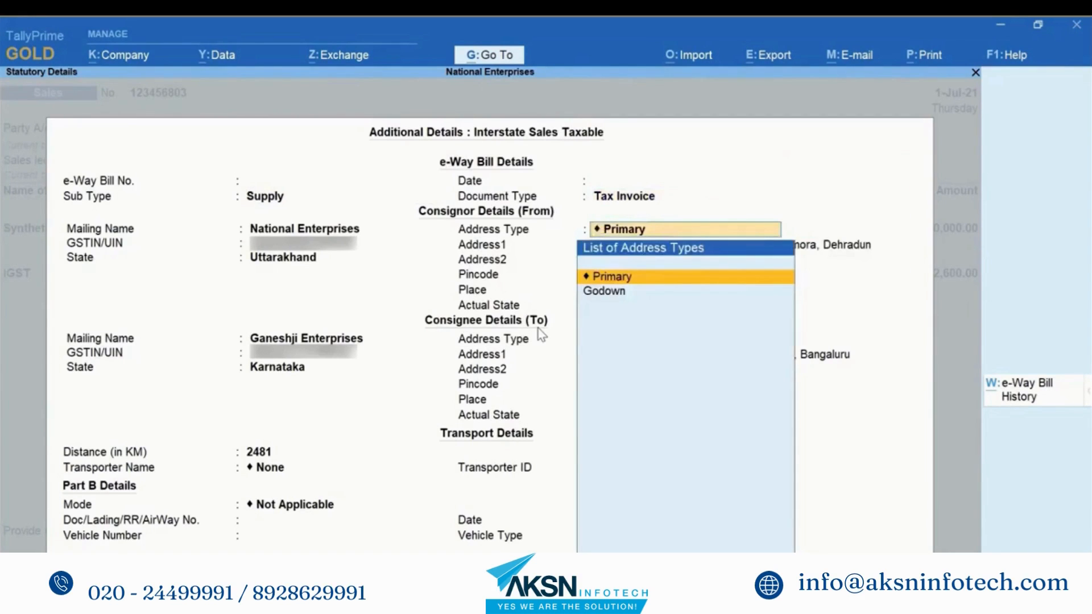
{"action": "key", "text": "Return"}
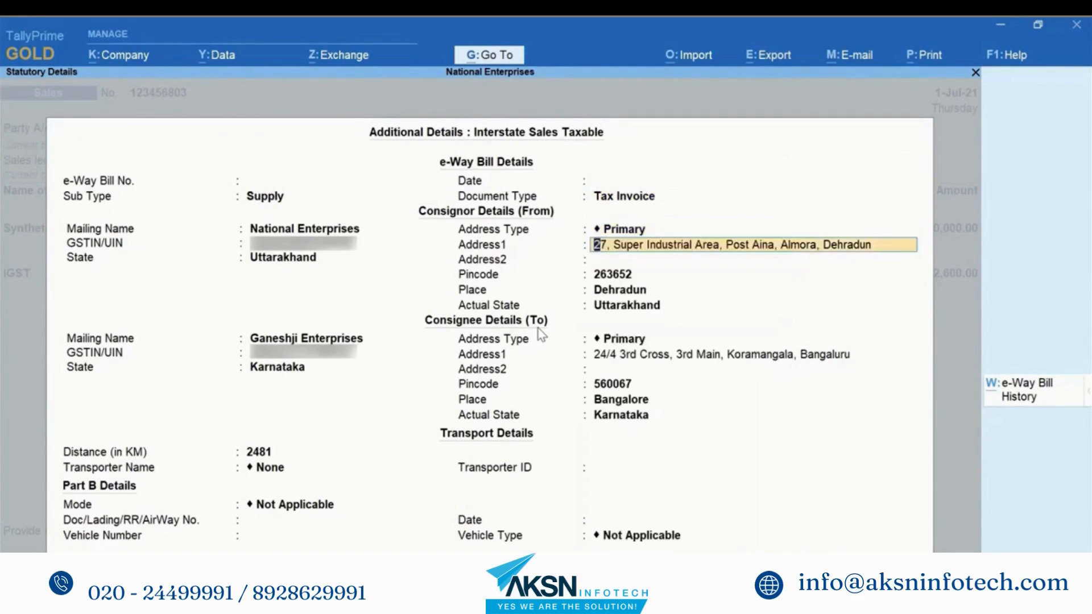
{"action": "key", "text": "Return"}
{"action": "key", "text": "Return"}
{"action": "key", "text": "Return"}
{"action": "key", "text": "Return"}
{"action": "key", "text": "Return"}
{"action": "key", "text": "Return"}
{"action": "key", "text": "Return"}
{"action": "key", "text": "Return"}
{"action": "key", "text": "Down"}
{"action": "key", "text": "Return"}
{"action": "key", "text": "Return"}
{"action": "type", "text": "KA05"}
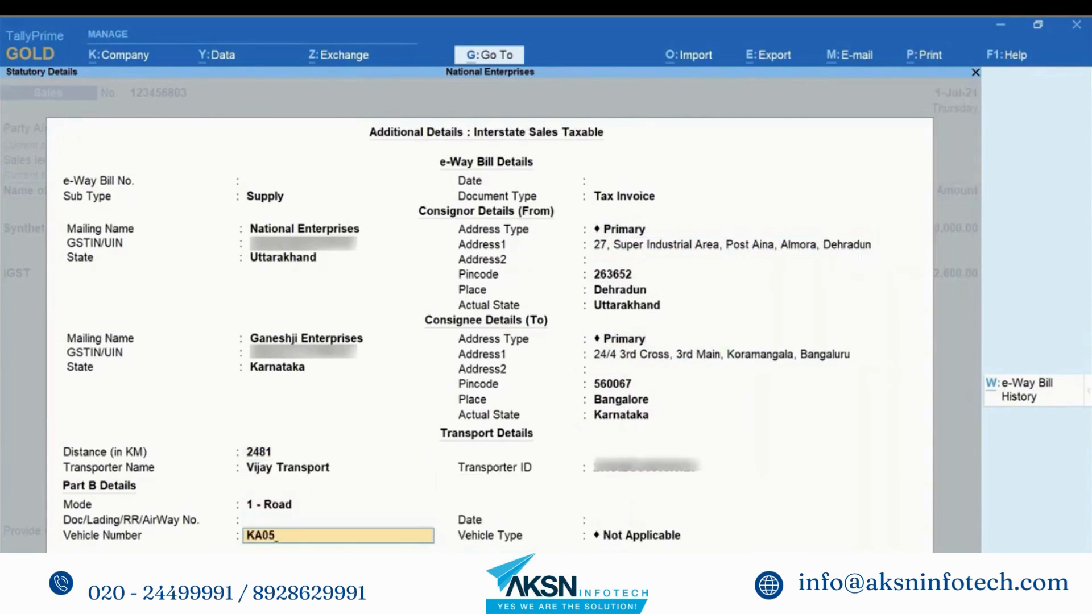
{"action": "type", "text": "N3241"}
{"action": "key", "text": "Return"}
{"action": "key", "text": "Return"}
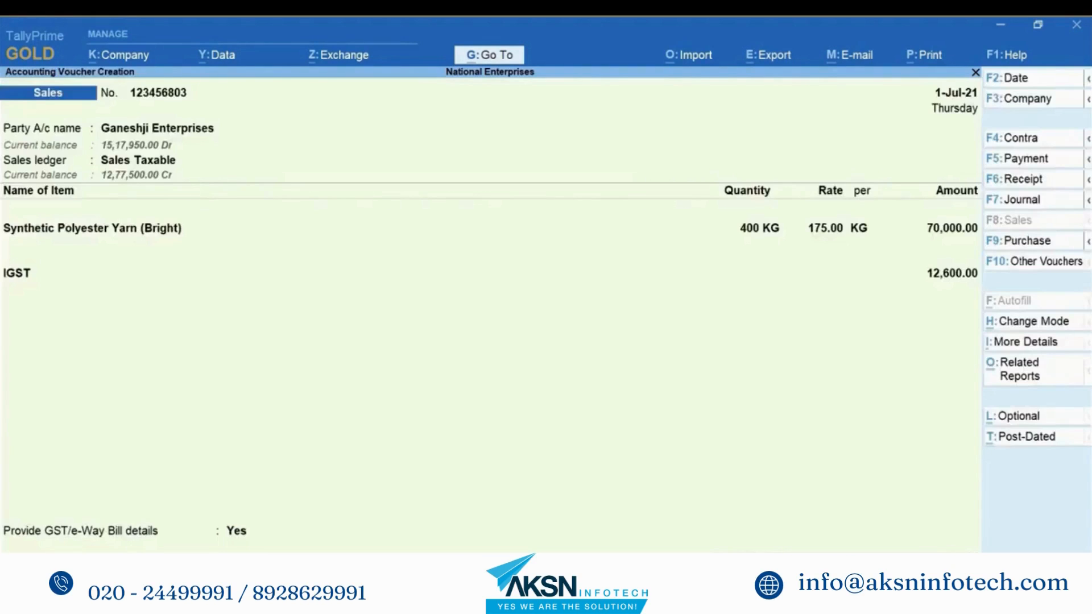
Step: Save invoice 123456803 and send it for e-Way Bill generation
{"action": "key", "text": "ctrl"}
{"action": "key", "text": "ctrl+a"}
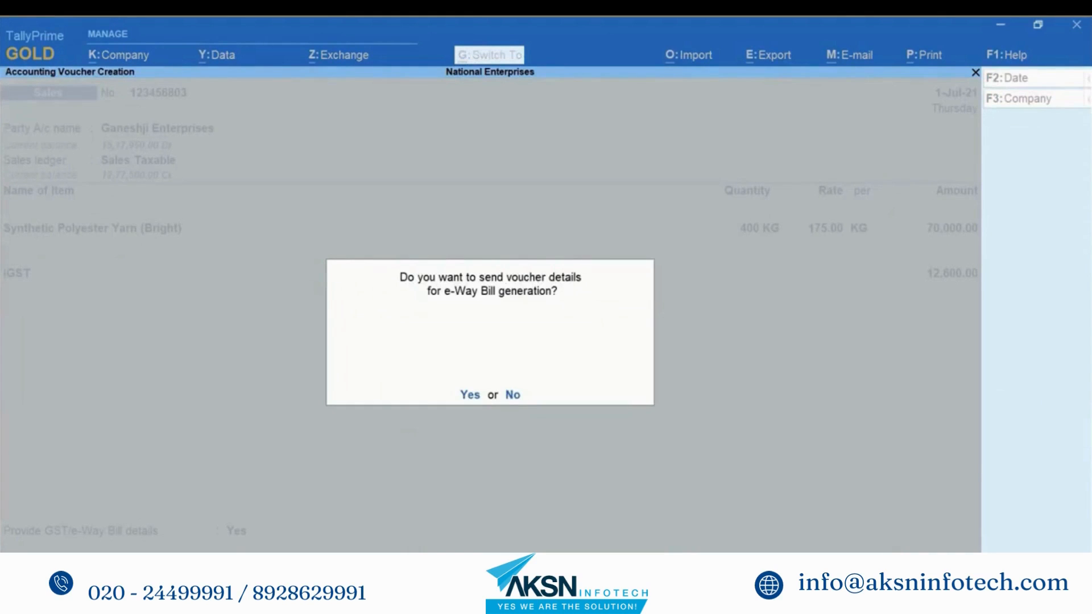
{"action": "key", "text": "y"}
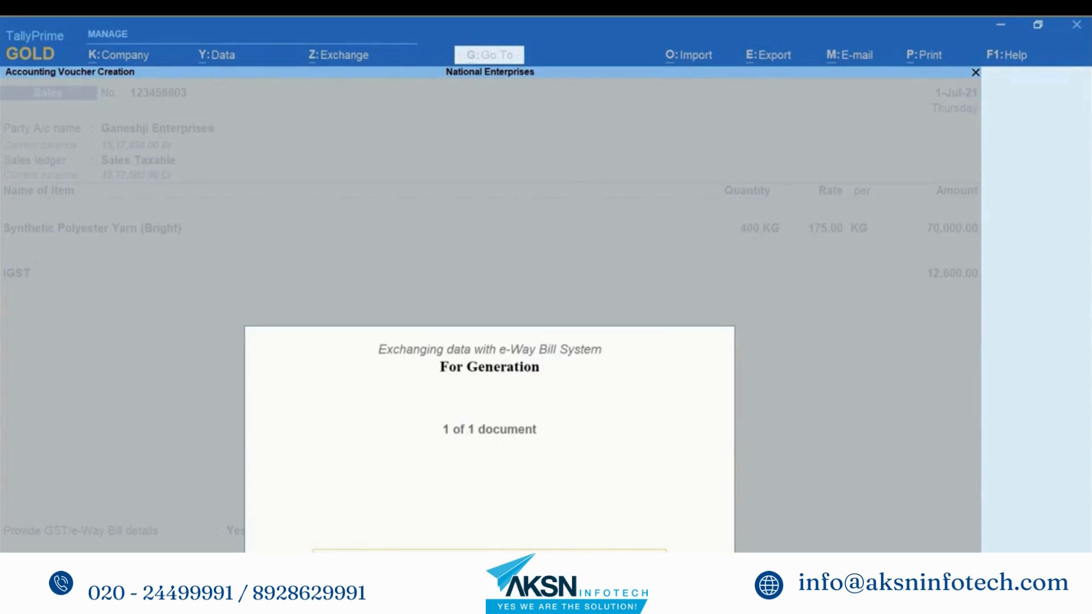
Step: Preview the generated e-Way Bill with its QR code, zoomed in
{"action": "key", "text": "Return"}
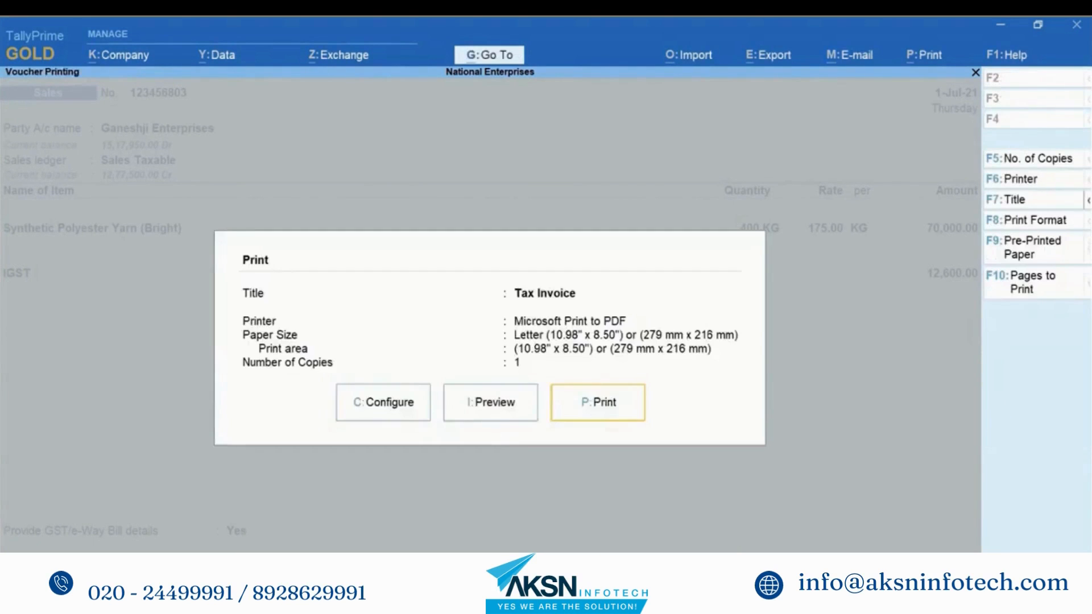
{"action": "left_click", "coordinate": [488, 409]}
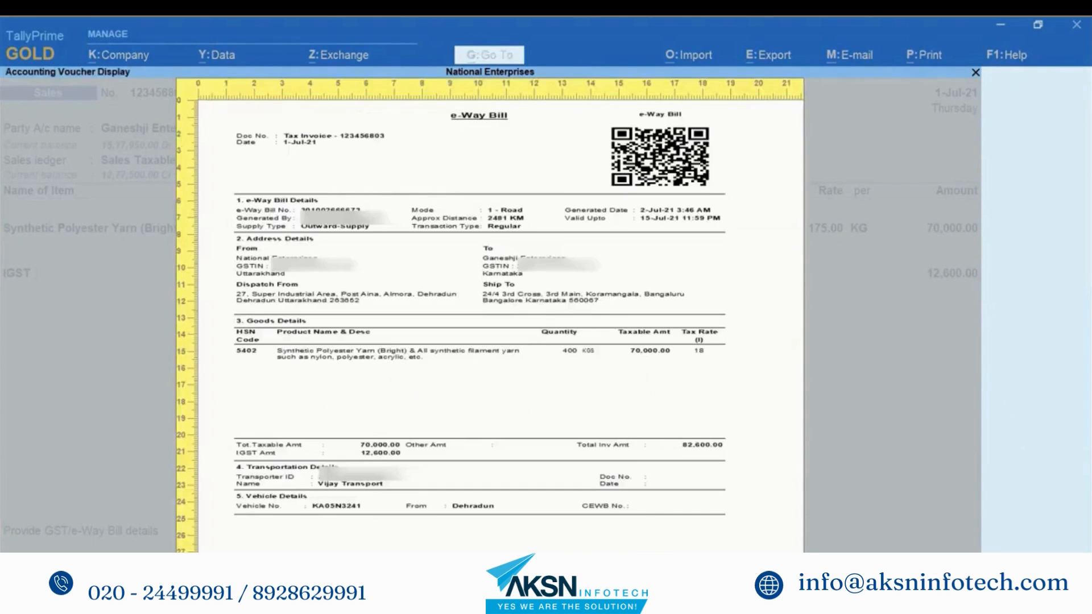
{"action": "key", "text": "alt+z"}
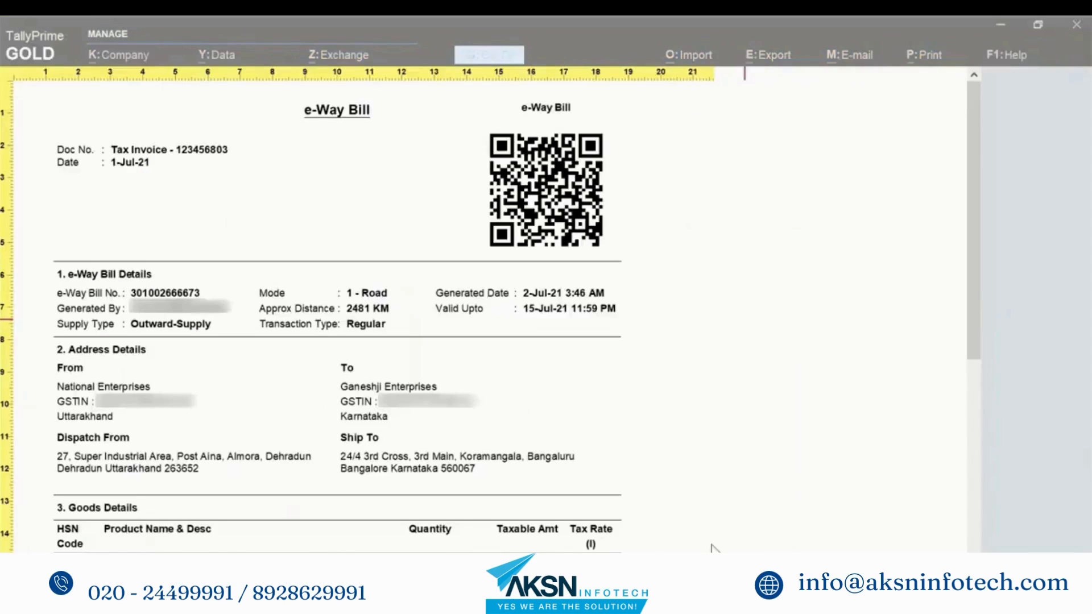
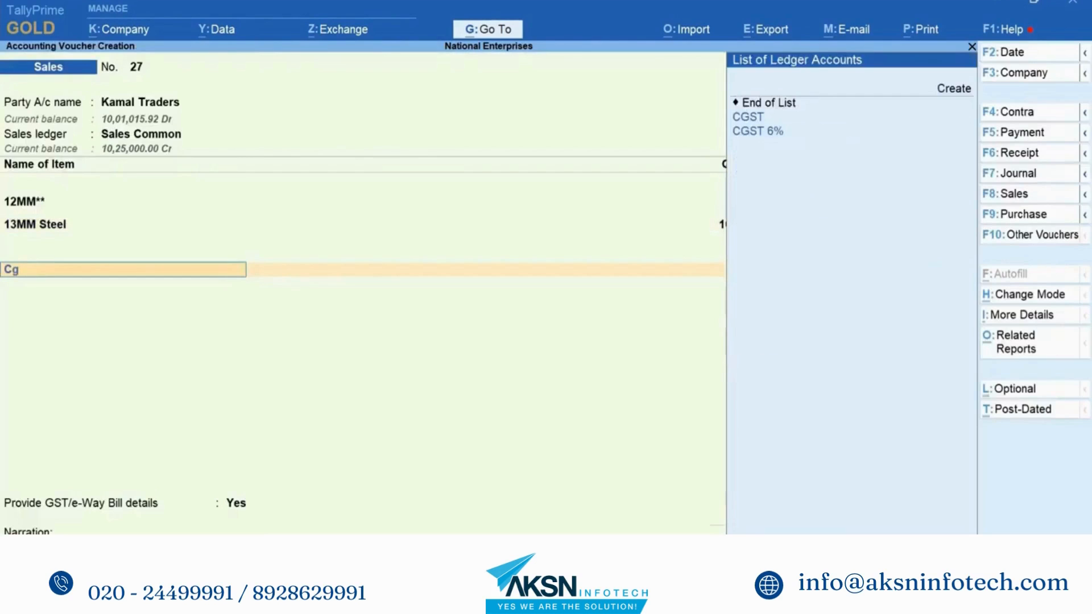
Step: Accept CGST on voucher 27 with a blank amount and start an SGST ledger line
{"action": "key", "text": "Return"}
{"action": "key", "text": "Return"}
{"action": "type", "text": "Sg"}
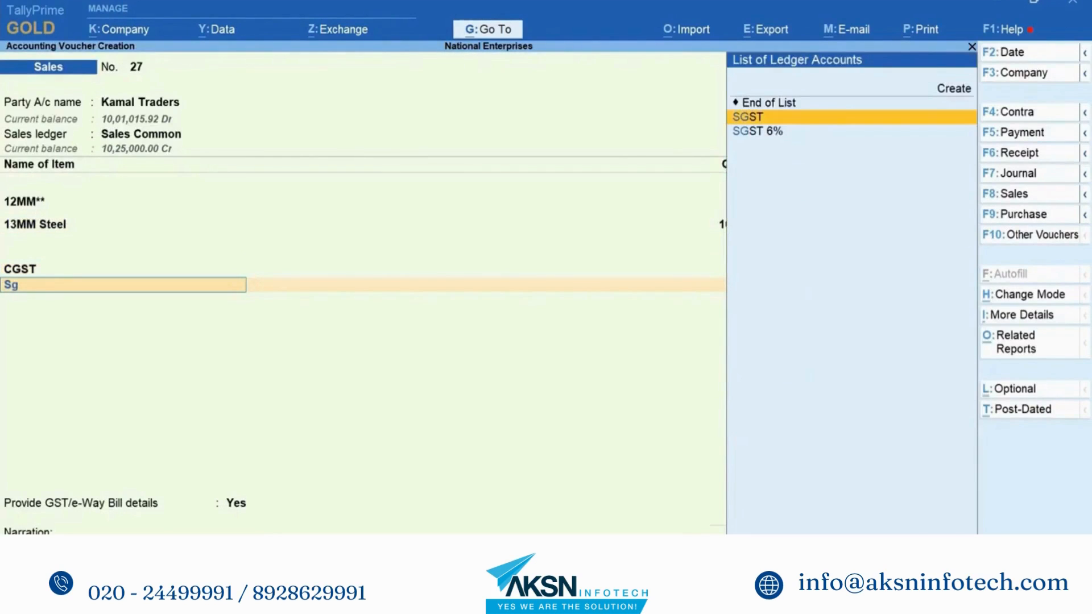
{"action": "key", "text": "Return"}
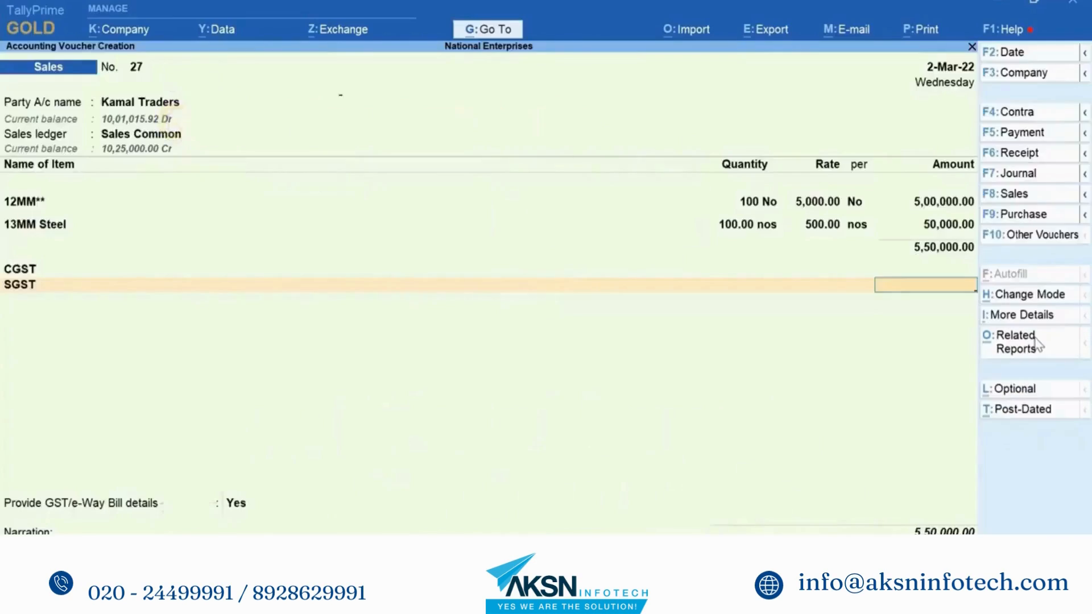
Step: Check voucher 27's GST Tax Analysis, dismiss the not-supported message, and drop the empty ledger row
{"action": "left_click", "coordinate": [1036, 343]}
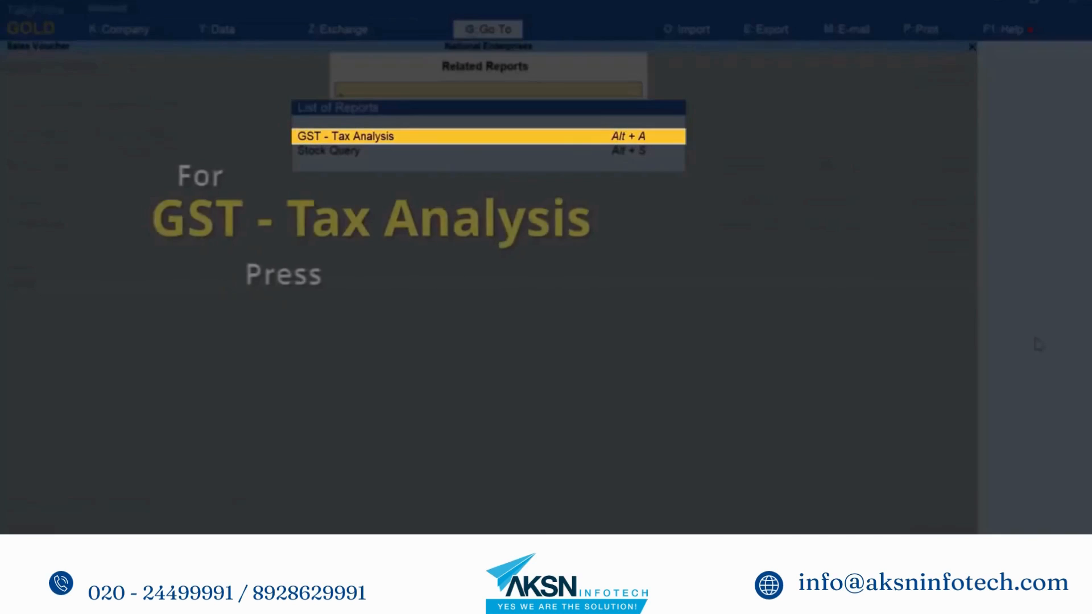
{"action": "key", "text": "alt+a"}
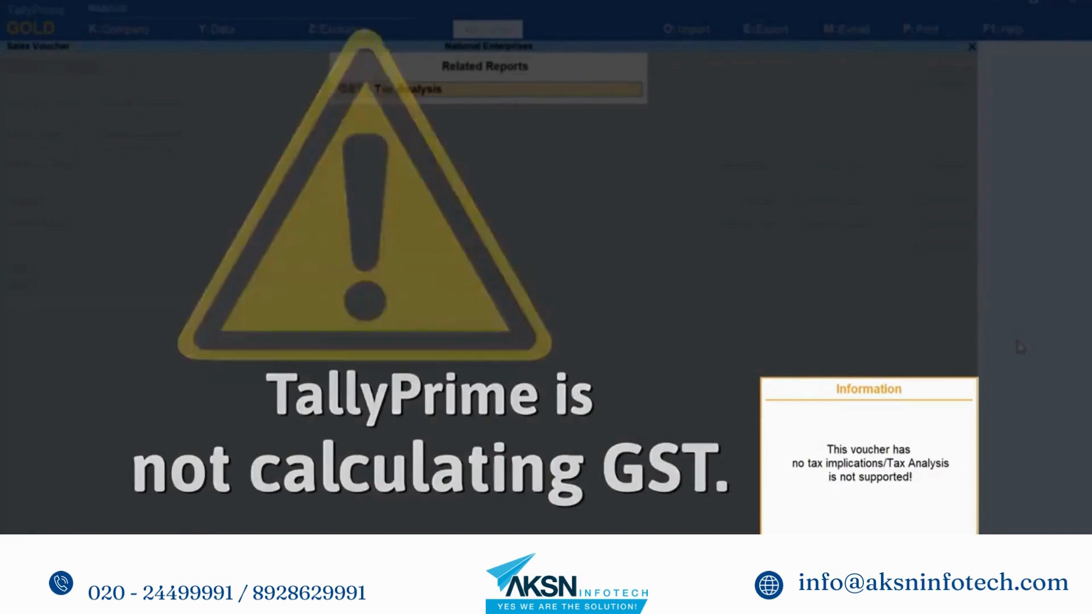
{"action": "key", "text": "Escape"}
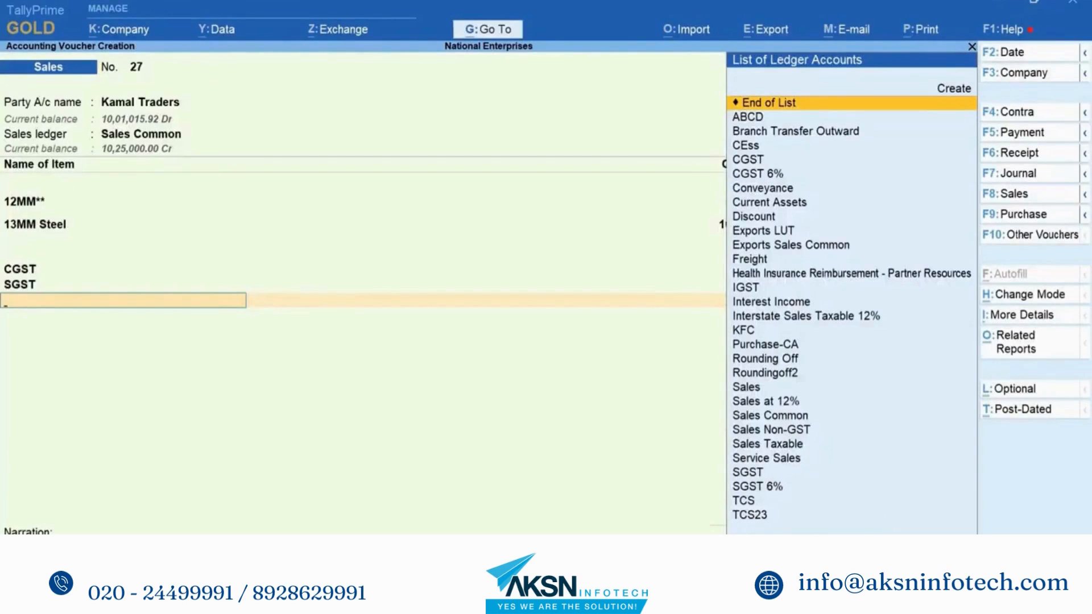
{"action": "key", "text": "BackSpace"}
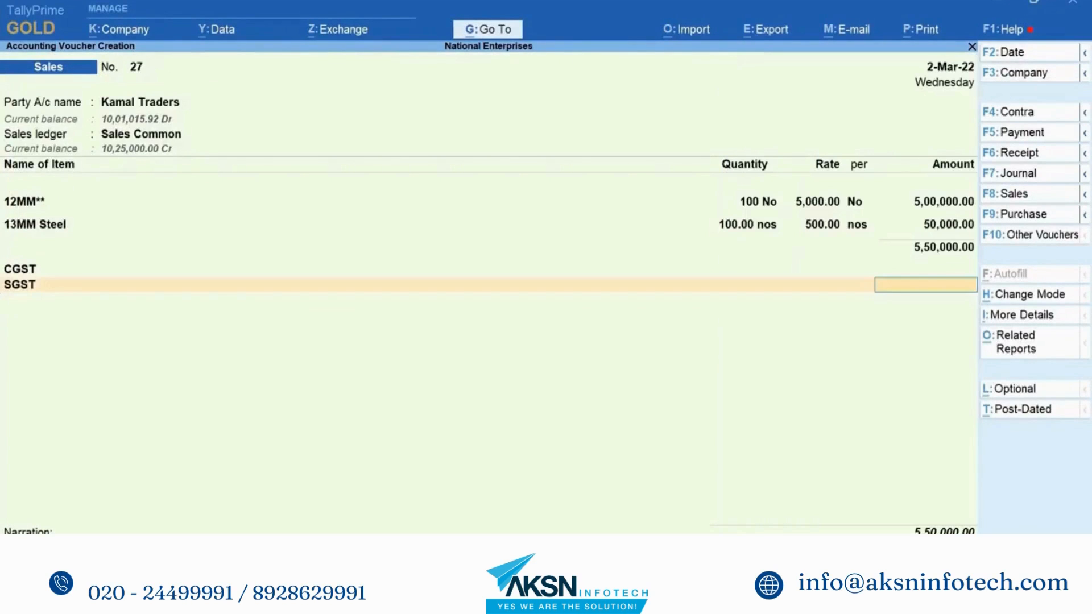
Step: Alter the Sales Common ledger to be GST applicable, Taxable, with 18% integrated tax
{"action": "key", "text": "BackSpace"}
{"action": "key", "text": "BackSpace"}
{"action": "key", "text": "BackSpace"}
{"action": "key", "text": "BackSpace"}
{"action": "key", "text": "BackSpace"}
{"action": "key", "text": "ctrl+Return"}
{"action": "key", "text": "Return"}
{"action": "key", "text": "Return"}
{"action": "key", "text": "Return"}
{"action": "key", "text": "Return"}
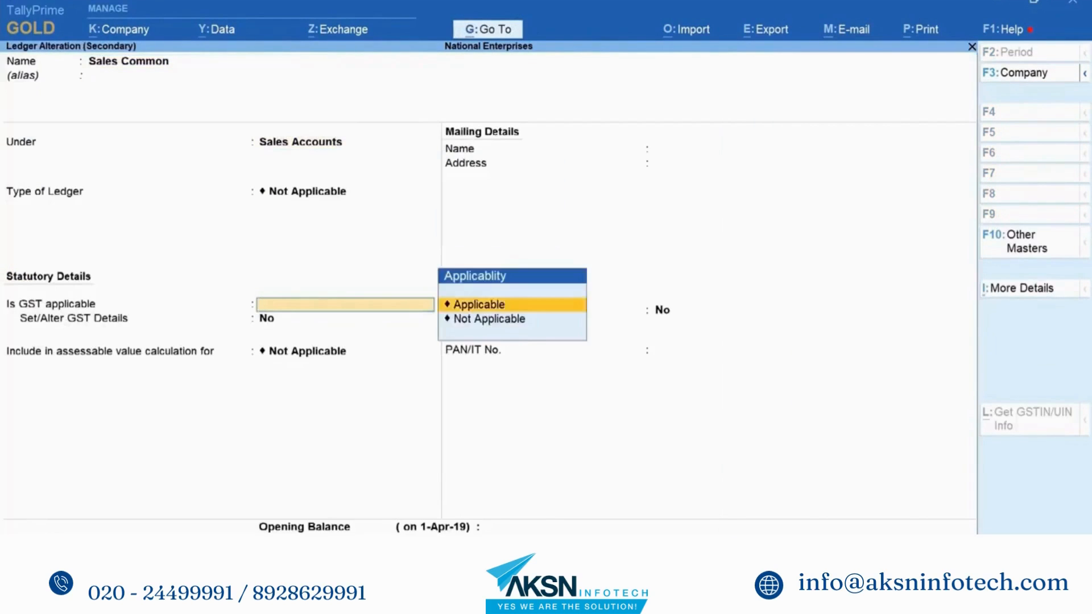
{"action": "key", "text": "Return"}
{"action": "key", "text": "y"}
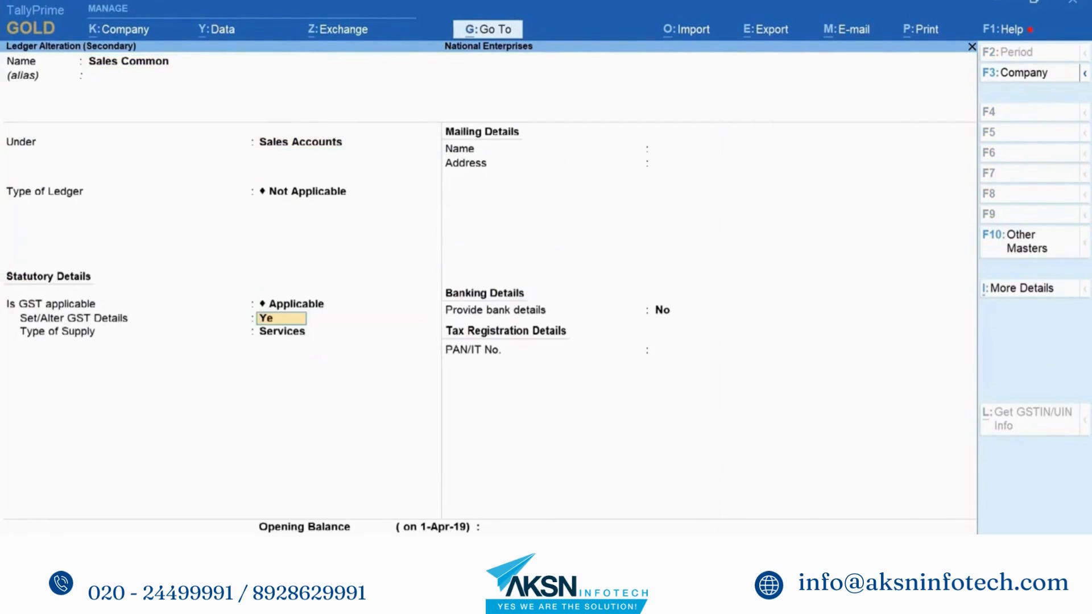
{"action": "key", "text": "Return"}
{"action": "key", "text": "Return"}
{"action": "key", "text": "Return"}
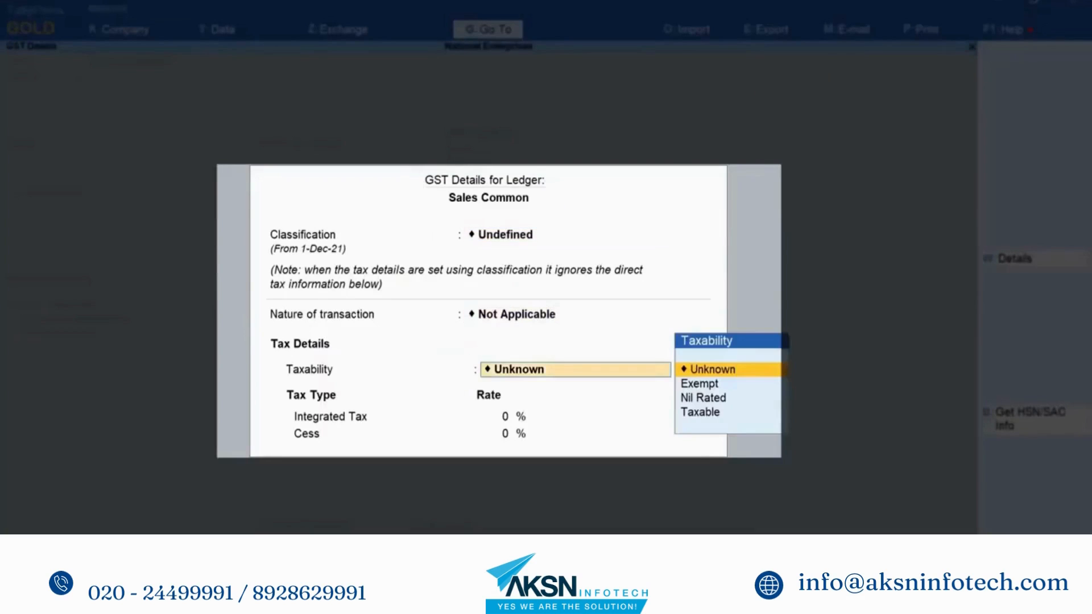
{"action": "key", "text": "Down"}
{"action": "key", "text": "Down"}
{"action": "key", "text": "Down"}
{"action": "key", "text": "Return"}
{"action": "type", "text": "18"}
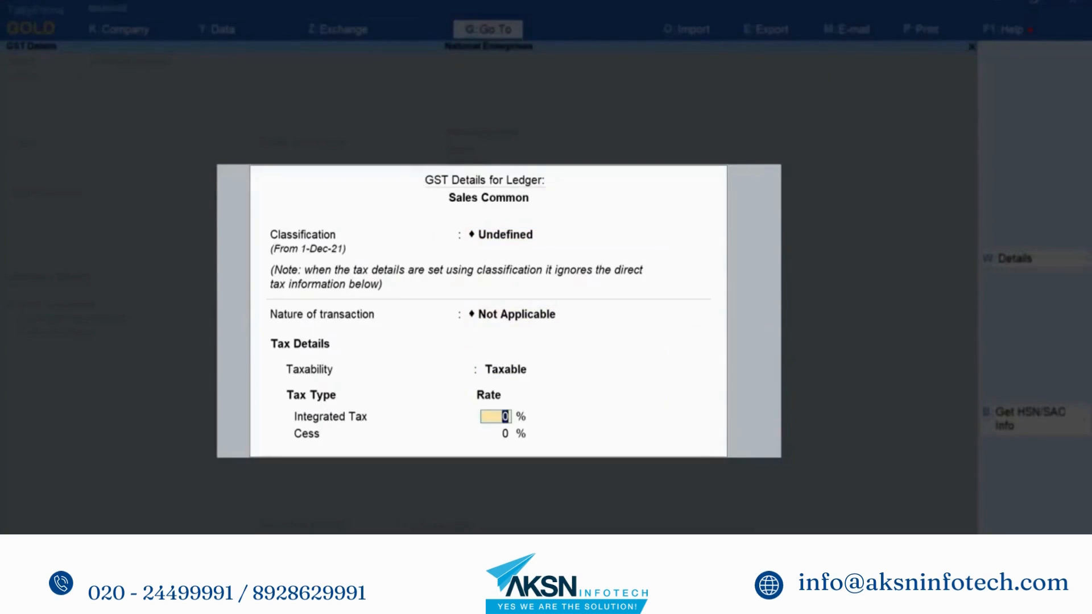
{"action": "key", "text": "Return"}
{"action": "key", "text": "Return"}
{"action": "key", "text": "Return"}
{"action": "key", "text": "Return"}
{"action": "key", "text": "Return"}
{"action": "key", "text": "Return"}
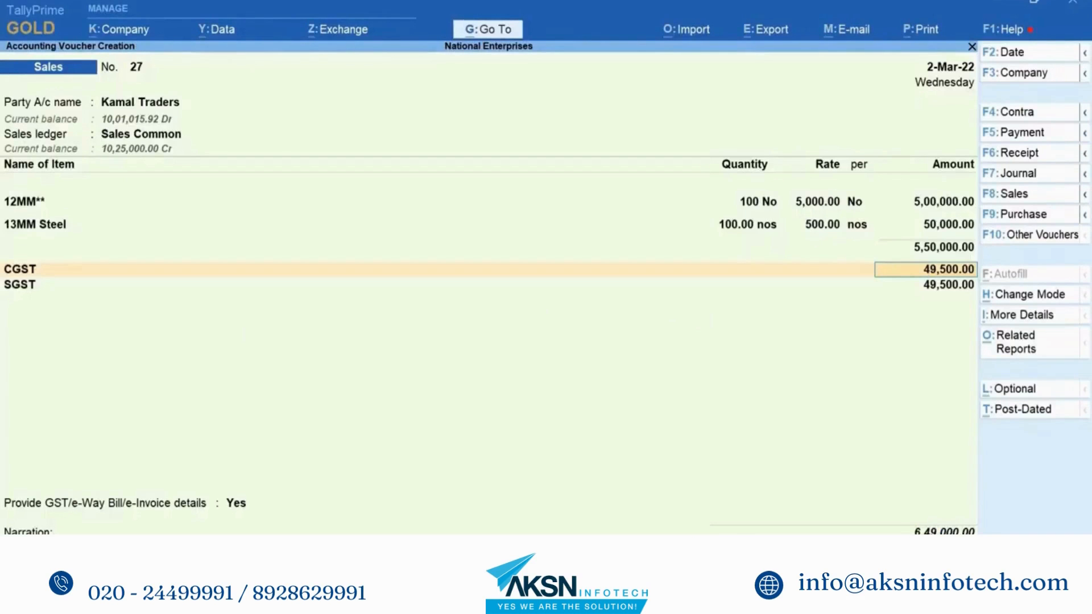
{"action": "key", "text": "Return"}
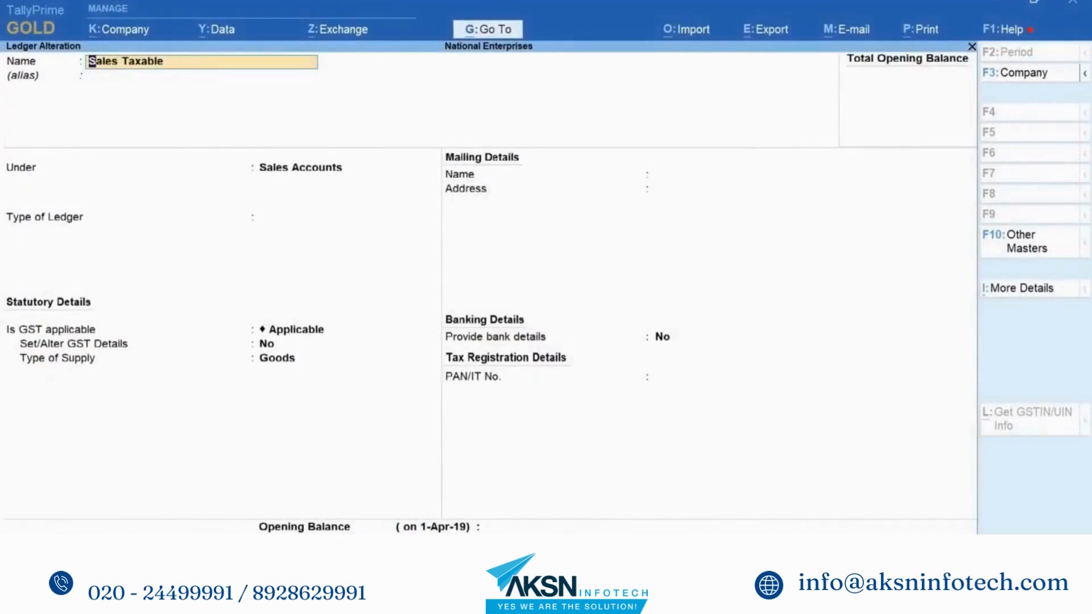
Step: Save Sales Taxable as Interstate Sales Taxable at 18%, Goods supply, then return to Gateway
{"action": "key", "text": "Return"}
{"action": "key", "text": "Return"}
{"action": "key", "text": "Return"}
{"action": "key", "text": "Return"}
{"action": "key", "text": "Return"}
{"action": "type", "text": "y"}
{"action": "key", "text": "Return"}
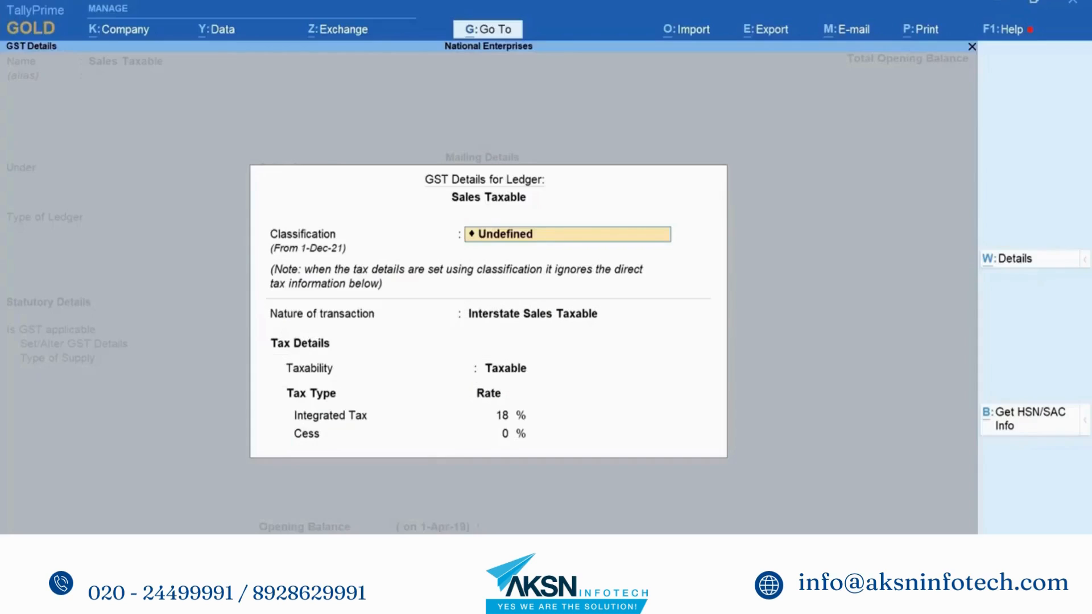
{"action": "key", "text": "ctrl+a"}
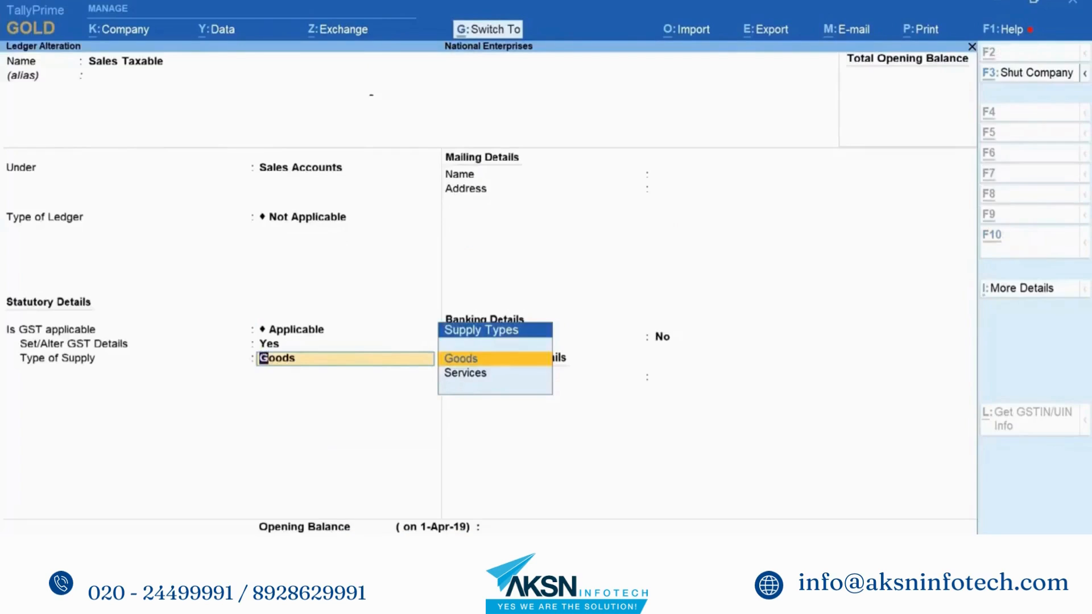
{"action": "key", "text": "ctrl+a"}
{"action": "key", "text": "Escape"}
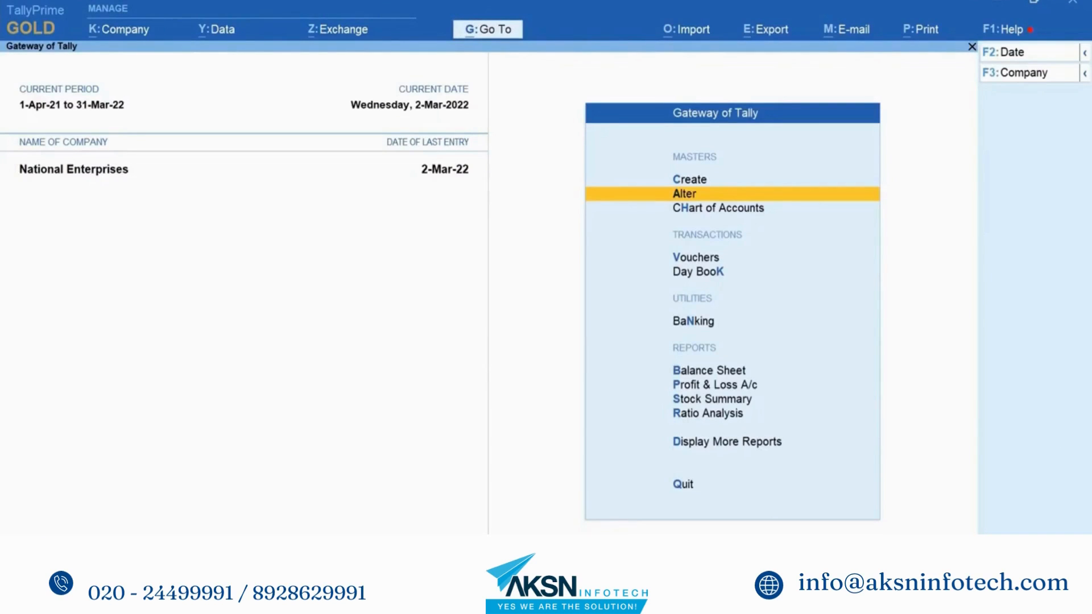
Step: Start sales voucher 28 for Kanti Hardwares using the Sales Taxable ledger
{"action": "key", "text": "v"}
{"action": "key", "text": "Down"}
{"action": "key", "text": "Down"}
{"action": "key", "text": "Down"}
{"action": "key", "text": "Down"}
{"action": "key", "text": "Down"}
{"action": "key", "text": "Down"}
{"action": "key", "text": "Down"}
{"action": "key", "text": "Down"}
{"action": "key", "text": "Down"}
{"action": "key", "text": "Down"}
{"action": "key", "text": "Down"}
{"action": "key", "text": "Down"}
{"action": "key", "text": "Down"}
{"action": "key", "text": "Down"}
{"action": "key", "text": "Down"}
{"action": "key", "text": "Down"}
{"action": "key", "text": "Down"}
{"action": "key", "text": "Down"}
{"action": "key", "text": "Down"}
{"action": "key", "text": "Return"}
{"action": "key", "text": "ctrl+a"}
{"action": "key", "text": "ctrl+a"}
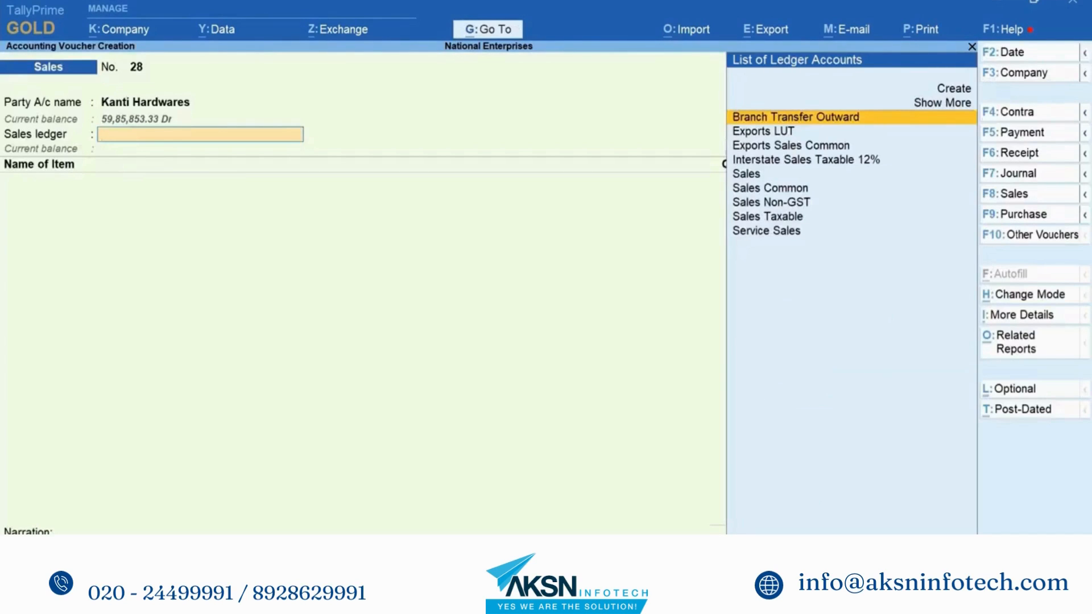
{"action": "key", "text": "Down"}
{"action": "key", "text": "Down"}
{"action": "key", "text": "Down"}
{"action": "key", "text": "Down"}
{"action": "key", "text": "Down"}
{"action": "key", "text": "Down"}
{"action": "key", "text": "Down"}
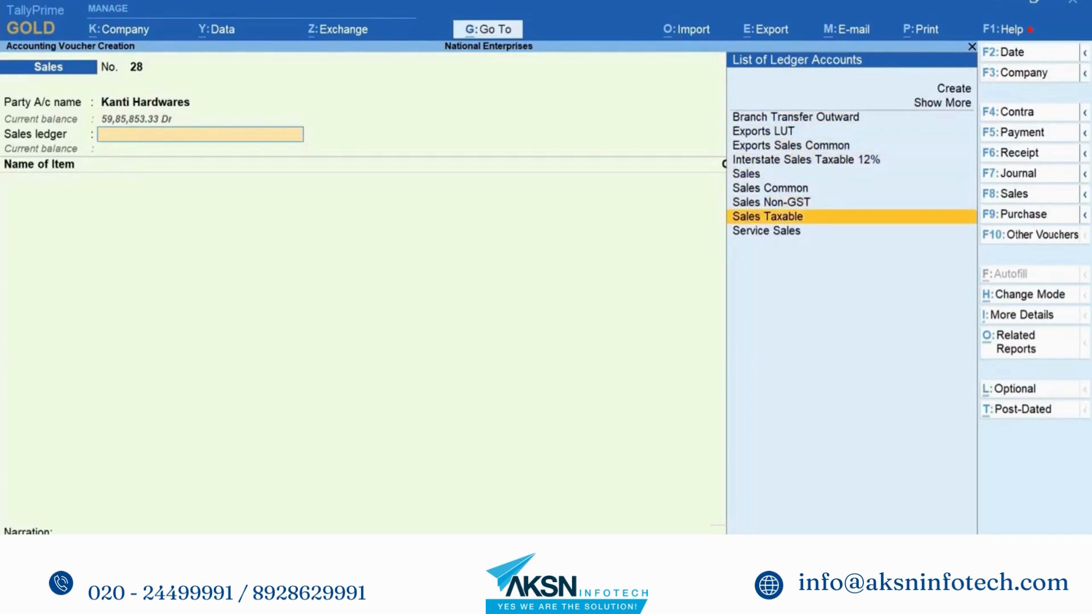
{"action": "key", "text": "Return"}
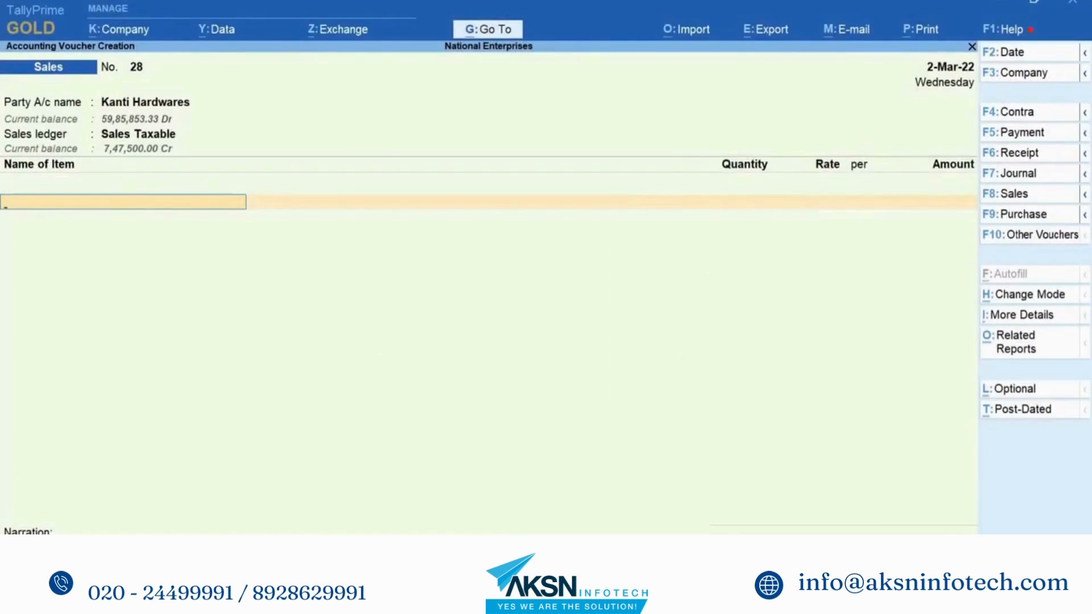
Step: Enter items 12MM** and 14mm*12 Steel, then add CGST and SGST rows without amounts
{"action": "key", "text": "Return"}
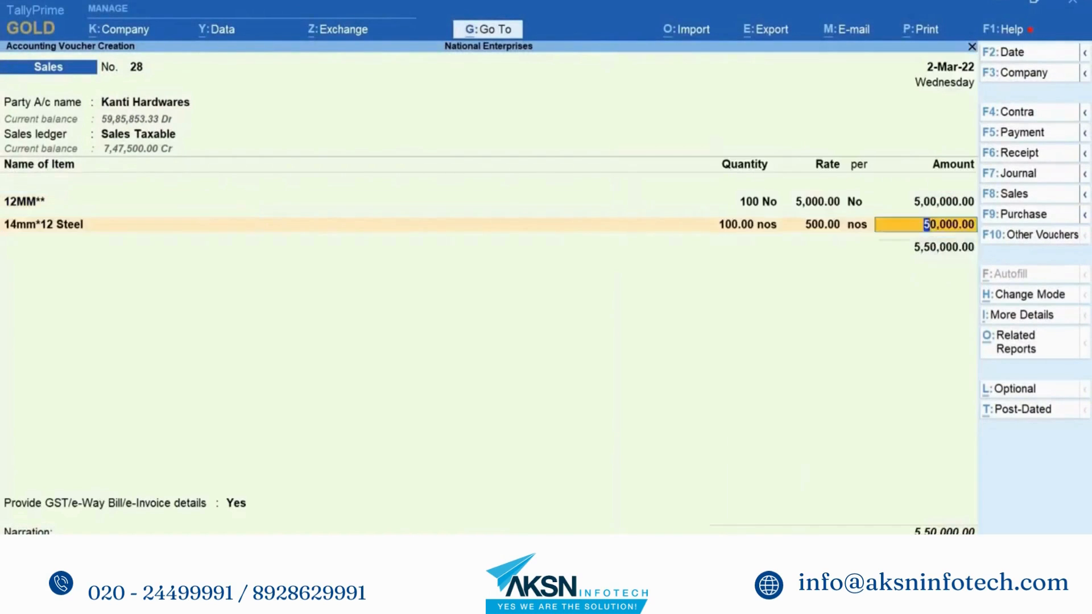
{"action": "key", "text": "Return"}
{"action": "key", "text": "Return"}
{"action": "type", "text": "cg"}
{"action": "key", "text": "Return"}
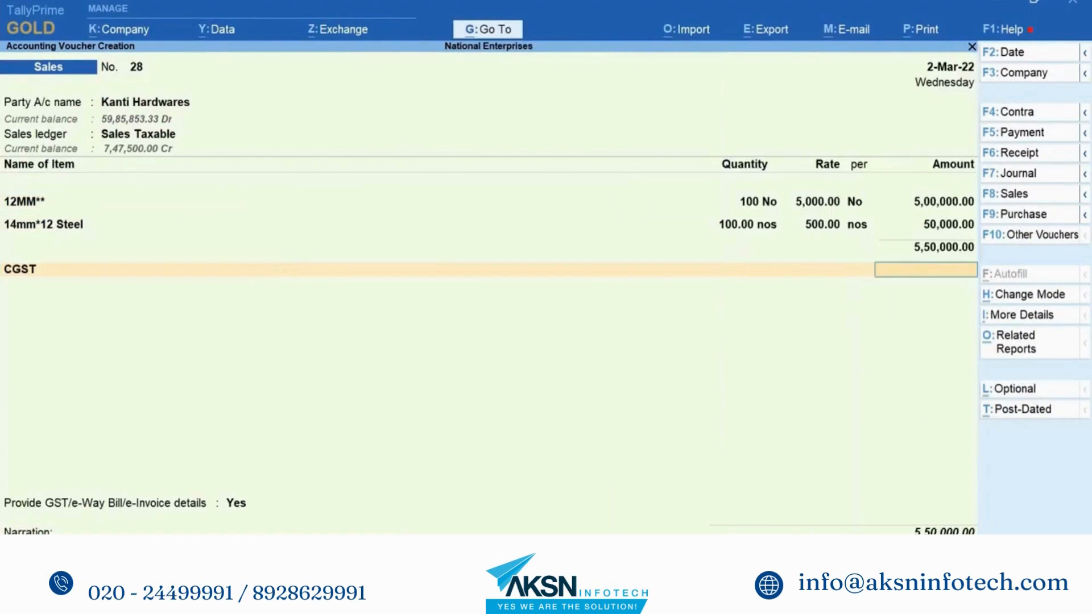
{"action": "key", "text": "Return"}
{"action": "type", "text": "sg"}
{"action": "key", "text": "Return"}
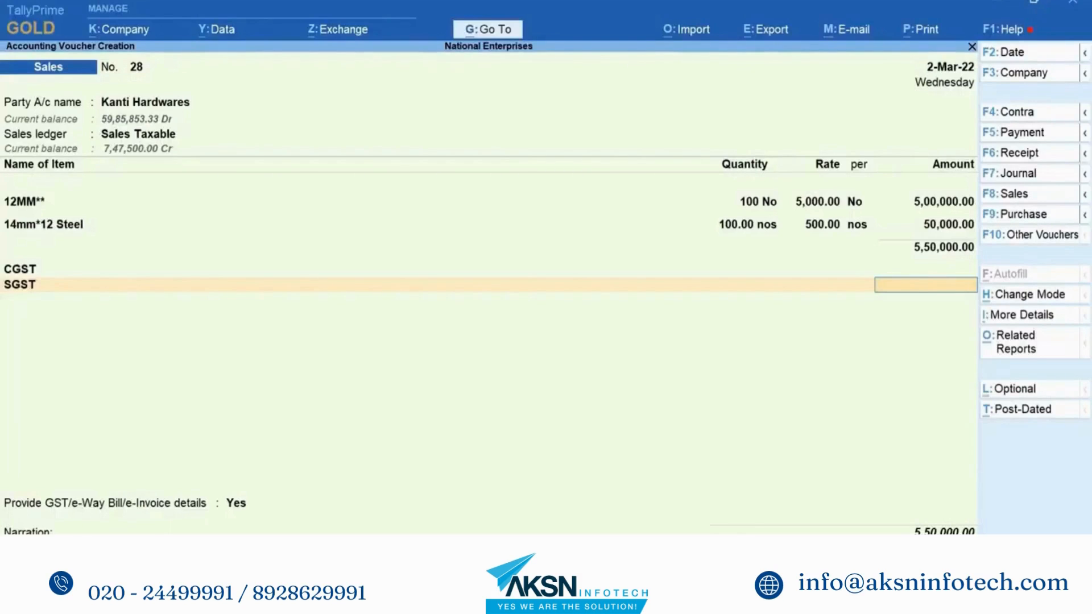
{"action": "key", "text": "alt+a"}
{"action": "key", "text": "Down"}
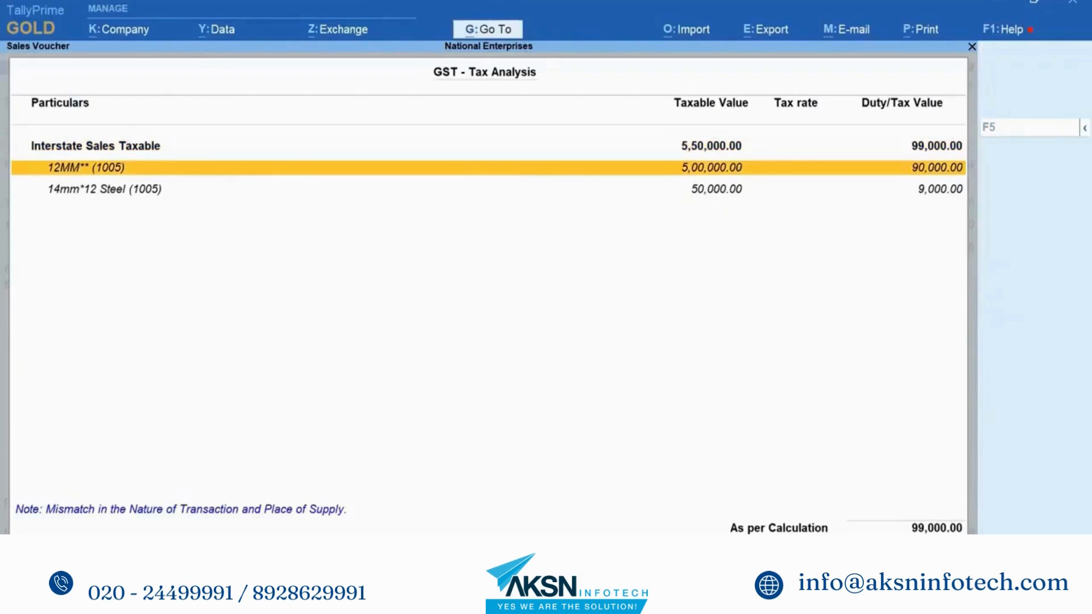
{"action": "key", "text": "Return"}
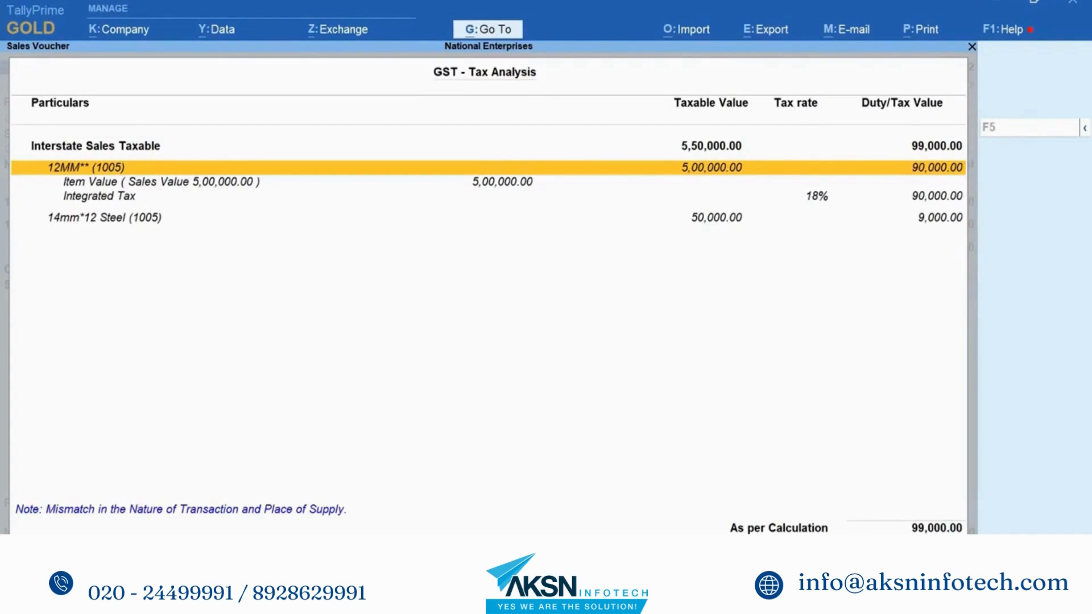
{"action": "key", "text": "alt+F5"}
{"action": "key", "text": "Up"}
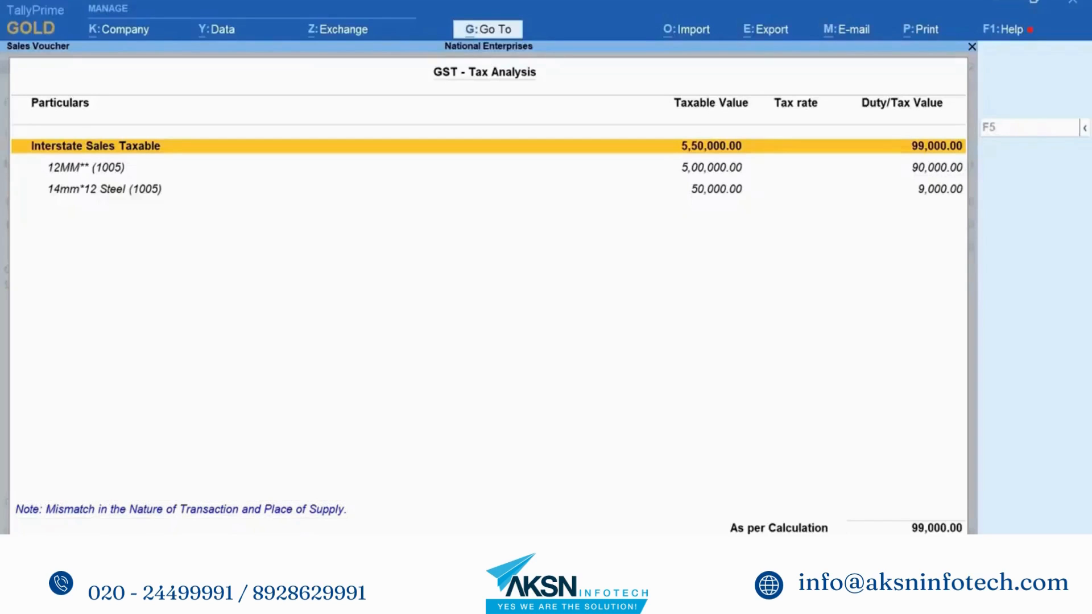
{"action": "key", "text": "Escape"}
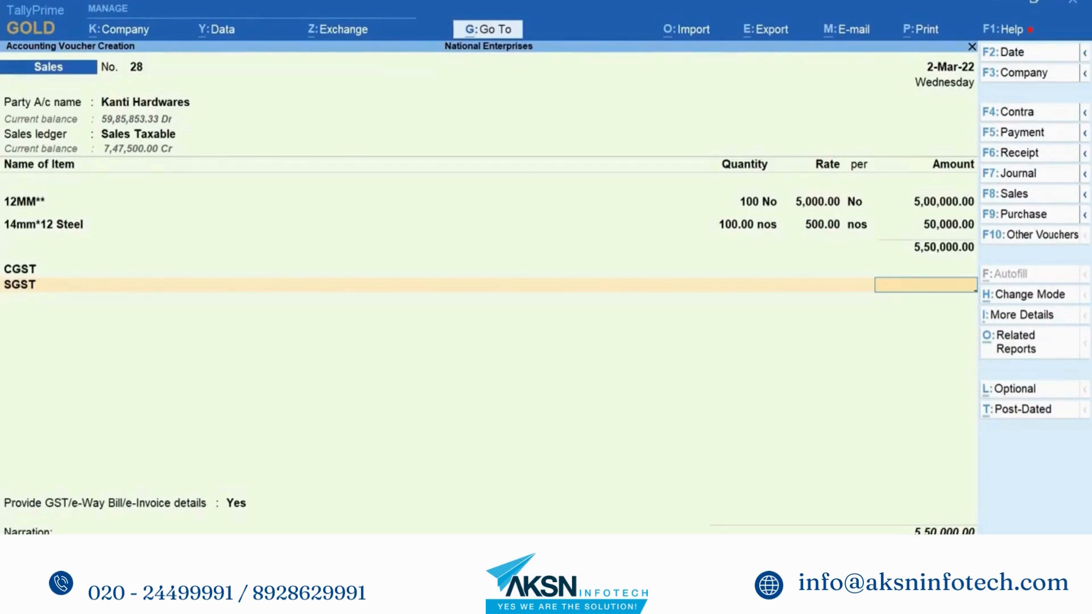
Step: Switch voucher 28's sales ledger to Sales and move down to the CGST line
{"action": "left_click", "coordinate": [167, 137]}
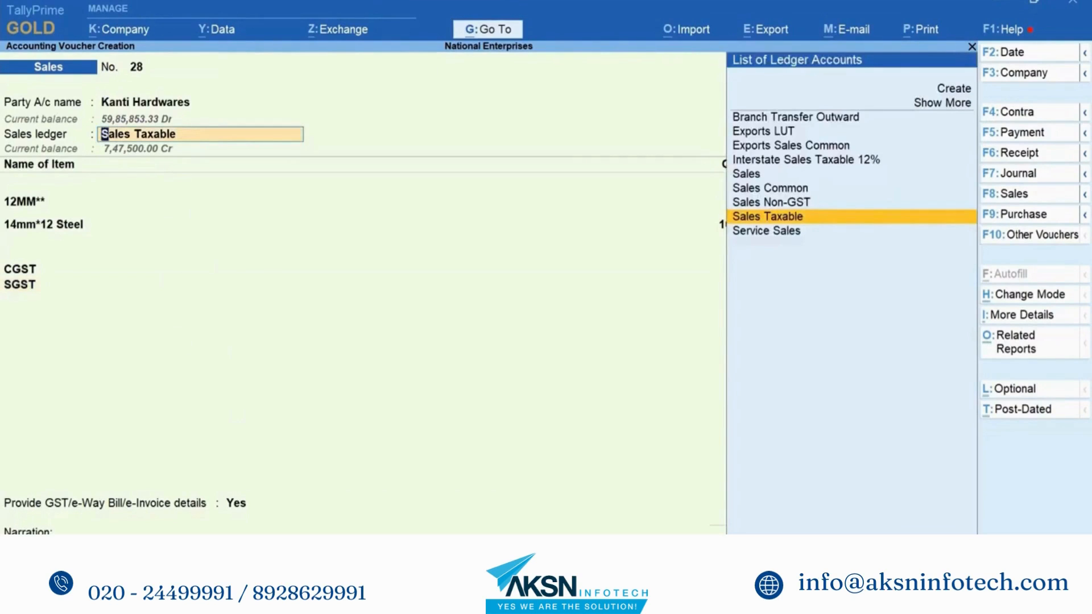
{"action": "key", "text": "Up"}
{"action": "key", "text": "Up"}
{"action": "key", "text": "Up"}
{"action": "key", "text": "Return"}
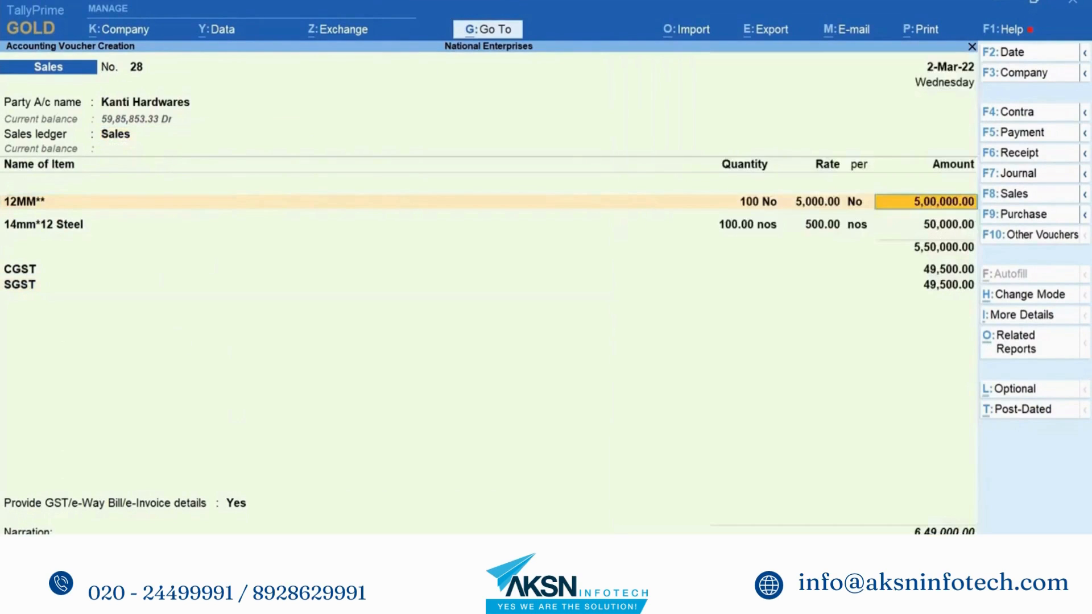
{"action": "key", "text": "Down"}
{"action": "key", "text": "Down"}
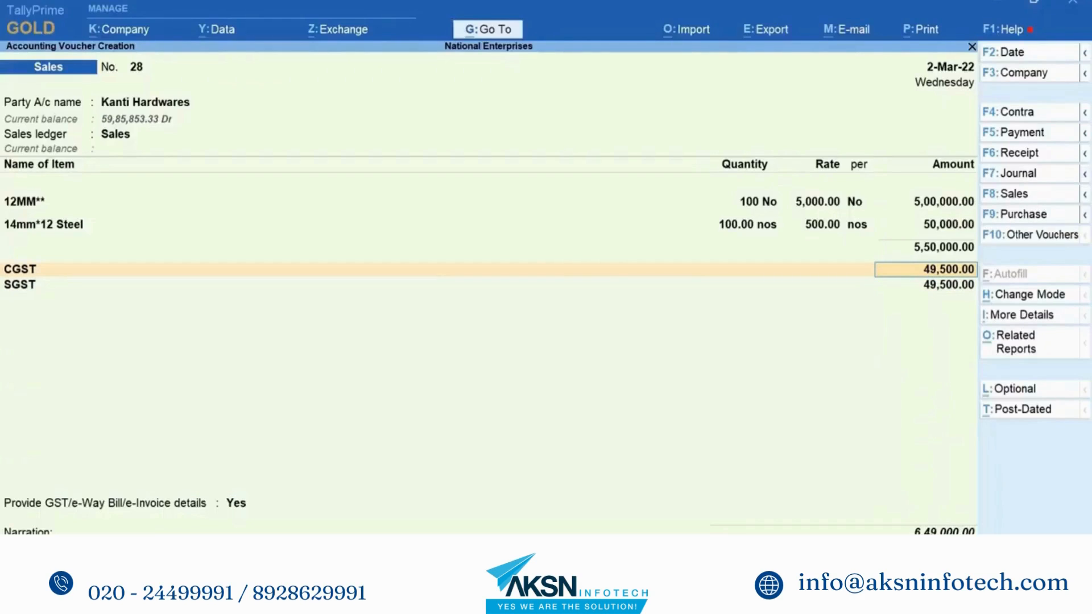
Step: Review the GST Tax Analysis with item-wise central and state tax, then set Provide GST details to No
{"action": "key", "text": "alt+a"}
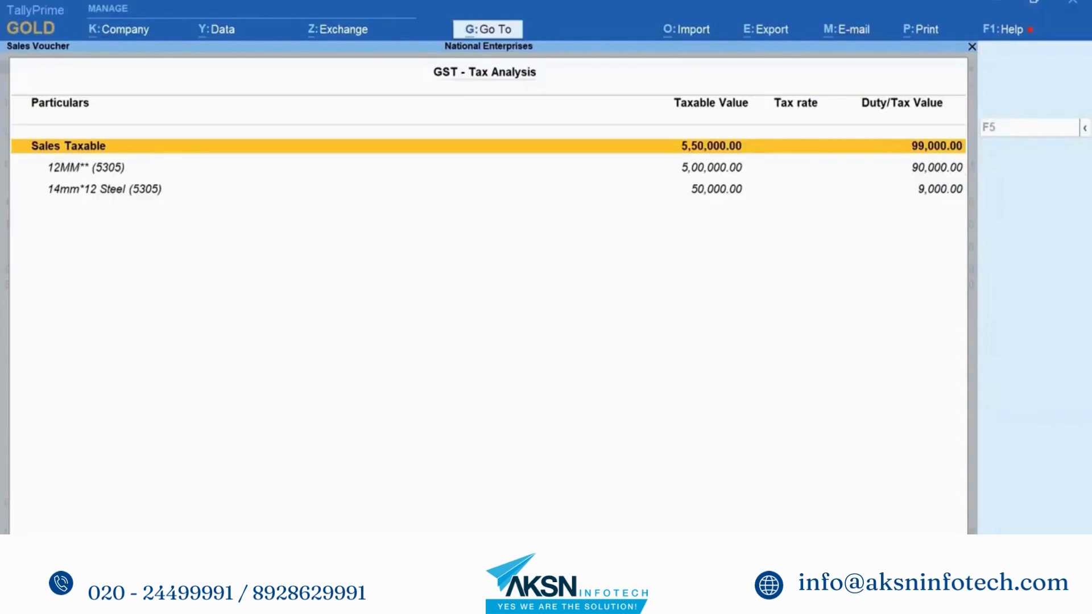
{"action": "key", "text": "alt+f5"}
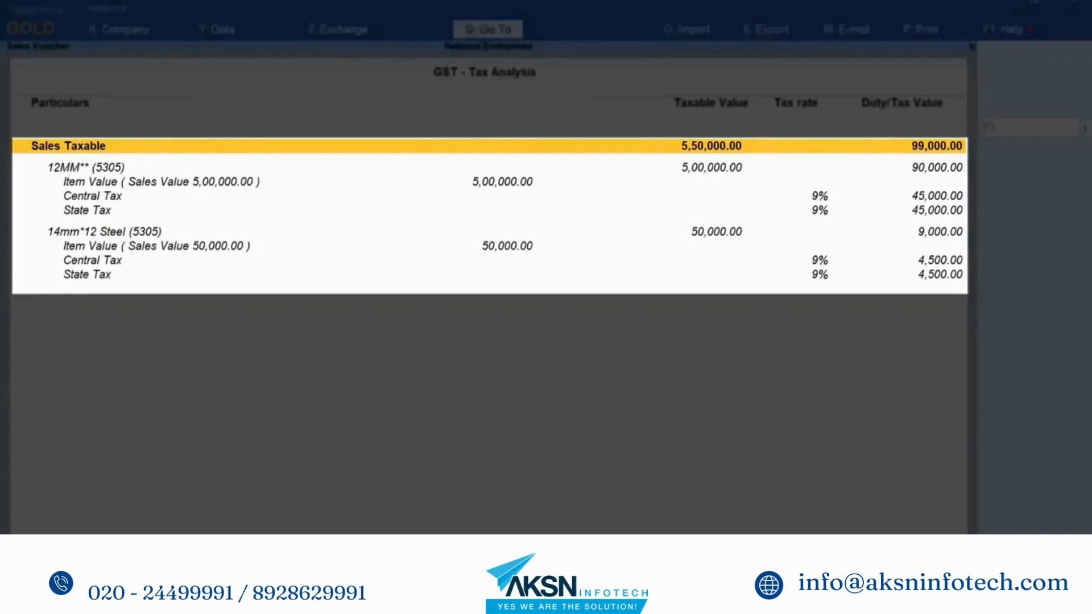
{"action": "key", "text": "Escape"}
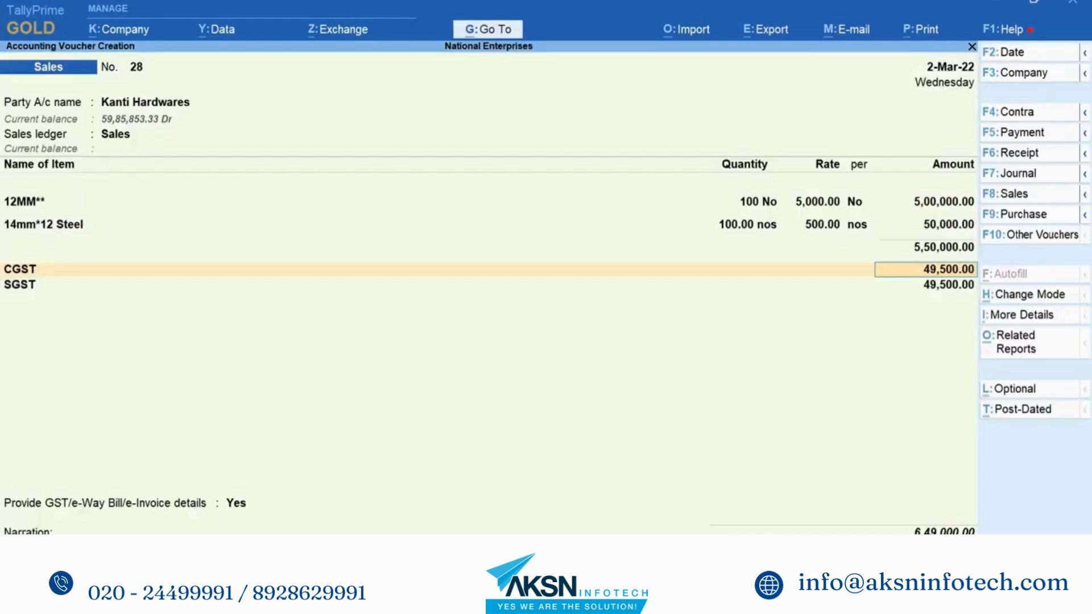
{"action": "left_click", "coordinate": [233, 504]}
{"action": "key", "text": "Return"}
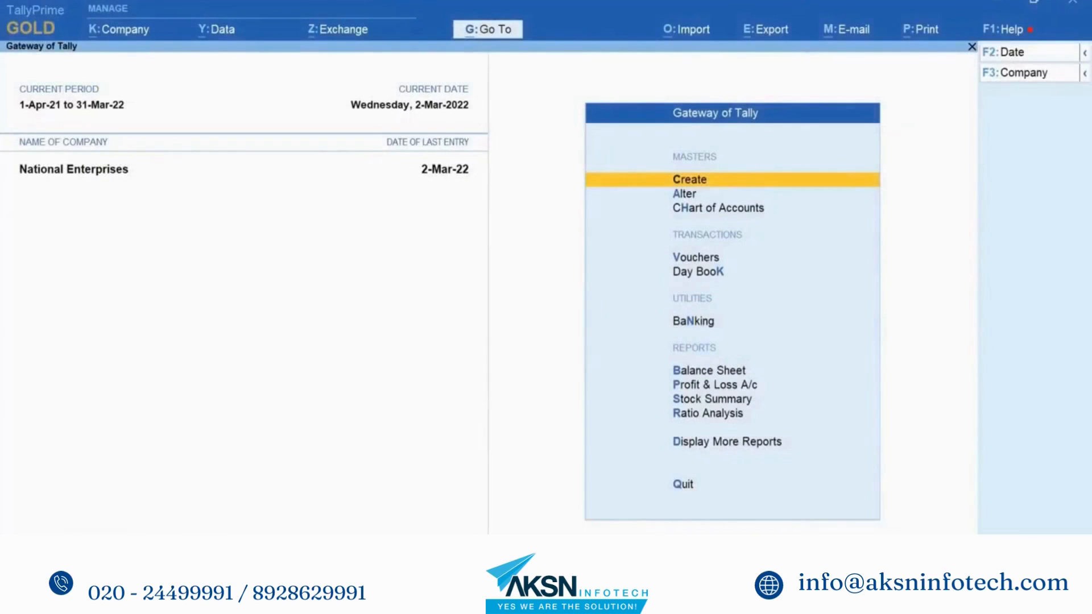
Step: Start sales voucher 29 for Kiran Enterprises with place of supply Maharashtra
{"action": "key", "text": "Down"}
{"action": "key", "text": "Down"}
{"action": "key", "text": "Down"}
{"action": "key", "text": "Return"}
{"action": "key", "text": "Down"}
{"action": "key", "text": "Down"}
{"action": "key", "text": "Down"}
{"action": "key", "text": "Down"}
{"action": "key", "text": "Down"}
{"action": "key", "text": "Down"}
{"action": "key", "text": "Down"}
{"action": "key", "text": "Down"}
{"action": "key", "text": "Down"}
{"action": "key", "text": "Down"}
{"action": "key", "text": "Down"}
{"action": "key", "text": "Down"}
{"action": "key", "text": "Down"}
{"action": "key", "text": "Down"}
{"action": "key", "text": "Down"}
{"action": "key", "text": "Down"}
{"action": "key", "text": "Down"}
{"action": "key", "text": "Down"}
{"action": "key", "text": "Down"}
{"action": "key", "text": "Down"}
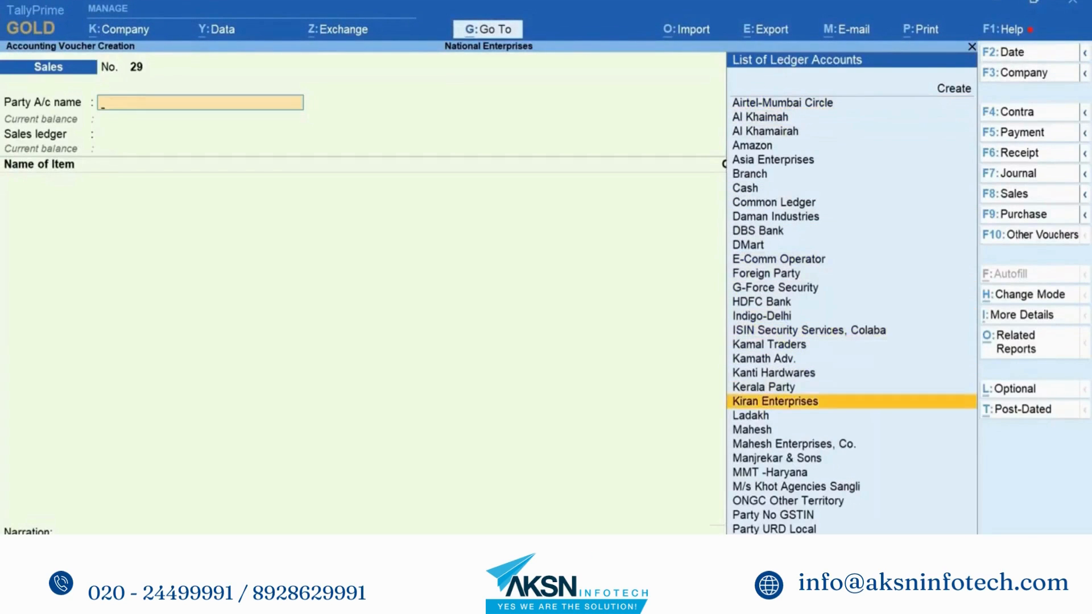
{"action": "key", "text": "Return"}
{"action": "key", "text": "ctrl+a"}
{"action": "key", "text": "Return"}
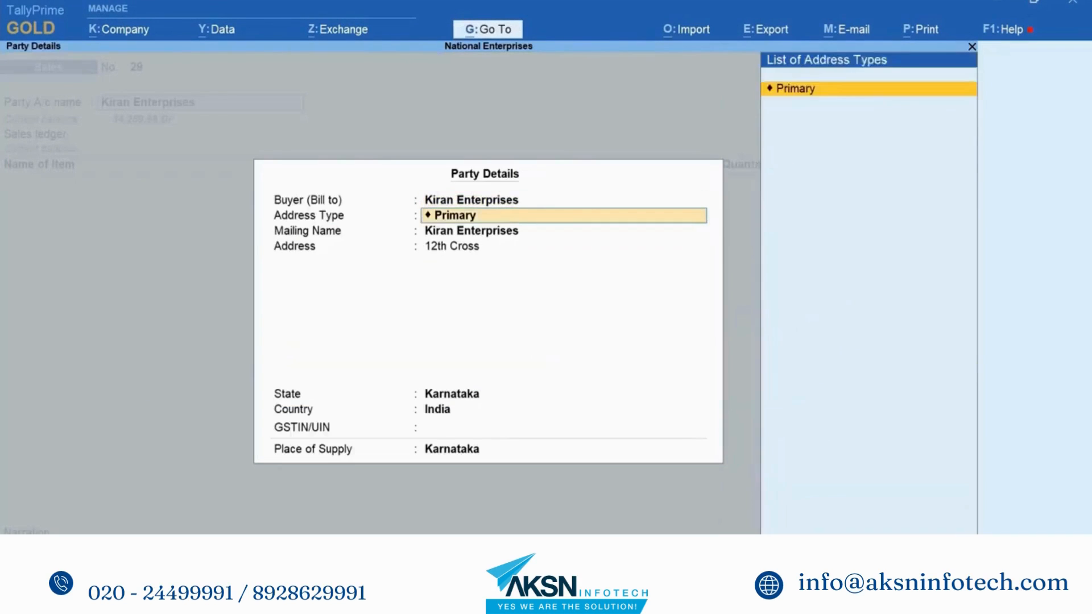
{"action": "key", "text": "Return"}
{"action": "key", "text": "Return"}
{"action": "key", "text": "Return"}
{"action": "key", "text": "Return"}
{"action": "key", "text": "Return"}
{"action": "key", "text": "Return"}
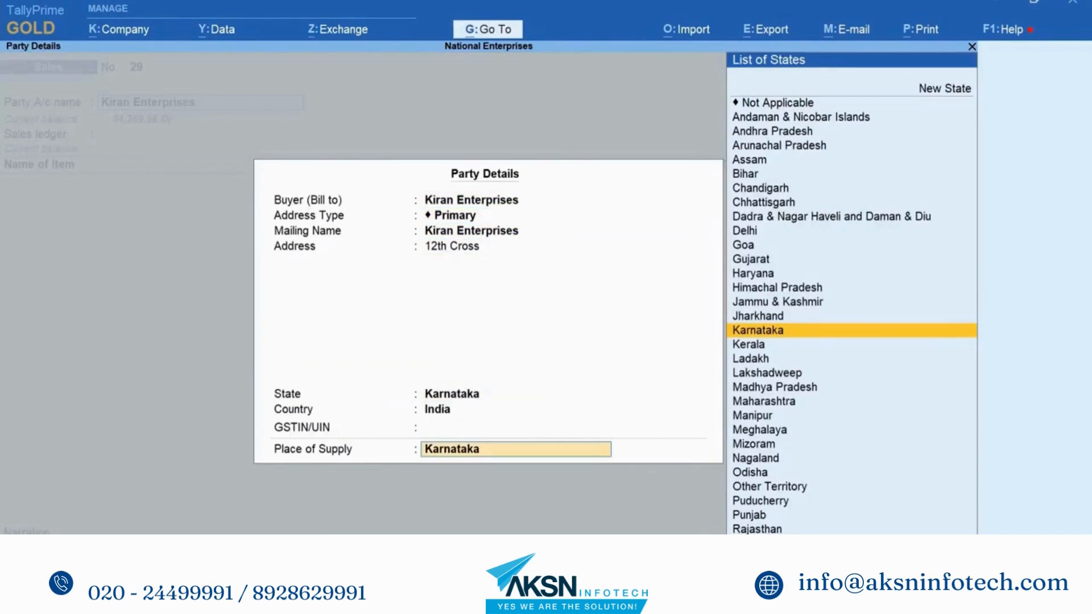
{"action": "key", "text": "Down"}
{"action": "key", "text": "Down"}
{"action": "key", "text": "Down"}
{"action": "key", "text": "Down"}
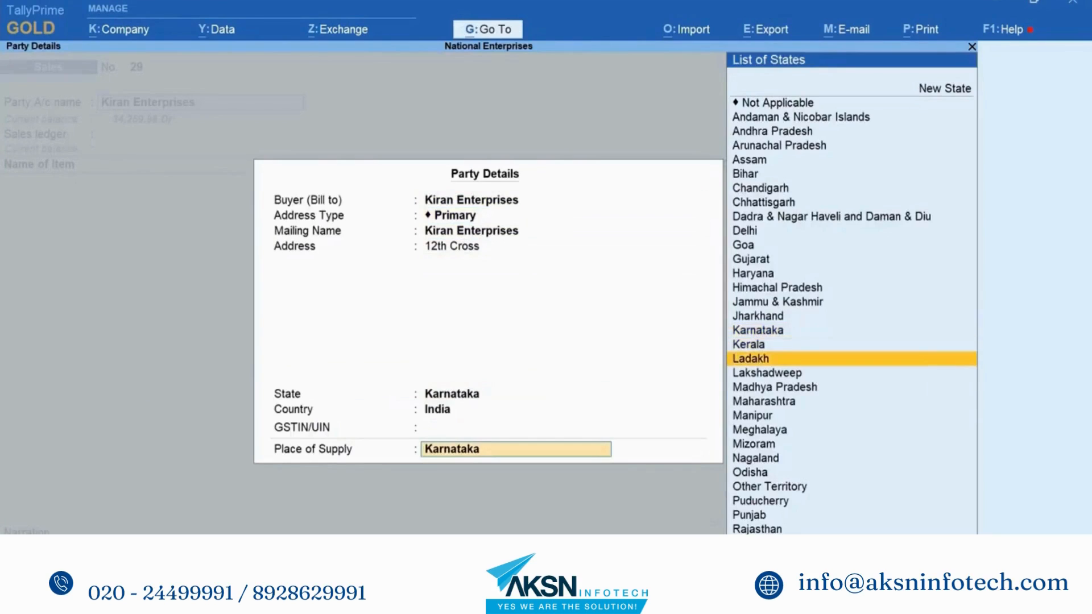
{"action": "key", "text": "Down"}
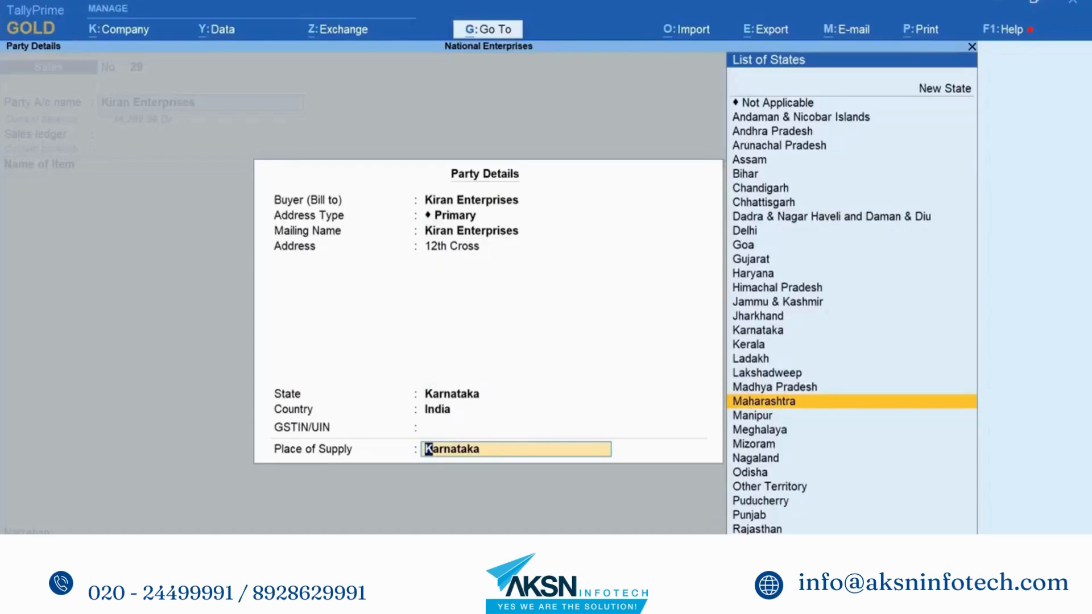
{"action": "key", "text": "Return"}
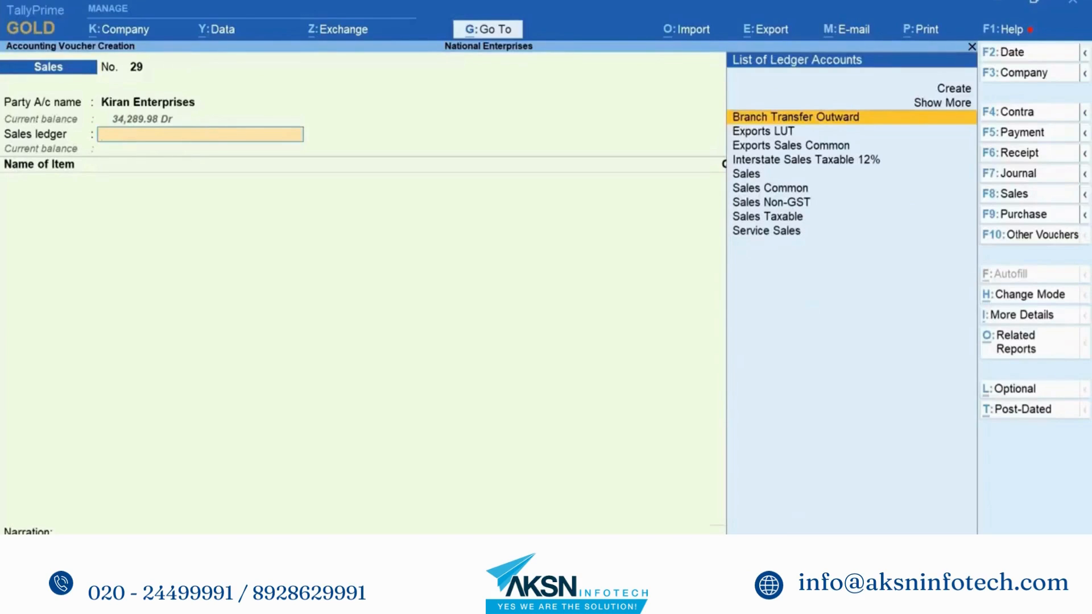
Step: Choose the Sales ledger and enter items 12MM** and 14mm*12 Steel totalling 5,25,000.00
{"action": "key", "text": "Down"}
{"action": "key", "text": "Down"}
{"action": "key", "text": "Down"}
{"action": "key", "text": "Down"}
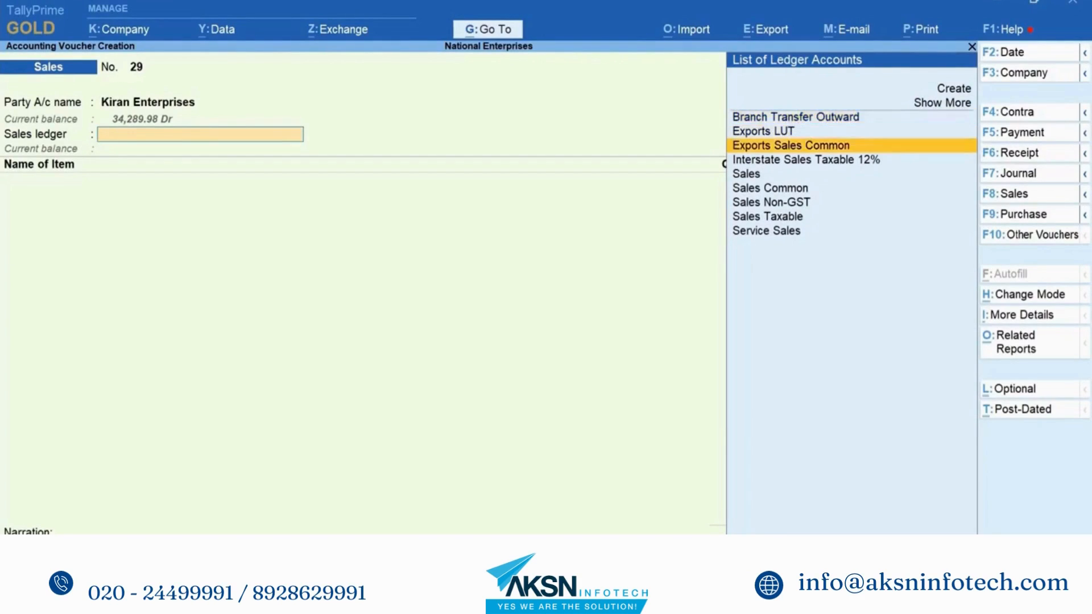
{"action": "key", "text": "Return"}
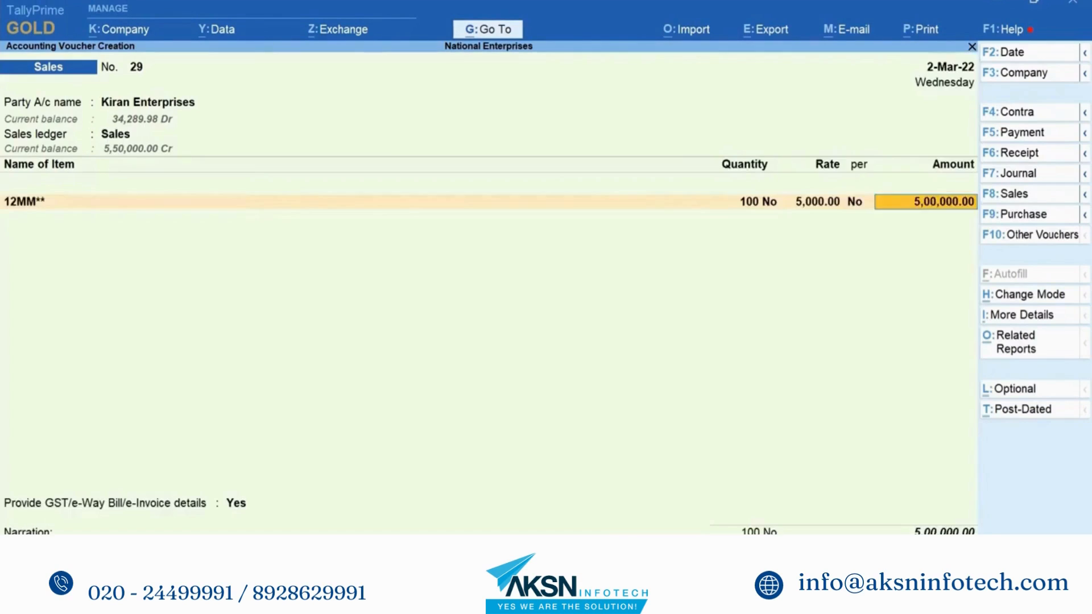
{"action": "key", "text": "Return"}
{"action": "key", "text": "Down"}
{"action": "key", "text": "Down"}
{"action": "key", "text": "Down"}
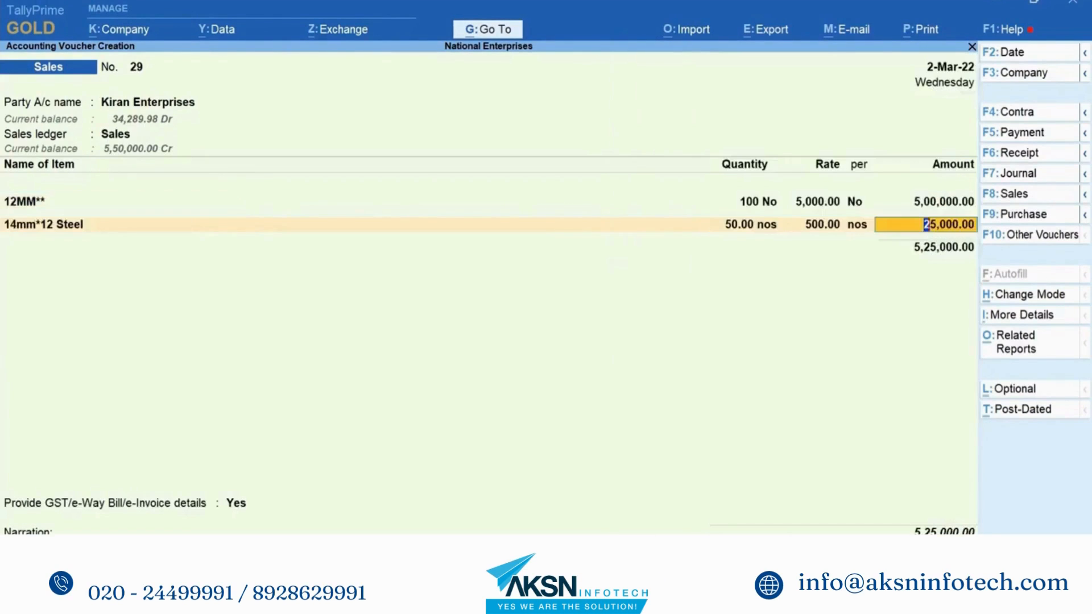
{"action": "key", "text": "Return"}
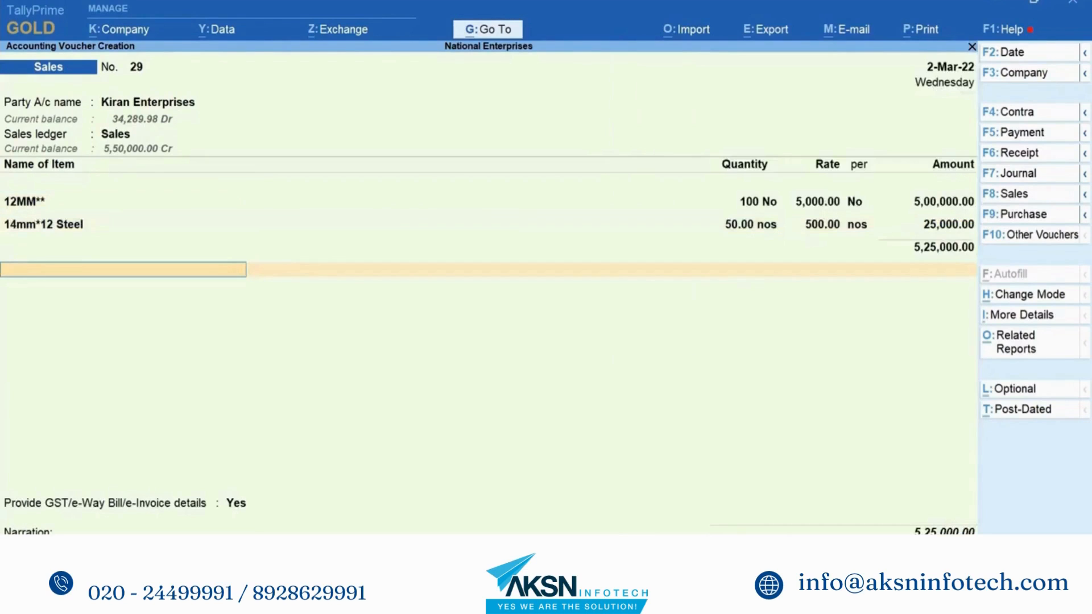
{"action": "key", "text": "Return"}
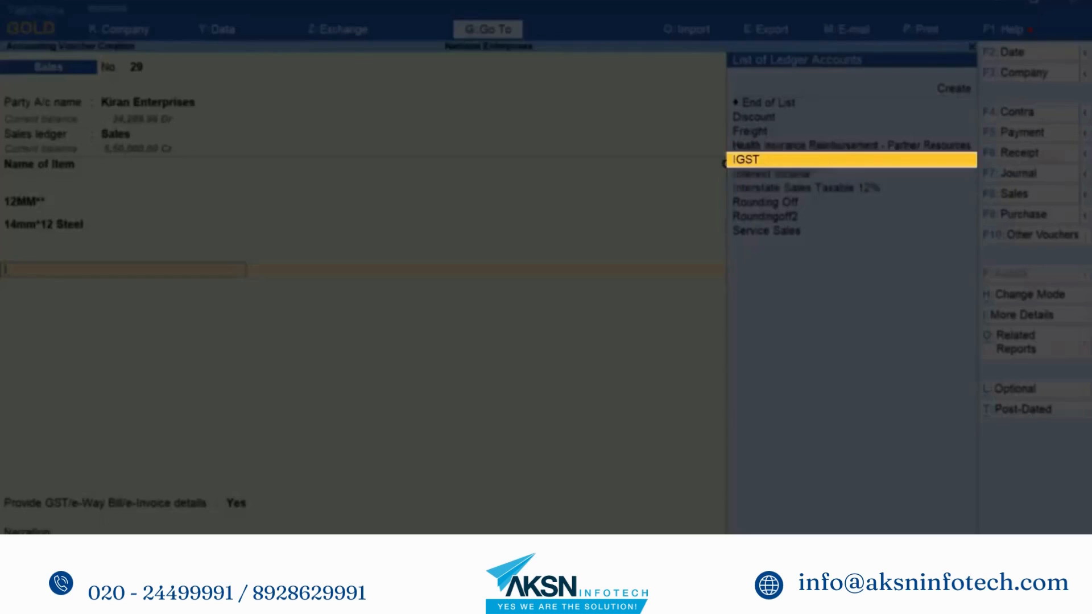
Step: Add a blank IGST line and review the detailed GST Tax Analysis flagging the place-of-supply mismatch
{"action": "key", "text": "Return"}
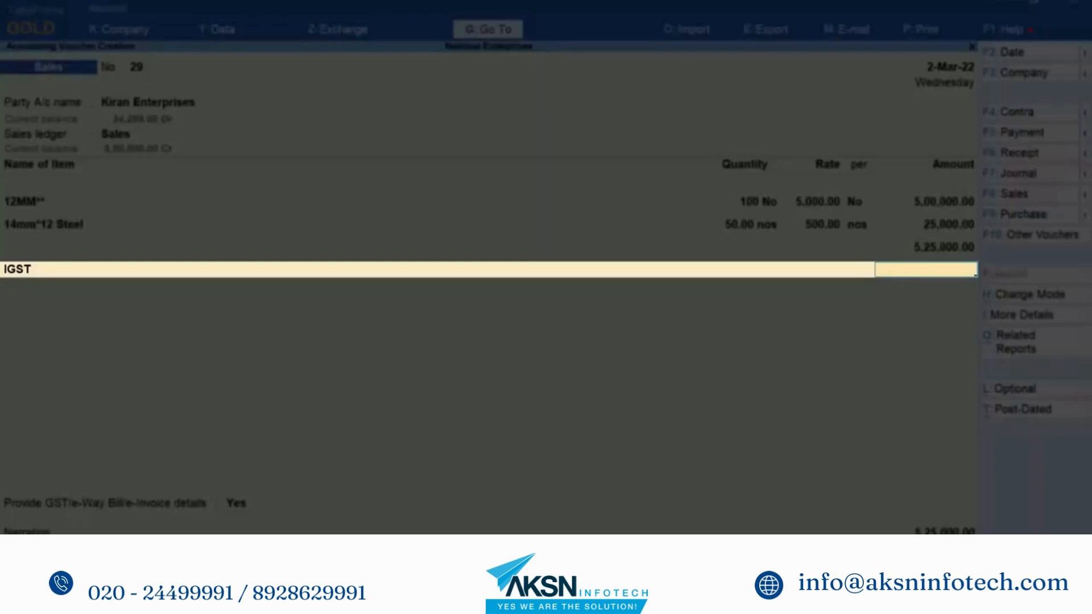
{"action": "key", "text": "Return"}
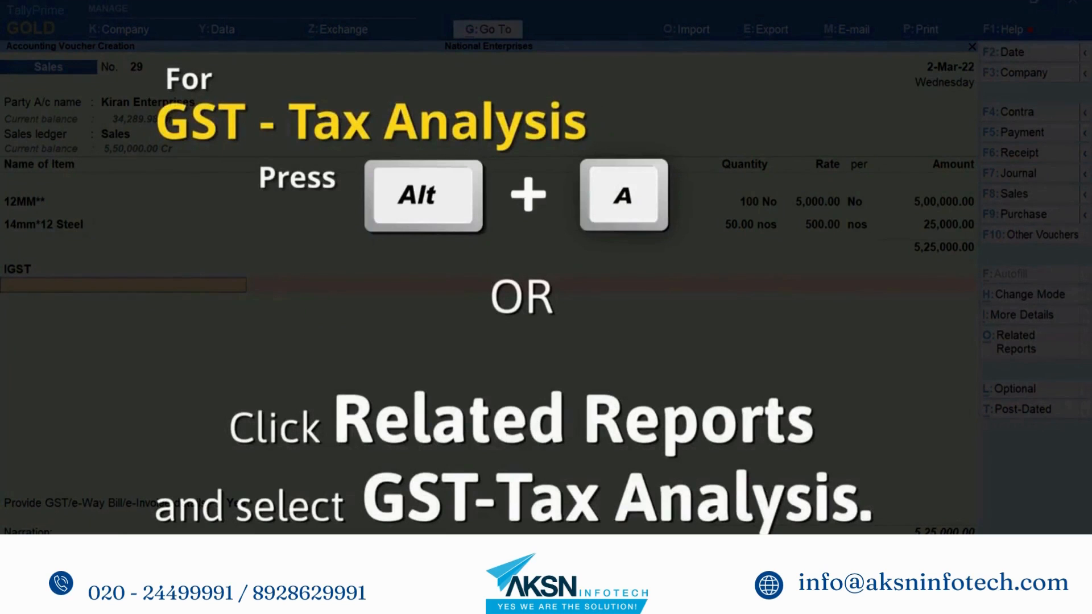
{"action": "key", "text": "alt+a"}
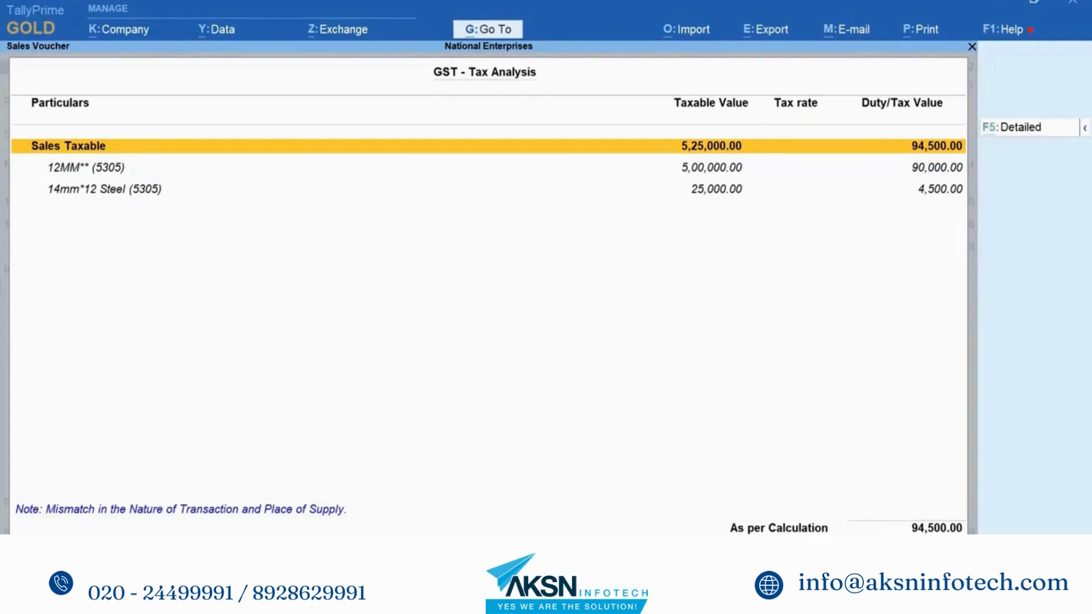
{"action": "key", "text": "F5"}
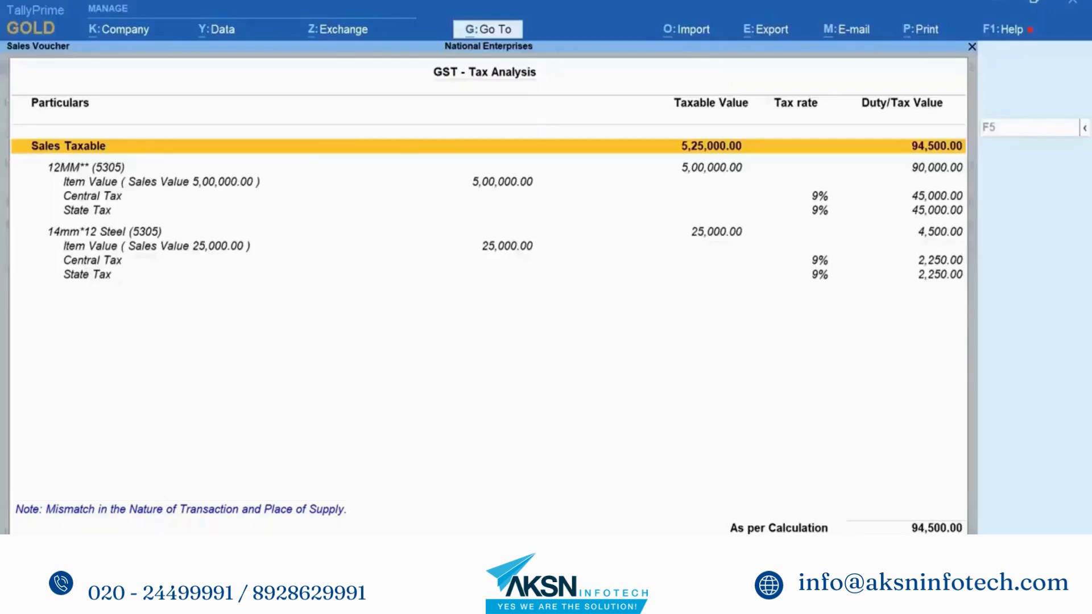
{"action": "key", "text": "Escape"}
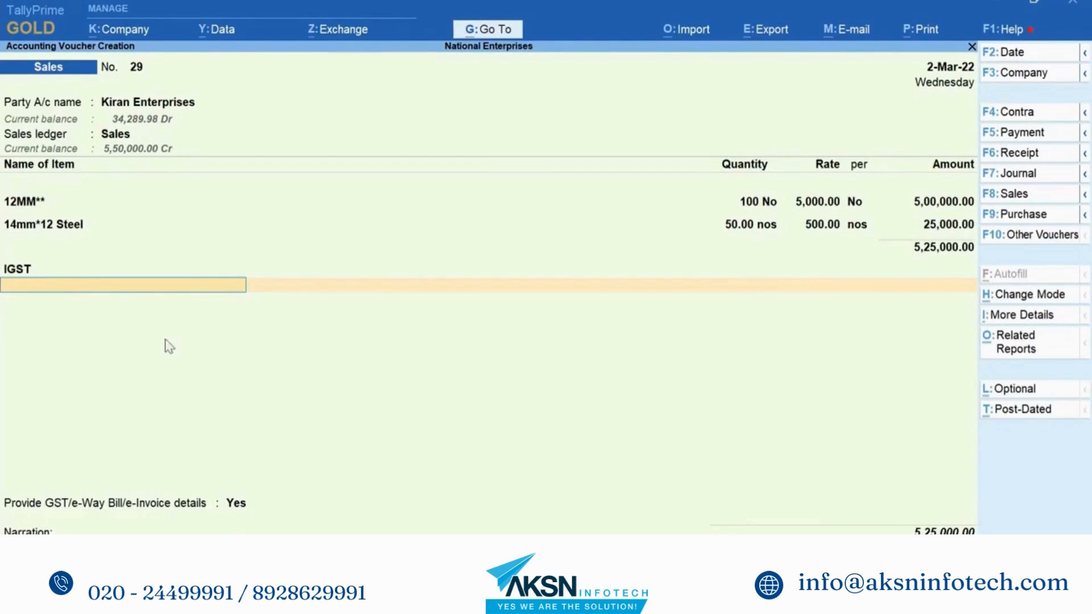
Step: Change voucher 29's place of supply to Karnataka in the party details
{"action": "left_click", "coordinate": [154, 104]}
{"action": "key", "text": "Return"}
{"action": "key", "text": "Return"}
{"action": "key", "text": "Return"}
{"action": "key", "text": "Return"}
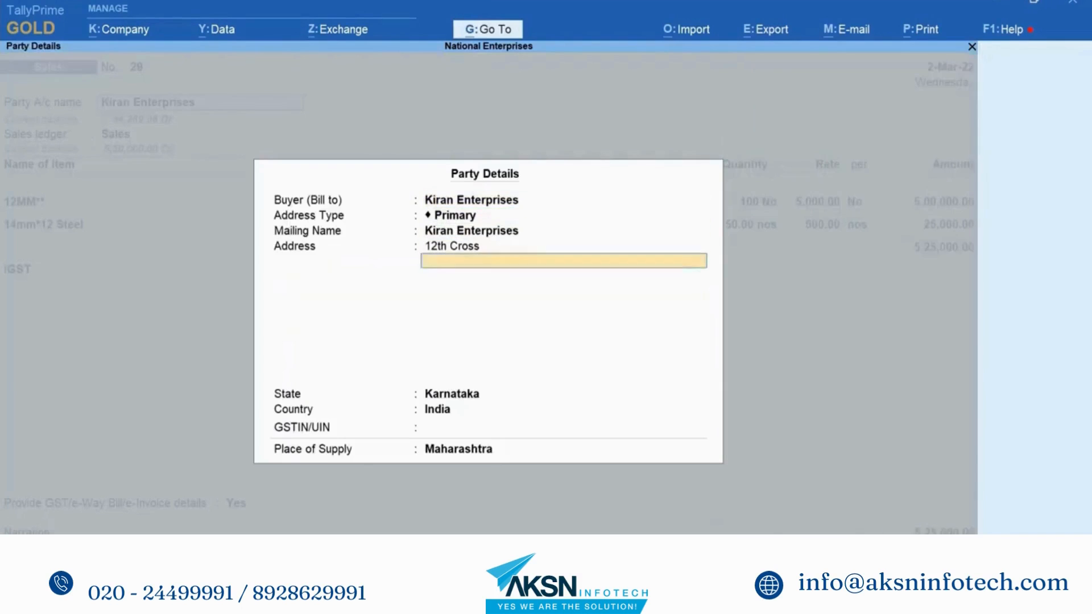
{"action": "key", "text": "Return"}
{"action": "key", "text": "Return"}
{"action": "key", "text": "Return"}
{"action": "key", "text": "Up"}
{"action": "key", "text": "Up"}
{"action": "key", "text": "Up"}
{"action": "key", "text": "Up"}
{"action": "key", "text": "Up"}
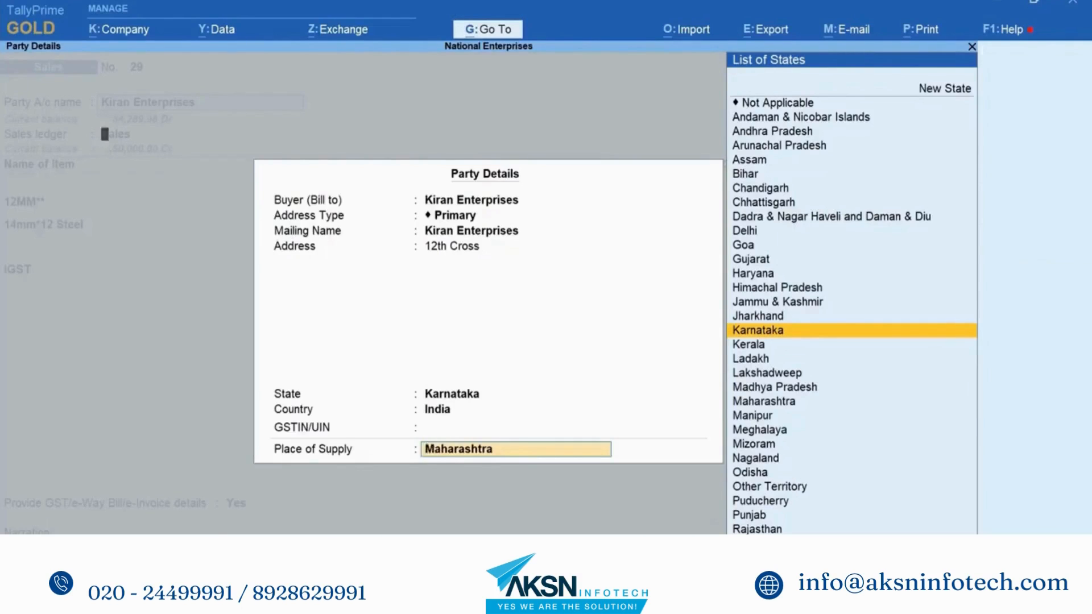
{"action": "key", "text": "Return"}
Step: Replace the IGST line with CGST and add SGST with its computed amount
{"action": "key", "text": "Return"}
{"action": "key", "text": "Return"}
{"action": "key", "text": "Return"}
{"action": "key", "text": "Return"}
{"action": "key", "text": "Return"}
{"action": "key", "text": "Return"}
{"action": "key", "text": "Return"}
{"action": "key", "text": "Return"}
{"action": "key", "text": "Return"}
{"action": "key", "text": "Return"}
{"action": "key", "text": "Return"}
{"action": "key", "text": "Up"}
{"action": "key", "text": "Up"}
{"action": "key", "text": "Up"}
{"action": "key", "text": "Up"}
{"action": "key", "text": "Up"}
{"action": "key", "text": "Up"}
{"action": "key", "text": "Up"}
{"action": "key", "text": "Up"}
{"action": "key", "text": "Up"}
{"action": "key", "text": "Return"}
{"action": "key", "text": "Return"}
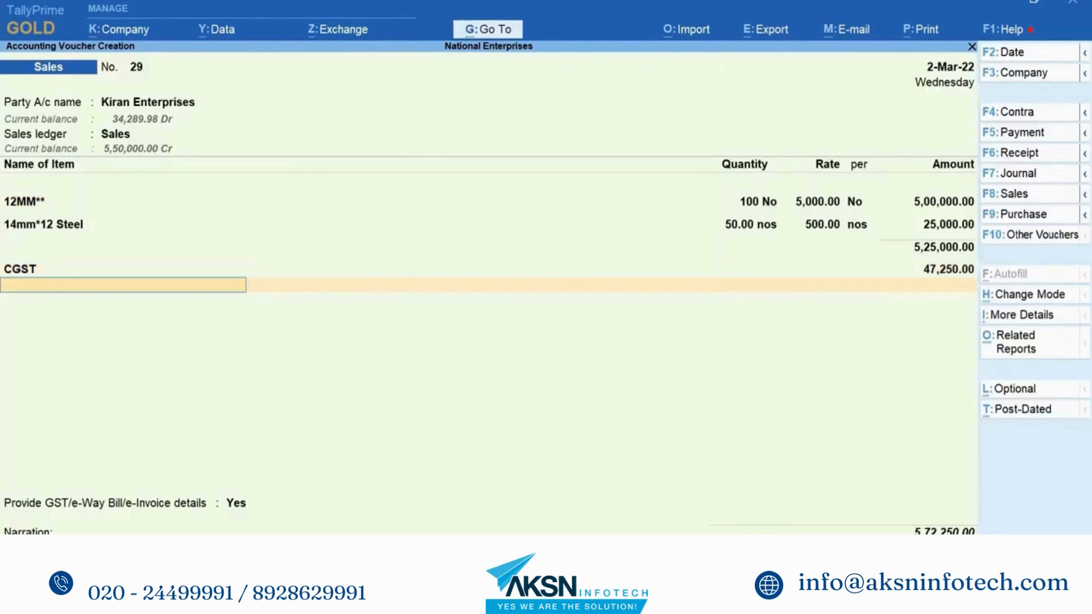
{"action": "type", "text": "Sg"}
{"action": "key", "text": "Down"}
{"action": "key", "text": "Up"}
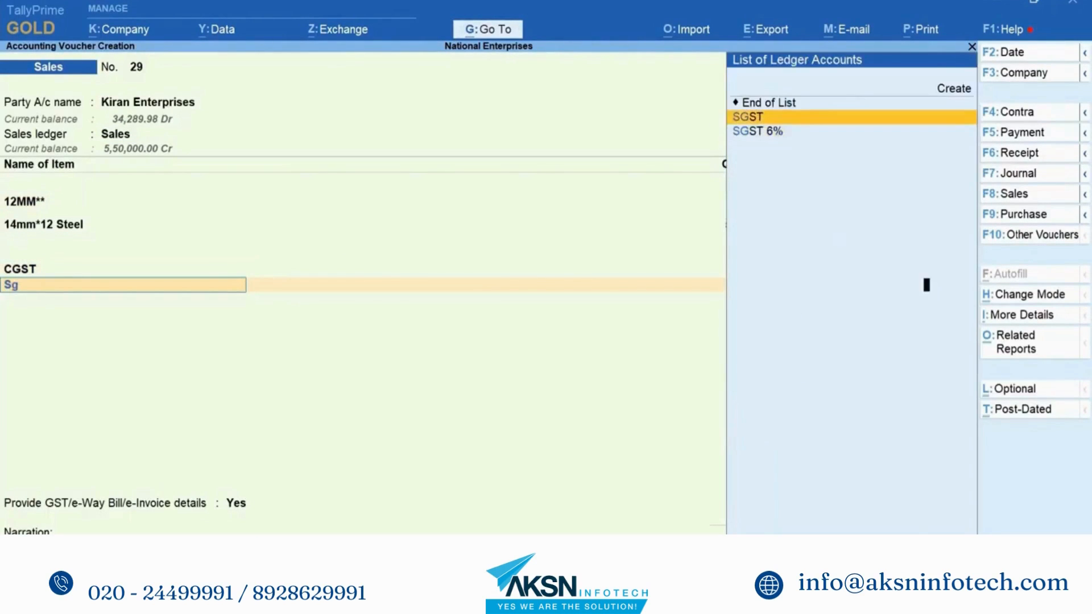
{"action": "key", "text": "Return"}
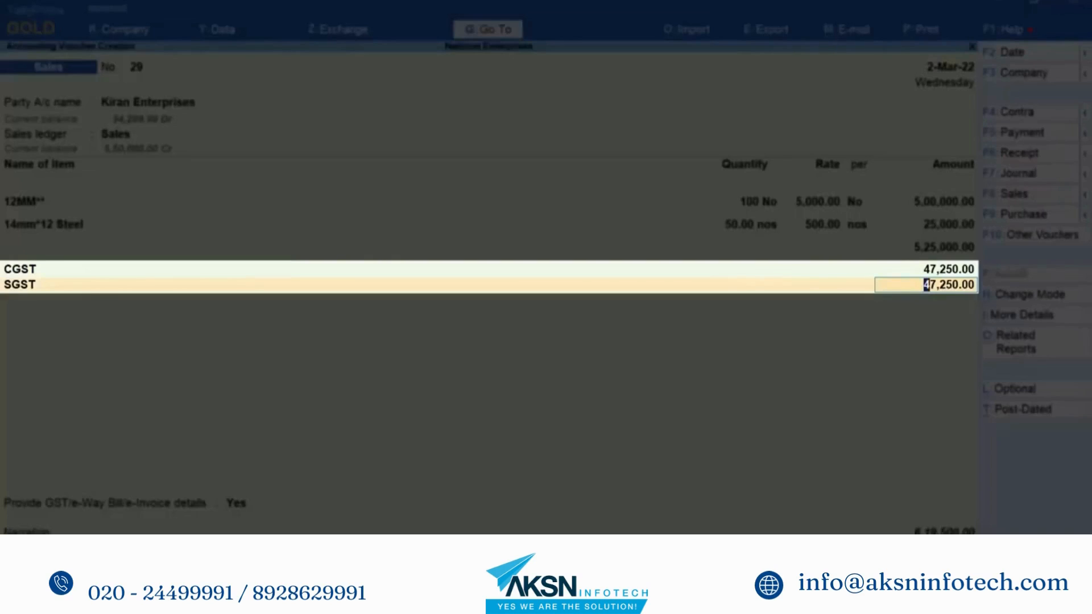
{"action": "key", "text": "Return"}
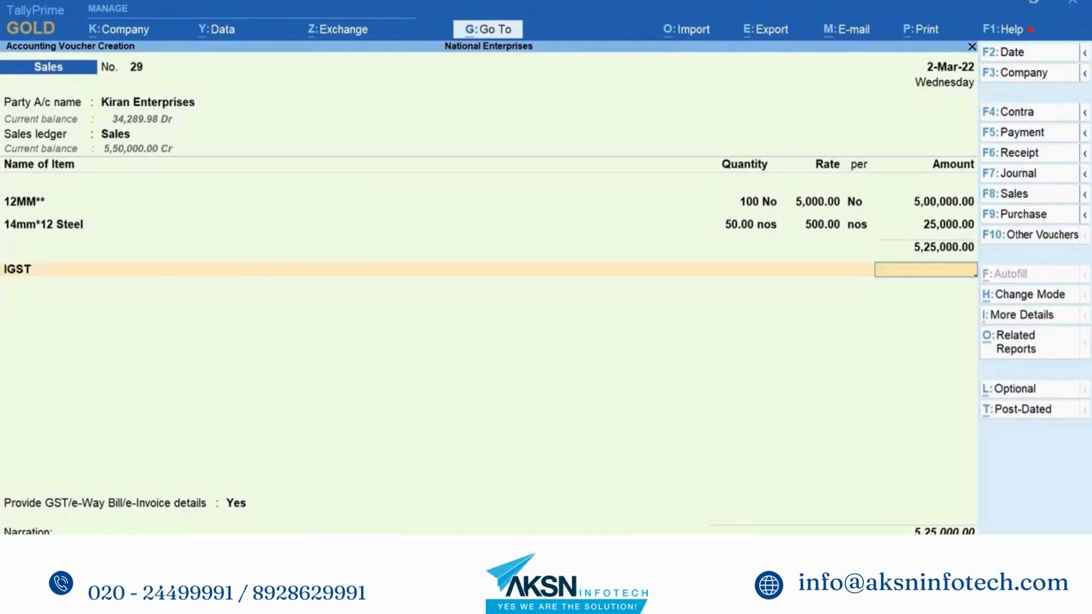
Step: Switch the sales ledger to Sales Taxable so tax recomputes to 94,500.00, total 6,19,500.00
{"action": "left_click", "coordinate": [116, 136]}
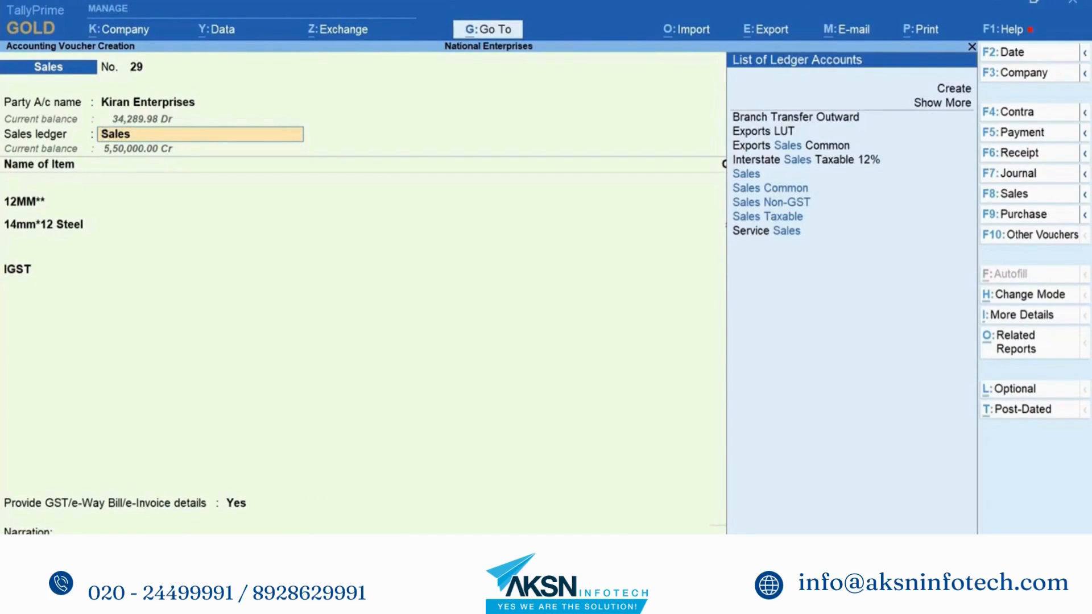
{"action": "key", "text": "Down"}
{"action": "key", "text": "Down"}
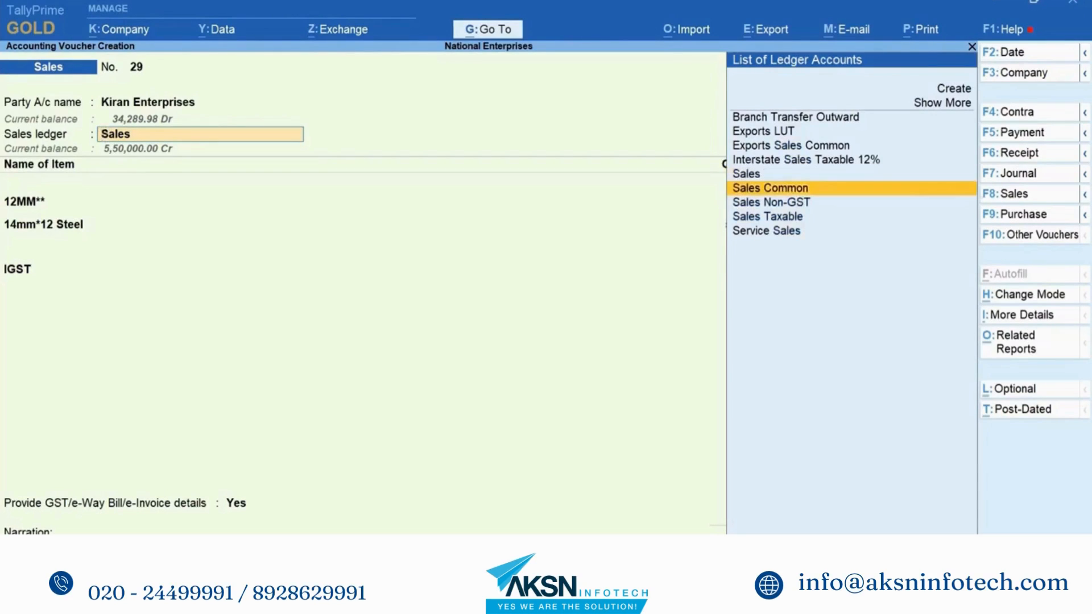
{"action": "key", "text": "Down"}
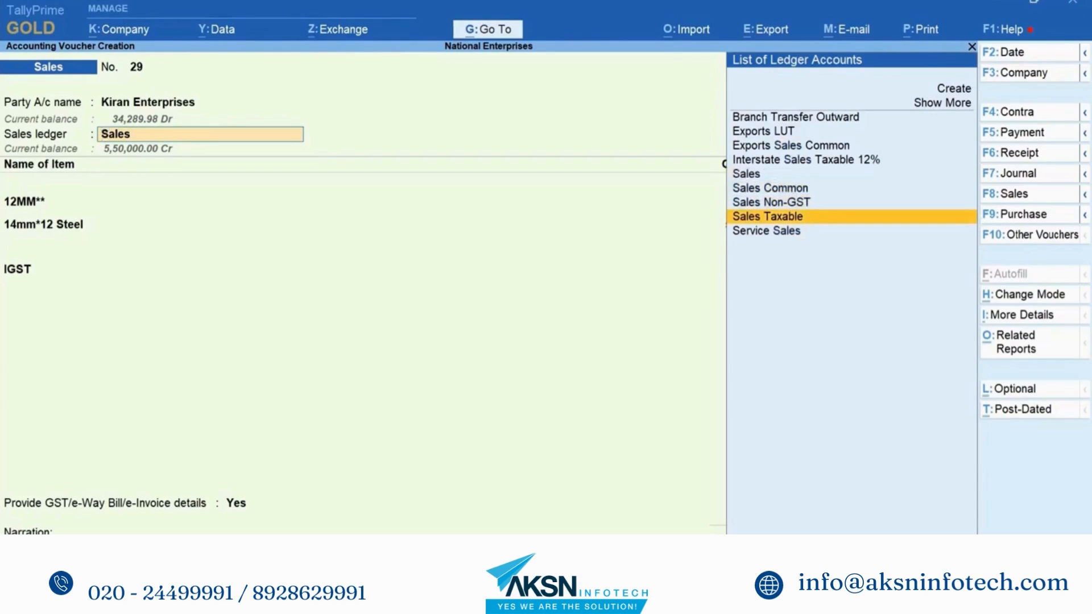
{"action": "key", "text": "Return"}
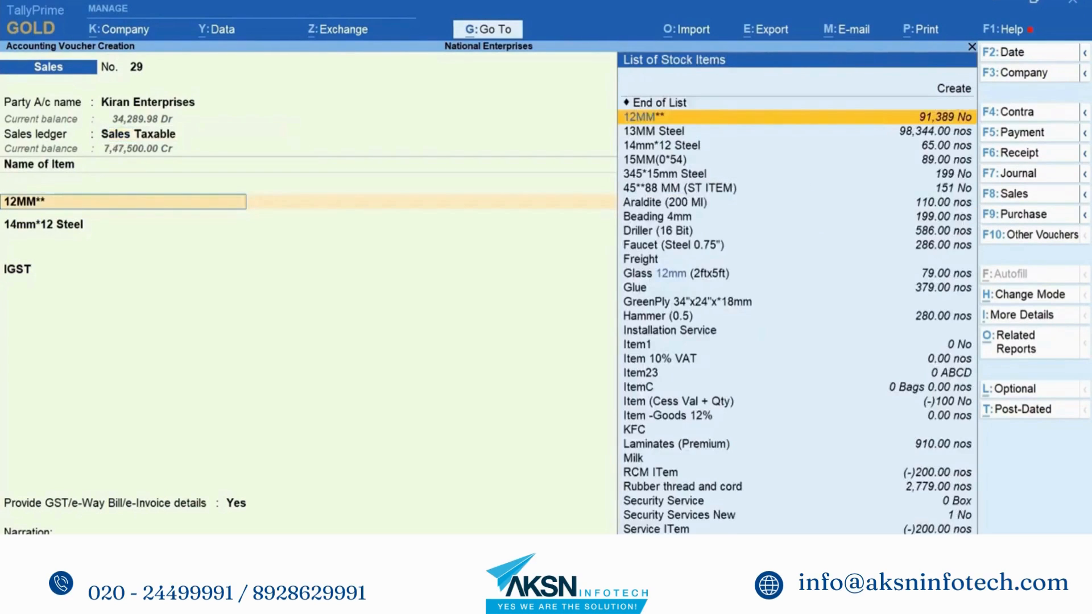
{"action": "key", "text": "Return"}
{"action": "key", "text": "Return"}
{"action": "key", "text": "Return"}
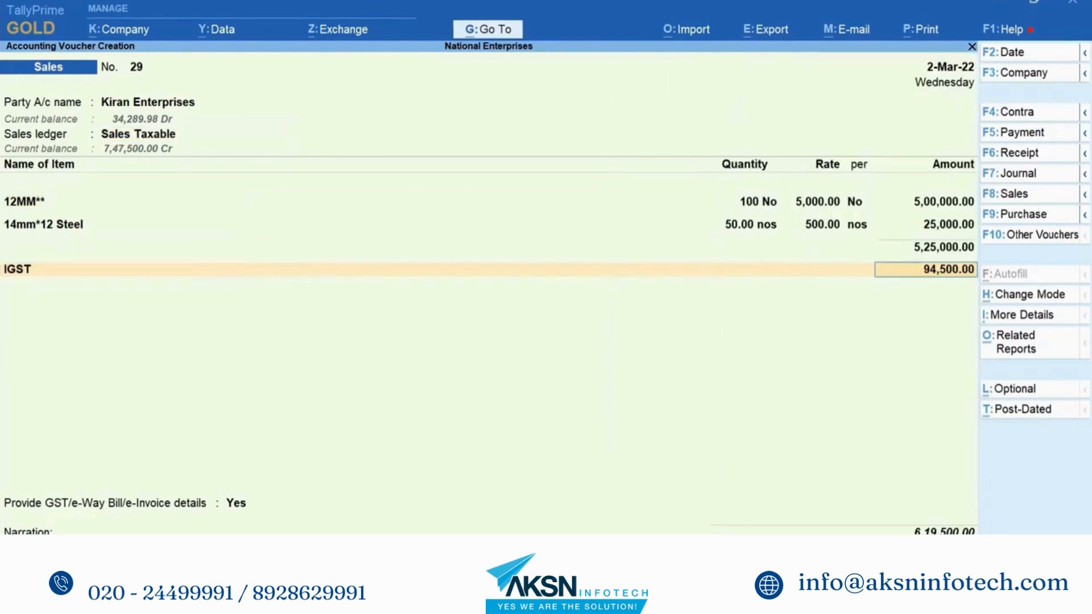
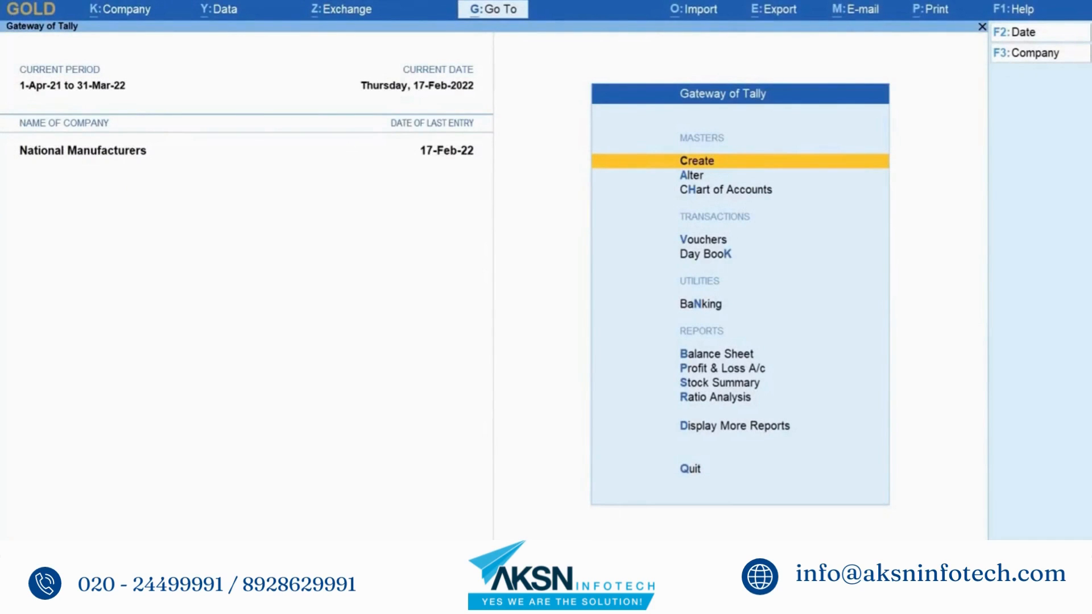
Step: Go to Chart of Accounts and list the 8 ledgers of National Manufacturers
{"action": "key", "text": "alt+g"}
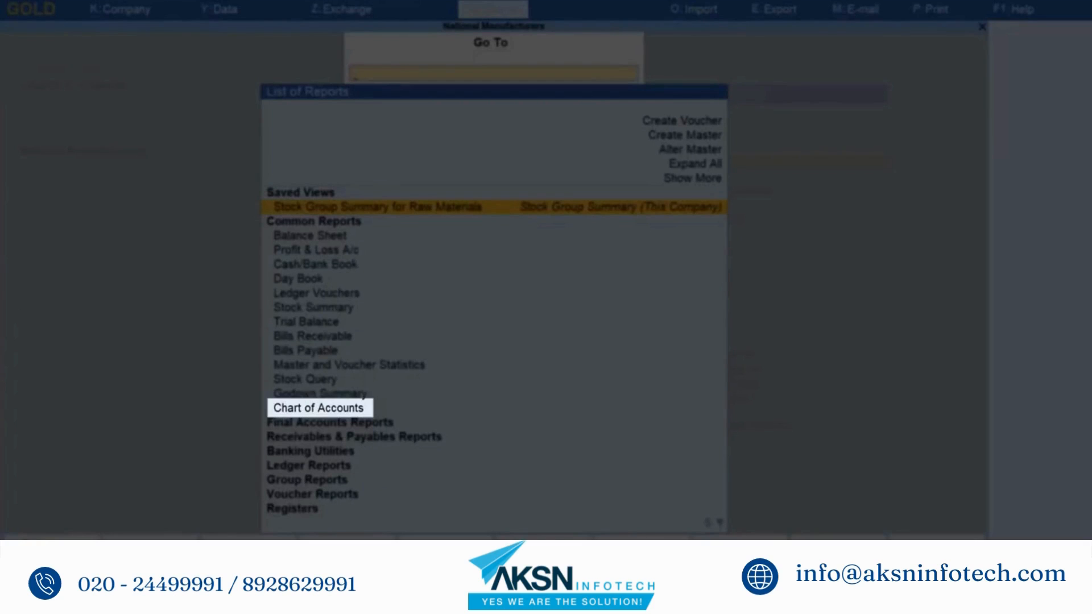
{"action": "key", "text": "Down"}
{"action": "key", "text": "Down"}
{"action": "key", "text": "Down"}
{"action": "key", "text": "Down"}
{"action": "key", "text": "Down"}
{"action": "key", "text": "Down"}
{"action": "key", "text": "Down"}
{"action": "key", "text": "Down"}
{"action": "key", "text": "Down"}
{"action": "key", "text": "Down"}
{"action": "key", "text": "Down"}
{"action": "key", "text": "Down"}
{"action": "key", "text": "Down"}
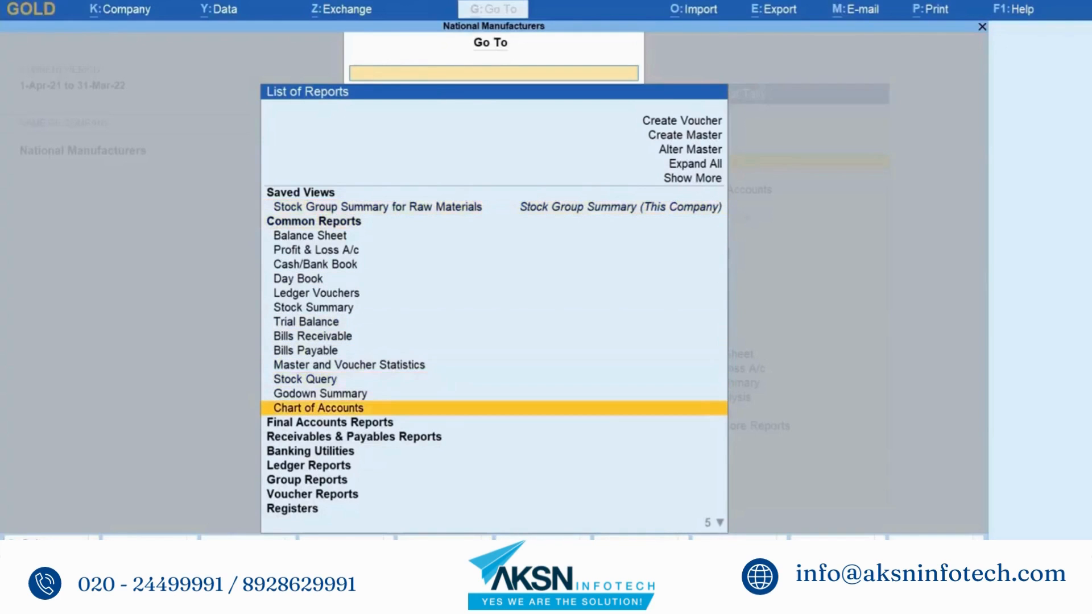
{"action": "key", "text": "Return"}
{"action": "key", "text": "Down"}
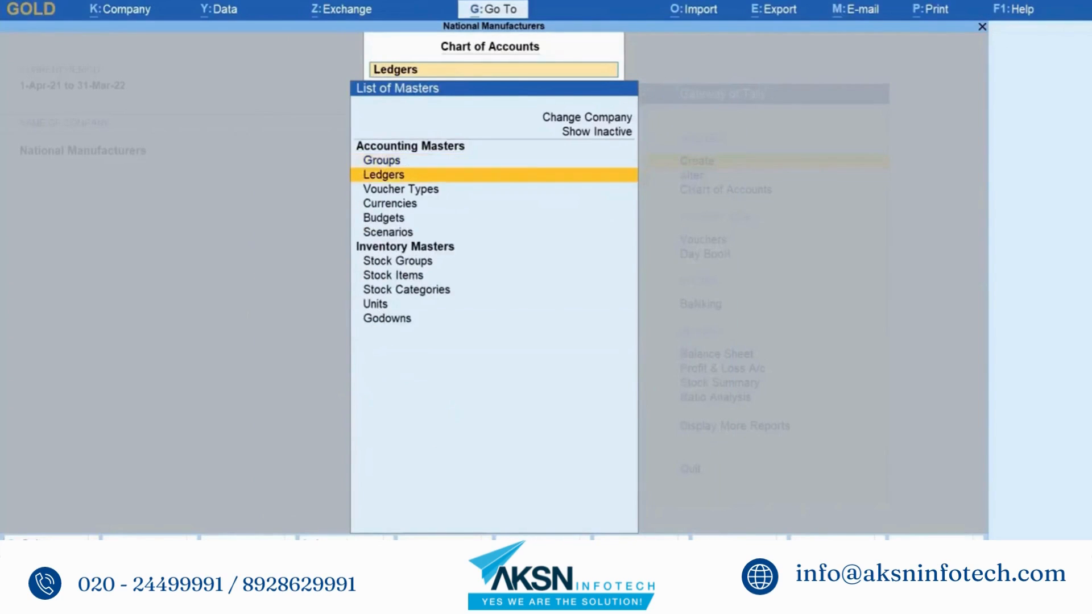
{"action": "key", "text": "Return"}
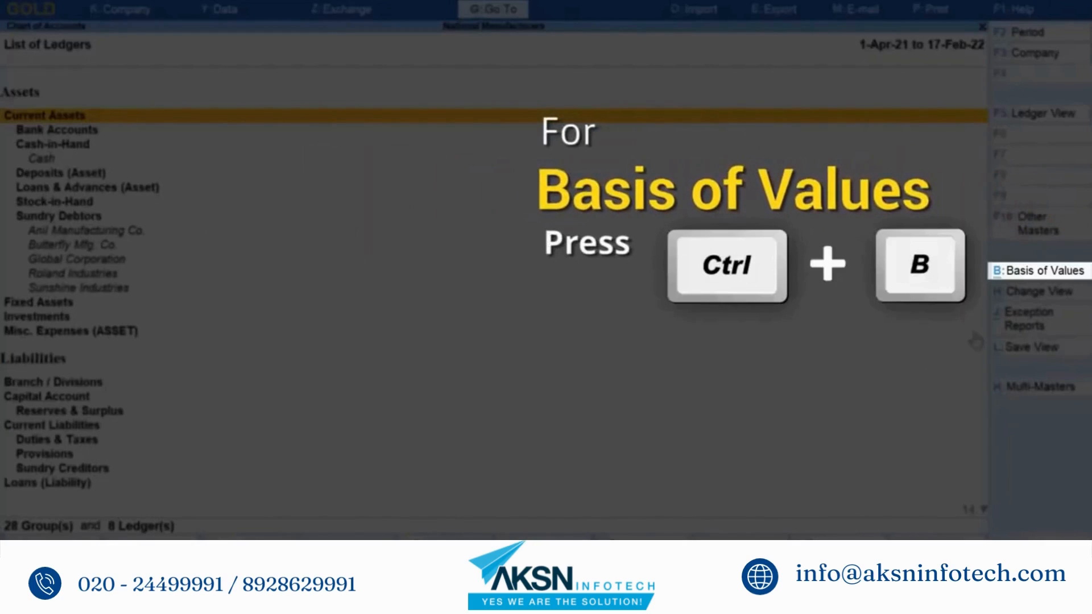
Step: Set the basis of values to Altered Ledgers with Include Deleted Ledgers set to No
{"action": "left_click", "coordinate": [1048, 272]}
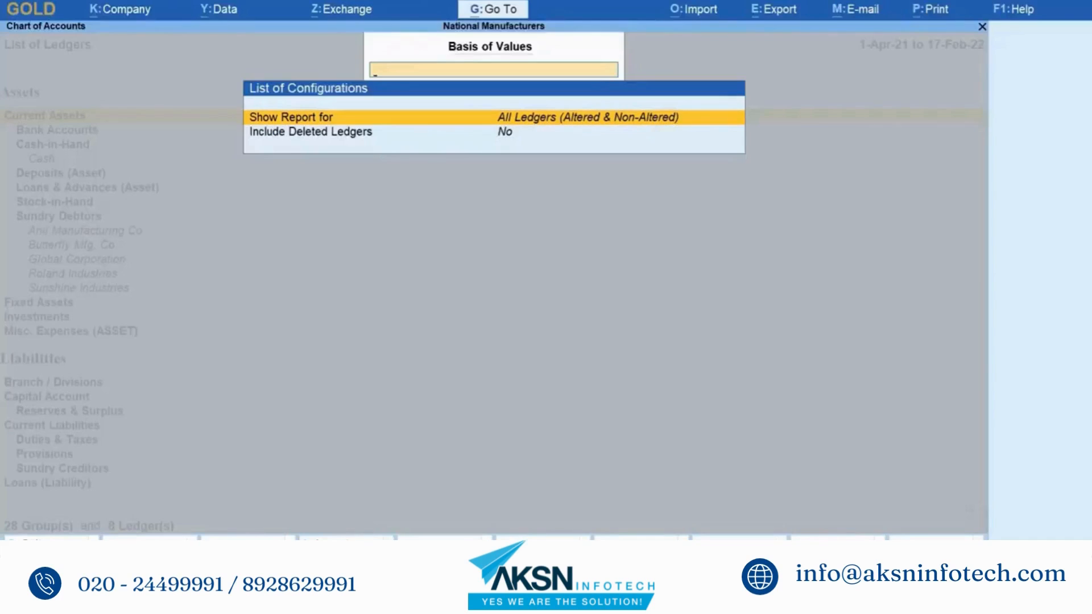
{"action": "key", "text": "Return"}
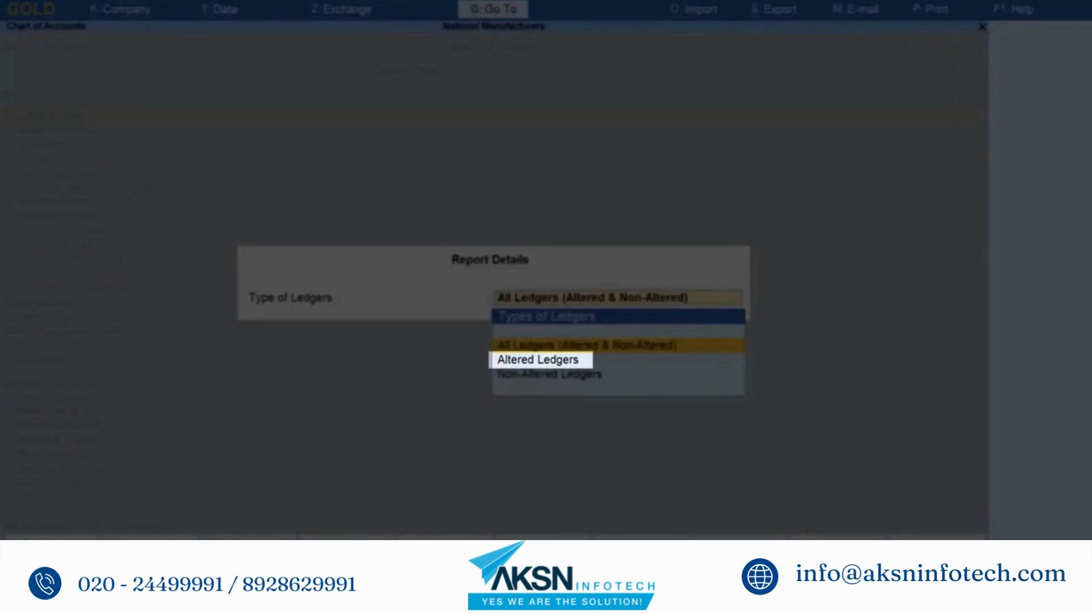
{"action": "key", "text": "Down"}
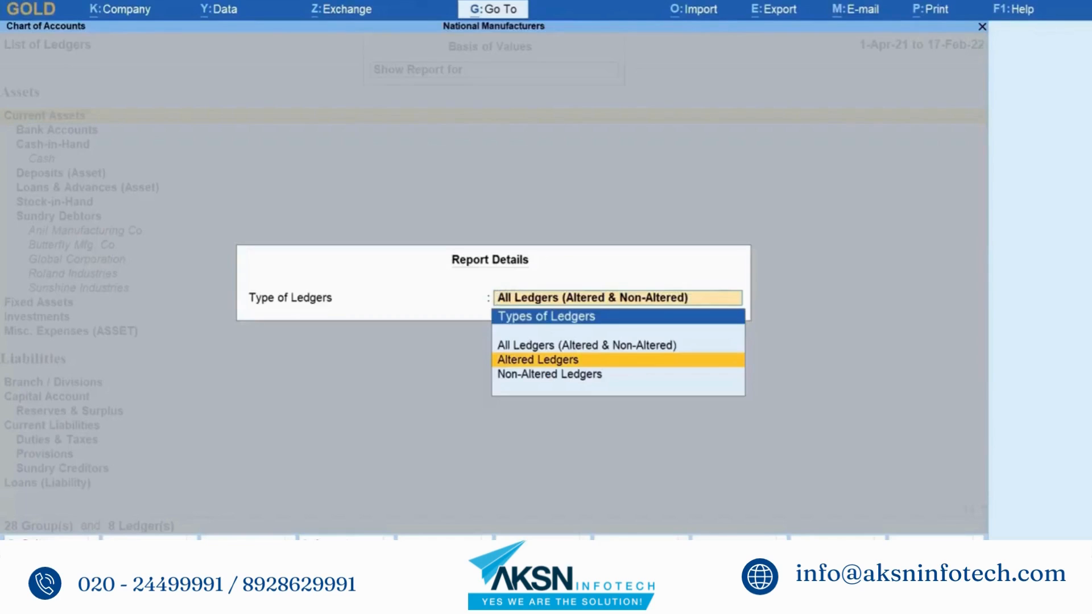
{"action": "key", "text": "Return"}
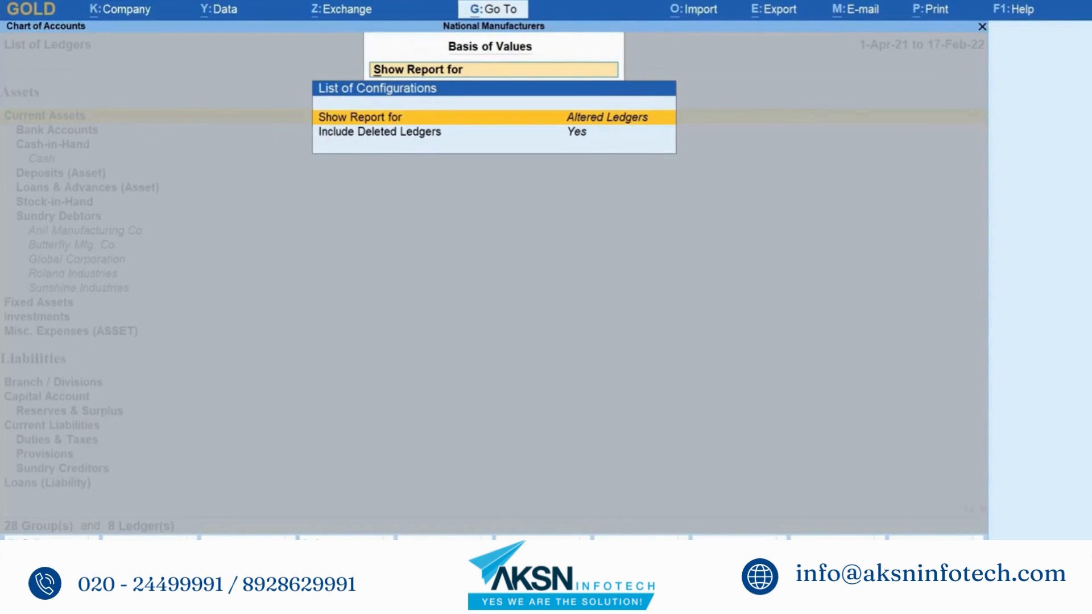
{"action": "key", "text": "Down"}
{"action": "key", "text": "n"}
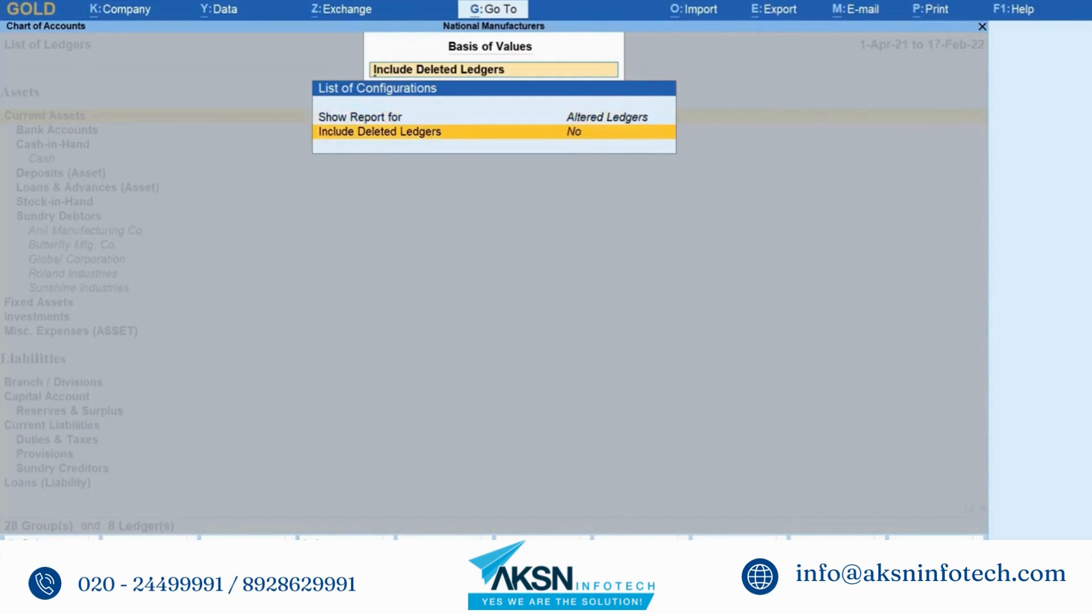
{"action": "key", "text": "Return"}
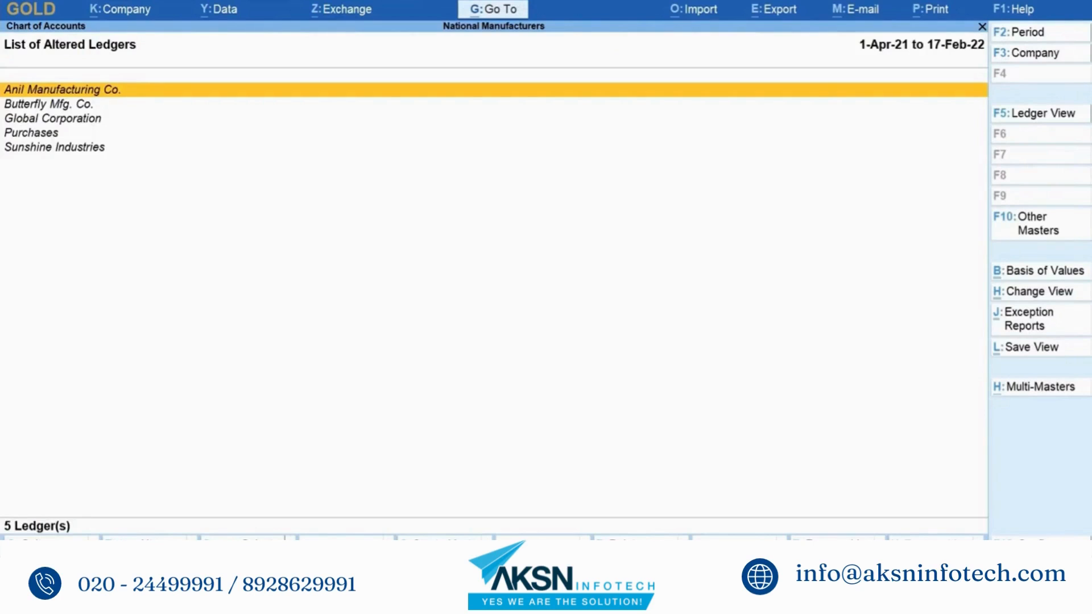
Step: Open Anil Manufacturing Co. in Ledger Alteration and view its five-version Edit Log
{"action": "key", "text": "Down"}
{"action": "key", "text": "Down"}
{"action": "key", "text": "Down"}
{"action": "key", "text": "Down"}
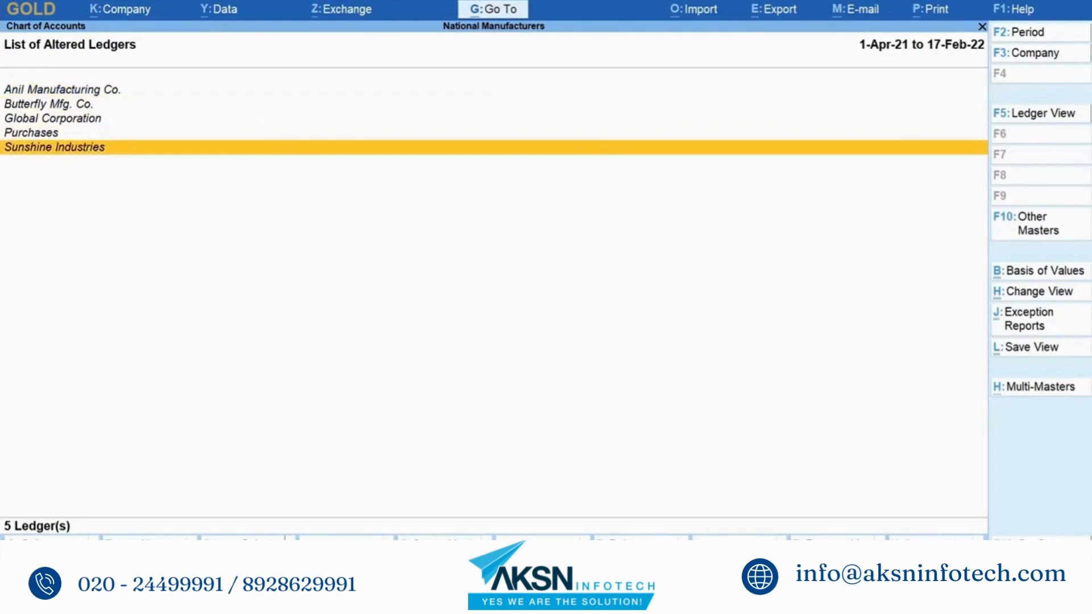
{"action": "key", "text": "Up"}
{"action": "key", "text": "Up"}
{"action": "key", "text": "Up"}
{"action": "key", "text": "Up"}
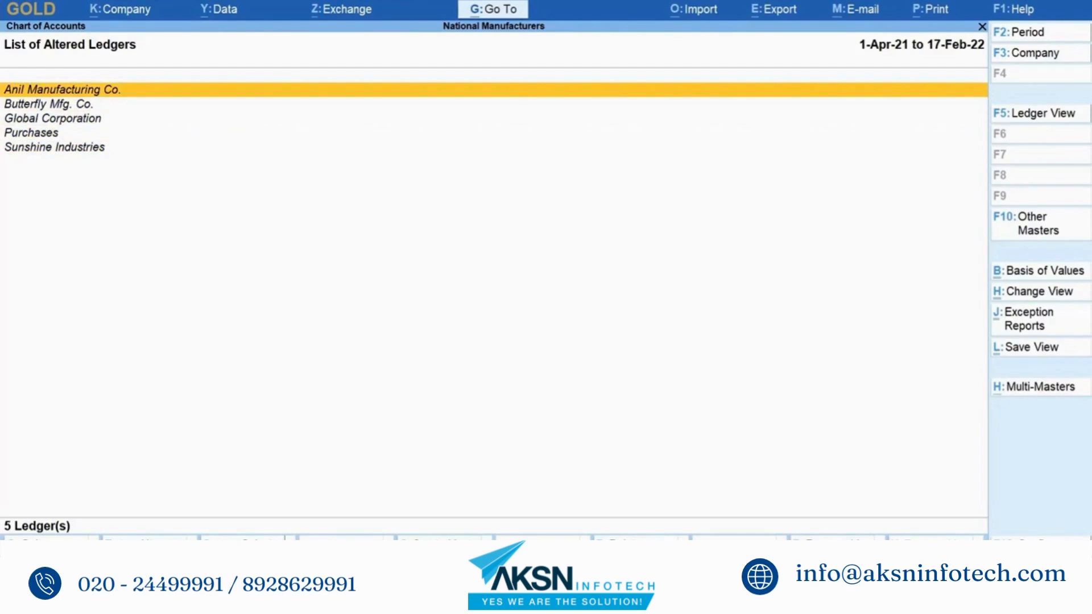
{"action": "key", "text": "Return"}
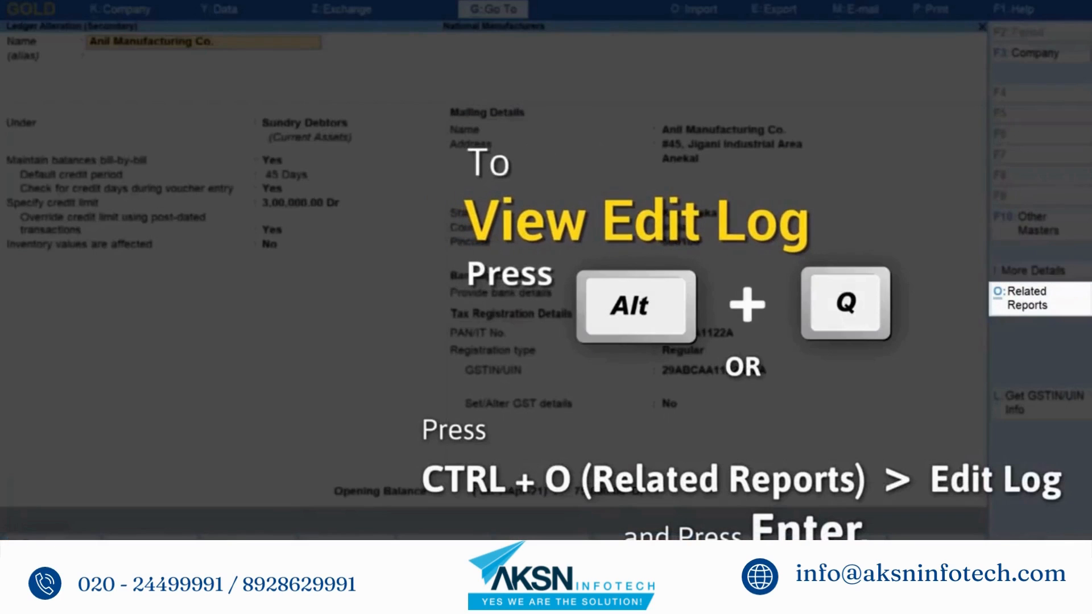
{"action": "key", "text": "alt+q"}
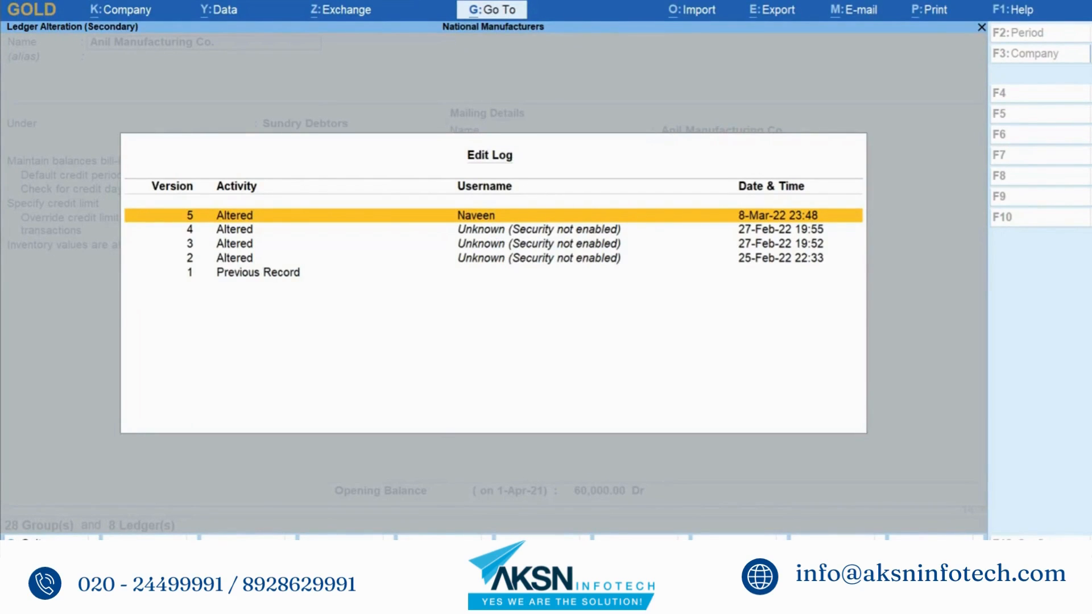
Step: Compare Version 5 with Version 4, setting Show altered values only to Yes
{"action": "key", "text": "Return"}
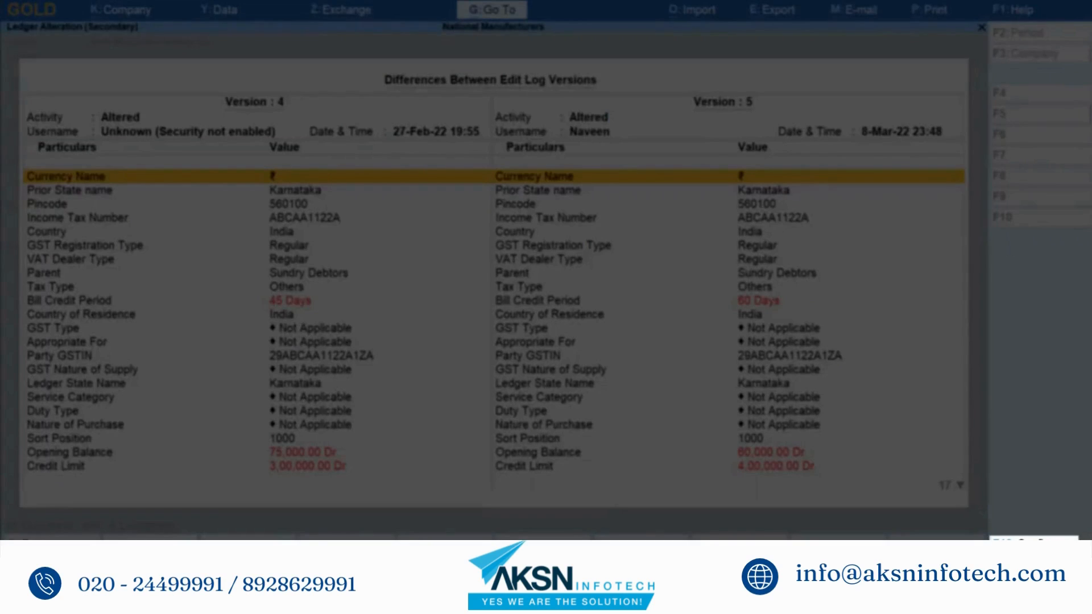
{"action": "key", "text": "F12"}
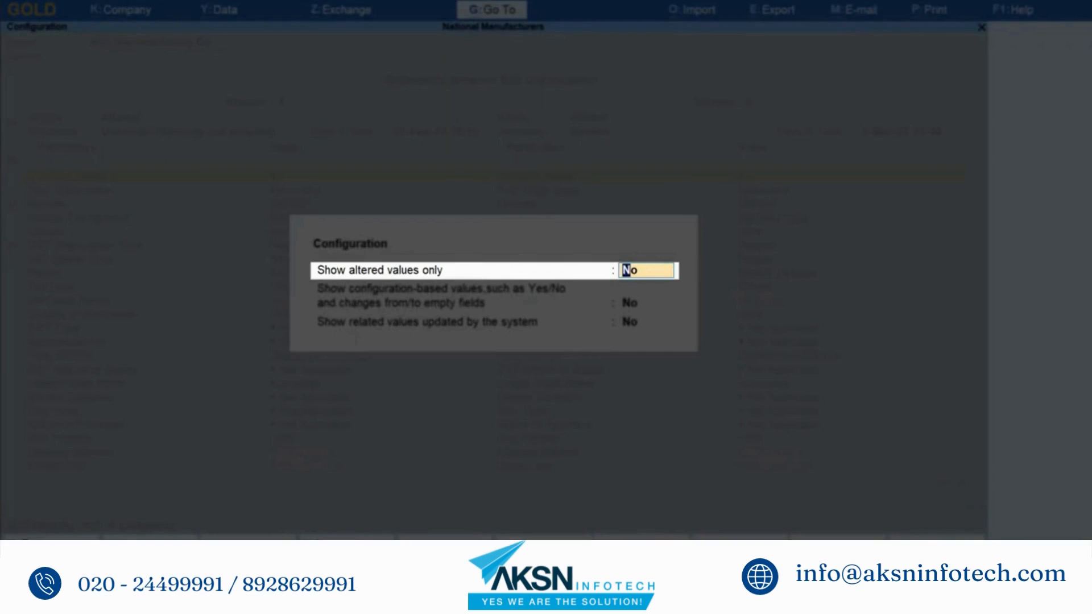
{"action": "type", "text": "Yes"}
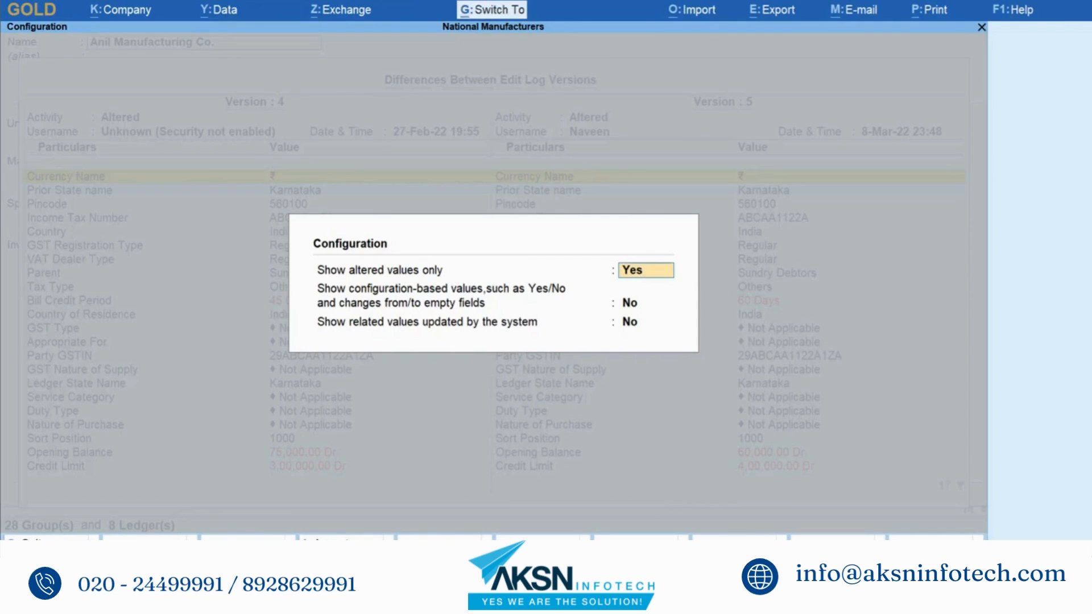
{"action": "key", "text": "ctrl+a"}
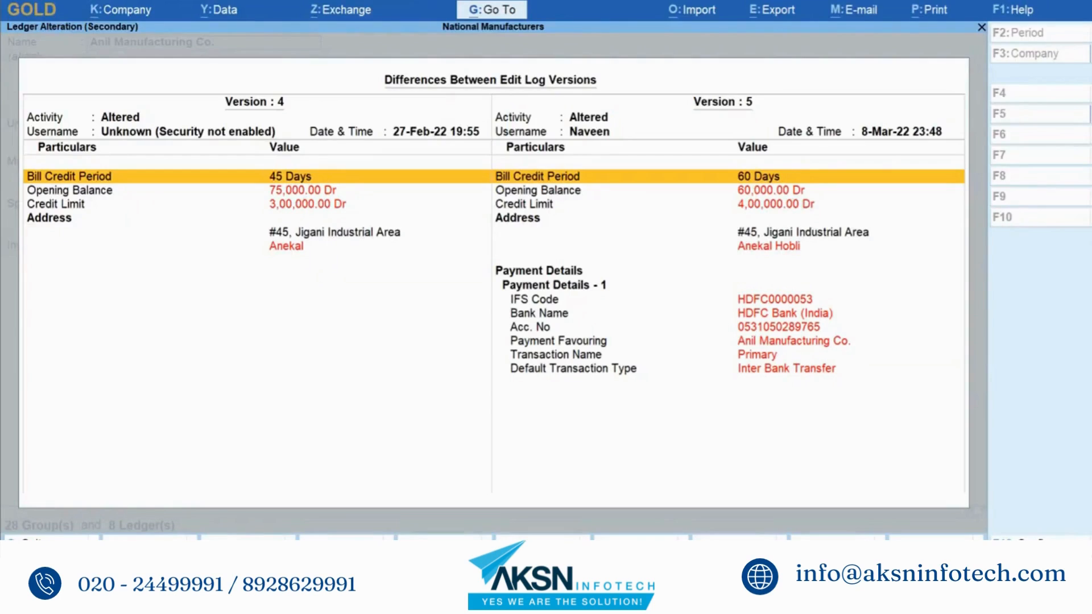
Step: Set Show configuration-based values and Show related values updated by the system to Yes
{"action": "key", "text": "F12"}
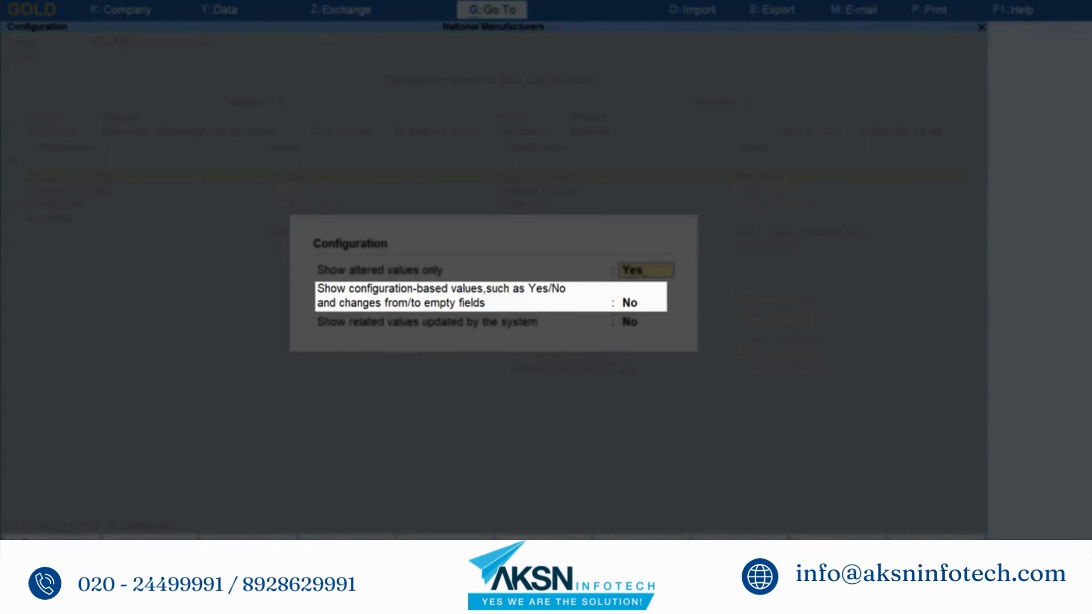
{"action": "key", "text": "Return"}
{"action": "type", "text": "Ye"}
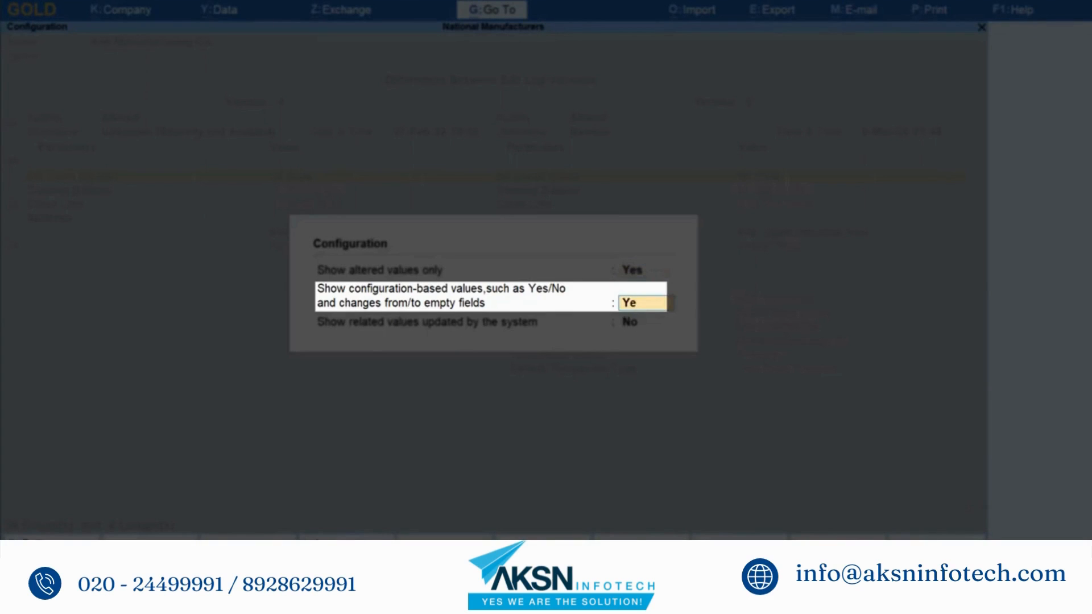
{"action": "type", "text": "s"}
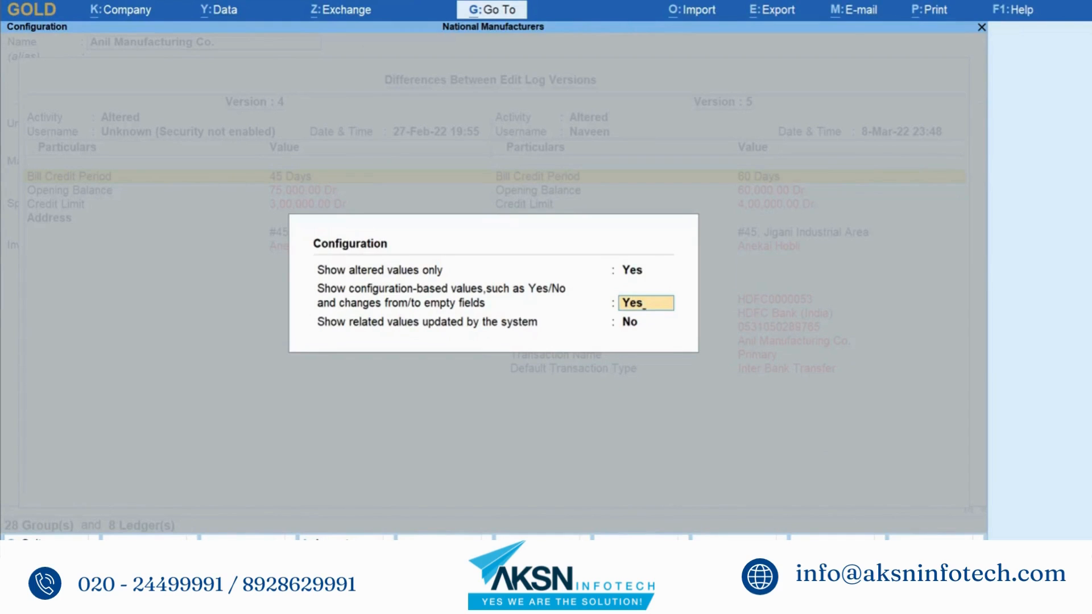
{"action": "key", "text": "Return"}
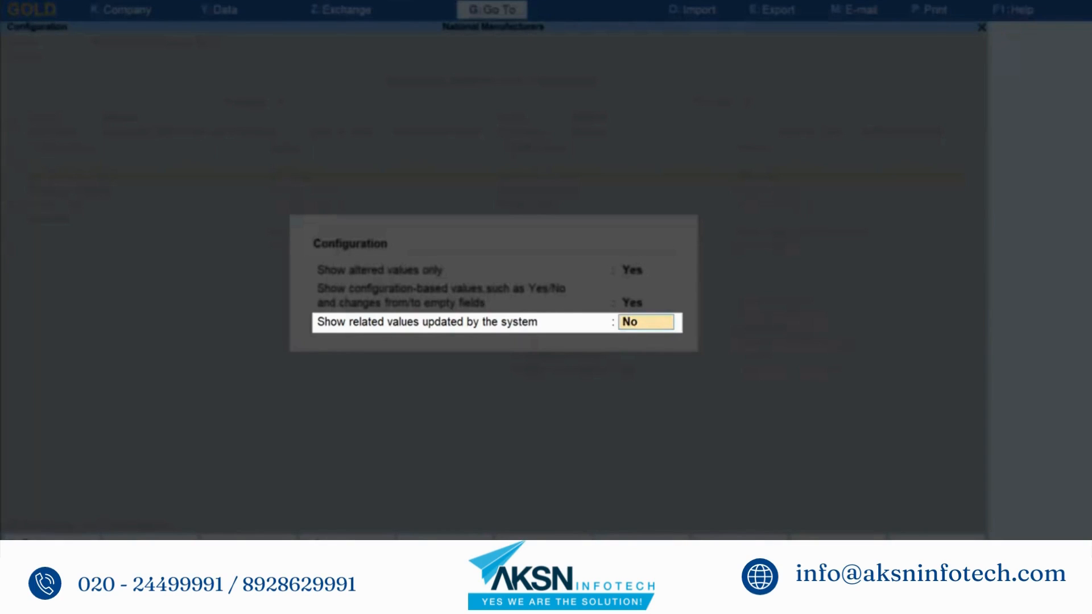
{"action": "type", "text": "Yes"}
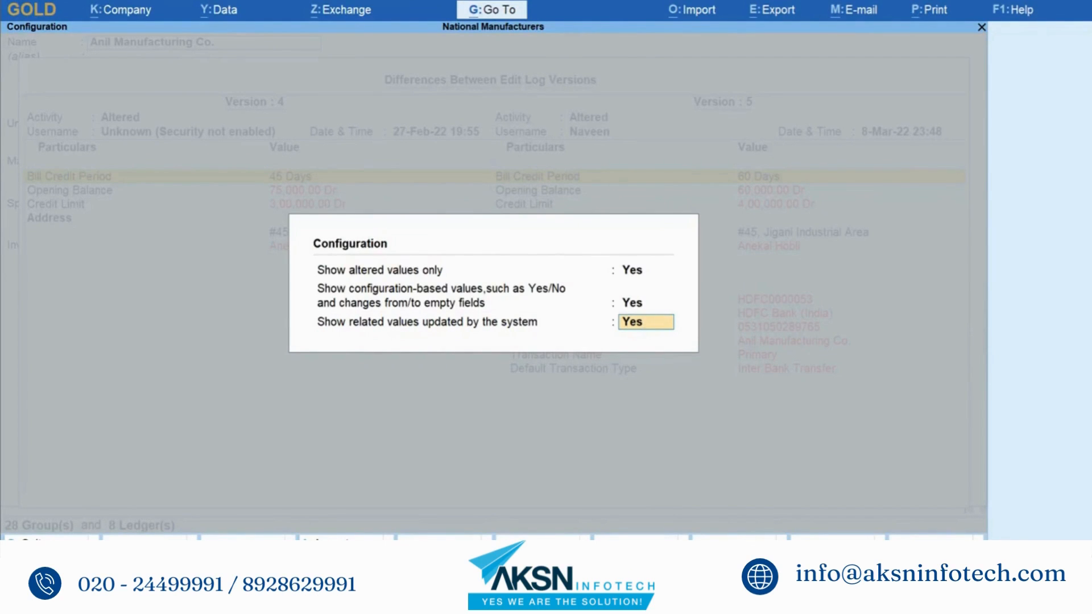
{"action": "key", "text": "Return"}
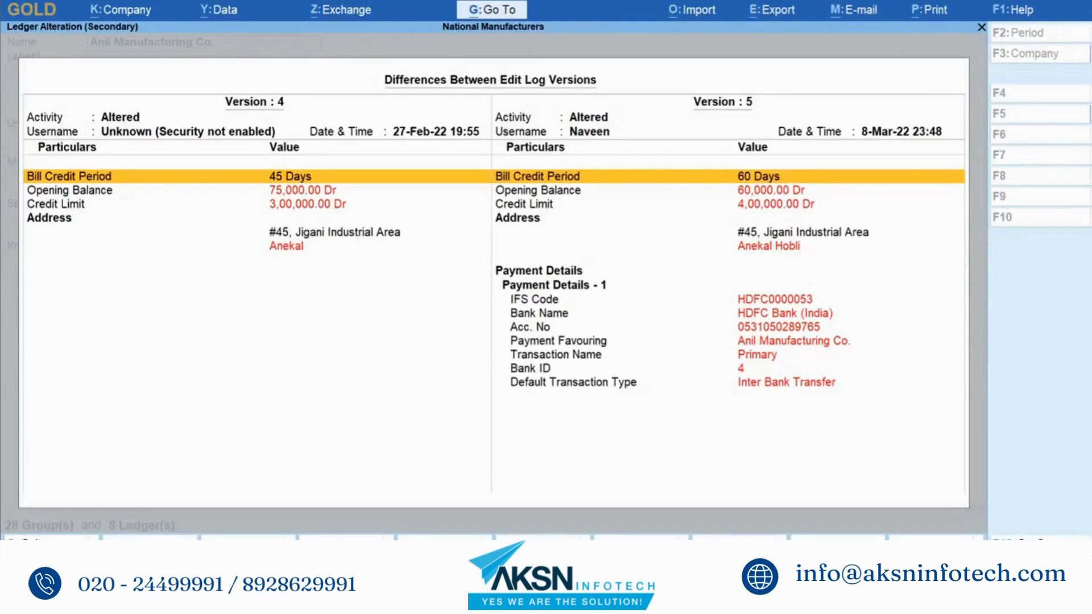
{"action": "key", "text": "alt+F5"}
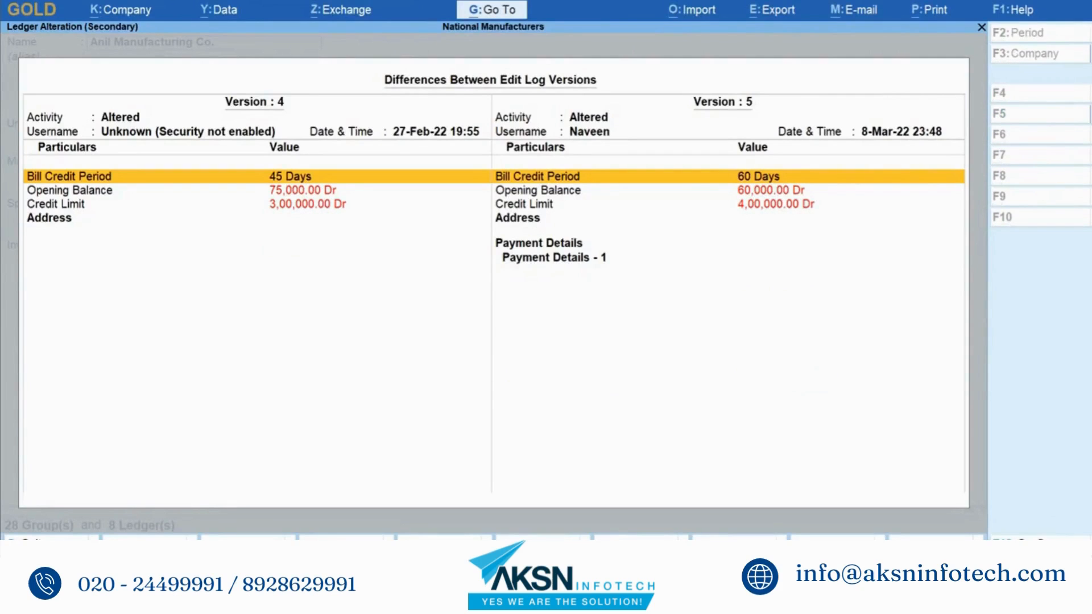
{"action": "key", "text": "alt+F5"}
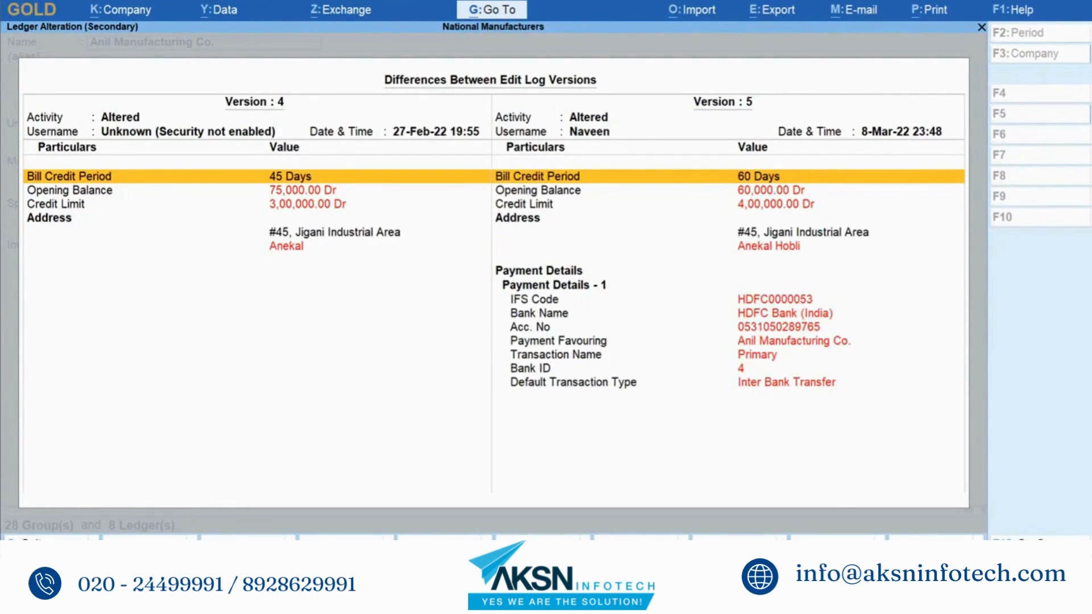
{"action": "key", "text": "Down"}
{"action": "key", "text": "Down"}
{"action": "key", "text": "Down"}
{"action": "key", "text": "Down"}
{"action": "key", "text": "Down"}
{"action": "key", "text": "Down"}
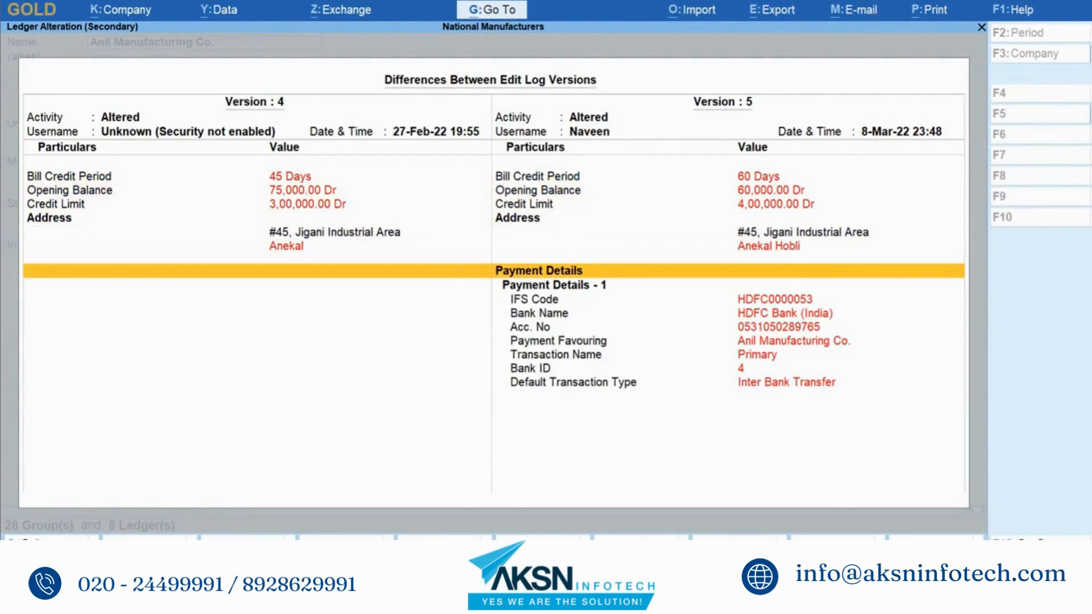
{"action": "key", "text": "shift+Return"}
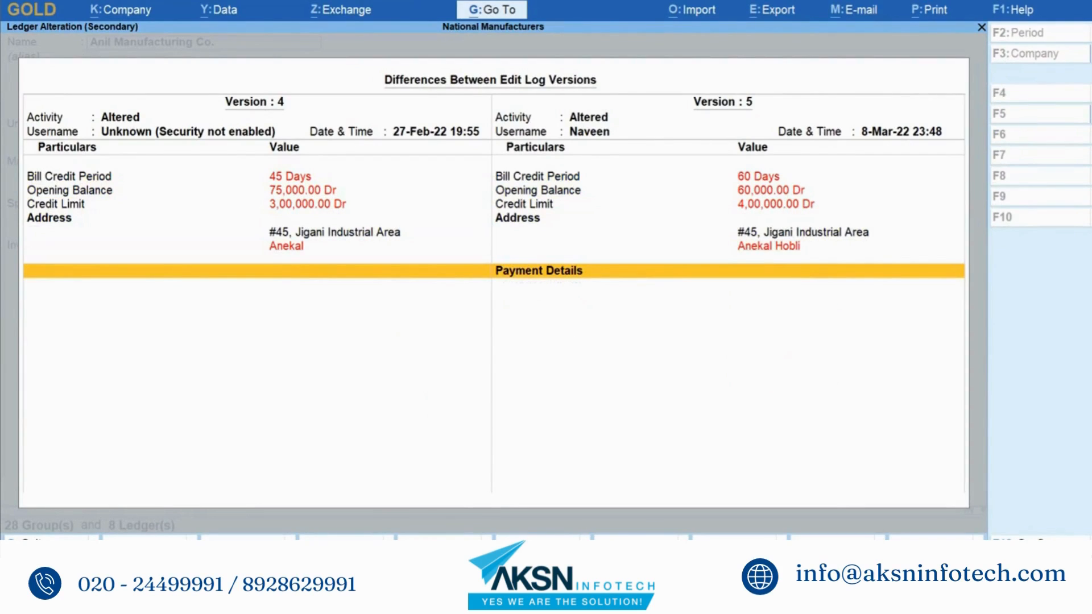
{"action": "key", "text": "shift+Return"}
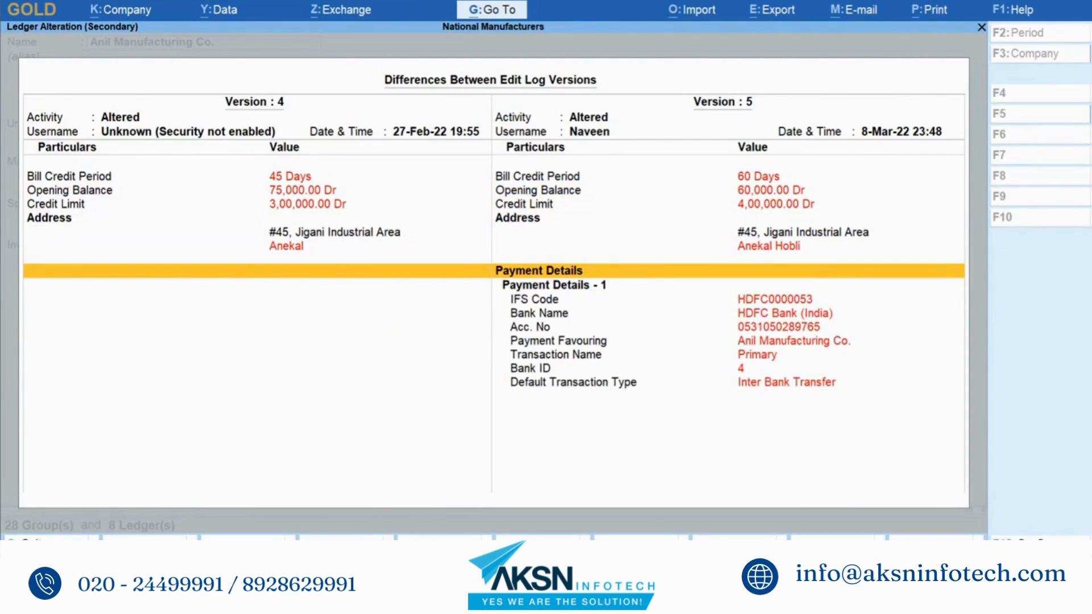
{"action": "key", "text": "Page_Up"}
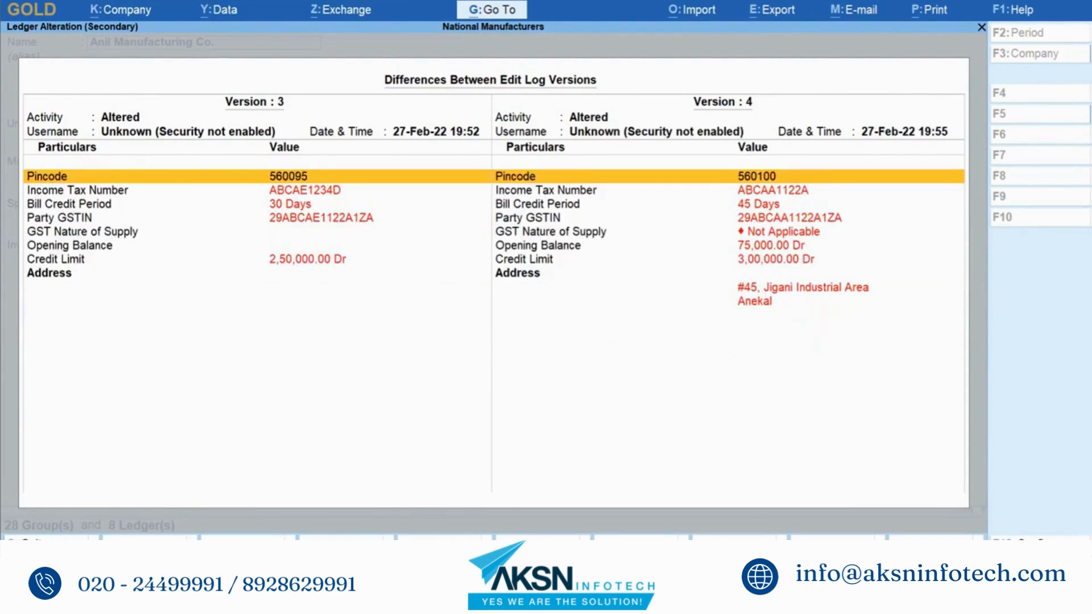
{"action": "key", "text": "Page_Up"}
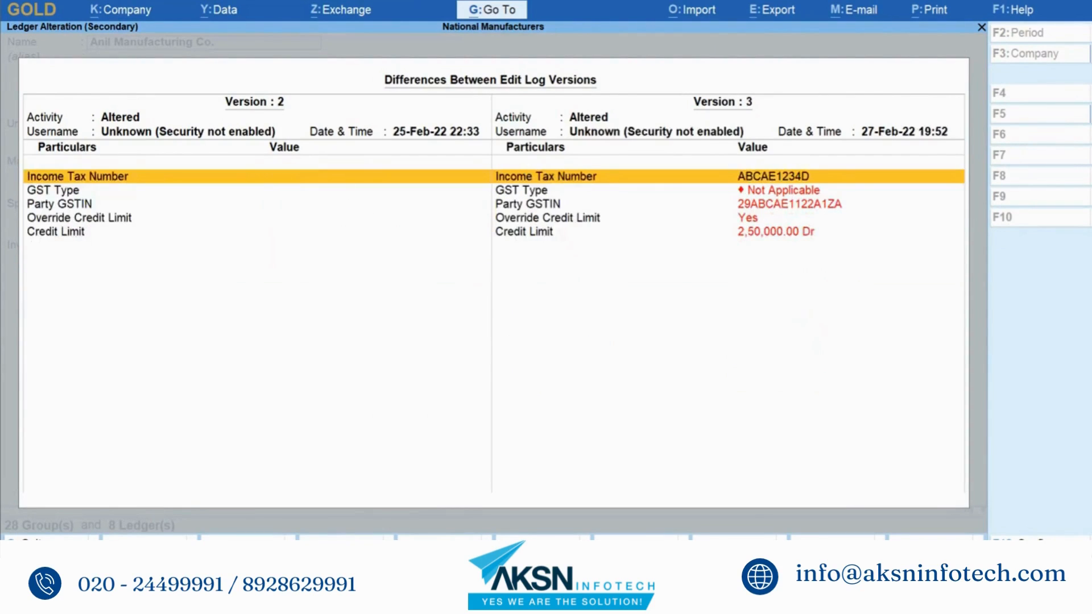
{"action": "key", "text": "Page_Up"}
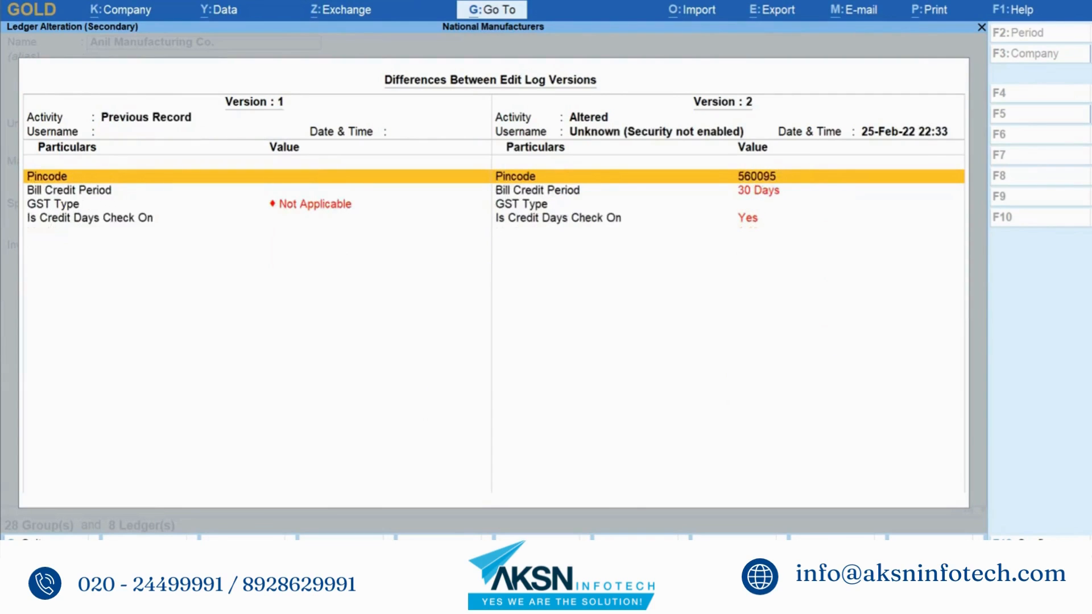
{"action": "key", "text": "Page_Down"}
{"action": "key", "text": "Page_Down"}
{"action": "key", "text": "Page_Down"}
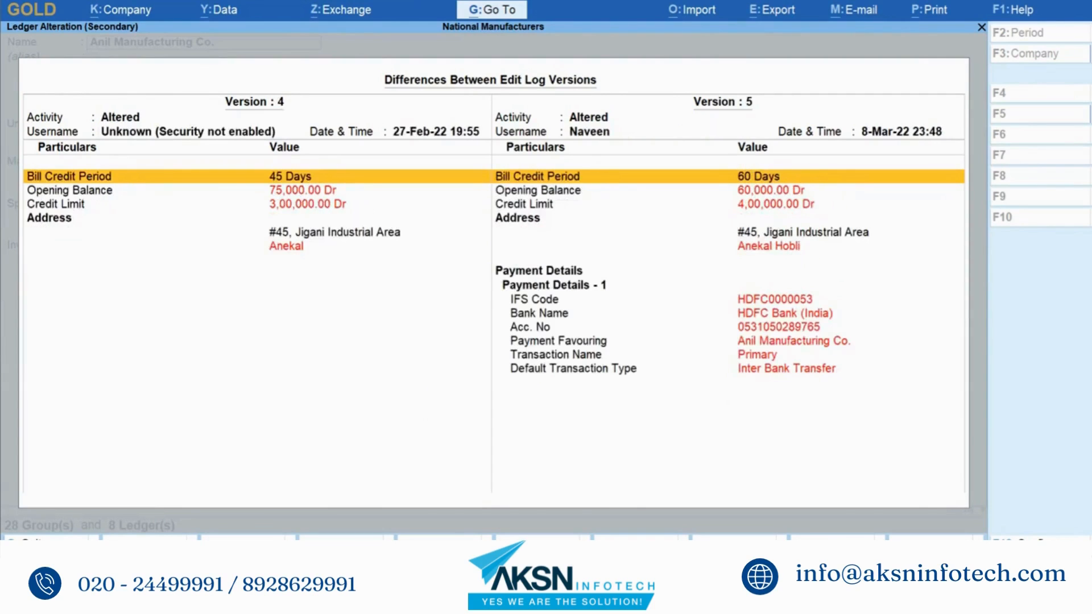
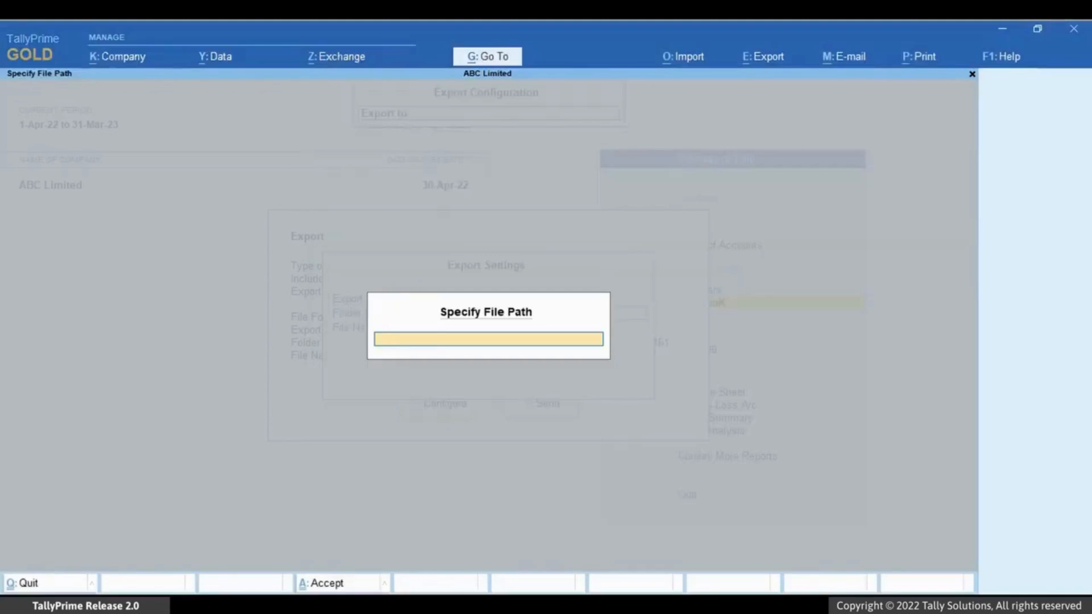
{"action": "key", "text": "Return"}
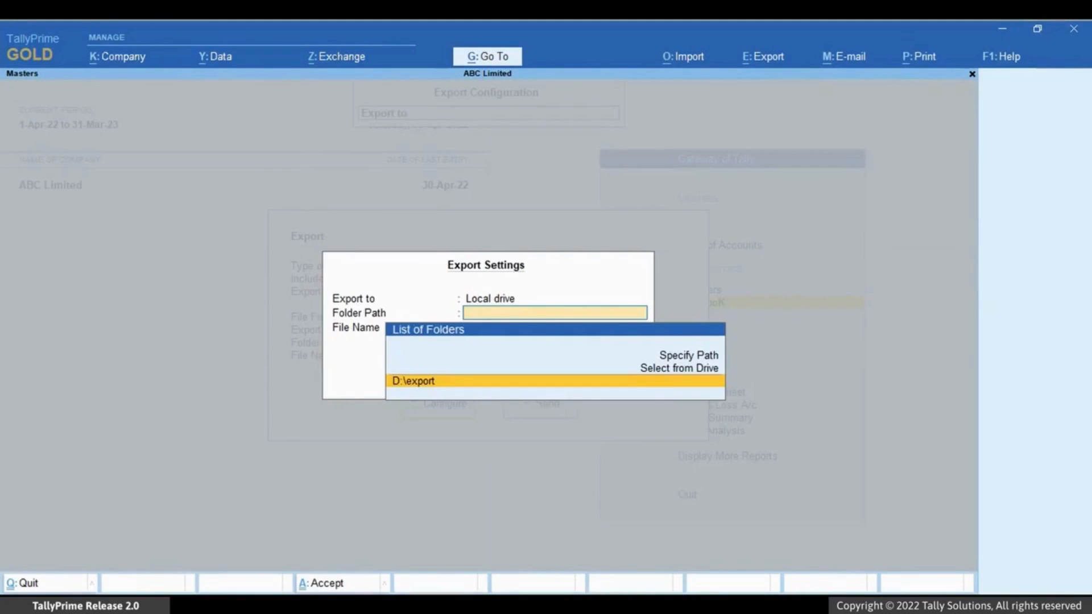
Step: Accept folder path D:\export and file name Master.xml, then review the full export settings
{"action": "key", "text": "Return"}
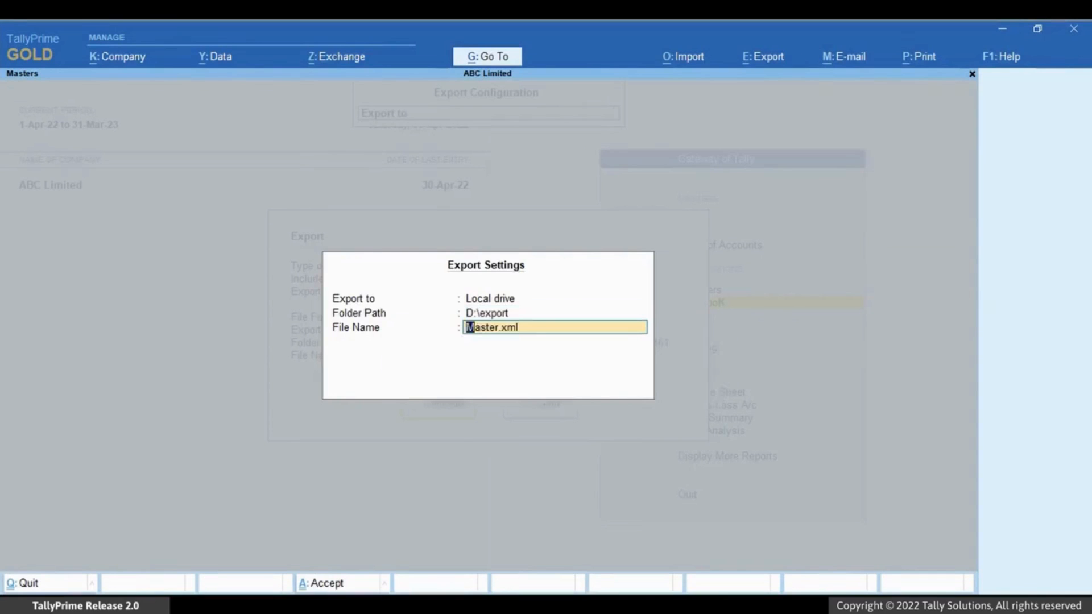
{"action": "key", "text": "Return"}
{"action": "key", "text": "Up"}
{"action": "key", "text": "Up"}
{"action": "key", "text": "Up"}
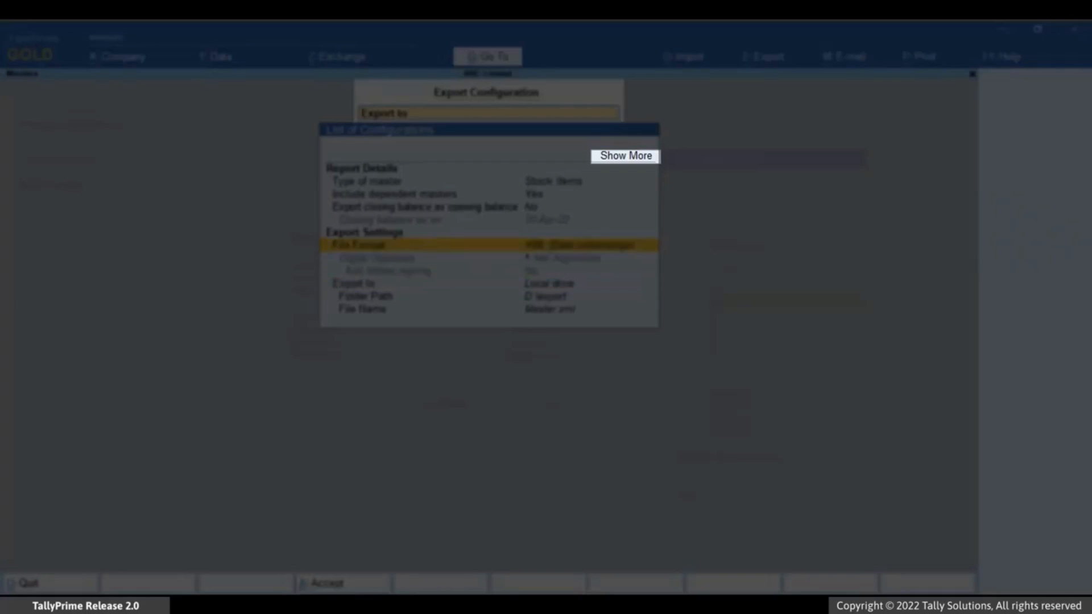
{"action": "key", "text": "Up"}
{"action": "key", "text": "Up"}
{"action": "key", "text": "Up"}
{"action": "key", "text": "Up"}
{"action": "key", "text": "Up"}
{"action": "key", "text": "Up"}
{"action": "key", "text": "Up"}
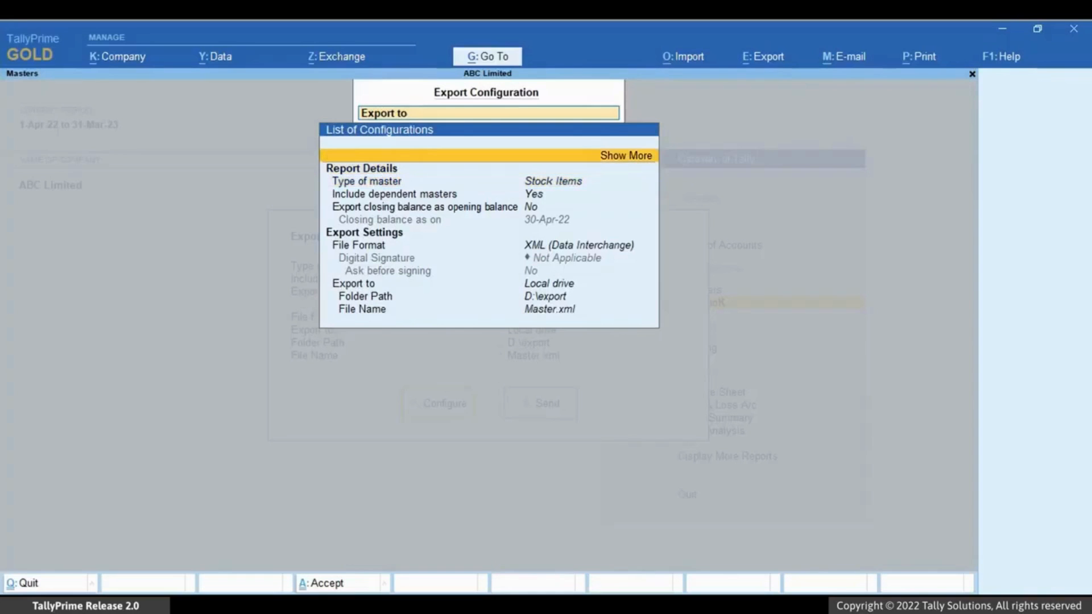
{"action": "key", "text": "Return"}
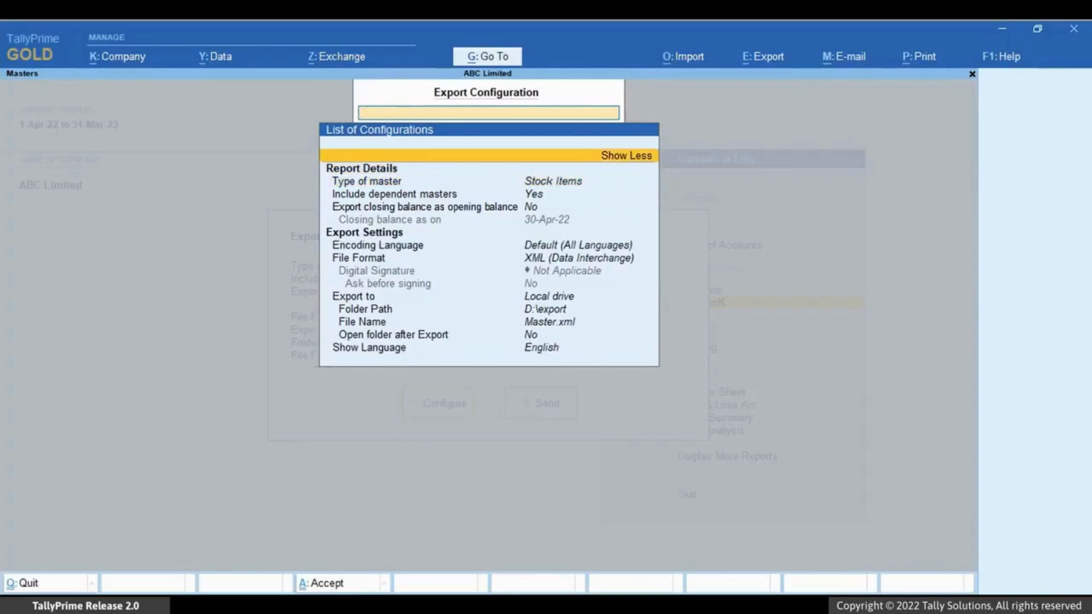
Step: Send the stock item masters export to D:\export\Master.xml
{"action": "key", "text": "ctrl+a"}
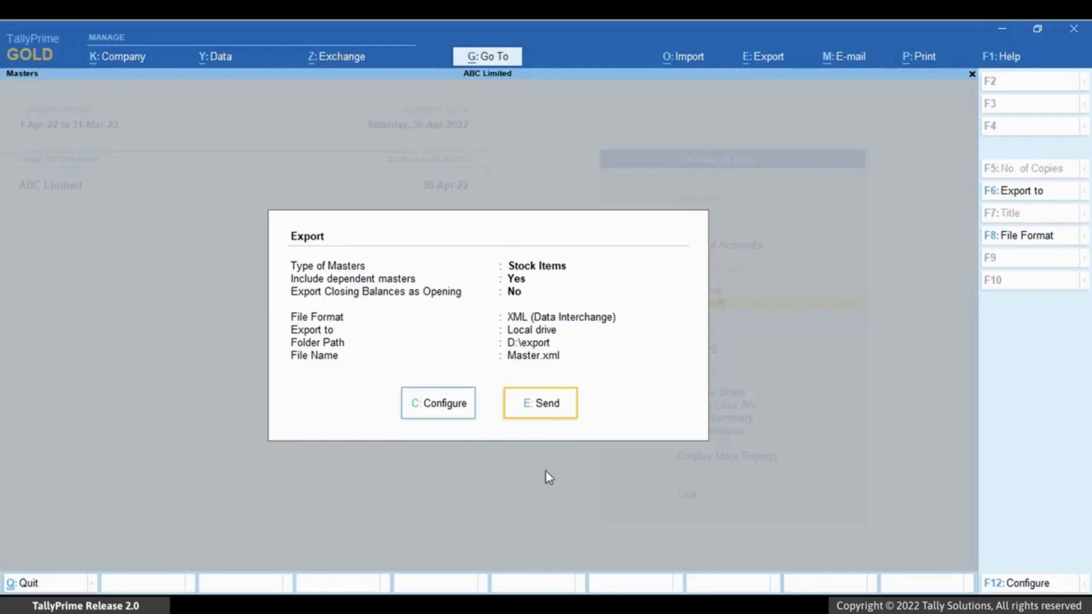
{"action": "left_click", "coordinate": [567, 420]}
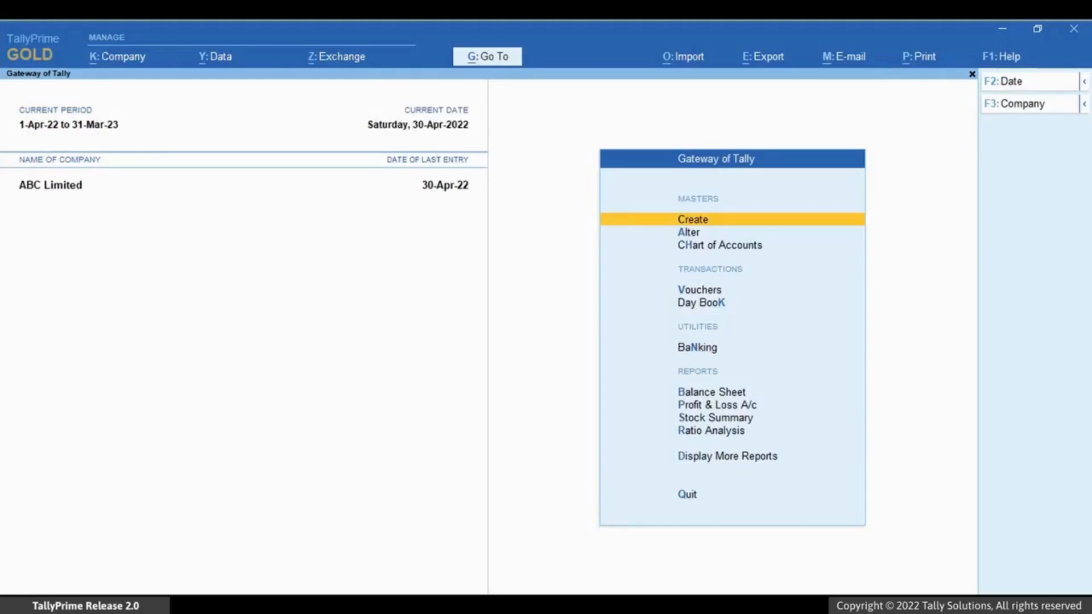
{"action": "key", "text": "alt+k"}
Step: Shut ABC Limited and load National Enterprises
{"action": "key", "text": "Down"}
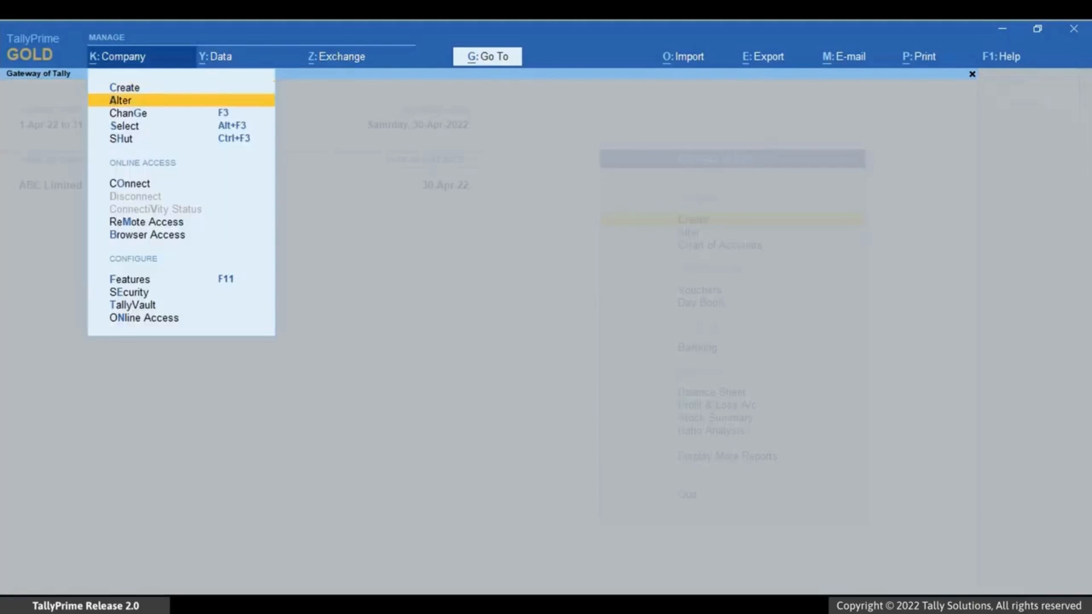
{"action": "key", "text": "Down"}
{"action": "key", "text": "Down"}
{"action": "key", "text": "Down"}
{"action": "key", "text": "Return"}
{"action": "key", "text": "Return"}
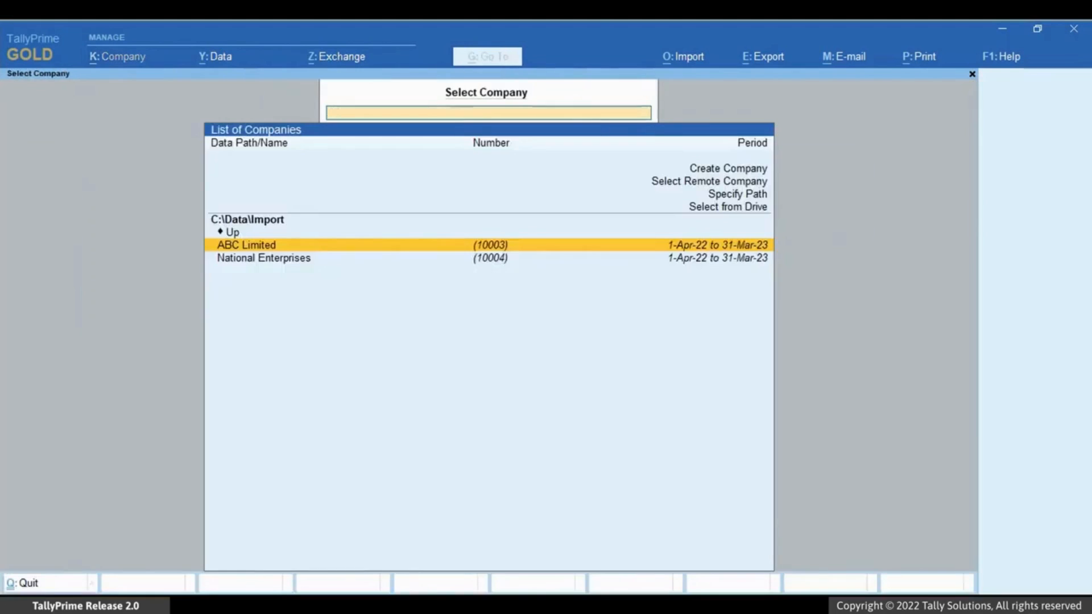
{"action": "key", "text": "Down"}
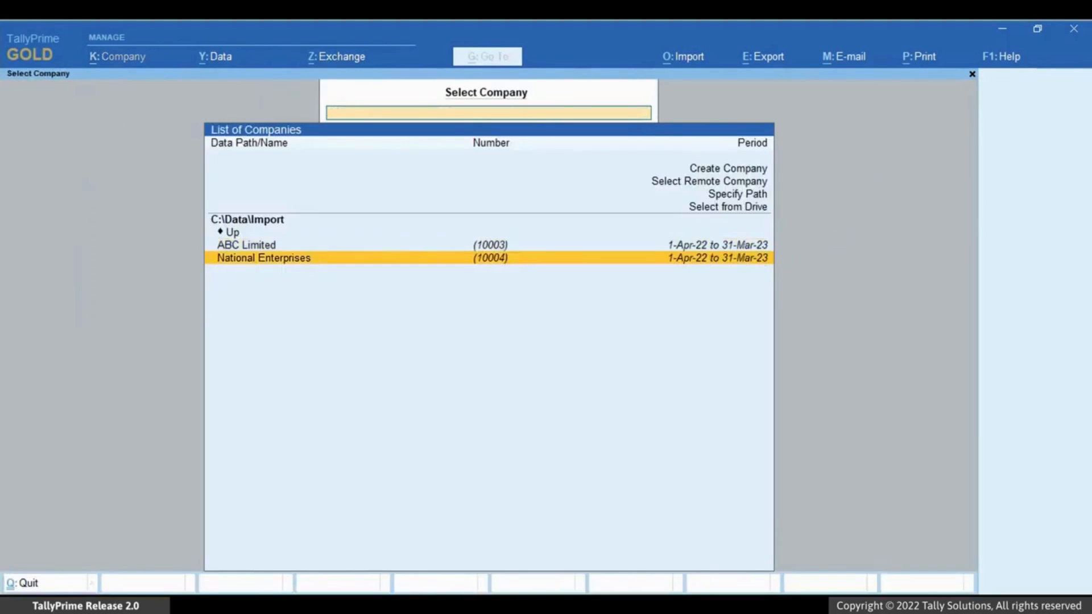
{"action": "key", "text": "Return"}
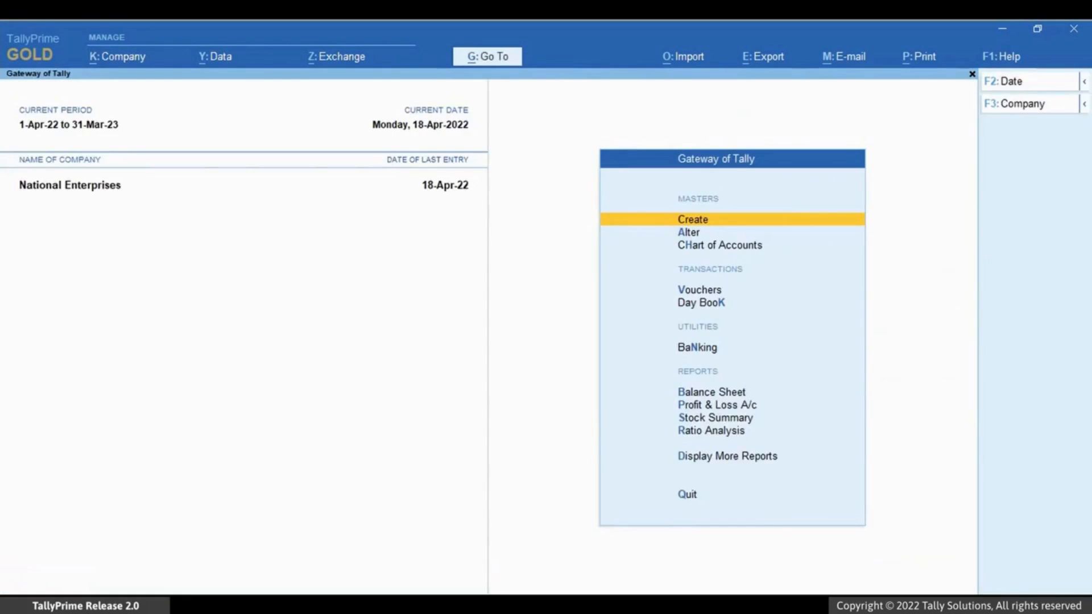
Step: Review the Statistics report showing 6 stock items, 28 groups and 19 ledgers, then close it
{"action": "key", "text": "alt+g"}
{"action": "type", "text": "S"}
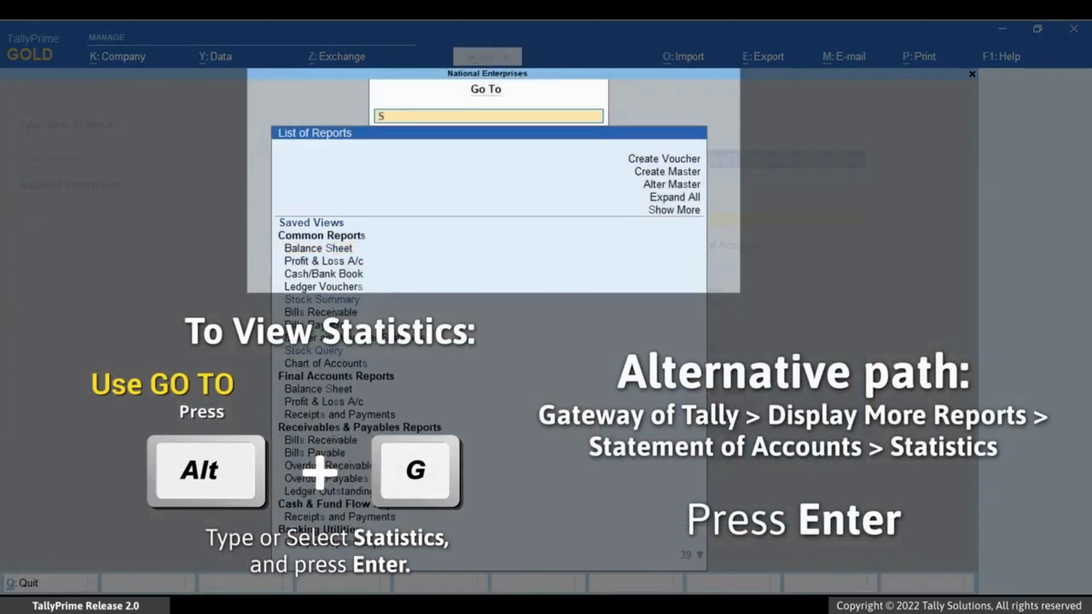
{"action": "type", "text": "ta"}
{"action": "key", "text": "Down"}
{"action": "key", "text": "Down"}
{"action": "key", "text": "Down"}
{"action": "key", "text": "Down"}
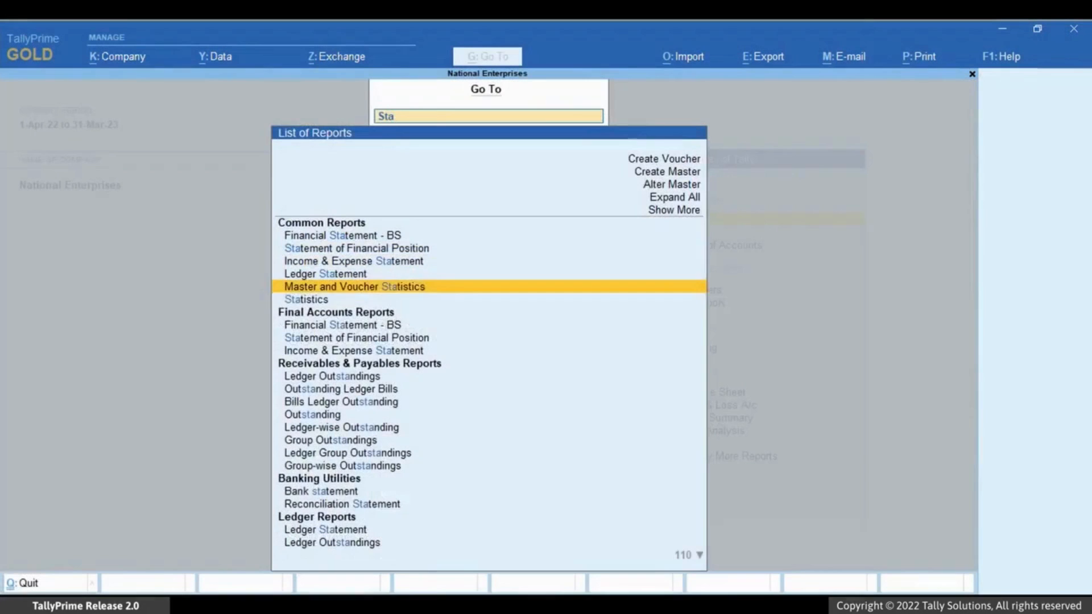
{"action": "key", "text": "Down"}
{"action": "key", "text": "Return"}
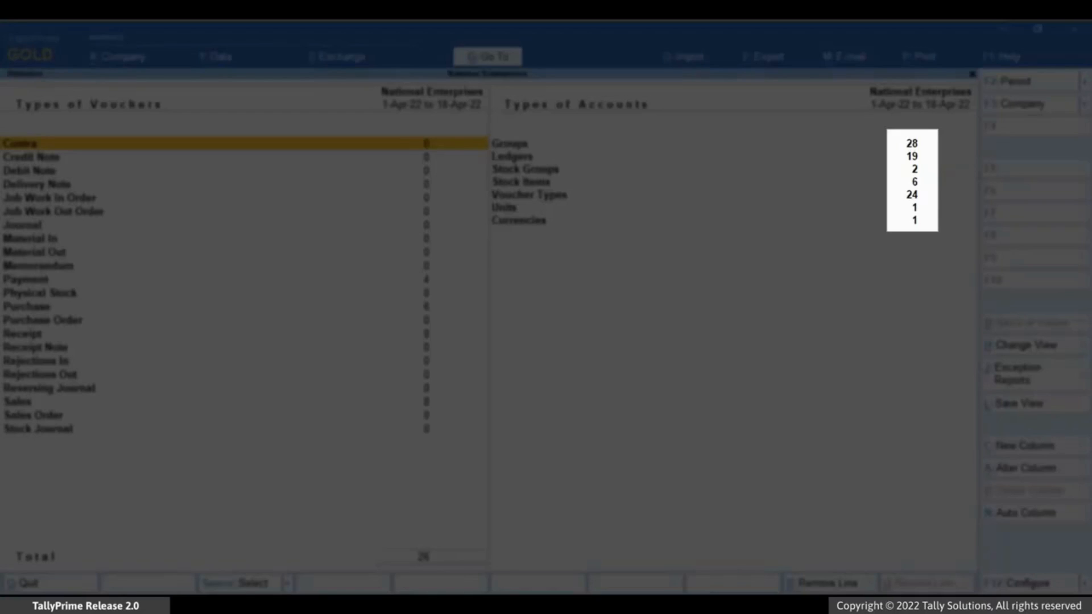
{"action": "key", "text": "Escape"}
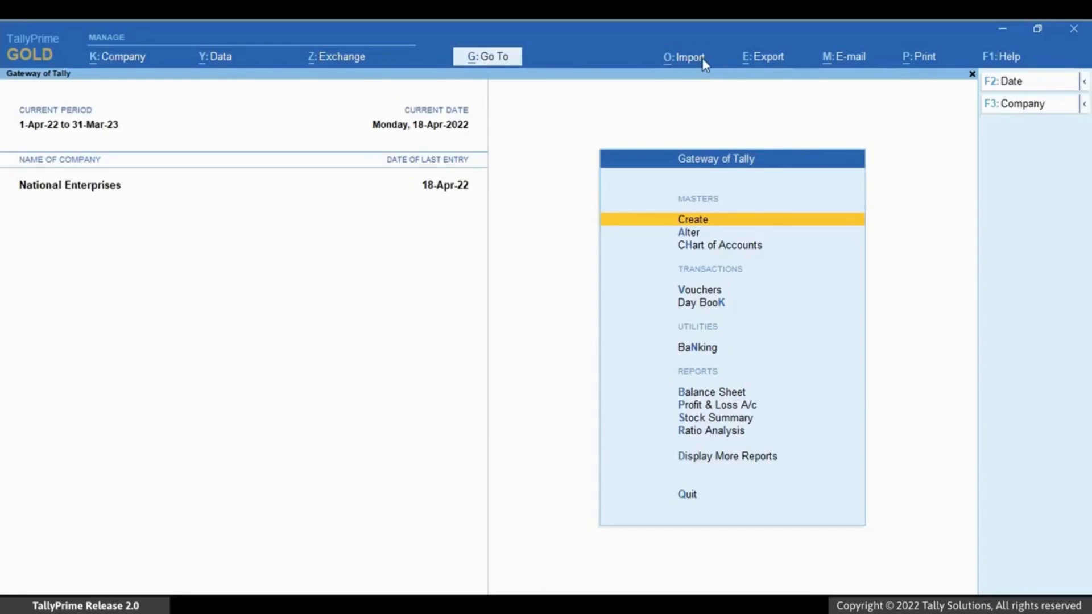
Step: Import masters from D:\export\Master.xml into National Enterprises, ignoring duplicate existing masters
{"action": "left_click", "coordinate": [703, 60]}
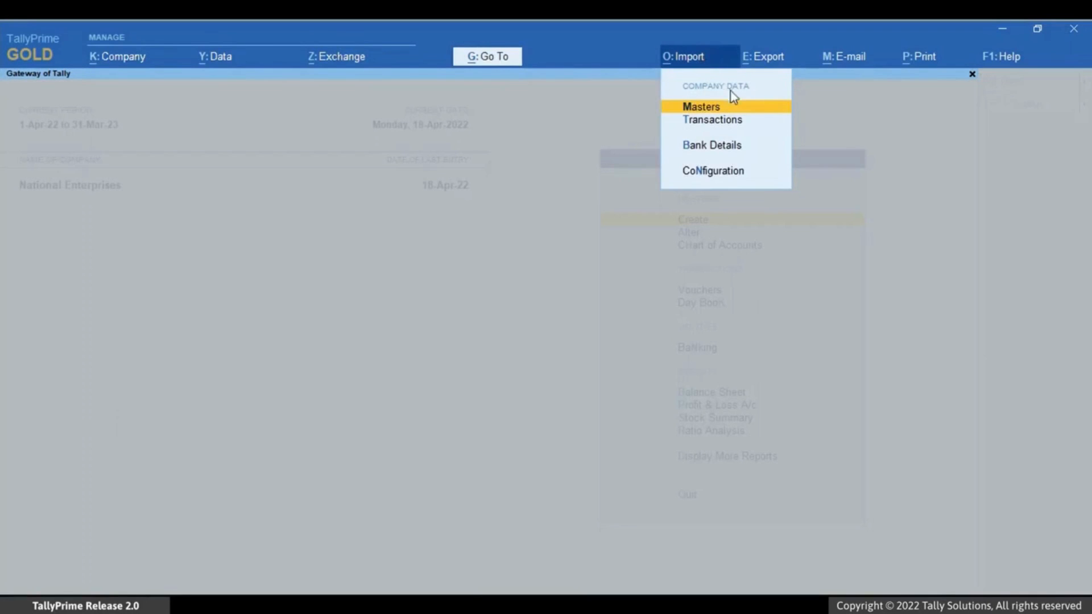
{"action": "key", "text": "Return"}
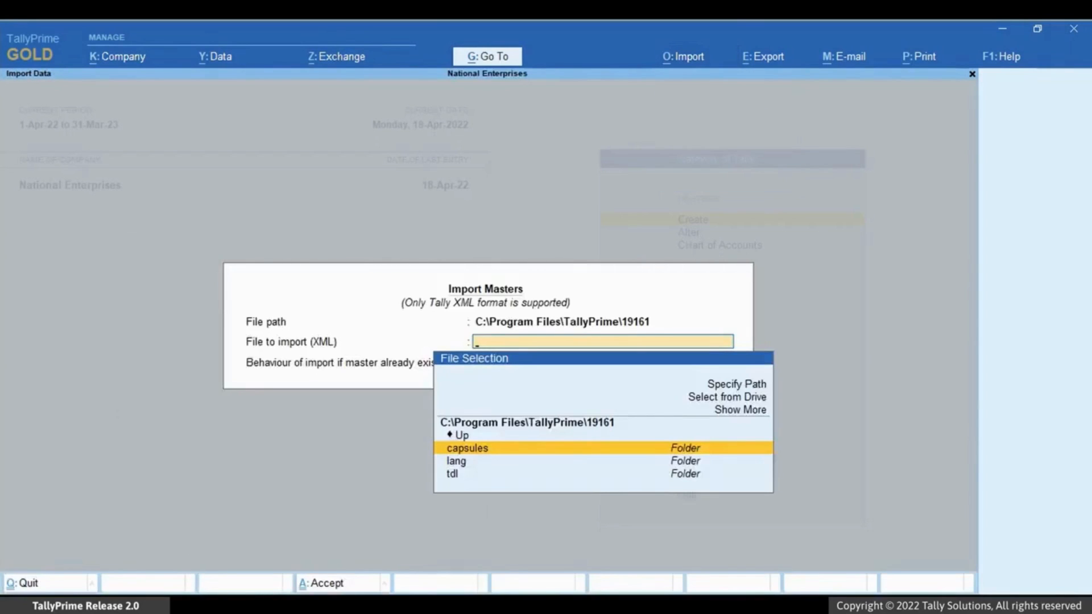
{"action": "key", "text": "Up"}
{"action": "key", "text": "Up"}
{"action": "key", "text": "Up"}
{"action": "key", "text": "Up"}
{"action": "key", "text": "Up"}
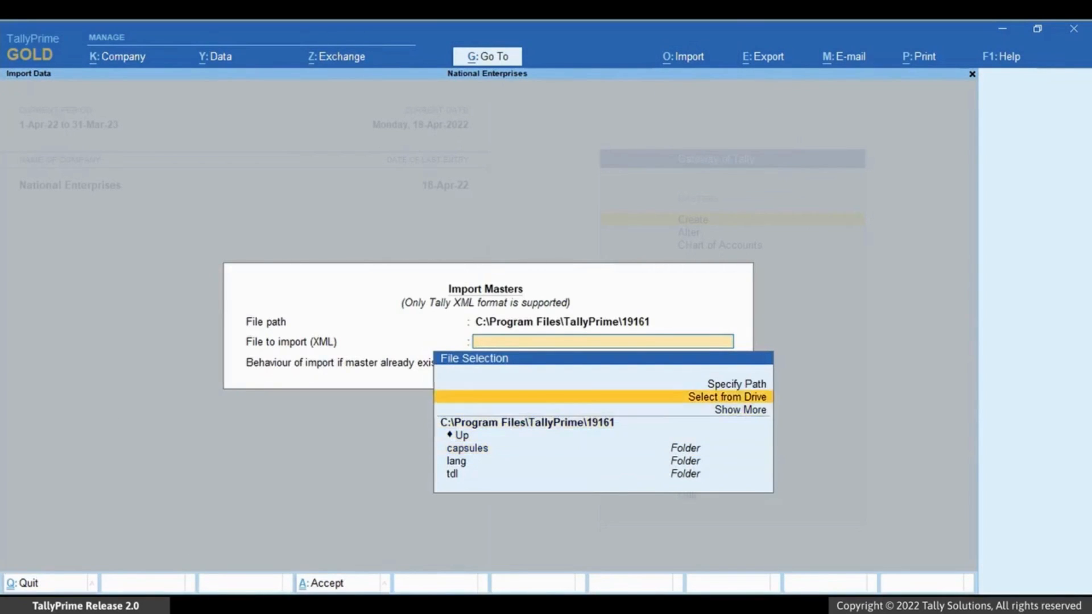
{"action": "key", "text": "Return"}
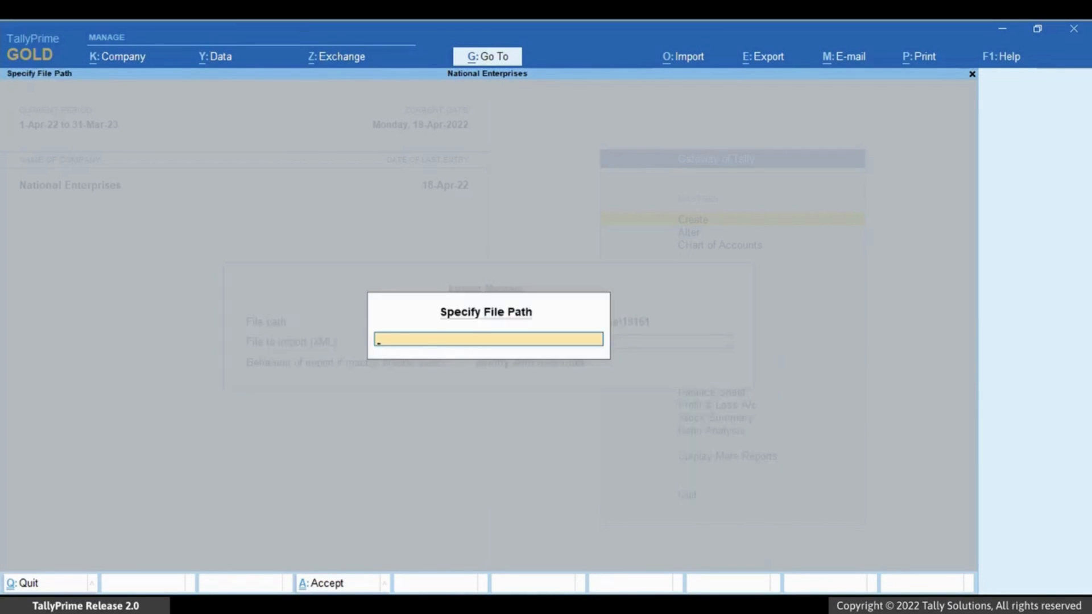
{"action": "type", "text": "D:\\export"}
{"action": "key", "text": "Return"}
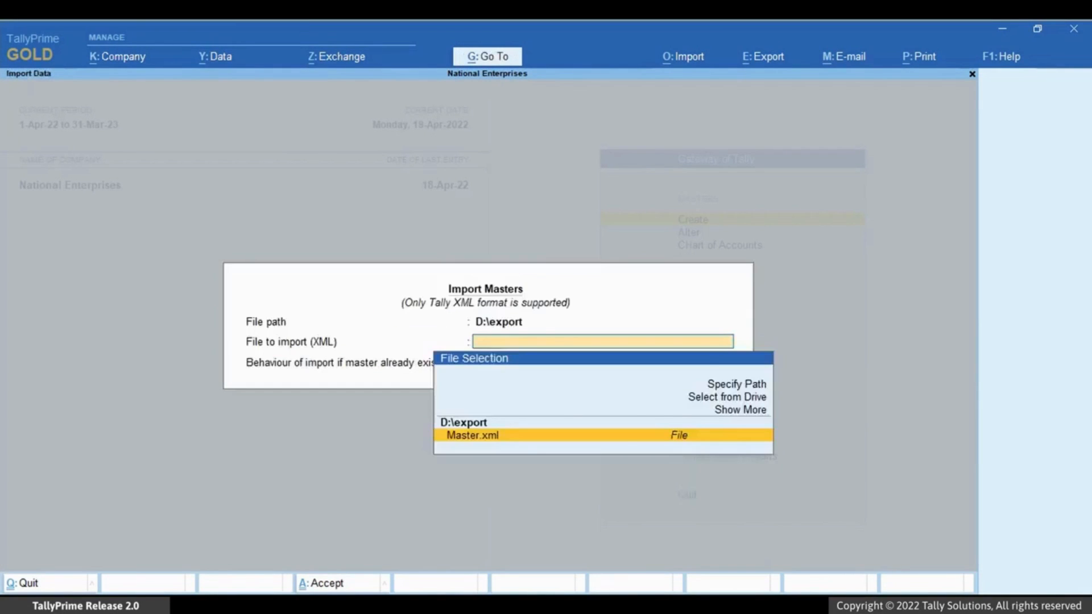
{"action": "key", "text": "Return"}
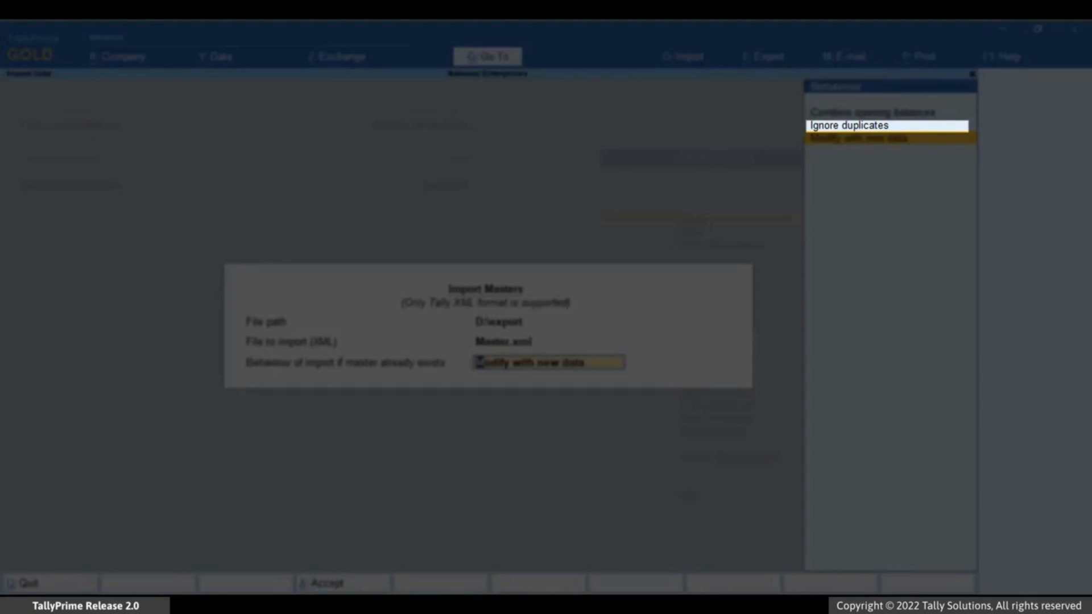
{"action": "key", "text": "Up"}
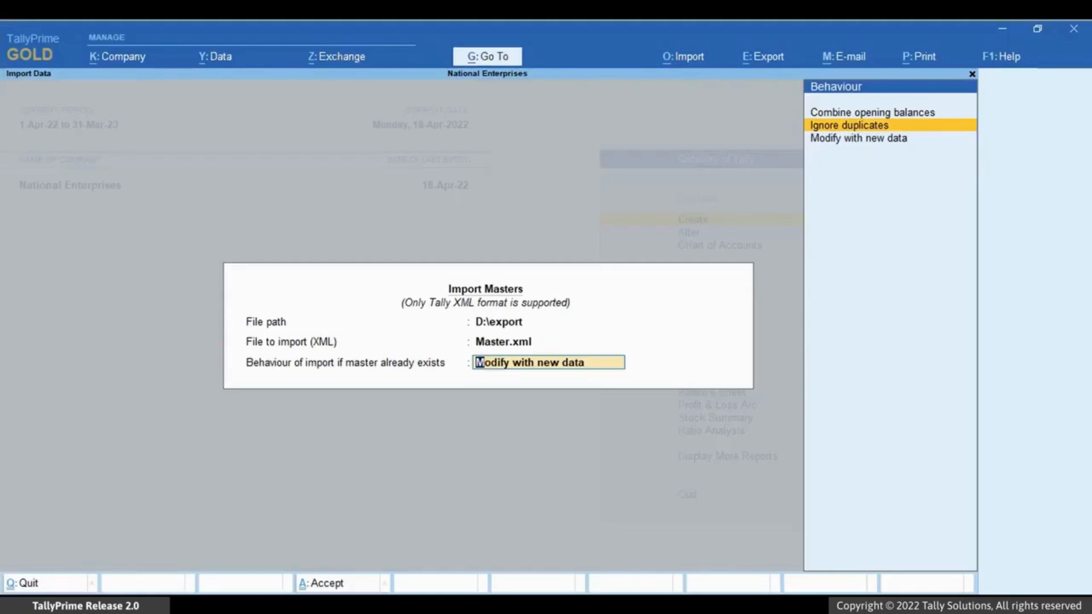
{"action": "key", "text": "Return"}
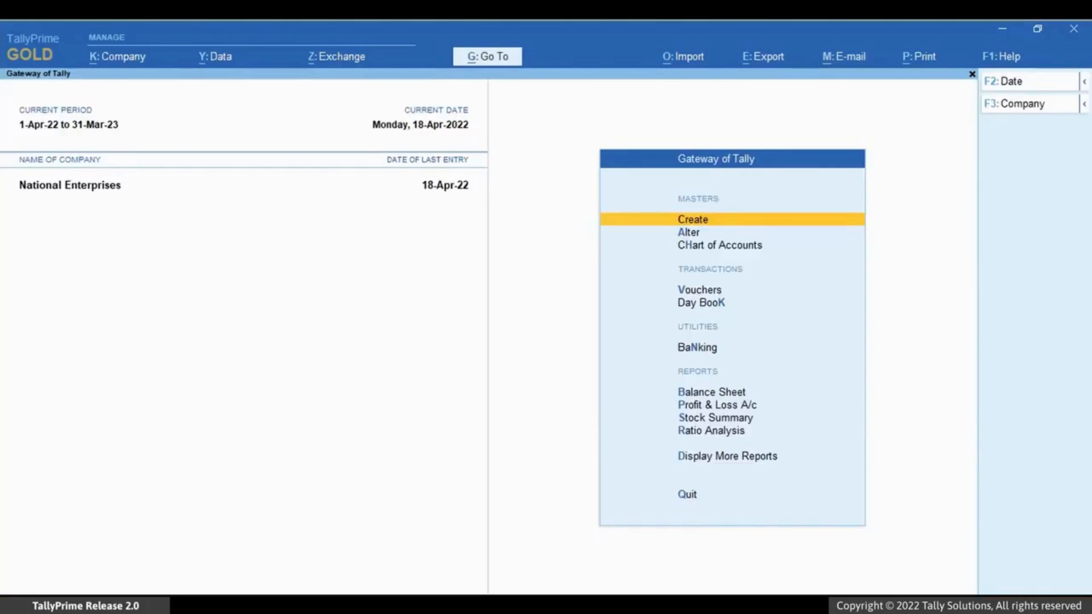
Step: Open the Statistics report via Alt+G 'Sta' to see 21 stock items after the import
{"action": "key", "text": "alt+g"}
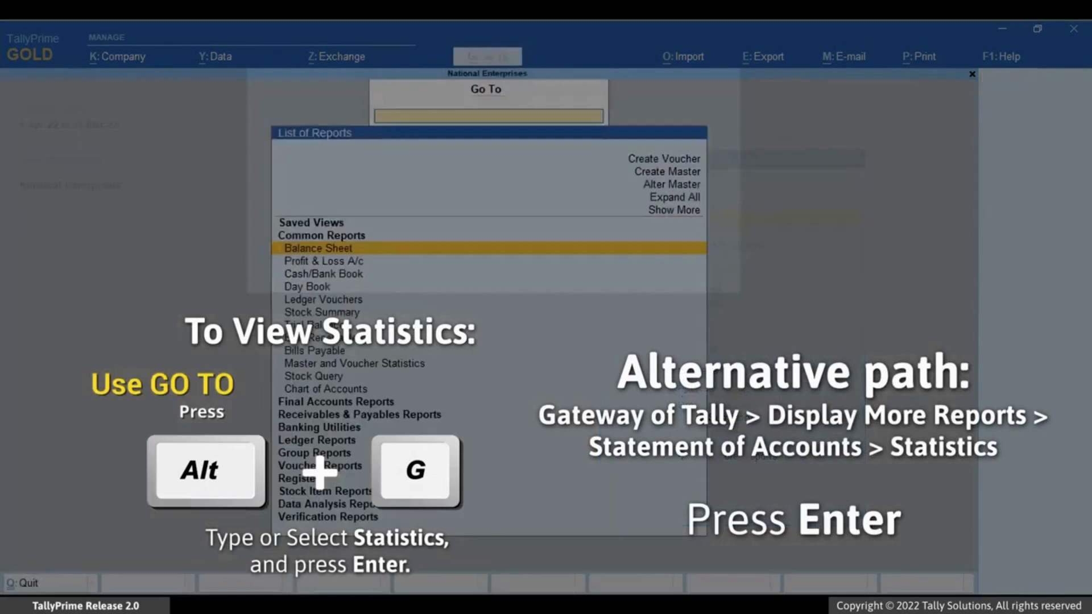
{"action": "type", "text": "Sta"}
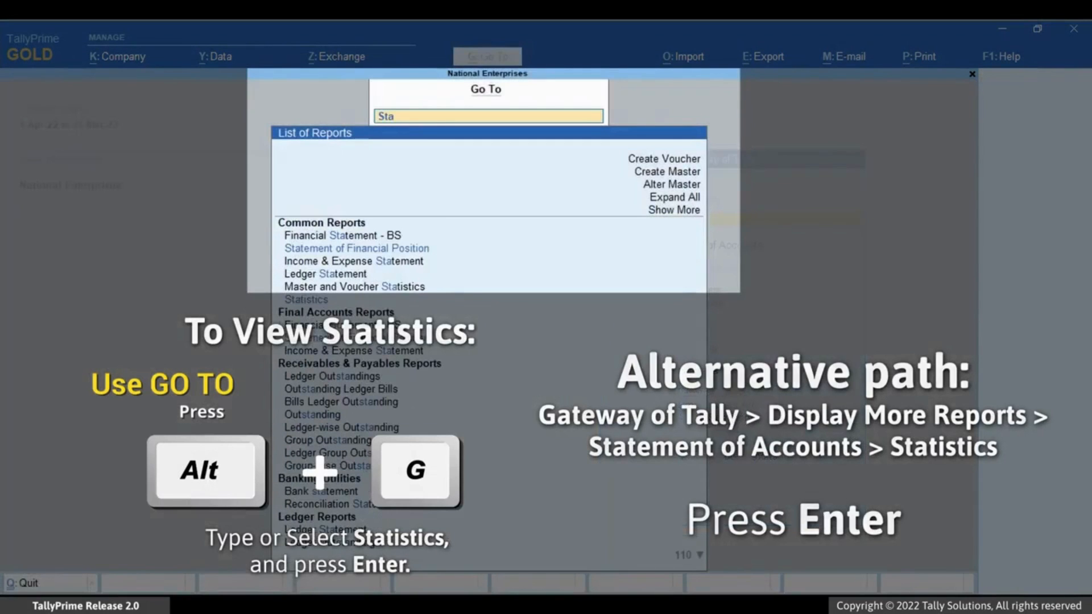
{"action": "key", "text": "Down"}
{"action": "key", "text": "Down"}
{"action": "key", "text": "Down"}
{"action": "key", "text": "Down"}
{"action": "key", "text": "Down"}
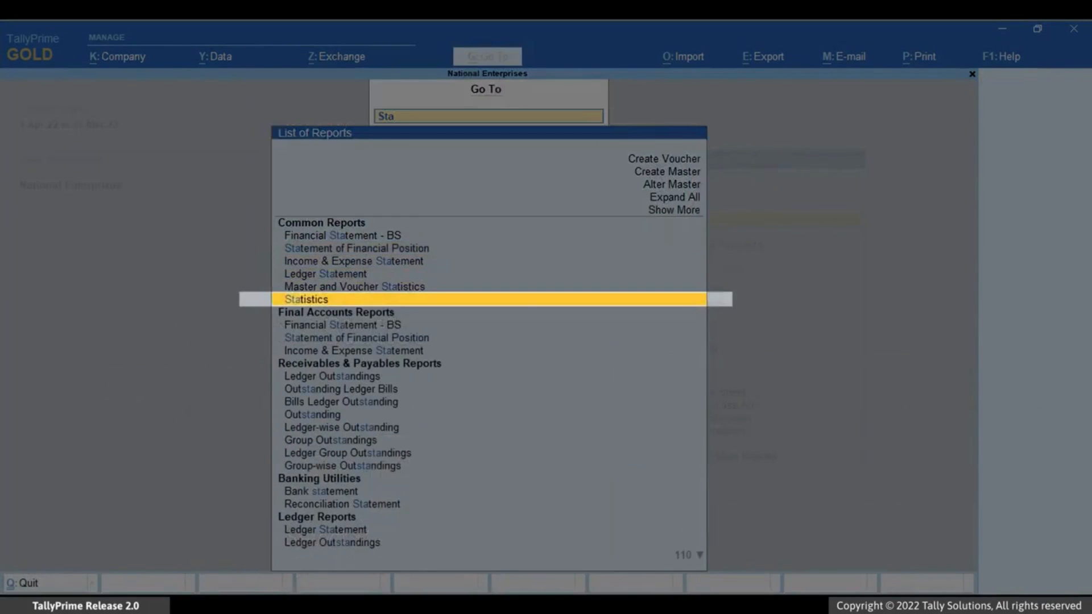
{"action": "key", "text": "Return"}
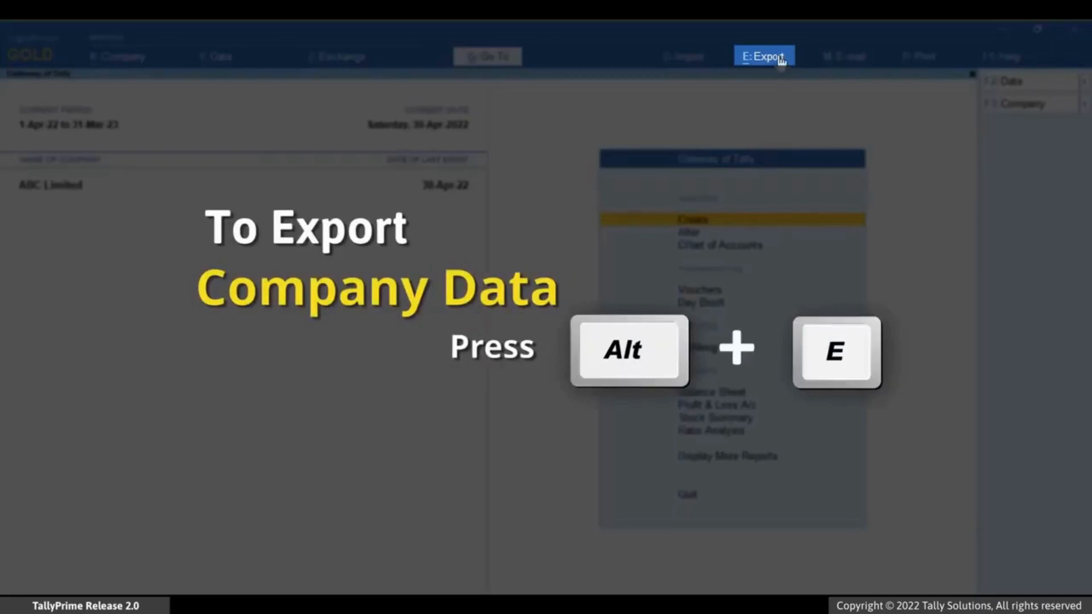
Step: Configure the Transactions export for Accounting Entries Only with dependent masters included
{"action": "left_click", "coordinate": [781, 59]}
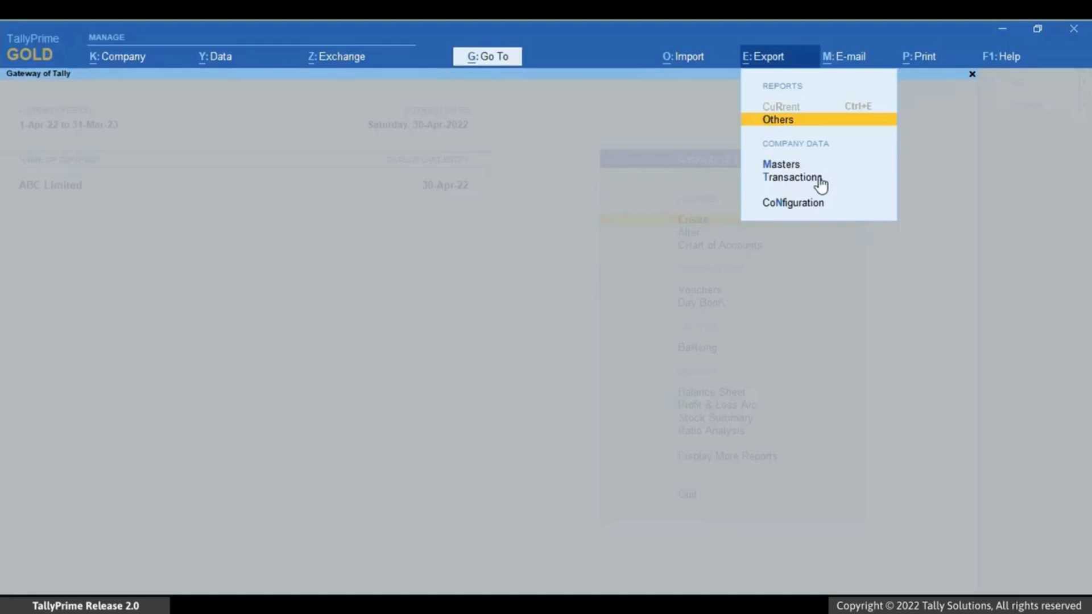
{"action": "left_click", "coordinate": [817, 178]}
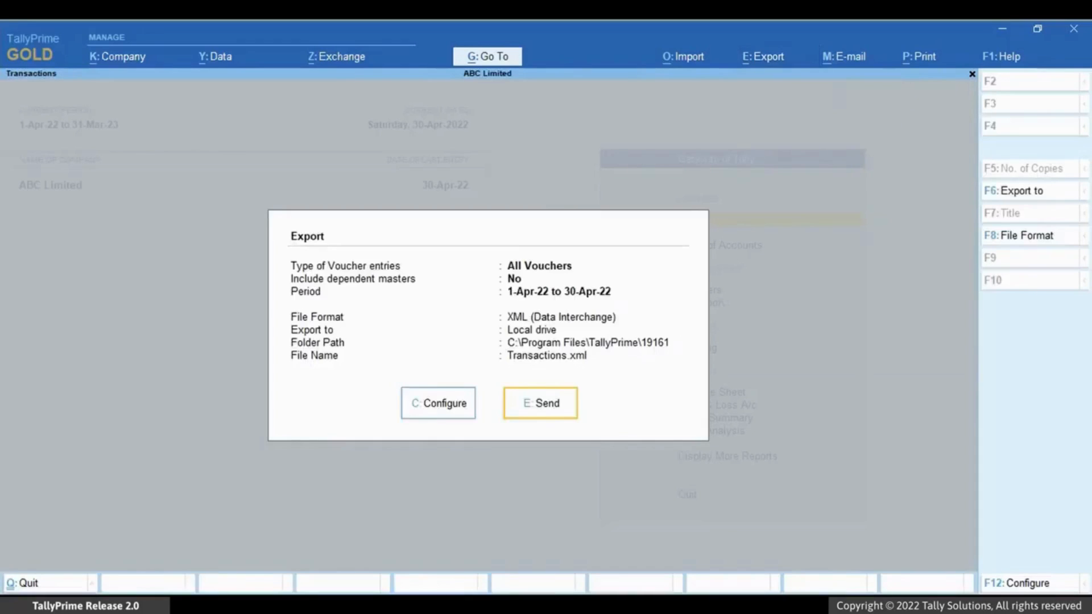
{"action": "key", "text": "c"}
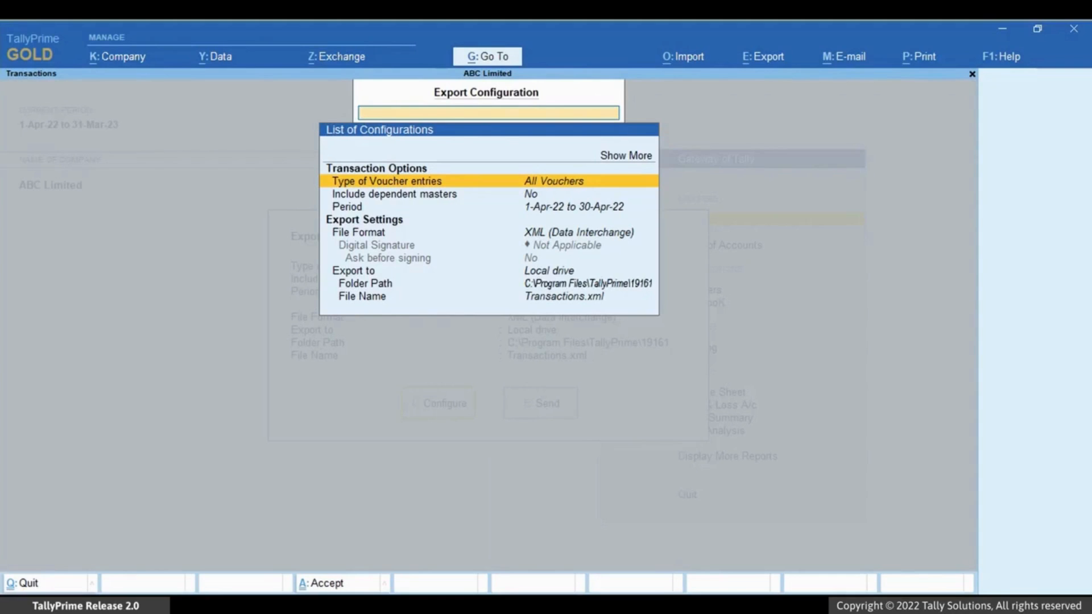
{"action": "key", "text": "Return"}
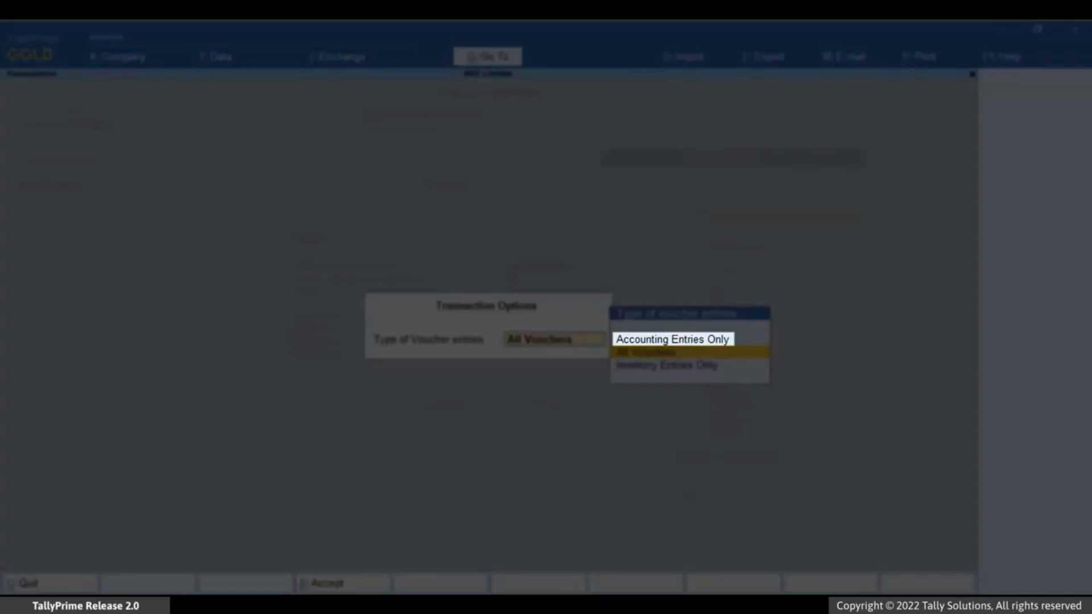
{"action": "key", "text": "Up"}
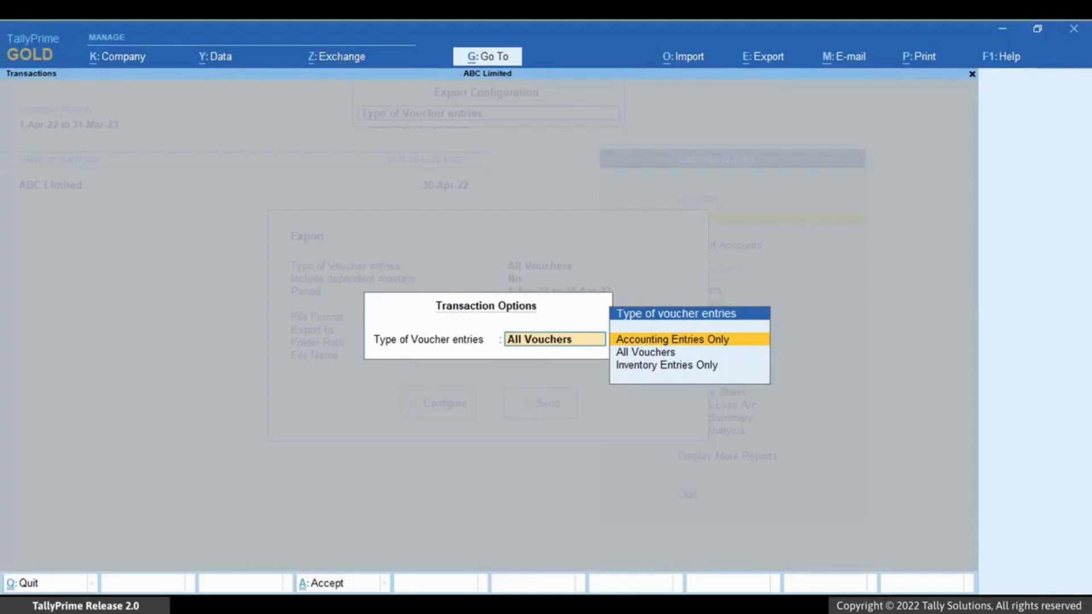
{"action": "key", "text": "Return"}
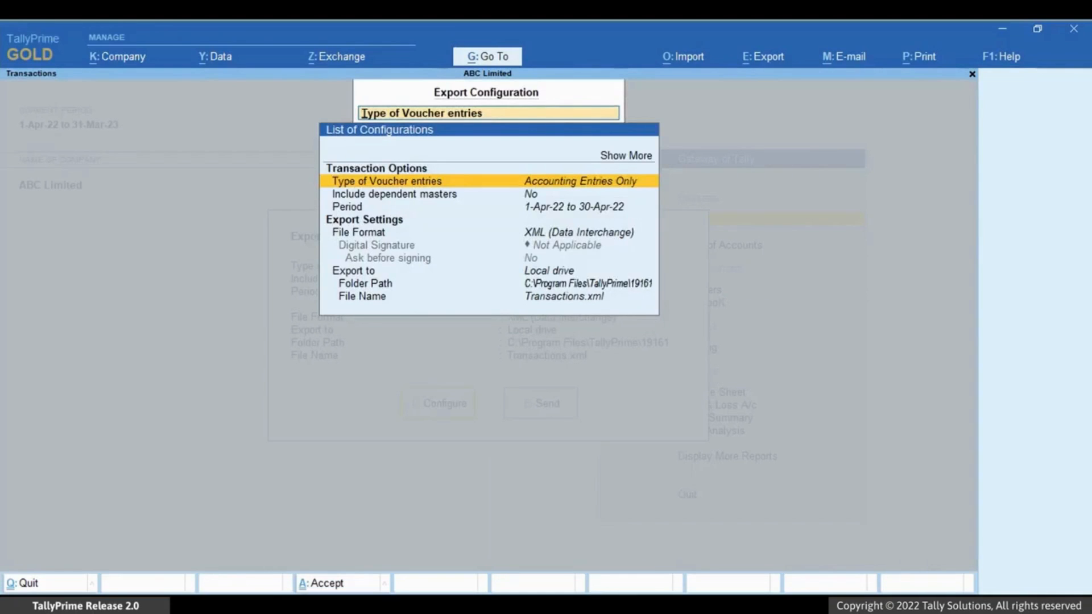
{"action": "key", "text": "Down"}
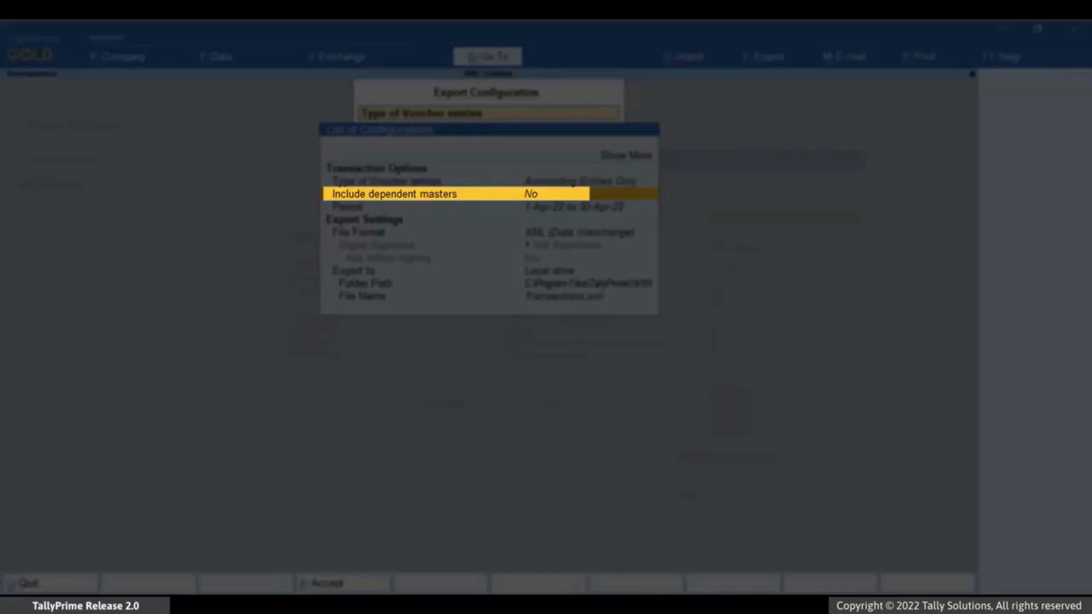
{"action": "key", "text": "Return"}
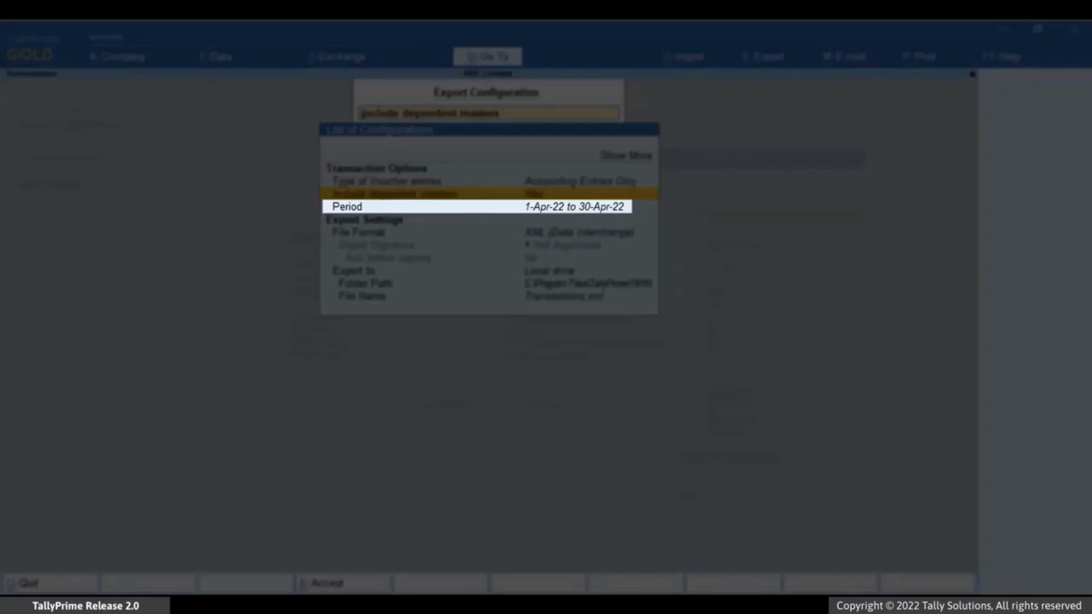
Step: Keep the export period 1-Apr-22 to 30-Apr-22
{"action": "key", "text": "Down"}
{"action": "key", "text": "Return"}
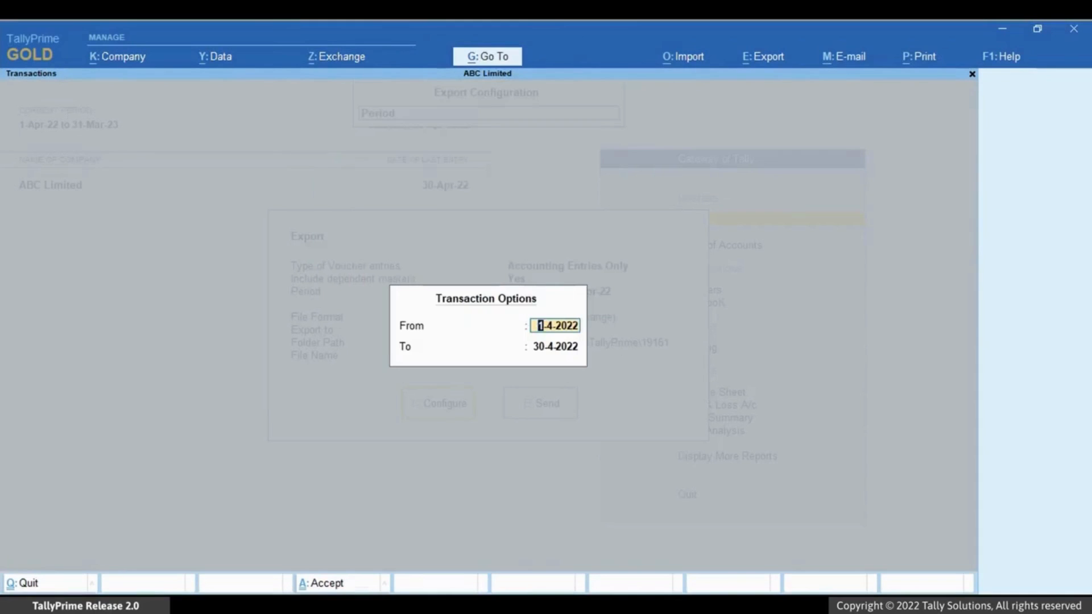
{"action": "key", "text": "Return"}
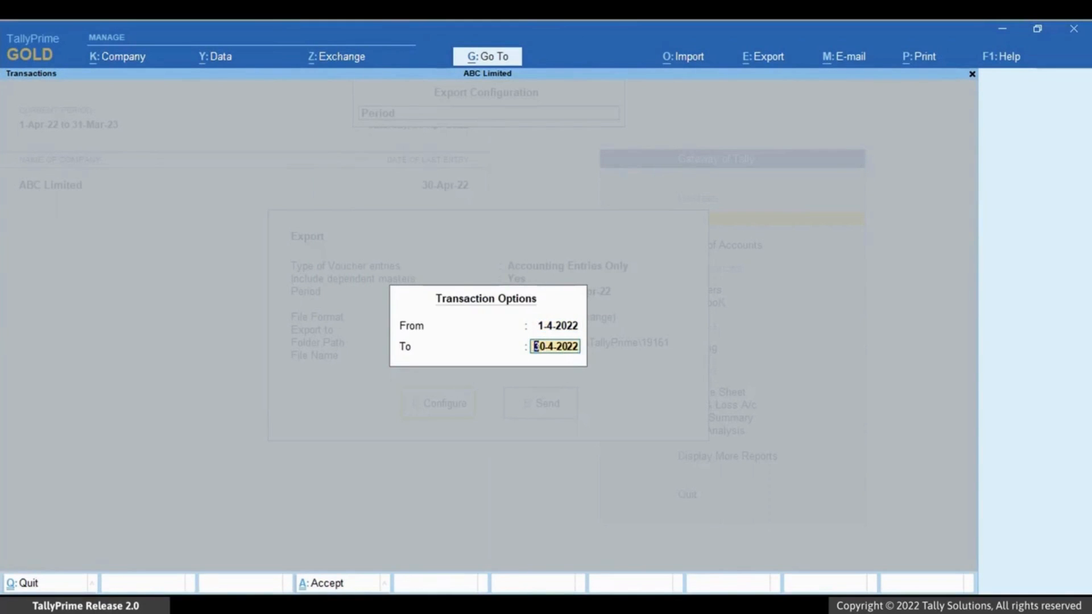
{"action": "key", "text": "Return"}
Step: Set the export folder path to D:\export and accept the configuration
{"action": "key", "text": "Down"}
{"action": "key", "text": "Down"}
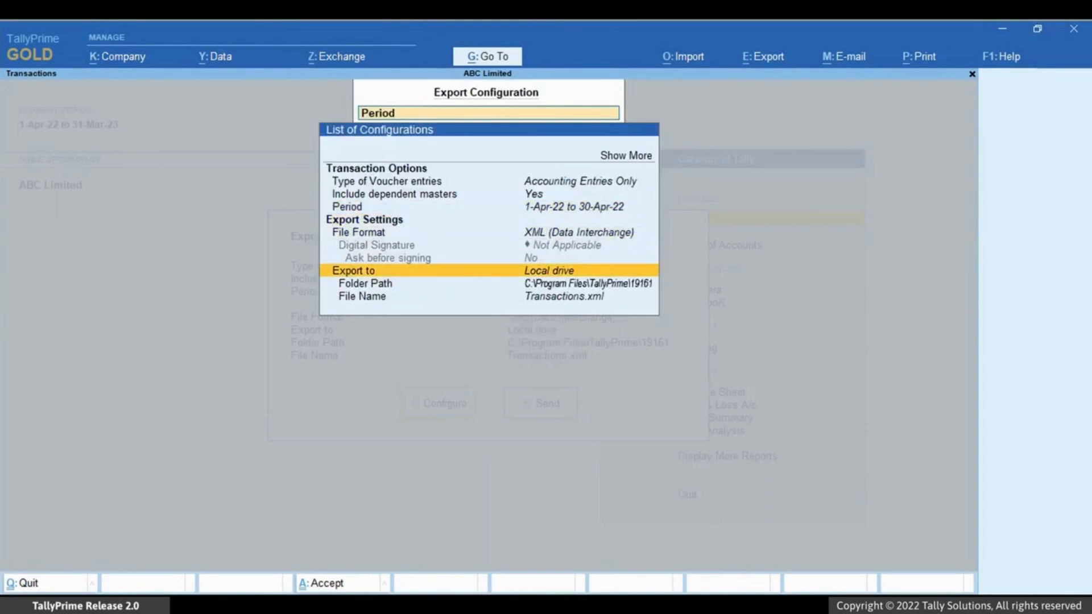
{"action": "key", "text": "Return"}
{"action": "key", "text": "Return"}
{"action": "key", "text": "Up"}
{"action": "key", "text": "Up"}
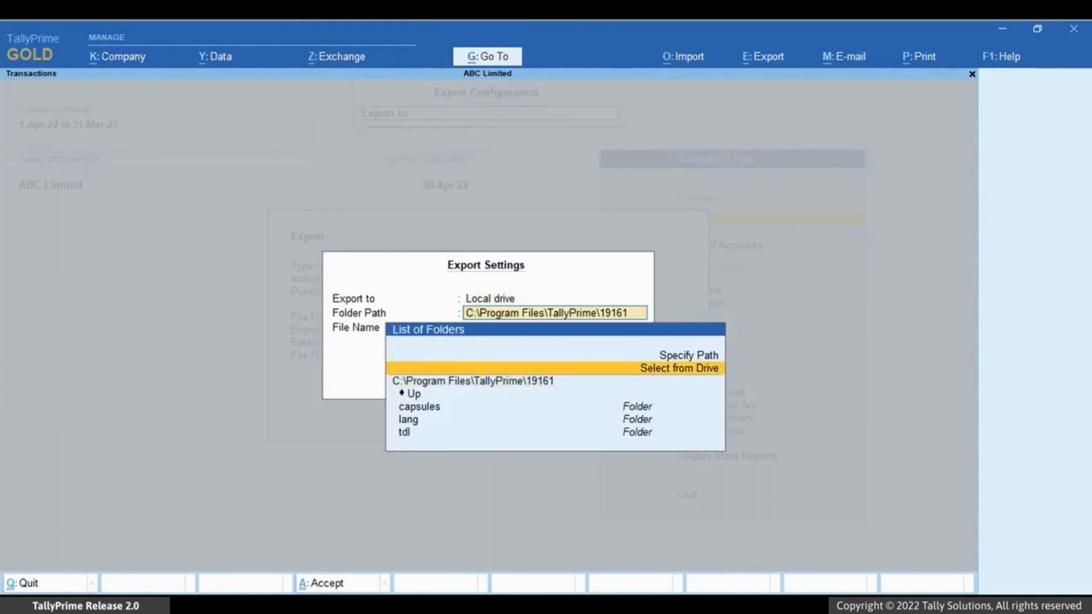
{"action": "key", "text": "Return"}
{"action": "type", "text": "D:\\export"}
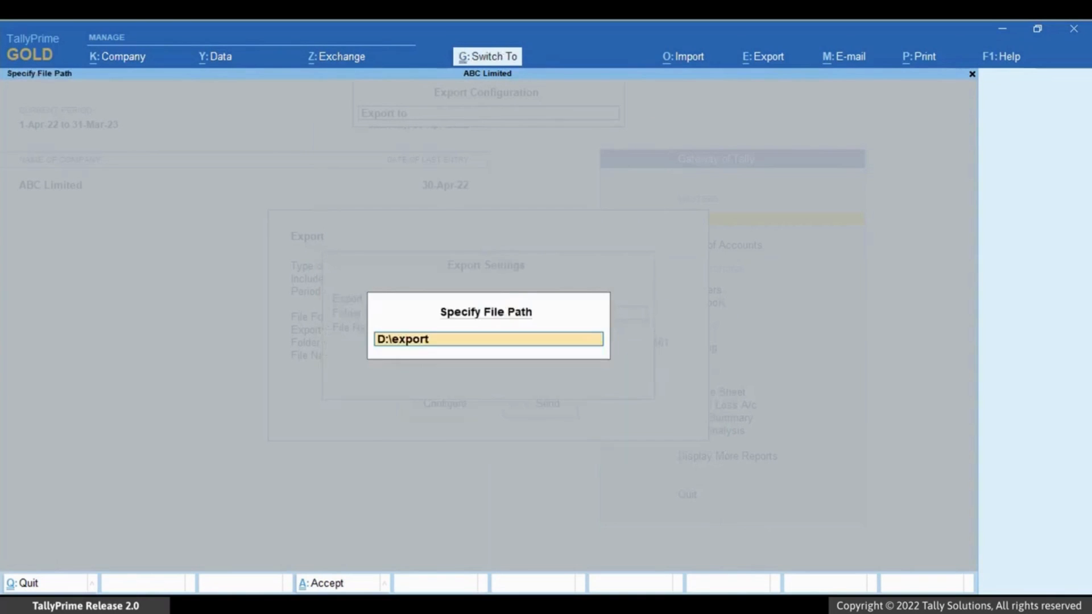
{"action": "key", "text": "Return"}
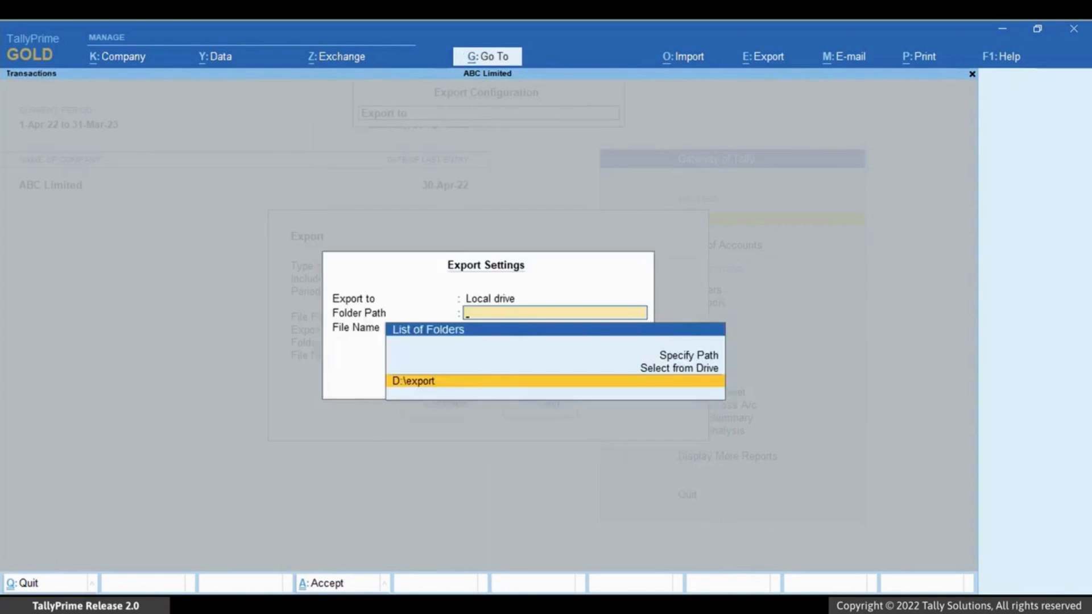
{"action": "key", "text": "Return"}
{"action": "key", "text": "Return"}
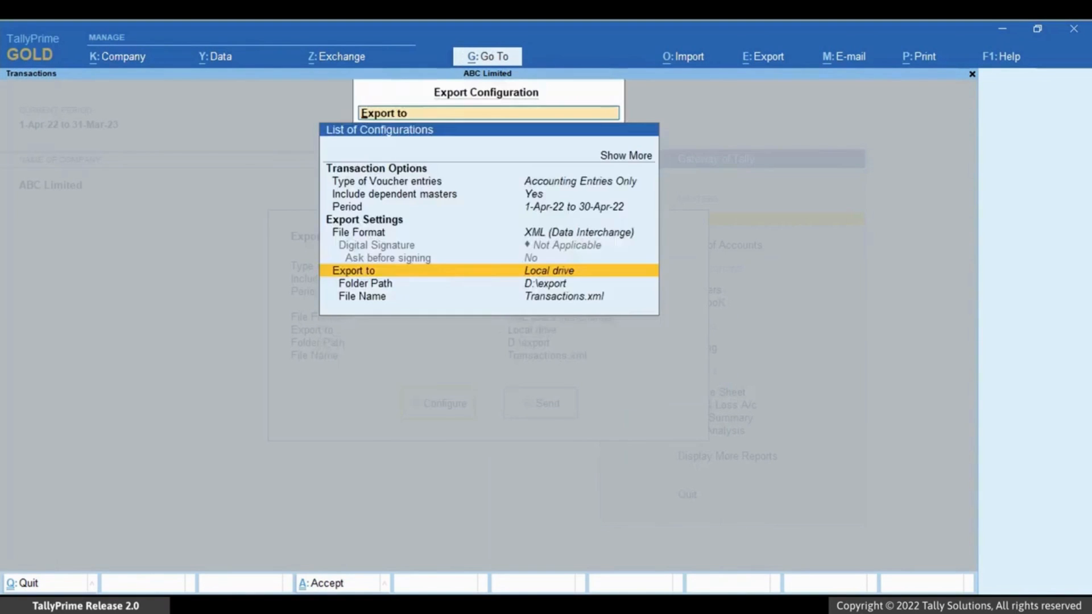
{"action": "key", "text": "ctrl+a"}
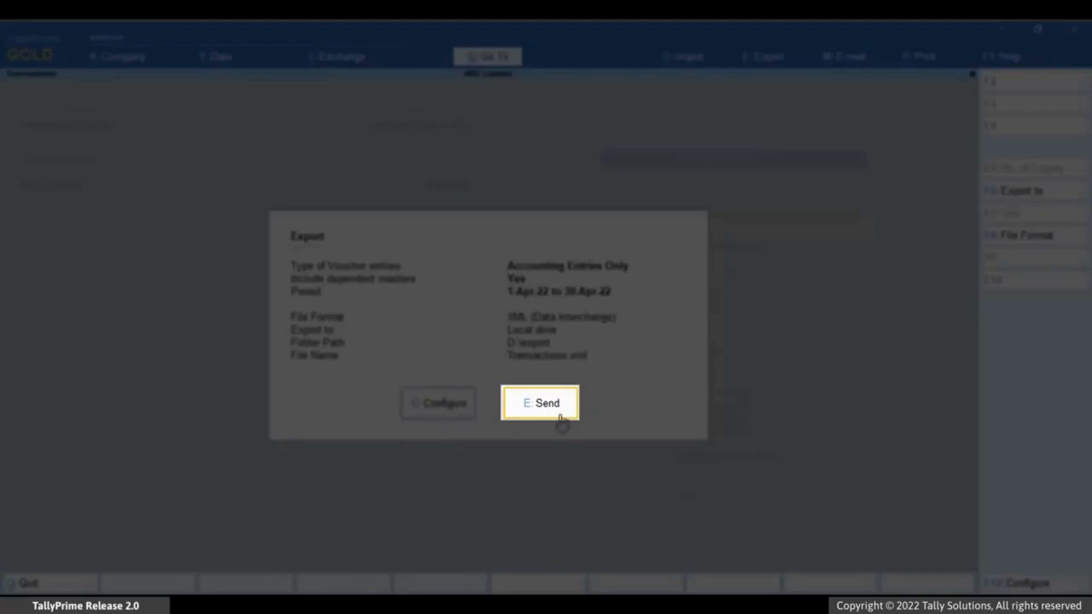
Step: Send the Transactions.xml export, then shut ABC Limited and load National Enterprises
{"action": "left_click", "coordinate": [561, 414]}
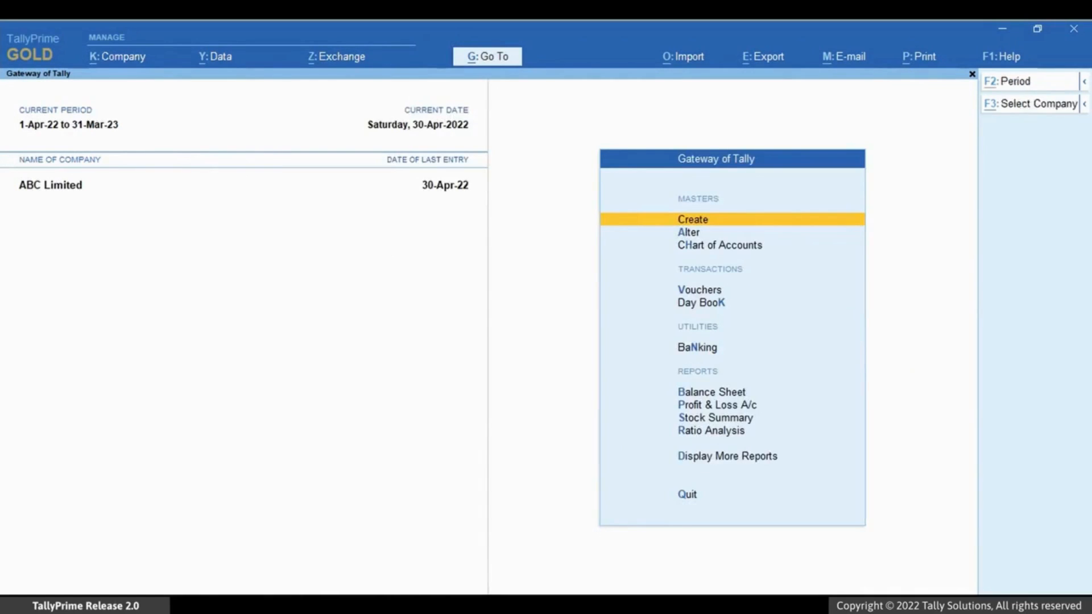
{"action": "key", "text": "alt+k"}
{"action": "key", "text": "Down"}
{"action": "key", "text": "Down"}
{"action": "key", "text": "Down"}
{"action": "key", "text": "Down"}
{"action": "key", "text": "Return"}
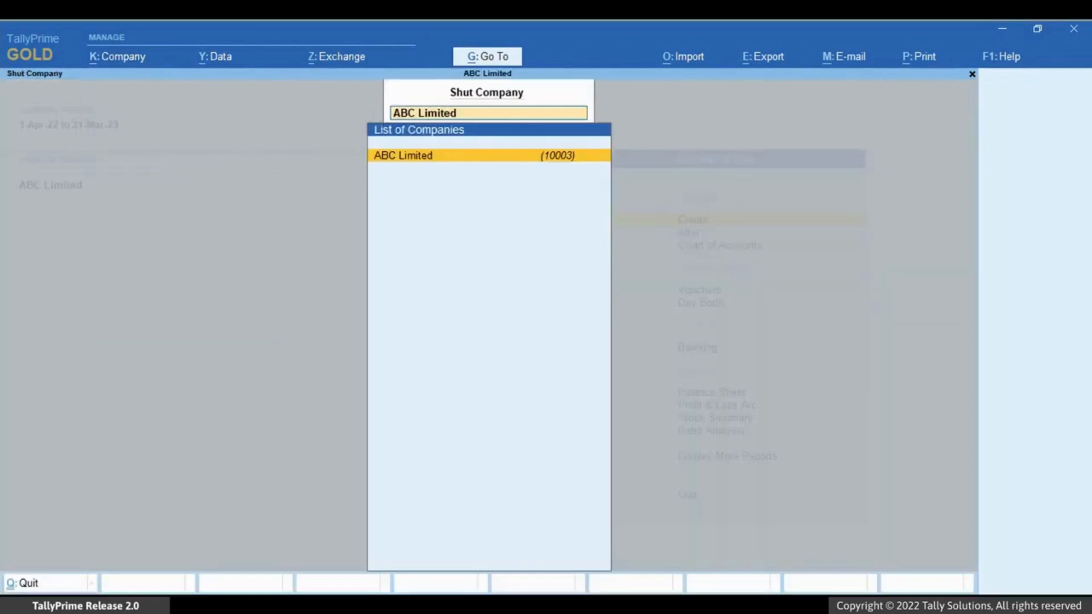
{"action": "key", "text": "Return"}
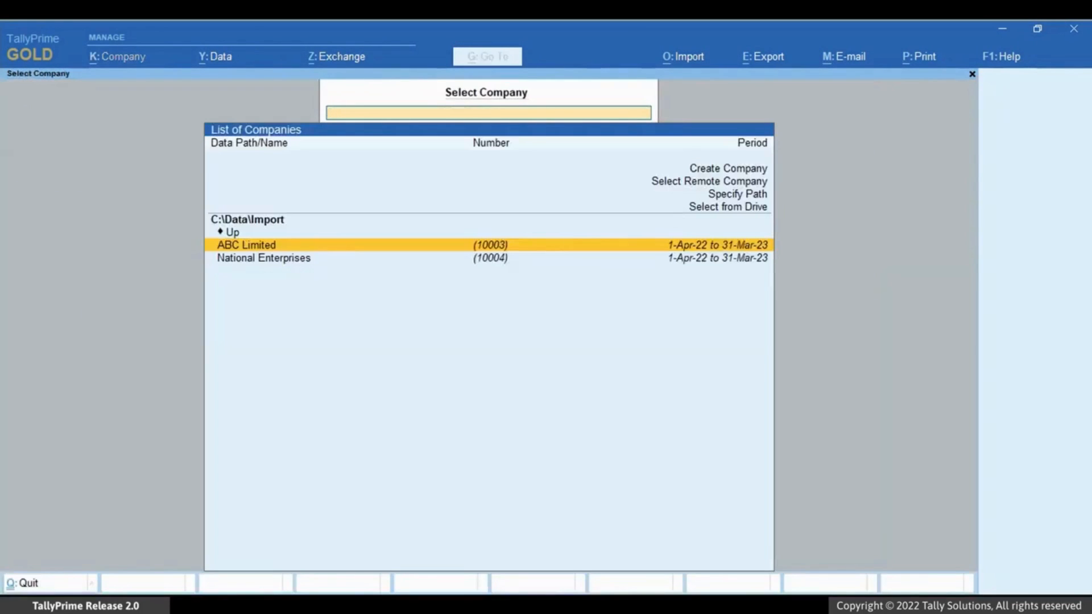
{"action": "key", "text": "Down"}
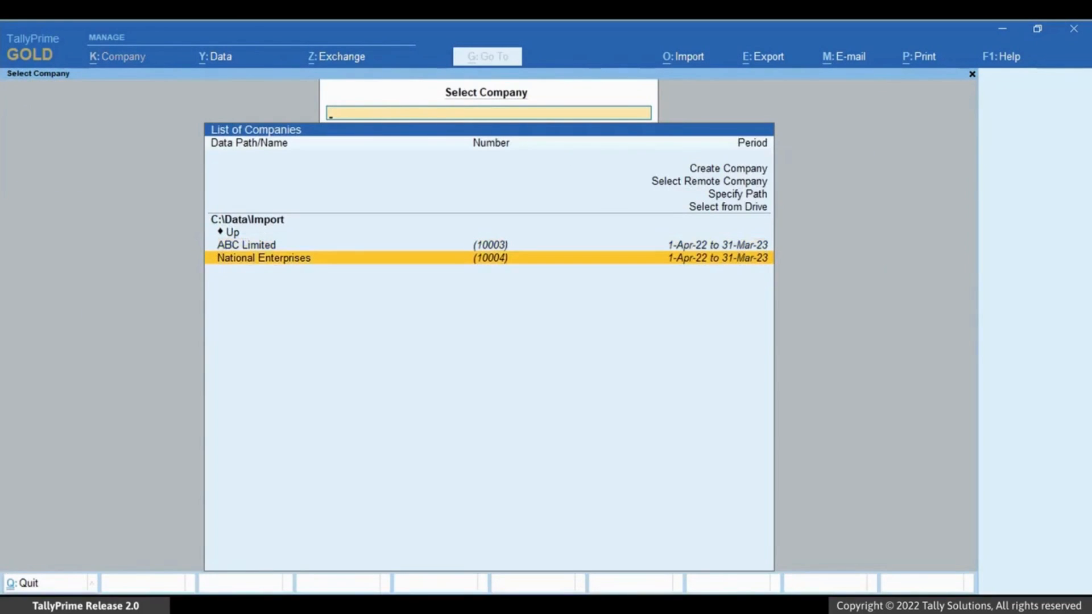
{"action": "key", "text": "Return"}
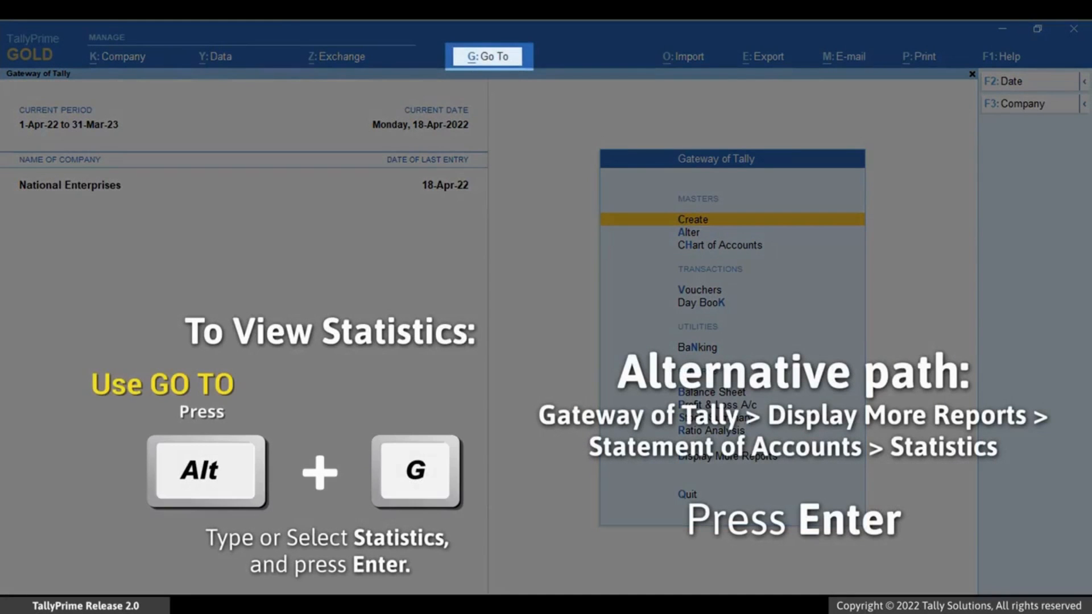
Step: Check Statistics showing 26 vouchers through 18-Apr-22, then bring up the import options
{"action": "key", "text": "alt+g"}
{"action": "type", "text": "Sta"}
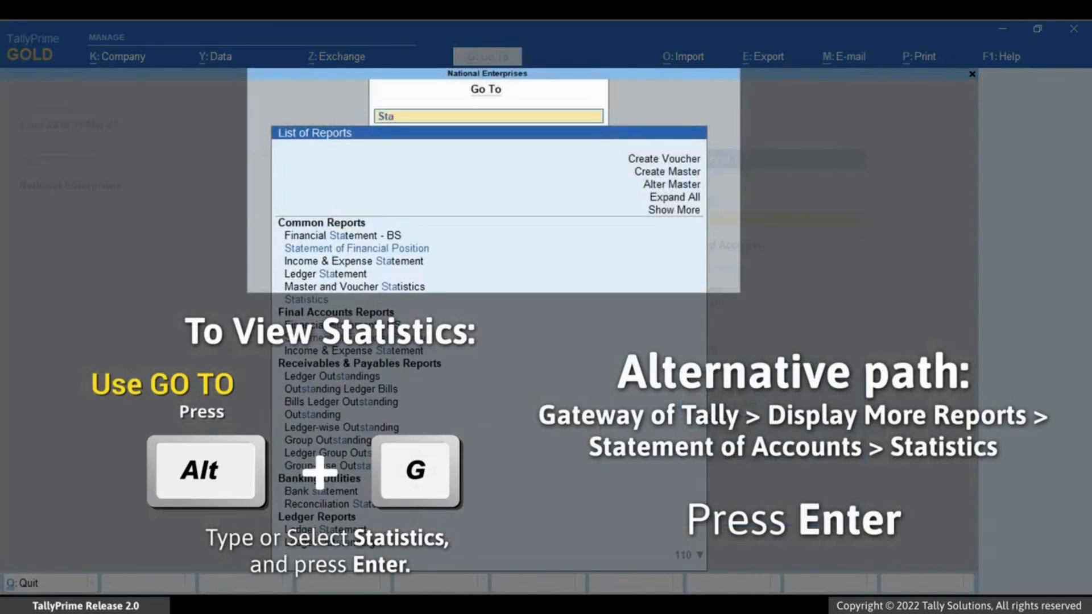
{"action": "key", "text": "Down"}
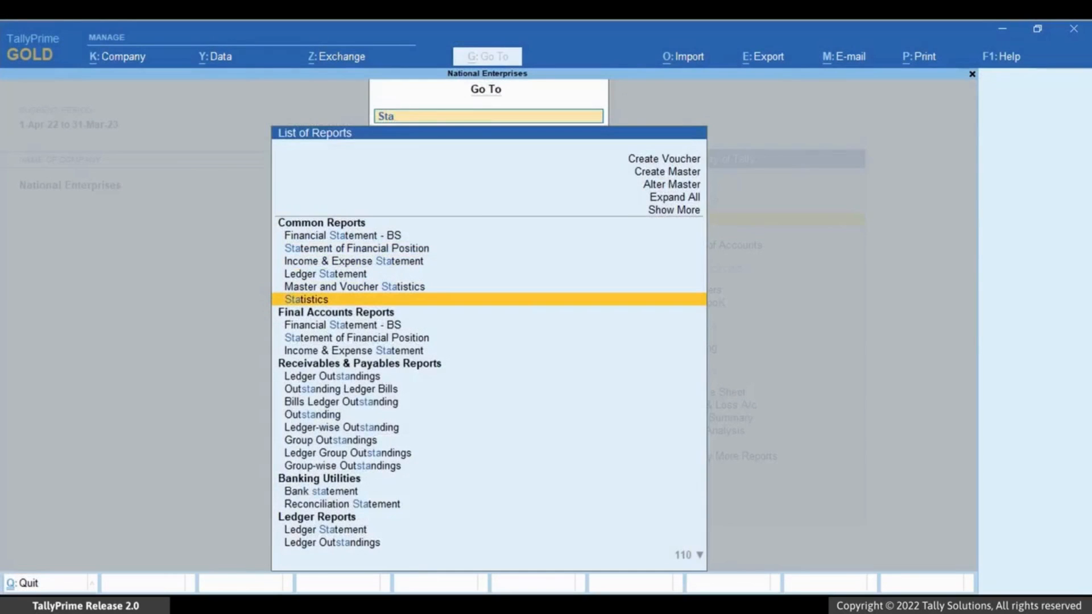
{"action": "key", "text": "Return"}
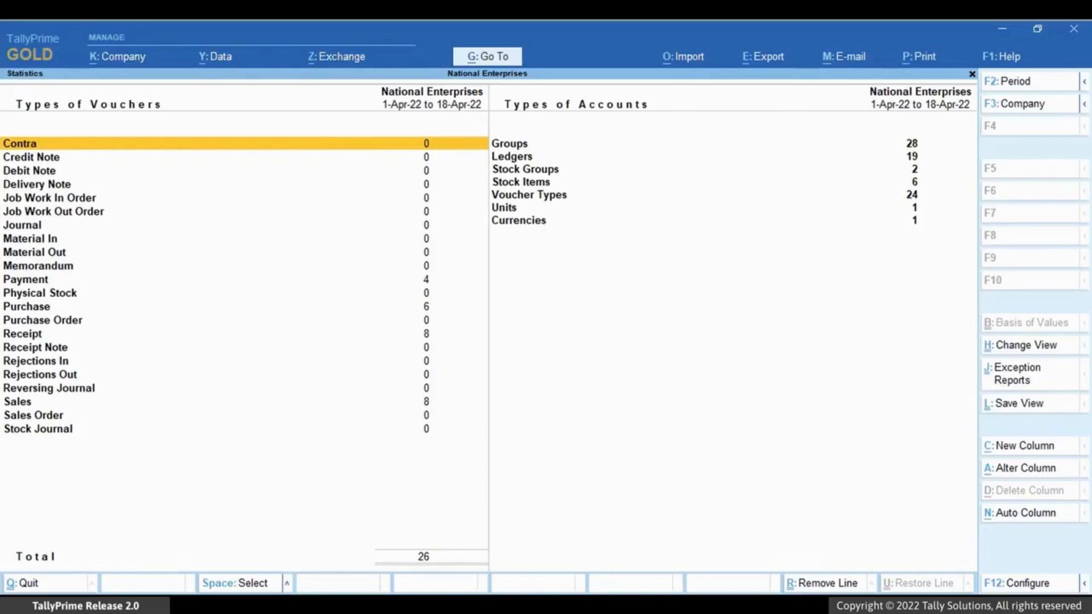
{"action": "key", "text": "Escape"}
{"action": "left_click", "coordinate": [704, 61]}
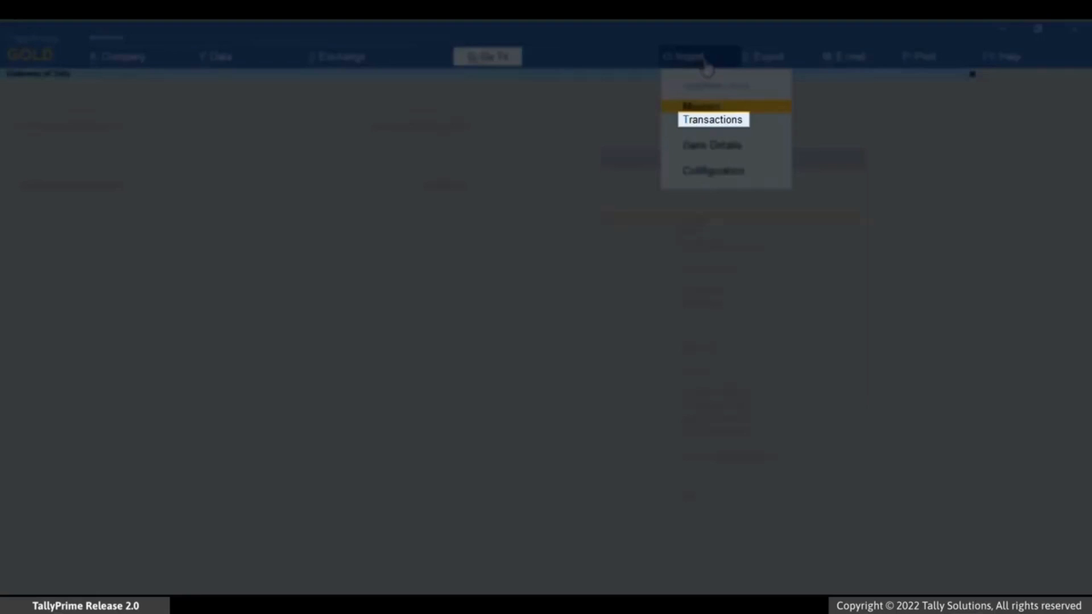
Step: Import Transactions.xml from D:\export, bringing the last entry to 30-Apr-22
{"action": "left_click", "coordinate": [733, 121]}
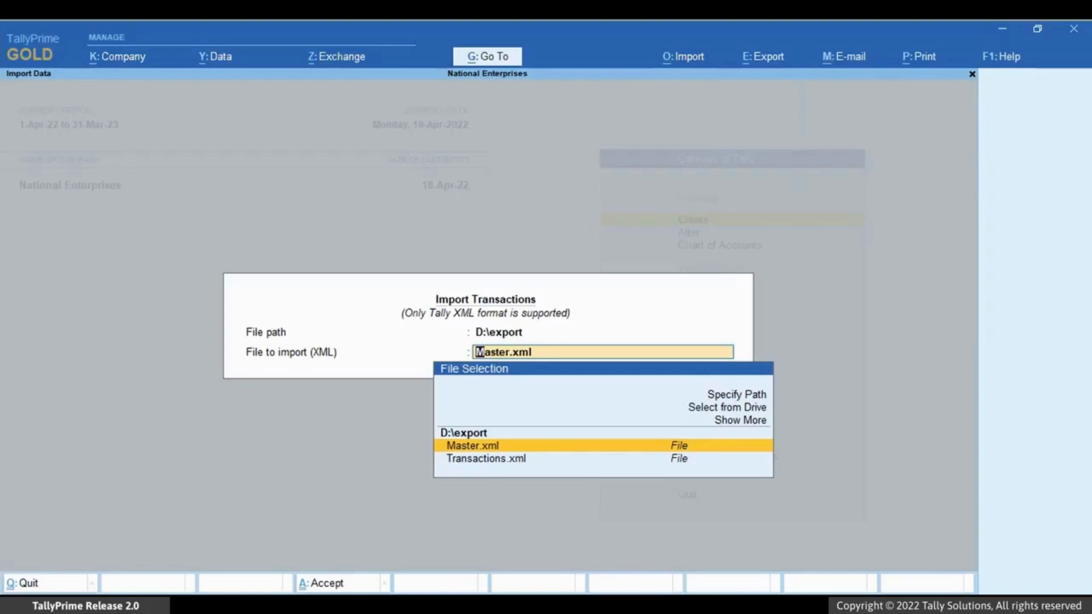
{"action": "key", "text": "Up"}
{"action": "key", "text": "Up"}
{"action": "key", "text": "Up"}
{"action": "key", "text": "Up"}
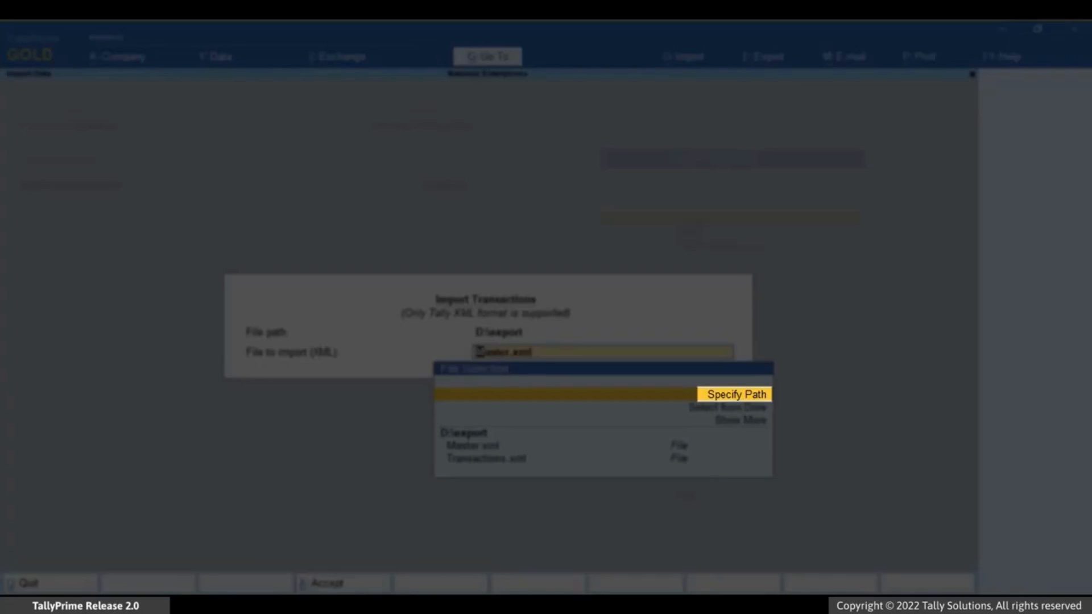
{"action": "key", "text": "Return"}
{"action": "type", "text": "D:\\export"}
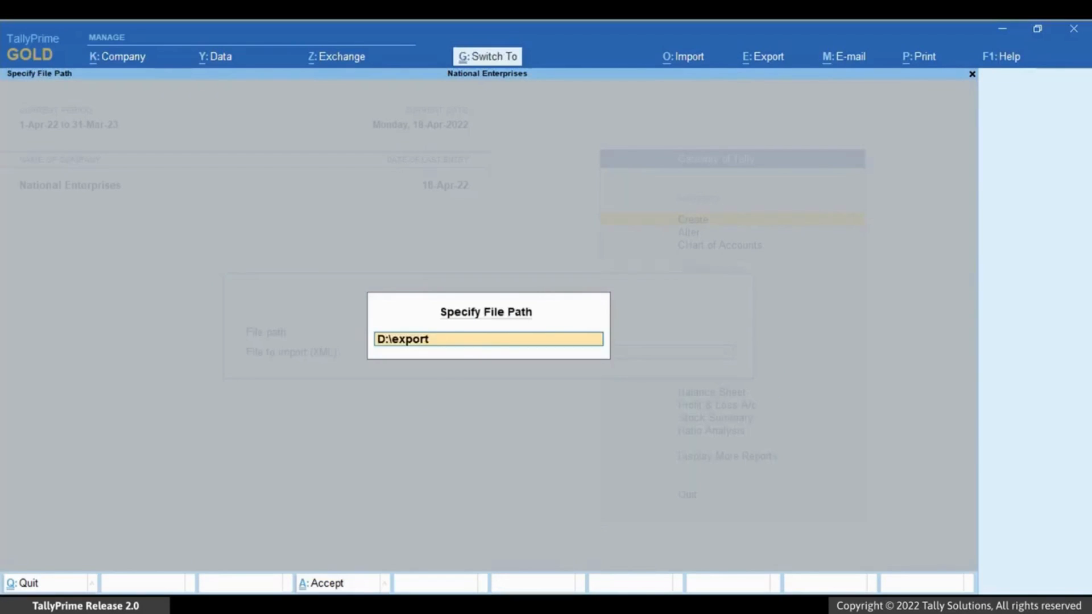
{"action": "key", "text": "Return"}
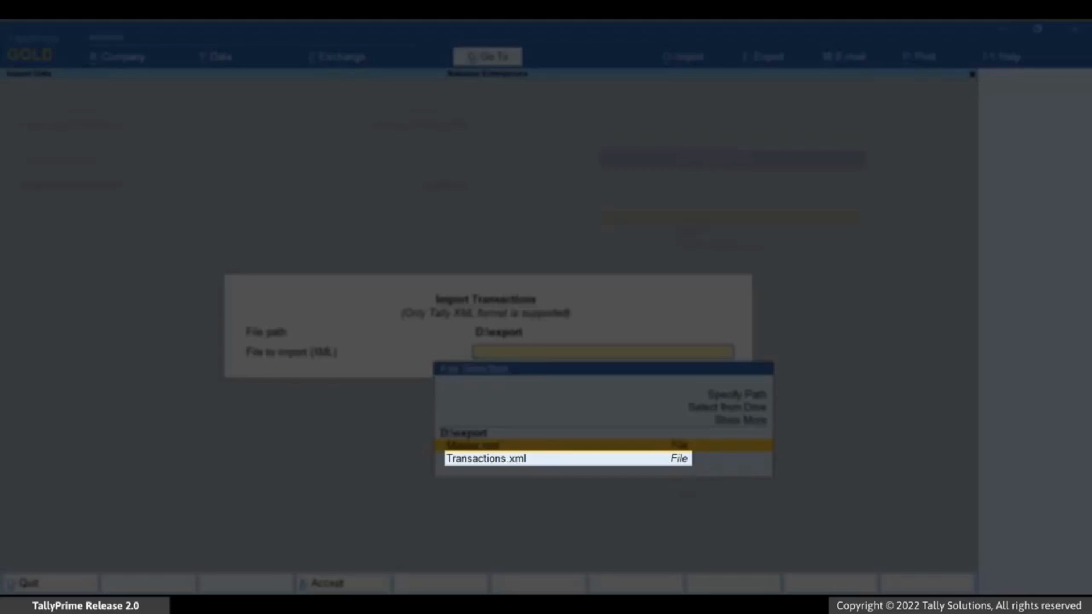
{"action": "key", "text": "Down"}
{"action": "key", "text": "Return"}
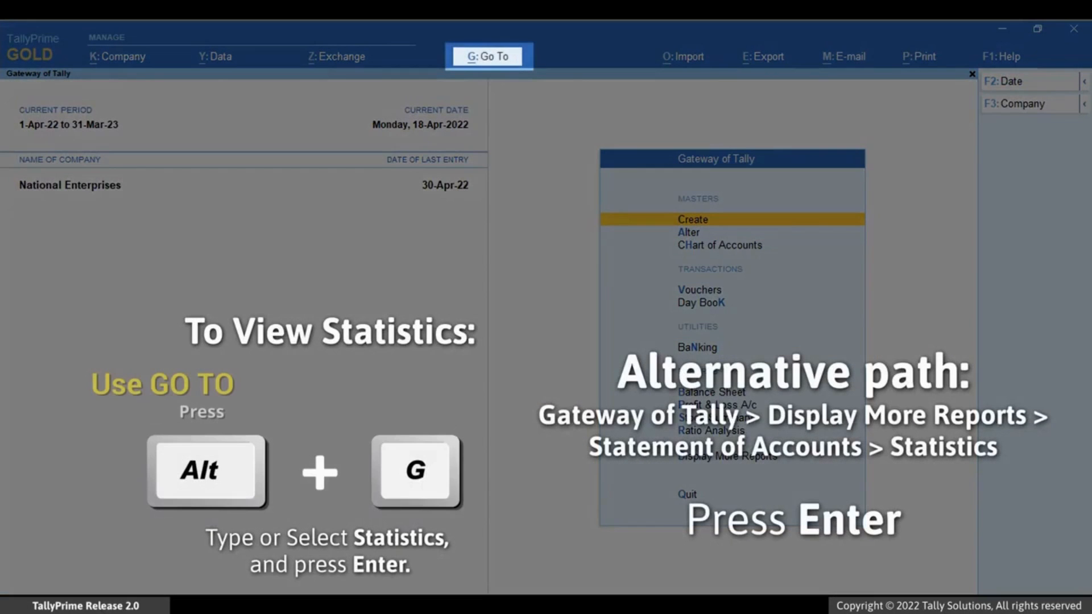
Step: Open Statistics via Alt+G 'Stat' to confirm 63 vouchers for 1-Apr-22 to 30-Apr-22
{"action": "key", "text": "alt+g"}
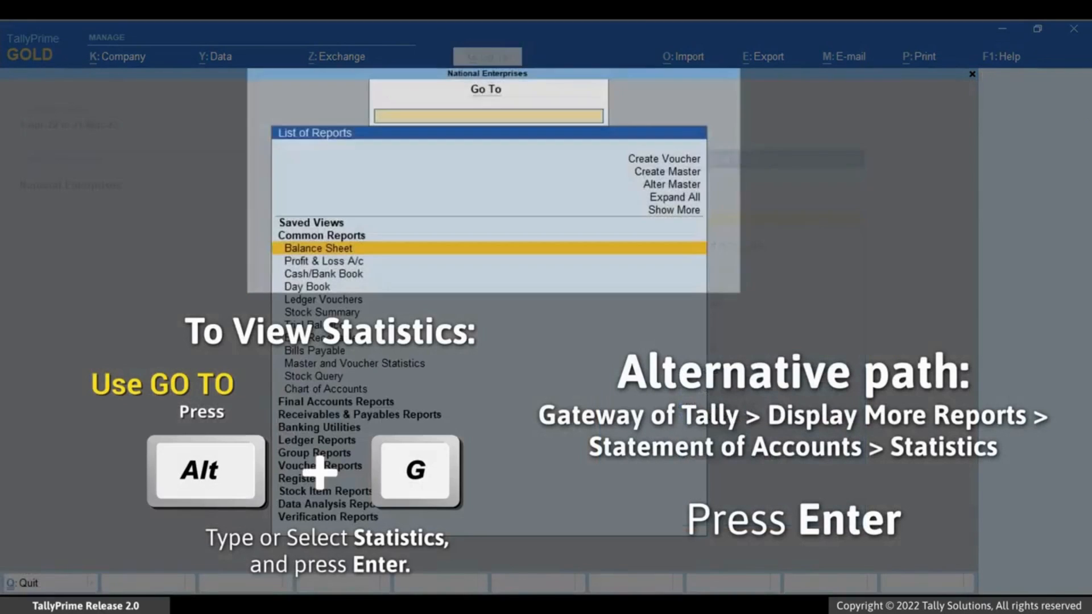
{"action": "type", "text": "Stat"}
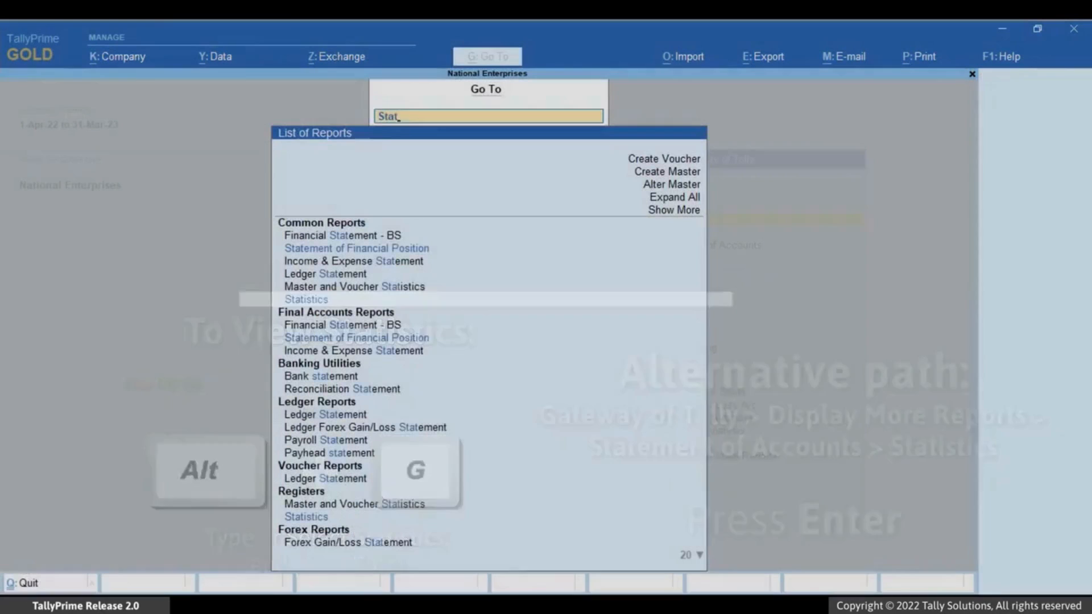
{"action": "key", "text": "Down"}
{"action": "key", "text": "Down"}
{"action": "key", "text": "Down"}
{"action": "key", "text": "Down"}
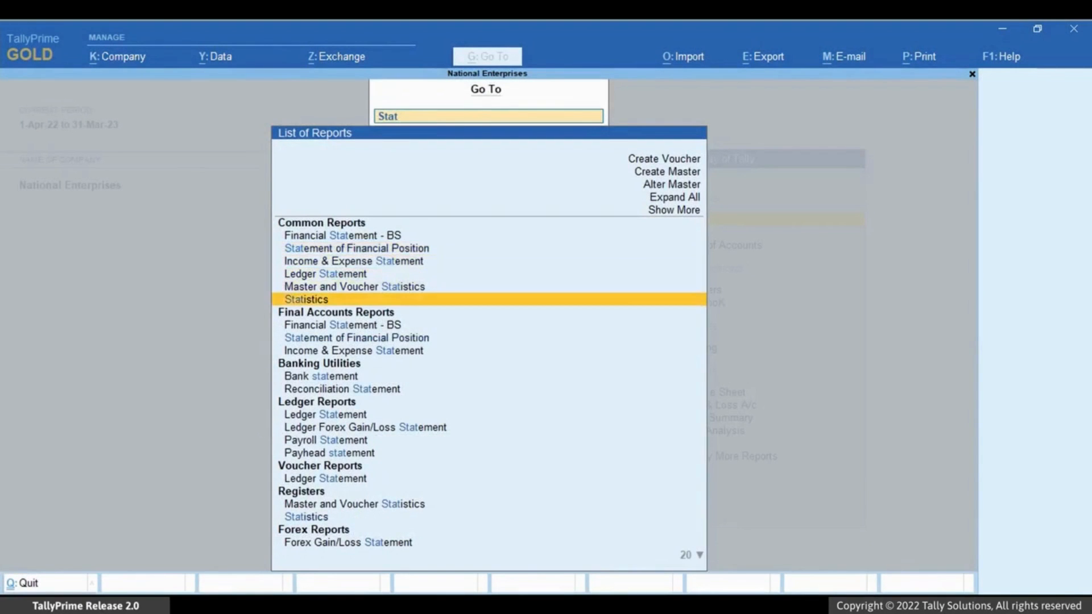
{"action": "key", "text": "Return"}
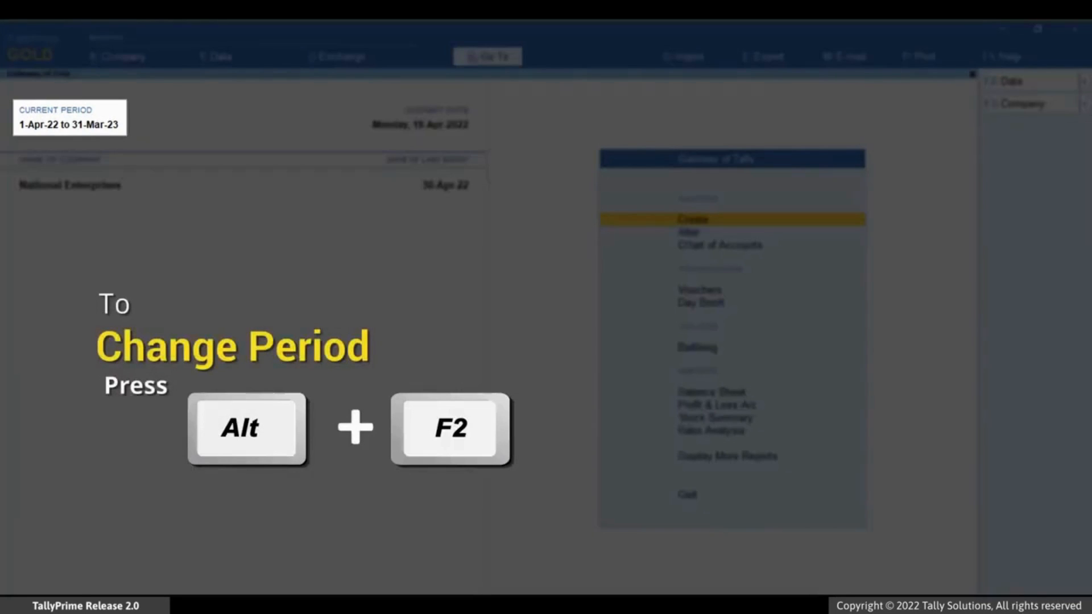
Step: Set the current period from 1-4-2021 to 31-3-22 using Alt+F2
{"action": "key", "text": "alt+F2"}
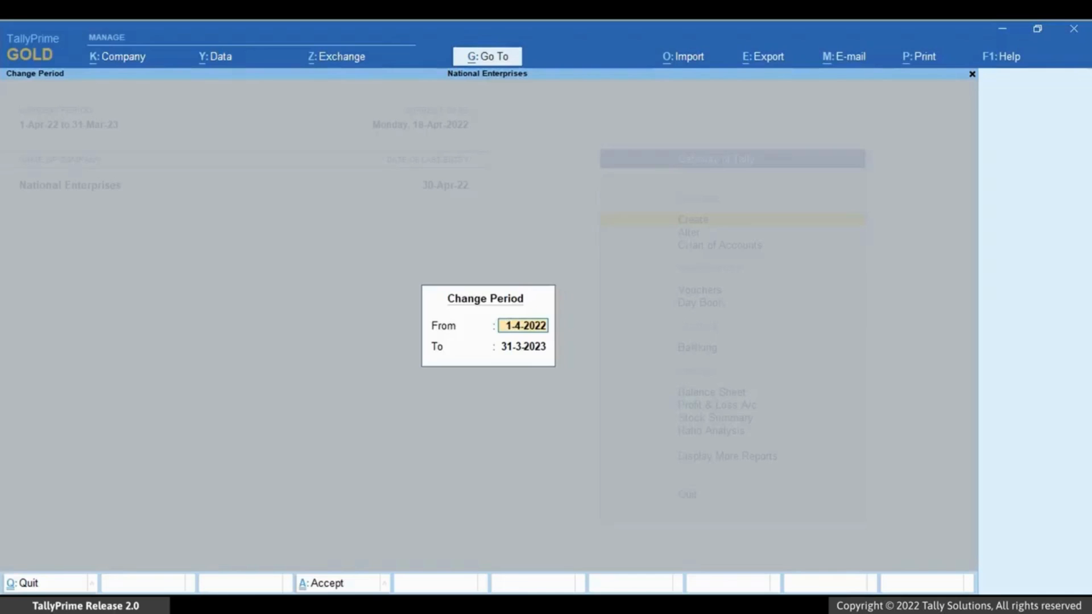
{"action": "type", "text": "1-4"}
{"action": "type", "text": "-2021"}
{"action": "key", "text": "Return"}
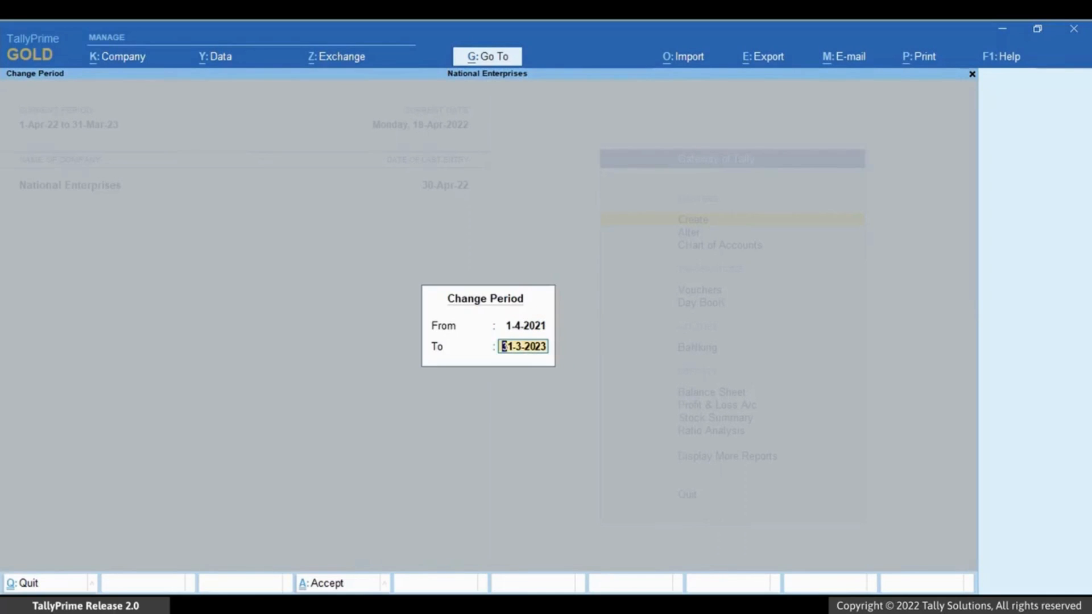
{"action": "key", "text": "BackSpace"}
{"action": "type", "text": "31-3-22"}
{"action": "key", "text": "Return"}
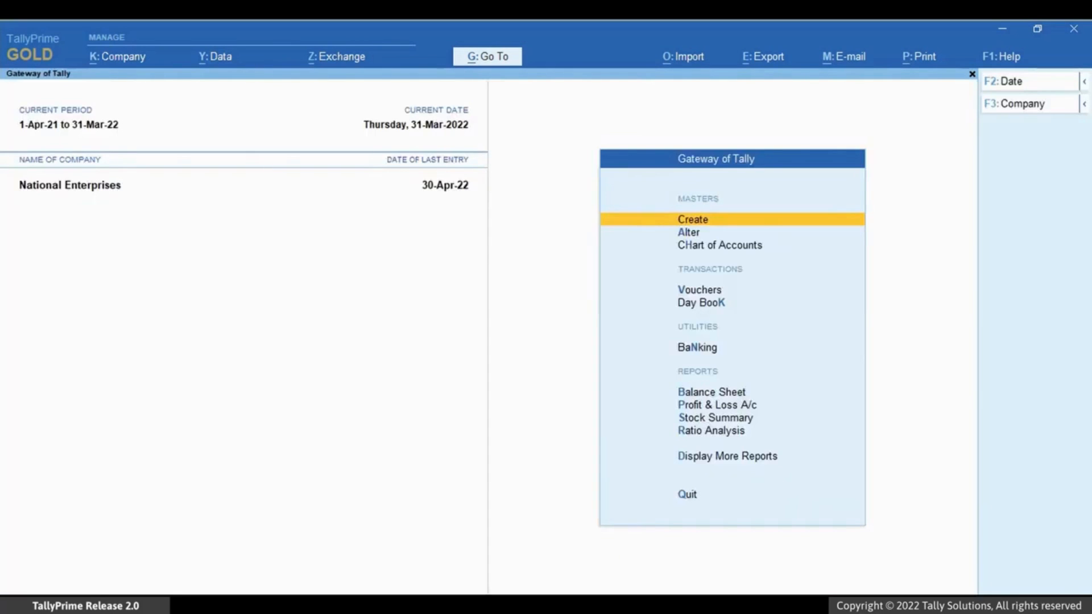
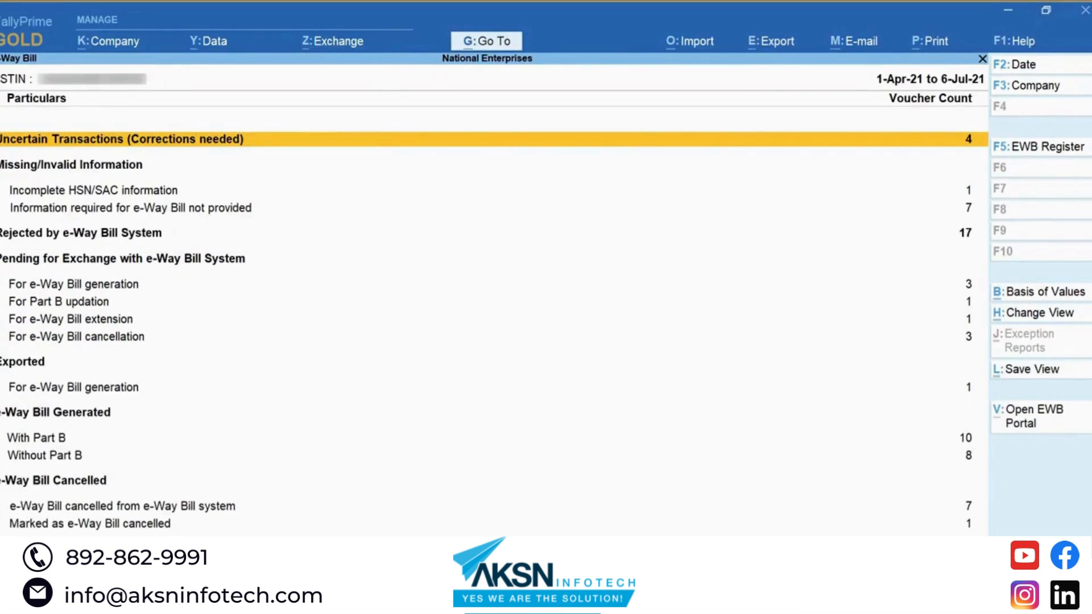
Step: Move down to the Pending for Exchange 'For e-Way Bill generation' row
{"action": "key", "text": "Down"}
{"action": "key", "text": "Down"}
{"action": "key", "text": "Down"}
{"action": "key", "text": "Down"}
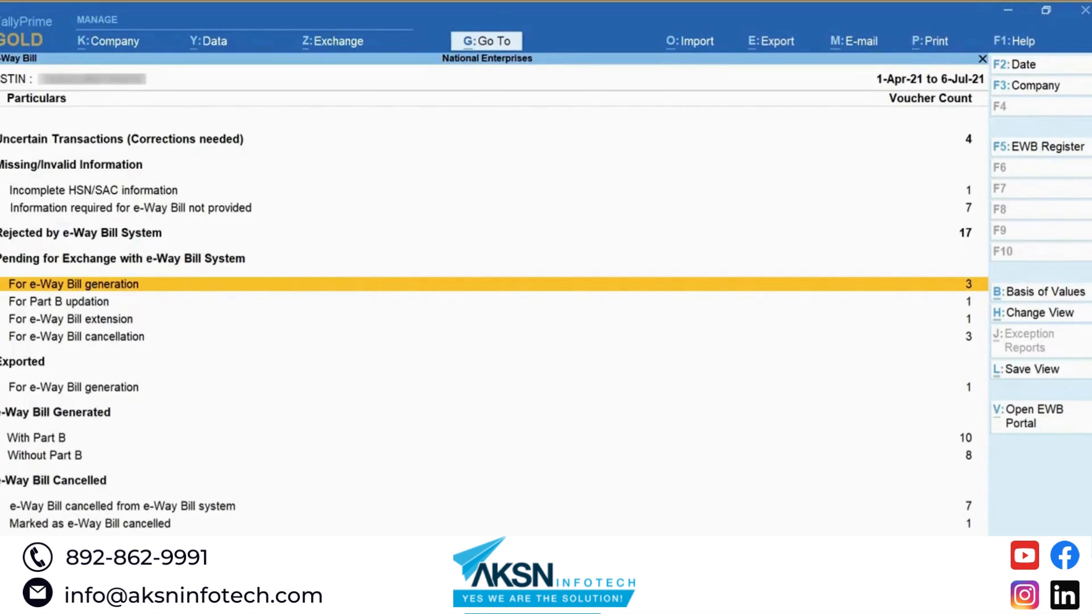
Step: Set e-Invoicing applicable to Yes from 1-4-21 in the company's GST details
{"action": "key", "text": "alt+k"}
{"action": "key", "text": "Down"}
{"action": "key", "text": "Down"}
{"action": "key", "text": "Down"}
{"action": "key", "text": "Down"}
{"action": "key", "text": "Down"}
{"action": "key", "text": "Down"}
{"action": "key", "text": "Down"}
{"action": "key", "text": "Down"}
{"action": "key", "text": "Down"}
{"action": "key", "text": "Down"}
{"action": "key", "text": "Down"}
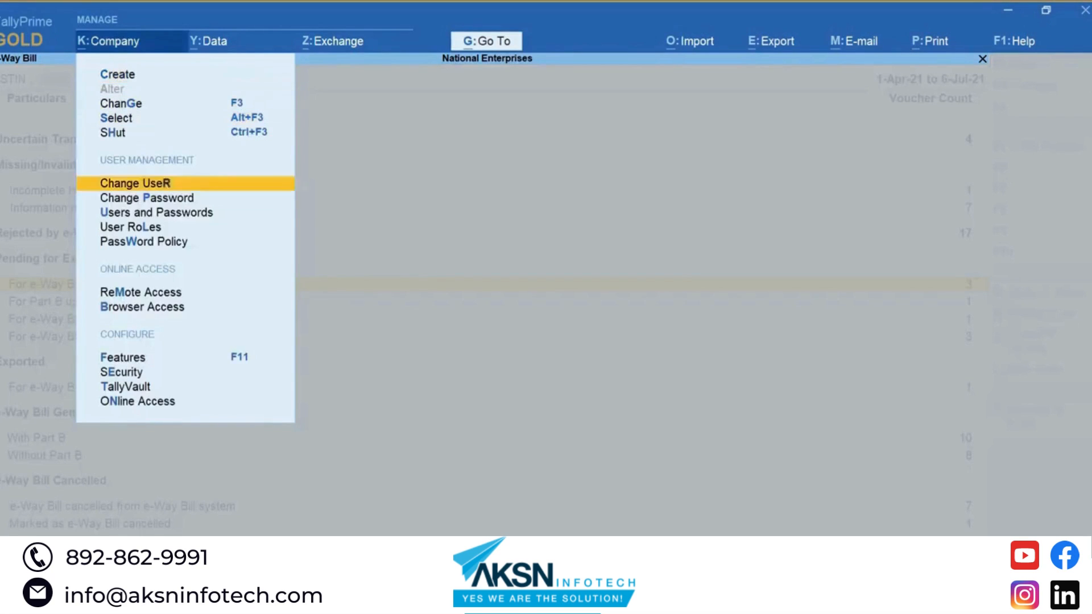
{"action": "key", "text": "Return"}
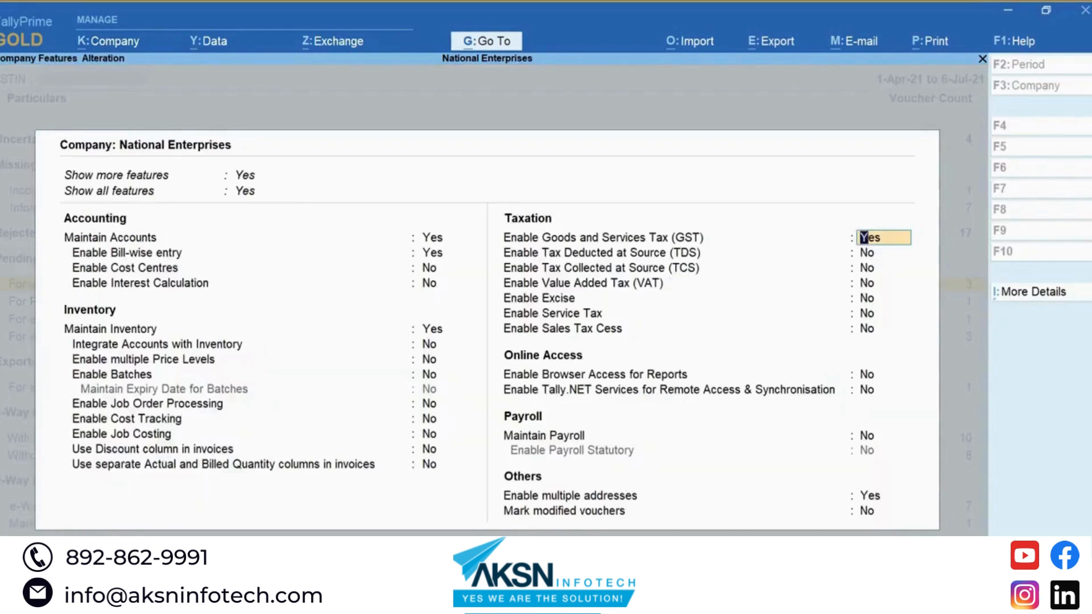
{"action": "key", "text": "Return"}
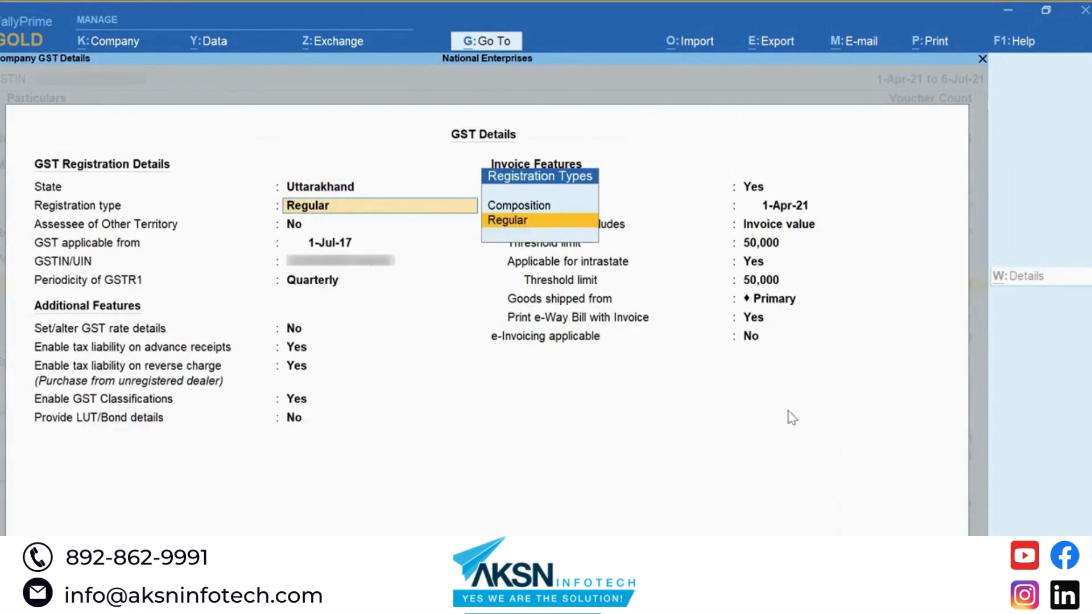
{"action": "left_click", "coordinate": [751, 339]}
{"action": "key", "text": "y"}
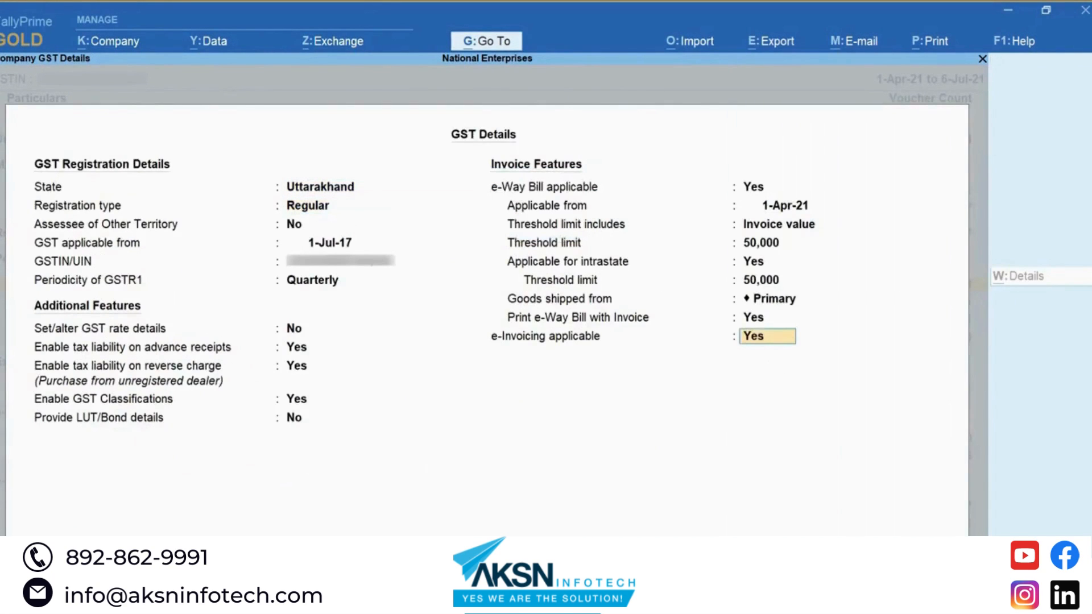
{"action": "key", "text": "Return"}
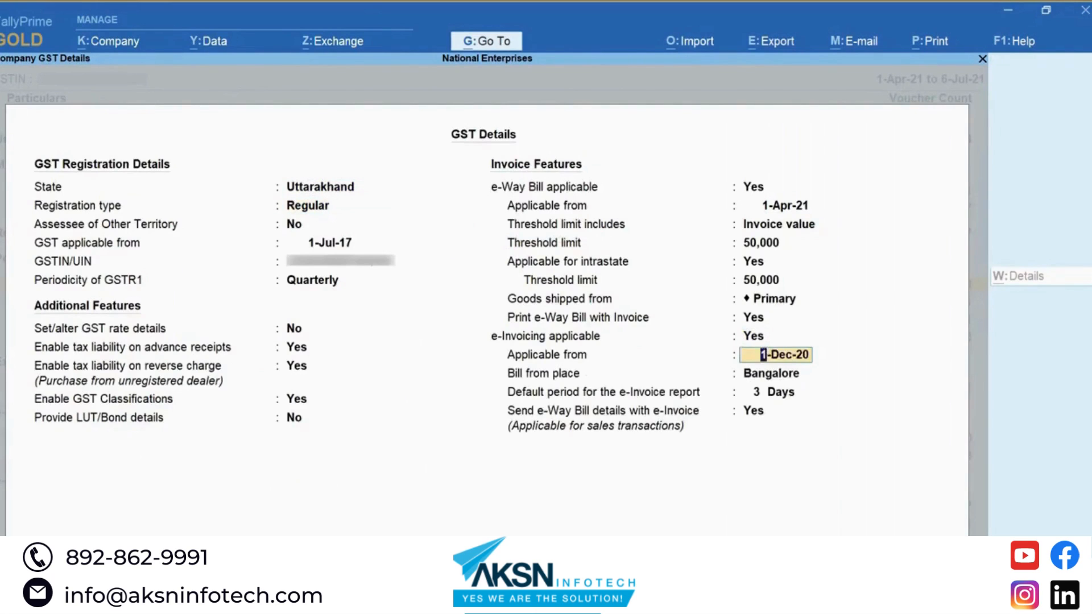
{"action": "type", "text": "1-4-21"}
{"action": "key", "text": "Return"}
{"action": "key", "text": "Return"}
{"action": "key", "text": "Return"}
{"action": "key", "text": "Return"}
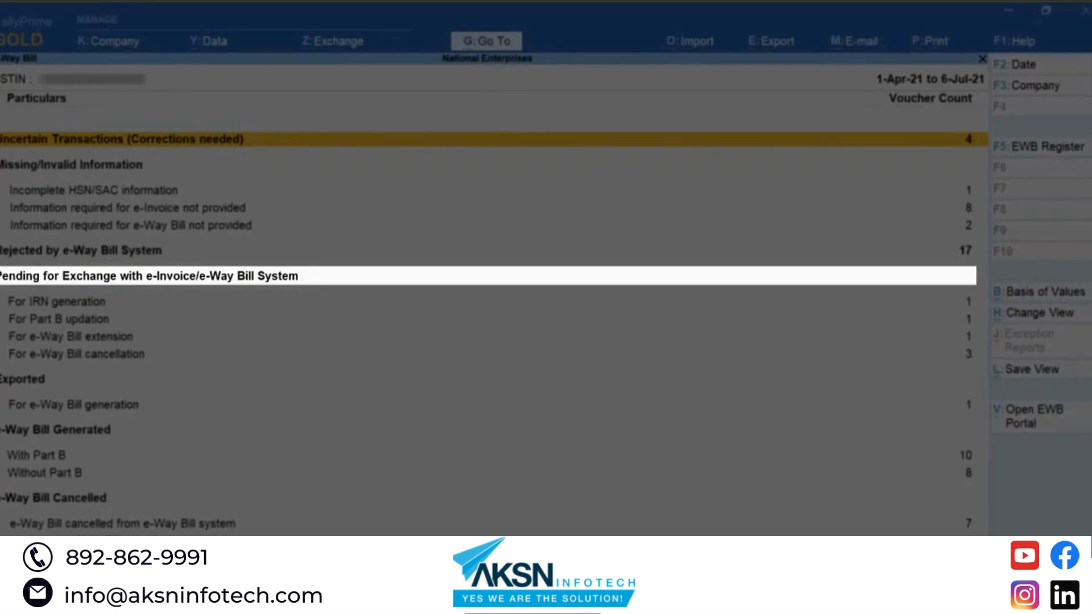
Step: Move down the report to the For IRN generation row showing one pending voucher
{"action": "key", "text": "Down"}
{"action": "key", "text": "Down"}
{"action": "key", "text": "Down"}
{"action": "key", "text": "Down"}
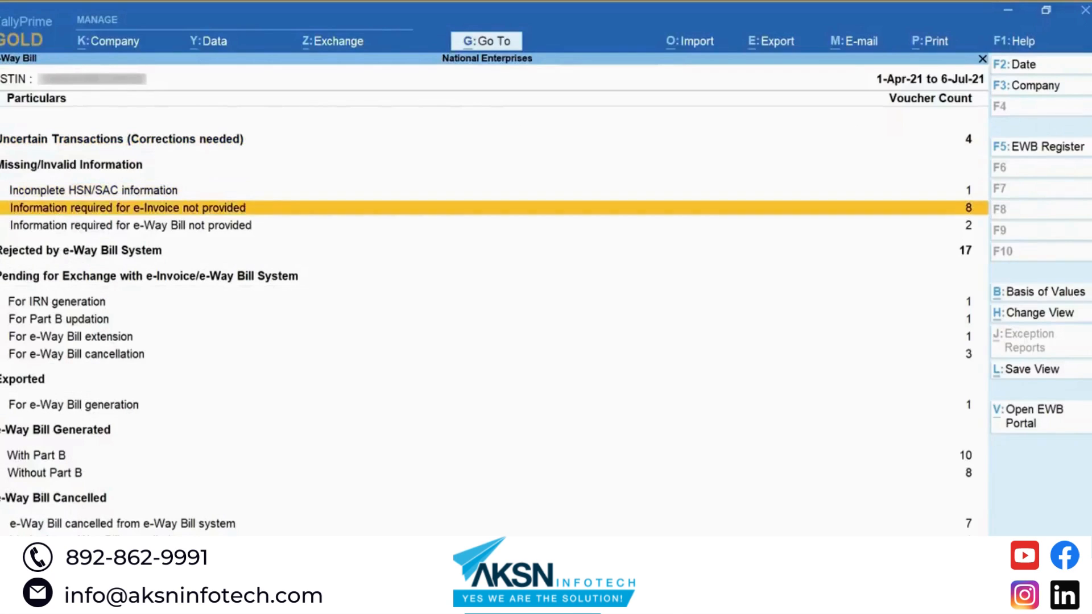
{"action": "key", "text": "Down"}
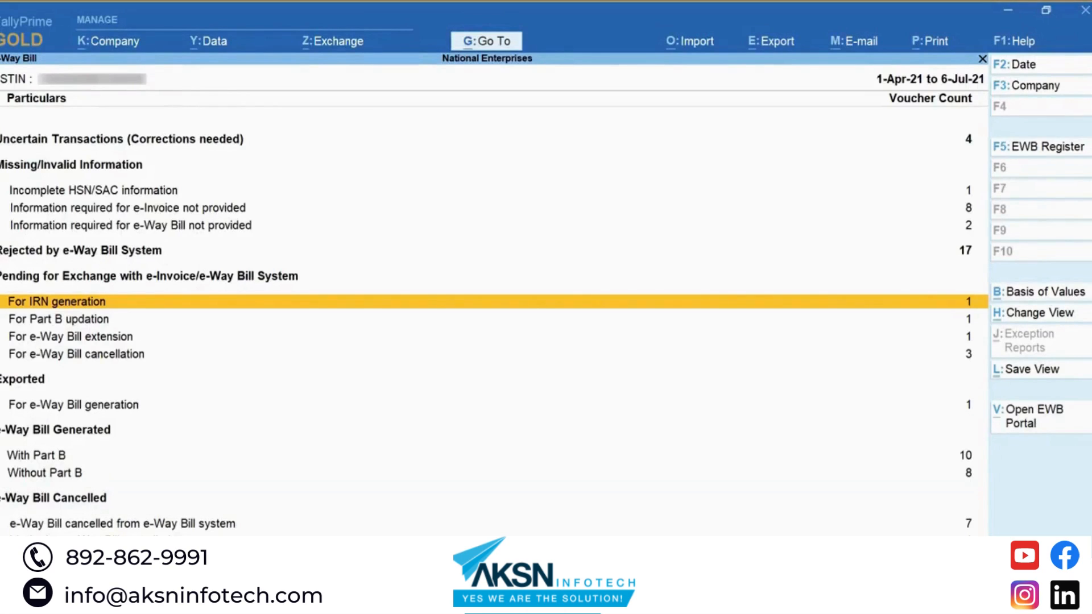
{"action": "key", "text": "alt+k"}
Step: Set e-Invoicing applicable to No, then open the four vouchers pending e-Way Bill generation
{"action": "key", "text": "Down"}
{"action": "key", "text": "Down"}
{"action": "key", "text": "Down"}
{"action": "key", "text": "Down"}
{"action": "key", "text": "Down"}
{"action": "key", "text": "Down"}
{"action": "key", "text": "Down"}
{"action": "key", "text": "Down"}
{"action": "key", "text": "Down"}
{"action": "key", "text": "Down"}
{"action": "key", "text": "Down"}
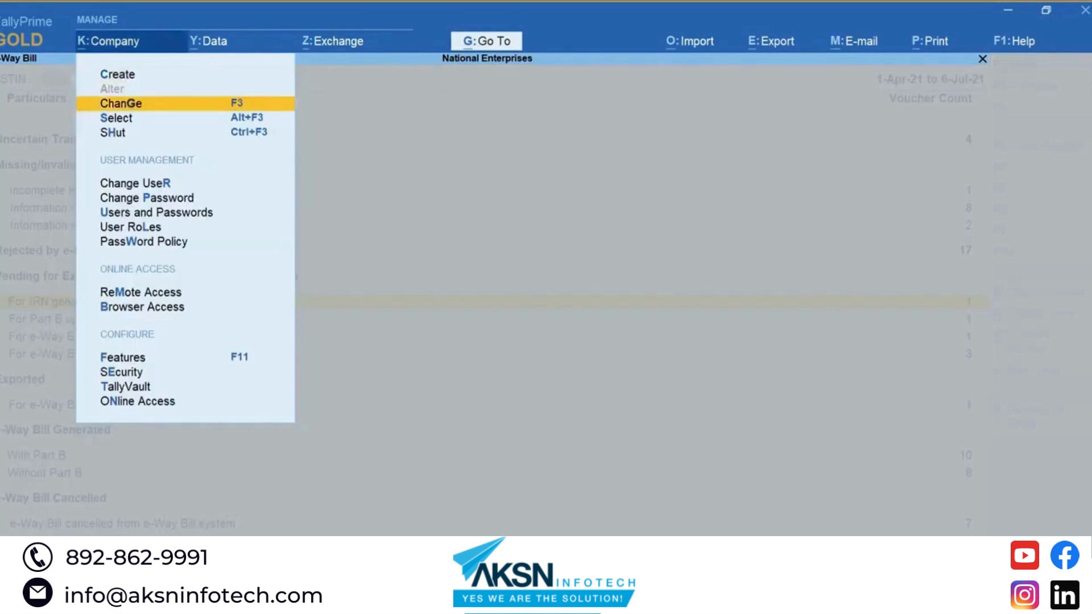
{"action": "key", "text": "Return"}
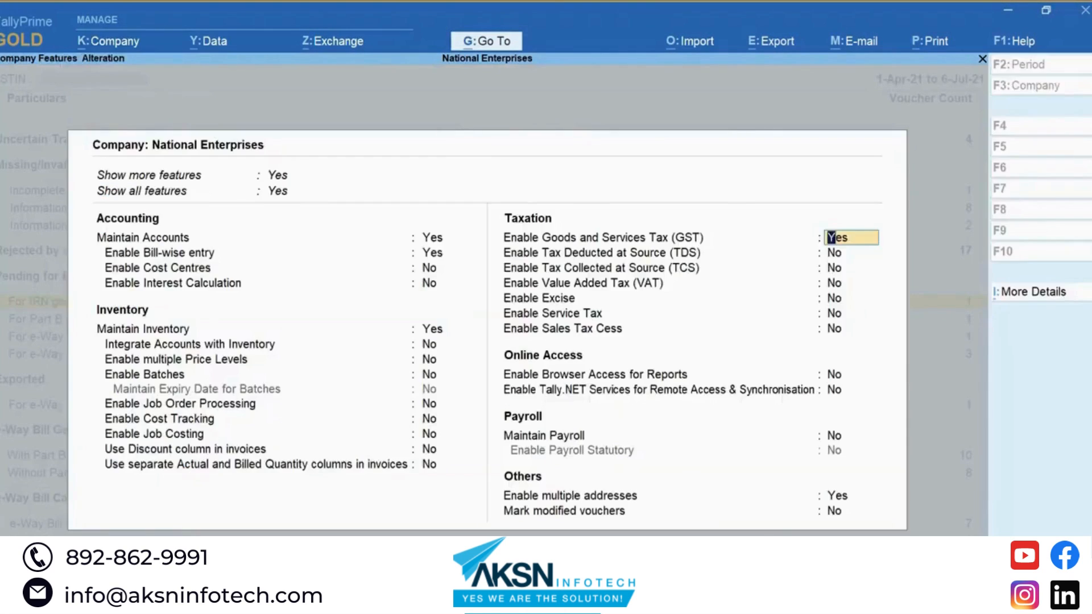
{"action": "key", "text": "Return"}
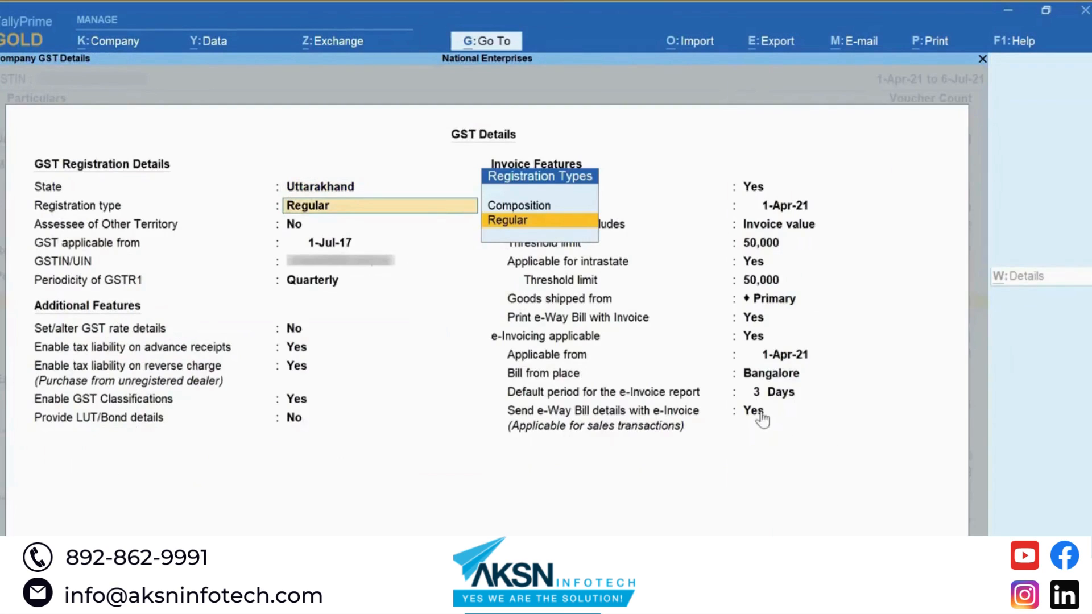
{"action": "left_click", "coordinate": [751, 336]}
{"action": "key", "text": "n"}
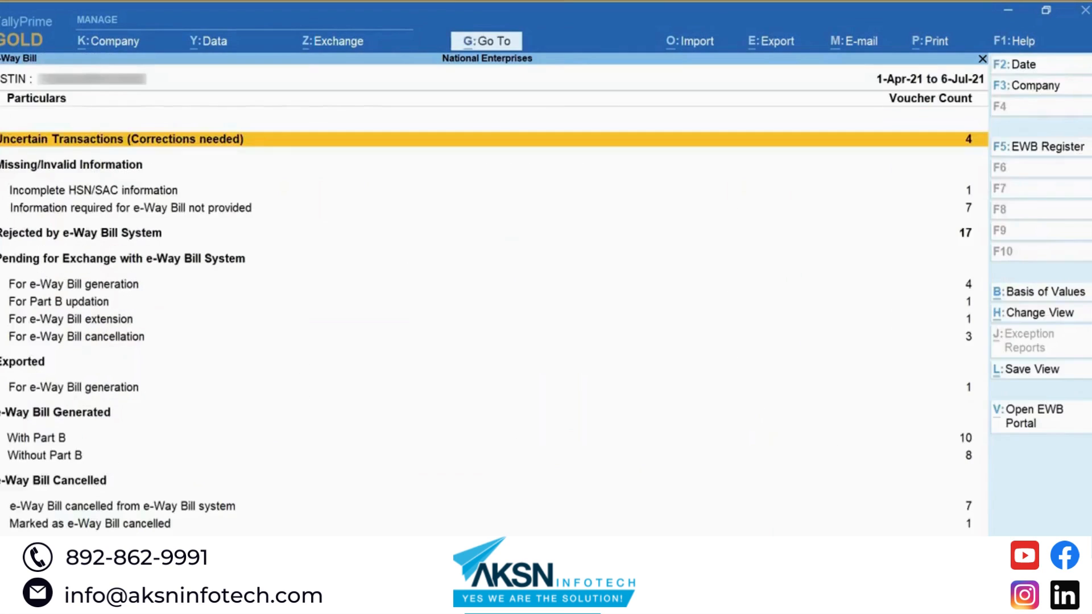
{"action": "key", "text": "Down"}
{"action": "key", "text": "Down"}
{"action": "key", "text": "Down"}
{"action": "key", "text": "Down"}
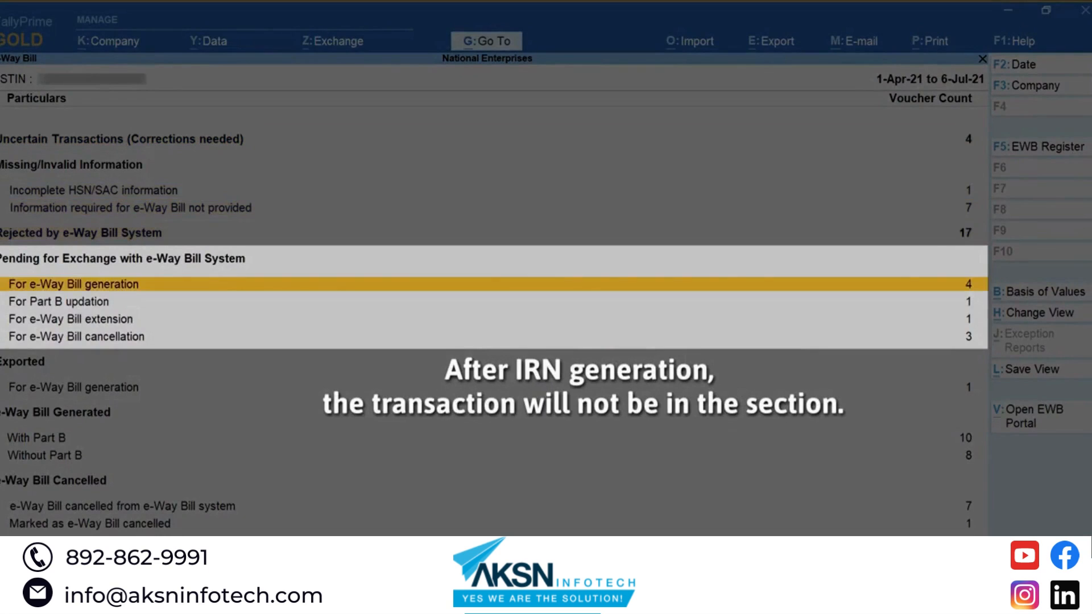
{"action": "key", "text": "Return"}
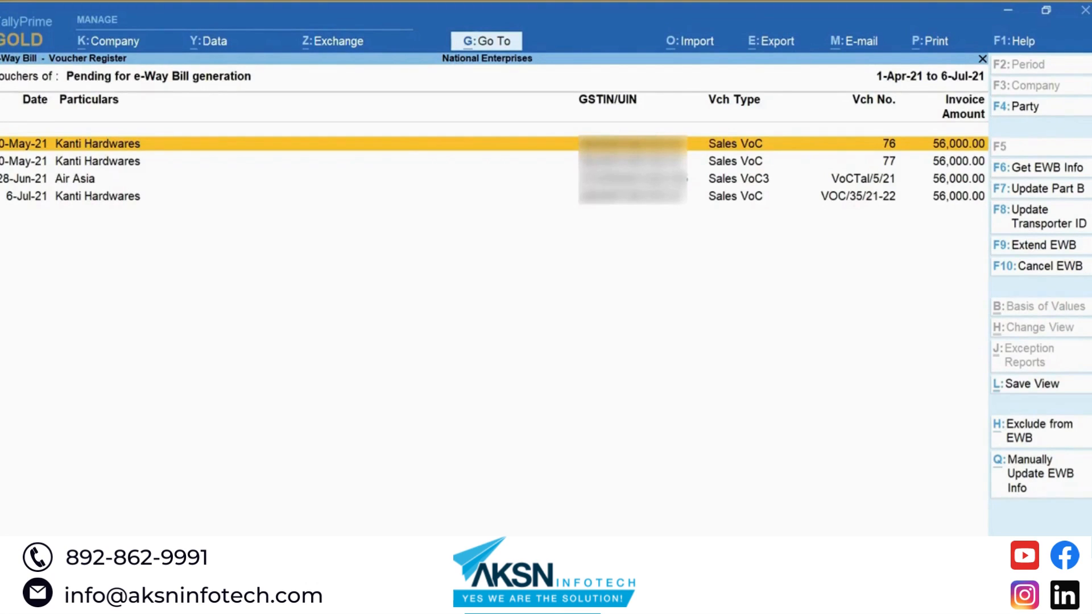
Step: Fetch the e-Way Bill info for the Air Asia voucher with F6 Get EWB Info
{"action": "key", "text": "Down"}
{"action": "key", "text": "Down"}
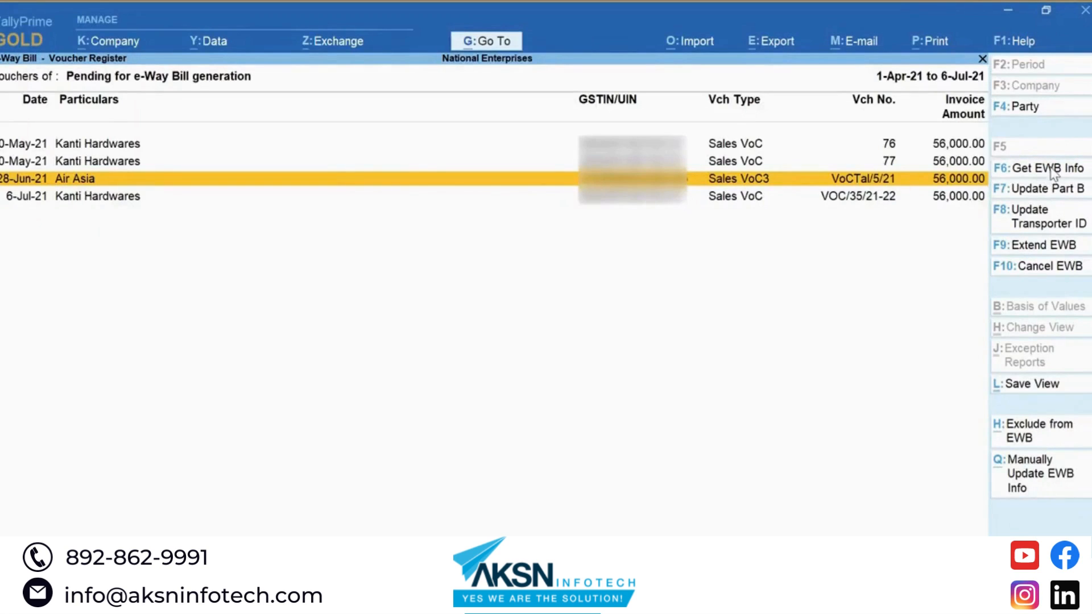
{"action": "left_click", "coordinate": [1053, 170]}
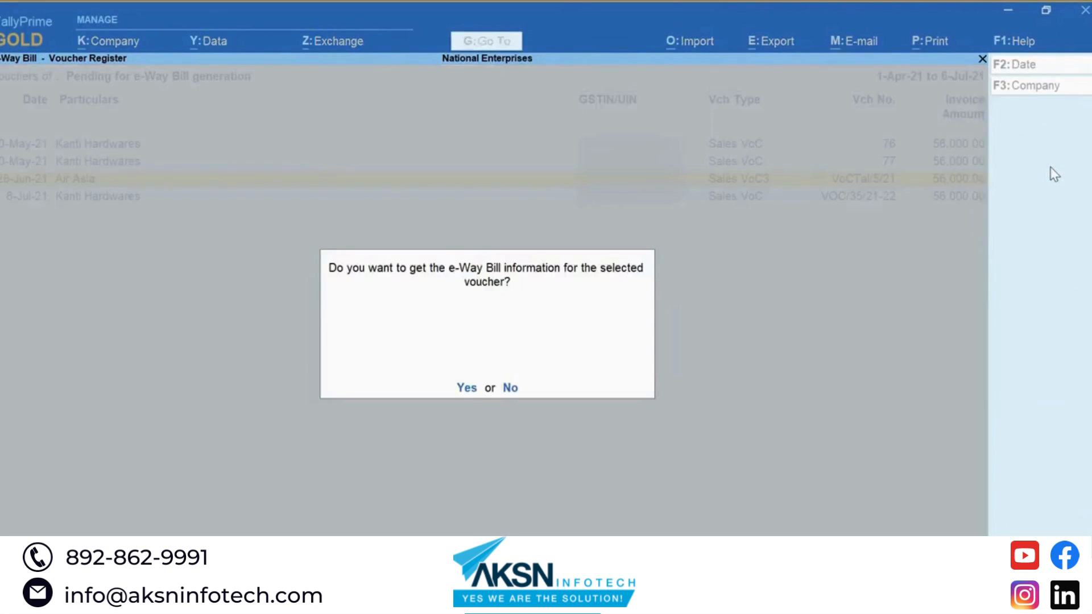
{"action": "key", "text": "y"}
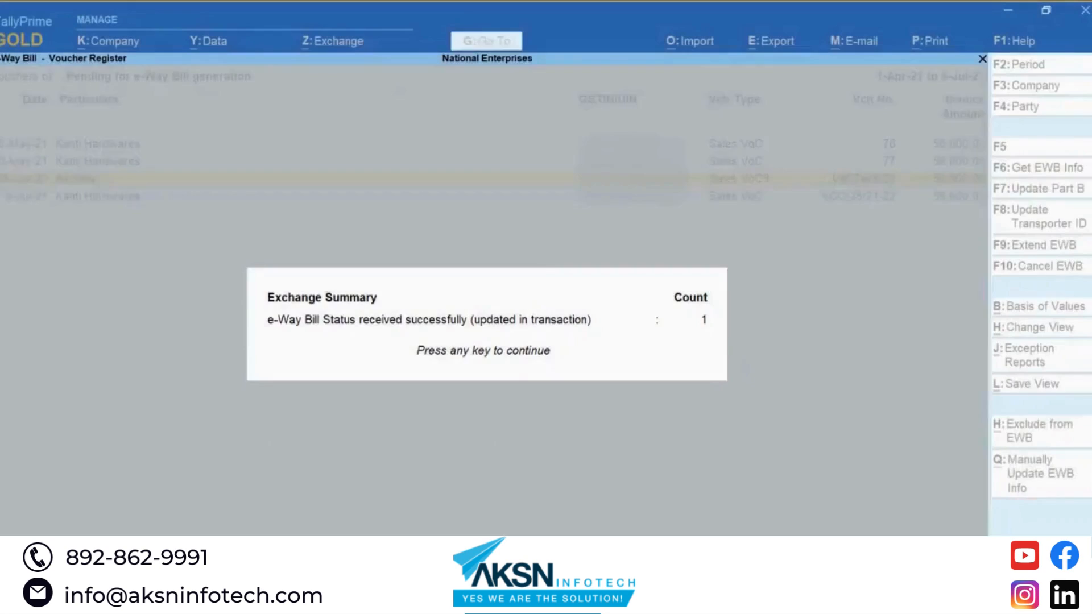
{"action": "key", "text": "Return"}
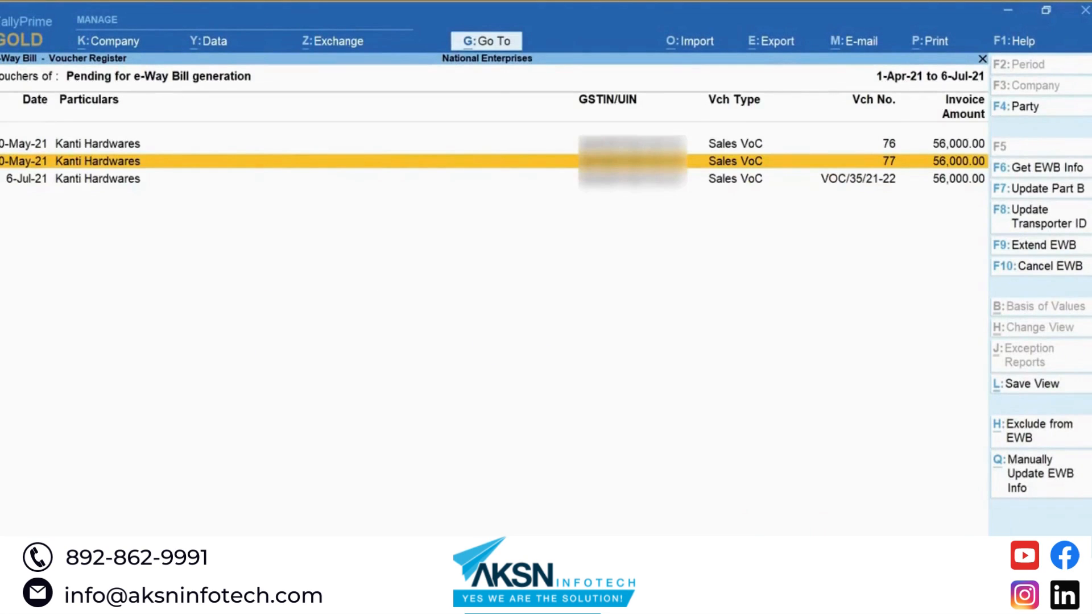
Step: Check the With Part B vouchers, now 11, then reopen the three pending-generation vouchers
{"action": "key", "text": "Escape"}
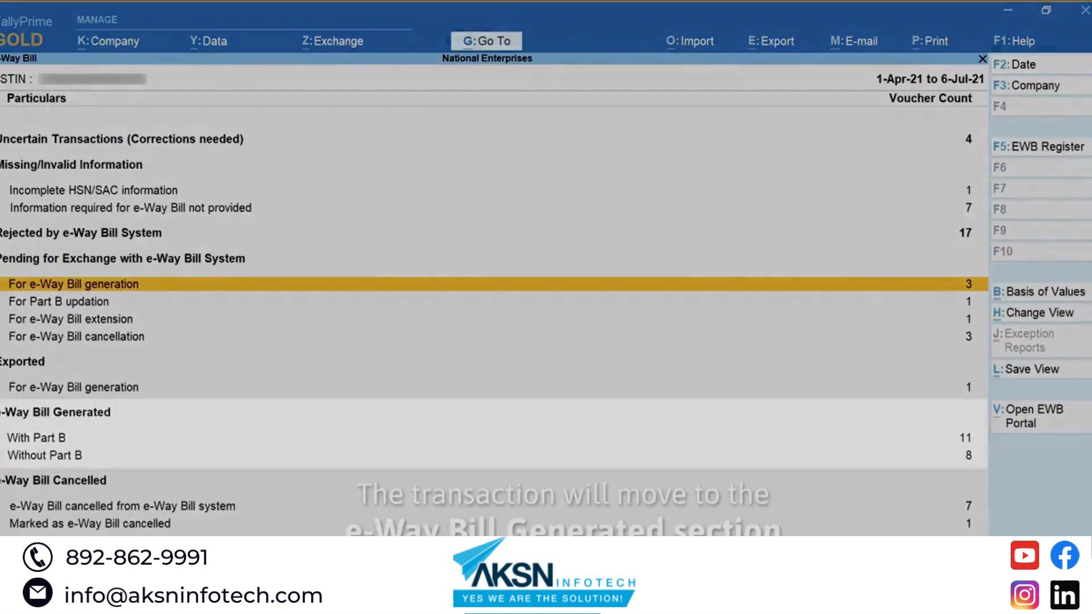
{"action": "key", "text": "Down"}
{"action": "key", "text": "Down"}
{"action": "key", "text": "Down"}
{"action": "key", "text": "Down"}
{"action": "key", "text": "Down"}
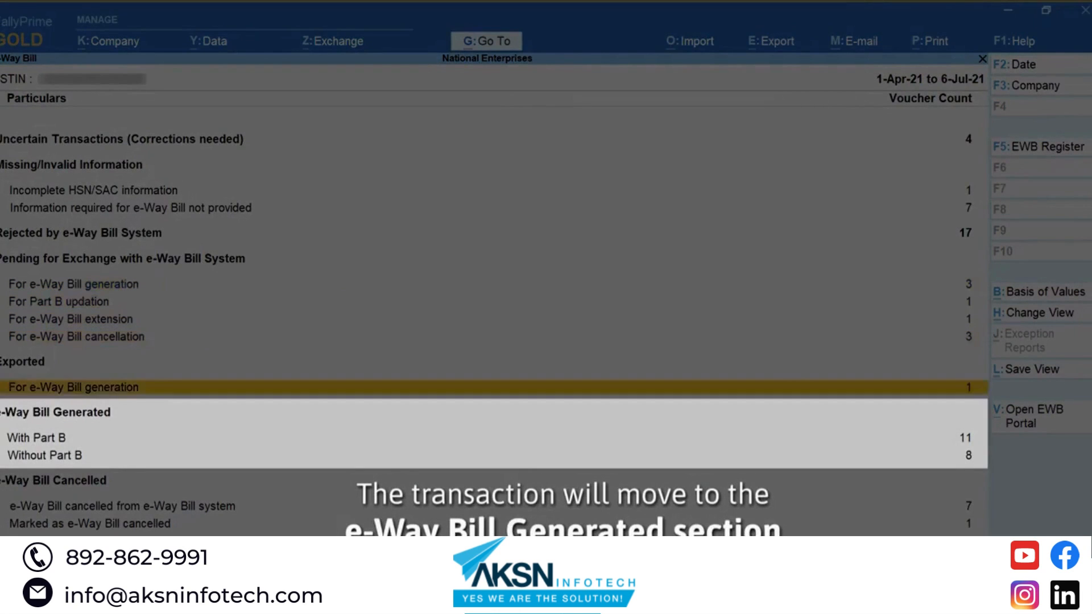
{"action": "key", "text": "Return"}
{"action": "key", "text": "Down"}
{"action": "key", "text": "Down"}
{"action": "key", "text": "Down"}
{"action": "key", "text": "Down"}
{"action": "key", "text": "Down"}
{"action": "key", "text": "Down"}
{"action": "key", "text": "Down"}
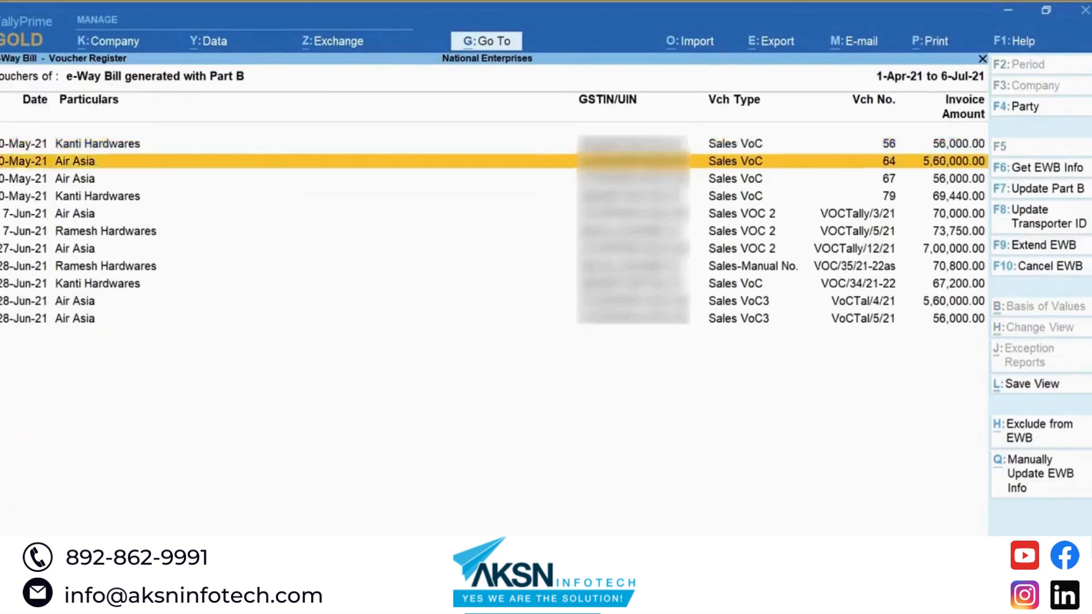
{"action": "key", "text": "Down"}
{"action": "key", "text": "Down"}
{"action": "key", "text": "Down"}
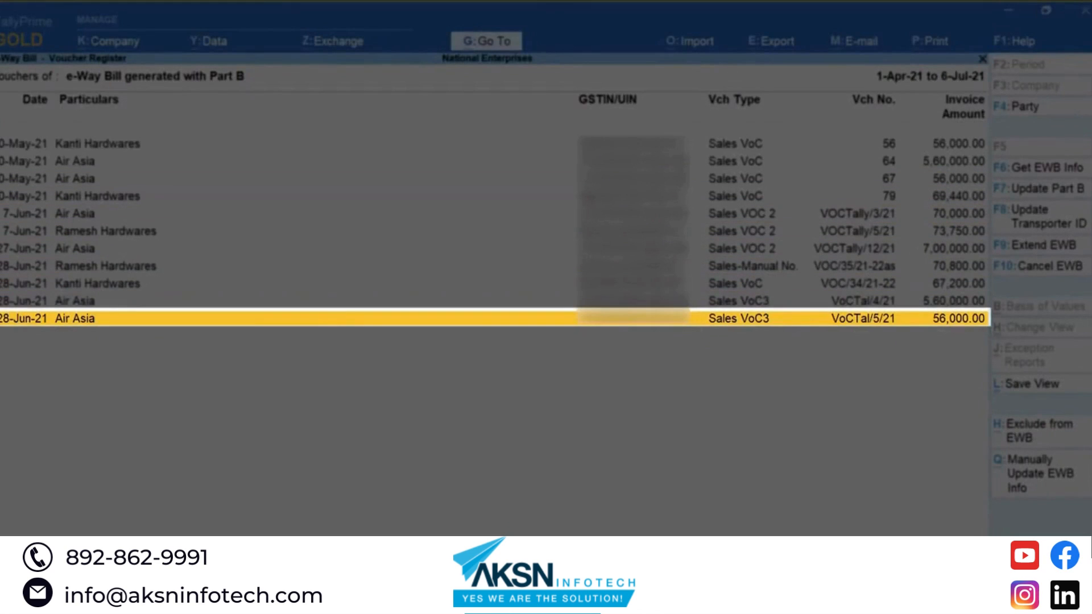
{"action": "key", "text": "Escape"}
{"action": "key", "text": "Up"}
{"action": "key", "text": "Up"}
{"action": "key", "text": "Up"}
{"action": "key", "text": "Up"}
{"action": "key", "text": "Up"}
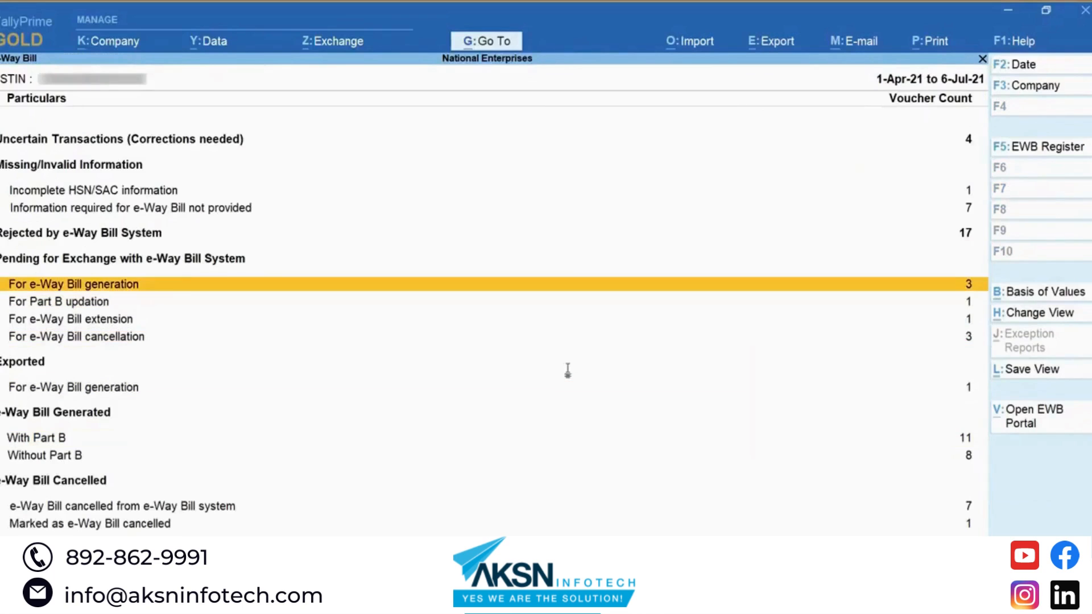
{"action": "key", "text": "Return"}
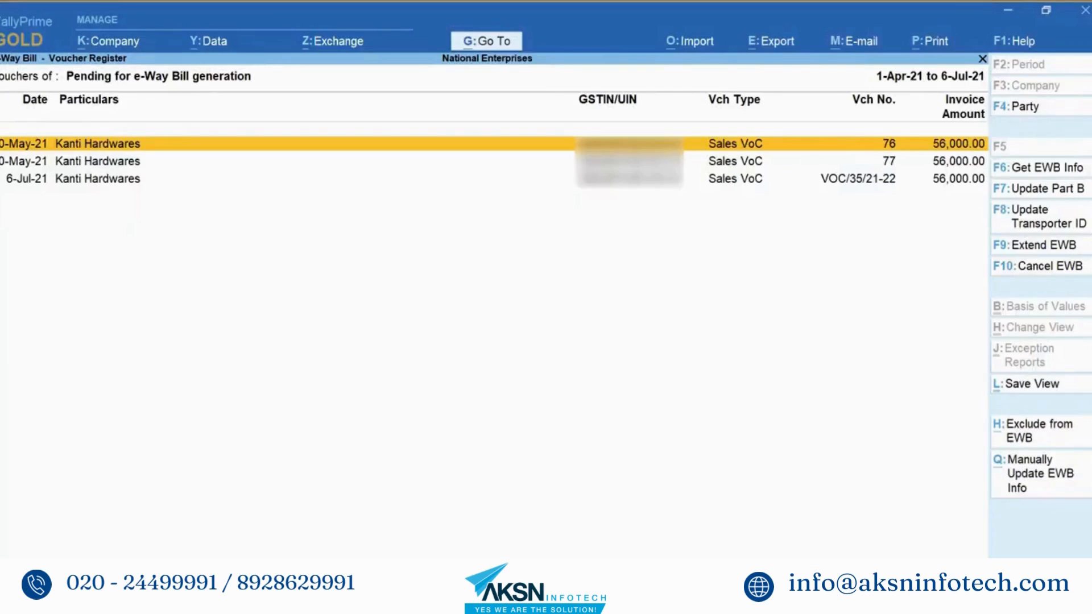
{"action": "key", "text": "F7"}
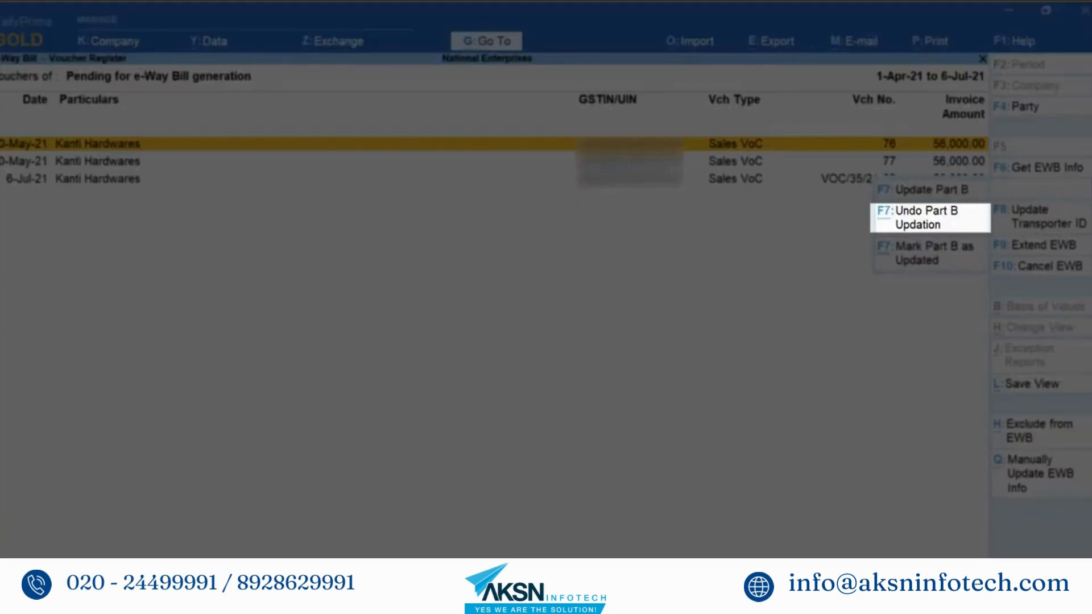
{"action": "key", "text": "Escape"}
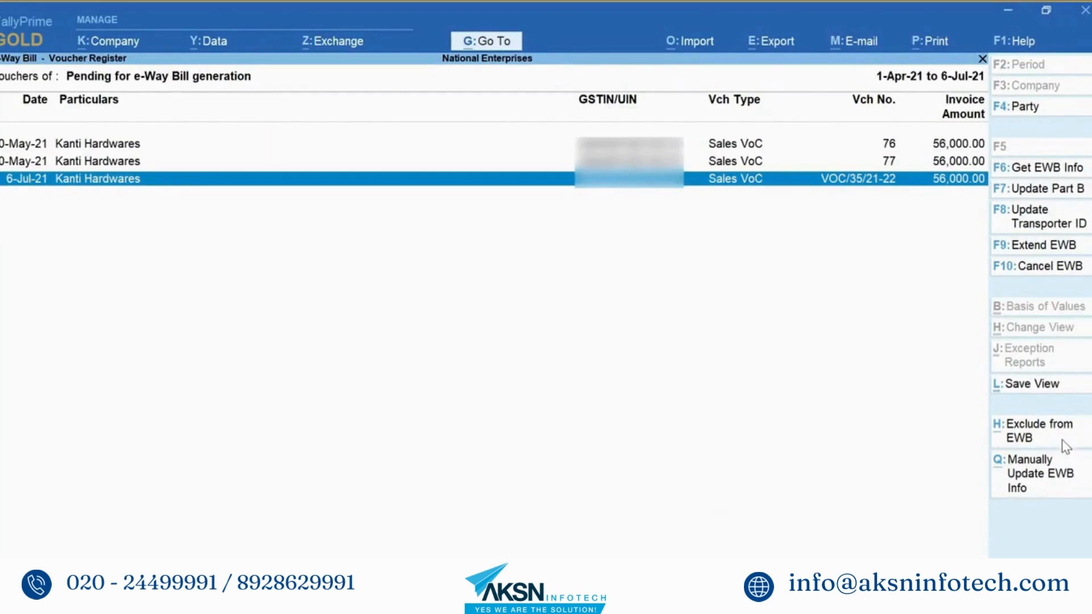
Step: Exclude the July voucher VOC/35/21-22 from e-Way Bill and close the pending list
{"action": "left_click", "coordinate": [1063, 439]}
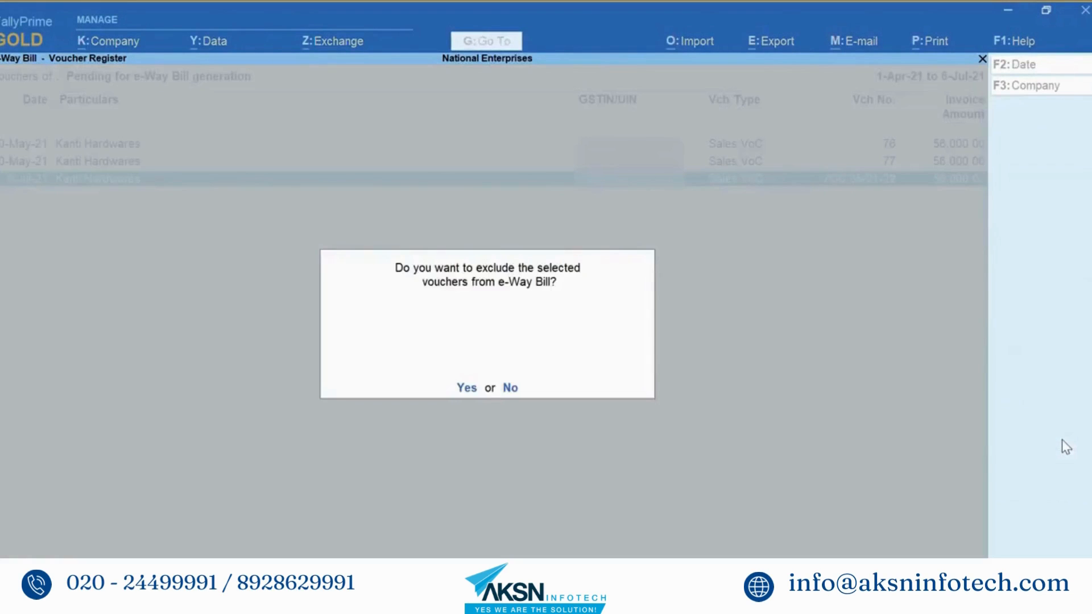
{"action": "left_click", "coordinate": [467, 388]}
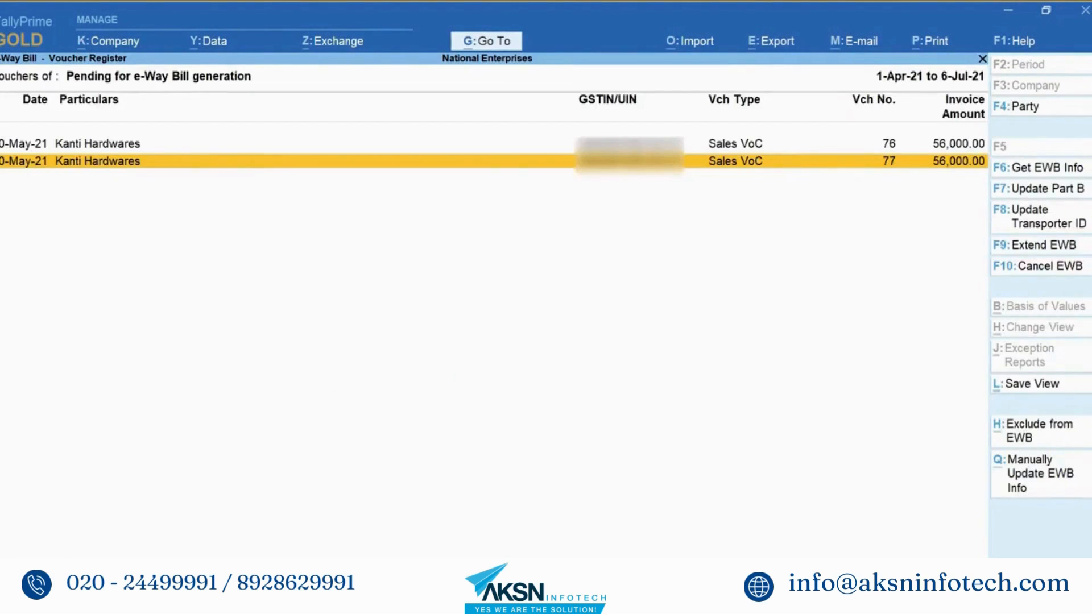
{"action": "key", "text": "Escape"}
Step: Review the two User-Excluded Transactions vouchers and return to the summary
{"action": "key", "text": "Down"}
{"action": "key", "text": "Down"}
{"action": "key", "text": "Down"}
{"action": "key", "text": "Down"}
{"action": "key", "text": "Down"}
{"action": "key", "text": "Down"}
{"action": "key", "text": "Down"}
{"action": "key", "text": "Down"}
{"action": "key", "text": "Down"}
{"action": "key", "text": "Down"}
{"action": "key", "text": "Down"}
{"action": "key", "text": "Down"}
{"action": "key", "text": "Down"}
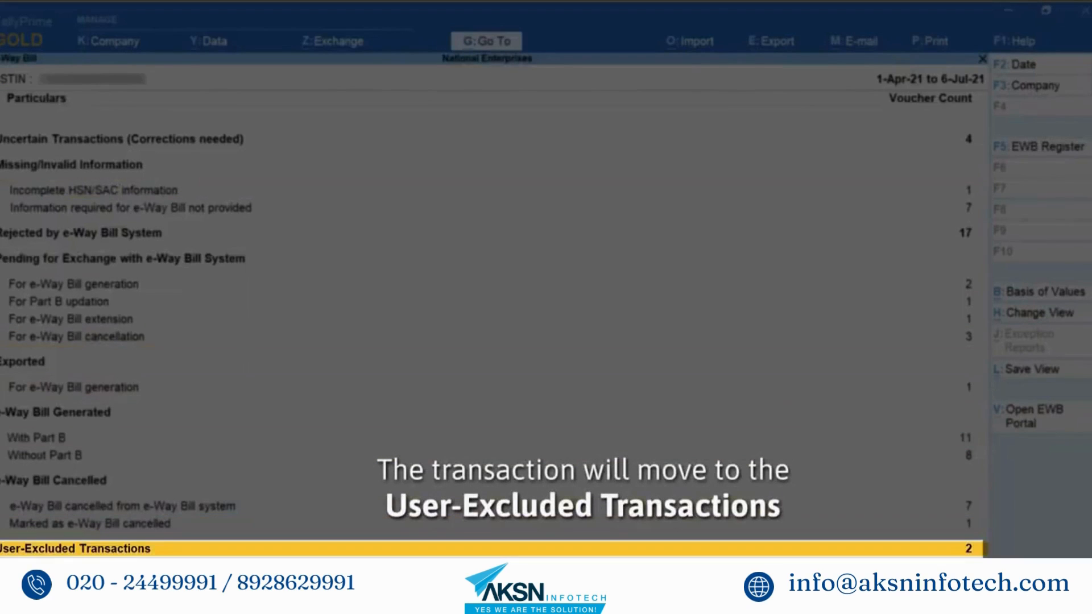
{"action": "key", "text": "Return"}
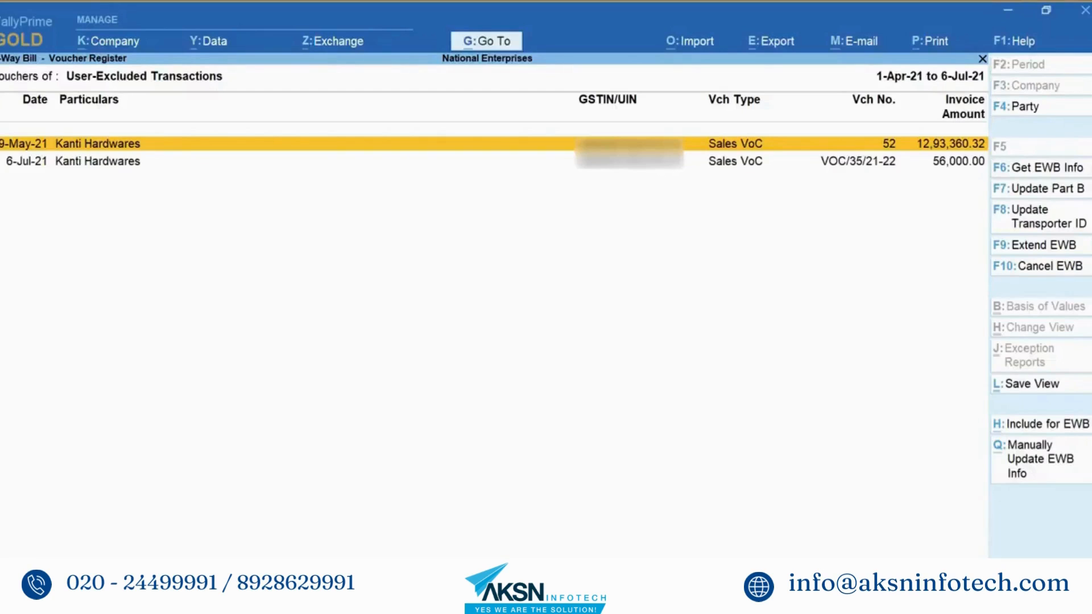
{"action": "key", "text": "Down"}
{"action": "key", "text": "Escape"}
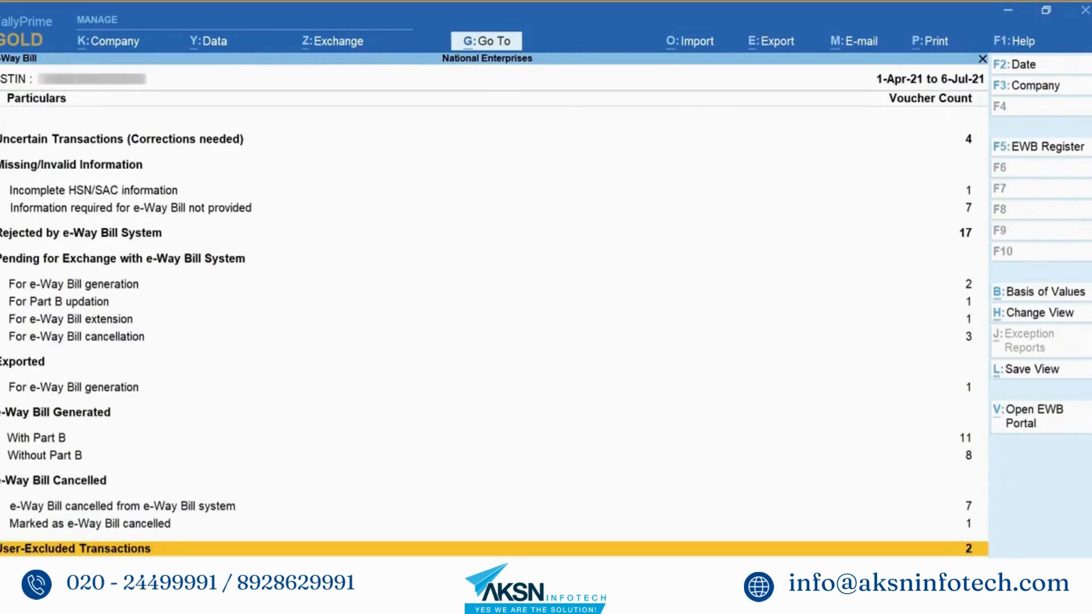
{"action": "key", "text": "Up"}
{"action": "key", "text": "Up"}
{"action": "key", "text": "Up"}
{"action": "key", "text": "Up"}
{"action": "key", "text": "Up"}
{"action": "key", "text": "Up"}
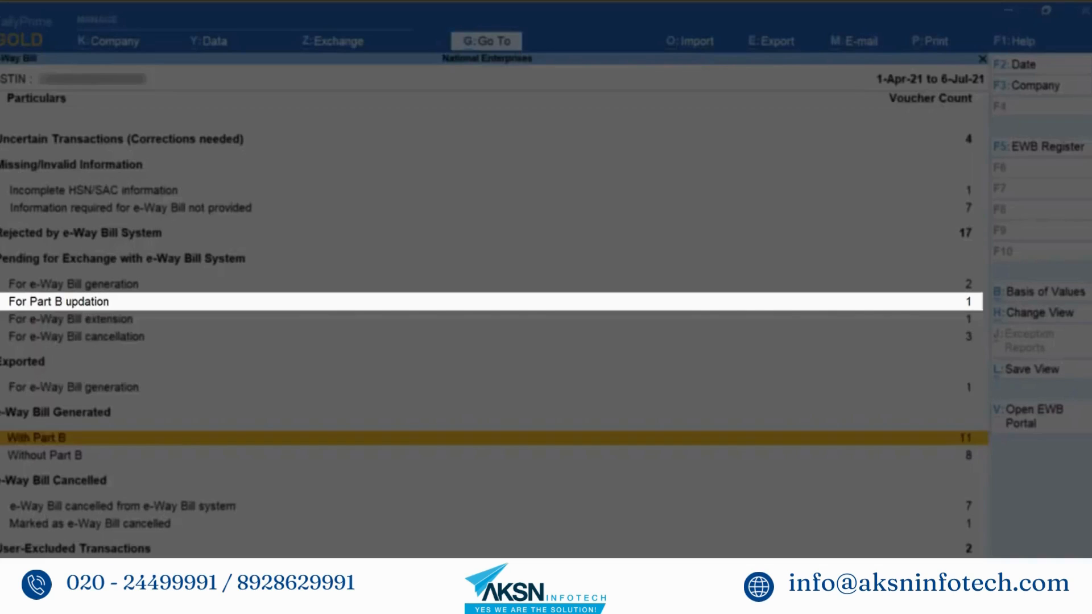
Step: Check the For Part B updation register, then view the single 50,000.00 Cash voucher pending extension
{"action": "key", "text": "Up"}
{"action": "key", "text": "Up"}
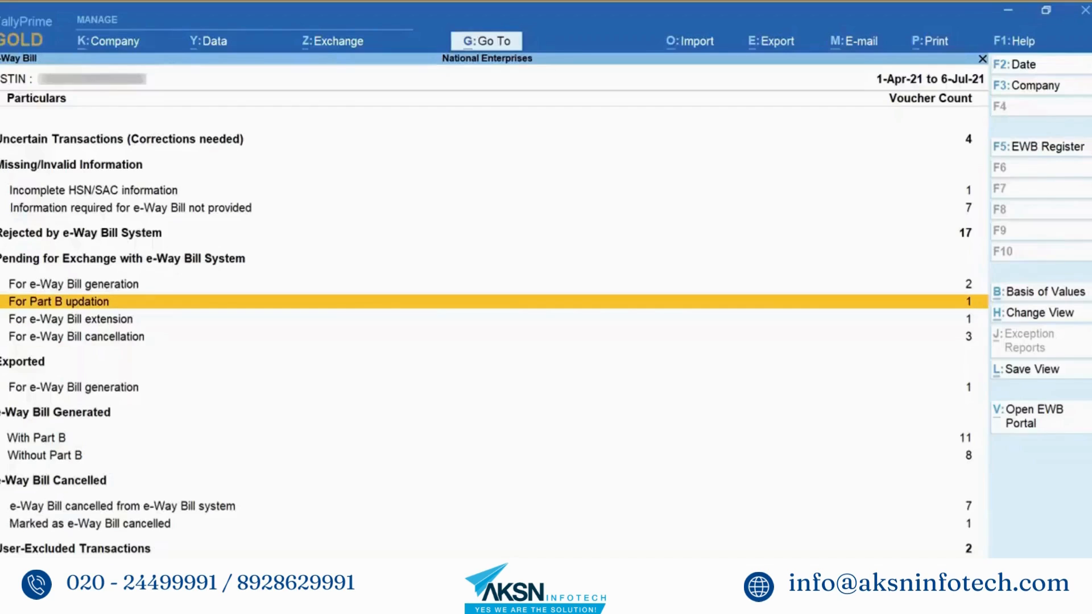
{"action": "key", "text": "Return"}
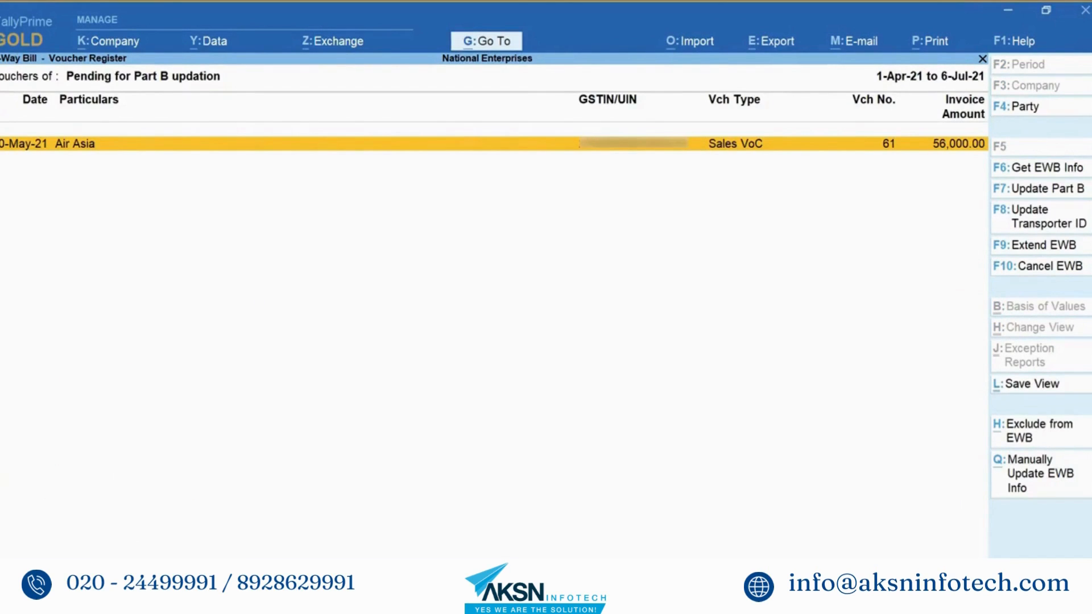
{"action": "key", "text": "Escape"}
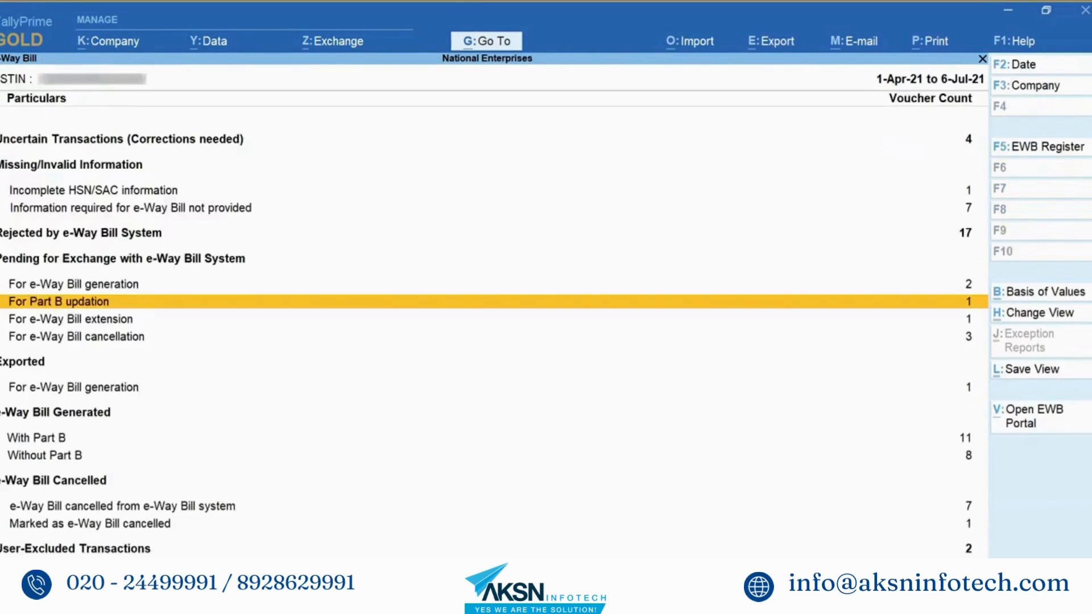
{"action": "key", "text": "Down"}
{"action": "key", "text": "Return"}
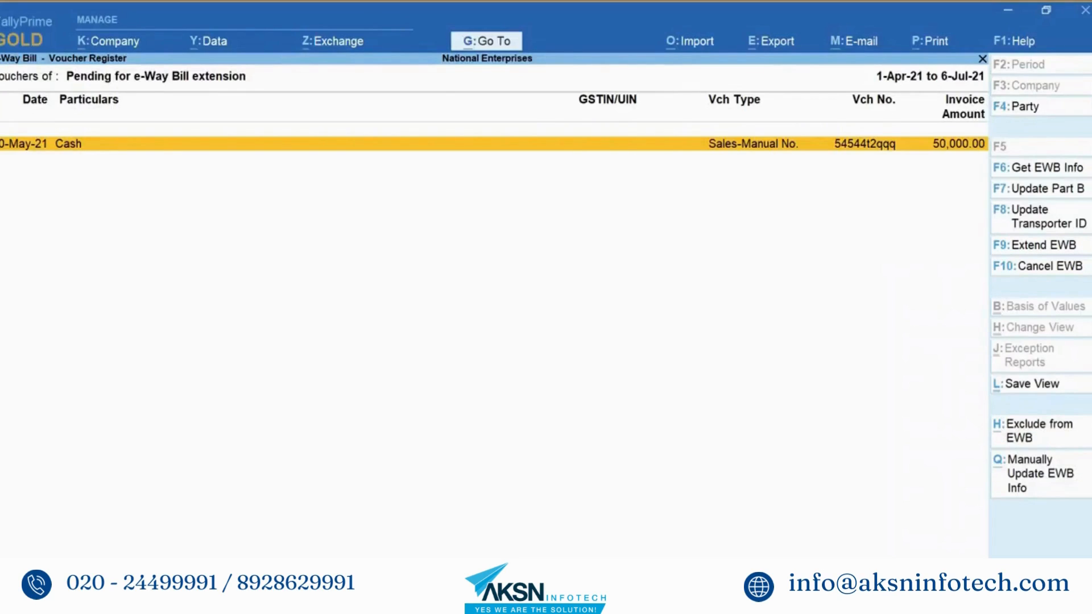
Step: Review the three Kanti Hardwares vouchers pending e-Way Bill cancellation, then return to the summary
{"action": "key", "text": "Escape"}
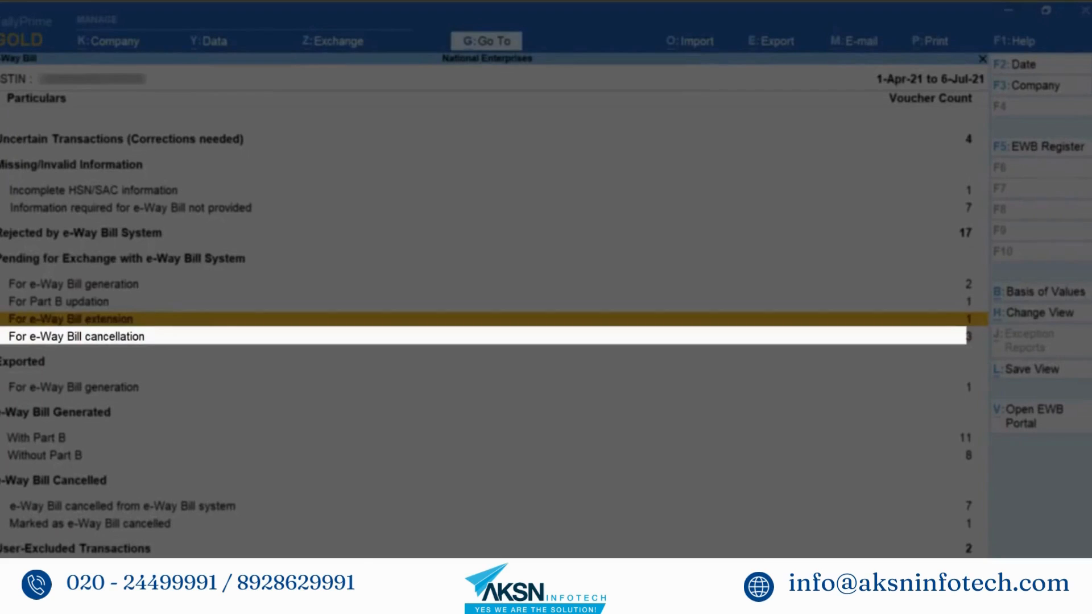
{"action": "key", "text": "Down"}
{"action": "key", "text": "Return"}
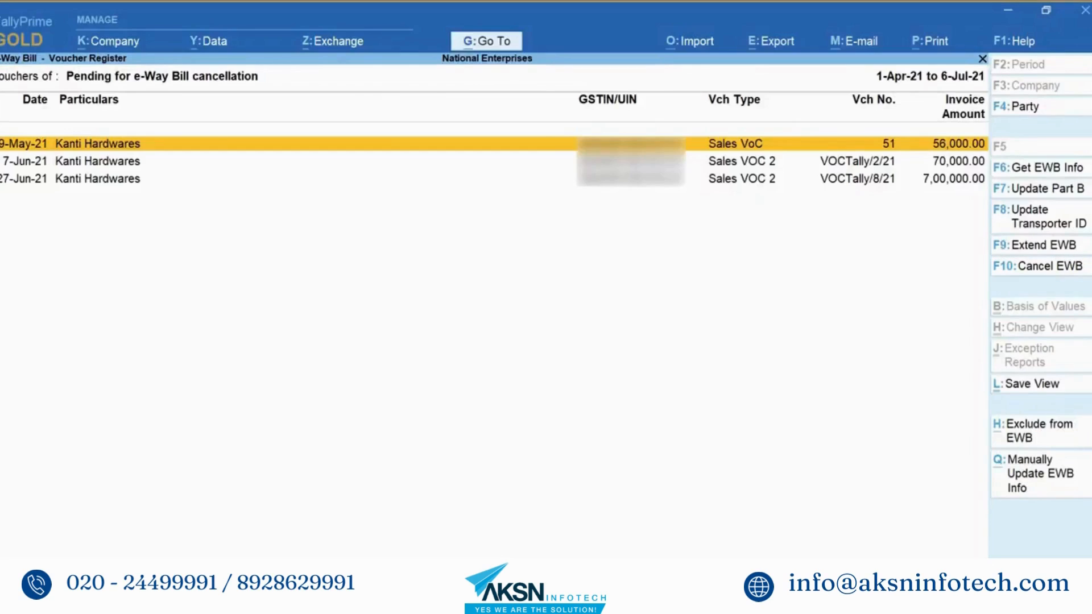
{"action": "key", "text": "Escape"}
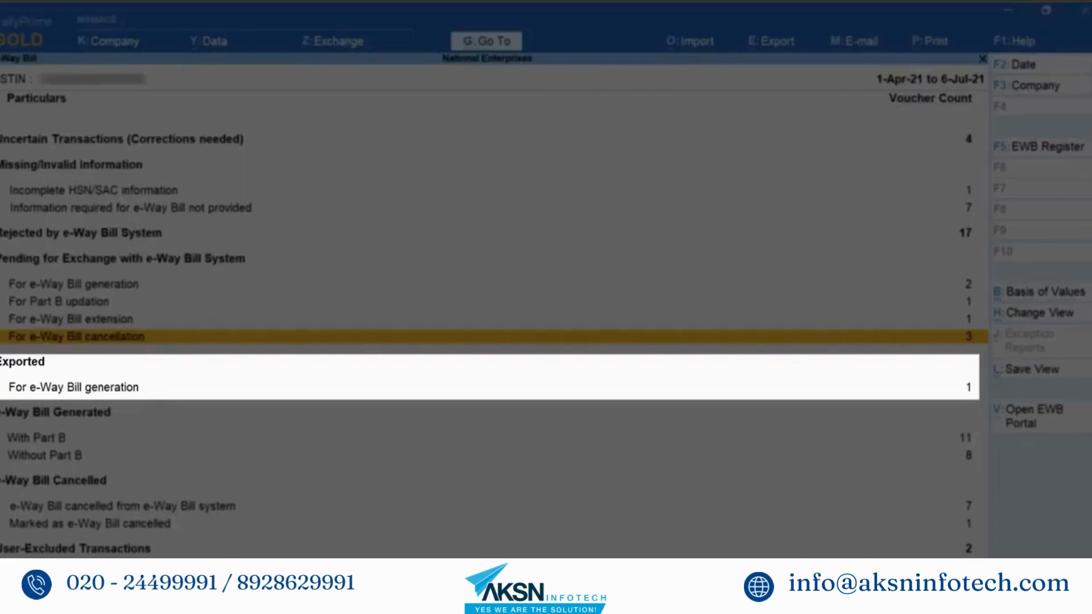
{"action": "left_click", "coordinate": [74, 387]}
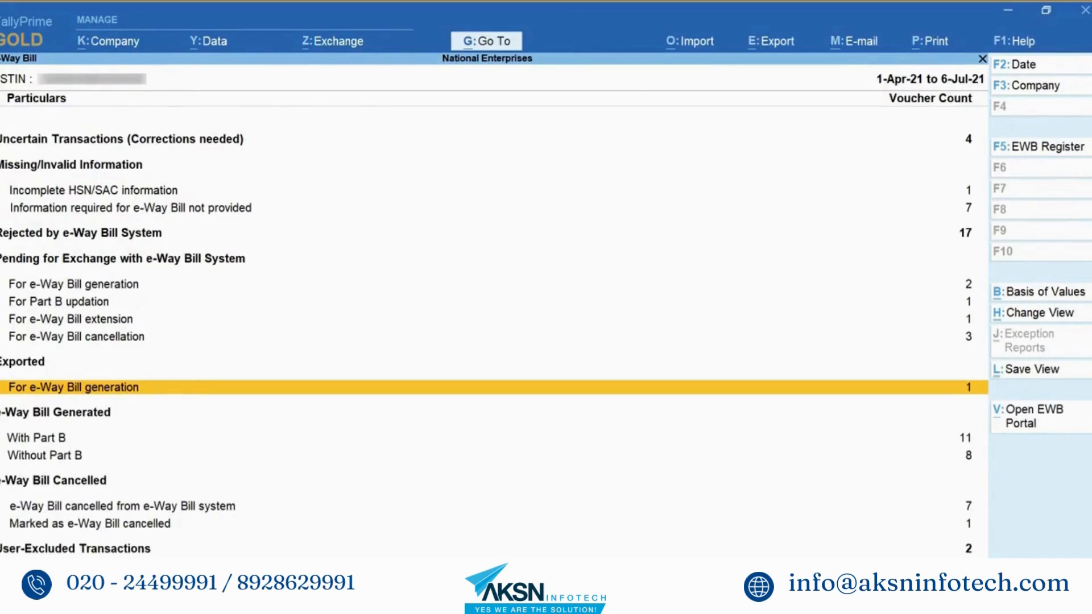
{"action": "key", "text": "Return"}
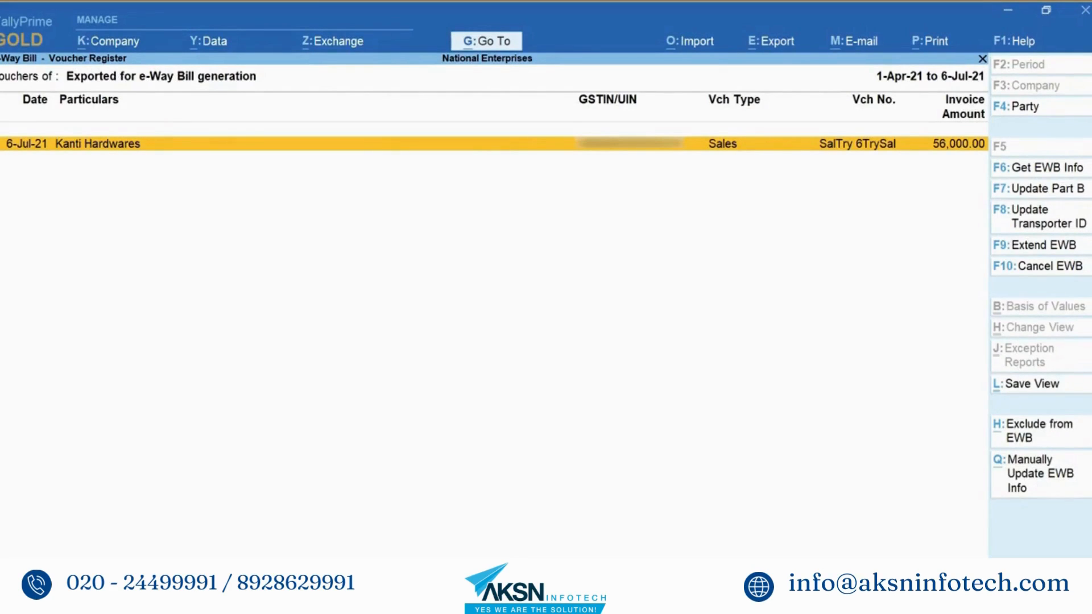
{"action": "key", "text": "Escape"}
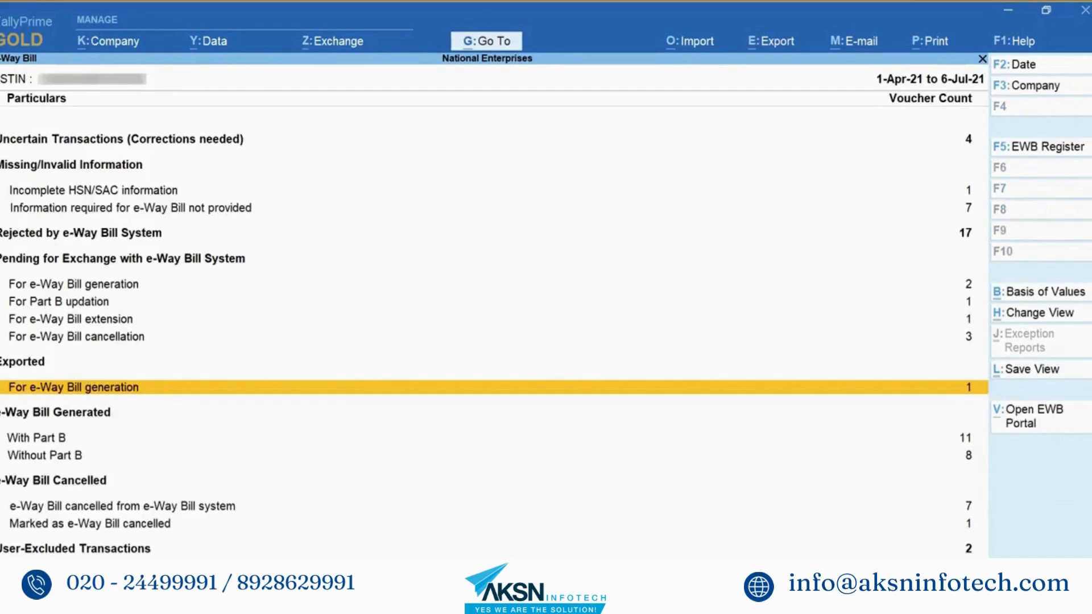
{"action": "left_click", "coordinate": [36, 437]}
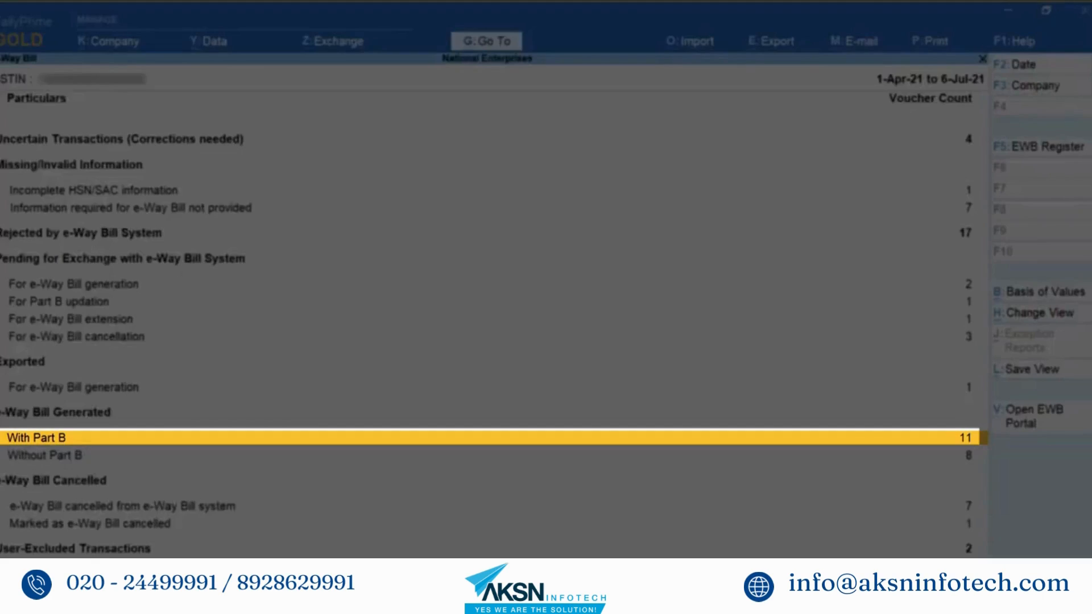
{"action": "key", "text": "Return"}
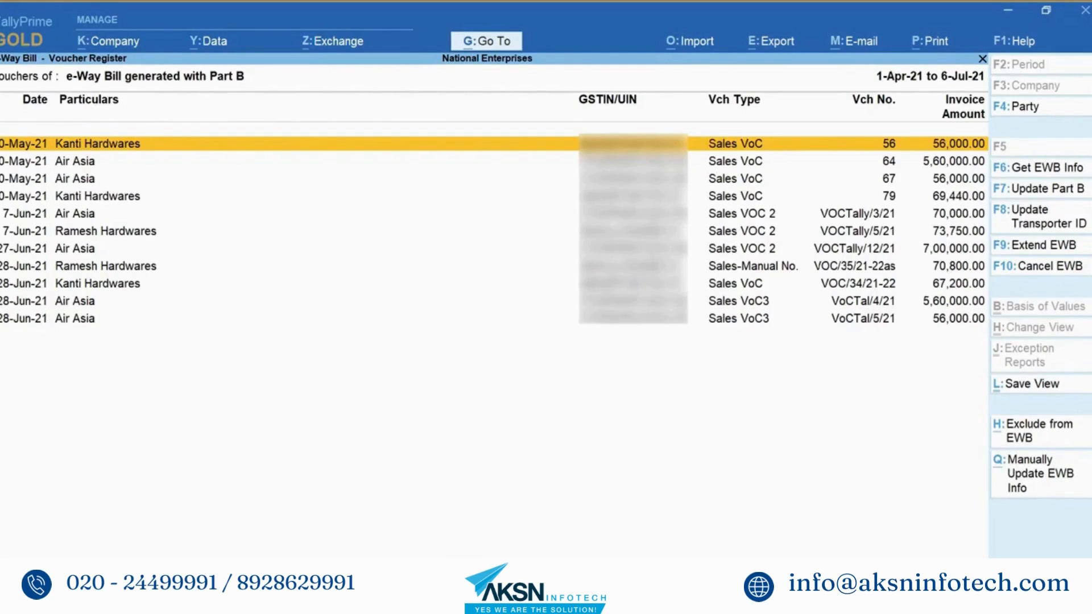
{"action": "key", "text": "Escape"}
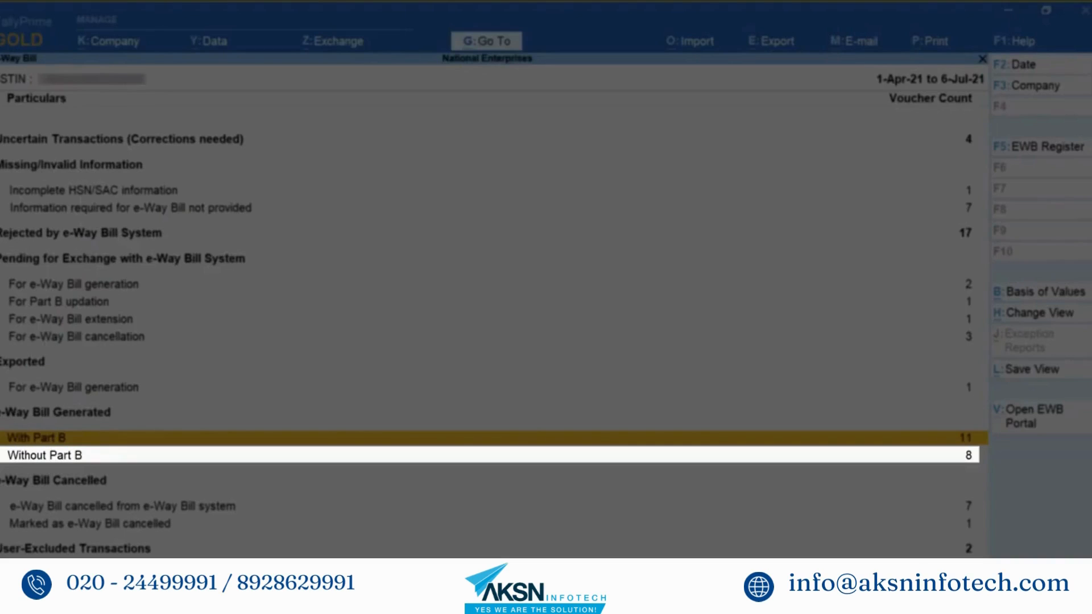
{"action": "left_click", "coordinate": [44, 455]}
{"action": "key", "text": "Return"}
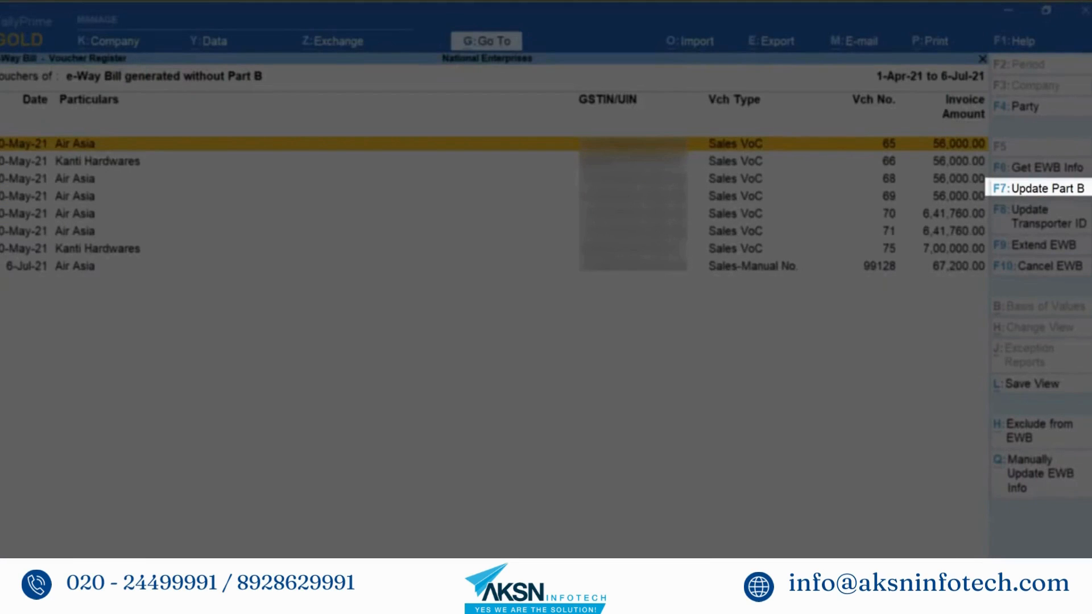
{"action": "key", "text": "Escape"}
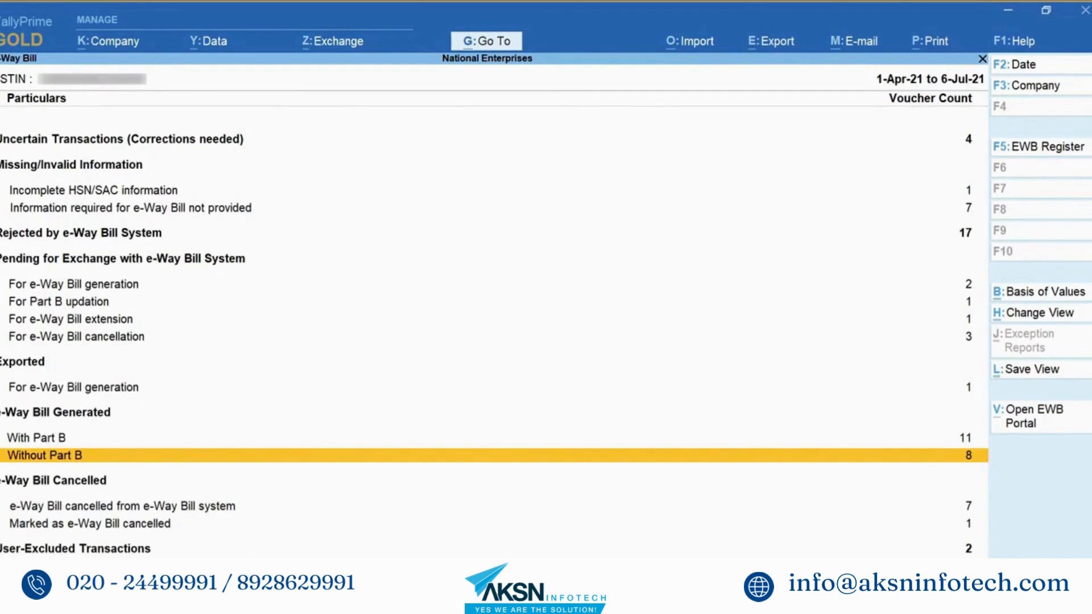
{"action": "left_click", "coordinate": [122, 505]}
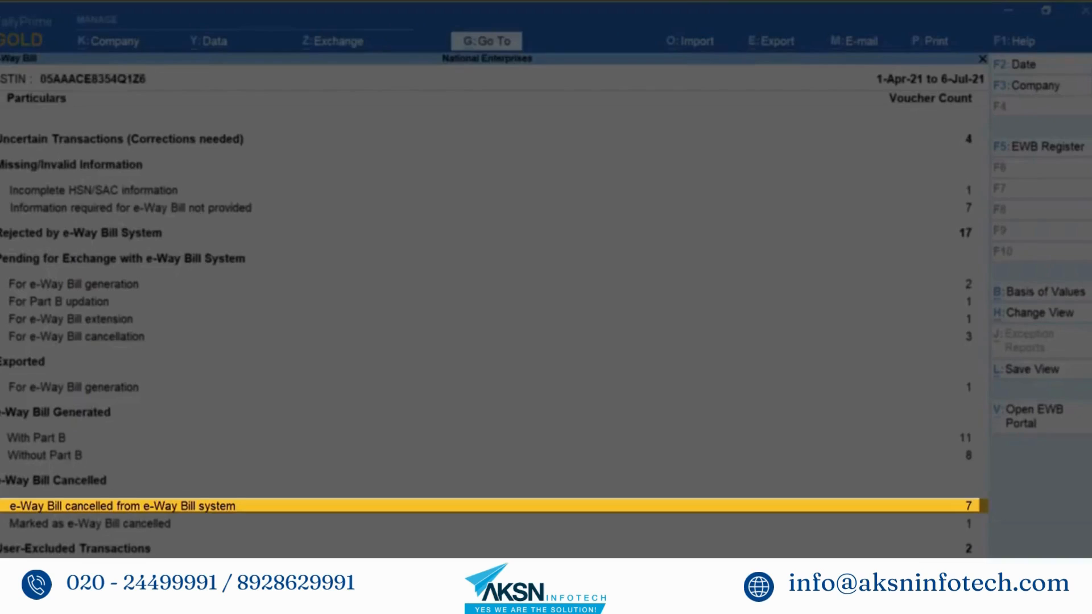
{"action": "key", "text": "Return"}
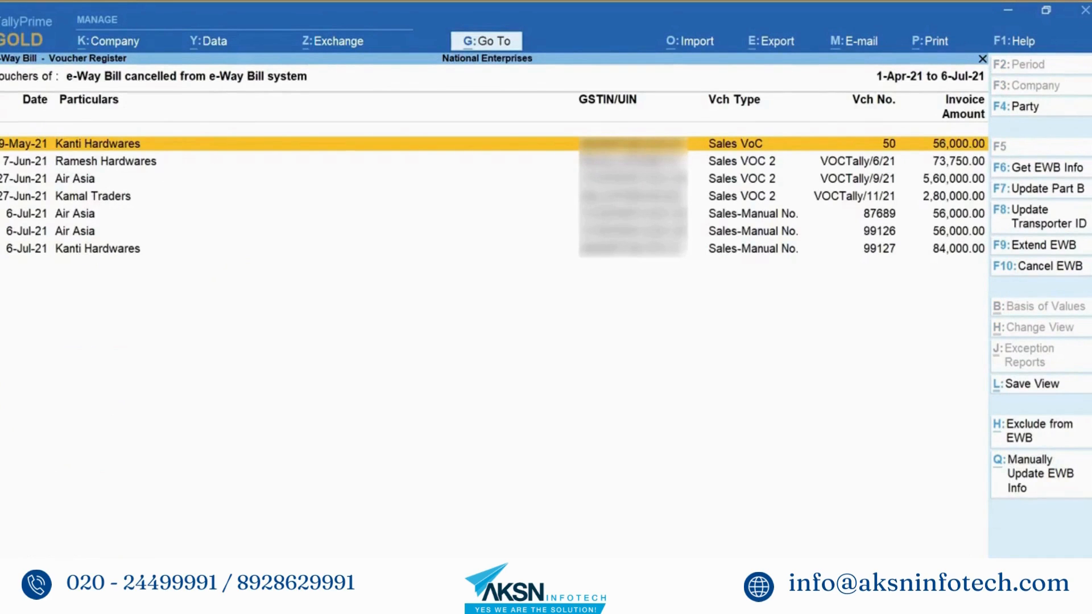
{"action": "key", "text": "Escape"}
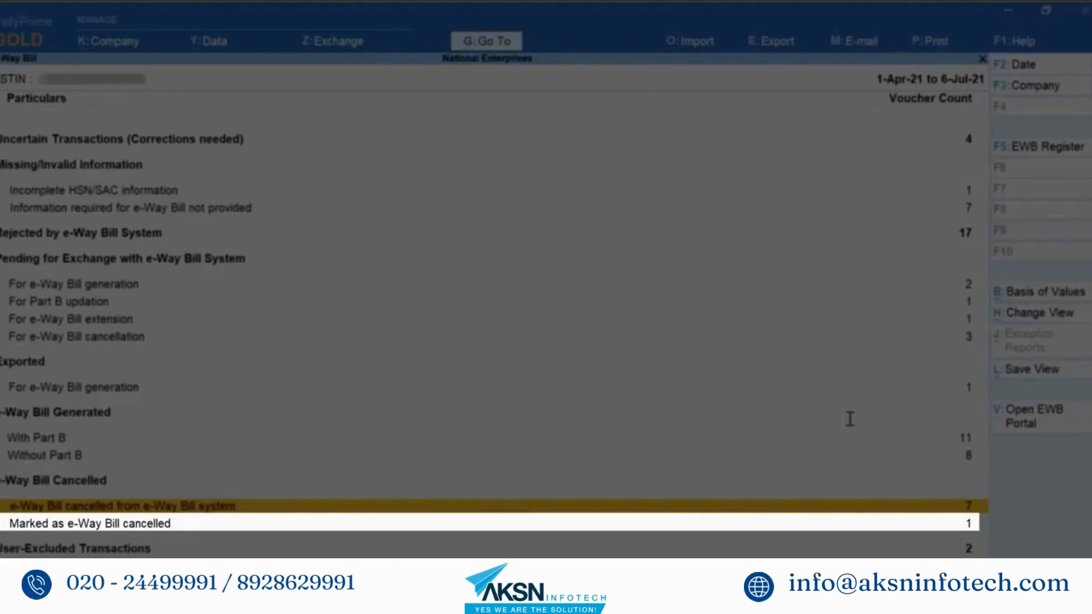
{"action": "key", "text": "Down"}
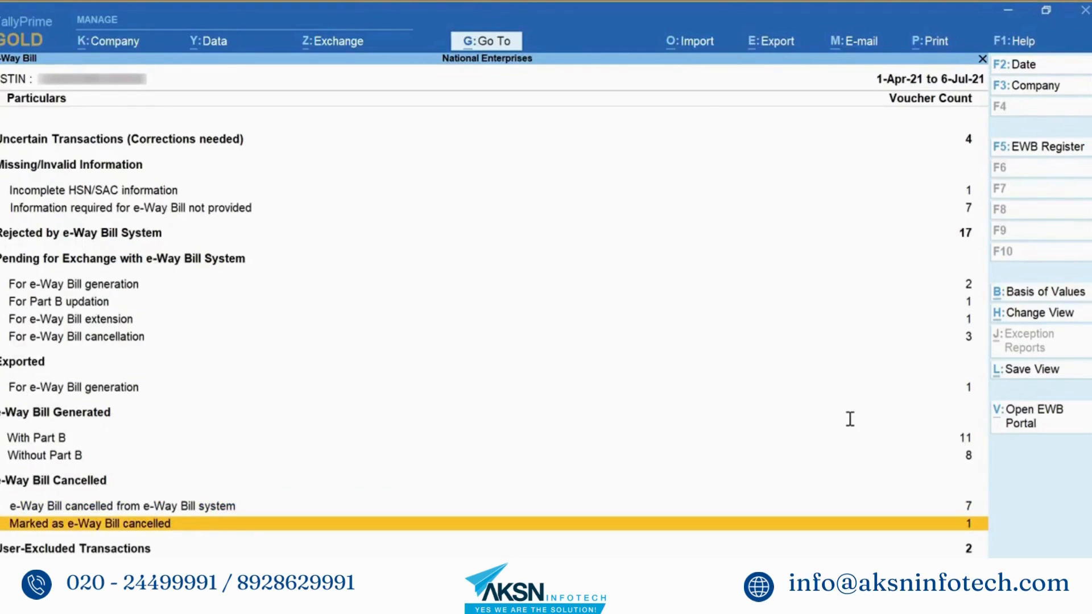
{"action": "key", "text": "Return"}
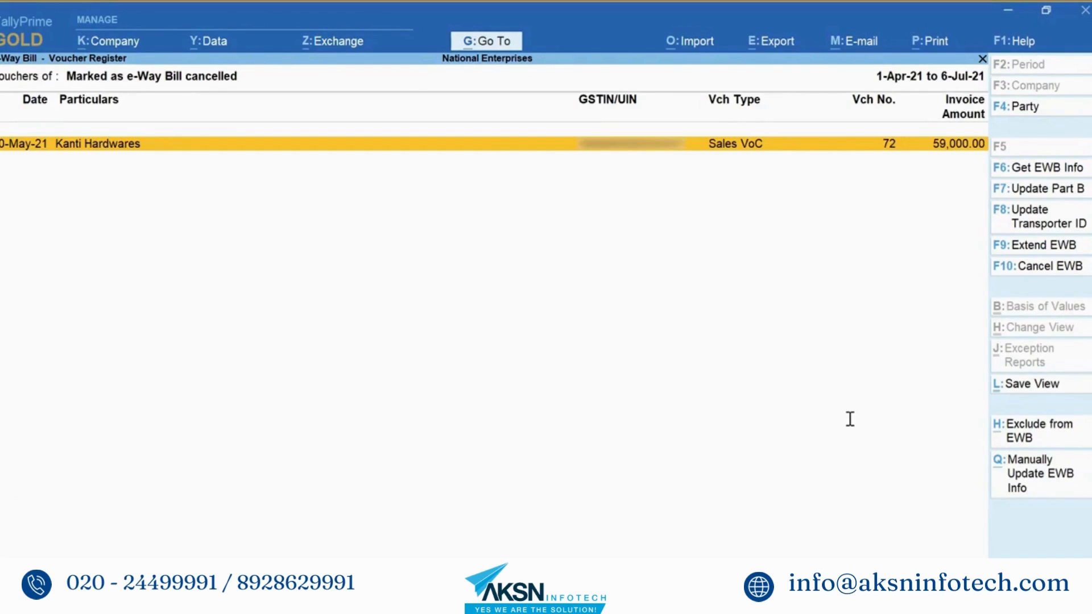
{"action": "key", "text": "F10"}
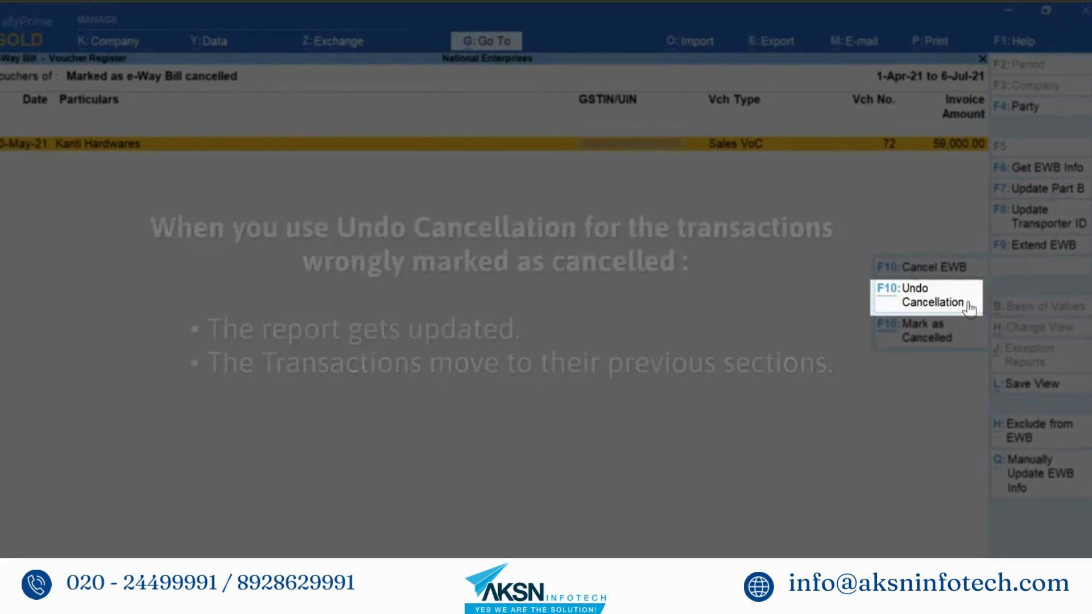
{"action": "left_click", "coordinate": [969, 304]}
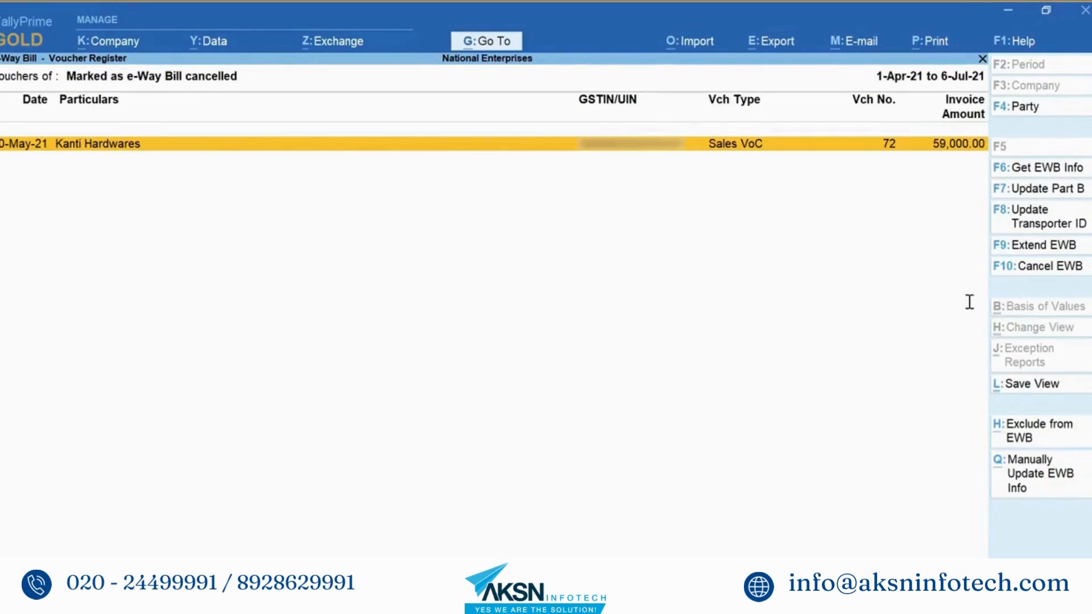
{"action": "key", "text": "Escape"}
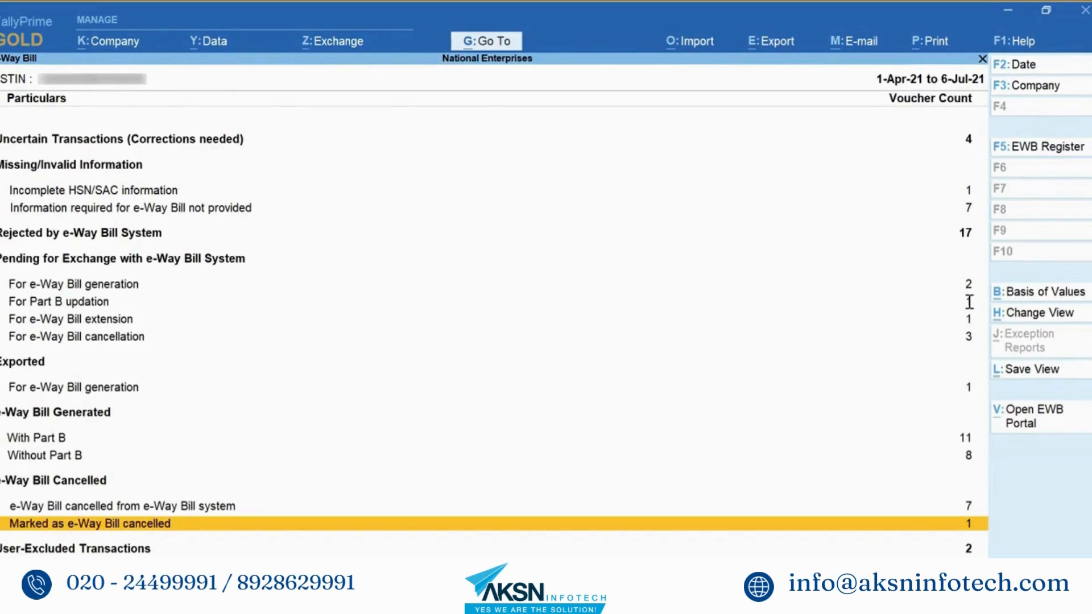
Step: Look over the User-Excluded Transactions vouchers and return to the summary
{"action": "key", "text": "Down"}
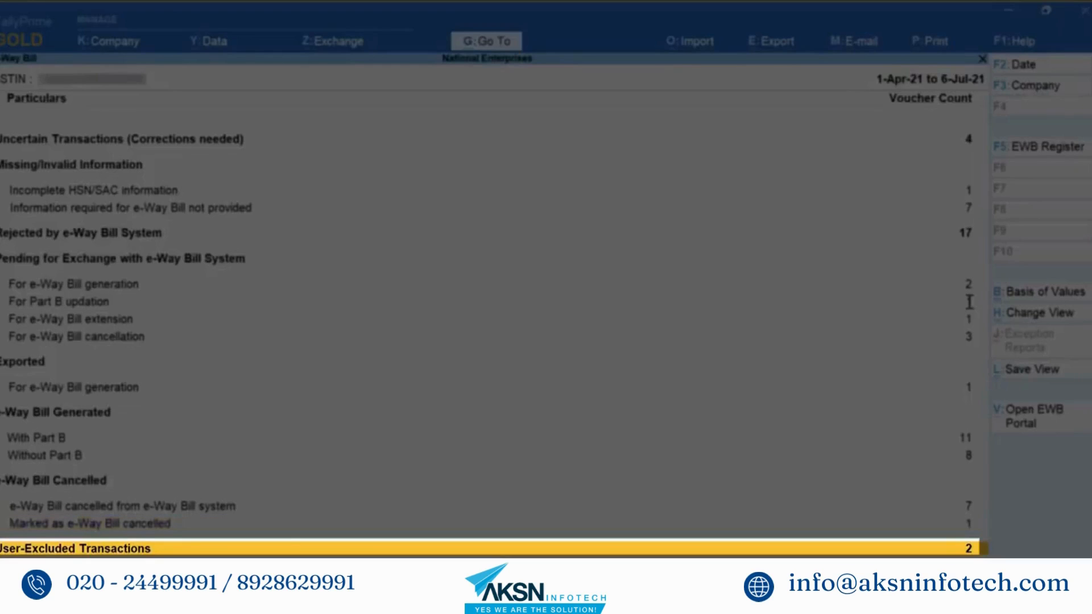
{"action": "key", "text": "Return"}
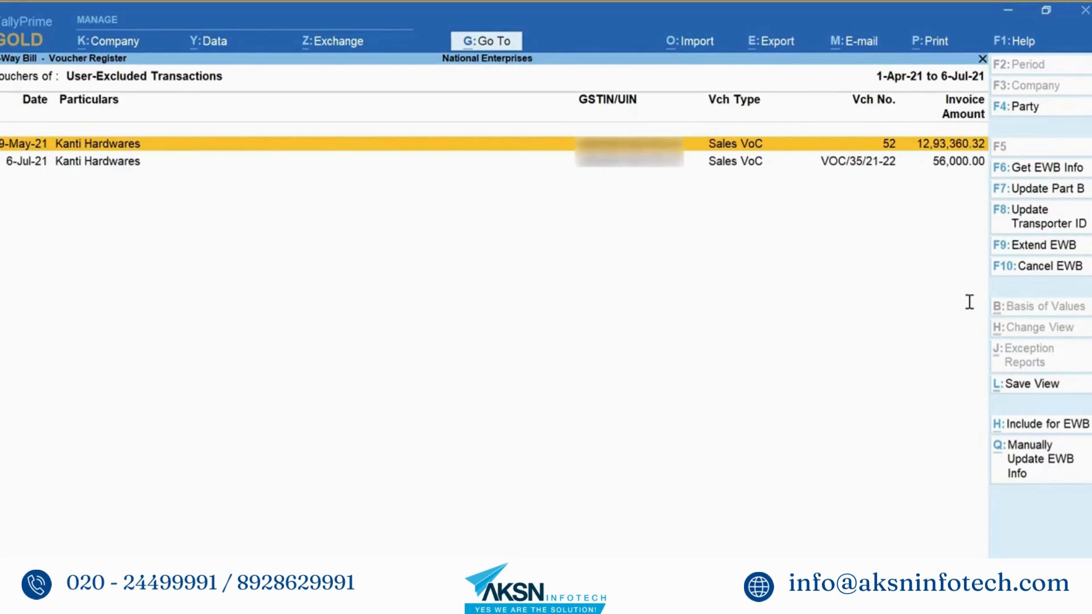
{"action": "key", "text": "Escape"}
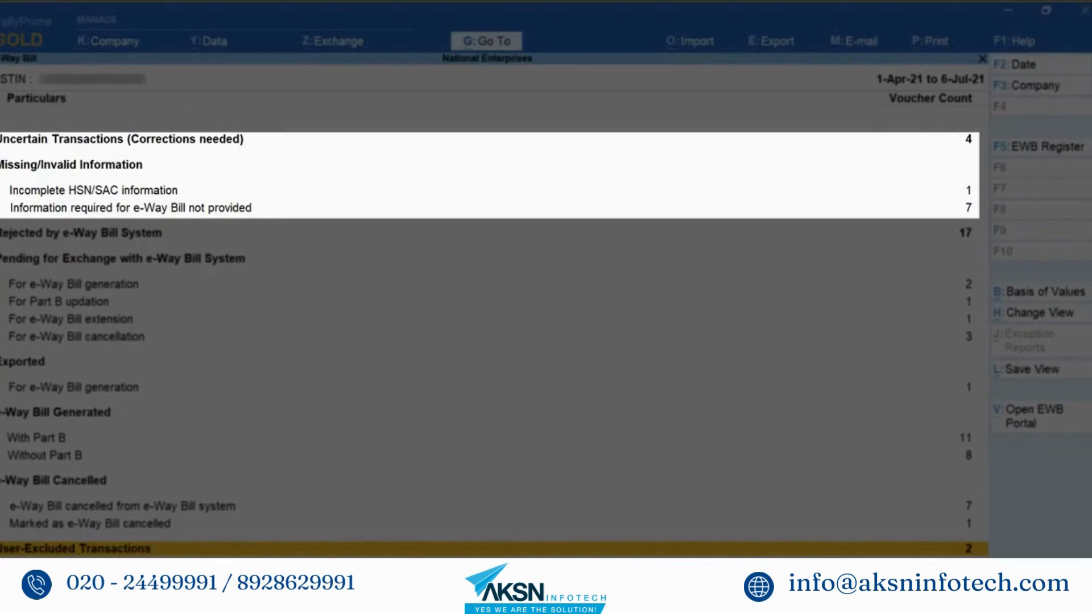
Step: Review the 4 Uncertain Transactions exceptions, including place of supply and tax amount mismatches
{"action": "key", "text": "Up"}
{"action": "key", "text": "Up"}
{"action": "key", "text": "Up"}
{"action": "key", "text": "Up"}
{"action": "key", "text": "Up"}
{"action": "key", "text": "Up"}
{"action": "key", "text": "Up"}
{"action": "key", "text": "Up"}
{"action": "key", "text": "Up"}
{"action": "key", "text": "Up"}
{"action": "key", "text": "Up"}
{"action": "key", "text": "Up"}
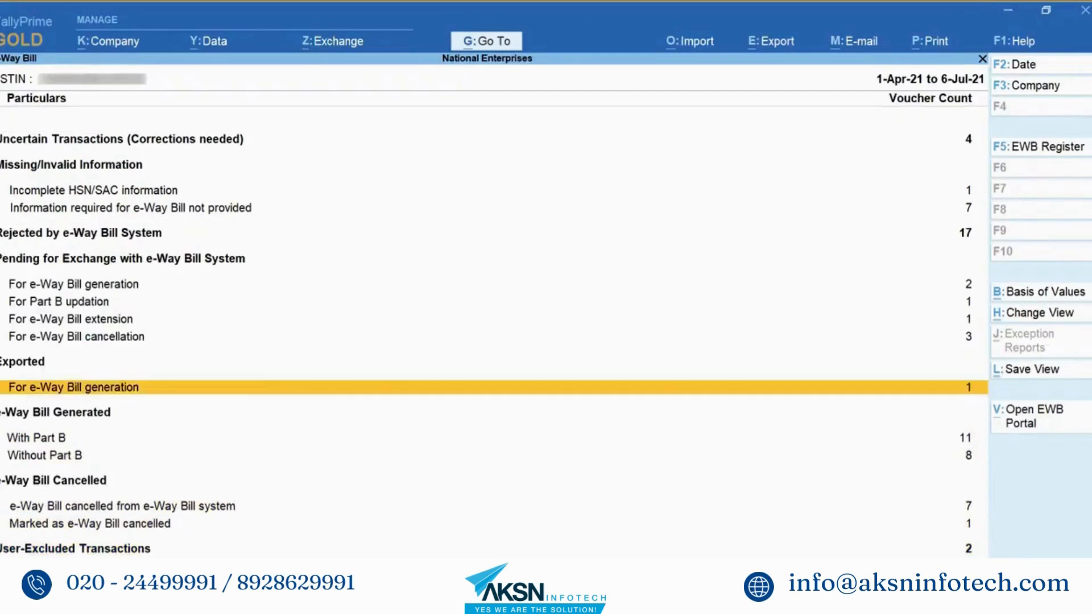
{"action": "key", "text": "Up"}
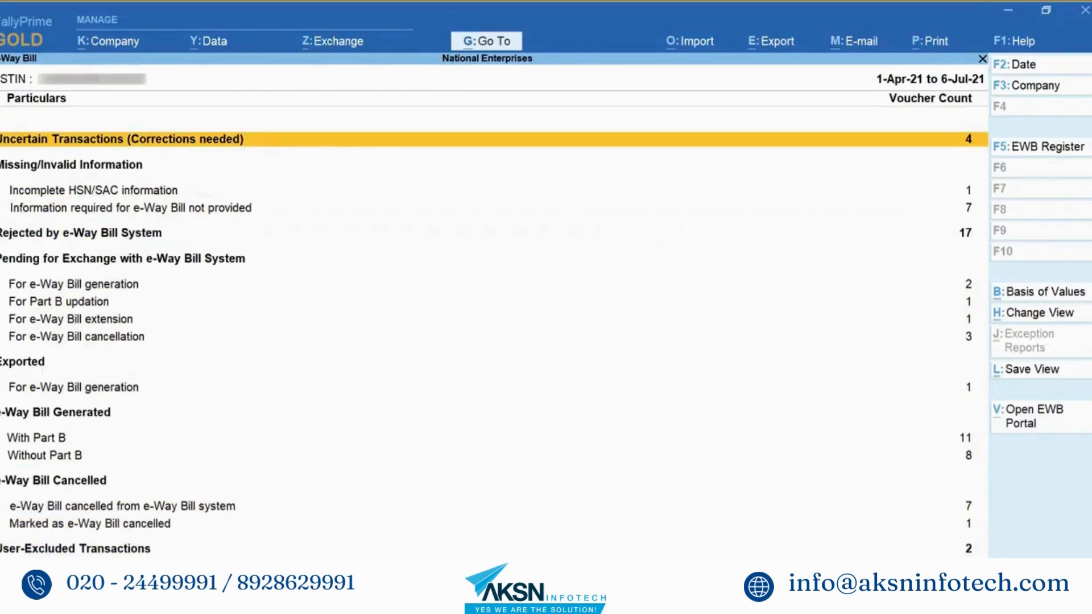
{"action": "key", "text": "Return"}
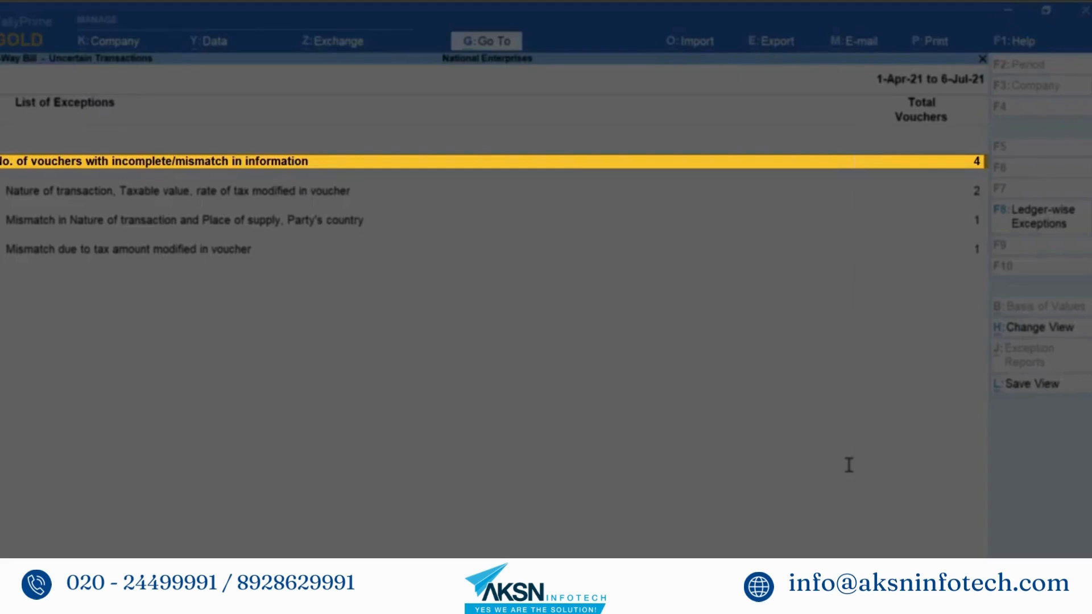
{"action": "key", "text": "Down"}
{"action": "key", "text": "Down"}
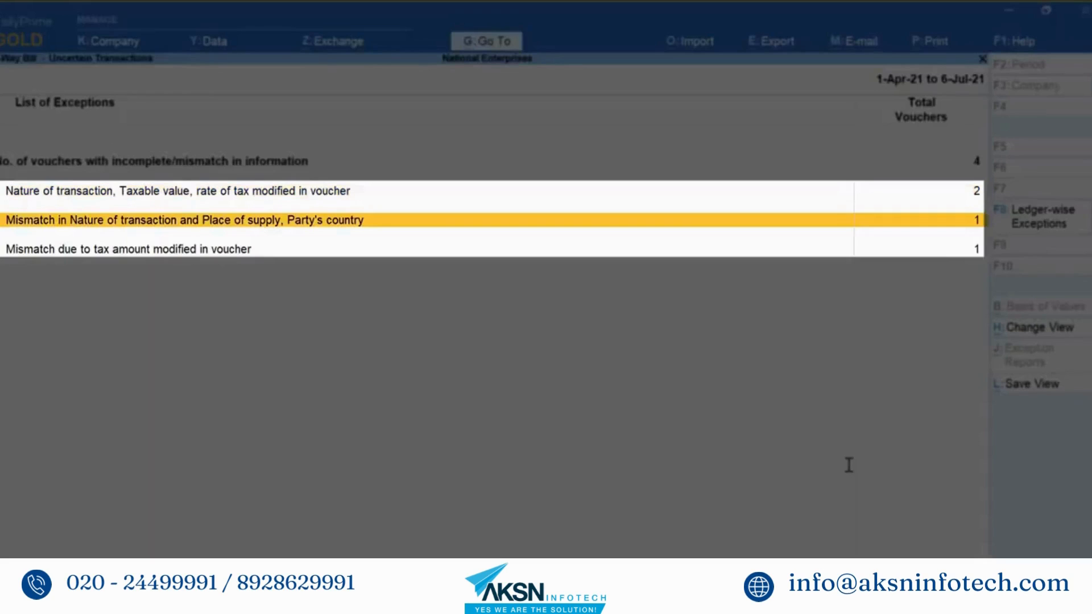
{"action": "key", "text": "Down"}
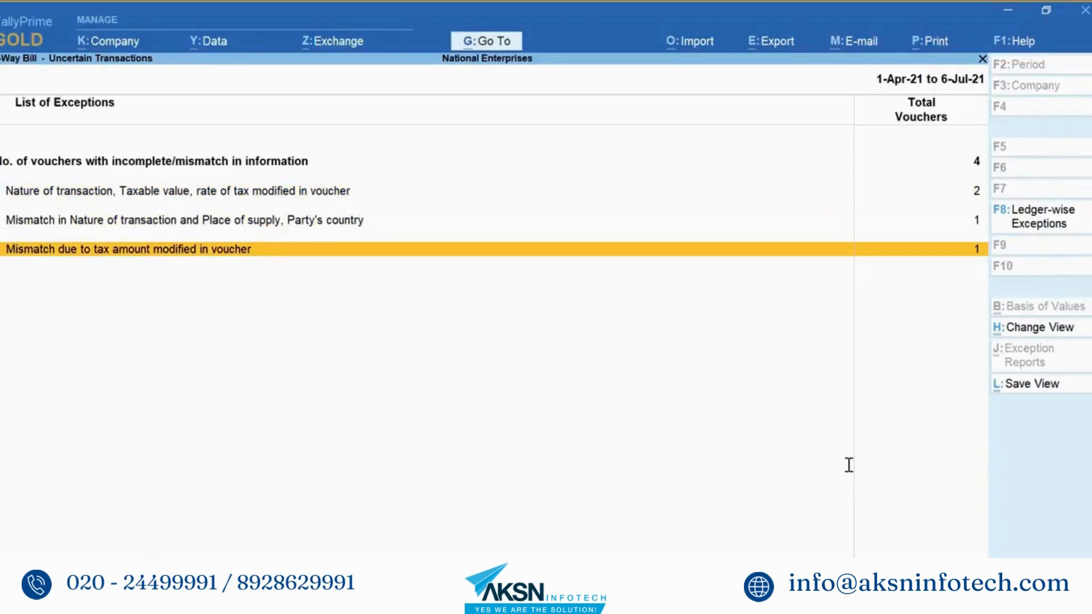
{"action": "key", "text": "Escape"}
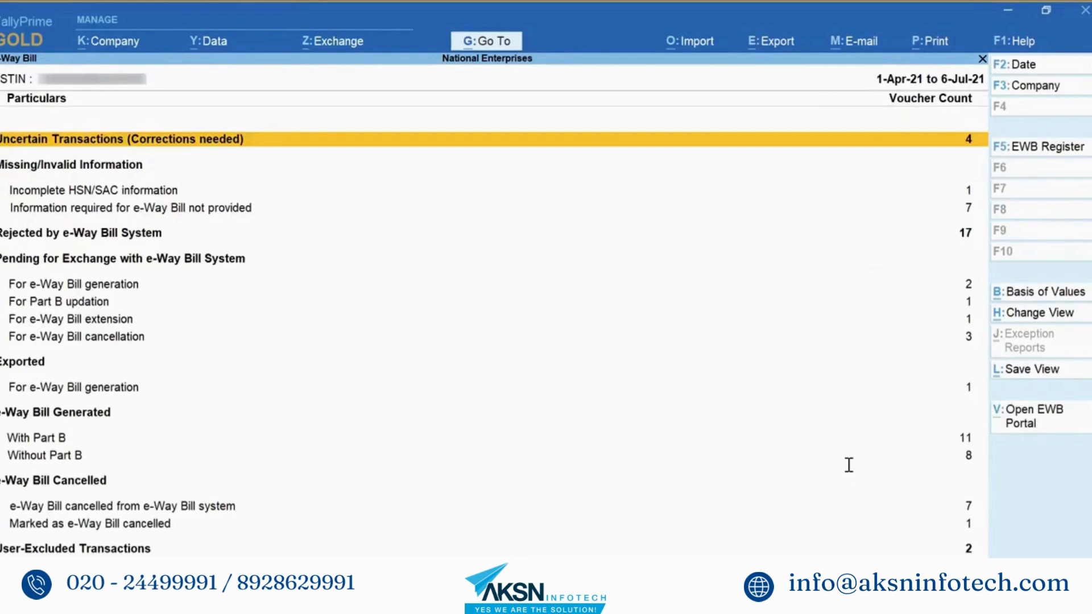
{"action": "key", "text": "Down"}
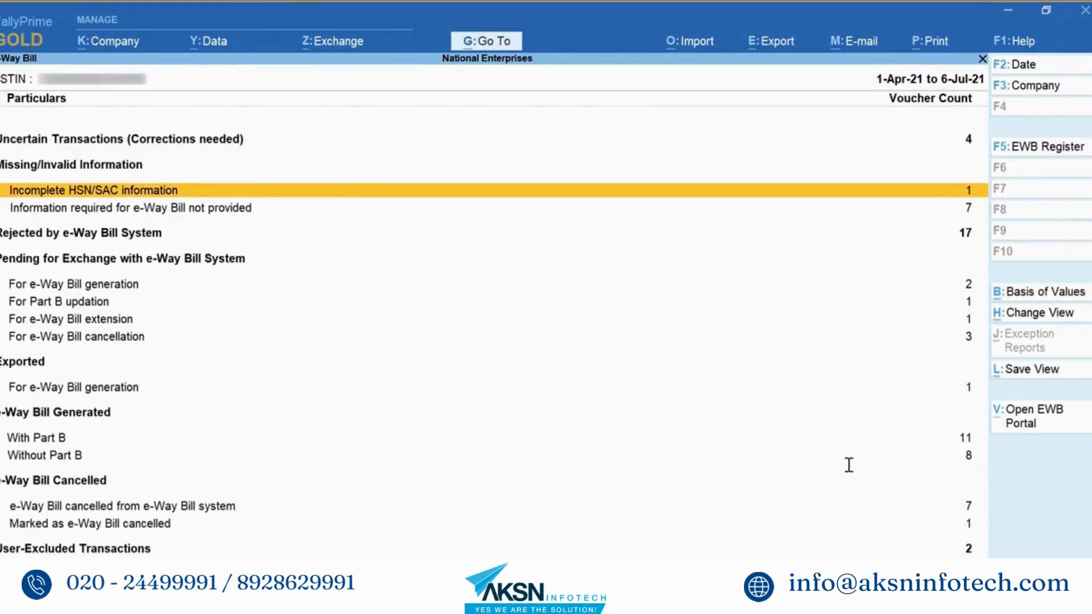
Step: Resolve the missing HSN/SAC code by giving ItemC code 1134, then return to the report
{"action": "key", "text": "Return"}
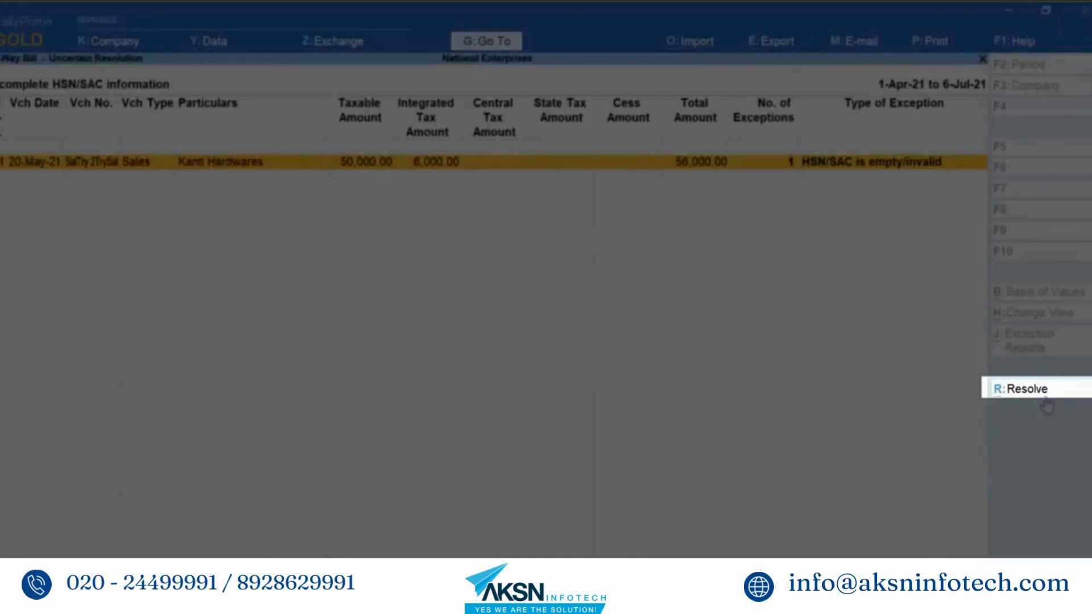
{"action": "left_click", "coordinate": [1043, 393]}
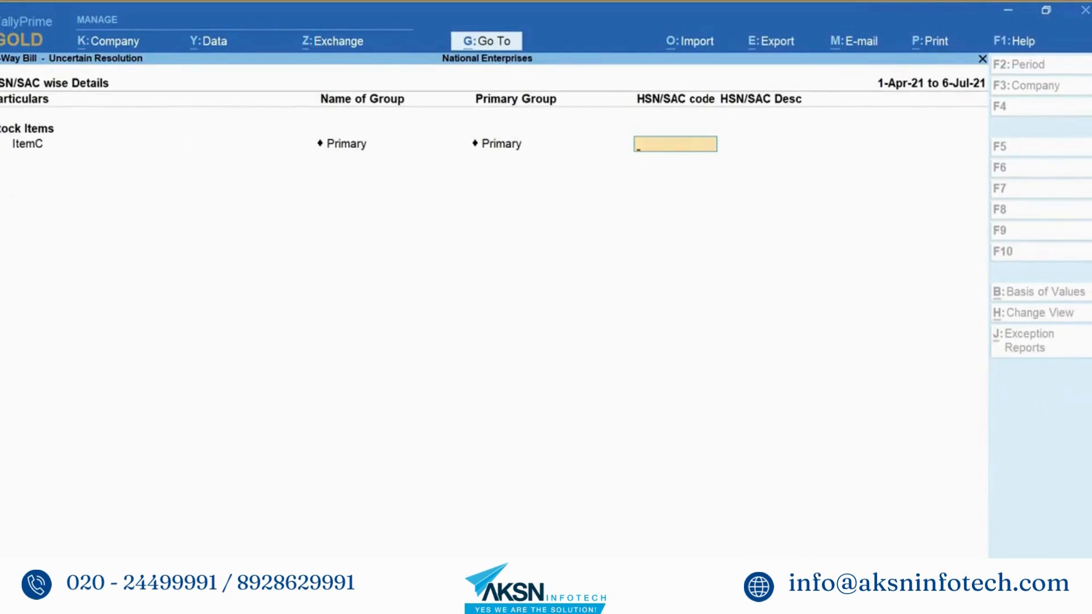
{"action": "type", "text": "1134"}
{"action": "key", "text": "Return"}
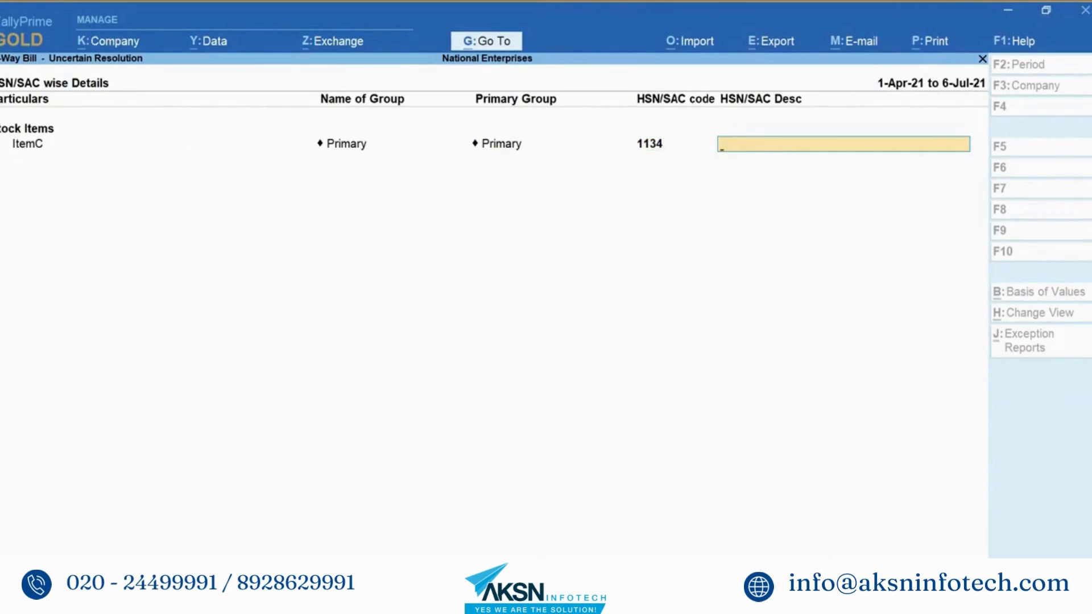
{"action": "key", "text": "Return"}
{"action": "key", "text": "Return"}
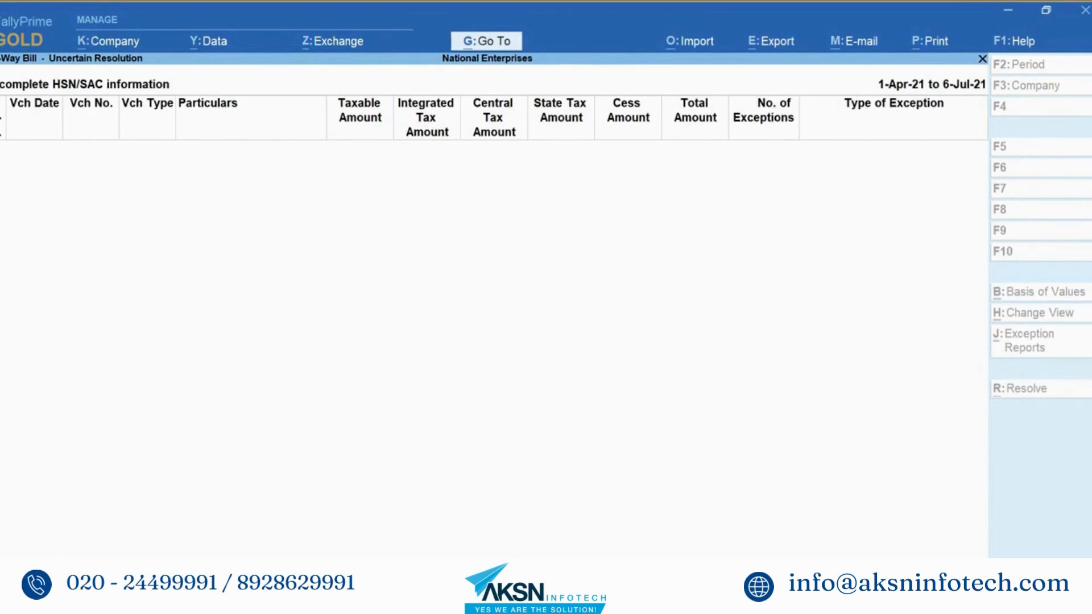
{"action": "key", "text": "Escape"}
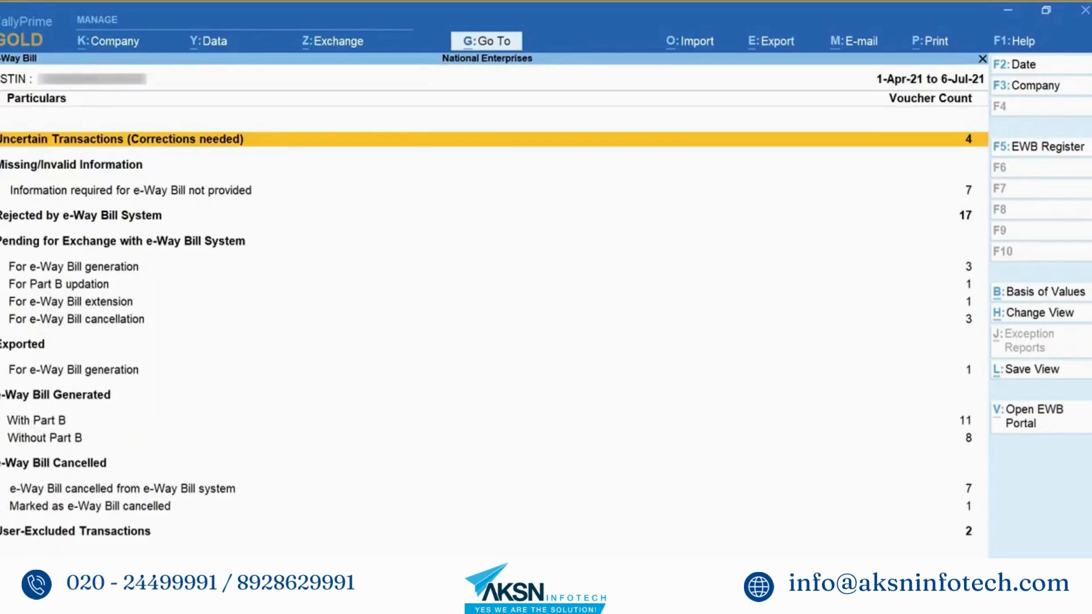
{"action": "left_click", "coordinate": [131, 190]}
{"action": "left_click", "coordinate": [80, 215]}
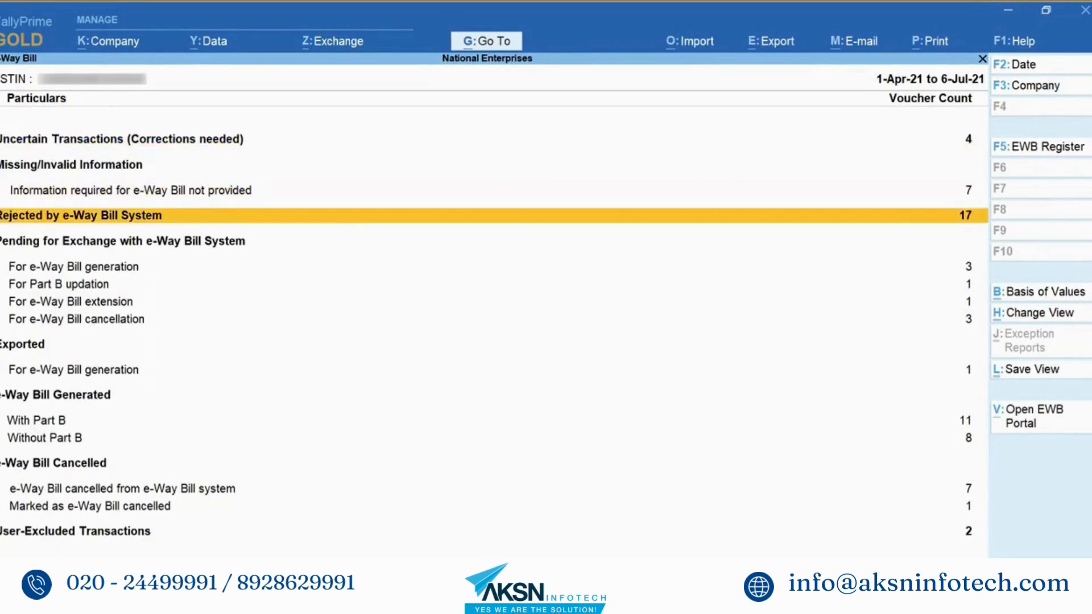
{"action": "key", "text": "Return"}
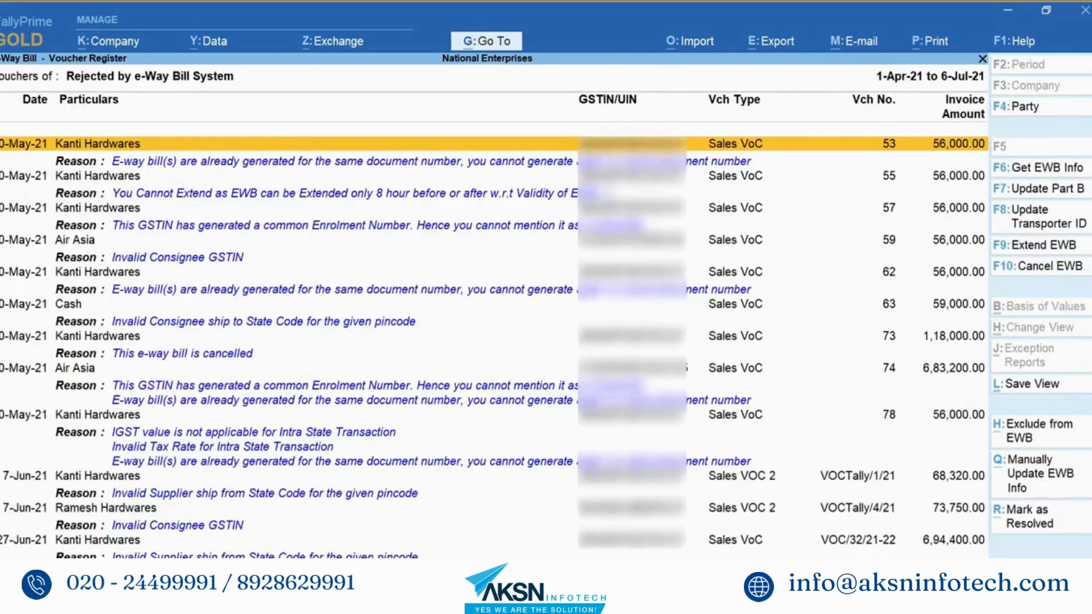
{"action": "key", "text": "Down"}
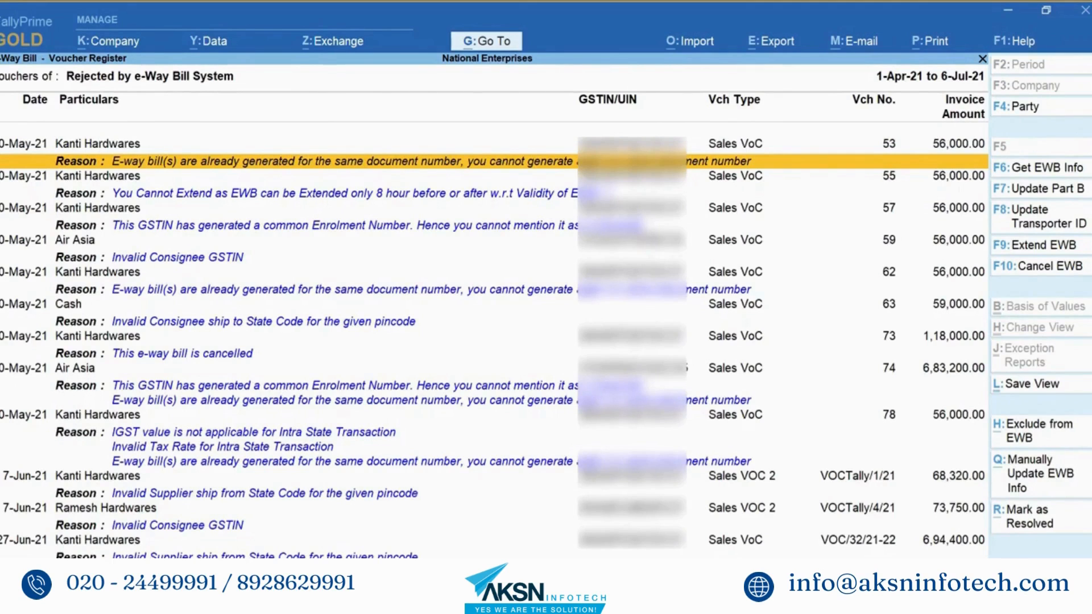
{"action": "key", "text": "Escape"}
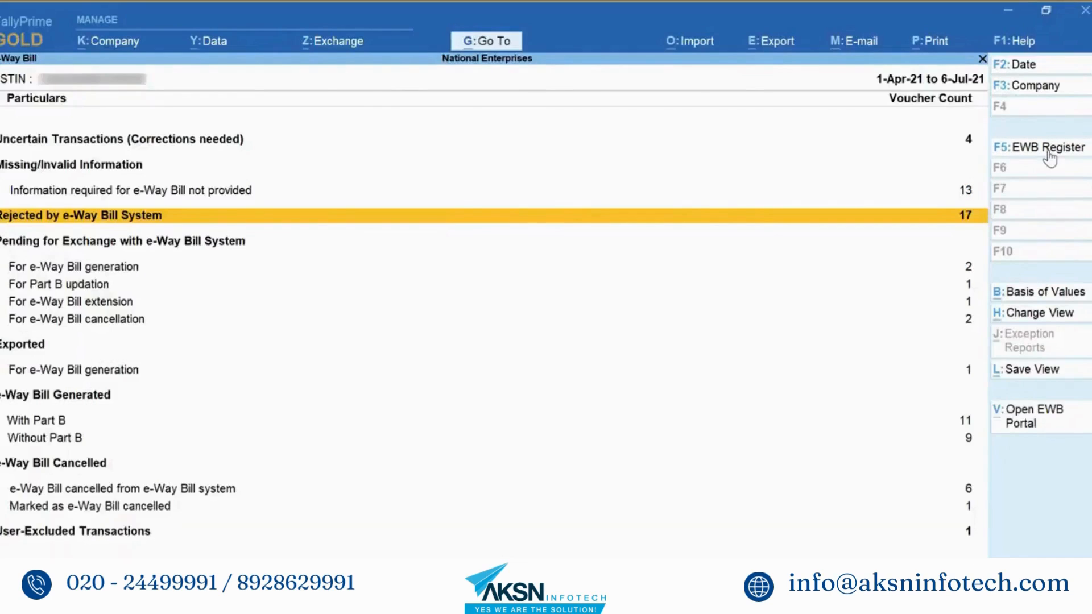
Step: Open the full EWB Register for the period 1-4-2021 to 6-7-2021
{"action": "left_click", "coordinate": [1049, 149]}
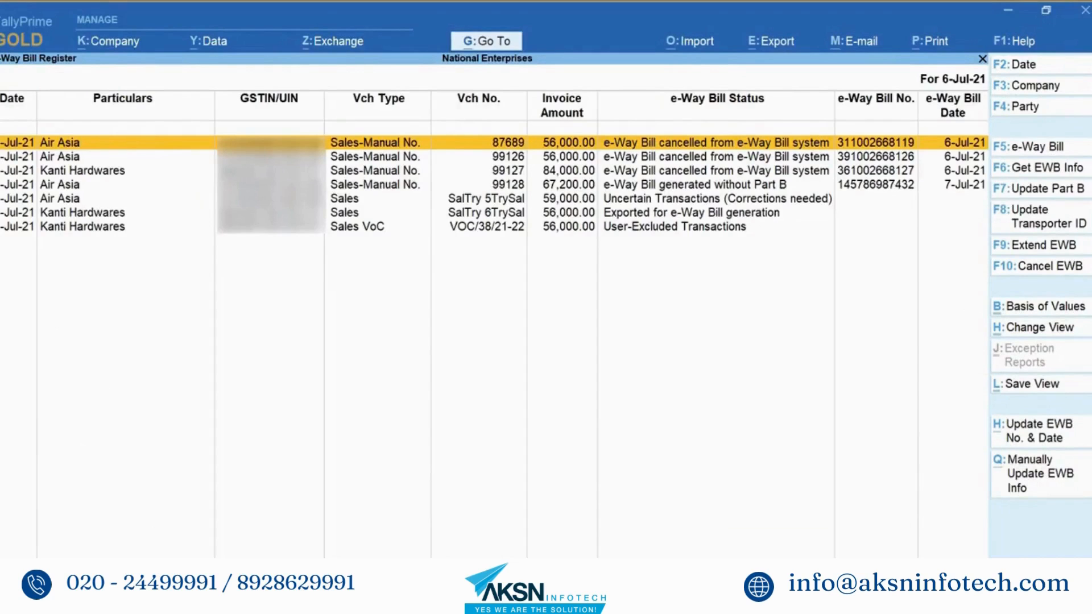
{"action": "key", "text": "alt+F2"}
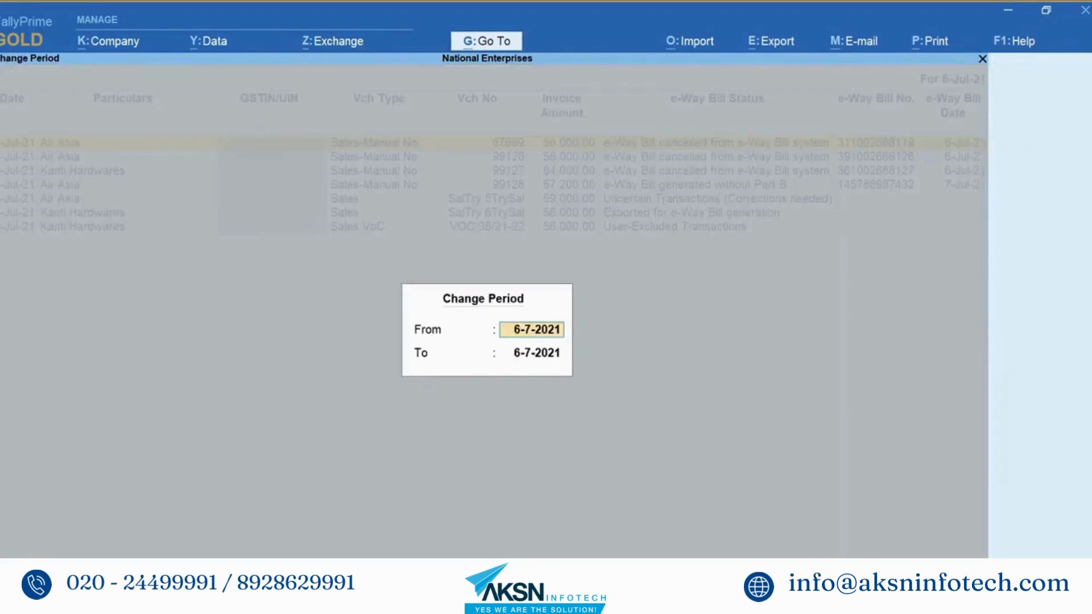
{"action": "type", "text": "1-4"}
{"action": "key", "text": "Return"}
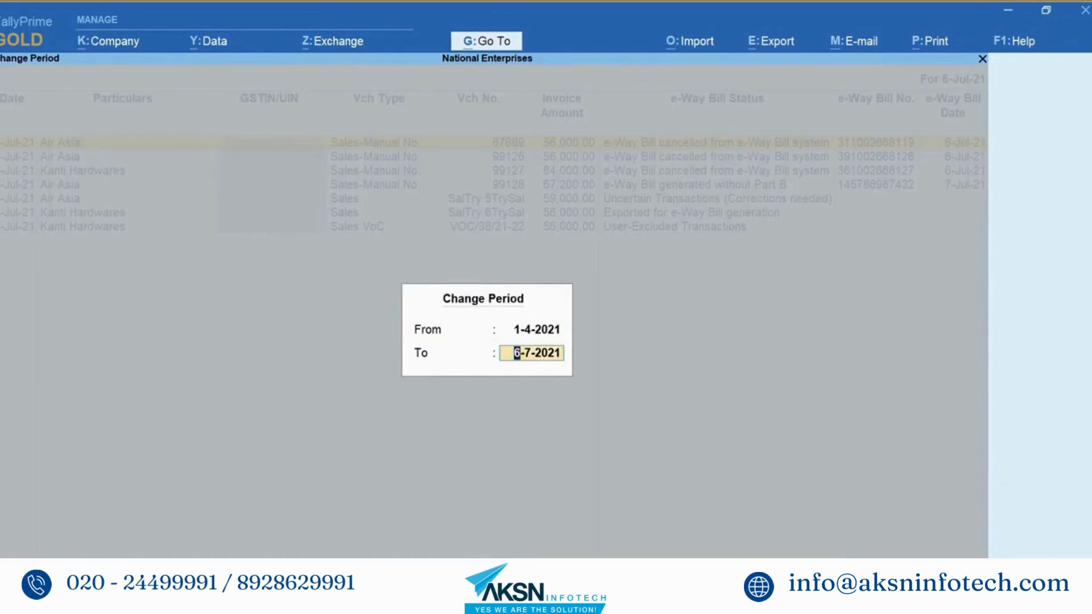
{"action": "key", "text": "Return"}
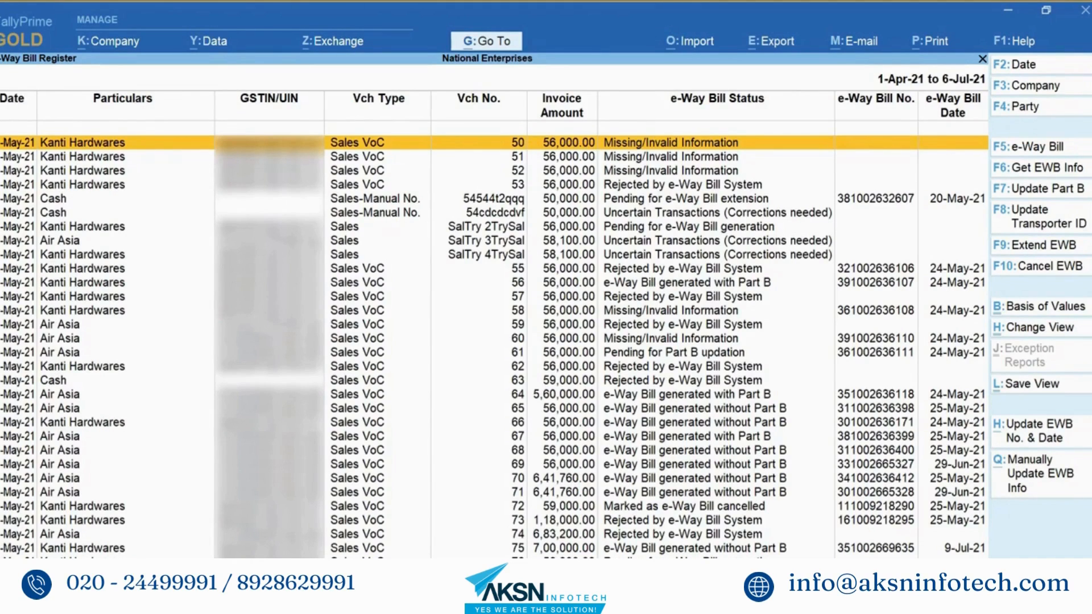
Step: Fetch e-Way Bill info for a voucher below voucher 75, updating its transaction status
{"action": "key", "text": "Down"}
{"action": "key", "text": "Down"}
{"action": "key", "text": "Down"}
{"action": "key", "text": "Down"}
{"action": "key", "text": "Down"}
{"action": "key", "text": "Down"}
{"action": "key", "text": "Down"}
{"action": "key", "text": "Down"}
{"action": "key", "text": "Down"}
{"action": "key", "text": "Down"}
{"action": "key", "text": "Down"}
{"action": "key", "text": "Down"}
{"action": "key", "text": "Down"}
{"action": "key", "text": "Down"}
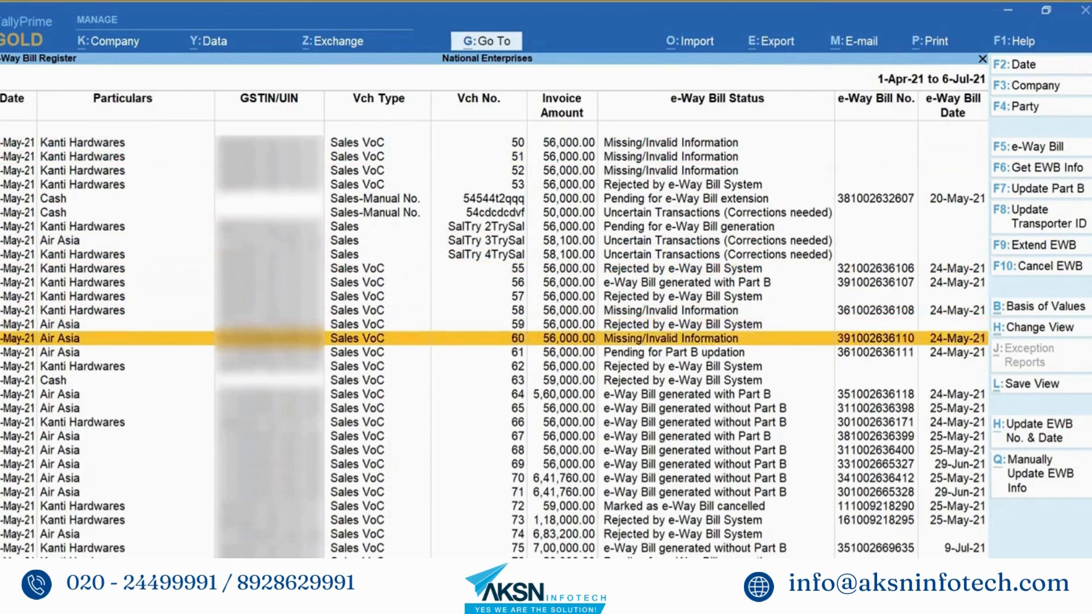
{"action": "key", "text": "Down"}
{"action": "key", "text": "Down"}
{"action": "key", "text": "Down"}
{"action": "key", "text": "Down"}
{"action": "key", "text": "Down"}
{"action": "key", "text": "Down"}
{"action": "key", "text": "Down"}
{"action": "key", "text": "Down"}
{"action": "key", "text": "Down"}
{"action": "key", "text": "Down"}
{"action": "key", "text": "Down"}
{"action": "key", "text": "Down"}
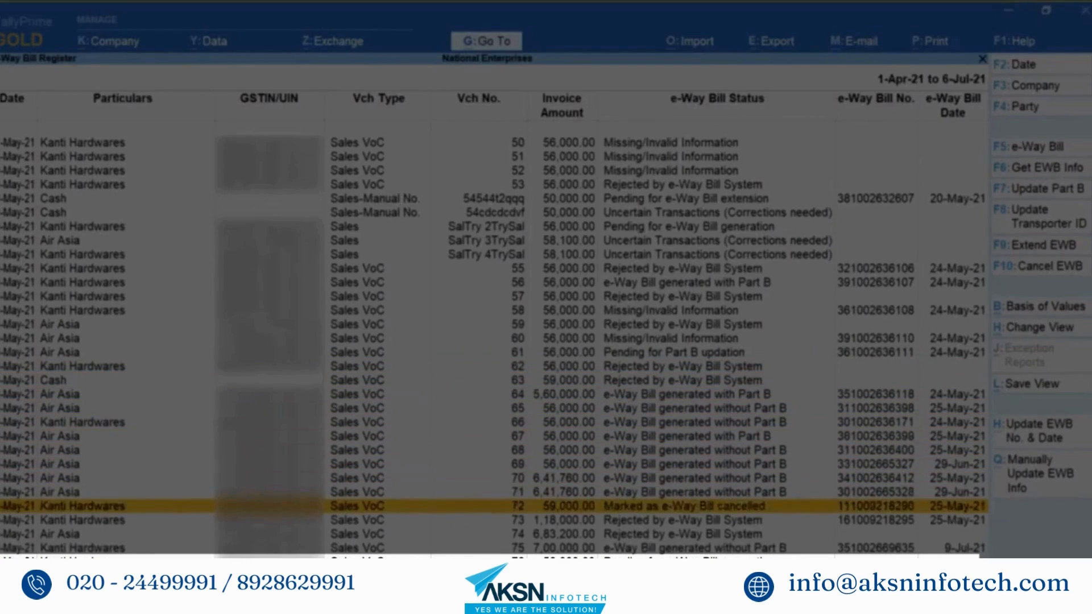
{"action": "key", "text": "Down"}
{"action": "key", "text": "Down"}
{"action": "key", "text": "Down"}
{"action": "key", "text": "Down"}
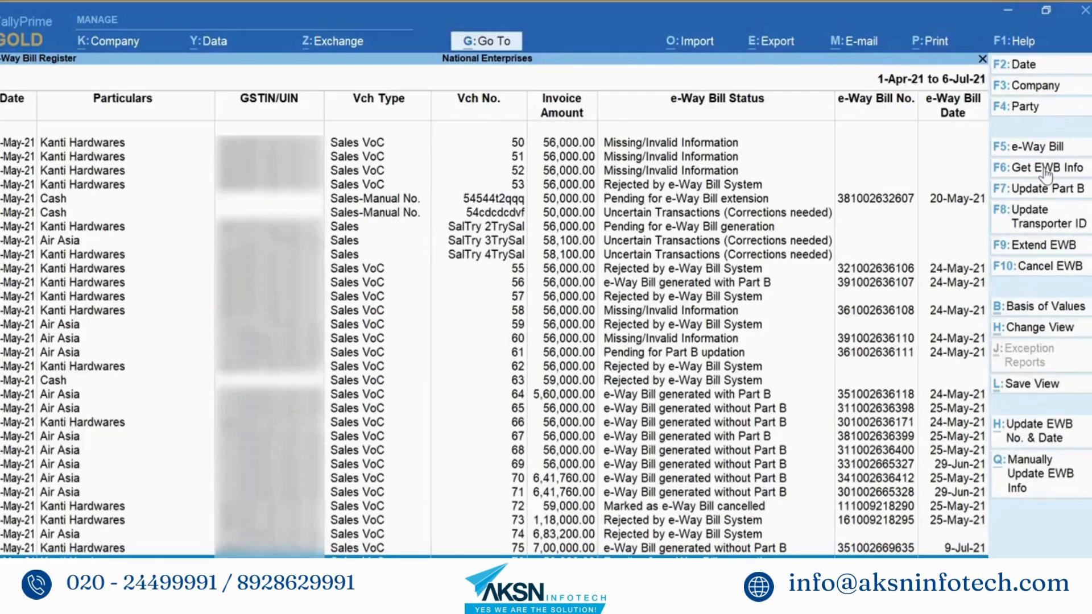
{"action": "left_click", "coordinate": [1046, 170]}
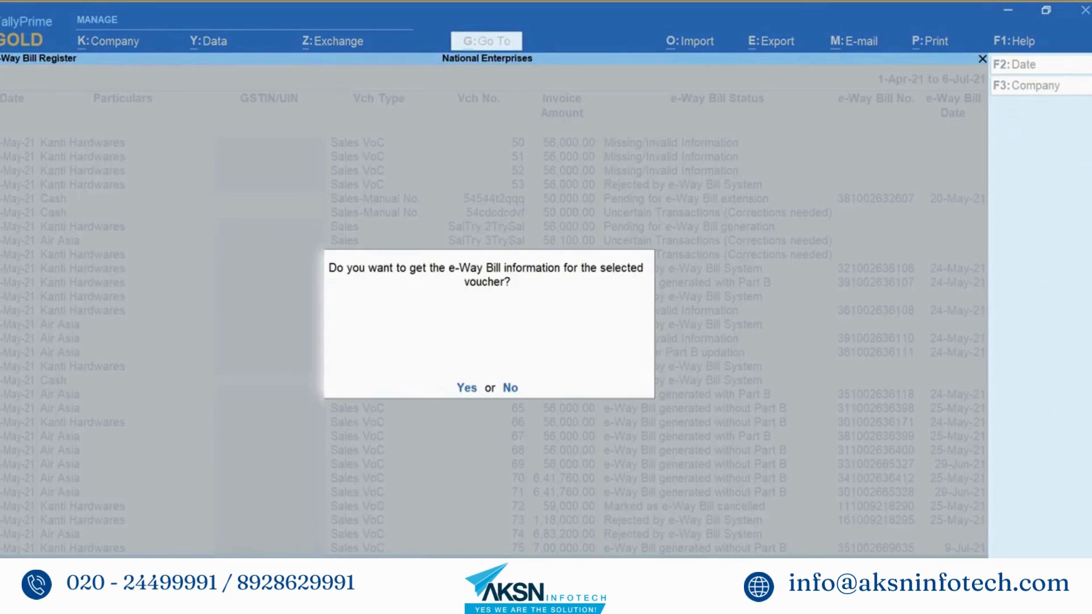
{"action": "key", "text": "Return"}
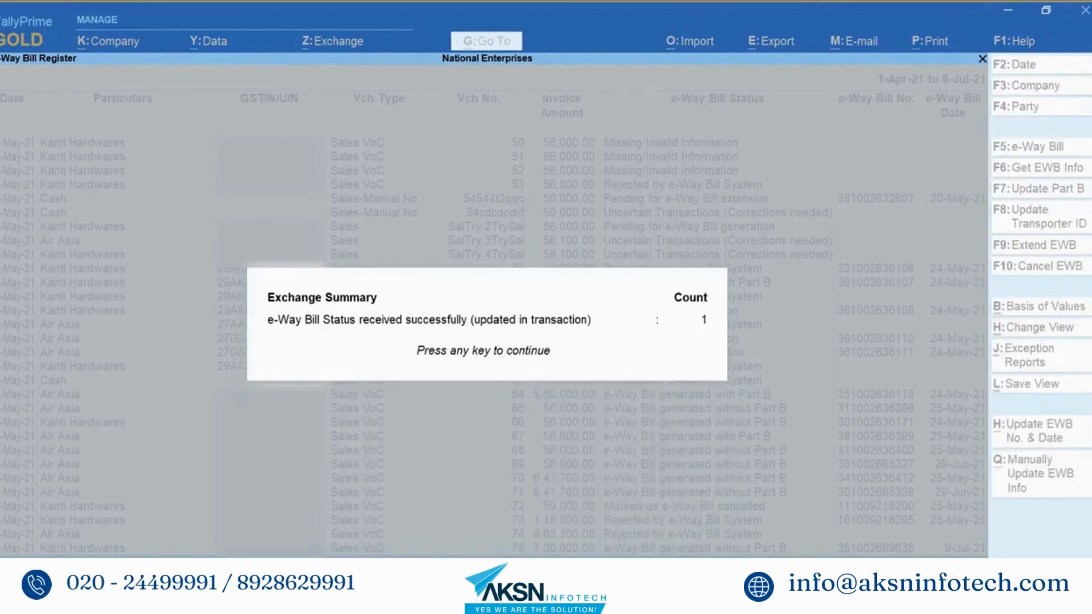
{"action": "key", "text": "Return"}
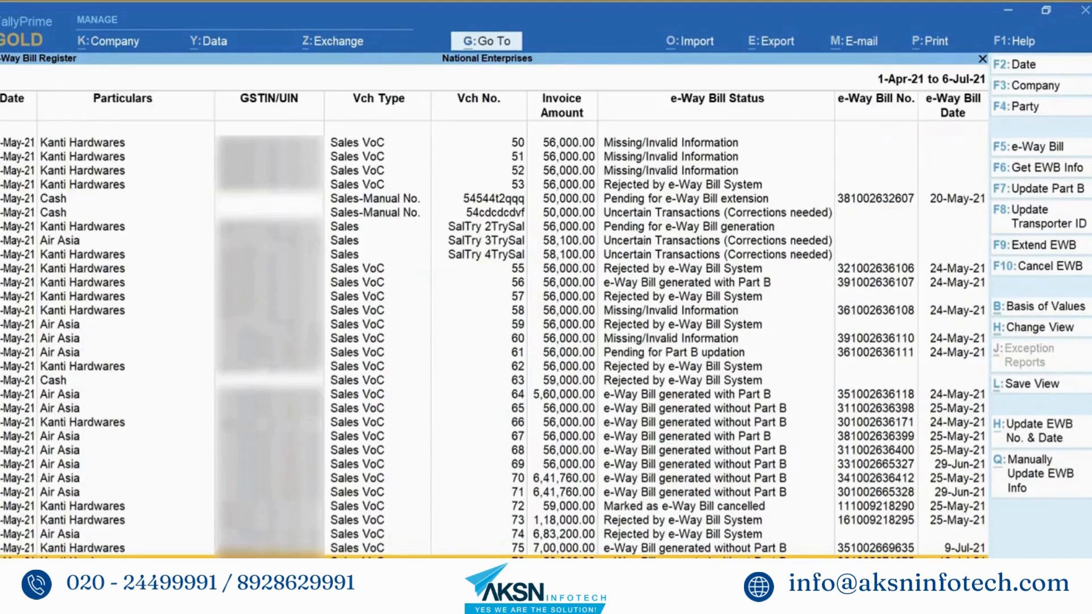
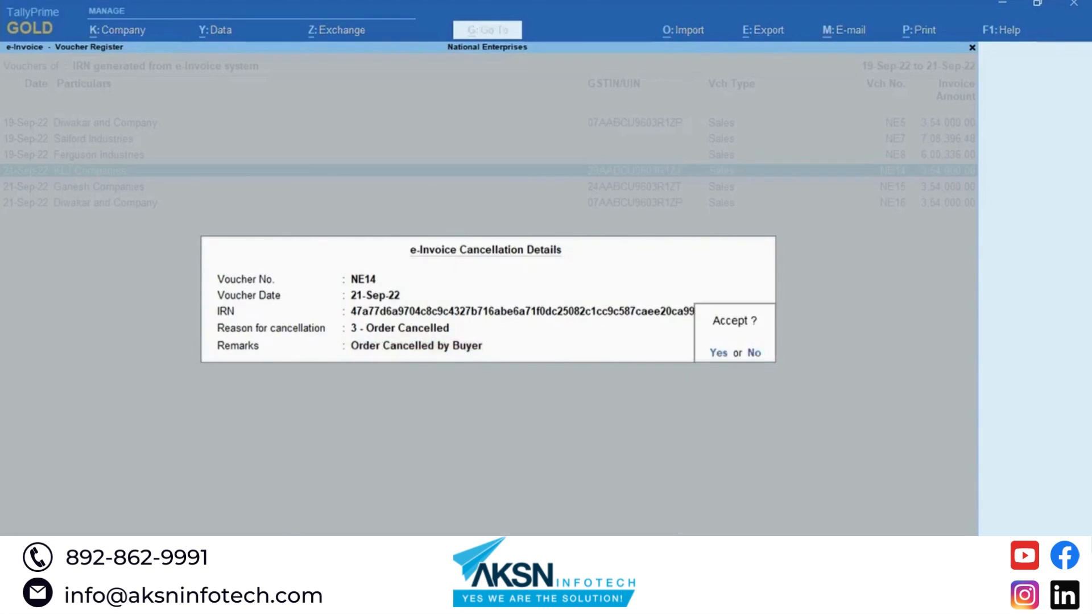
Step: Accept NE14's IRN cancellation as Order Cancelled and return to the e-Invoice report
{"action": "key", "text": "y"}
{"action": "key", "text": "Escape"}
Step: Bring up the invoices pending e-invoicing via Send for e-Invoicing, declining to send both pending invoices
{"action": "key", "text": "Down"}
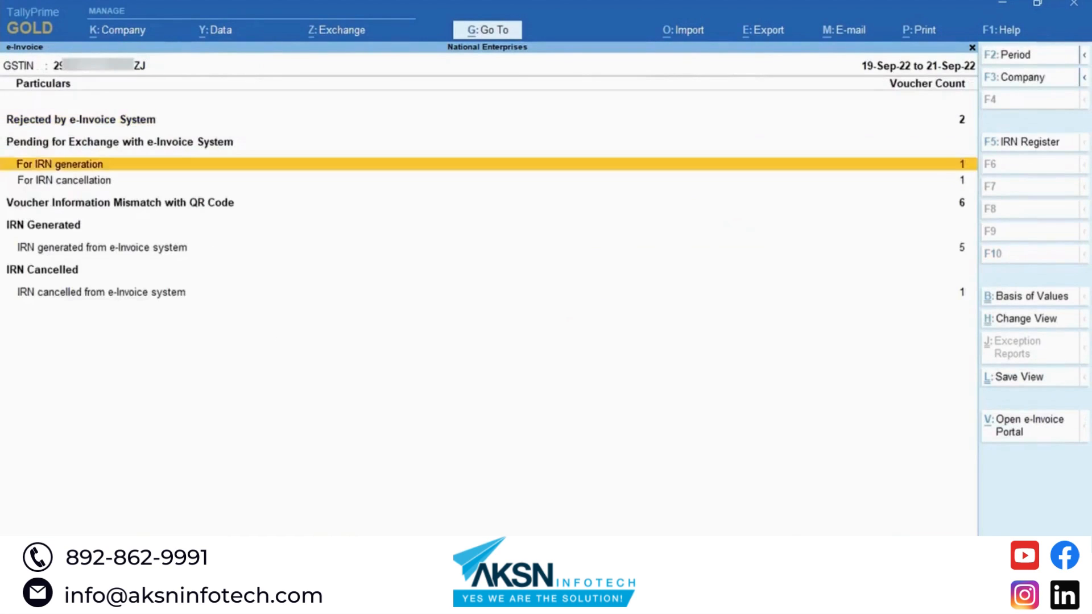
{"action": "key", "text": "Down"}
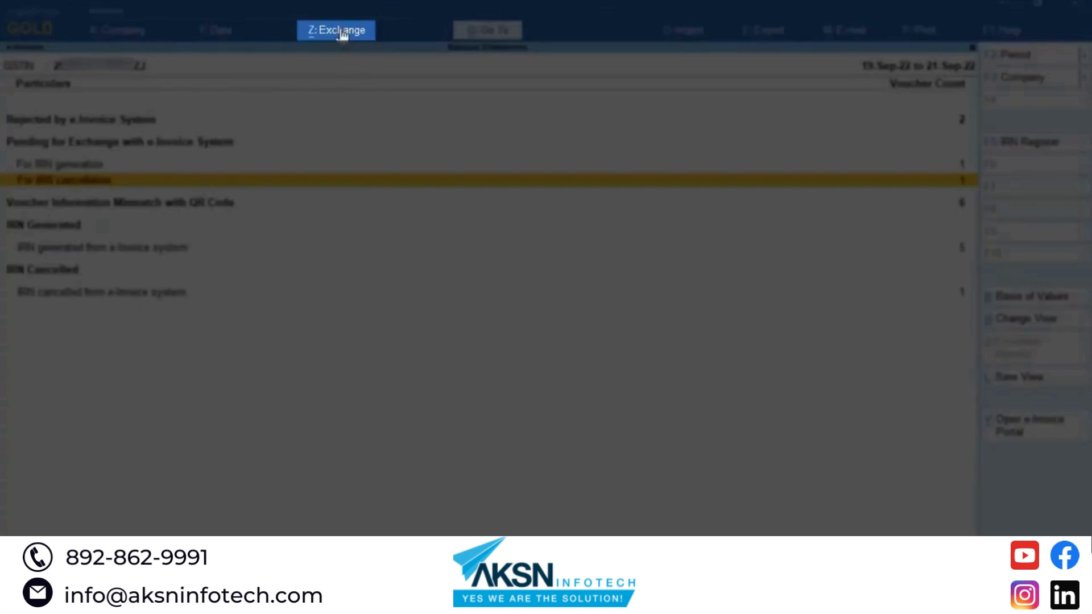
{"action": "left_click", "coordinate": [341, 32]}
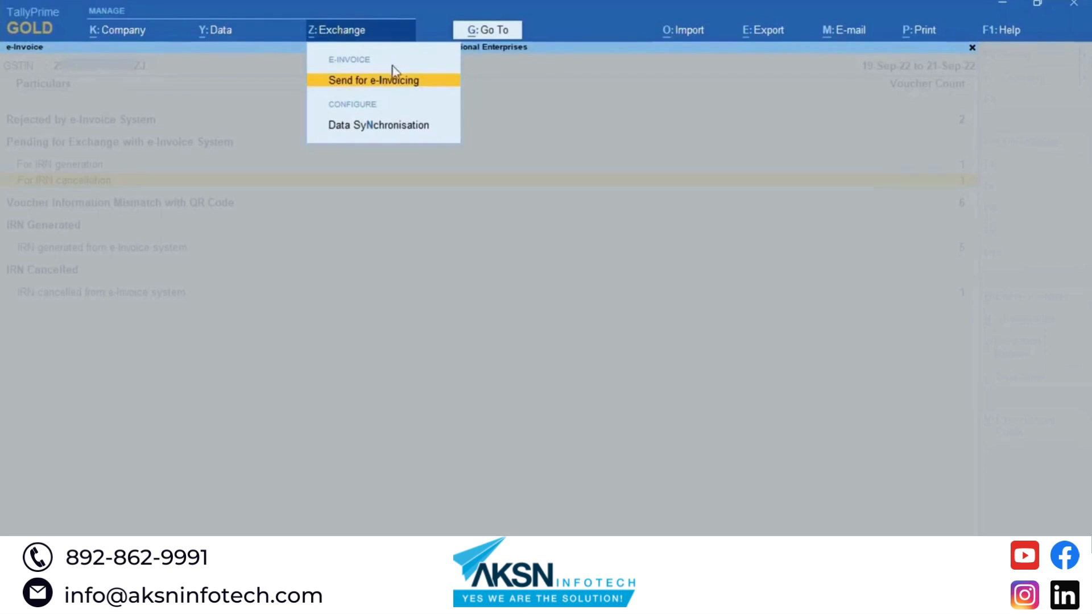
{"action": "left_click", "coordinate": [425, 88]}
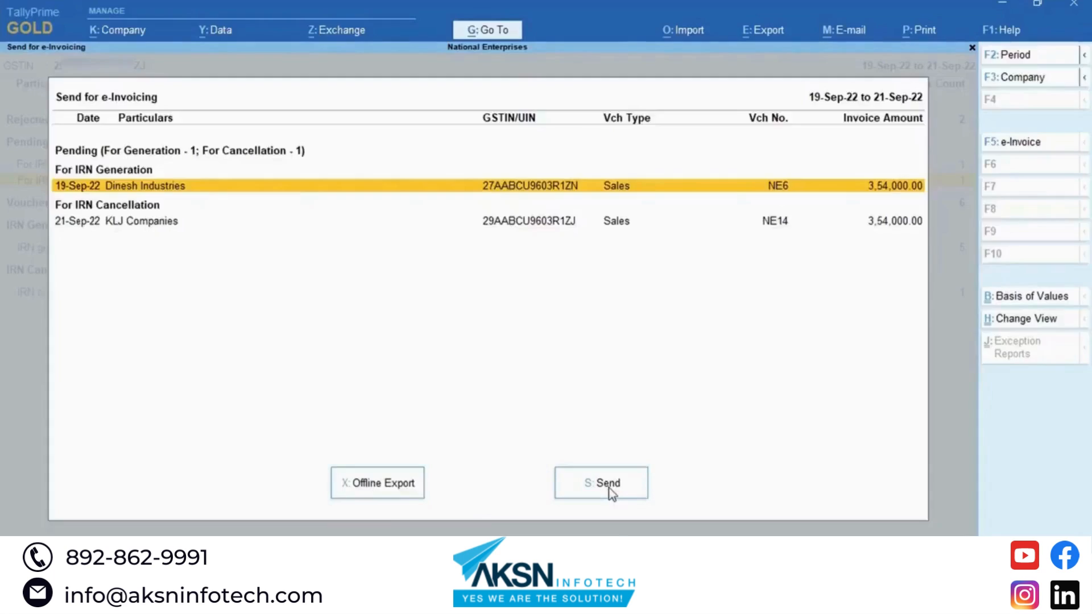
{"action": "left_click", "coordinate": [609, 490]}
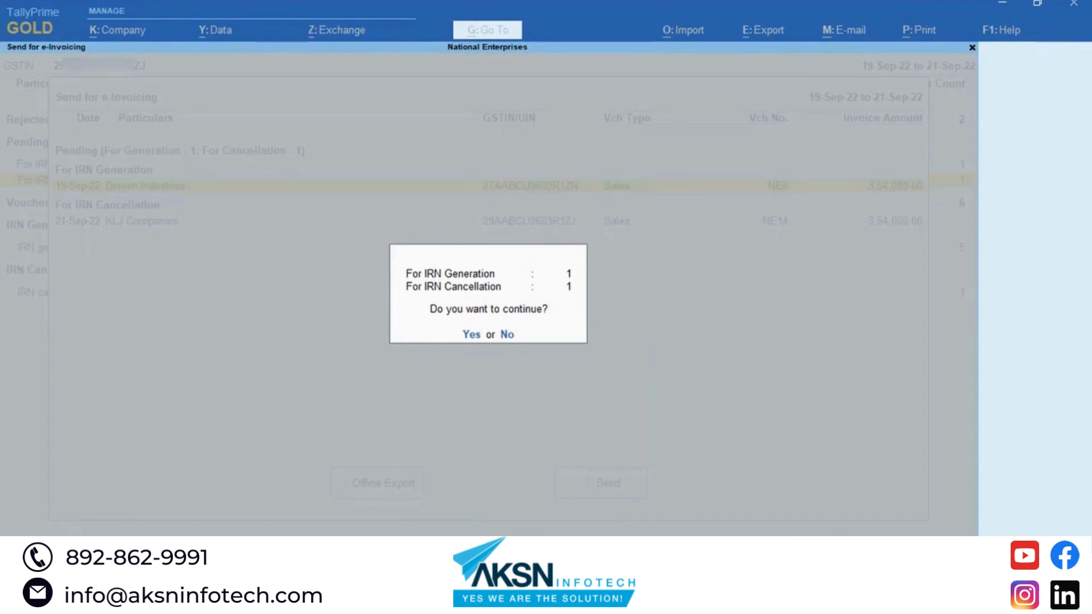
{"action": "key", "text": "Escape"}
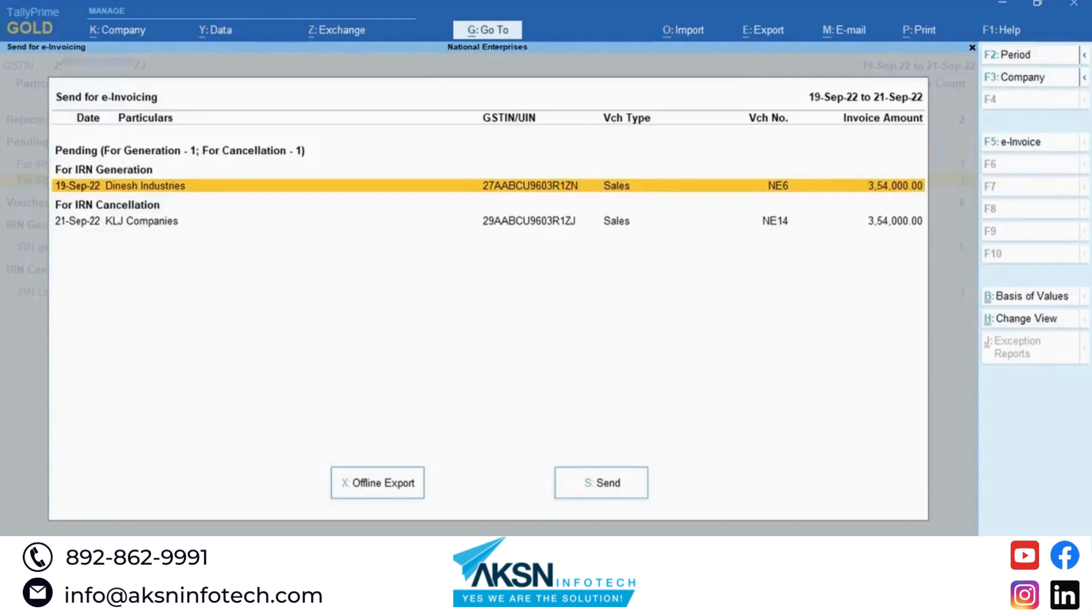
Step: Send only the KLJ Companies NE14 cancellation, logging in with the e-Invoice password, then dismiss the summary
{"action": "key", "text": "Down"}
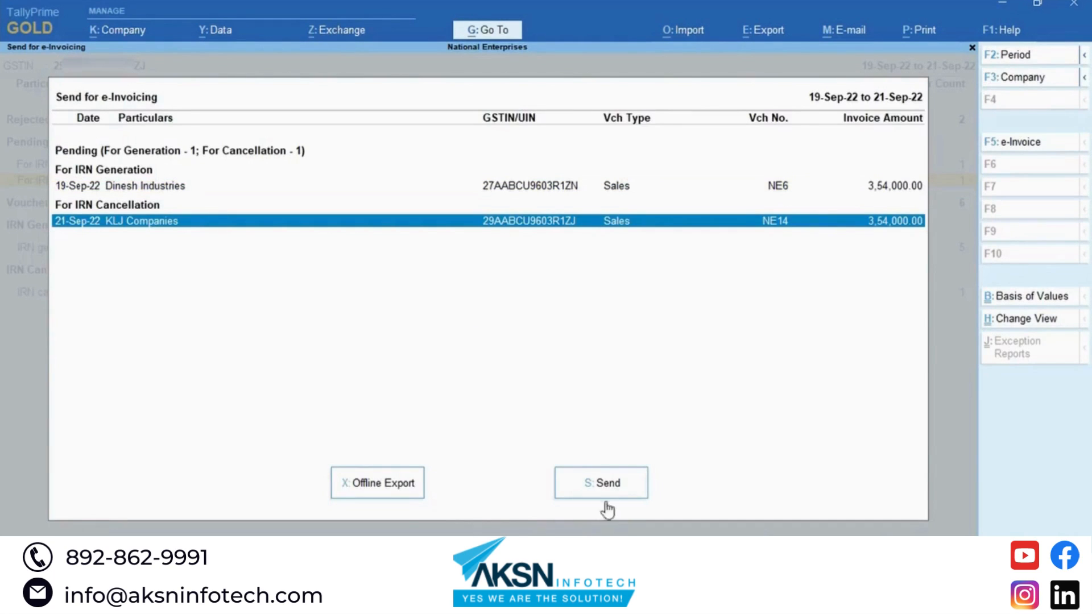
{"action": "key", "text": "s"}
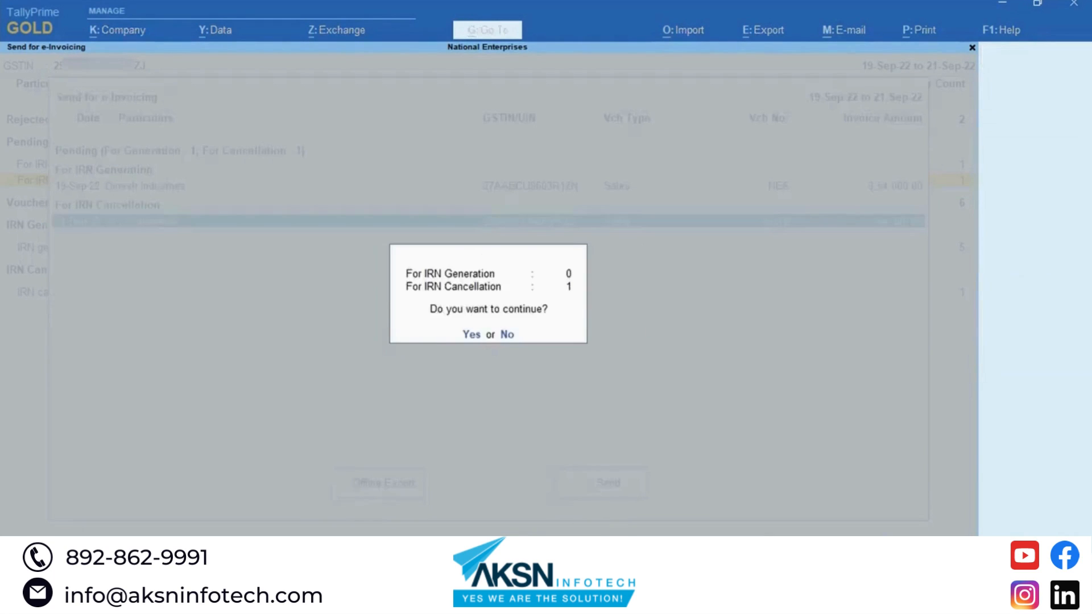
{"action": "key", "text": "Return"}
{"action": "key", "text": "Return"}
{"action": "type", "text": "*****"}
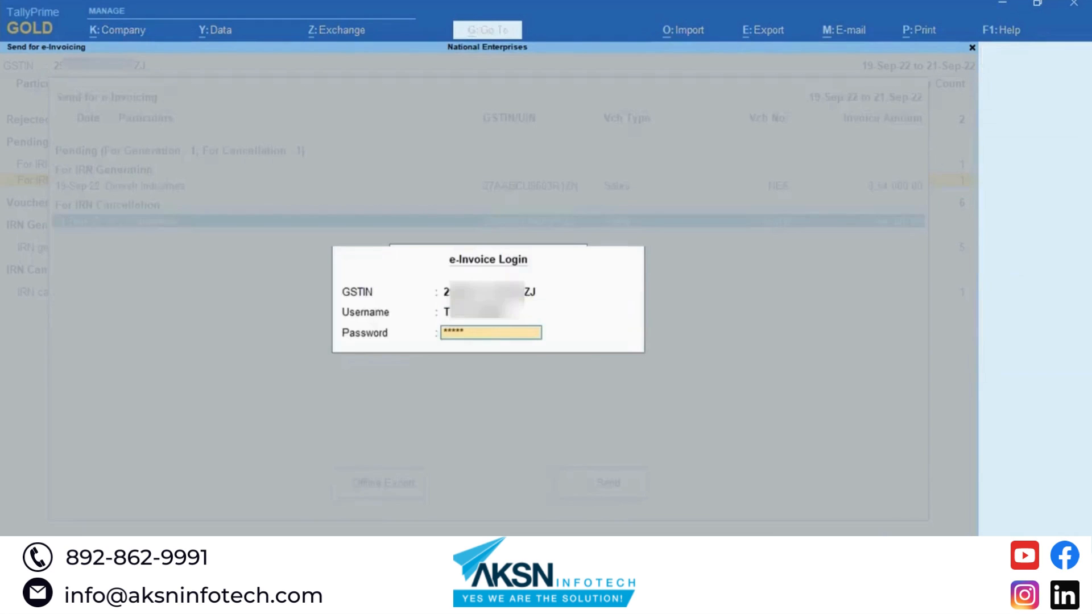
{"action": "type", "text": "*****"}
{"action": "key", "text": "Return"}
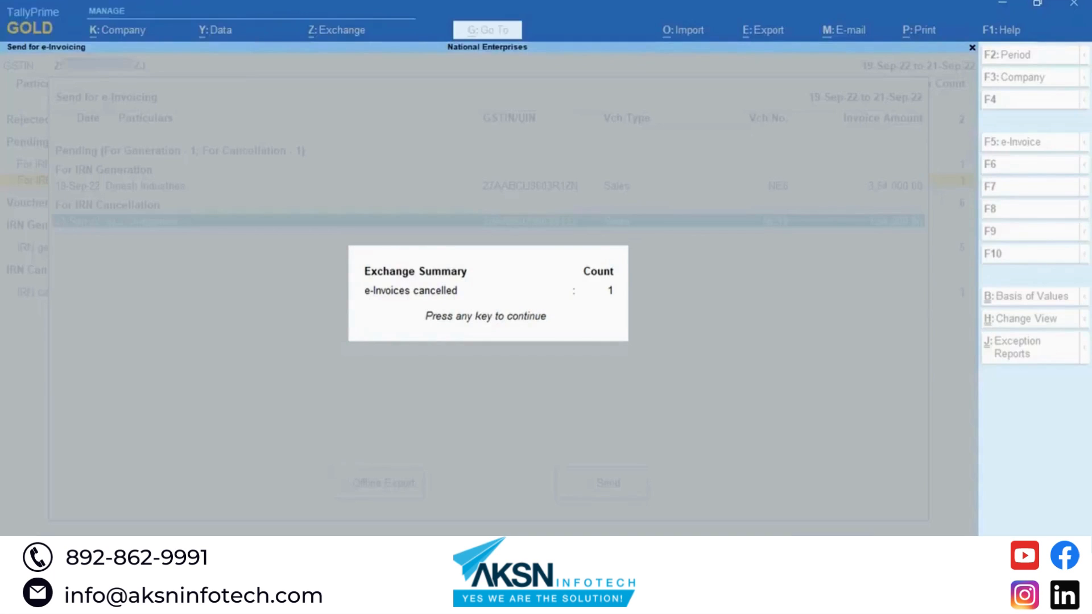
{"action": "key", "text": "Return"}
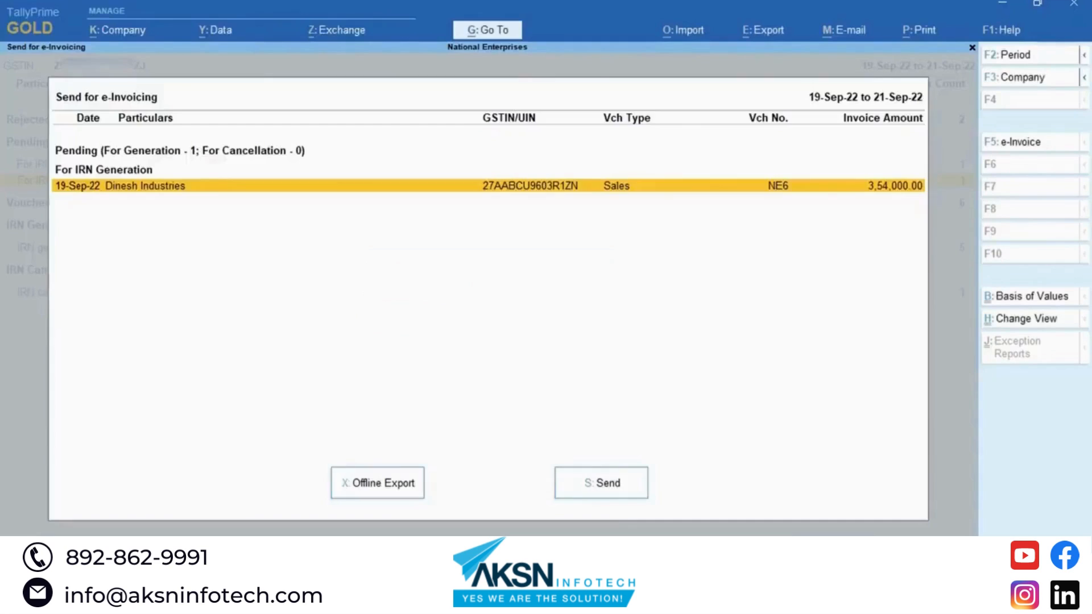
{"action": "key", "text": "Escape"}
{"action": "key", "text": "Down"}
{"action": "key", "text": "Down"}
{"action": "key", "text": "Down"}
{"action": "key", "text": "Down"}
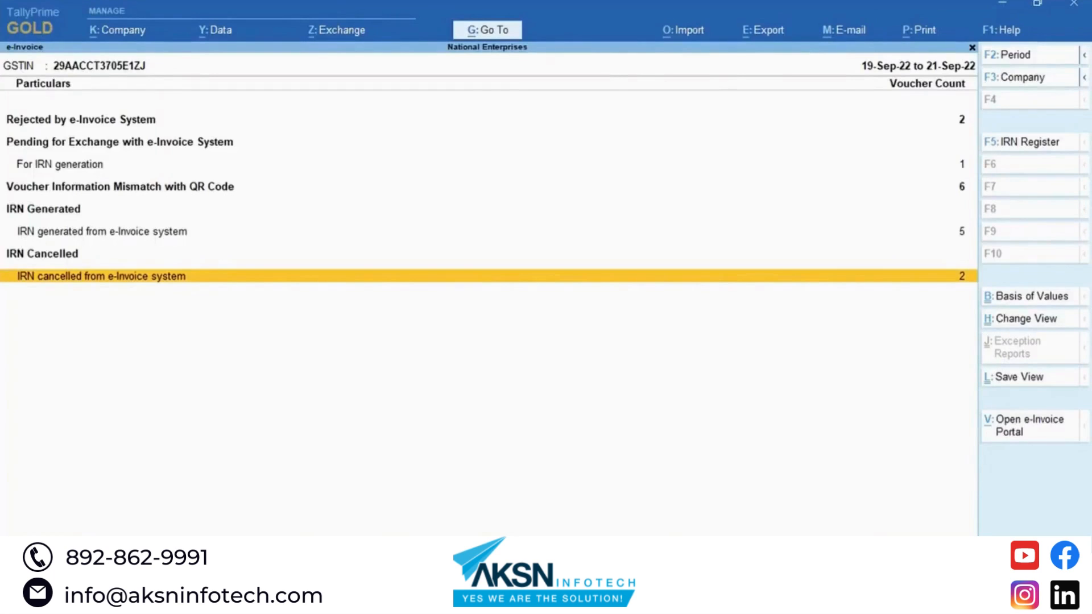
Step: Open KLJ Companies' NE14 from the IRN cancelled register and preview its printed IRN block
{"action": "key", "text": "Return"}
{"action": "key", "text": "Down"}
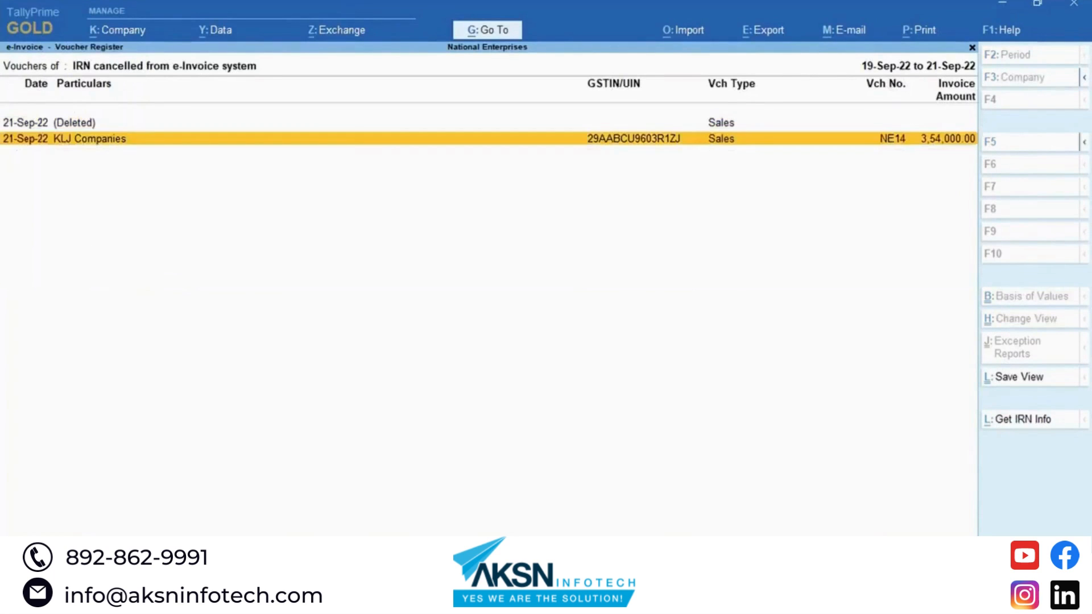
{"action": "key", "text": "space"}
{"action": "key", "text": "space"}
{"action": "key", "text": "Return"}
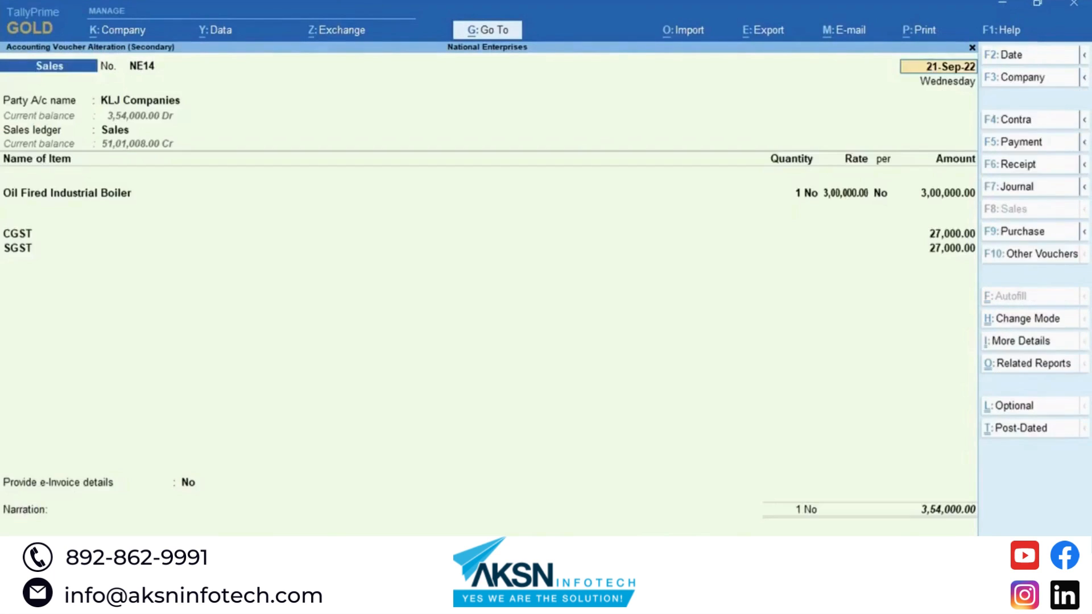
{"action": "key", "text": "ctrl+p"}
{"action": "key", "text": "Left"}
{"action": "key", "text": "Return"}
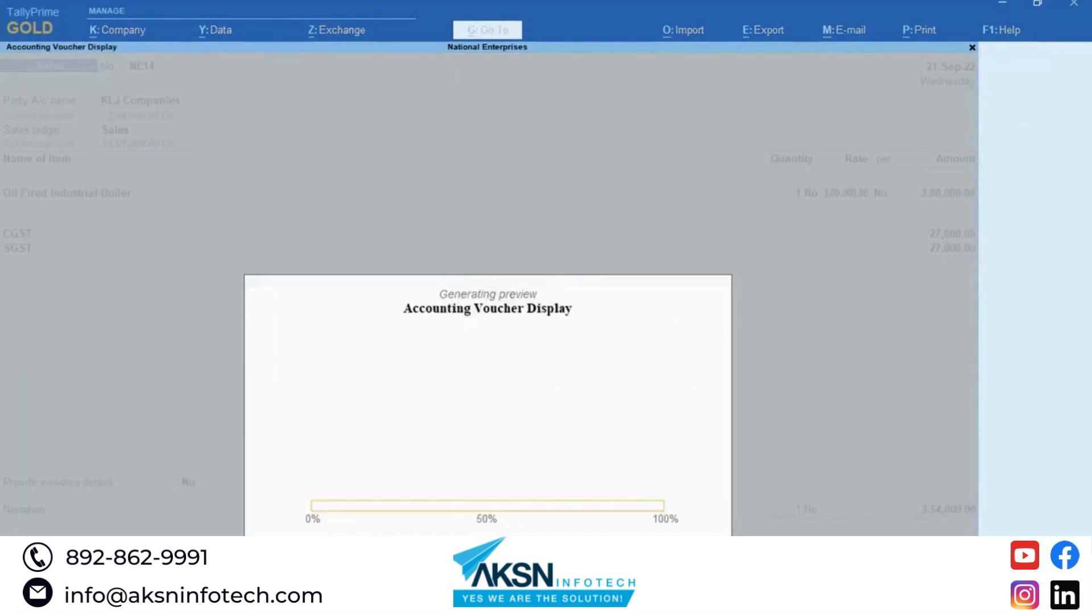
{"action": "key", "text": "alt+z"}
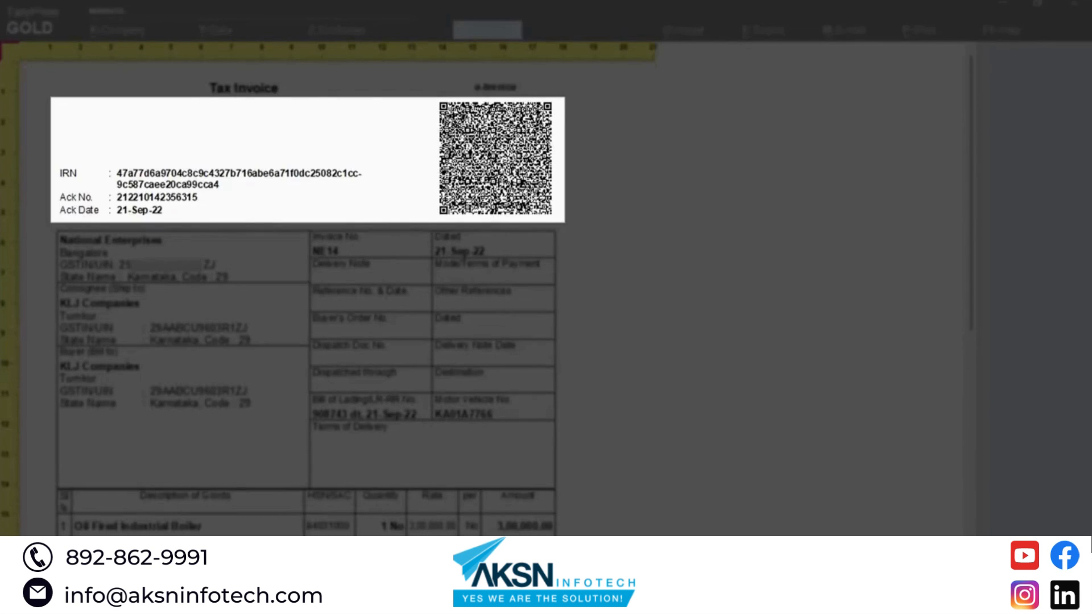
{"action": "key", "text": "alt+z"}
{"action": "key", "text": "Escape"}
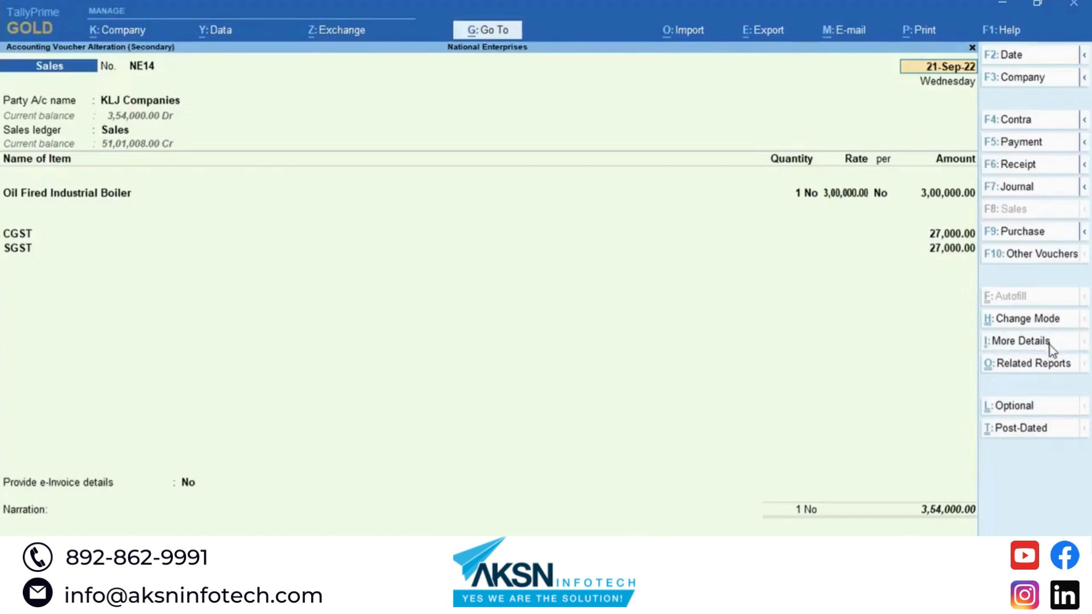
Step: View NE14's e-Invoice Cancellation Details under the voucher's More Details list
{"action": "left_click", "coordinate": [1049, 346]}
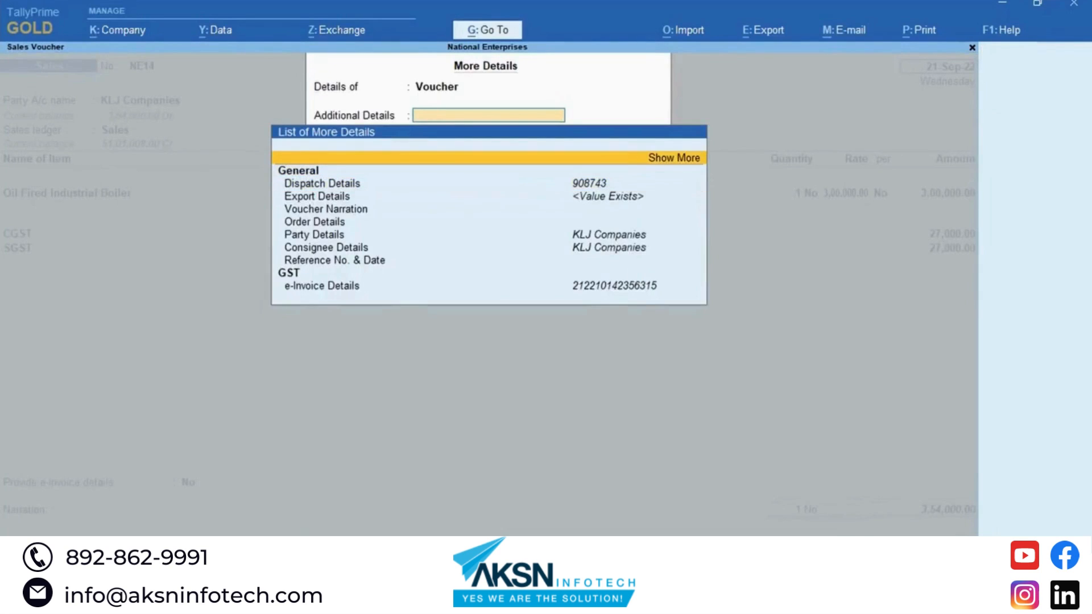
{"action": "key", "text": "Return"}
{"action": "key", "text": "Down"}
{"action": "key", "text": "Down"}
{"action": "key", "text": "Down"}
{"action": "key", "text": "Down"}
{"action": "key", "text": "Down"}
{"action": "key", "text": "Down"}
{"action": "key", "text": "Down"}
{"action": "key", "text": "Down"}
{"action": "key", "text": "Down"}
{"action": "key", "text": "Down"}
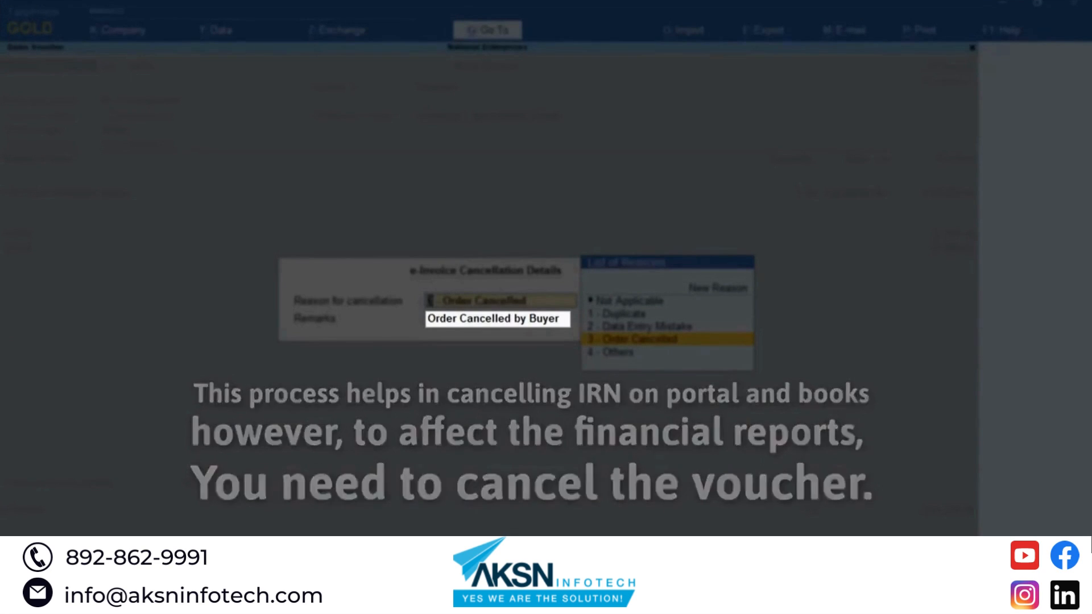
{"action": "key", "text": "ctrl+a"}
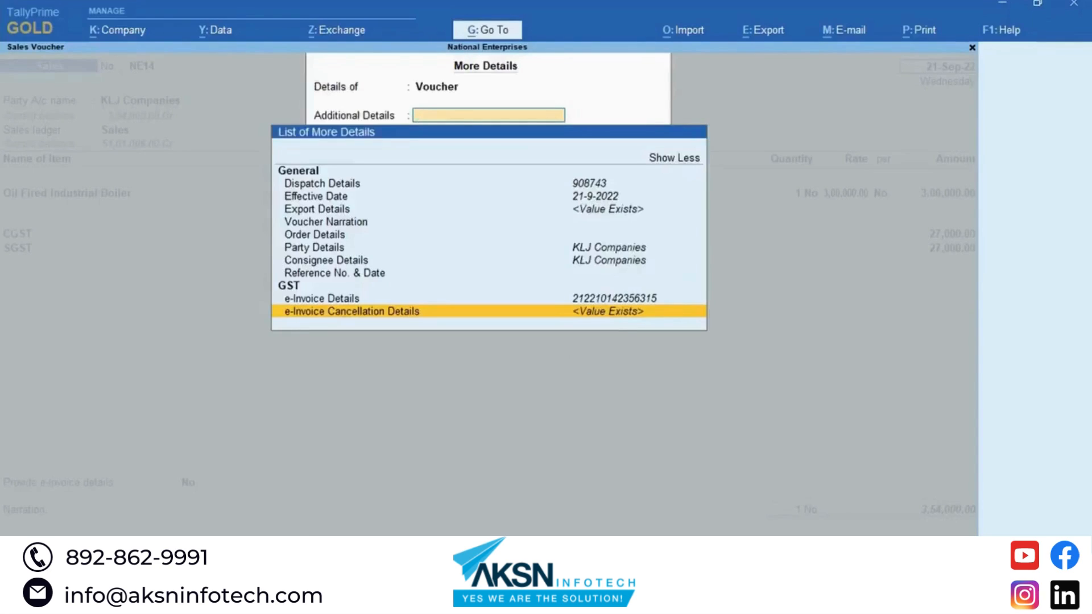
{"action": "key", "text": "Escape"}
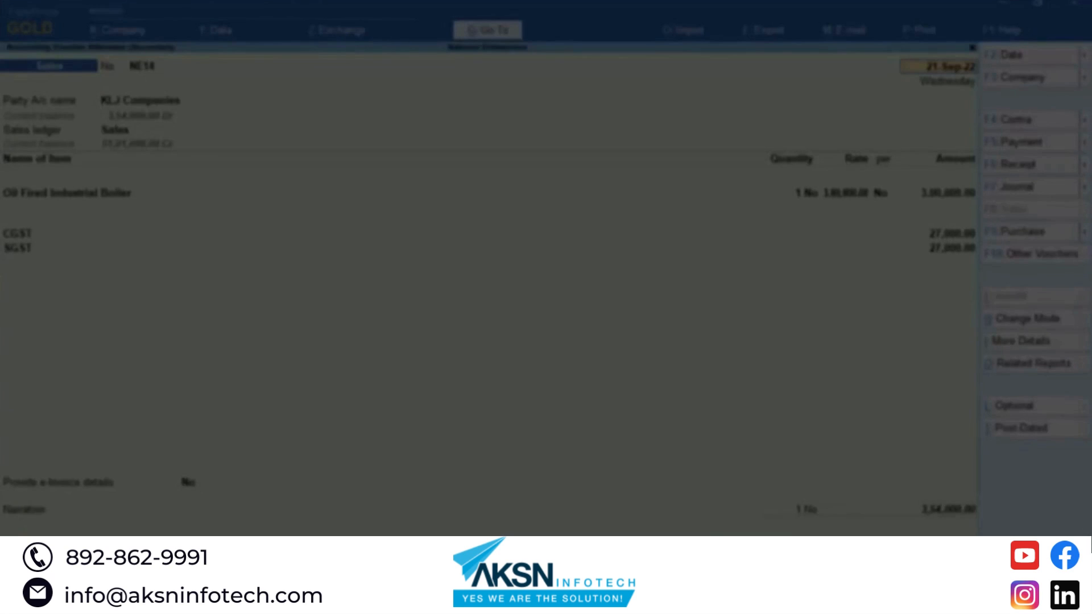
Step: Cancel voucher NE14 in the books with Alt+X and return to the e-Invoice summary
{"action": "key", "text": "ctrl"}
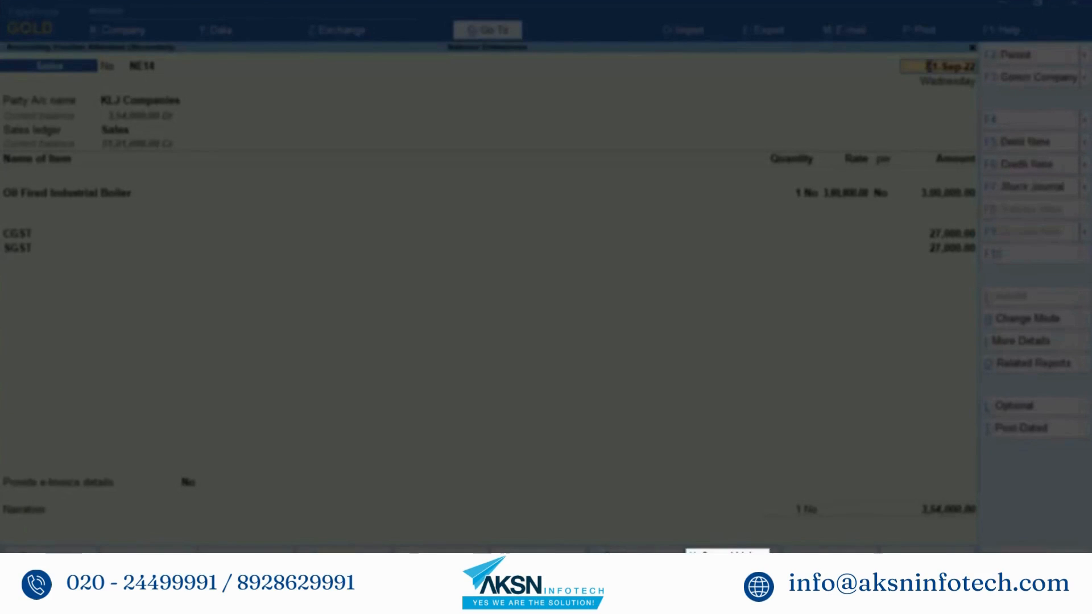
{"action": "key", "text": "alt+x"}
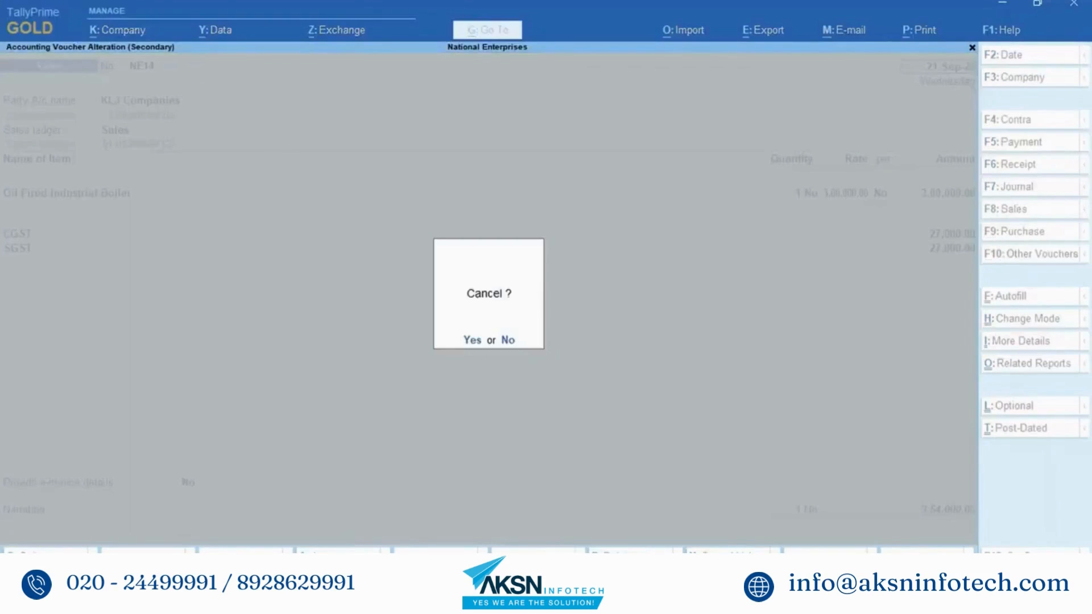
{"action": "key", "text": "y"}
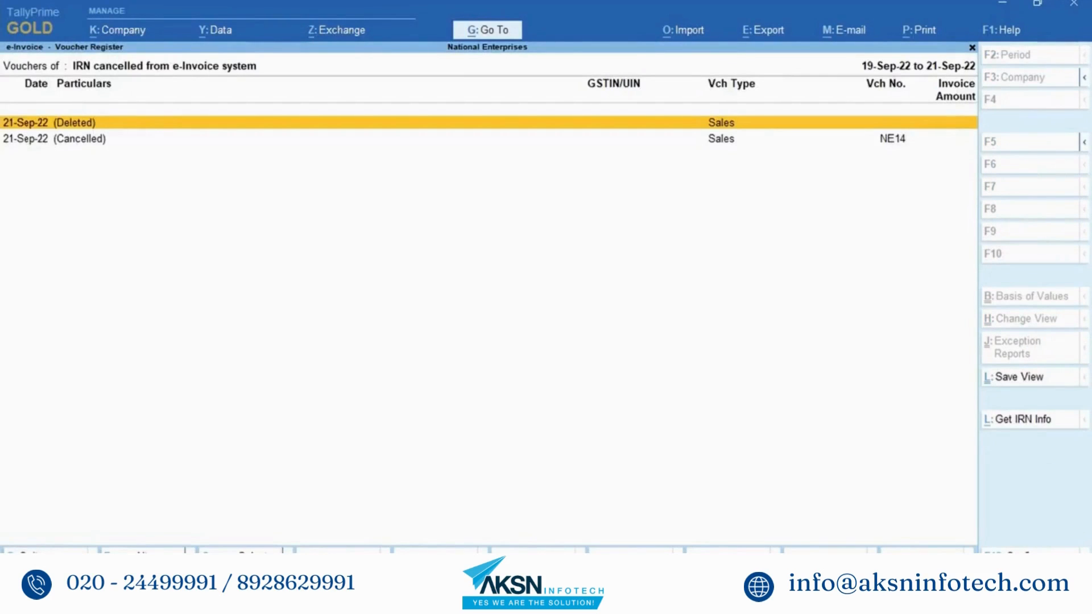
{"action": "key", "text": "Escape"}
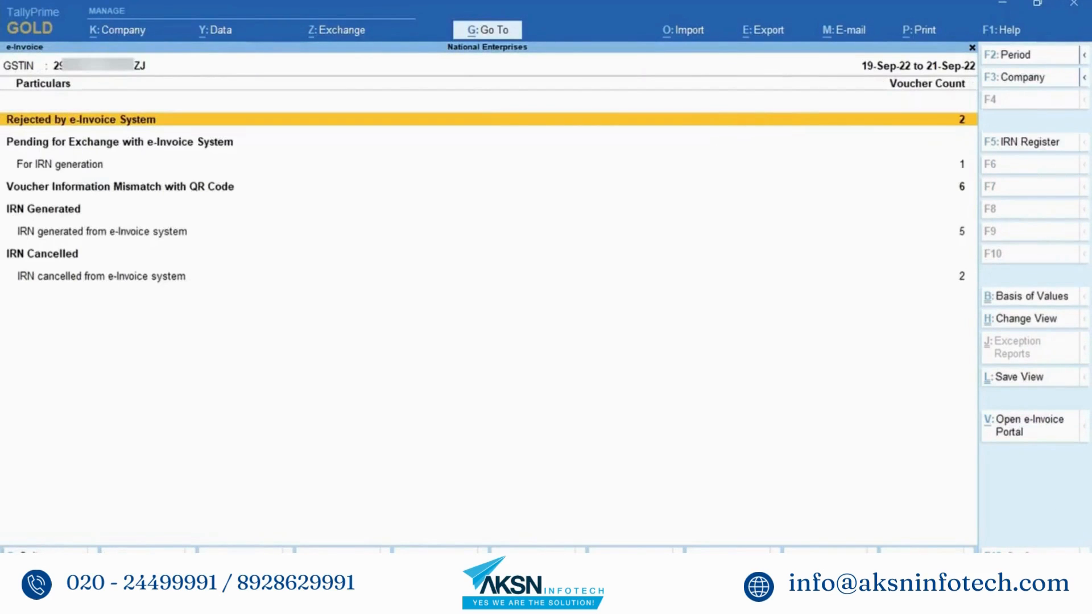
Step: Mark Ganesh Companies' NE15 IRN as cancelled from the IRN generated register
{"action": "key", "text": "Down"}
{"action": "key", "text": "Down"}
{"action": "key", "text": "Down"}
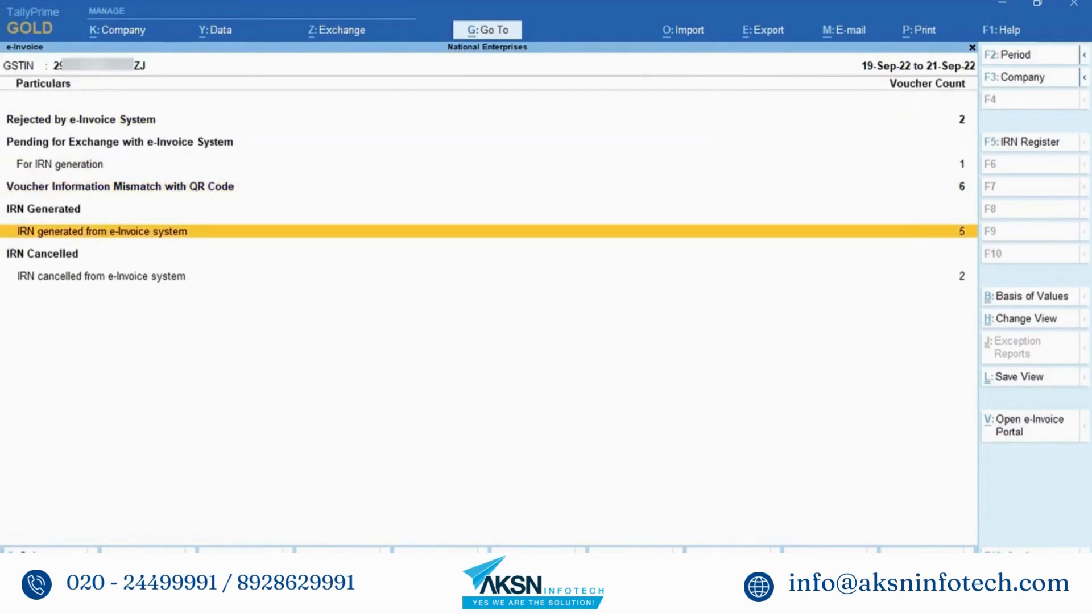
{"action": "key", "text": "Return"}
{"action": "key", "text": "Down"}
{"action": "key", "text": "Down"}
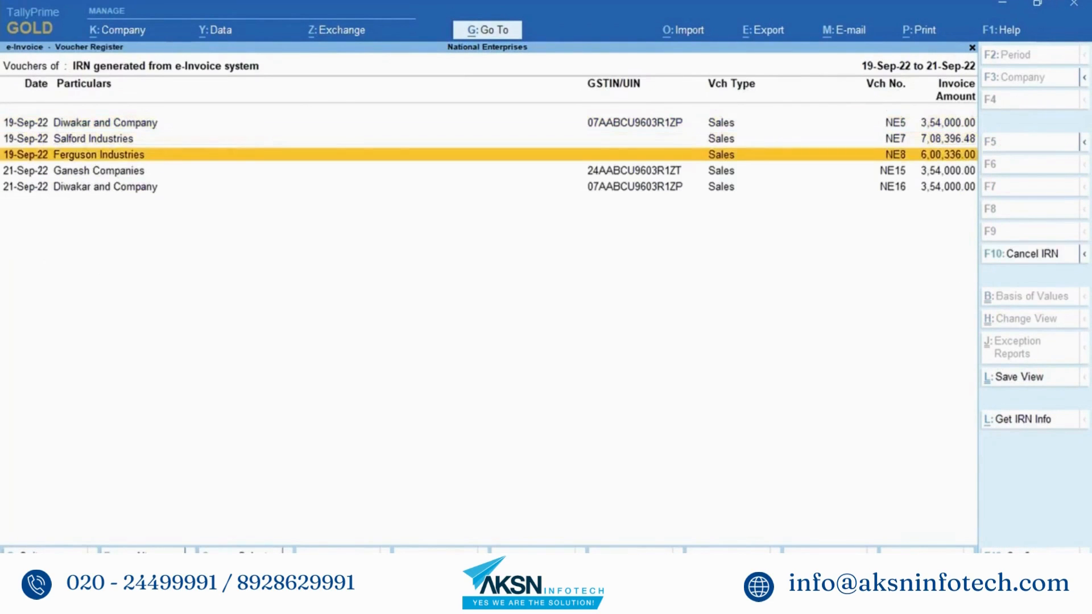
{"action": "key", "text": "Down"}
{"action": "key", "text": "space"}
{"action": "key", "text": "ctrl"}
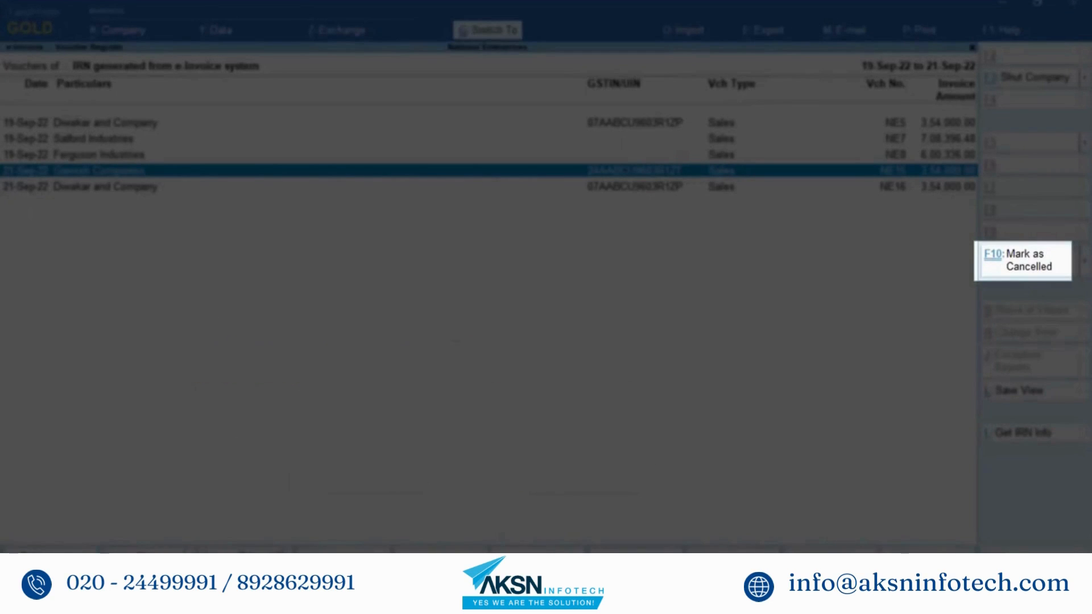
{"action": "key", "text": "ctrl+F10"}
{"action": "key", "text": "y"}
{"action": "key", "text": "Escape"}
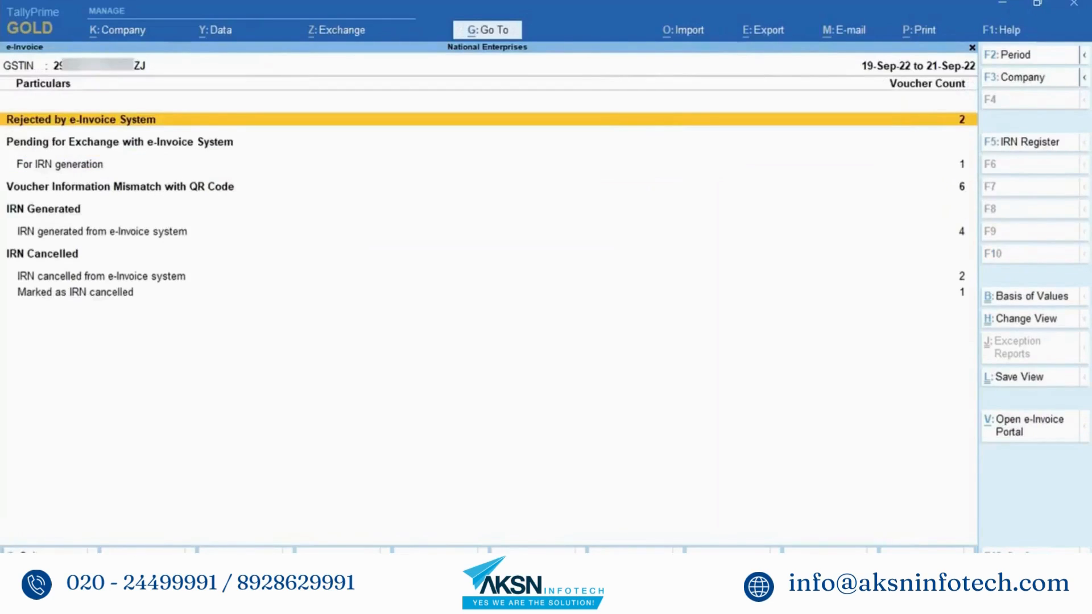
Step: Move to the 'IRN generated from e-Invoice system' line in the e-Invoice report
{"action": "key", "text": "Down"}
{"action": "key", "text": "Down"}
{"action": "key", "text": "Down"}
{"action": "key", "text": "Down"}
{"action": "key", "text": "Down"}
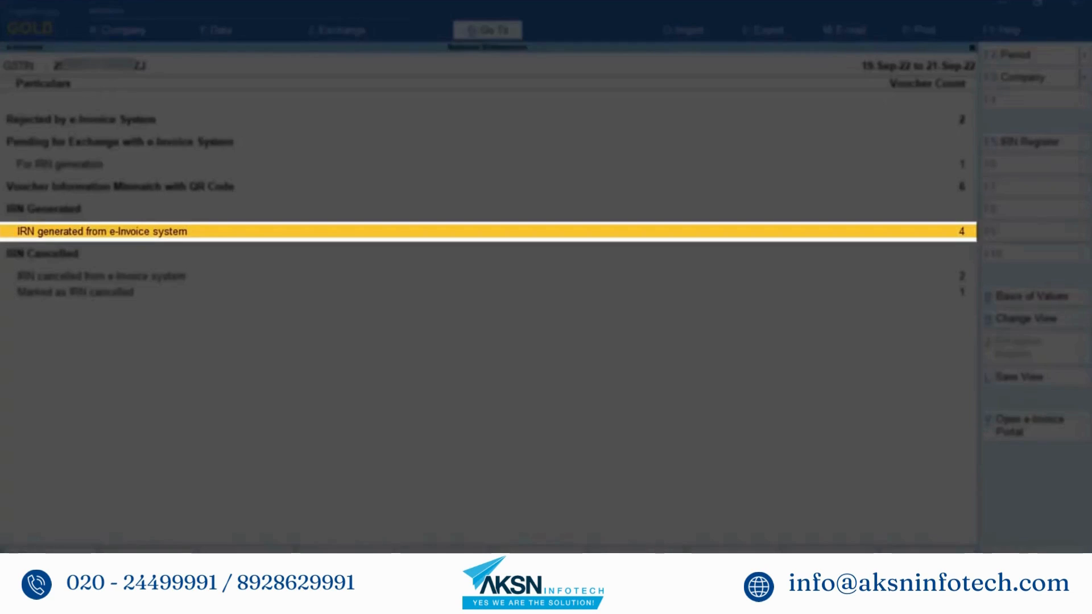
Step: Cancel Diwakar and Company's NE16 IRN with reason Data Entry Mistake, remark 'Item Rate Was Wrong'
{"action": "key", "text": "Return"}
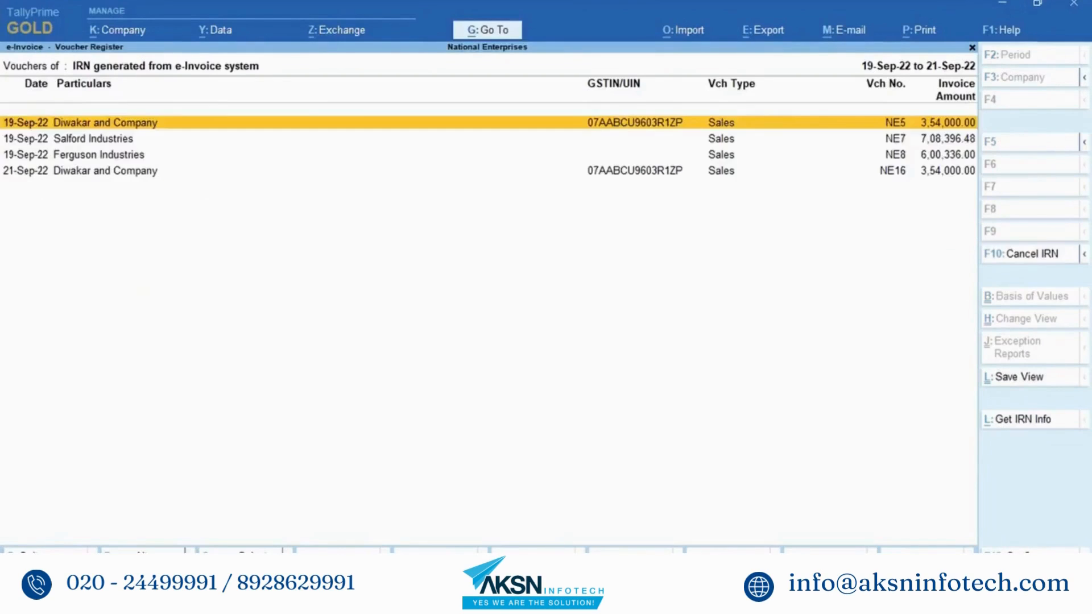
{"action": "left_click", "coordinate": [284, 154]}
{"action": "left_click", "coordinate": [284, 170]}
{"action": "key", "text": "space"}
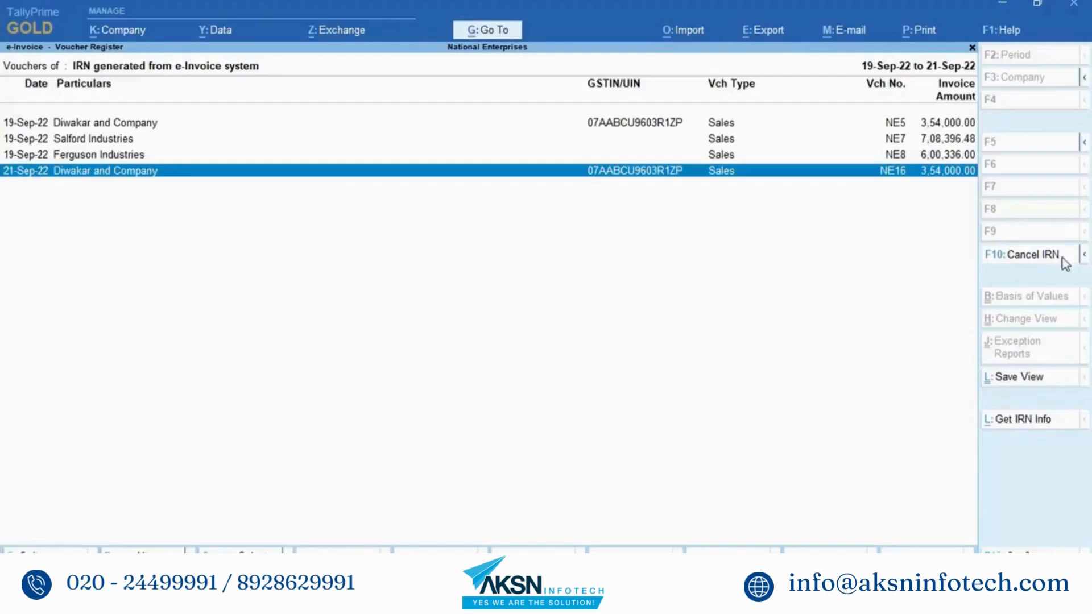
{"action": "left_click", "coordinate": [1063, 262]}
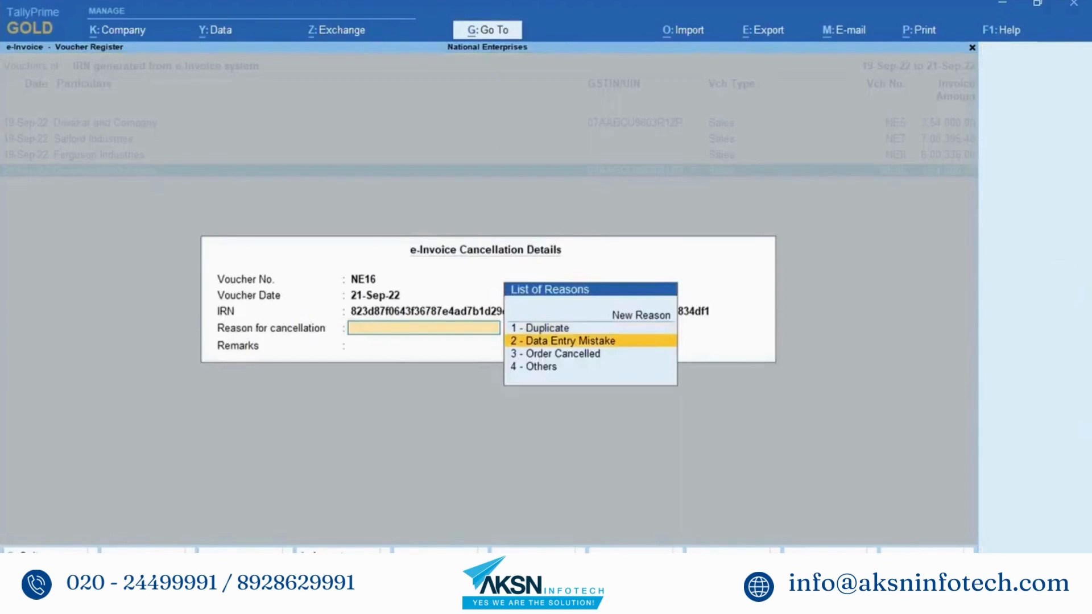
{"action": "key", "text": "Return"}
{"action": "type", "text": "Item Rate Was Wrong"}
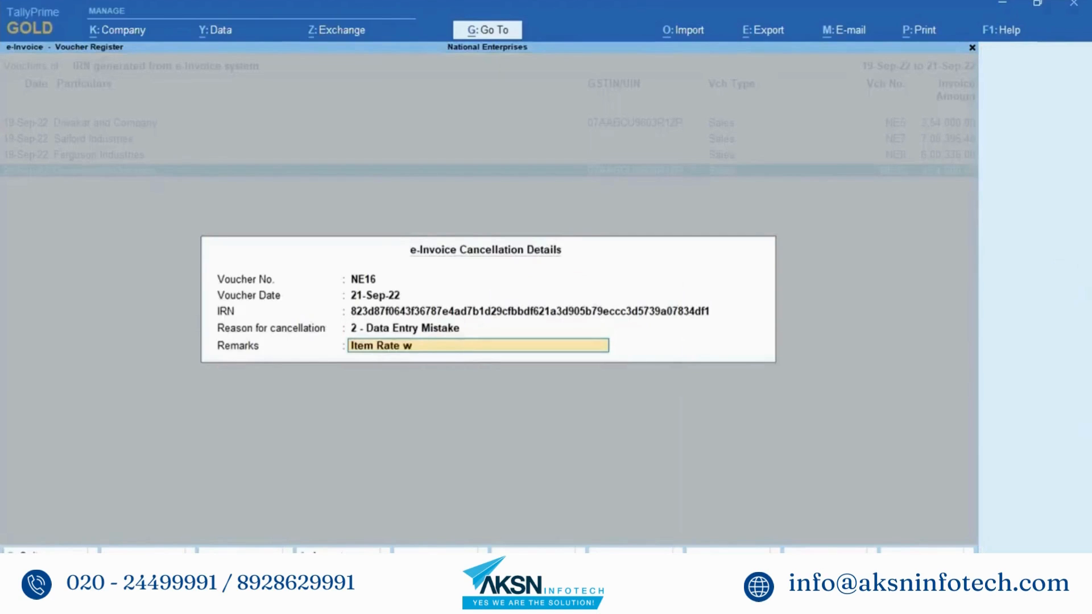
{"action": "key", "text": "Return"}
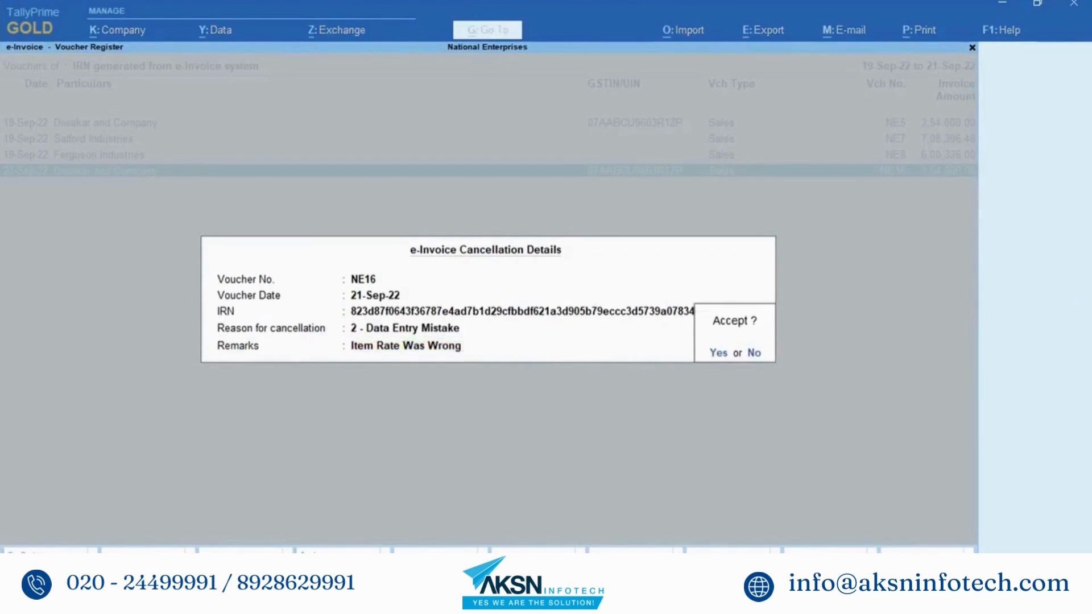
{"action": "key", "text": "y"}
{"action": "key", "text": "Escape"}
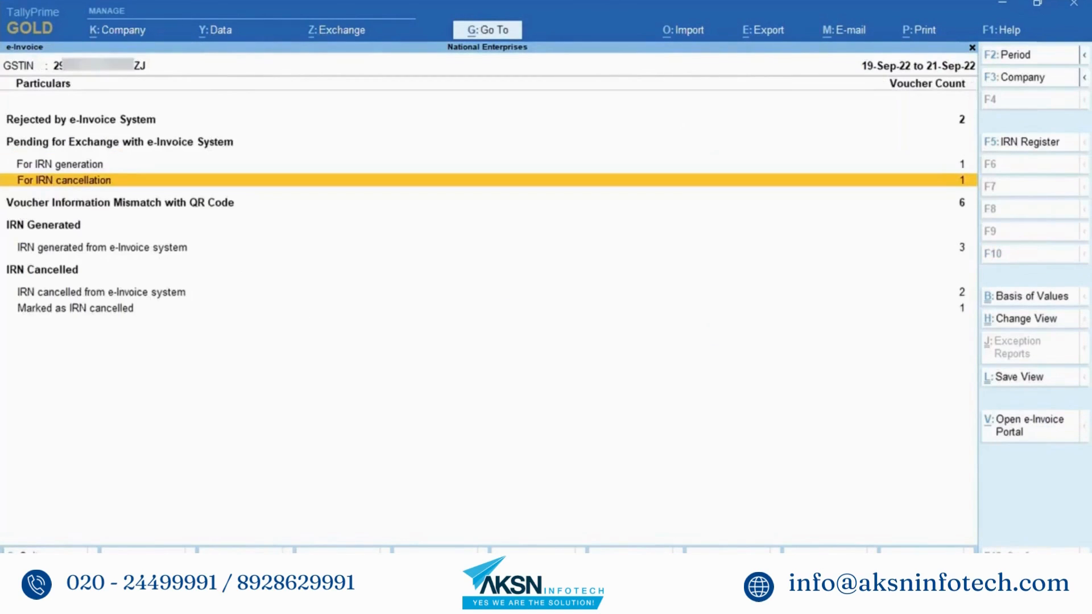
Step: Export Diwakar and Company's NE16 IRN cancellation offline as a JSON file to D:\export
{"action": "key", "text": "alt+z"}
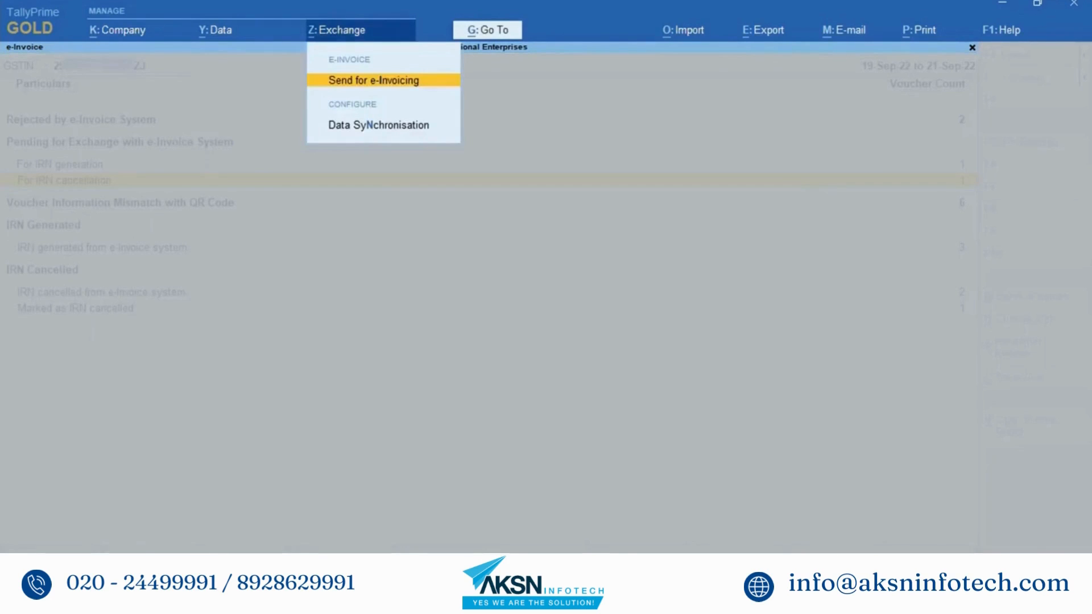
{"action": "key", "text": "Return"}
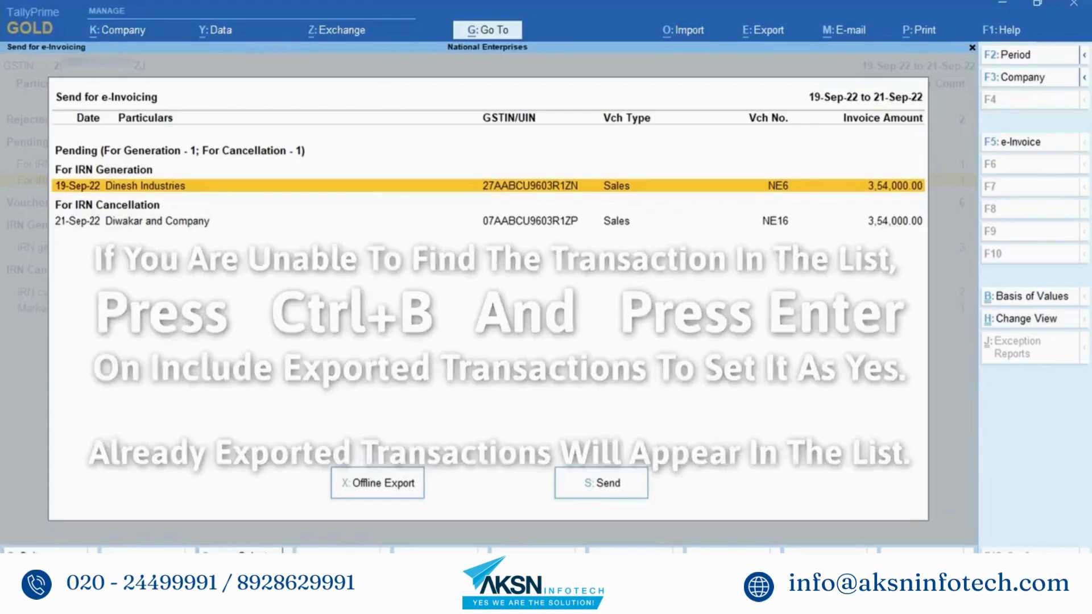
{"action": "left_click", "coordinate": [132, 220]}
{"action": "key", "text": "space"}
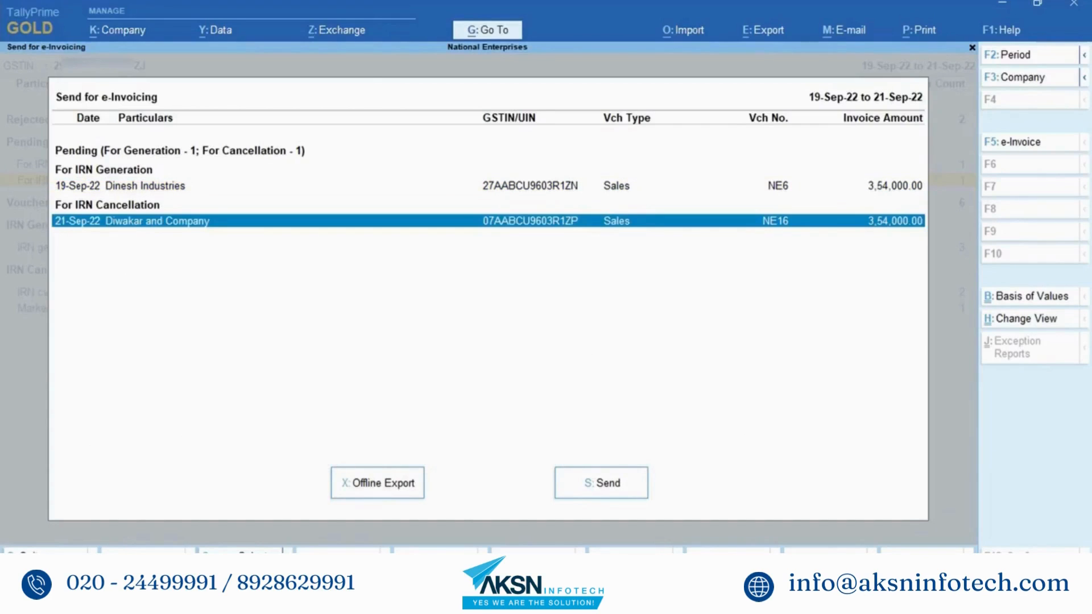
{"action": "left_click", "coordinate": [385, 484]}
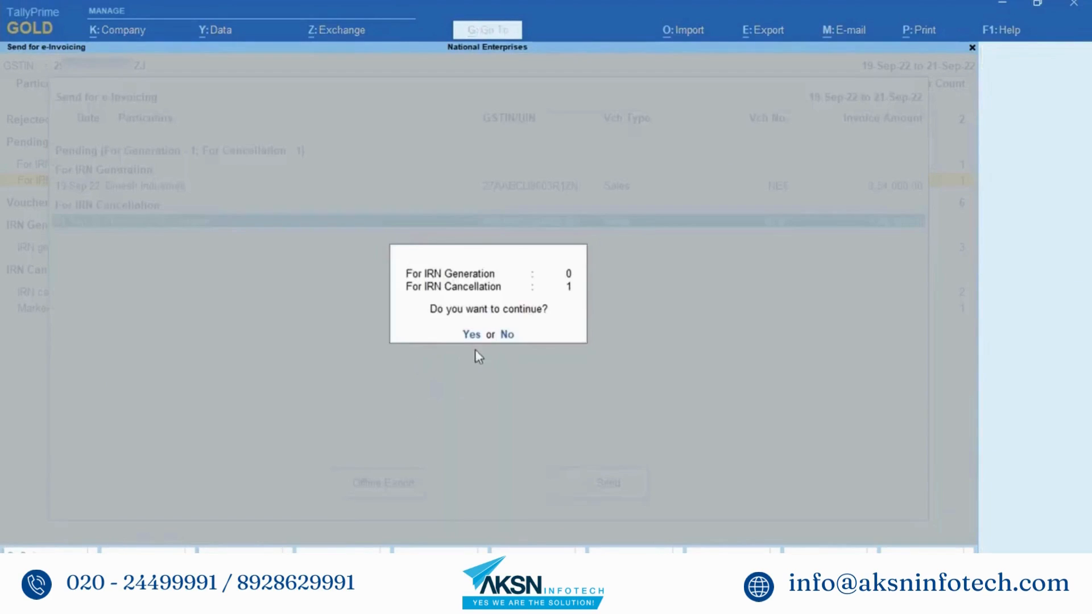
{"action": "left_click", "coordinate": [472, 335]}
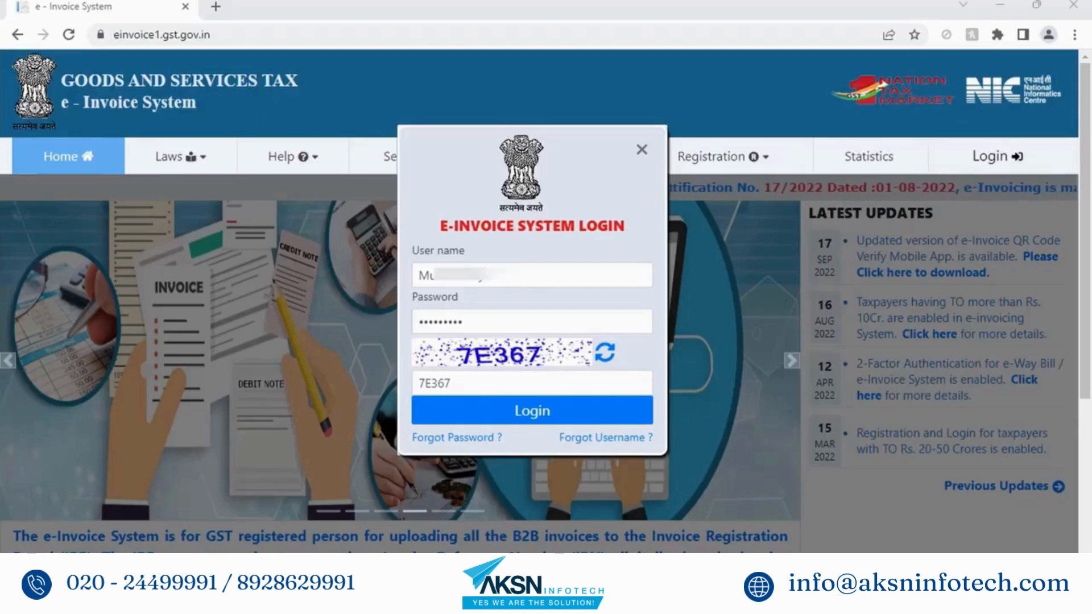
Step: Log in to the portal and attach the exported IRN-Cancel JSON on the Bulk IRN Cancel page
{"action": "left_click", "coordinate": [530, 414]}
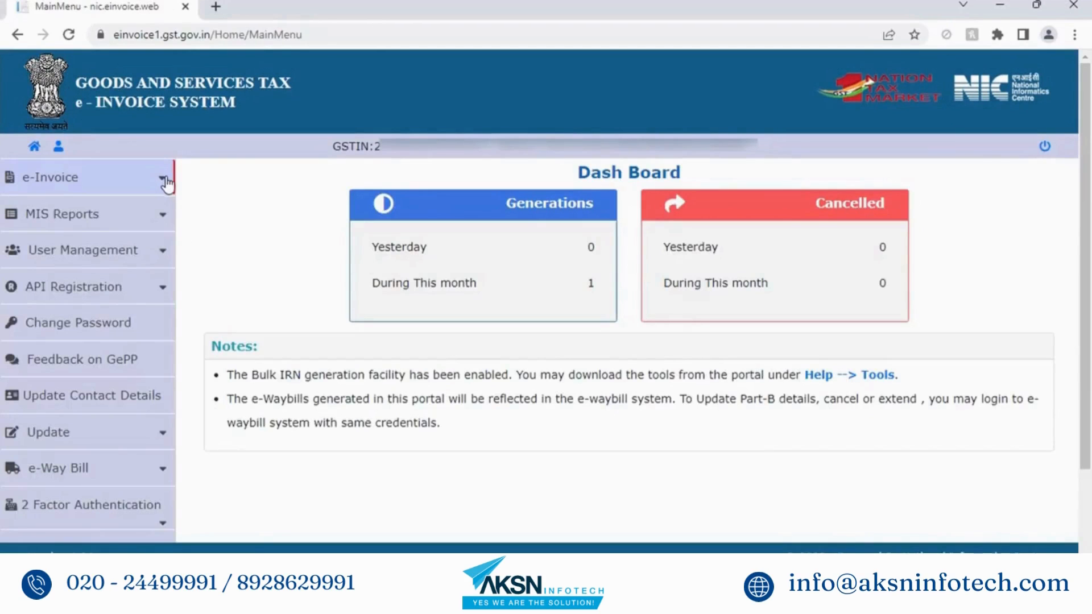
{"action": "left_click", "coordinate": [165, 179]}
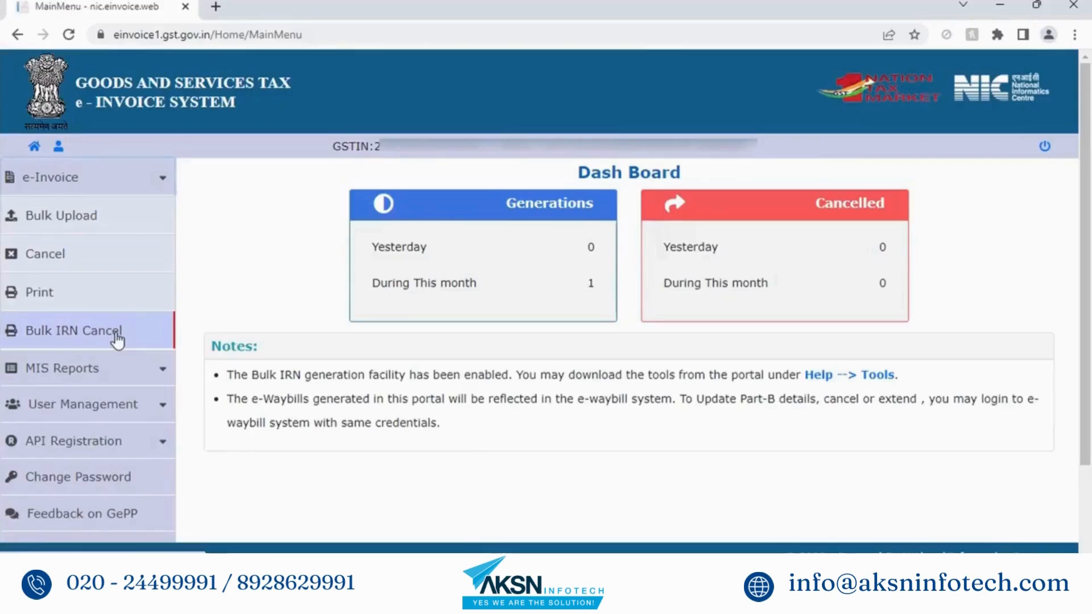
{"action": "left_click", "coordinate": [116, 336]}
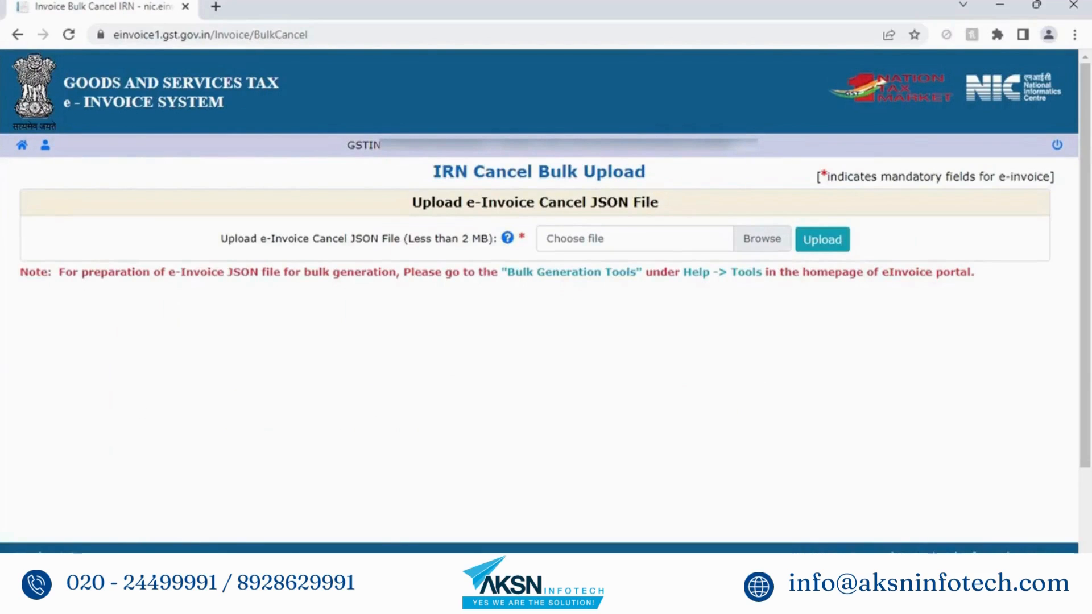
{"action": "left_click", "coordinate": [760, 240]}
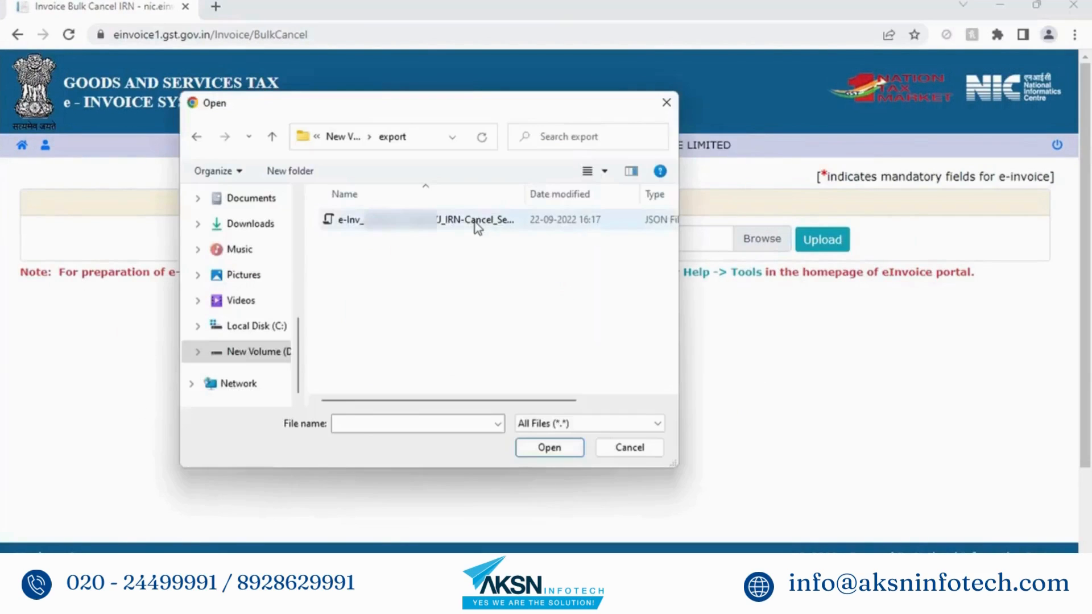
{"action": "left_click", "coordinate": [477, 221]}
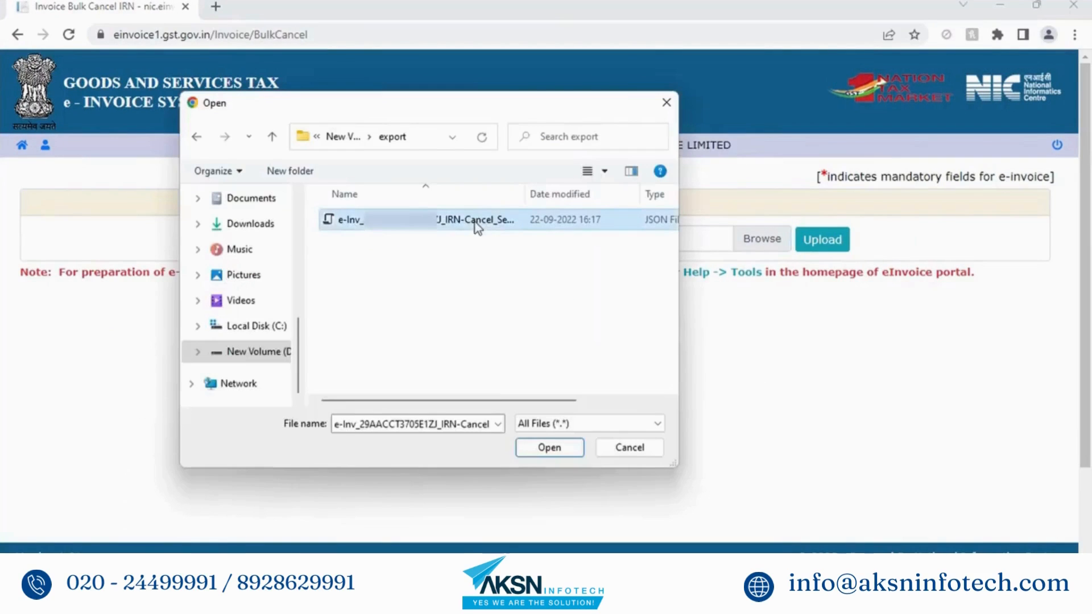
{"action": "left_click", "coordinate": [549, 448]}
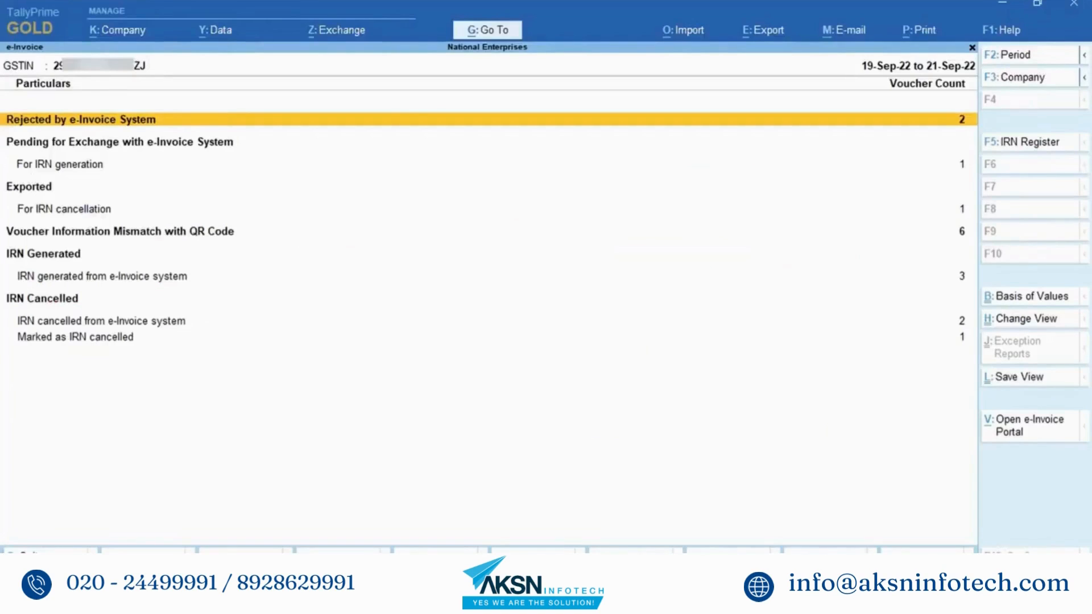
Step: Run Get IRN Info on the NE16 voucher exported for IRN cancellation, entering the e-Invoice password
{"action": "left_click", "coordinate": [59, 164]}
{"action": "left_click", "coordinate": [64, 209]}
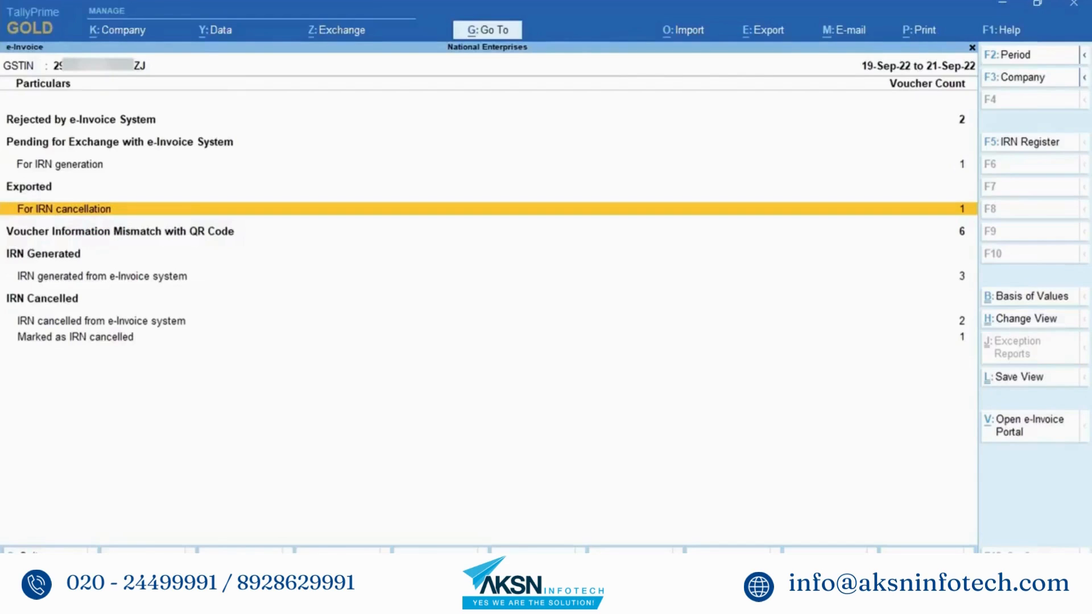
{"action": "key", "text": "Return"}
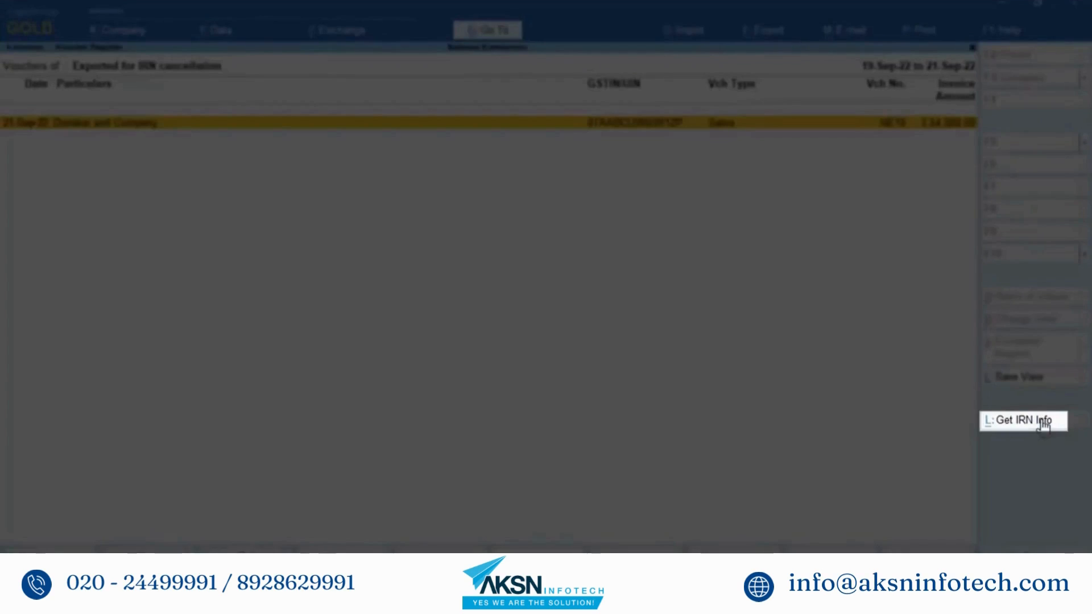
{"action": "left_click", "coordinate": [1041, 426]}
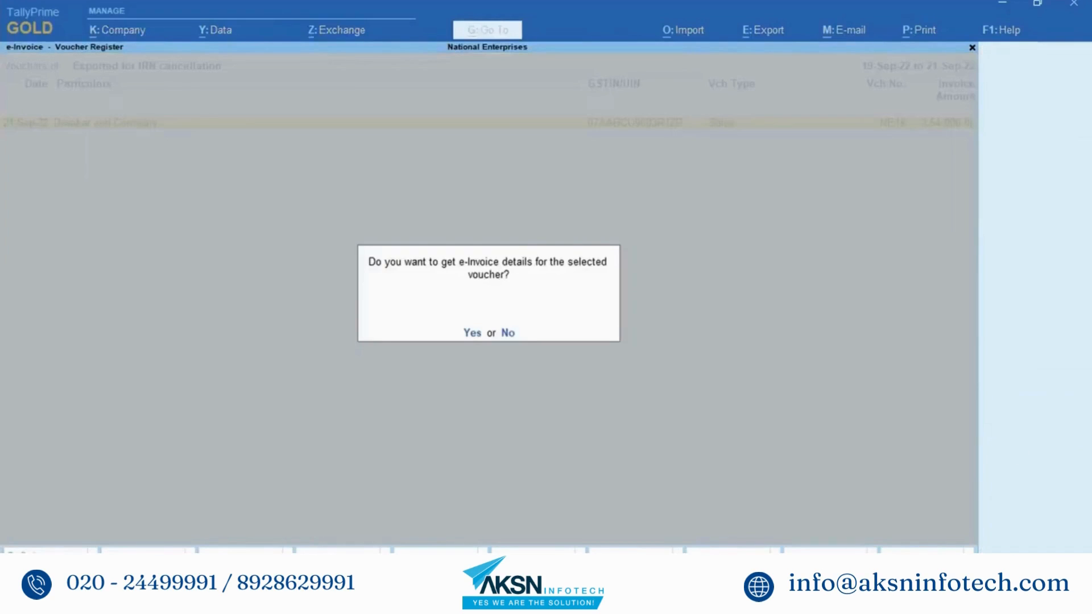
{"action": "left_click", "coordinate": [473, 334]}
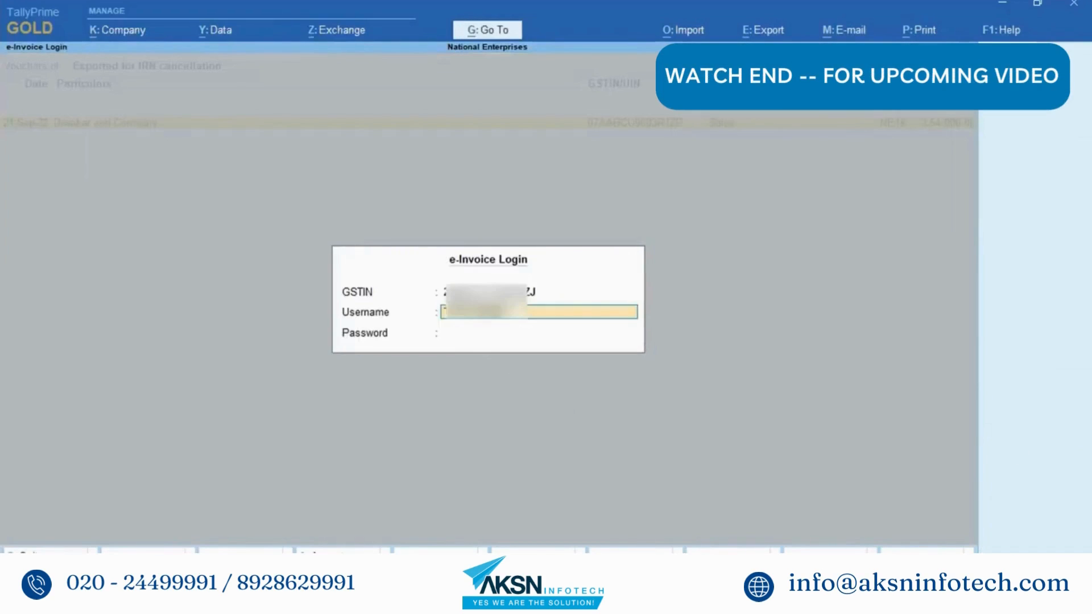
{"action": "left_click", "coordinate": [491, 333]}
{"action": "type", "text": "**********"}
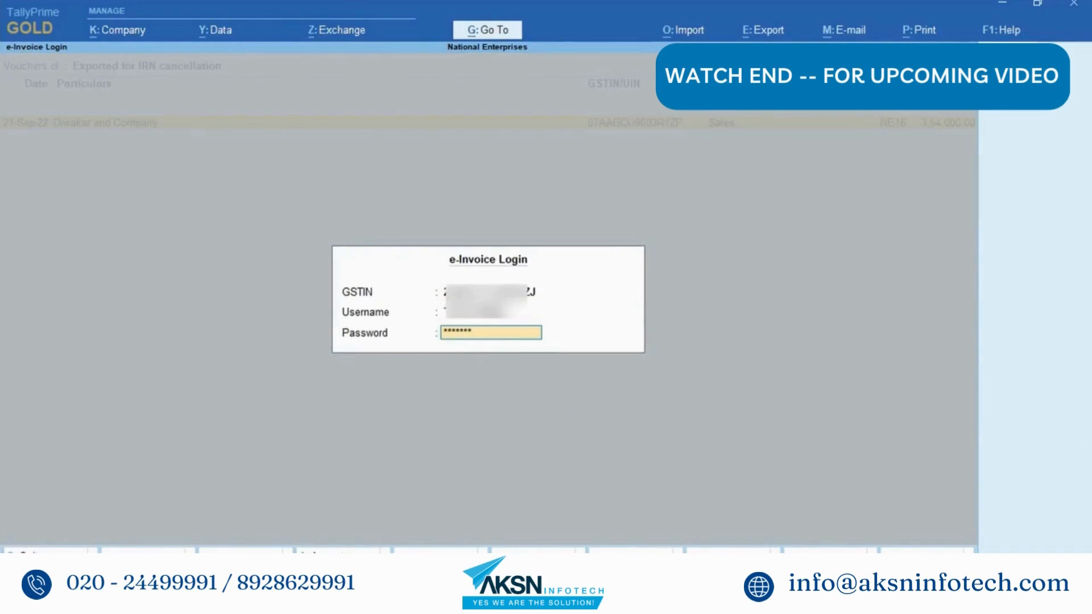
{"action": "key", "text": "Return"}
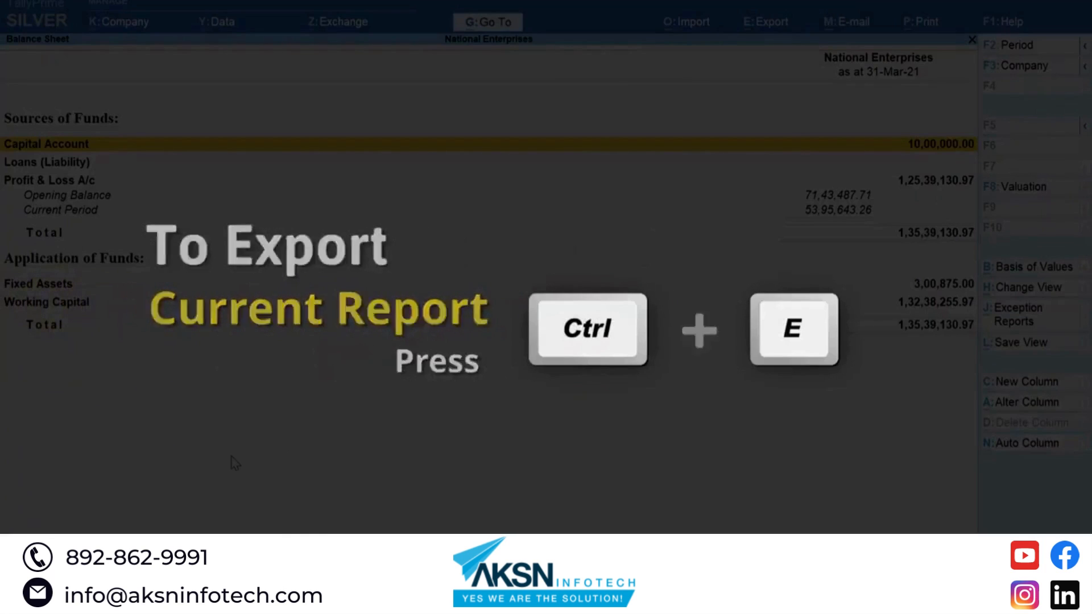
Step: Try exporting the Balance Sheet to Excel with Ctrl+E and Send
{"action": "key", "text": "ctrl+e"}
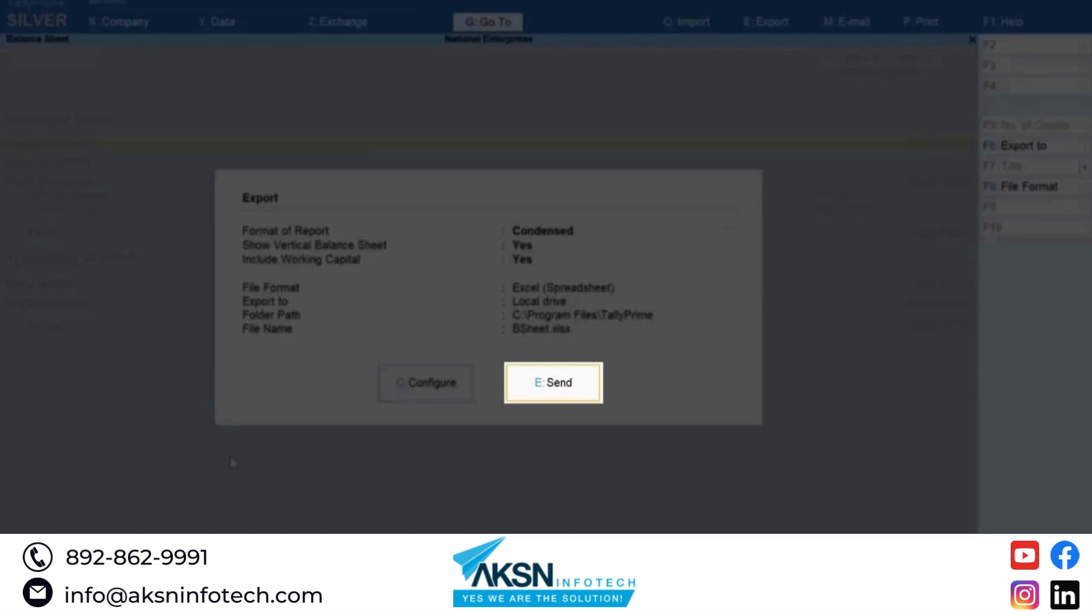
{"action": "key", "text": "e"}
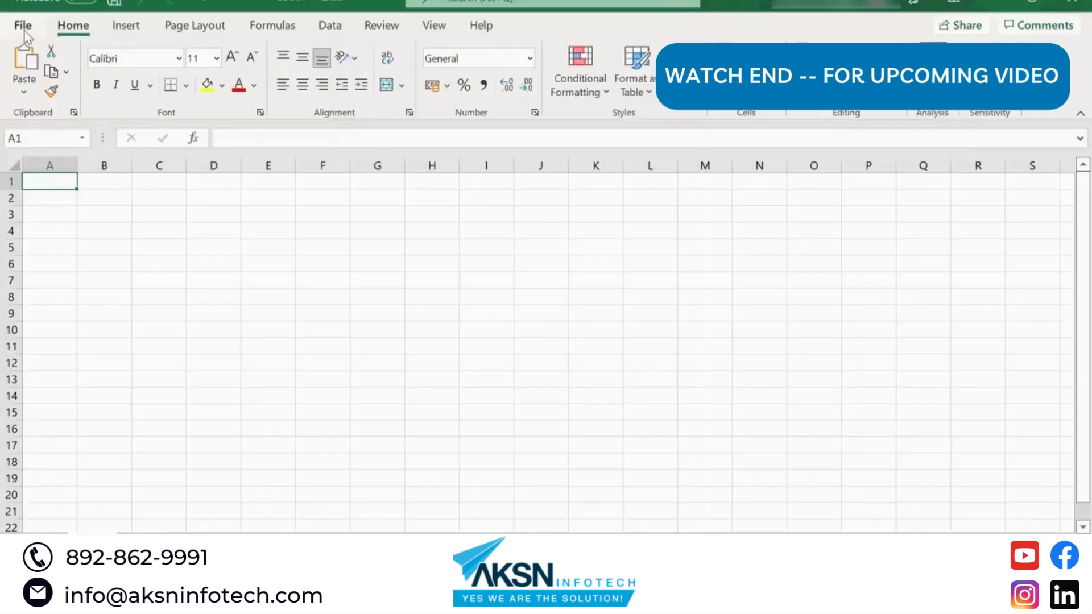
Step: Open Excel's File backstage view and expand the More entries to reach Options
{"action": "left_click", "coordinate": [23, 26]}
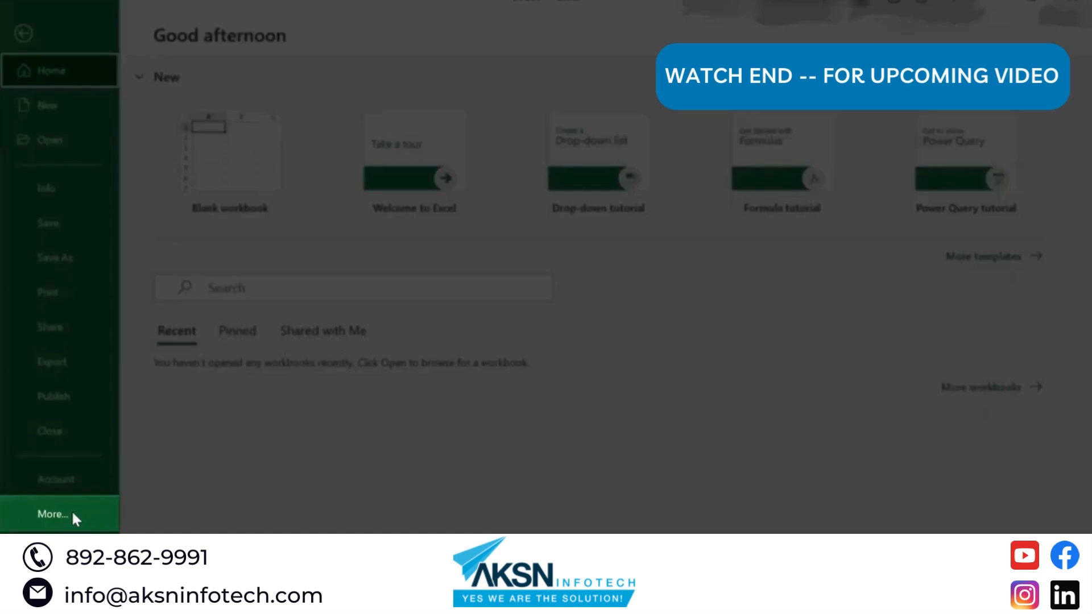
{"action": "left_click", "coordinate": [72, 514]}
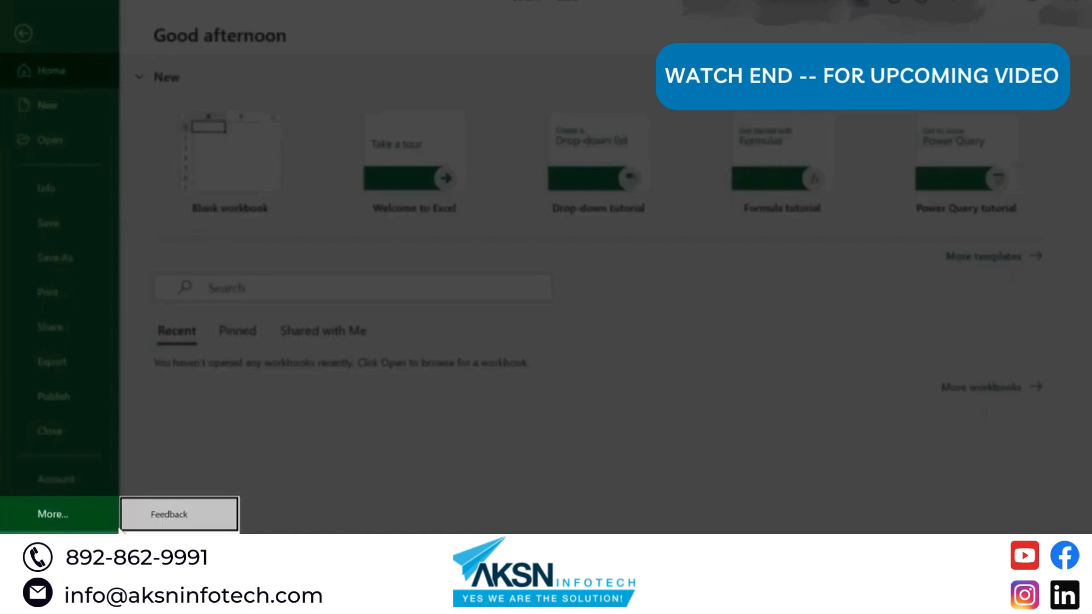
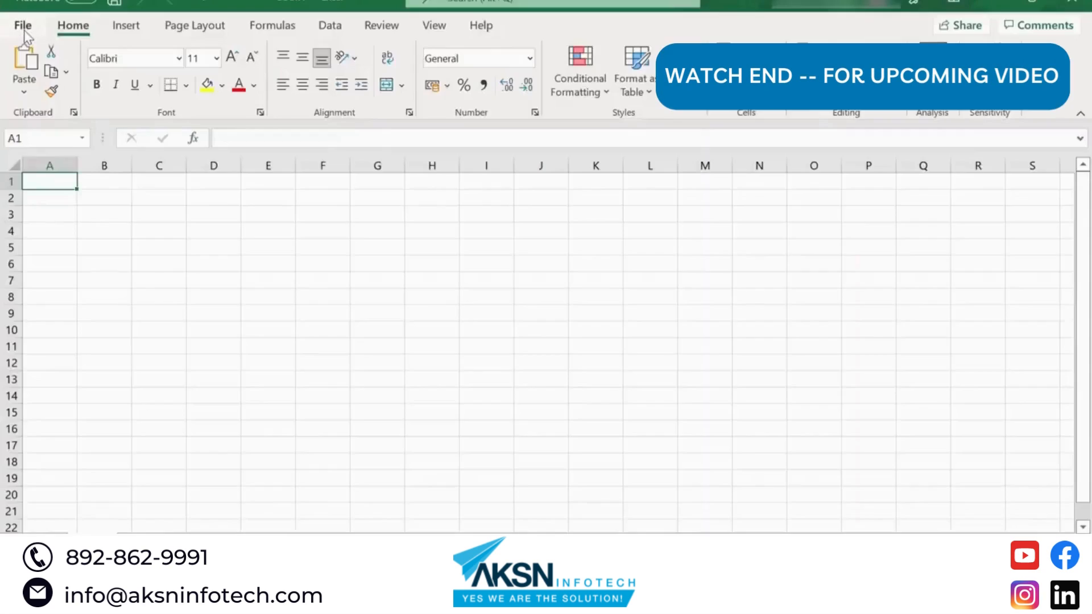
Step: Open Excel's File backstage and expand More to reveal extra entries like Feedback and Options
{"action": "left_click", "coordinate": [25, 30]}
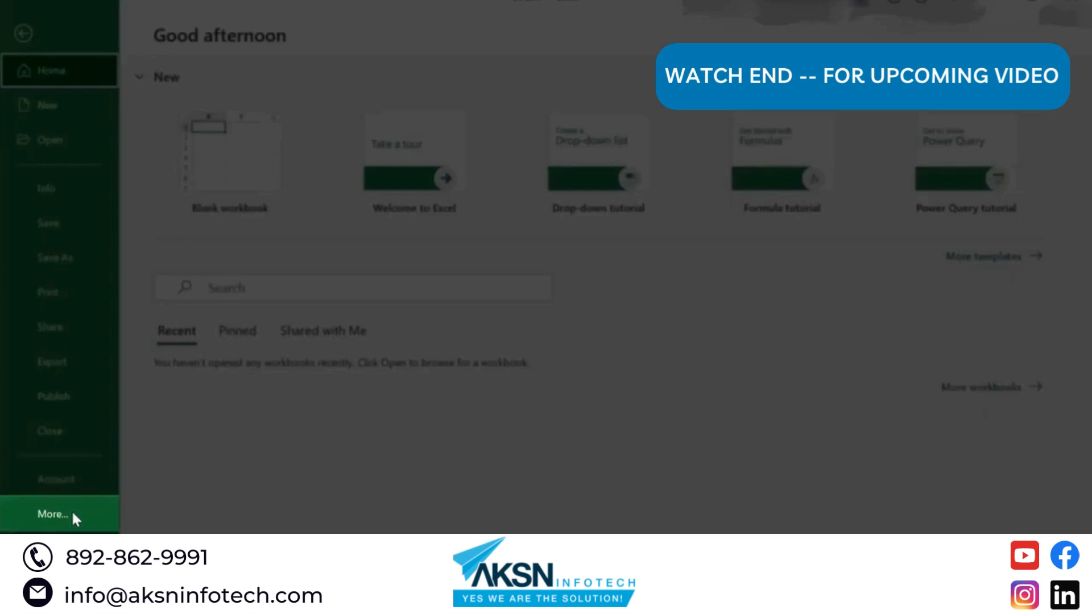
{"action": "left_click", "coordinate": [73, 515]}
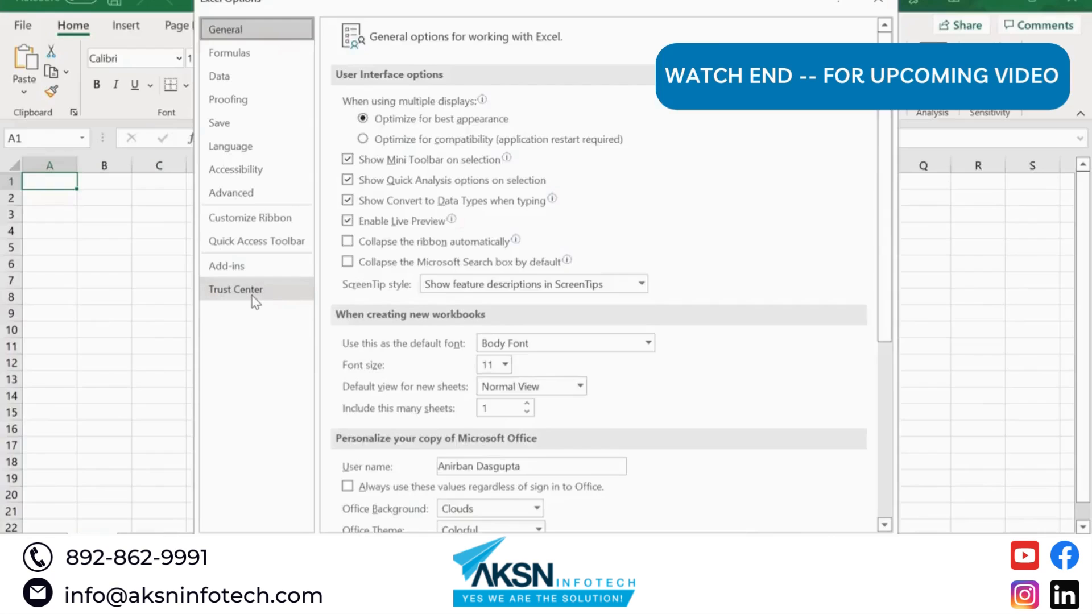
Step: In Trust Center Settings, add C:\TallyPrime\Data as a trusted location with subfolders also trusted
{"action": "left_click", "coordinate": [254, 301]}
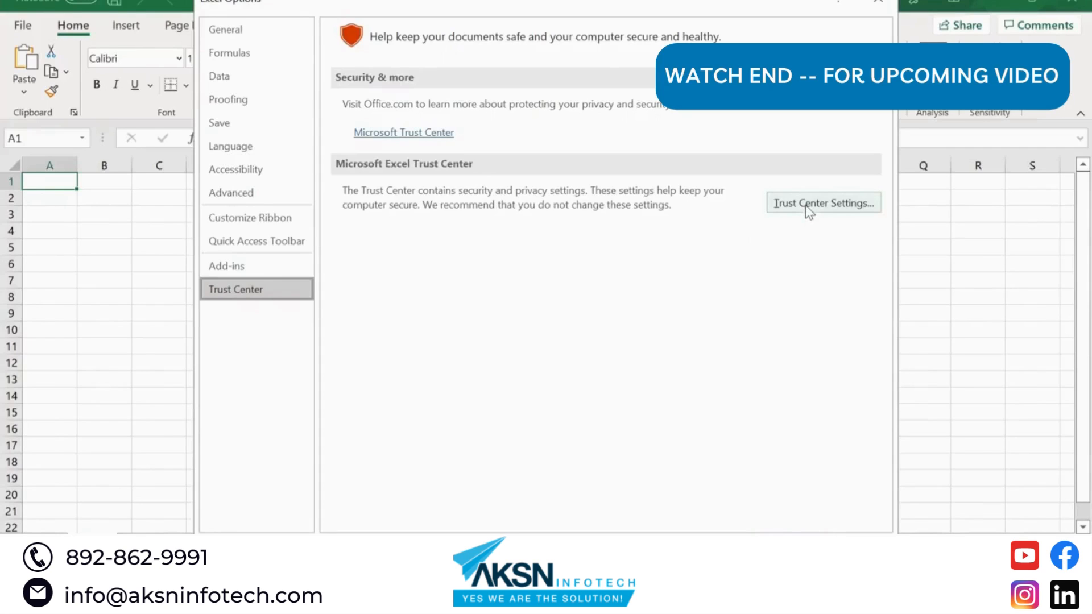
{"action": "left_click", "coordinate": [810, 211]}
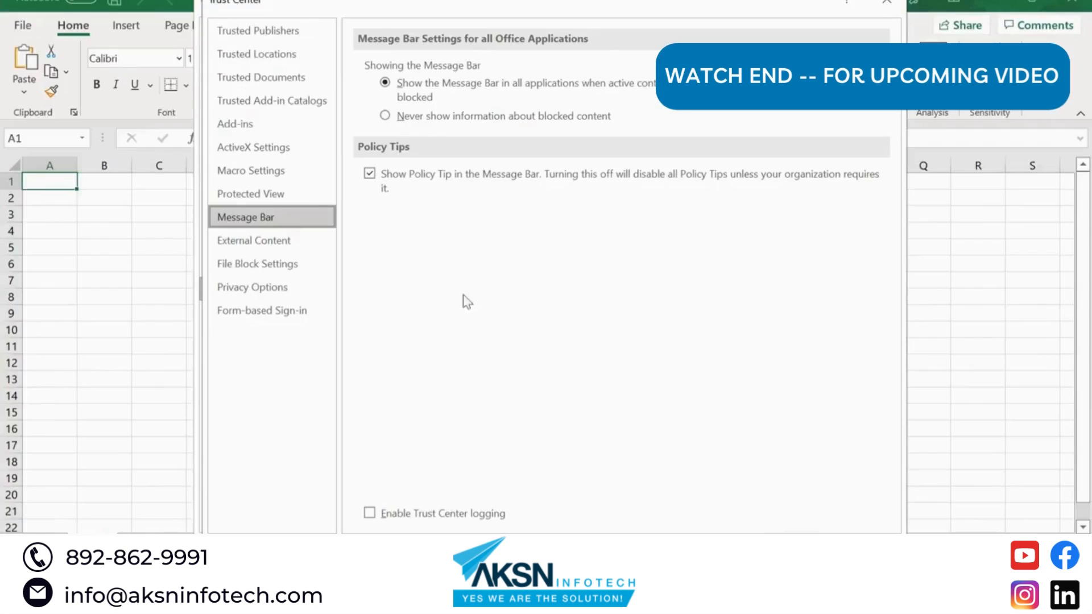
{"action": "left_click", "coordinate": [268, 58]}
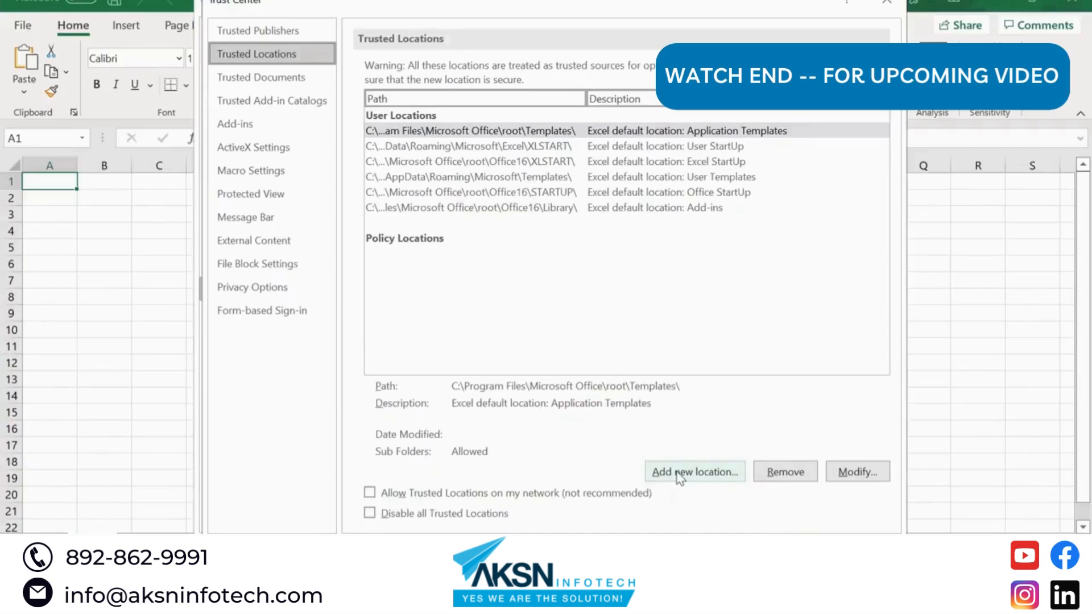
{"action": "left_click", "coordinate": [677, 473]}
{"action": "type", "text": "C:\\Tal"}
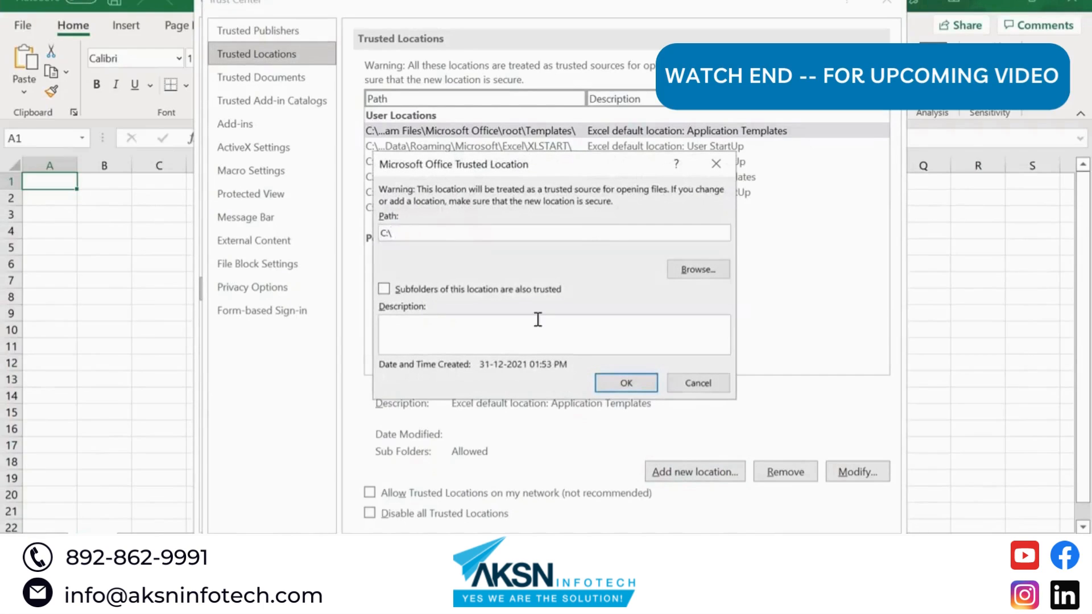
{"action": "type", "text": "lyPrime\\Data"}
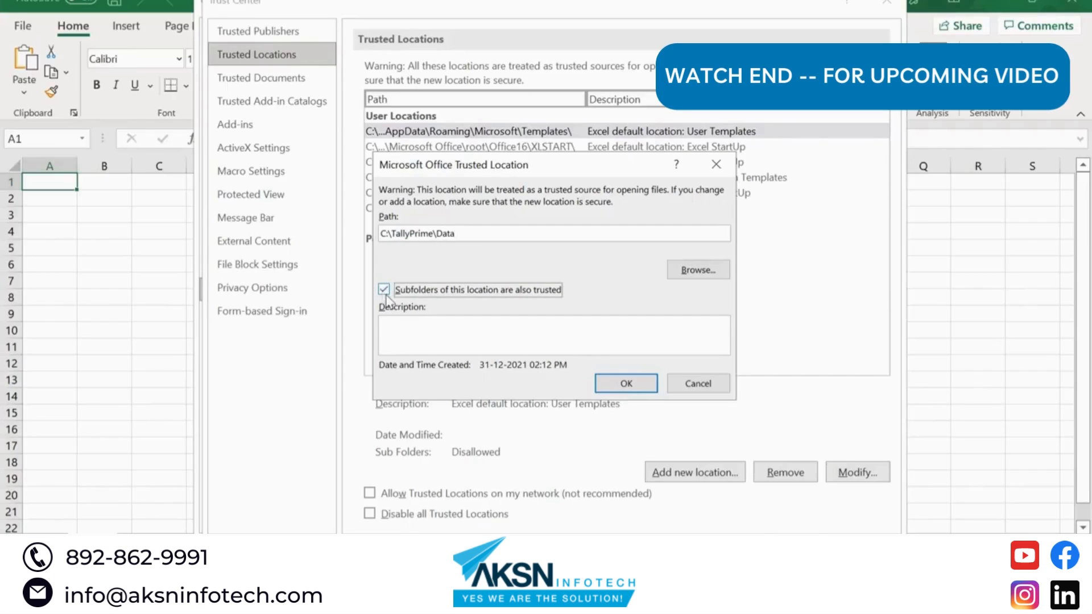
{"action": "left_click", "coordinate": [384, 290]}
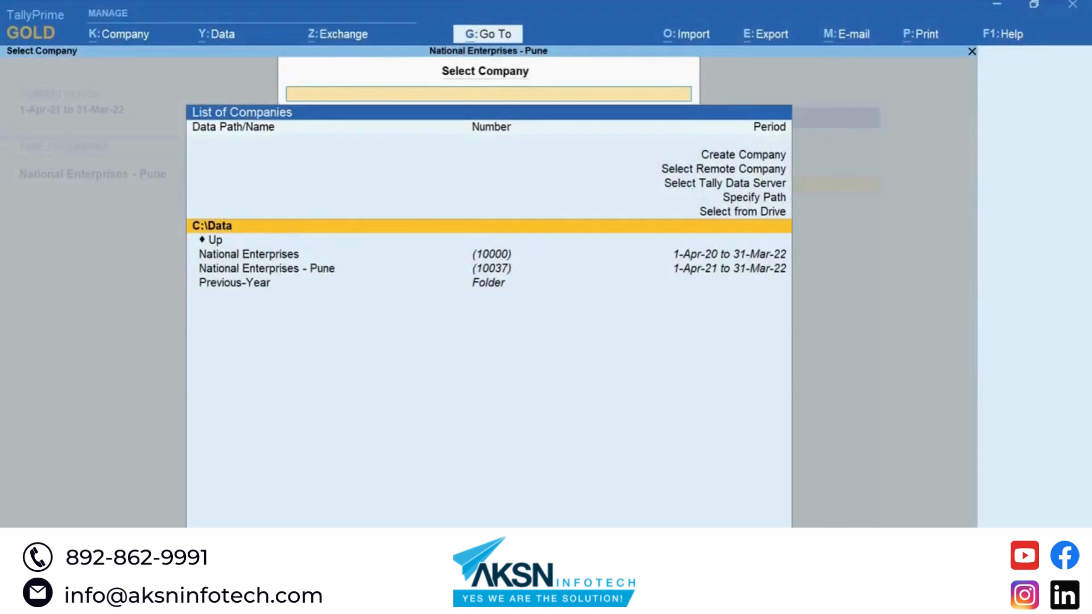
Step: Select National Enterprises and log in with the administrator username and password
{"action": "key", "text": "Down"}
{"action": "key", "text": "Down"}
{"action": "key", "text": "Return"}
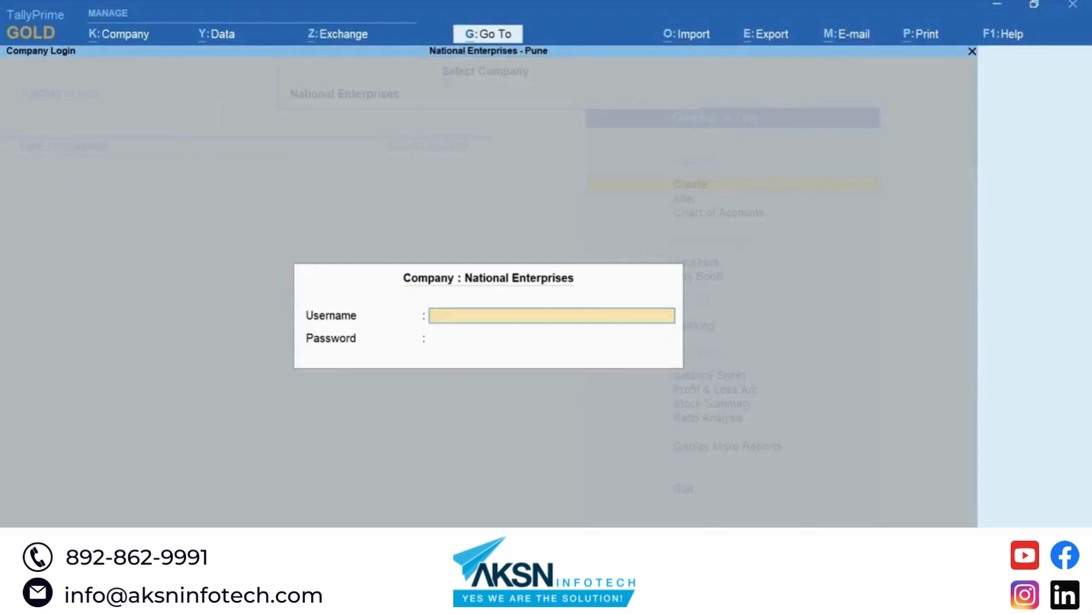
{"action": "type", "text": "admin"}
{"action": "key", "text": "Return"}
{"action": "type", "text": "admin"}
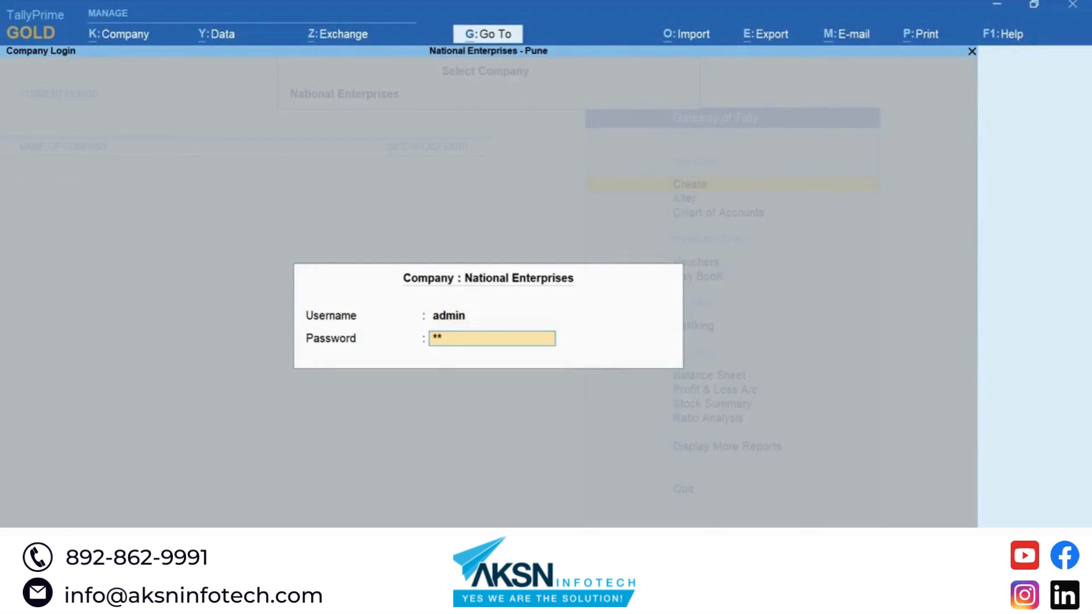
{"action": "key", "text": "Return"}
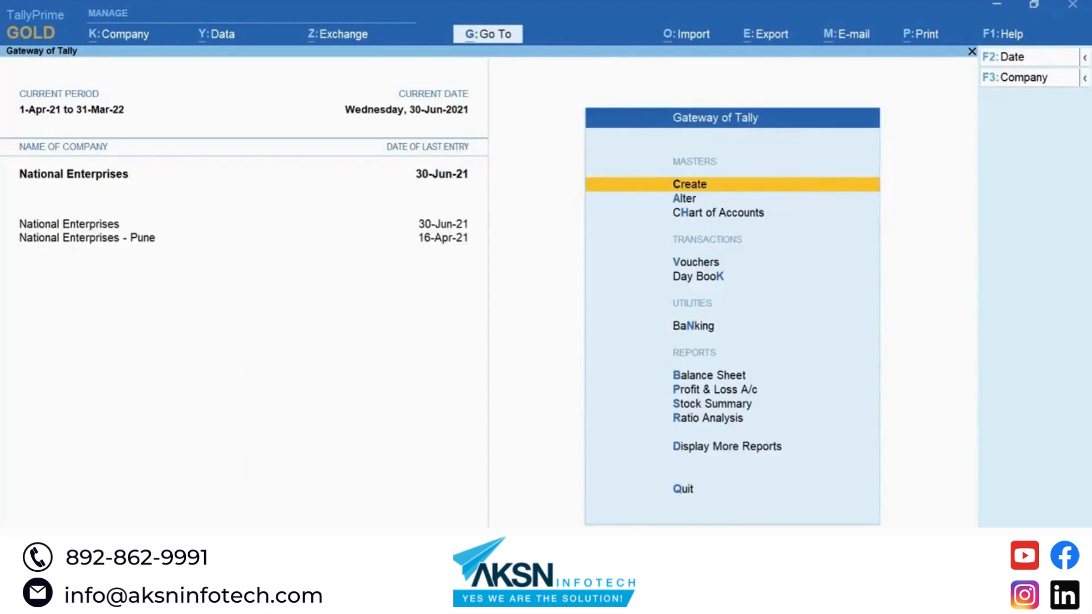
Step: Open Company > User Roles to list the company's security levels
{"action": "key", "text": "alt+k"}
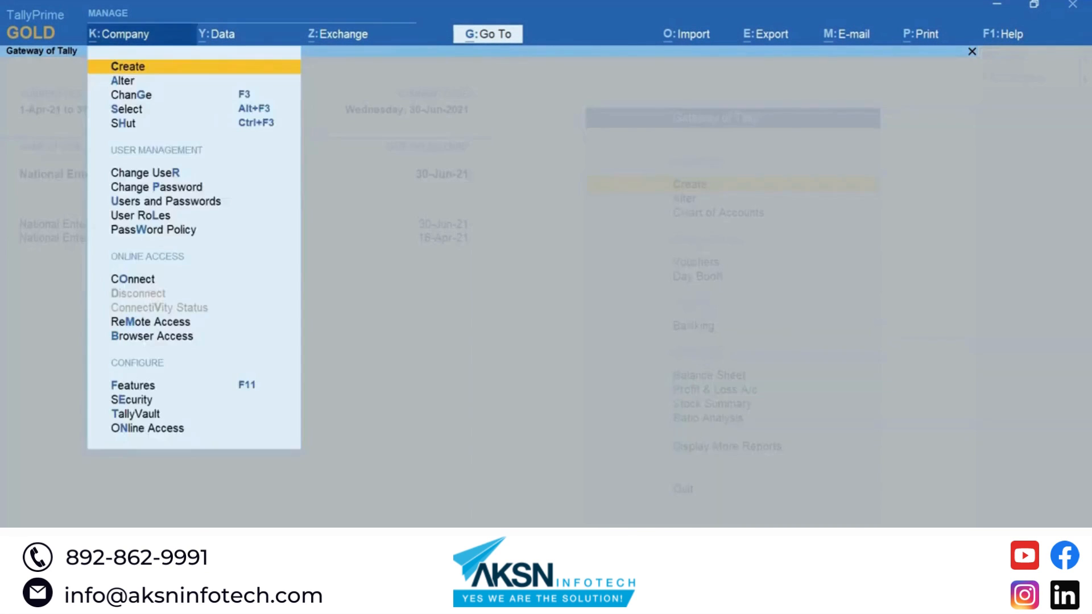
{"action": "key", "text": "Down"}
{"action": "key", "text": "Down"}
{"action": "key", "text": "Down"}
{"action": "key", "text": "Down"}
{"action": "key", "text": "Down"}
{"action": "key", "text": "Down"}
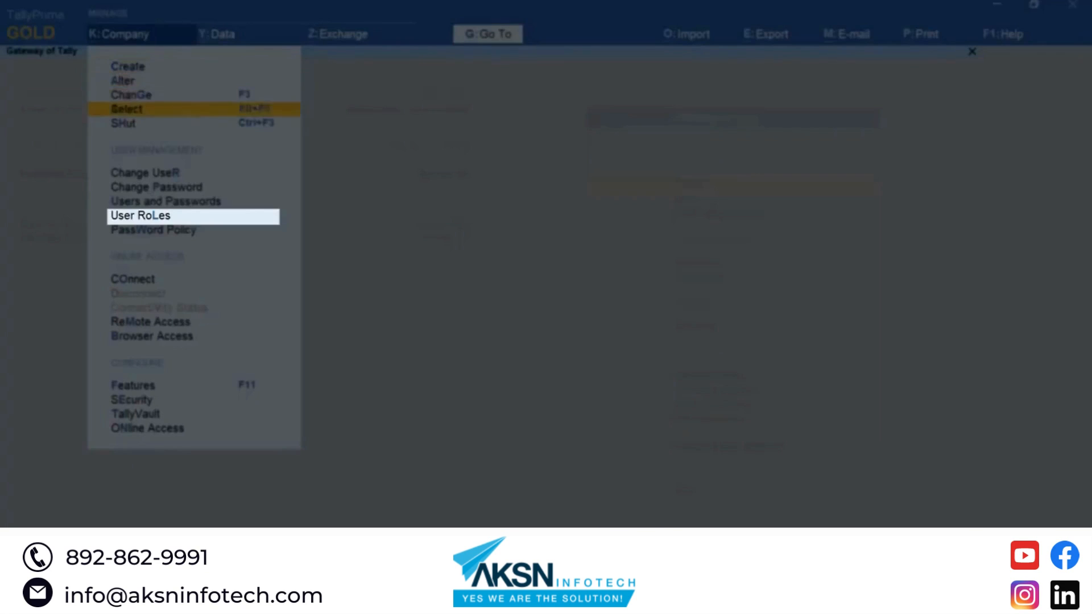
{"action": "key", "text": "Down"}
{"action": "key", "text": "Down"}
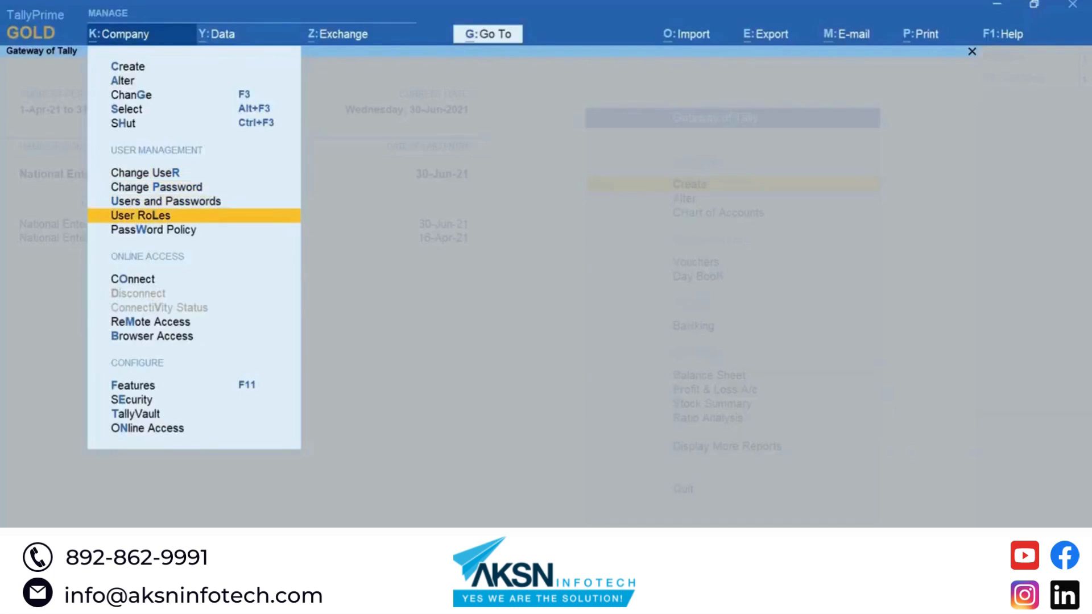
{"action": "key", "text": "Return"}
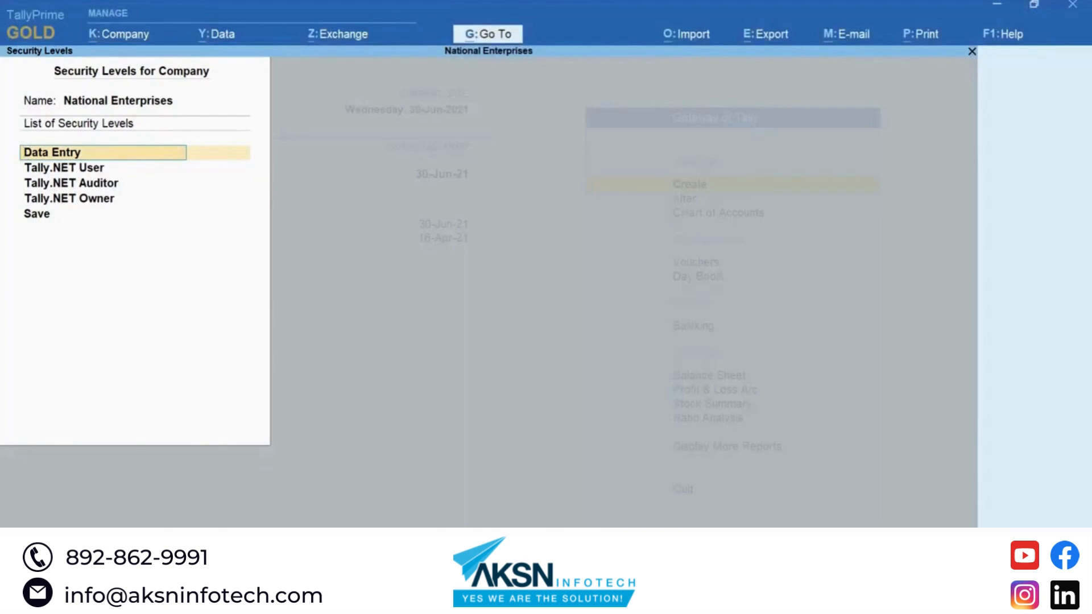
Step: Set the Data Entry level's 'Allow to save report views' to No, accept it, and close the list
{"action": "key", "text": "Return"}
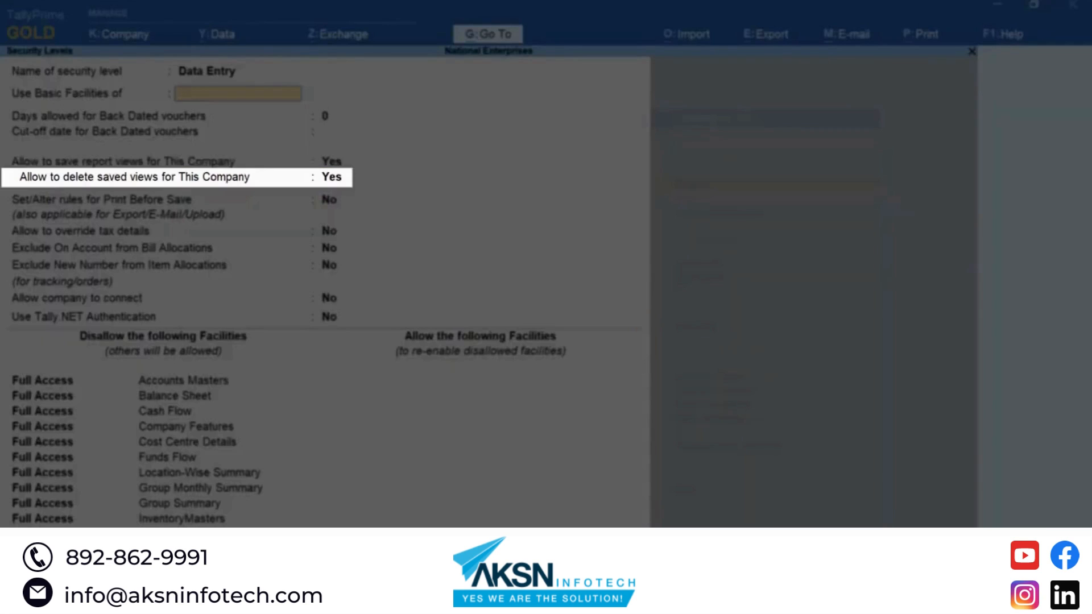
{"action": "type", "text": "No"}
{"action": "key", "text": "Return"}
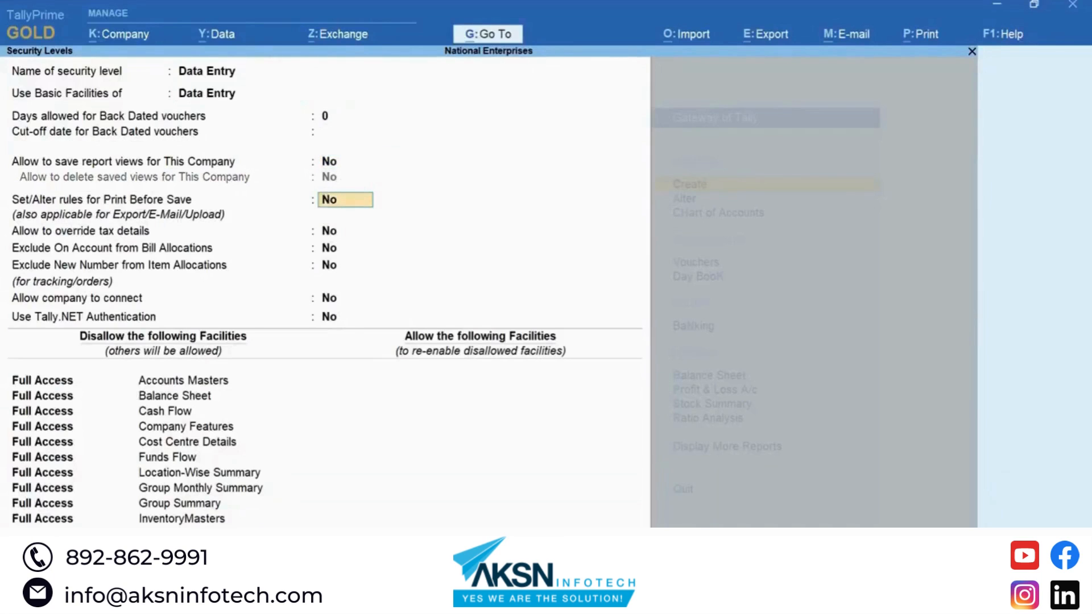
{"action": "key", "text": "ctrl+a"}
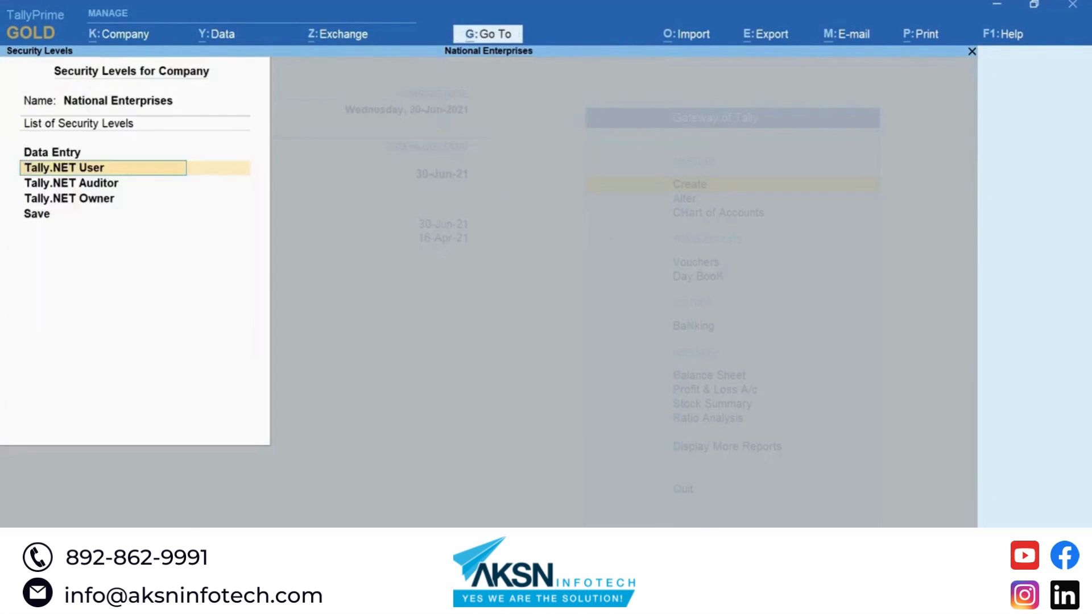
{"action": "key", "text": "ctrl"}
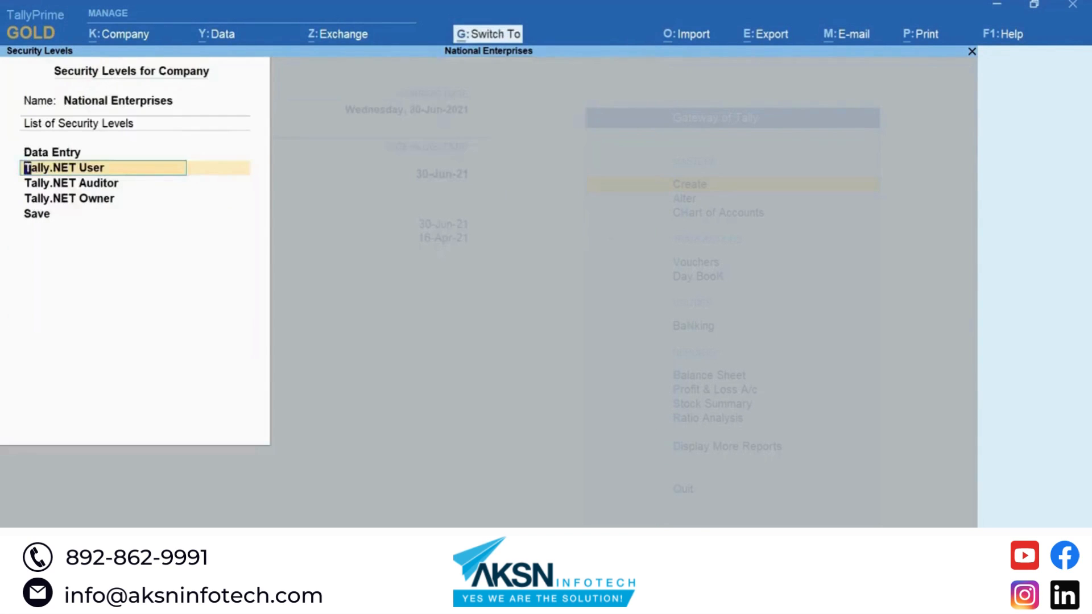
{"action": "key", "text": "ctrl+a"}
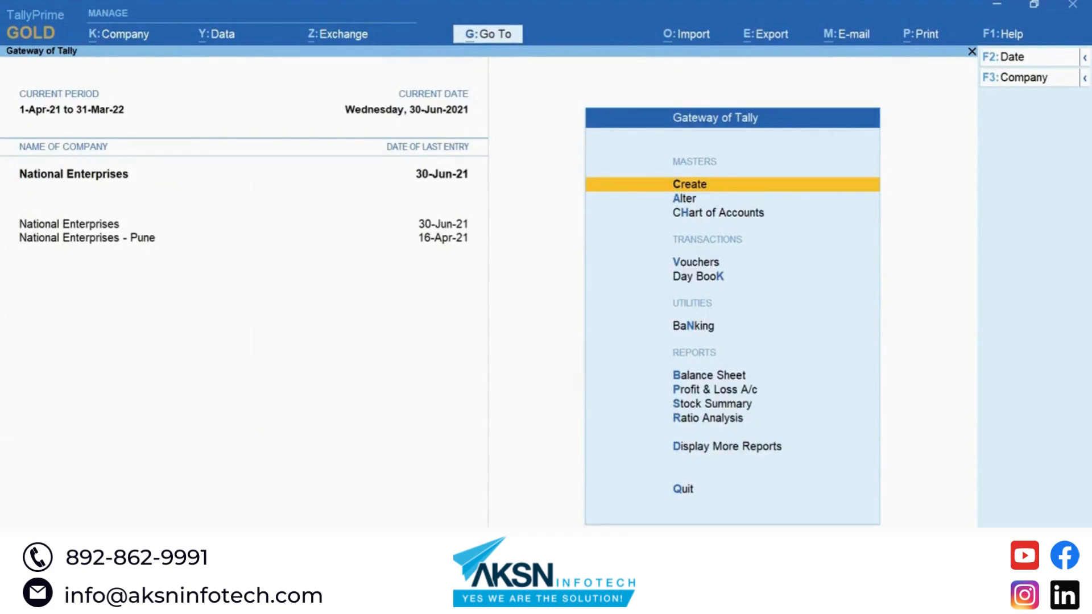
Step: Add a Data Entry-role user with a username and password via Users and Passwords, then bring up Shut Company
{"action": "key", "text": "alt+k"}
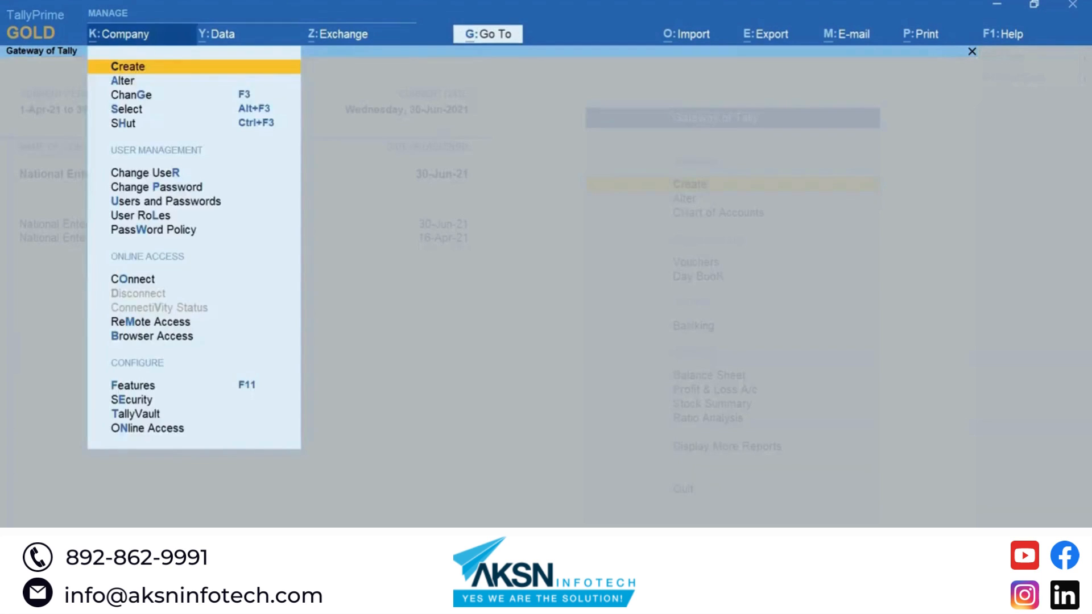
{"action": "key", "text": "Down"}
{"action": "key", "text": "Down"}
{"action": "key", "text": "Down"}
{"action": "key", "text": "Down"}
{"action": "key", "text": "Down"}
{"action": "key", "text": "Down"}
{"action": "key", "text": "Down"}
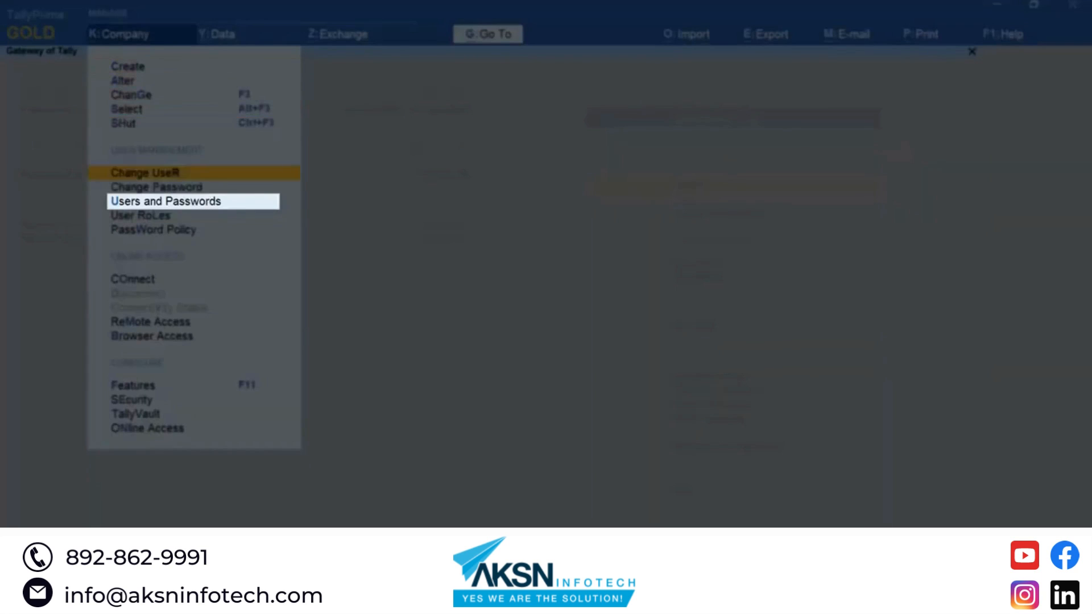
{"action": "key", "text": "Return"}
{"action": "key", "text": "Down"}
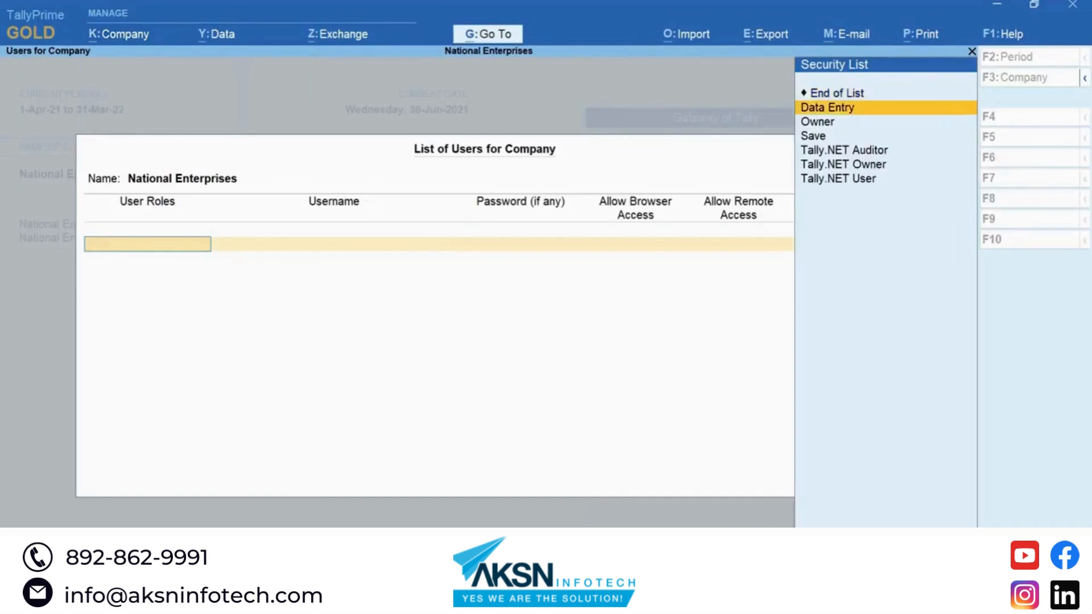
{"action": "key", "text": "Return"}
{"action": "type", "text": "Mahesh"}
{"action": "key", "text": "Return"}
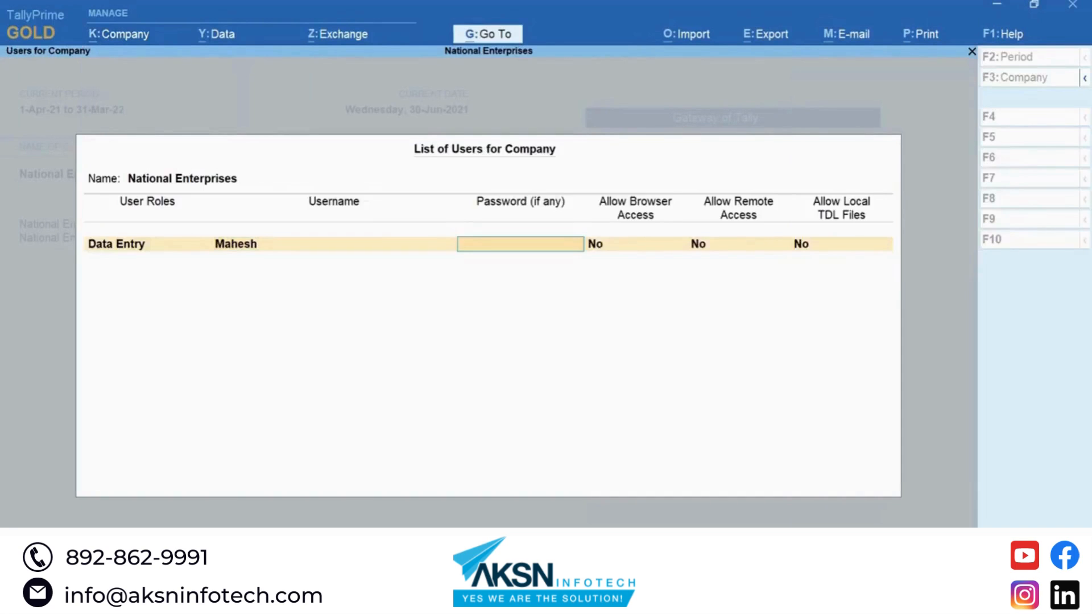
{"action": "type", "text": "*****"}
{"action": "key", "text": "Return"}
{"action": "key", "text": "Return"}
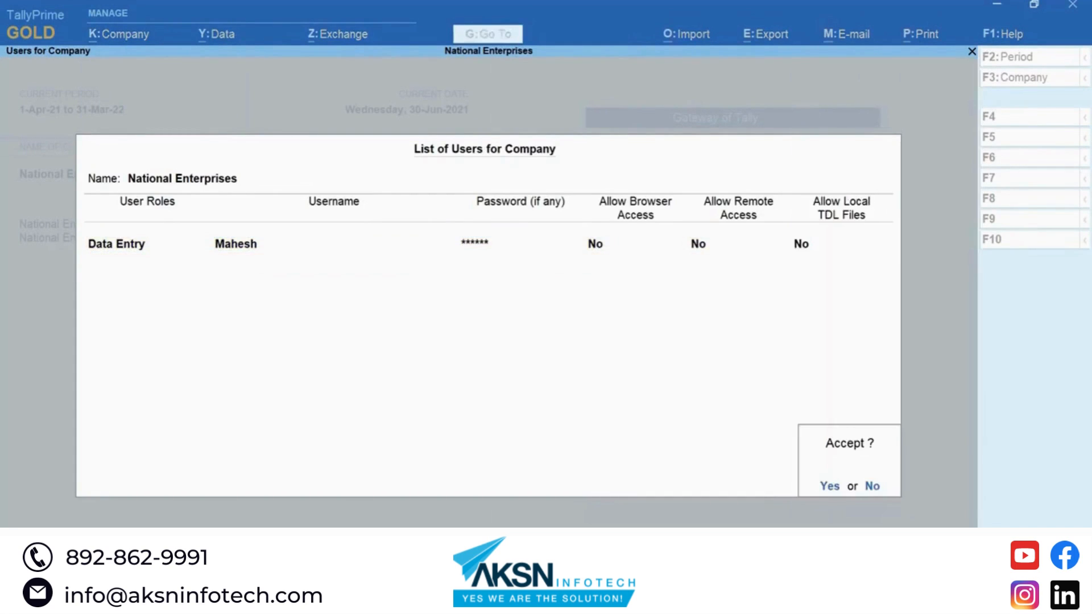
{"action": "key", "text": "Return"}
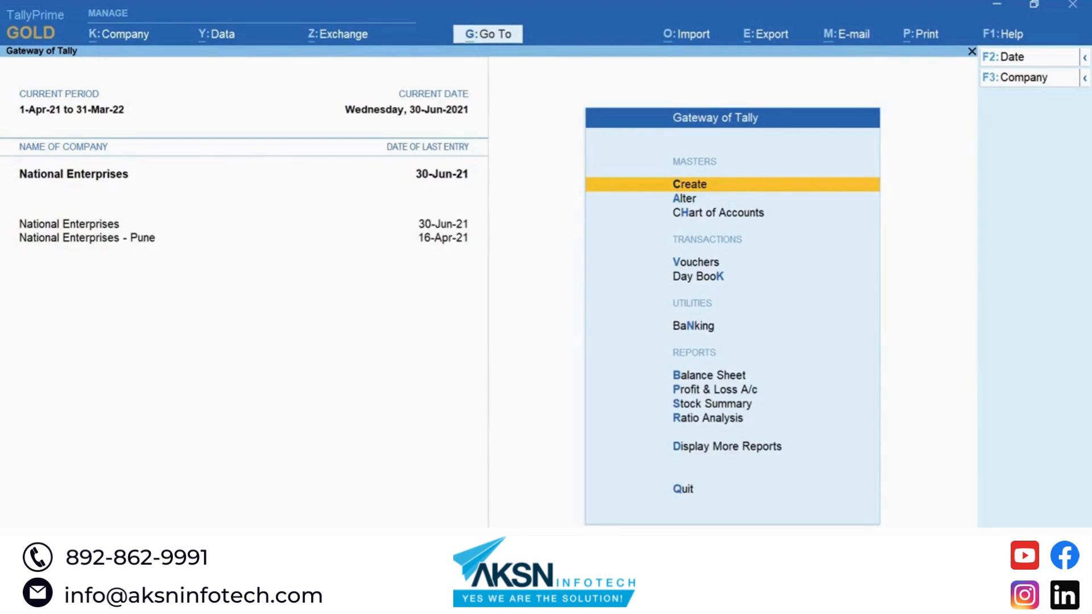
{"action": "key", "text": "alt+k"}
{"action": "key", "text": "Down"}
{"action": "key", "text": "Down"}
{"action": "key", "text": "Down"}
{"action": "key", "text": "Down"}
Step: Shut National Enterprises and bring up the list of companies to load
{"action": "key", "text": "Return"}
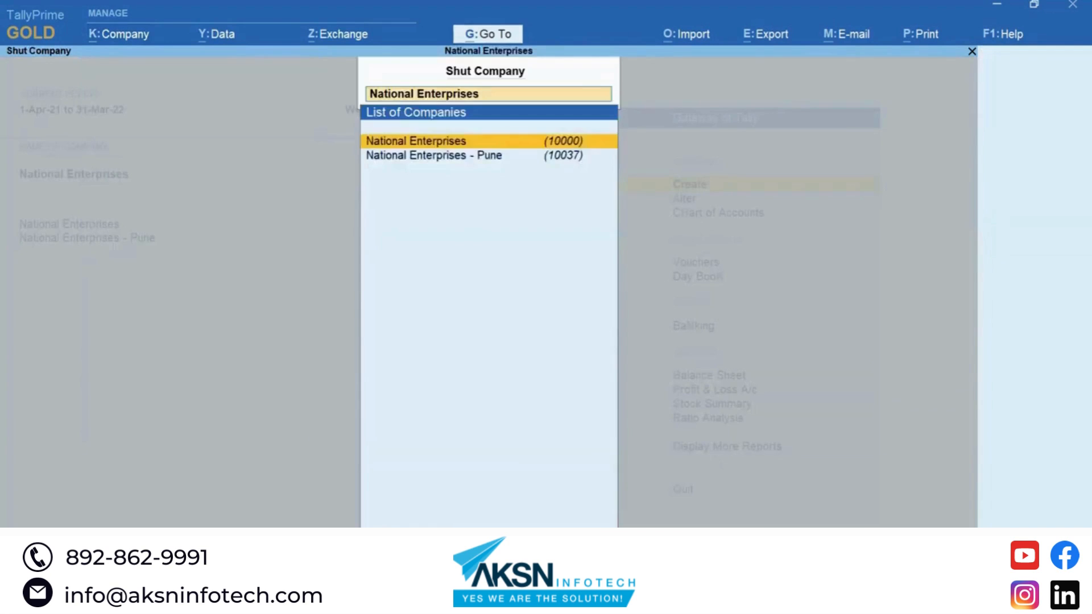
{"action": "key", "text": "Return"}
{"action": "key", "text": "alt+k"}
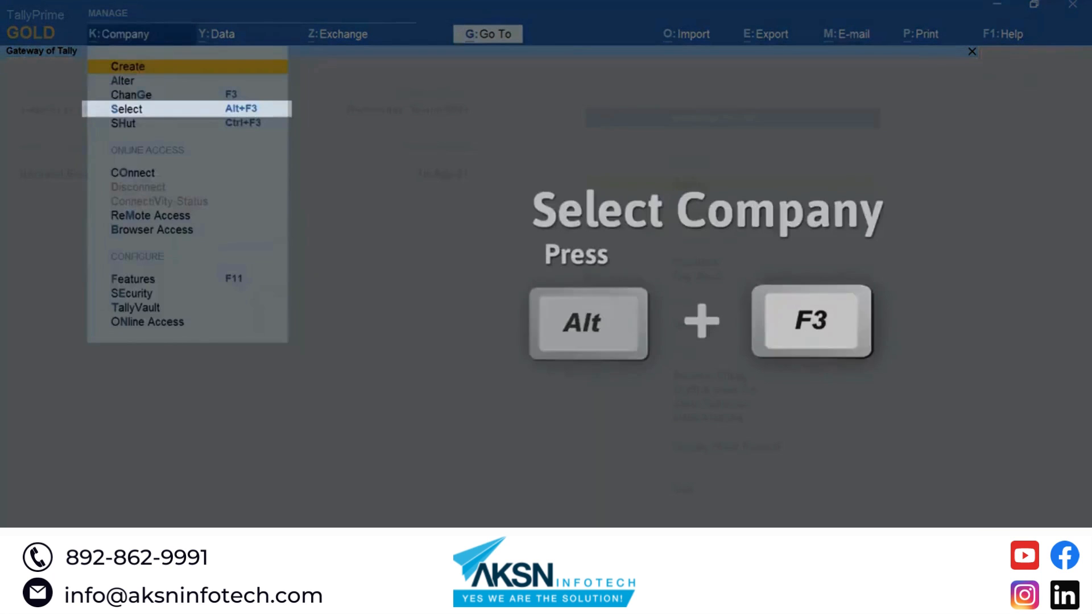
{"action": "key", "text": "Down"}
{"action": "key", "text": "Down"}
{"action": "key", "text": "Down"}
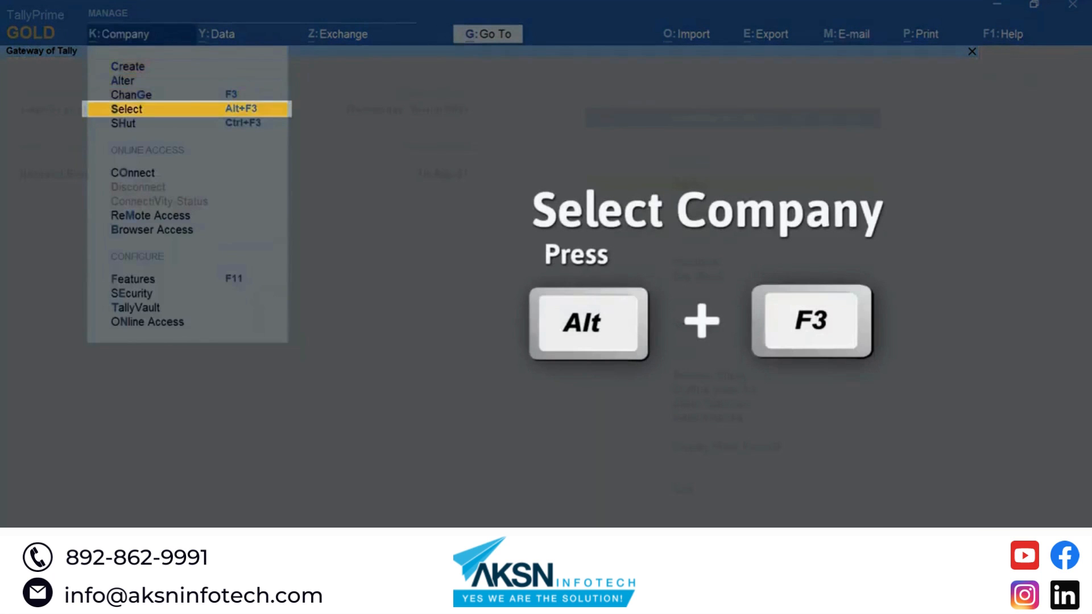
{"action": "key", "text": "Return"}
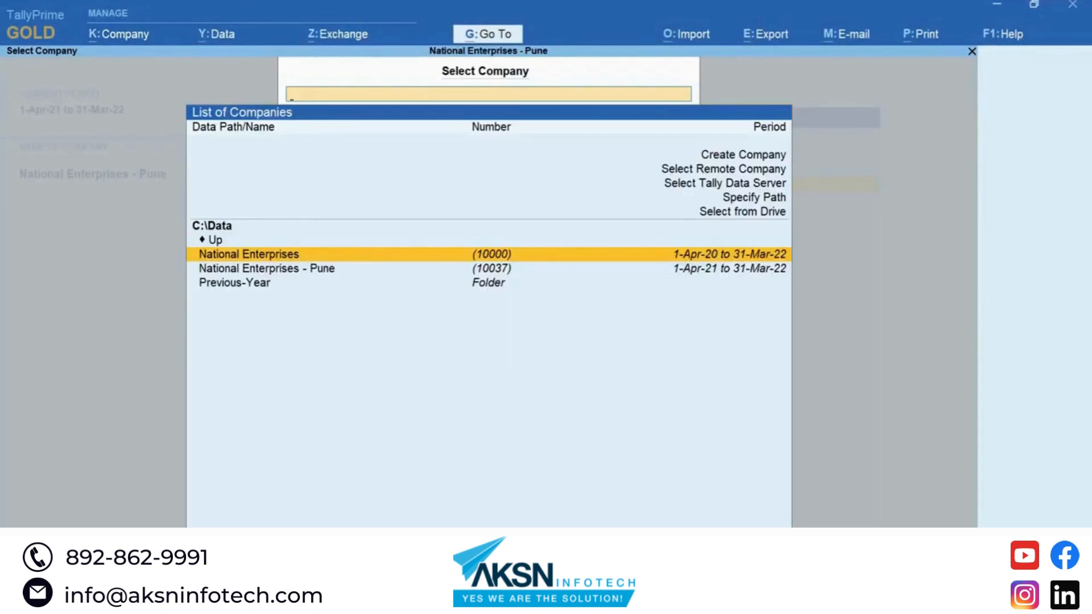
Step: Load National Enterprises and log in with the new Data Entry user's credentials
{"action": "key", "text": "Return"}
{"action": "type", "text": "Mahesh"}
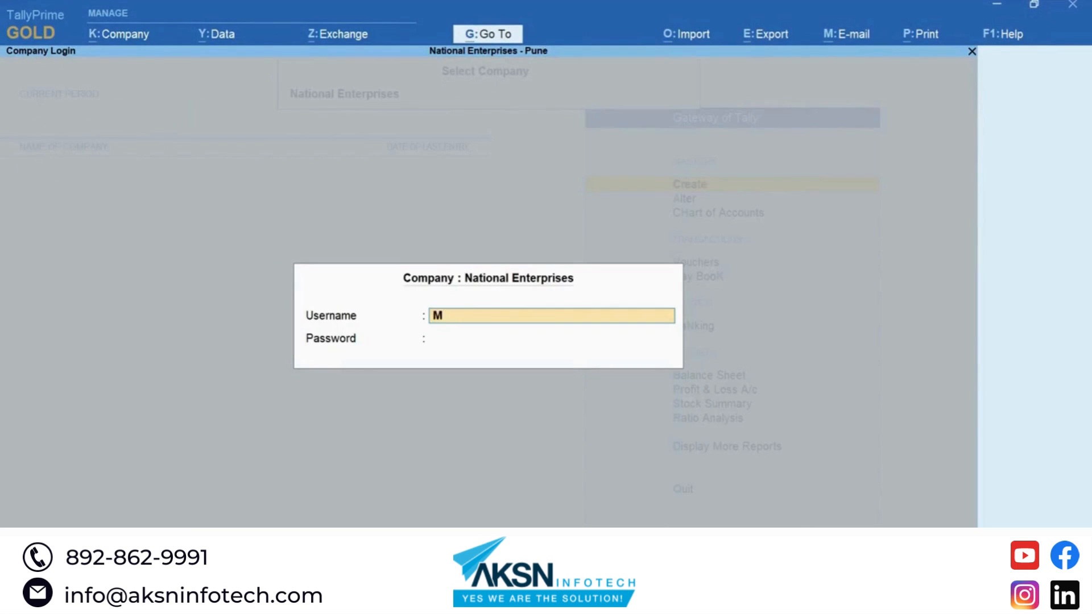
{"action": "key", "text": "Return"}
{"action": "type", "text": "*****"}
{"action": "key", "text": "Return"}
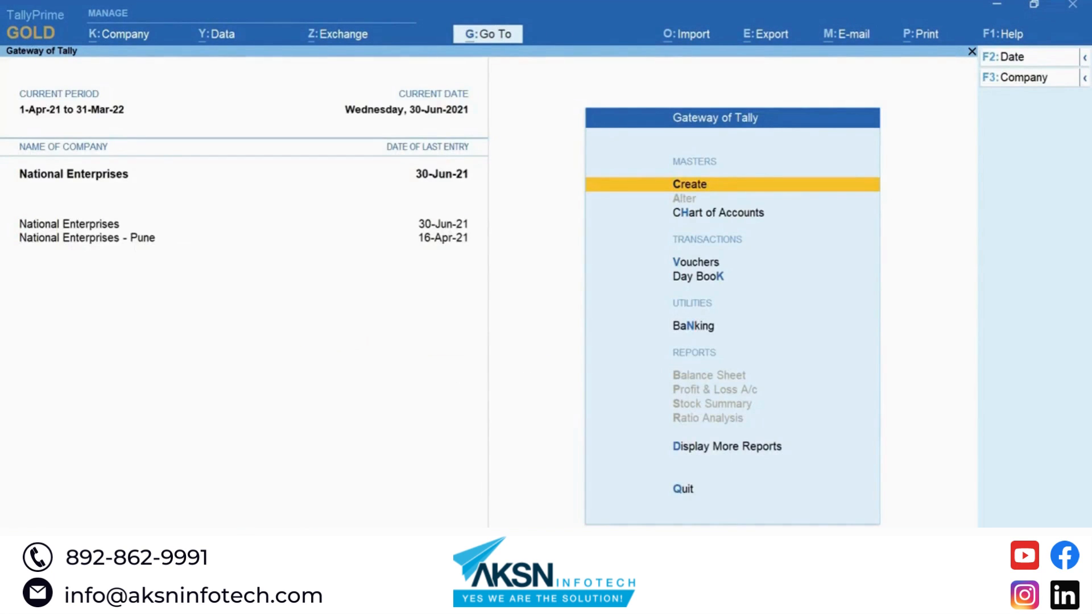
Step: Open Account Books > Sales Register and drill into June's sales vouchers
{"action": "key", "text": "Down"}
{"action": "key", "text": "Down"}
{"action": "key", "text": "Down"}
{"action": "key", "text": "Down"}
{"action": "key", "text": "Down"}
{"action": "key", "text": "Return"}
{"action": "key", "text": "Down"}
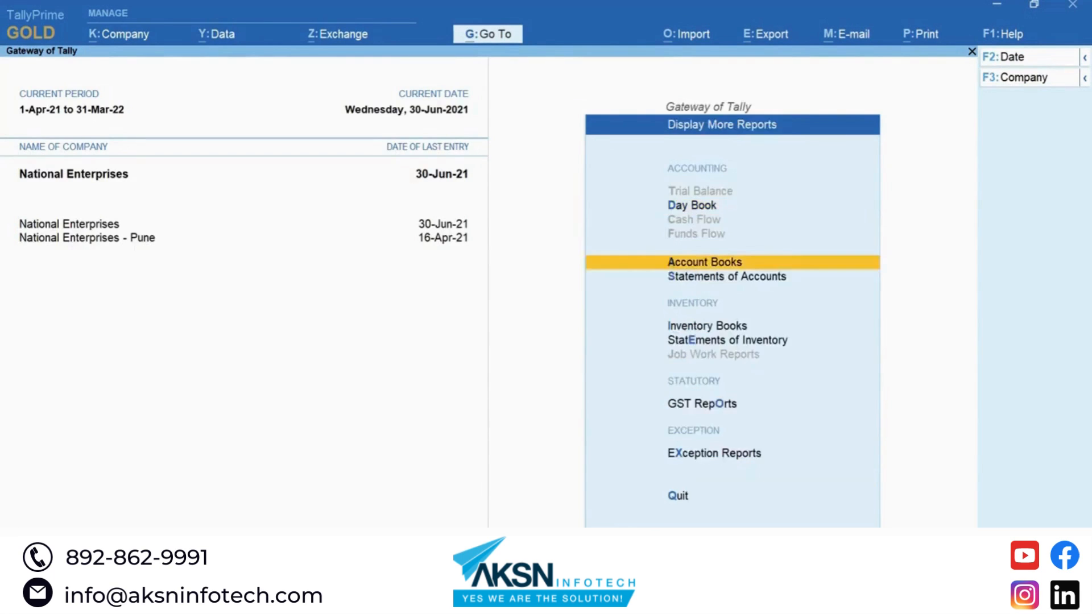
{"action": "key", "text": "Return"}
{"action": "key", "text": "Down"}
{"action": "key", "text": "Down"}
{"action": "key", "text": "Down"}
{"action": "key", "text": "Down"}
{"action": "key", "text": "Down"}
{"action": "key", "text": "Down"}
{"action": "key", "text": "Return"}
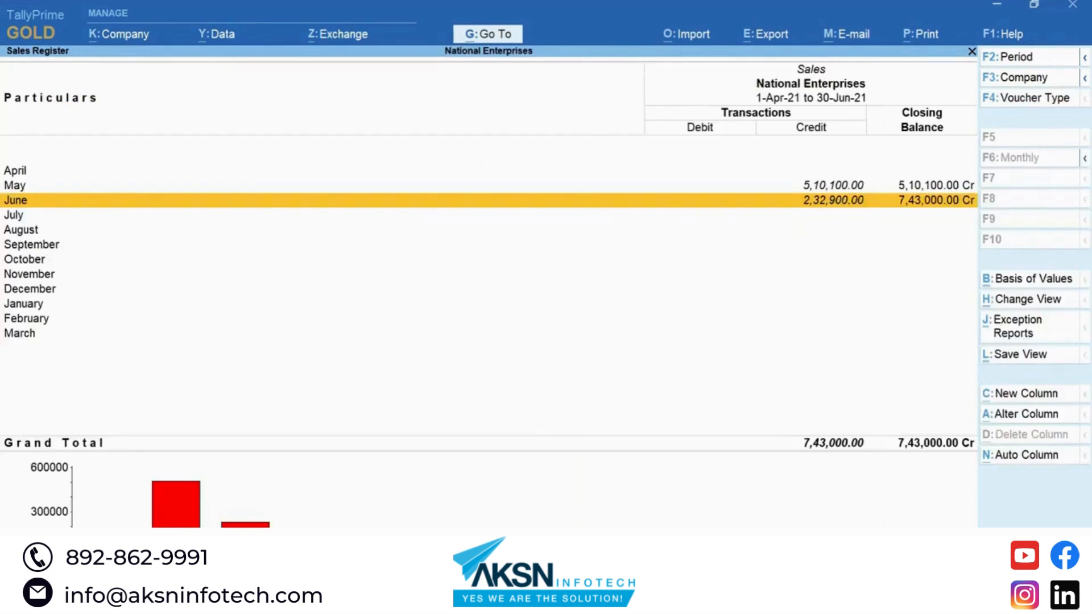
{"action": "key", "text": "Return"}
Step: Try deleting the saved 'Sales Register for June' view and dismiss the No Access error
{"action": "key", "text": "ctrl+h"}
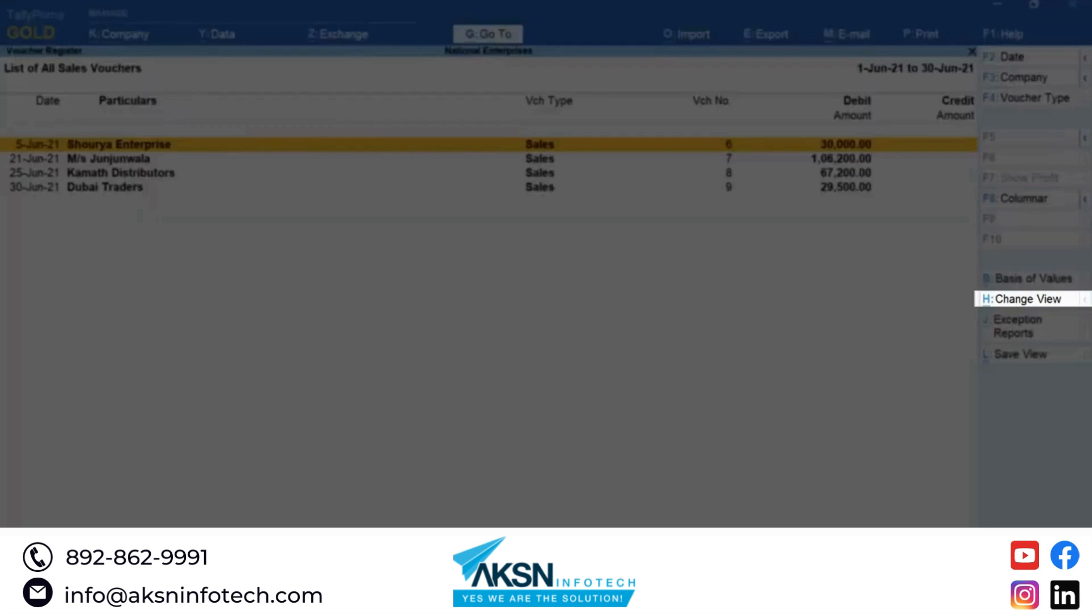
{"action": "key", "text": "ctrl+h"}
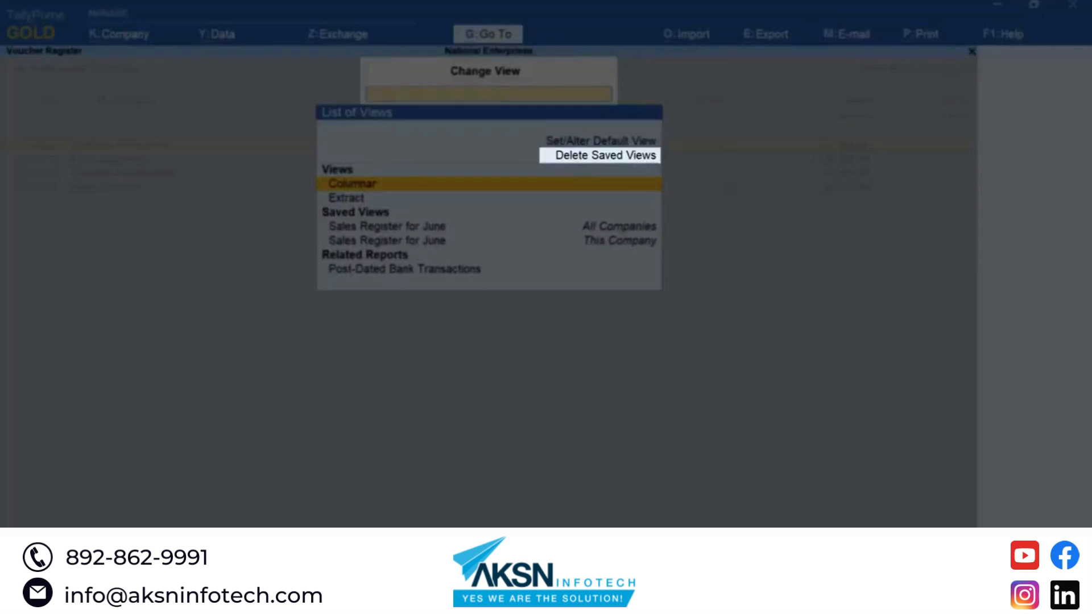
{"action": "key", "text": "Up"}
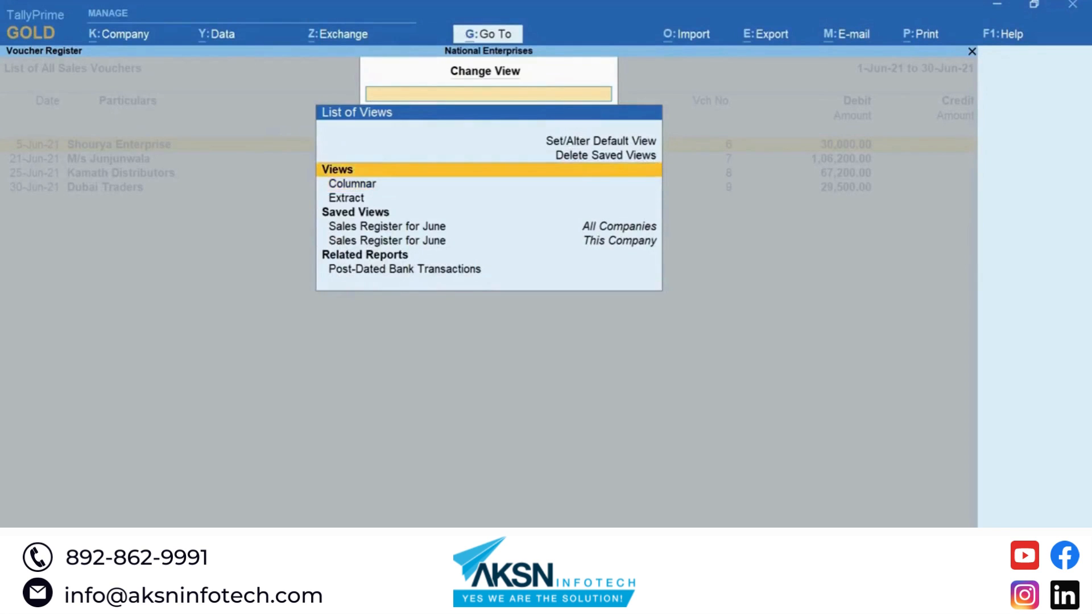
{"action": "key", "text": "Return"}
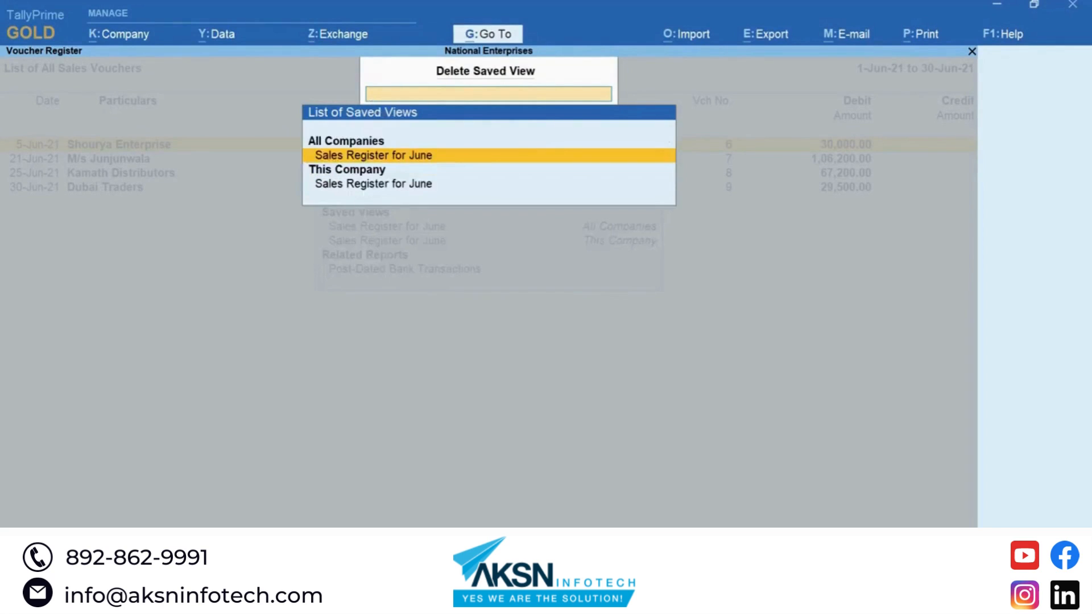
{"action": "key", "text": "Down"}
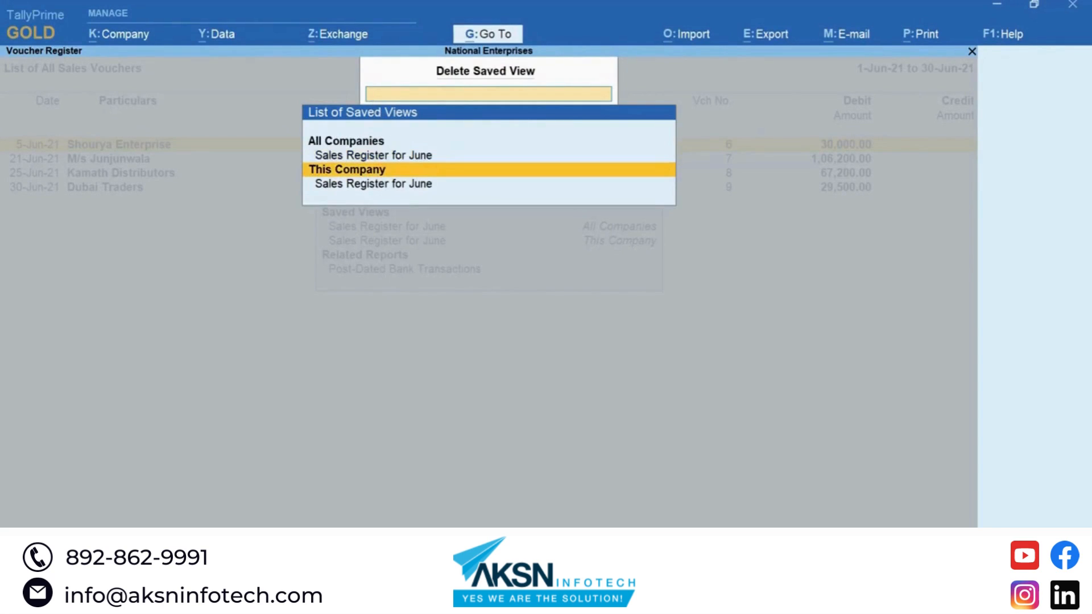
{"action": "key", "text": "Down"}
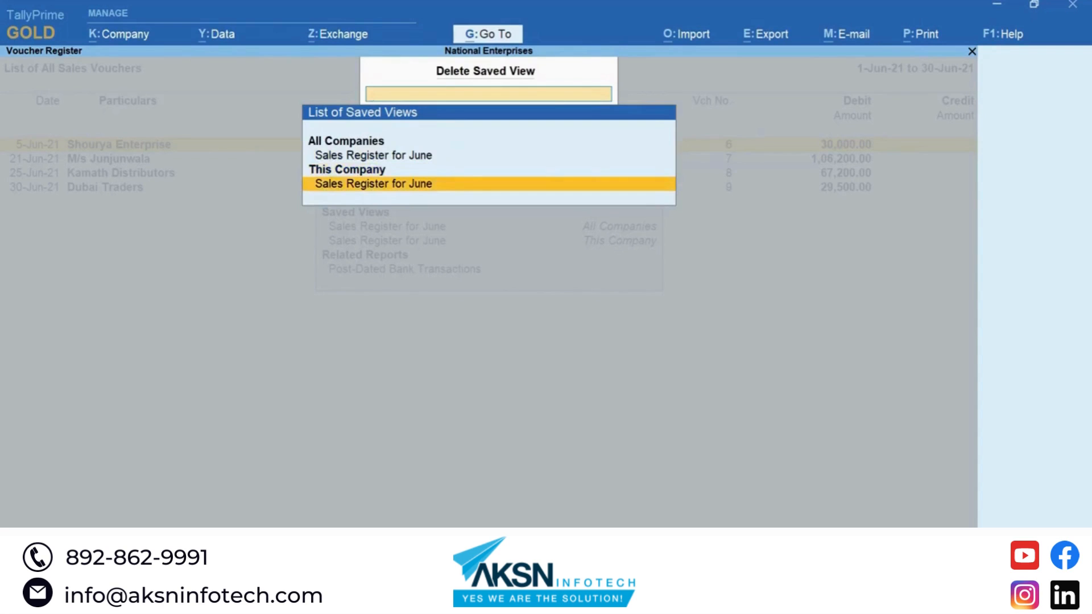
{"action": "key", "text": "Return"}
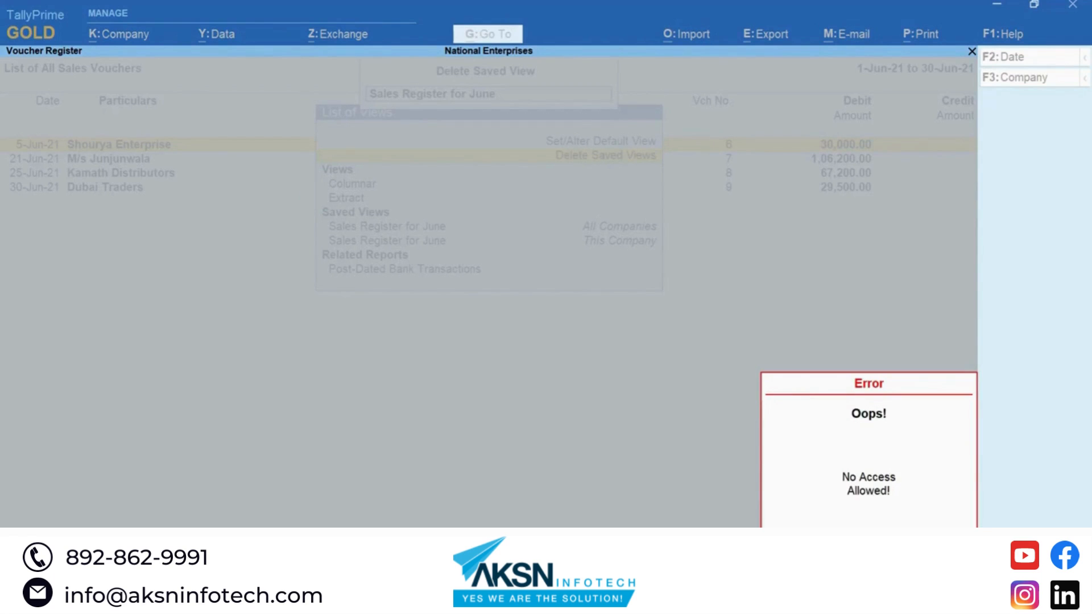
{"action": "key", "text": "Escape"}
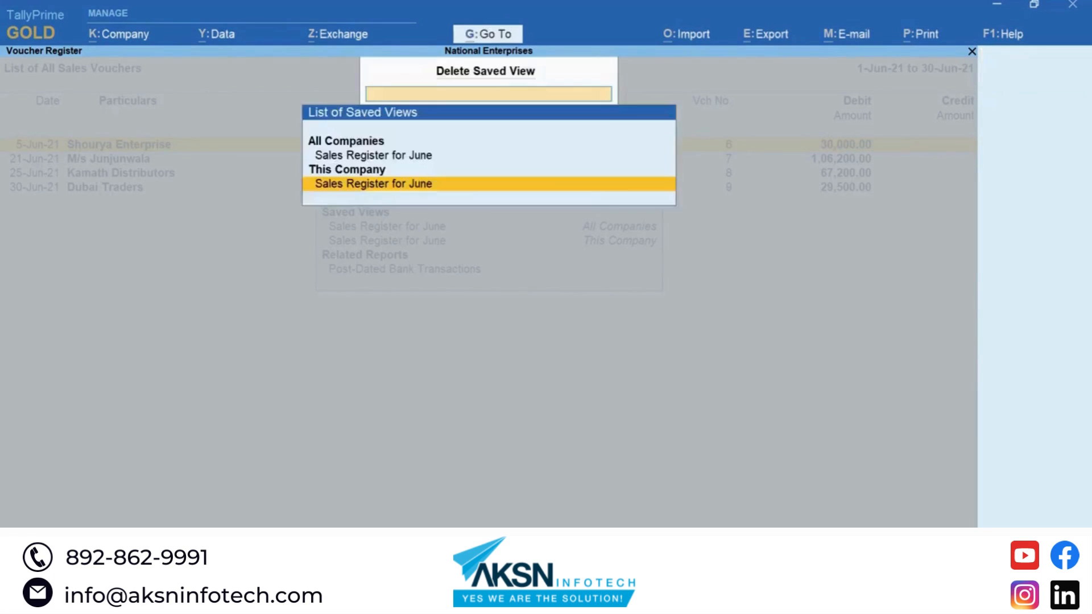
{"action": "key", "text": "Escape"}
{"action": "key", "text": "Escape"}
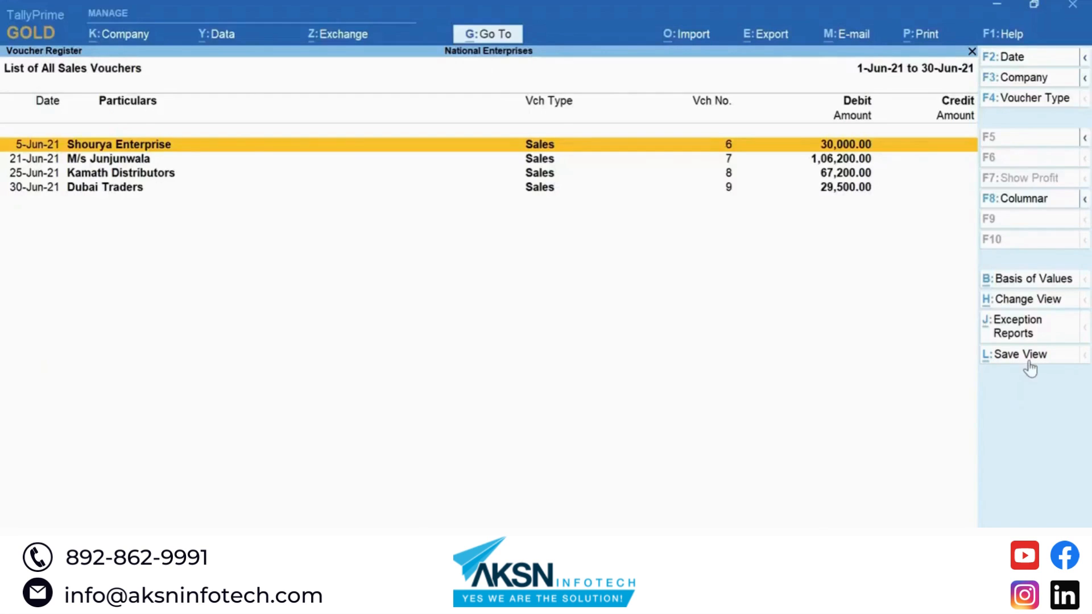
Step: Start saving the view as 'My View', not default, with additional configuration shown
{"action": "left_click", "coordinate": [1032, 364]}
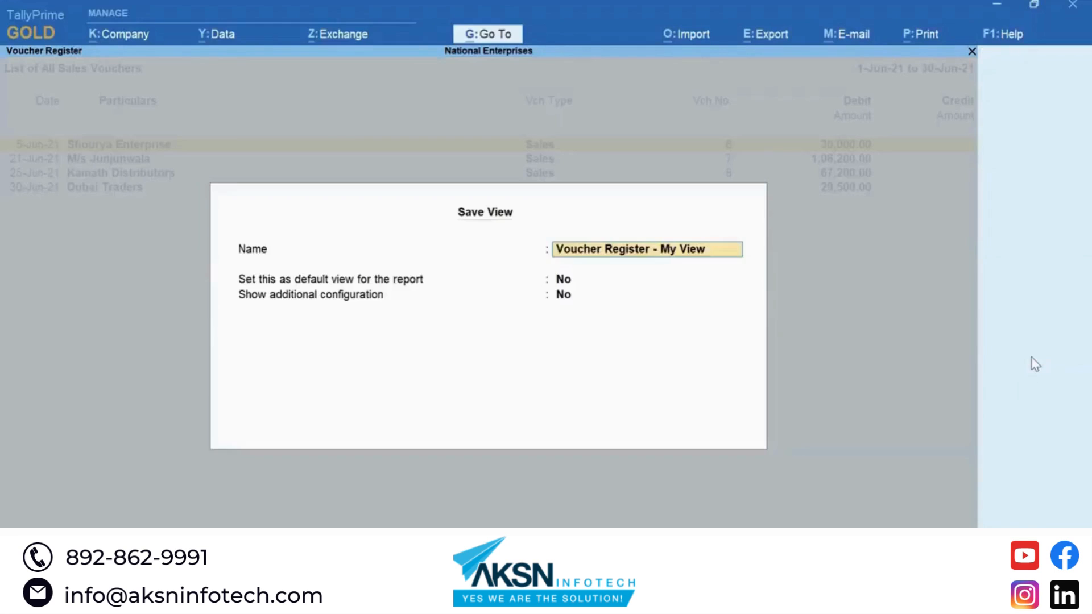
{"action": "type", "text": "My View"}
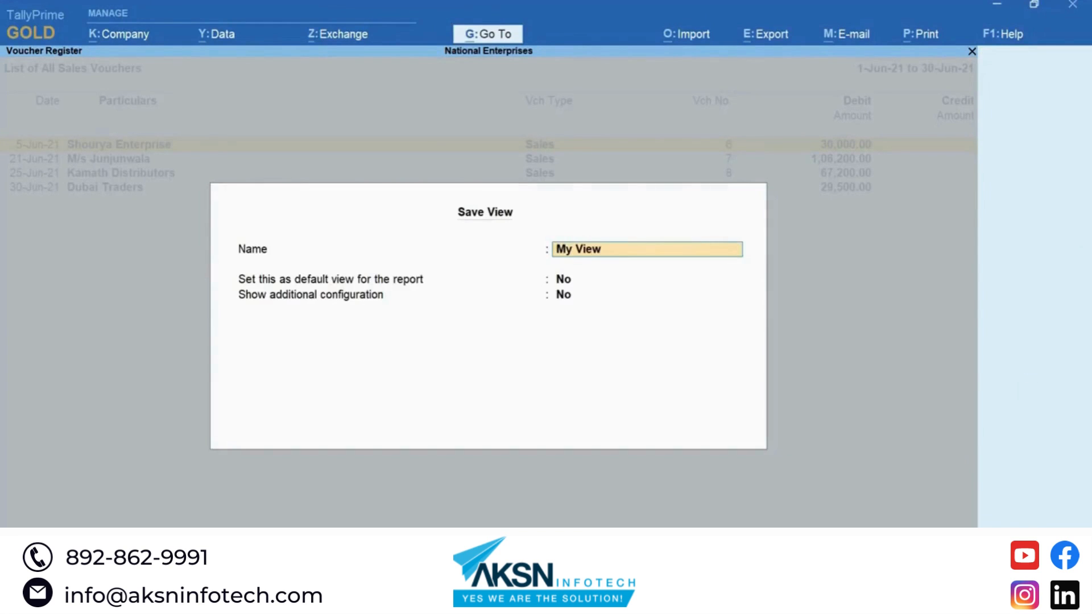
{"action": "key", "text": "Return"}
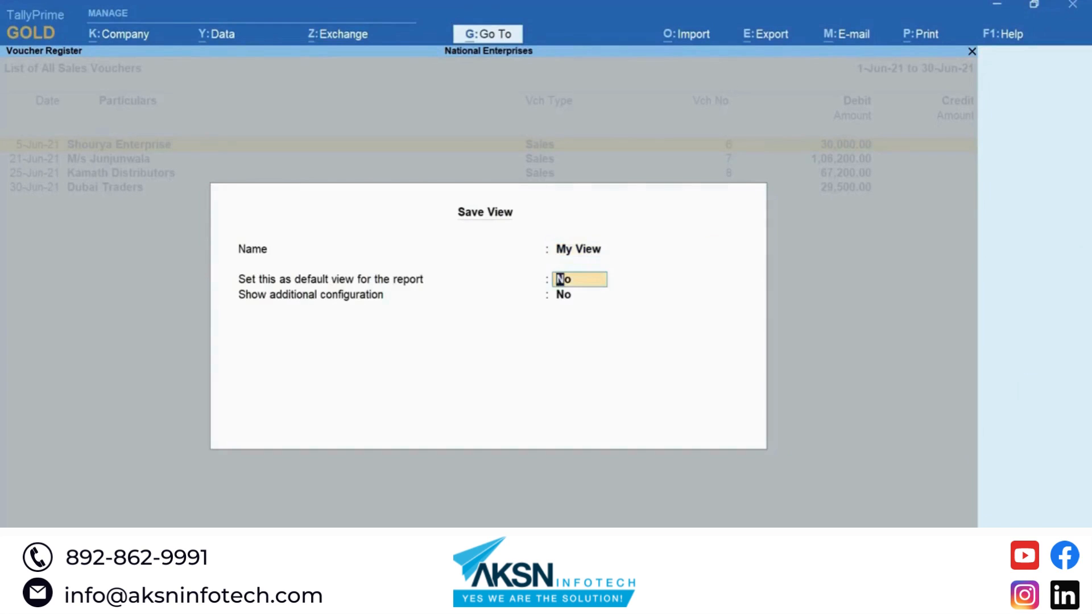
{"action": "key", "text": "Return"}
{"action": "key", "text": "y"}
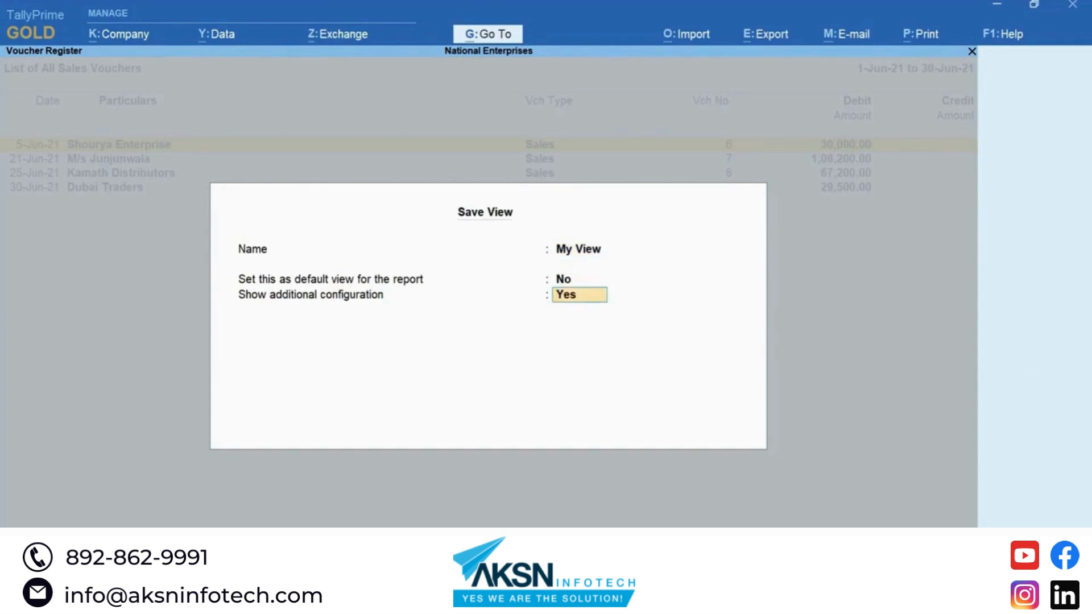
{"action": "key", "text": "Return"}
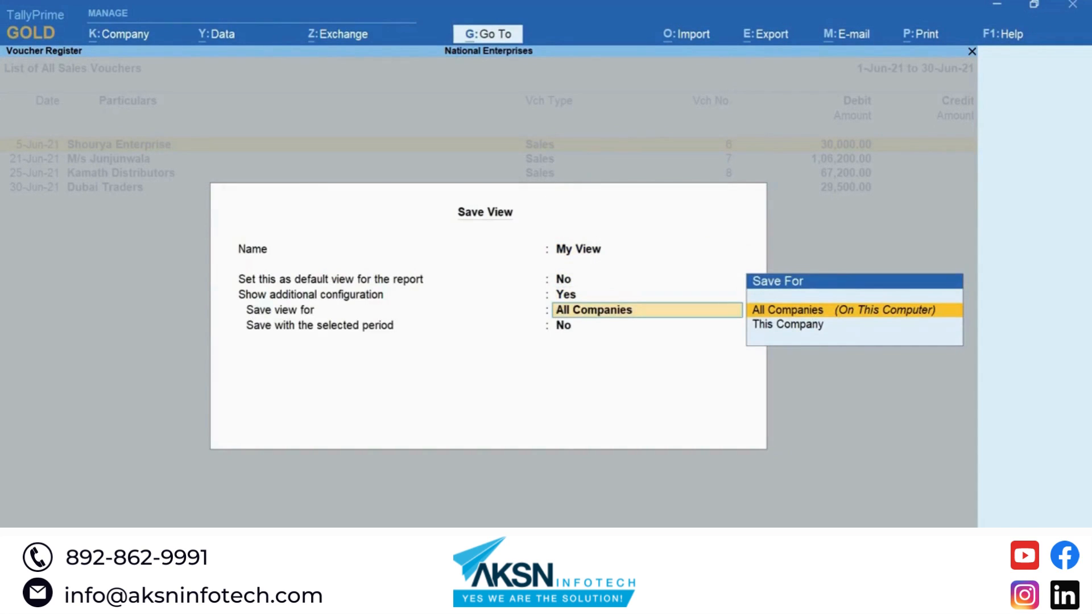
Step: Switch 'Save view for' from This Company (refused) to All Companies, without the selected period
{"action": "key", "text": "Down"}
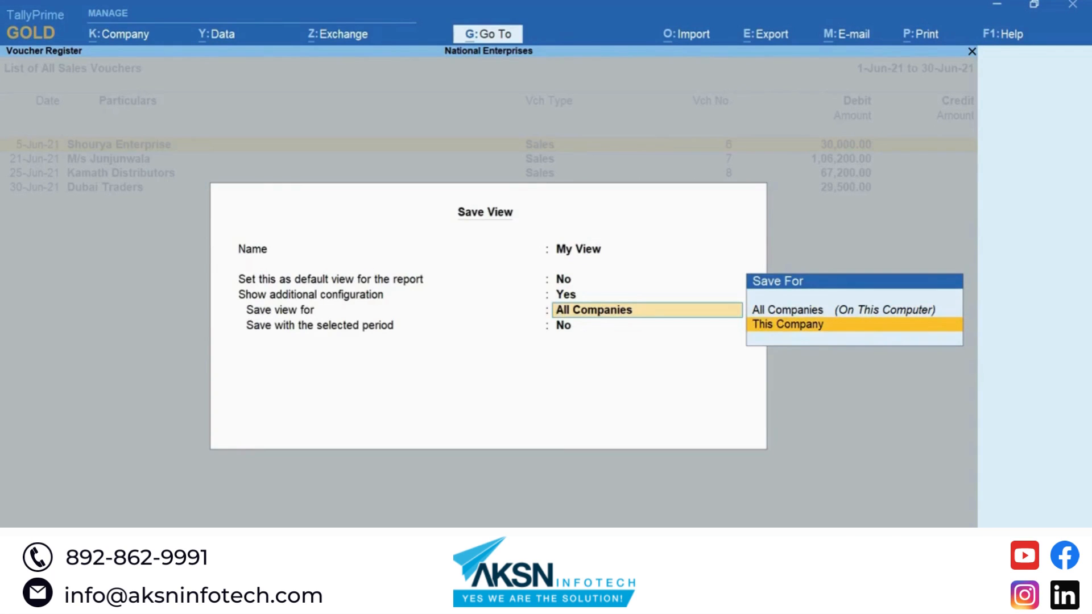
{"action": "key", "text": "Return"}
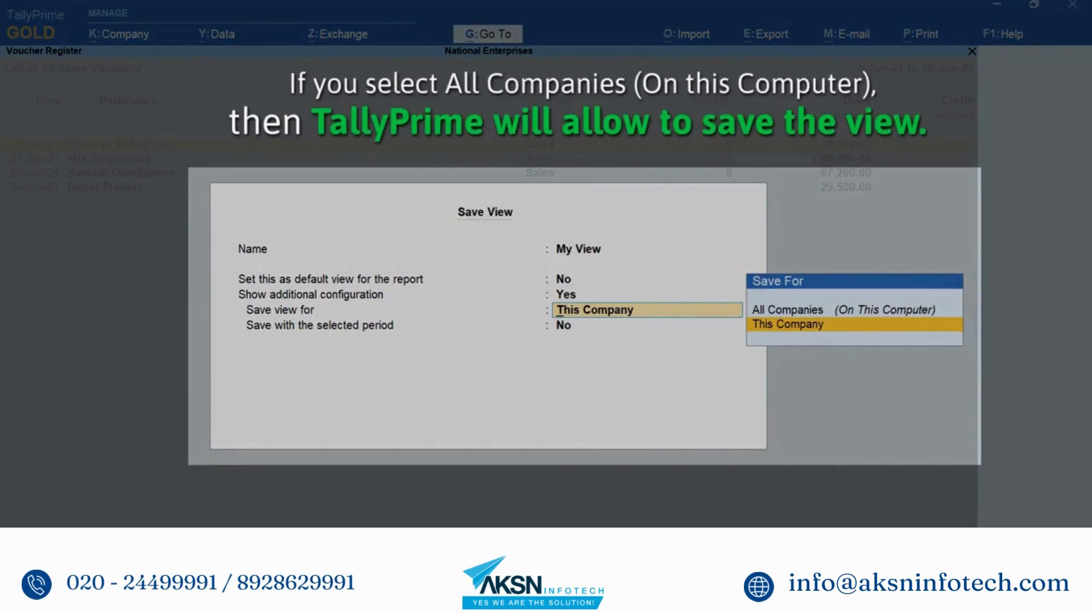
{"action": "key", "text": "Up"}
{"action": "key", "text": "Return"}
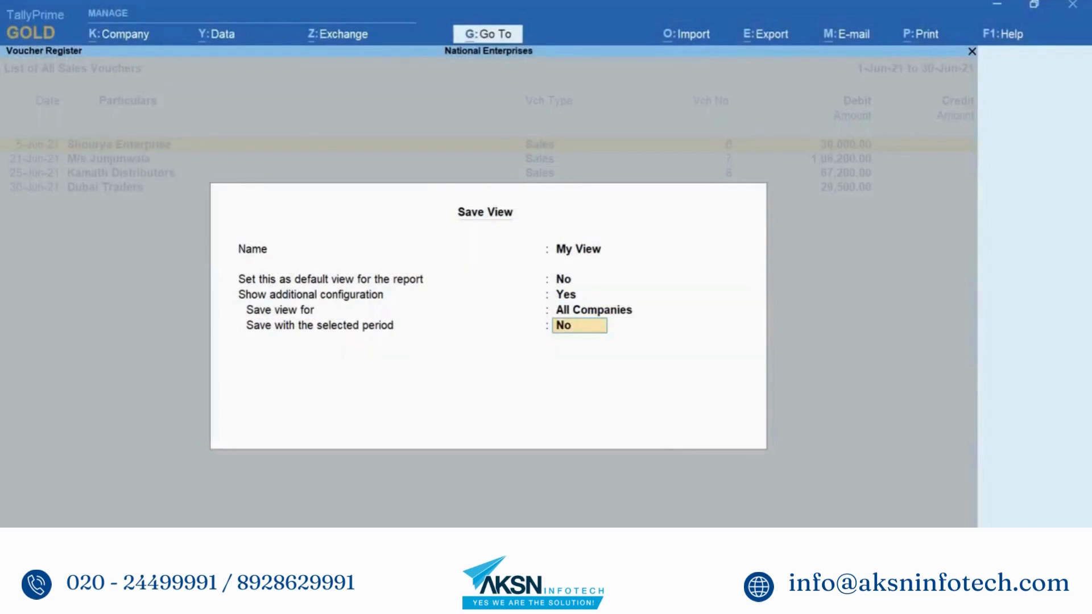
{"action": "key", "text": "Return"}
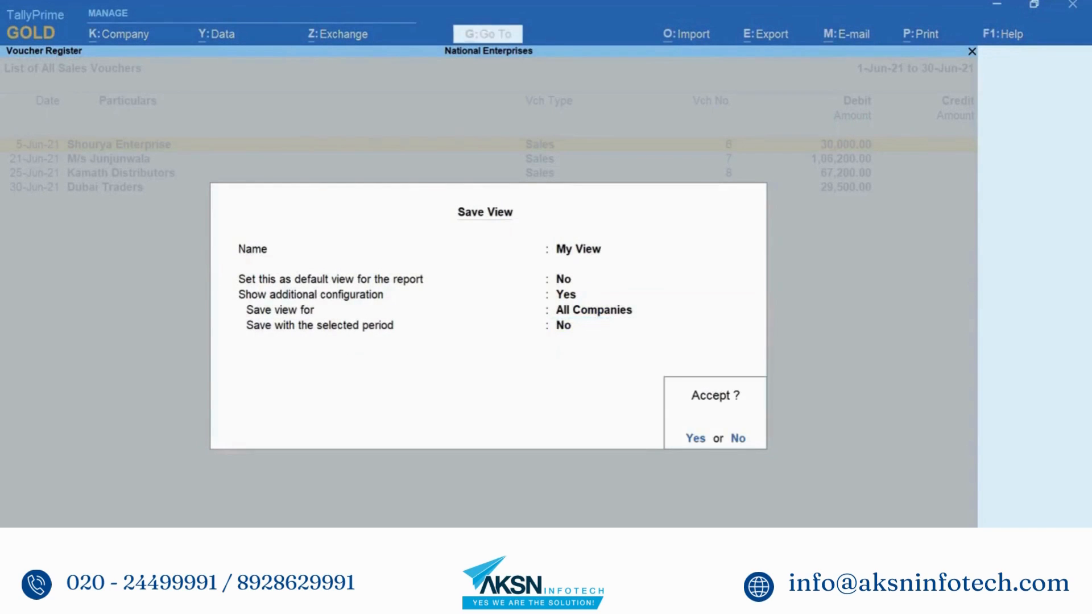
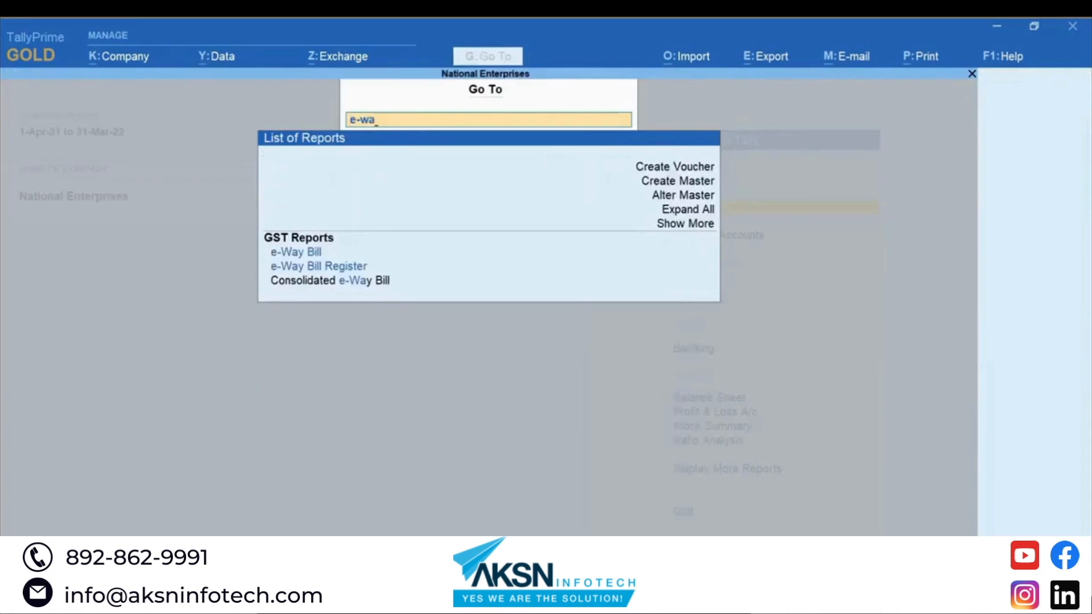
Step: Open the e-Way Bill Without Part B vouchers and select voucher 99126 for cancellation
{"action": "key", "text": "Return"}
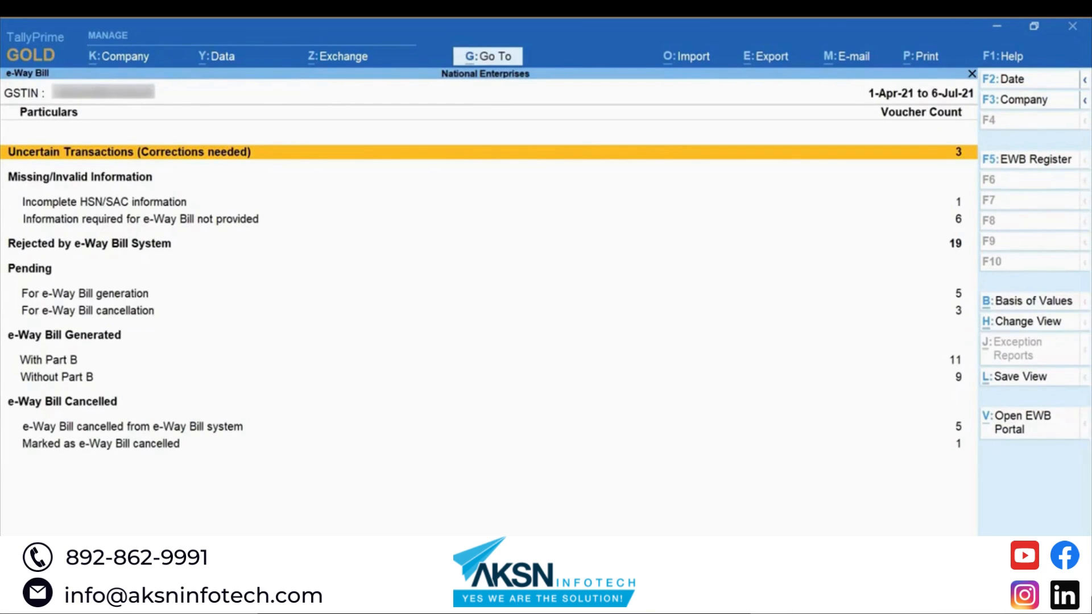
{"action": "key", "text": "Down"}
{"action": "key", "text": "Down"}
{"action": "key", "text": "Down"}
{"action": "key", "text": "Down"}
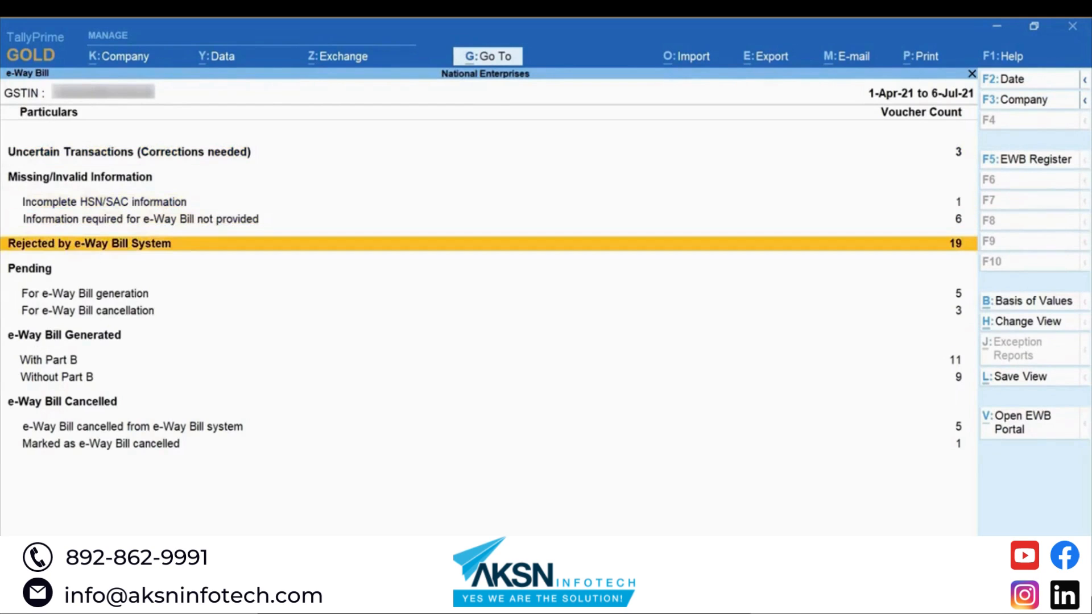
{"action": "key", "text": "Down"}
{"action": "key", "text": "Down"}
{"action": "key", "text": "Down"}
{"action": "key", "text": "Return"}
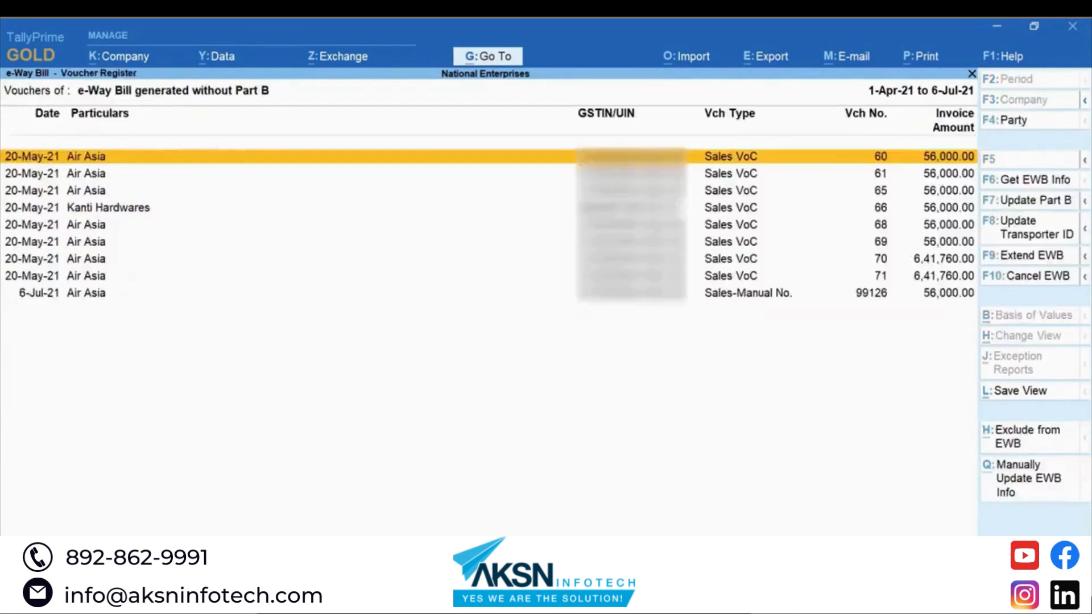
{"action": "key", "text": "Down"}
{"action": "key", "text": "Down"}
{"action": "key", "text": "Down"}
{"action": "key", "text": "Down"}
{"action": "key", "text": "Down"}
{"action": "key", "text": "Down"}
{"action": "key", "text": "Down"}
{"action": "key", "text": "Down"}
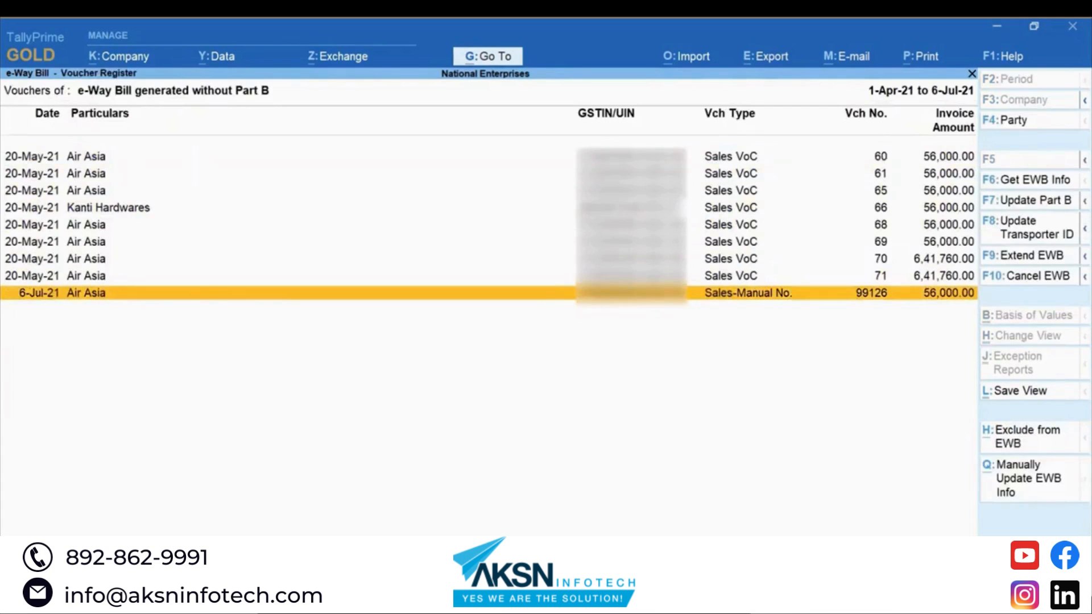
{"action": "key", "text": "space"}
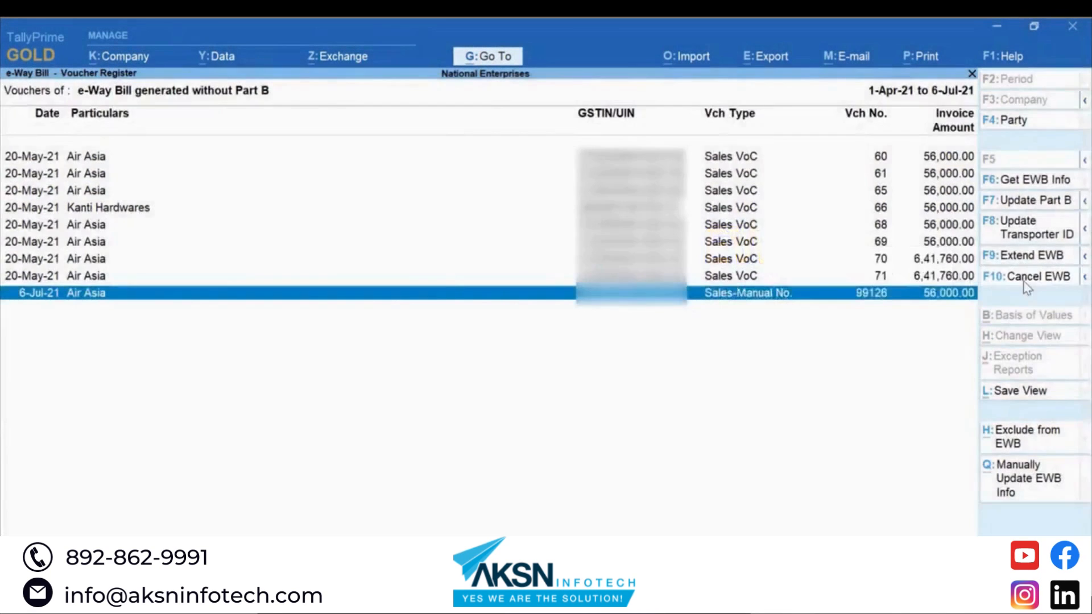
{"action": "key", "text": "F10"}
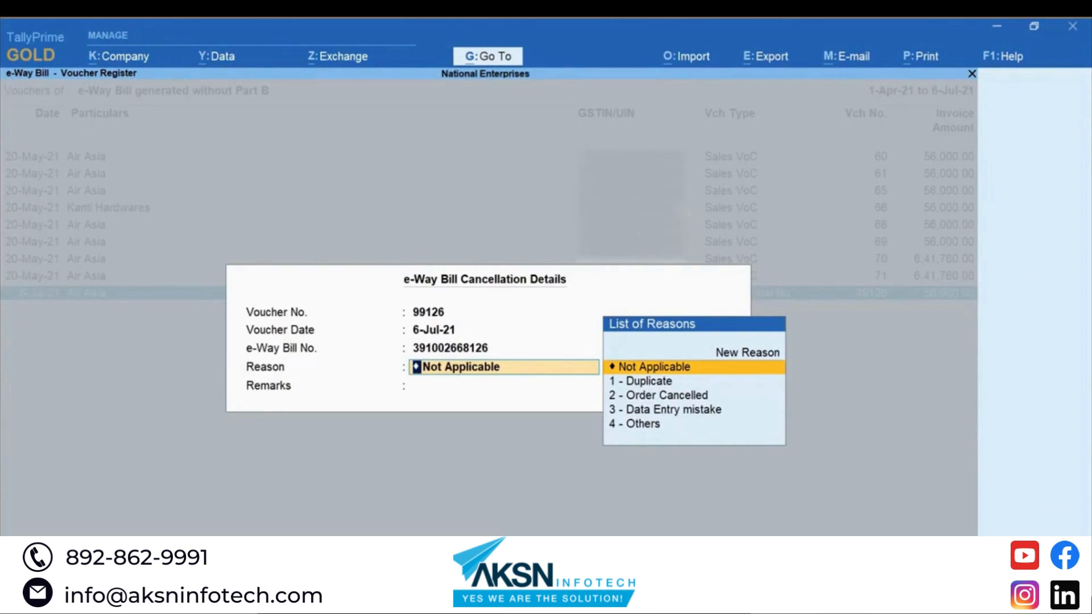
Step: Cancel 99126's e-Way Bill with reason 2 - Order Cancelled and remark 'The Order Is Cancelled by the Party'
{"action": "key", "text": "Down"}
{"action": "key", "text": "Down"}
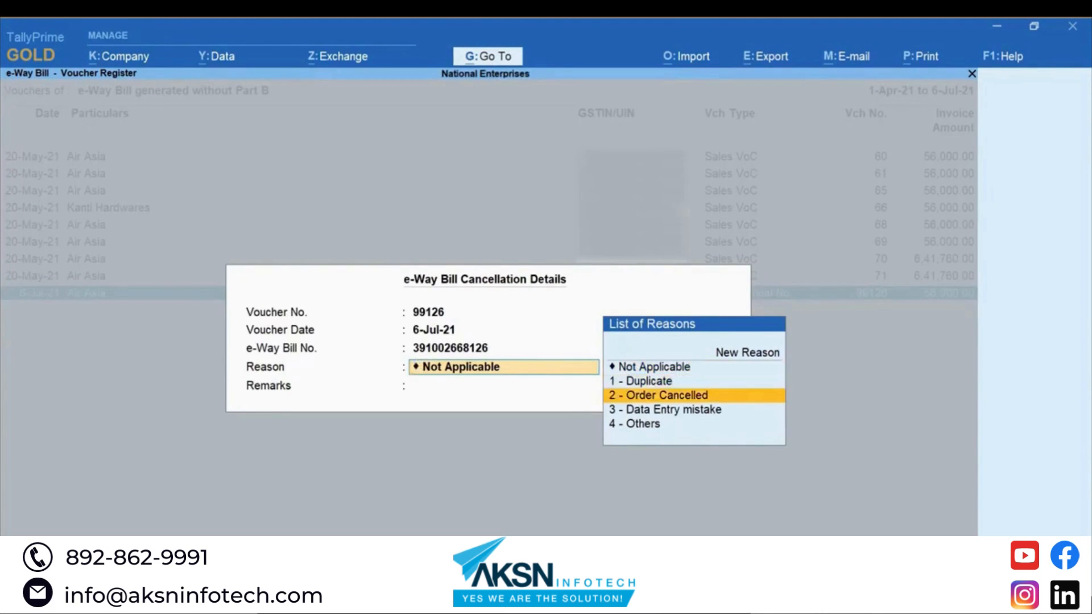
{"action": "key", "text": "Return"}
{"action": "type", "text": "The Order Is Cancelled by the"}
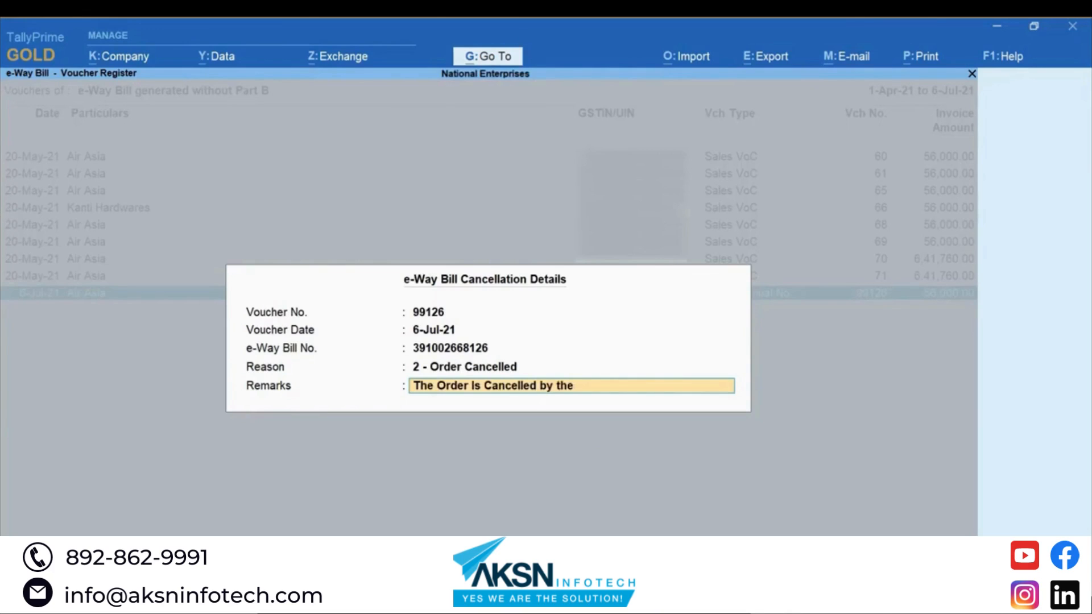
{"action": "type", "text": " Party"}
{"action": "key", "text": "Return"}
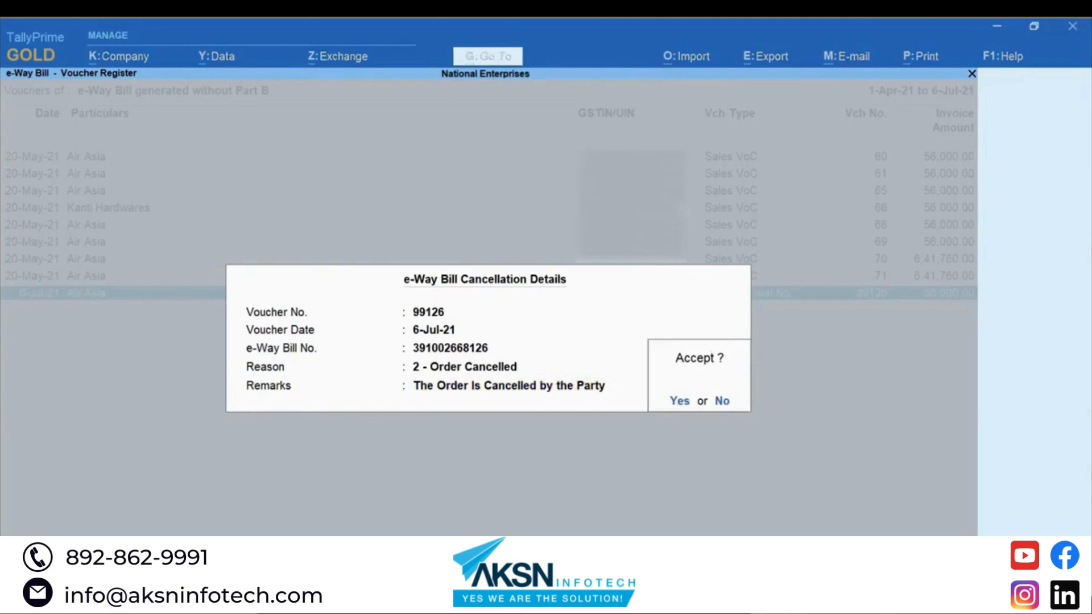
{"action": "key", "text": "y"}
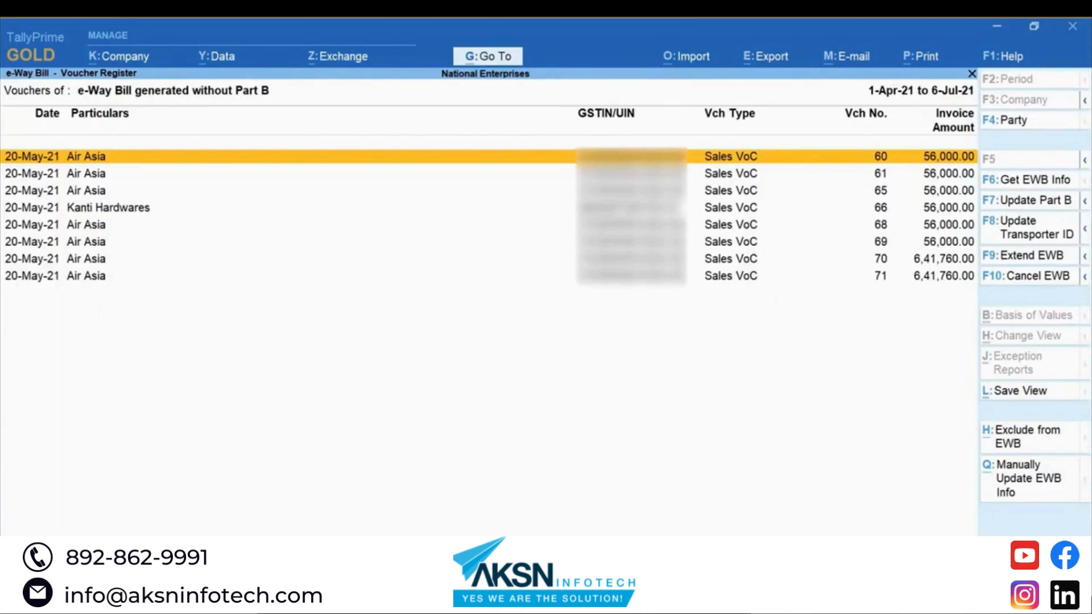
Step: Select the pending 99126 cancellation in Send for e-Way Bill and send it to the system
{"action": "key", "text": "alt+z"}
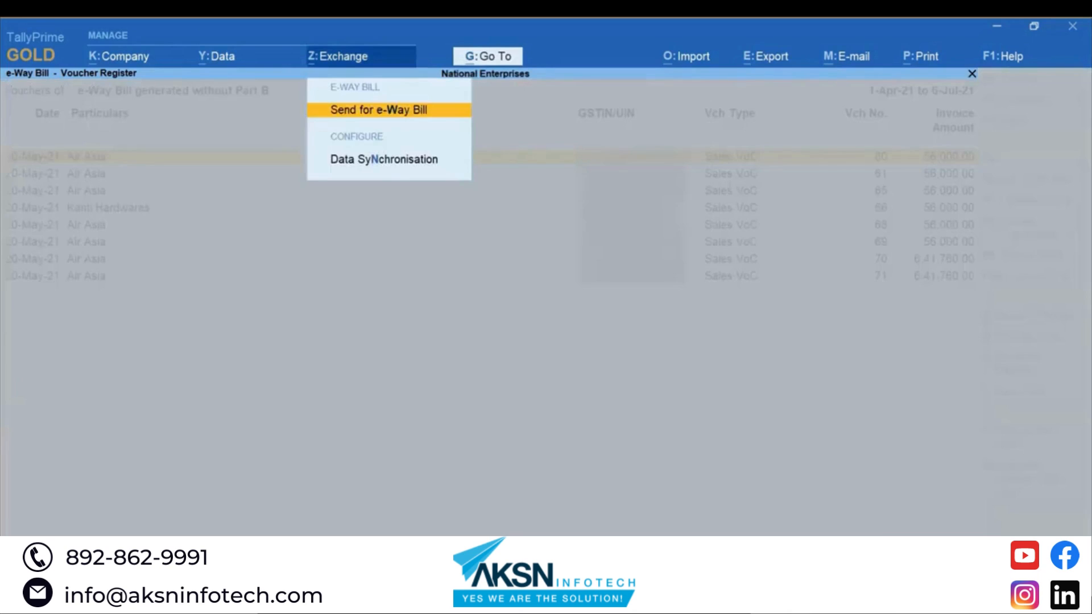
{"action": "key", "text": "Return"}
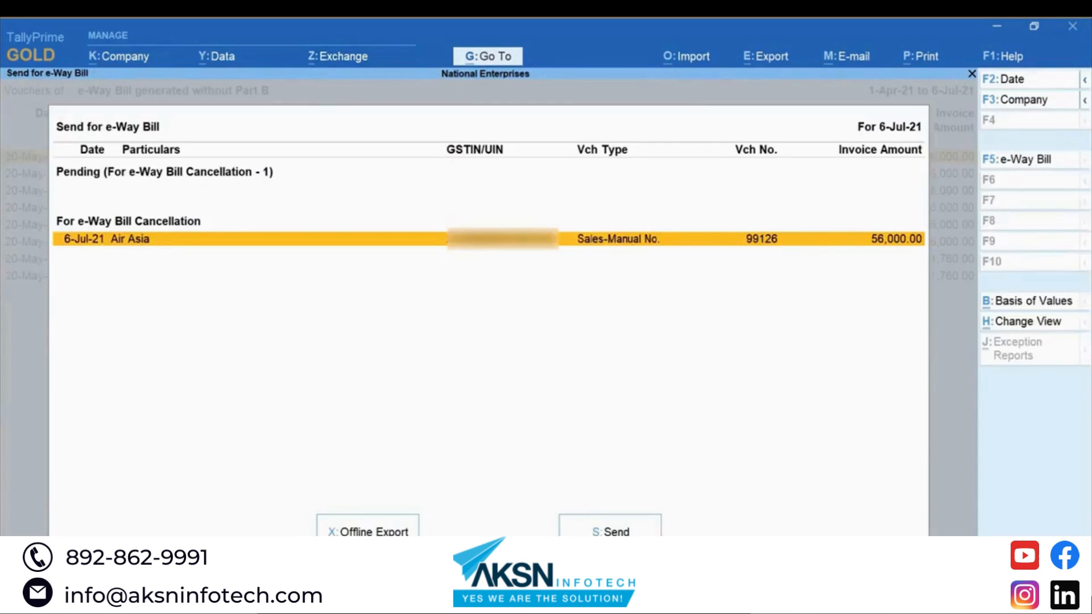
{"action": "key", "text": "space"}
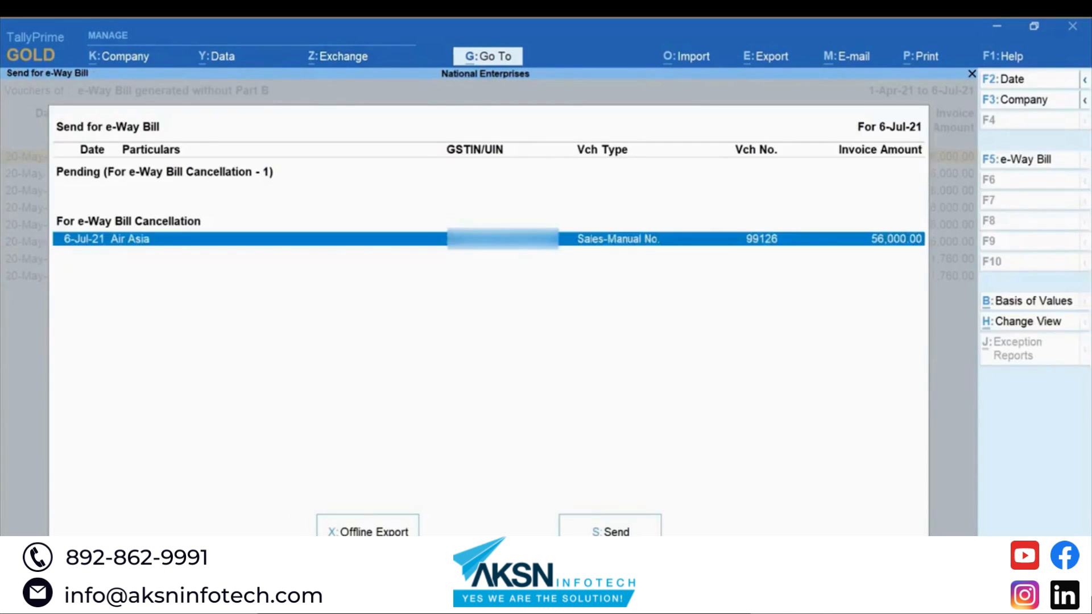
{"action": "key", "text": "s"}
{"action": "key", "text": "y"}
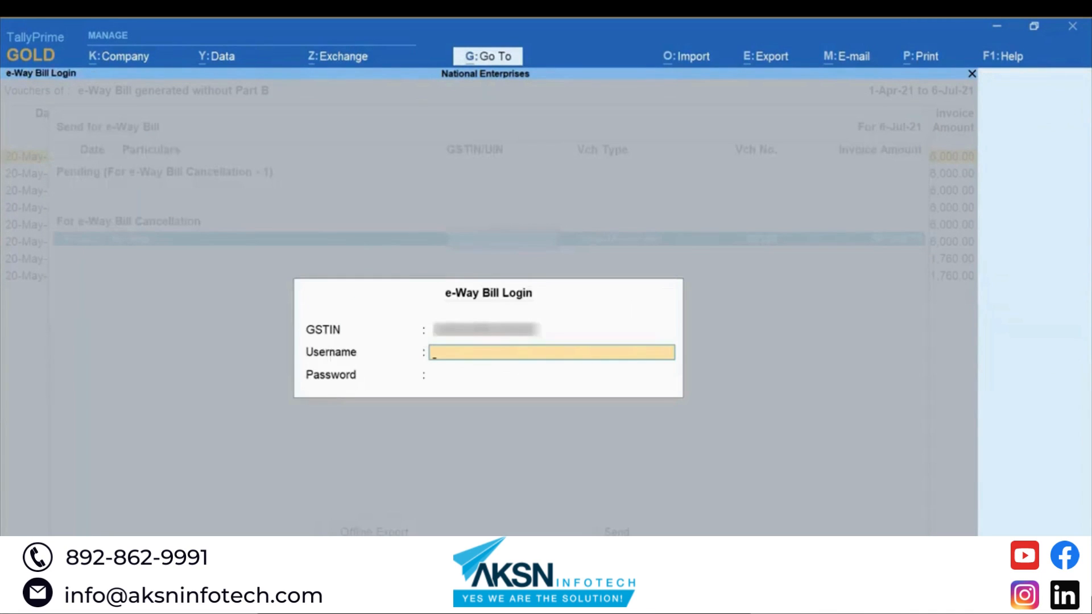
Step: Log in to the e-Way Bill system with the username and password, then close the summary
{"action": "type", "text": "usernamename"}
{"action": "key", "text": "Return"}
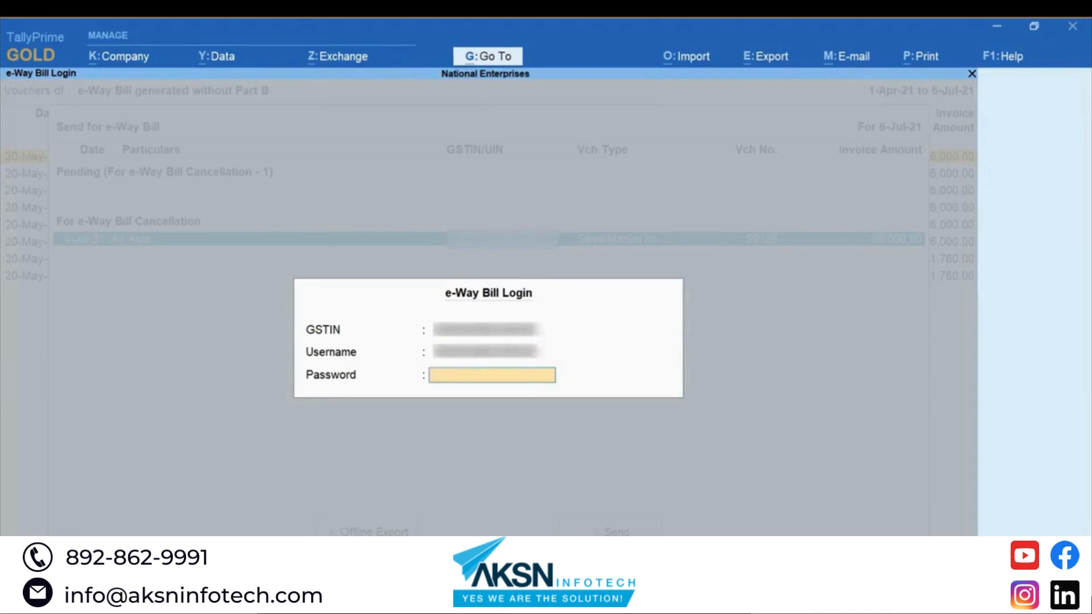
{"action": "type", "text": "*********"}
{"action": "key", "text": "Return"}
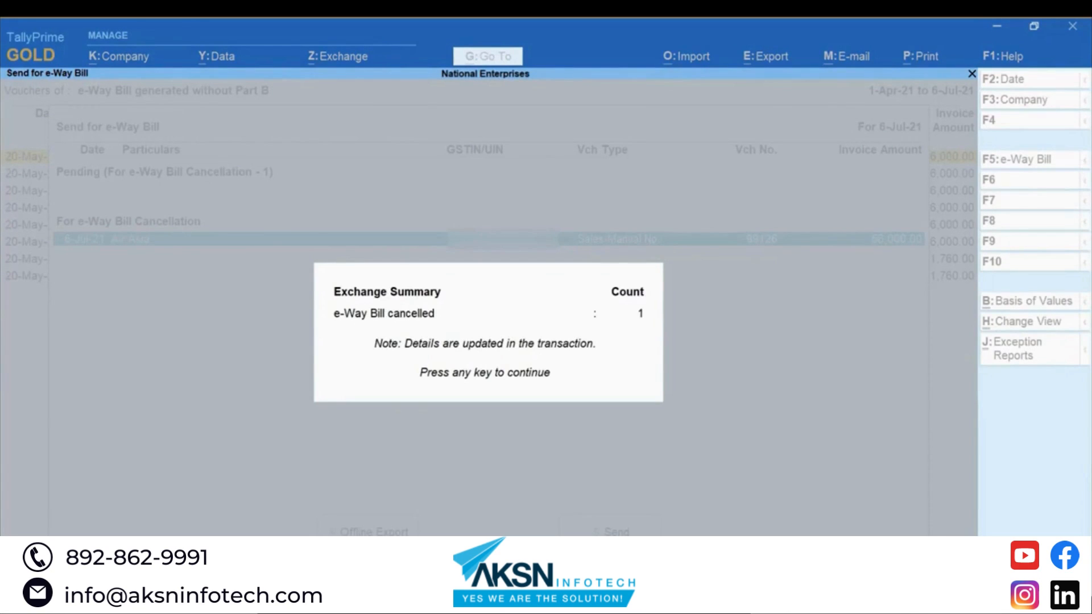
{"action": "key", "text": "Return"}
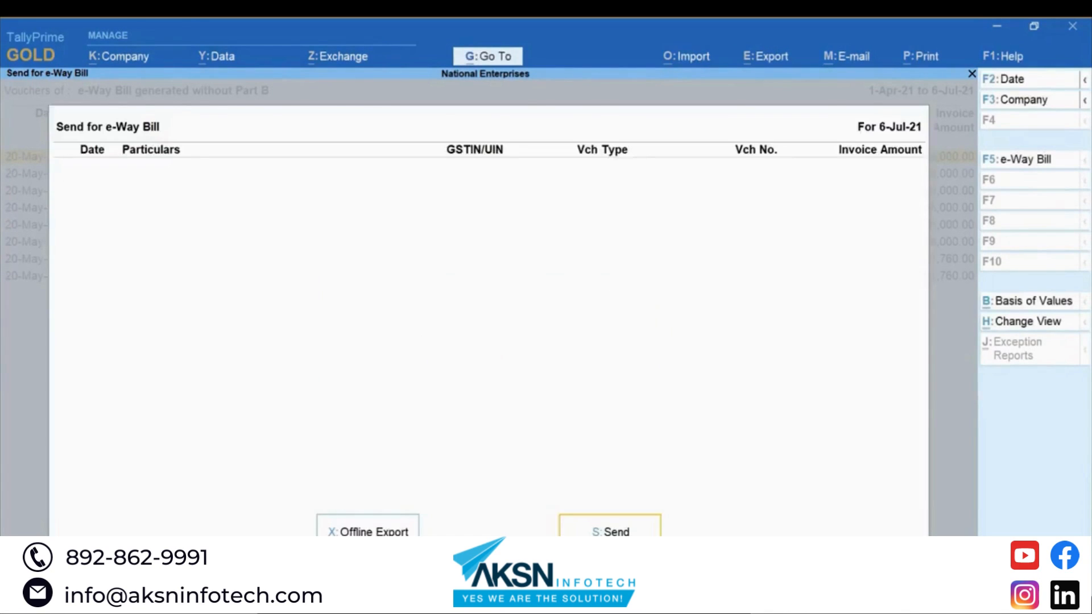
{"action": "key", "text": "Escape"}
{"action": "key", "text": "Escape"}
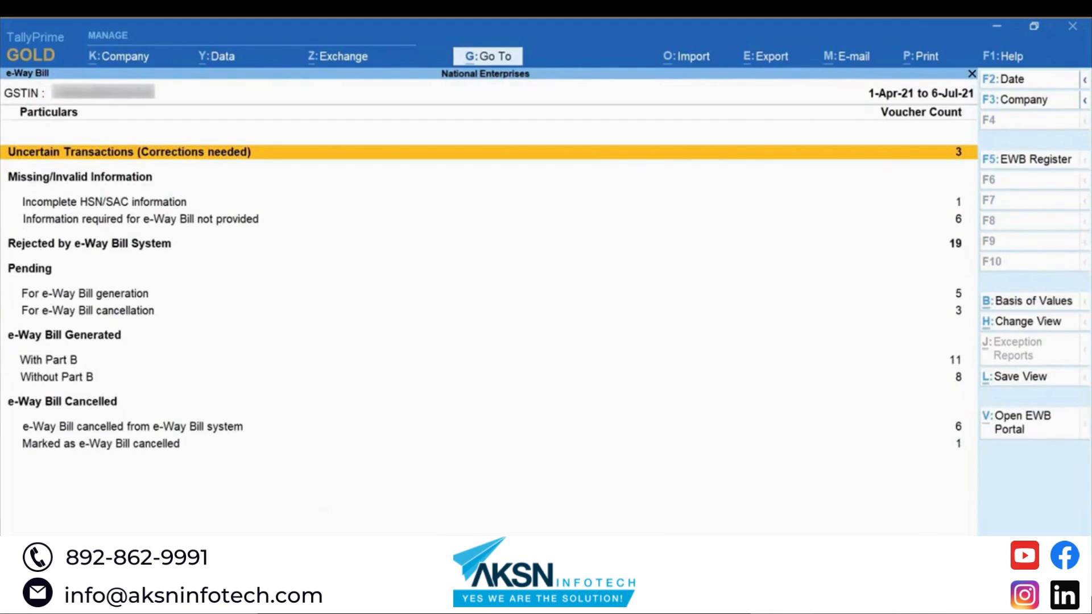
{"action": "key", "text": "Down"}
{"action": "key", "text": "Down"}
{"action": "key", "text": "Down"}
{"action": "key", "text": "Down"}
{"action": "key", "text": "Down"}
{"action": "key", "text": "Down"}
{"action": "key", "text": "Down"}
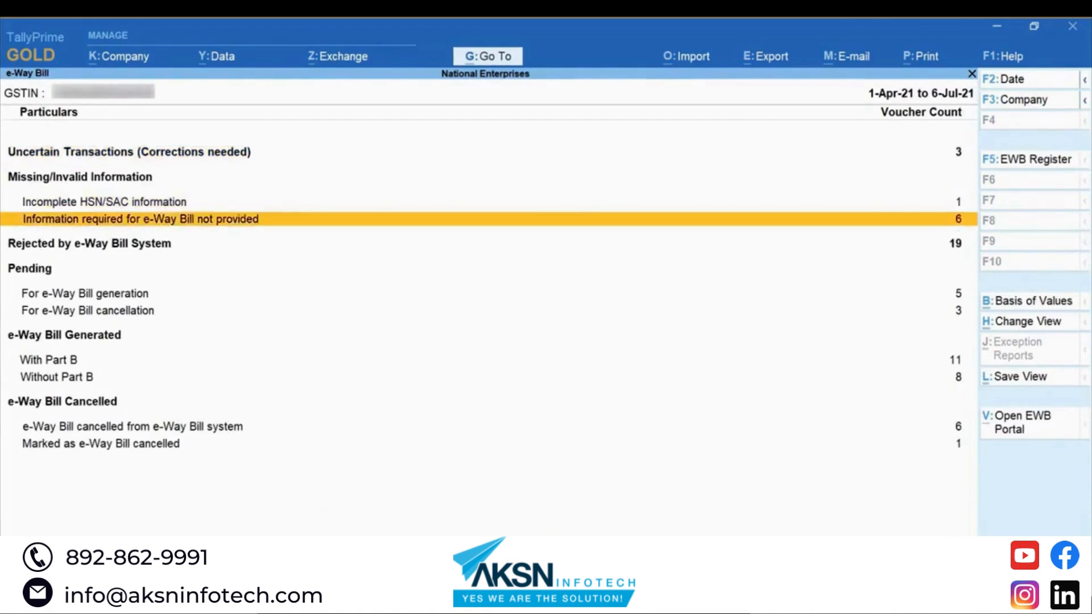
{"action": "key", "text": "Return"}
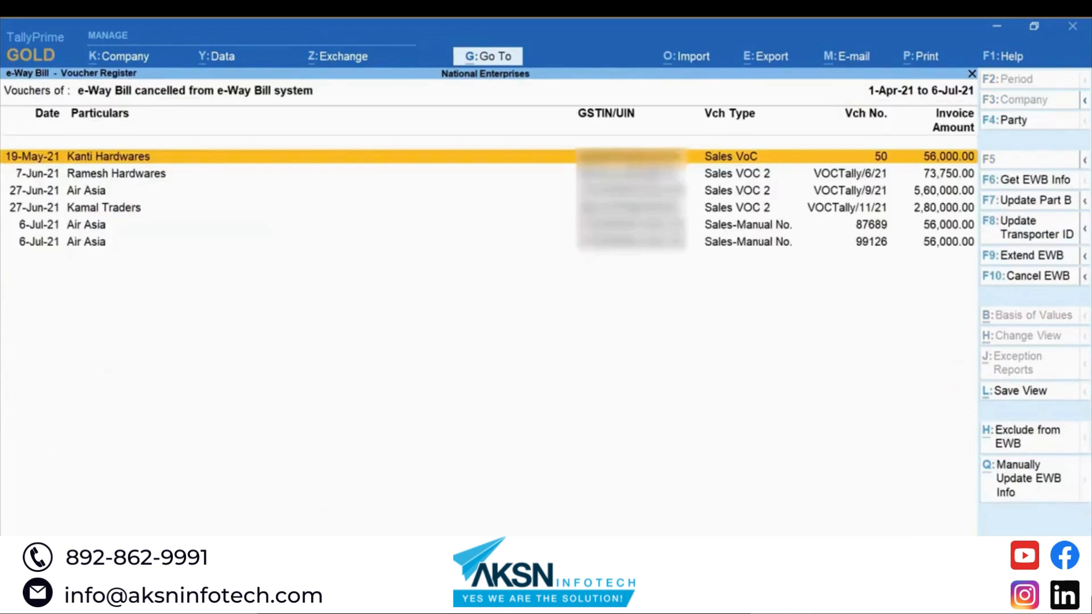
{"action": "key", "text": "Down"}
{"action": "key", "text": "Down"}
{"action": "key", "text": "Down"}
{"action": "key", "text": "Down"}
{"action": "key", "text": "Down"}
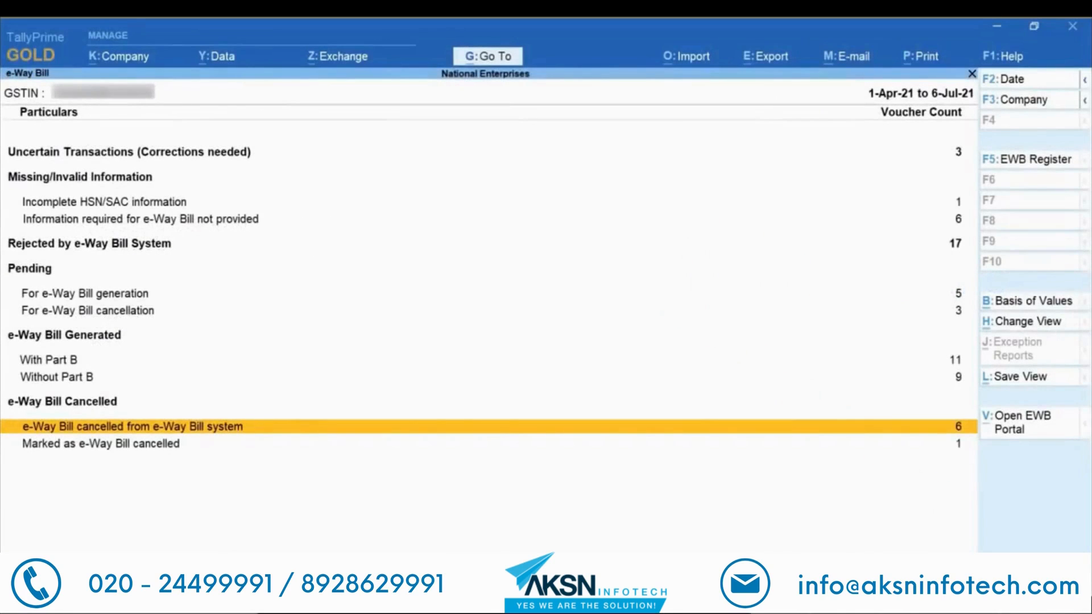
Step: Select voucher 99127 in the Without Part B list and choose Mark as Cancelled
{"action": "left_click", "coordinate": [58, 376]}
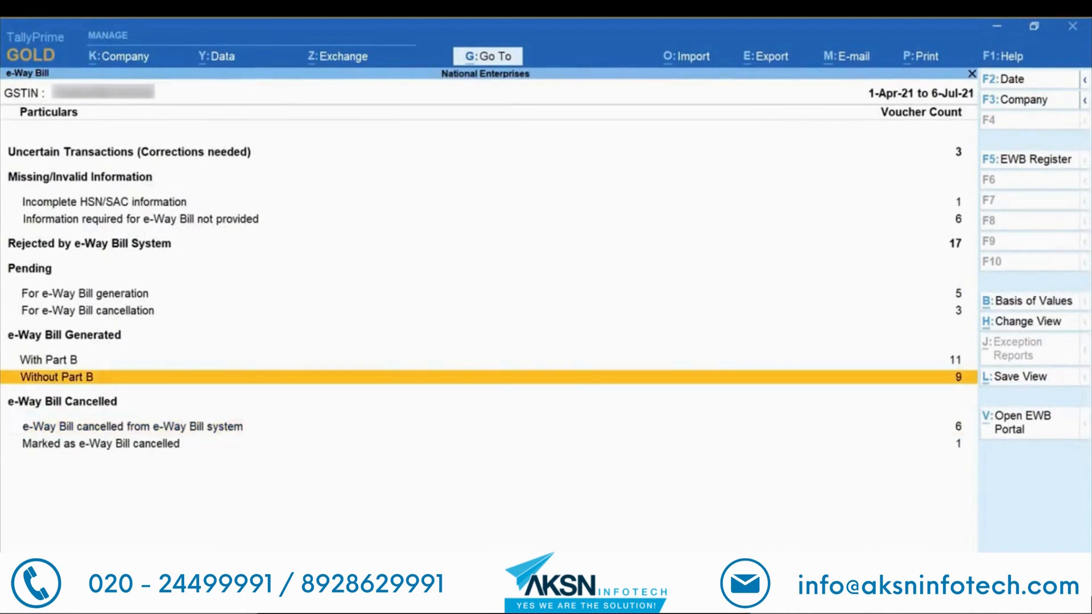
{"action": "key", "text": "Return"}
{"action": "key", "text": "Down"}
{"action": "key", "text": "Down"}
{"action": "key", "text": "Down"}
{"action": "key", "text": "Down"}
{"action": "key", "text": "Down"}
{"action": "key", "text": "Down"}
{"action": "key", "text": "Down"}
{"action": "key", "text": "Down"}
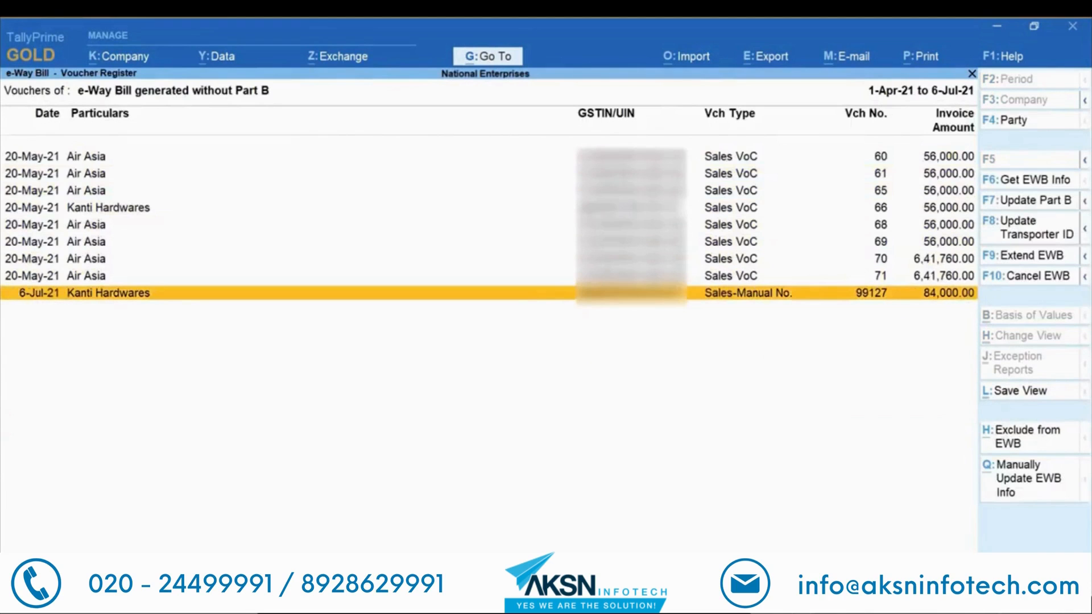
{"action": "key", "text": "space"}
{"action": "key", "text": "F10"}
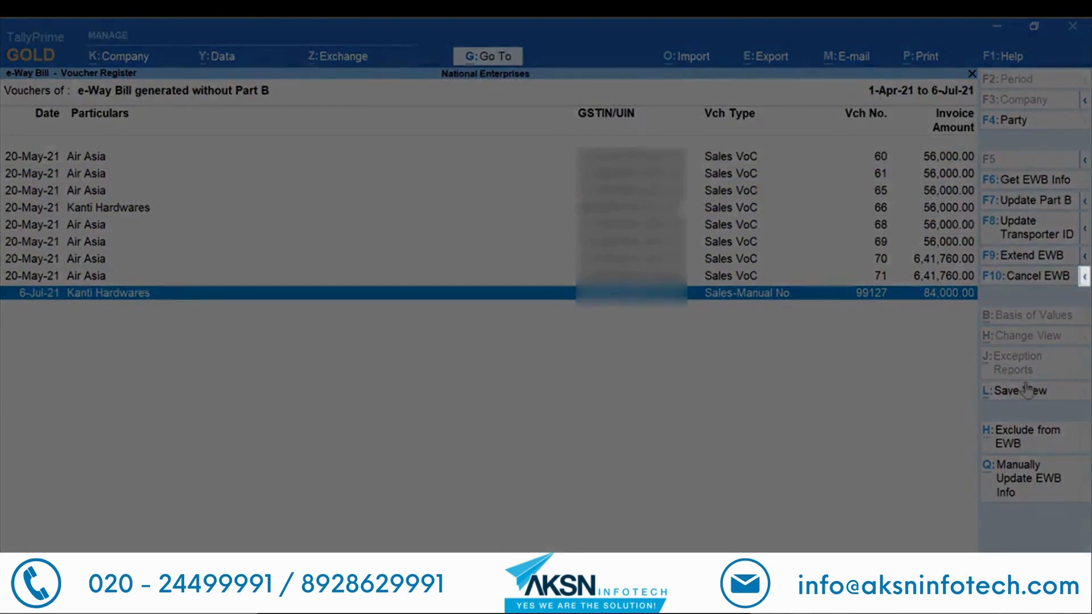
{"action": "left_click", "coordinate": [1084, 279]}
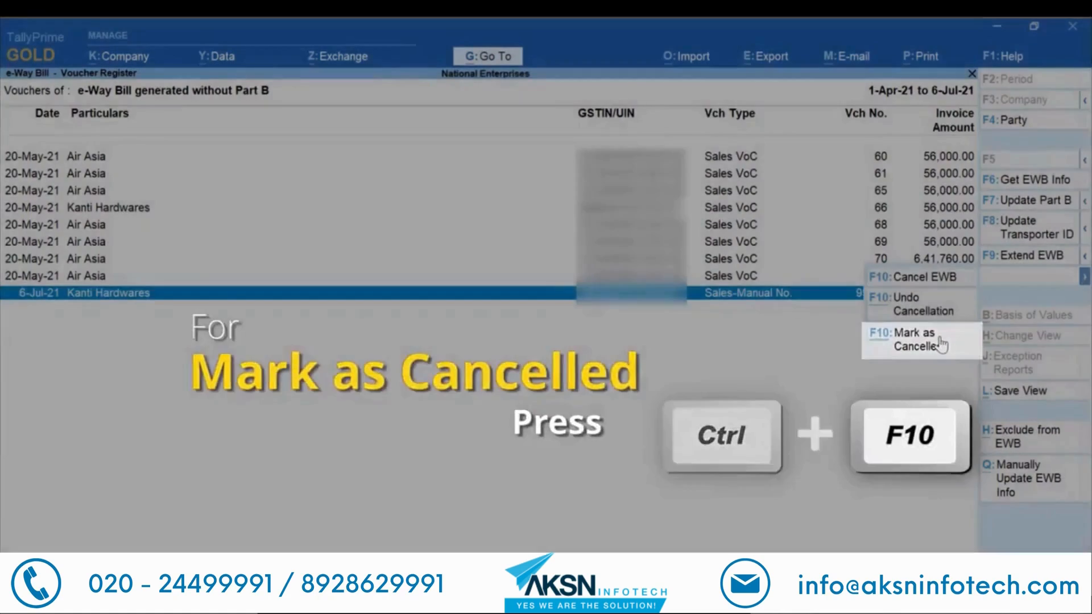
{"action": "left_click", "coordinate": [943, 341]}
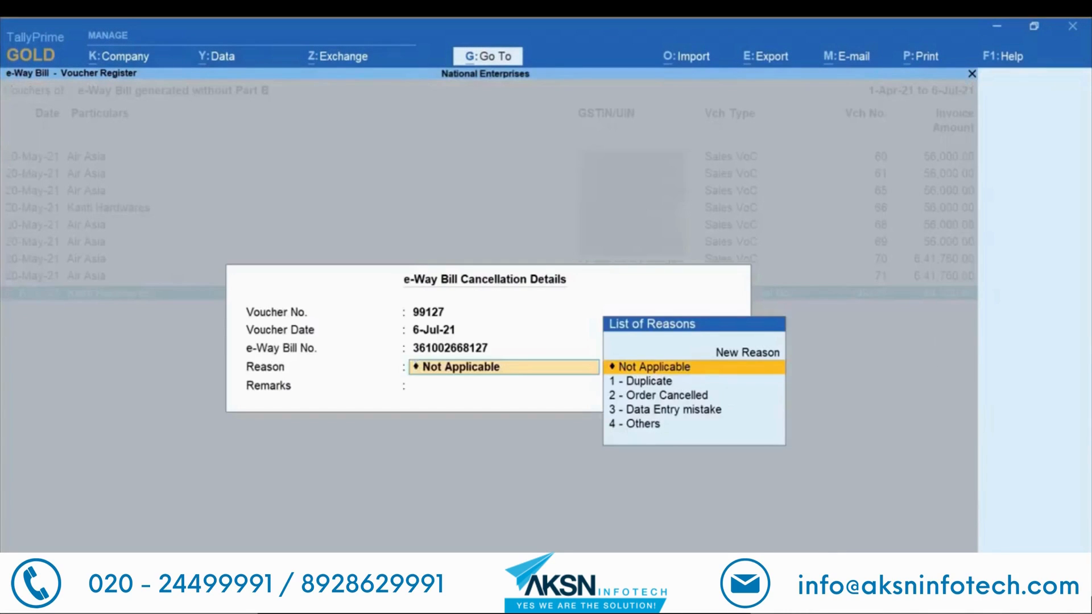
Step: Set the cancellation reason to 3 - Data Entry mistake and accept it
{"action": "key", "text": "Down"}
{"action": "key", "text": "Down"}
{"action": "key", "text": "Down"}
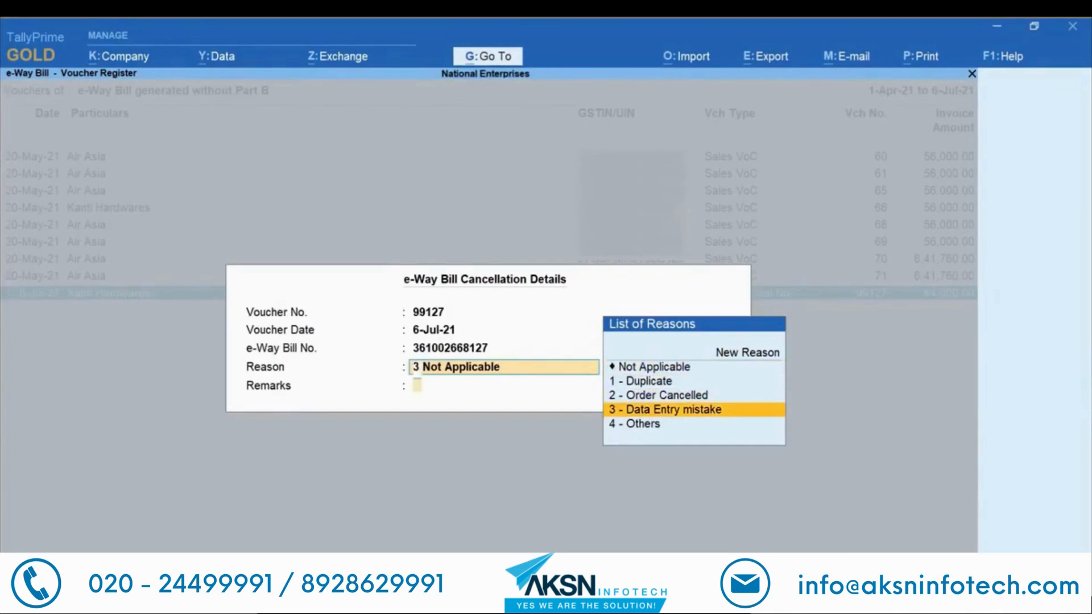
{"action": "key", "text": "Return"}
{"action": "key", "text": "Return"}
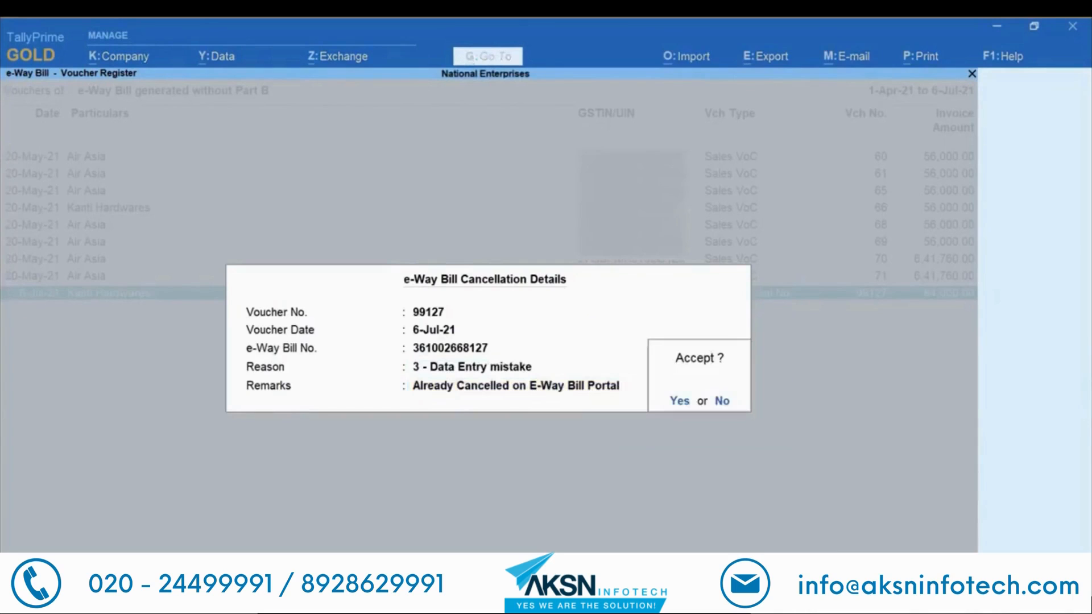
{"action": "key", "text": "y"}
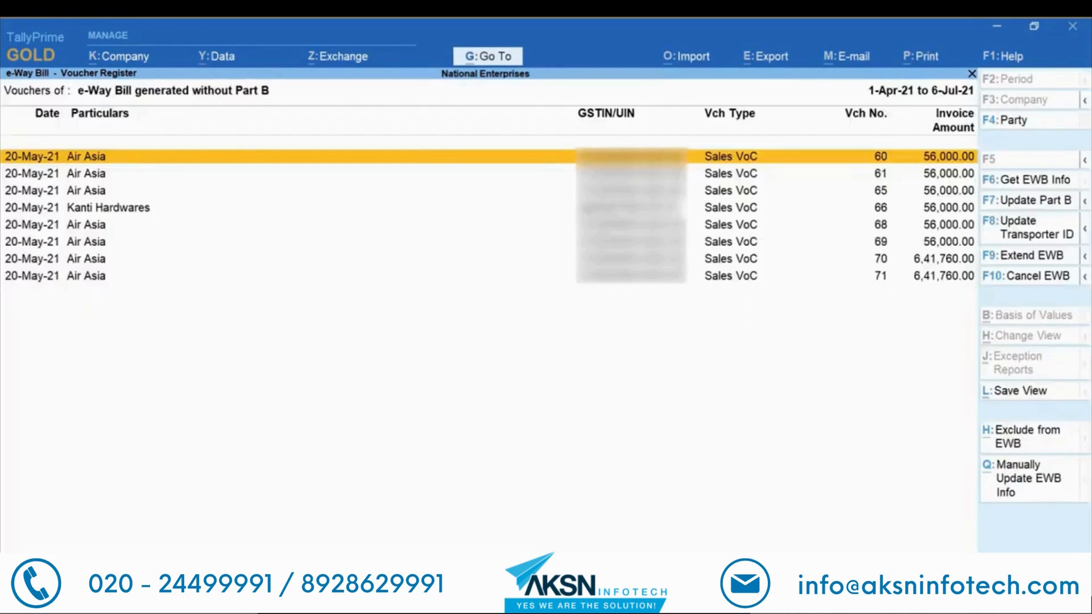
{"action": "key", "text": "Escape"}
{"action": "key", "text": "Down"}
{"action": "key", "text": "Down"}
{"action": "key", "text": "Down"}
{"action": "key", "text": "Down"}
{"action": "key", "text": "Down"}
{"action": "key", "text": "Down"}
{"action": "key", "text": "Down"}
{"action": "key", "text": "Down"}
{"action": "key", "text": "Down"}
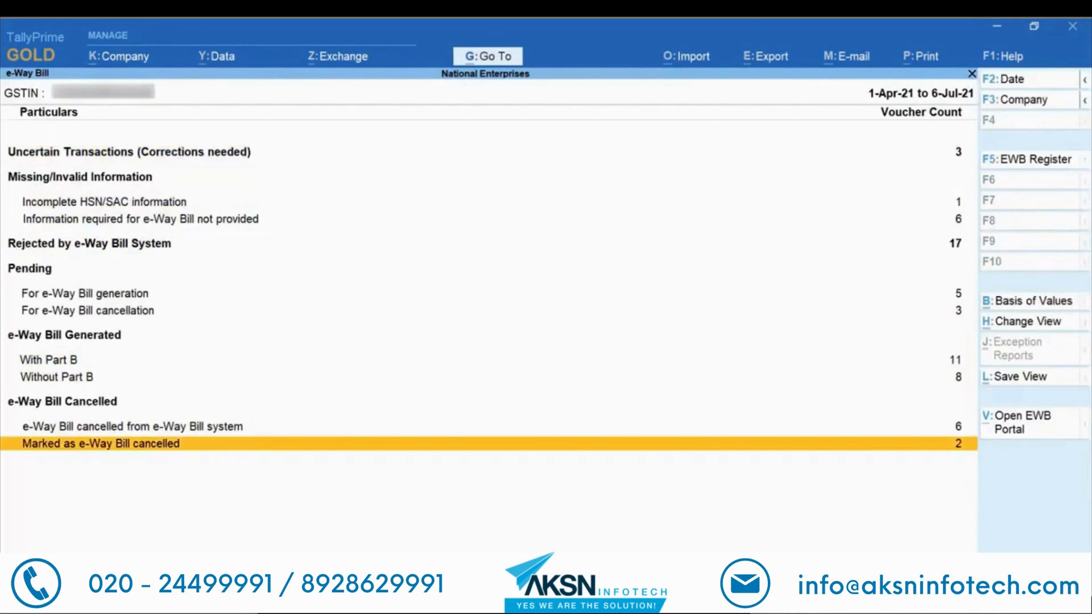
{"action": "key", "text": "Return"}
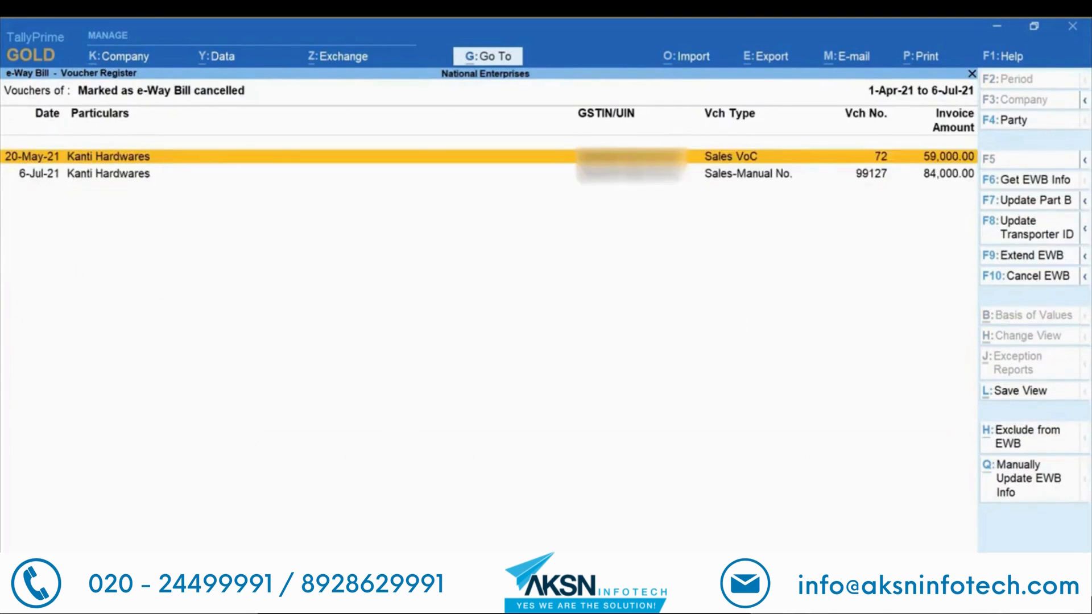
{"action": "key", "text": "Down"}
{"action": "key", "text": "Escape"}
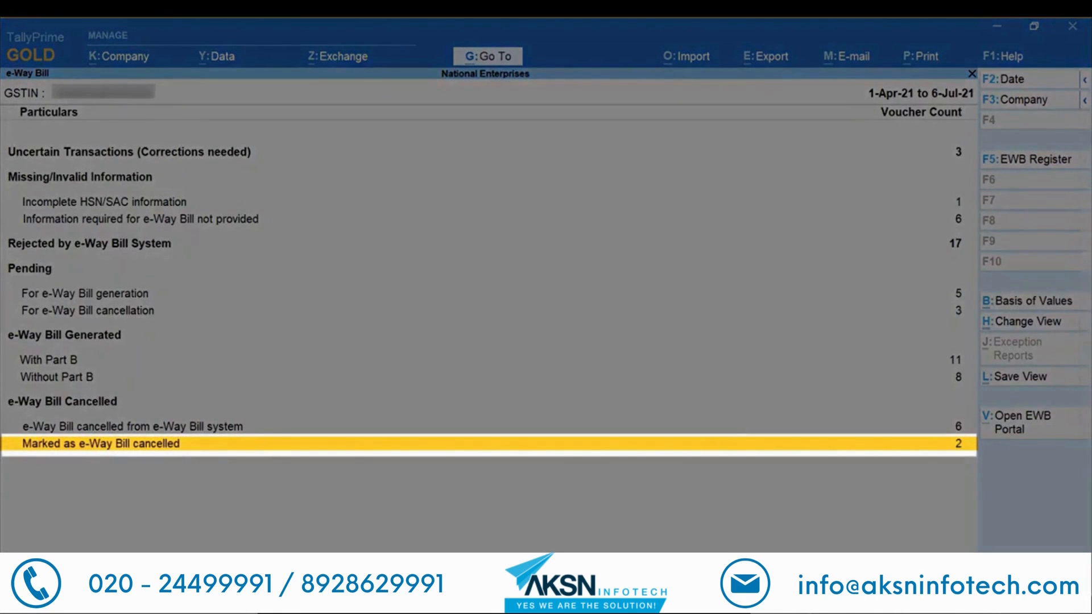
Step: Fetch voucher 99127's e-Way Bill status from the system with Get EWB Info
{"action": "key", "text": "Return"}
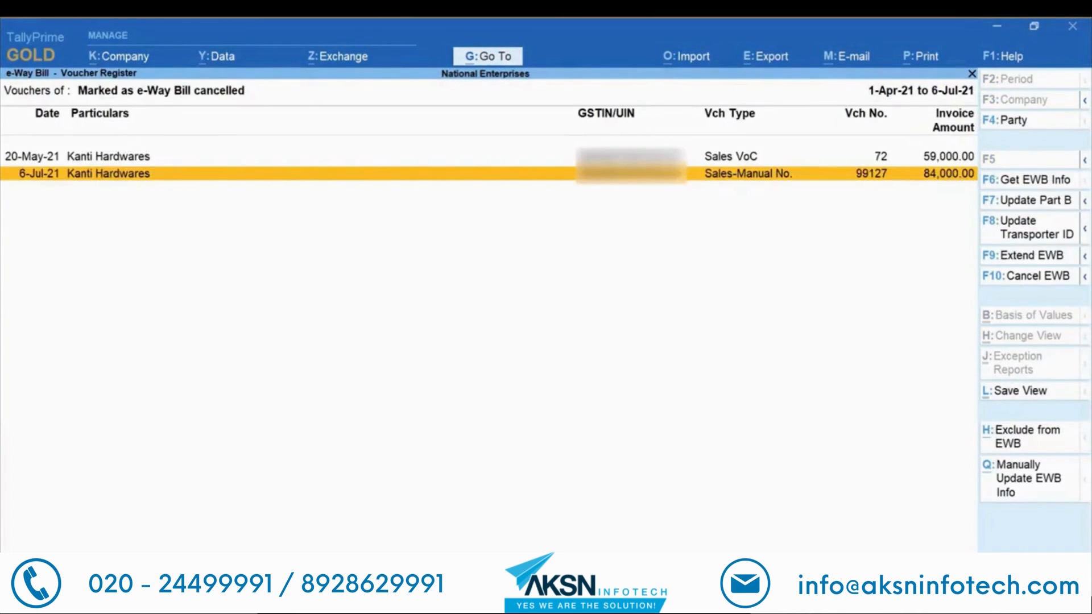
{"action": "key", "text": "space"}
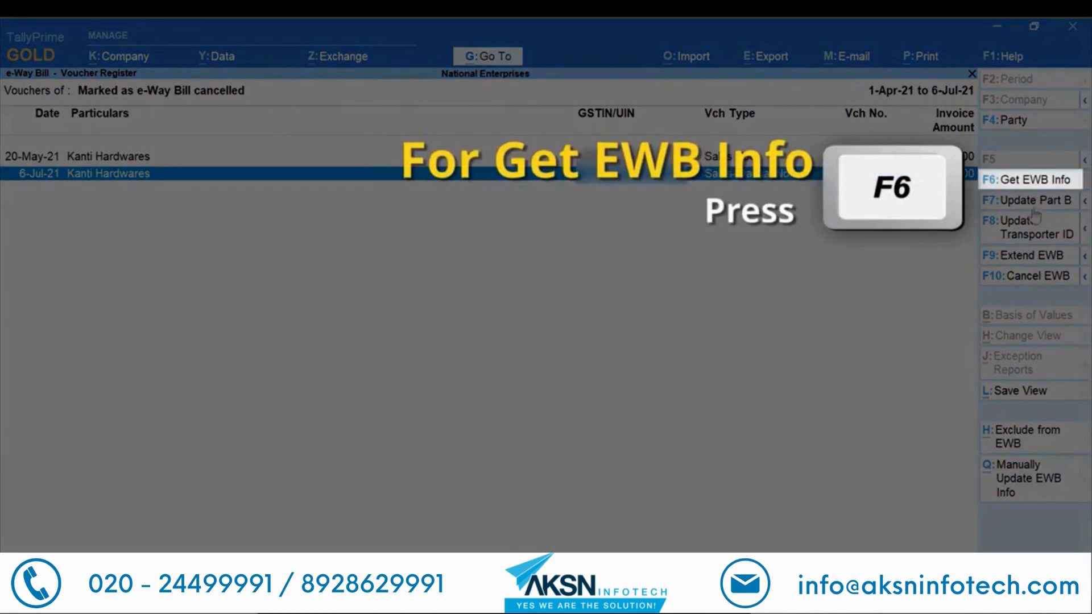
{"action": "left_click", "coordinate": [1042, 181]}
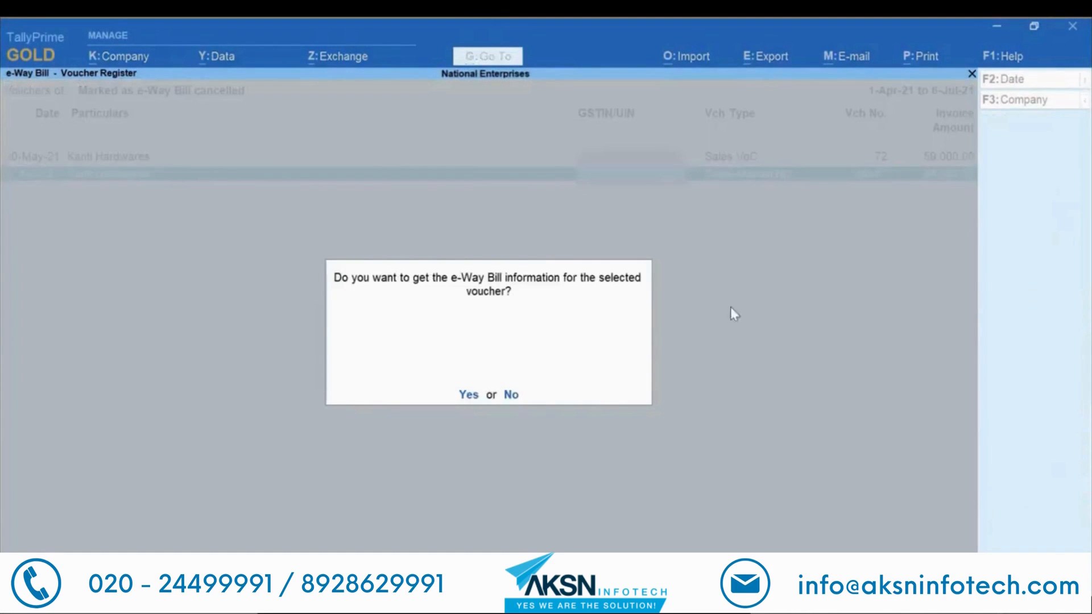
{"action": "left_click", "coordinate": [469, 395]}
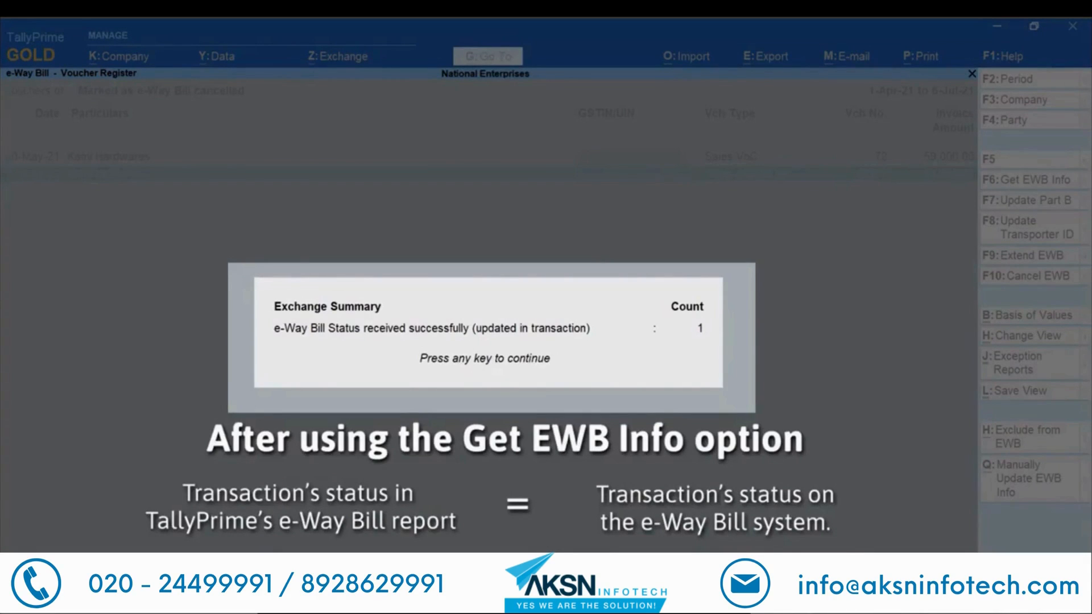
{"action": "key", "text": "Return"}
{"action": "key", "text": "Escape"}
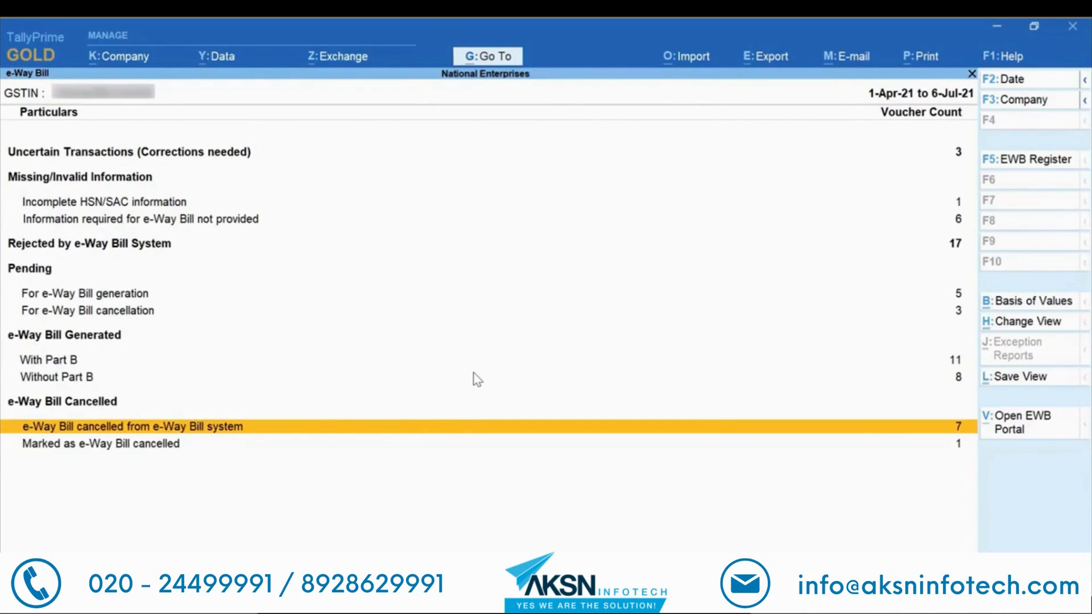
Step: Open the cancelled-from-e-Way-Bill-system list and check vouchers 99126 and 99127
{"action": "key", "text": "Return"}
{"action": "key", "text": "Down"}
{"action": "key", "text": "Down"}
{"action": "key", "text": "Down"}
{"action": "key", "text": "Down"}
{"action": "key", "text": "Down"}
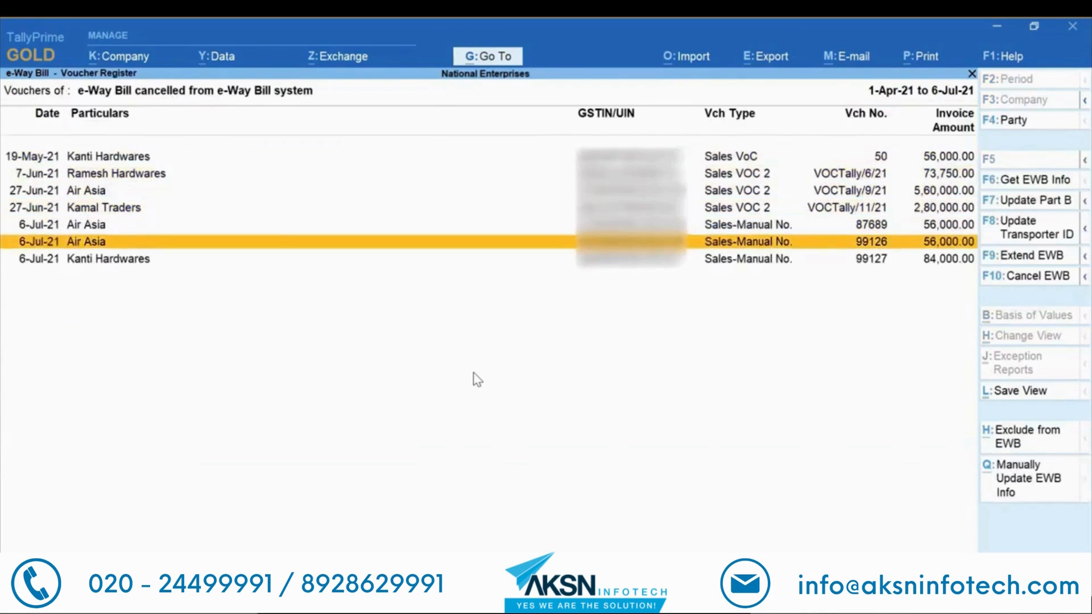
{"action": "key", "text": "Down"}
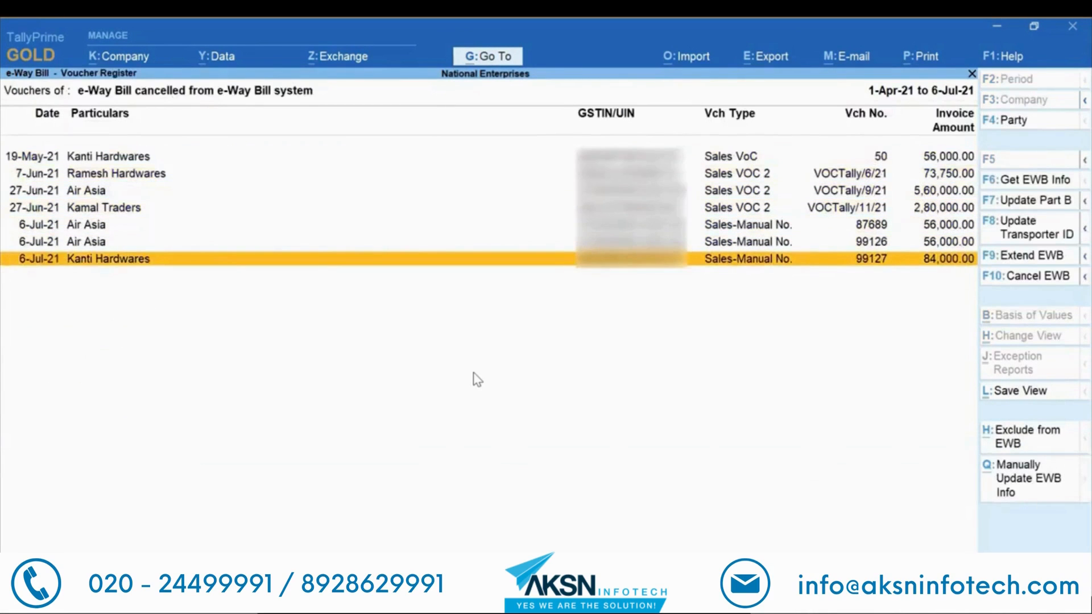